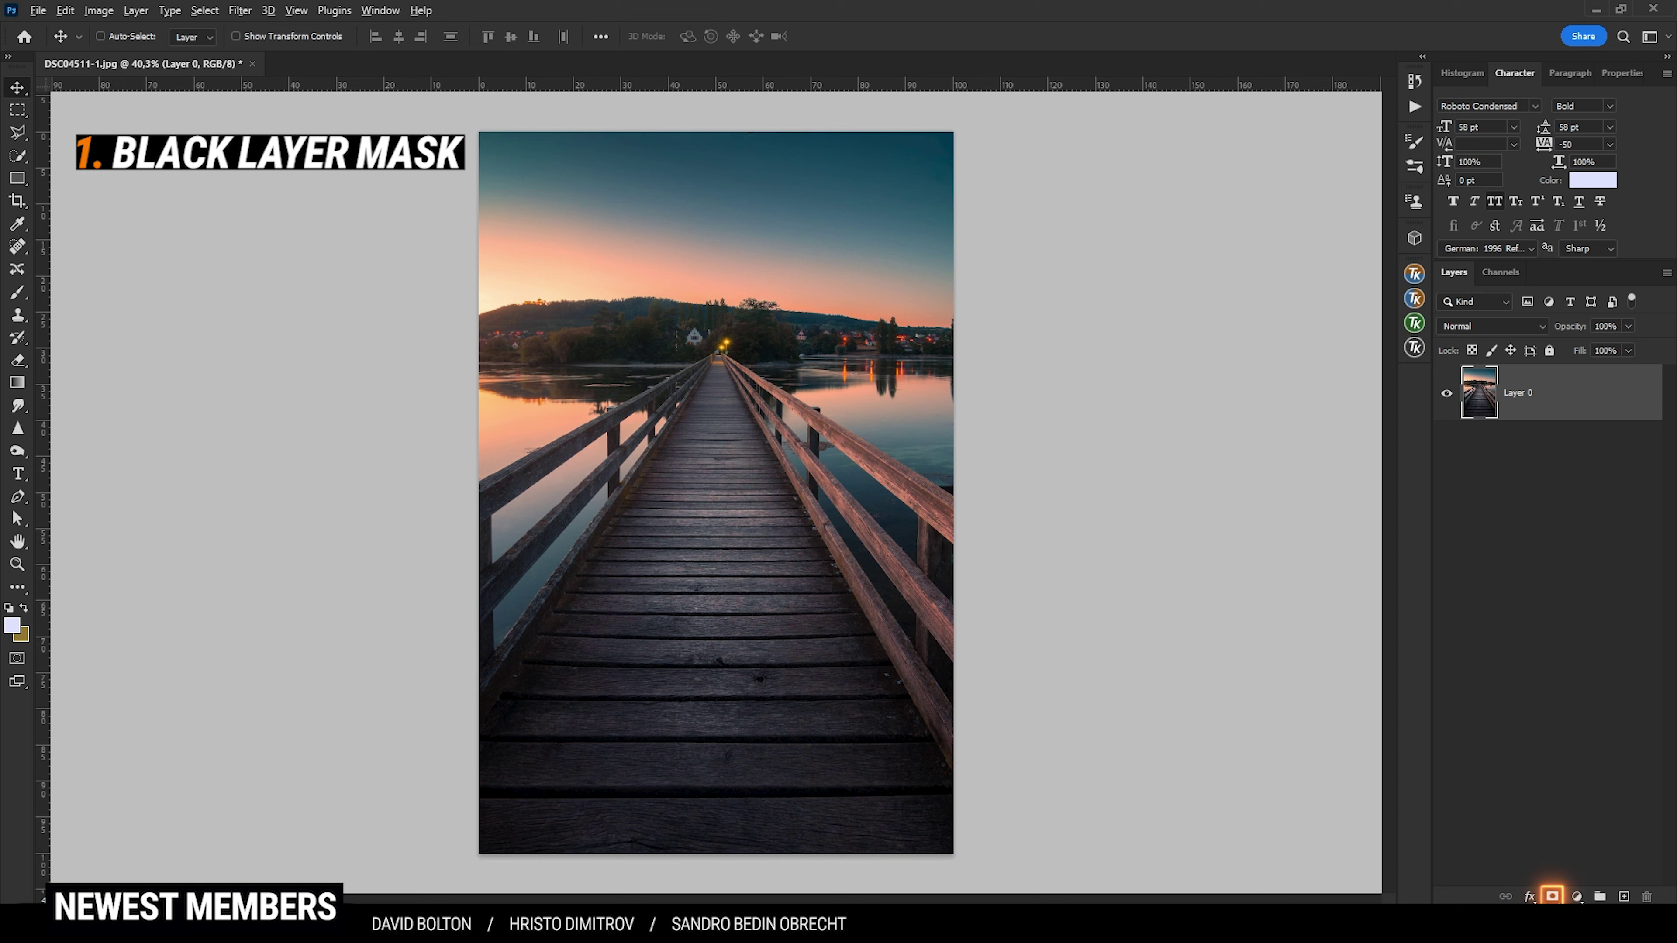
- Hide the boardwalk layer behind a black mask, then brush white to reveal part of the boardwalk
alt+click(1552, 895)
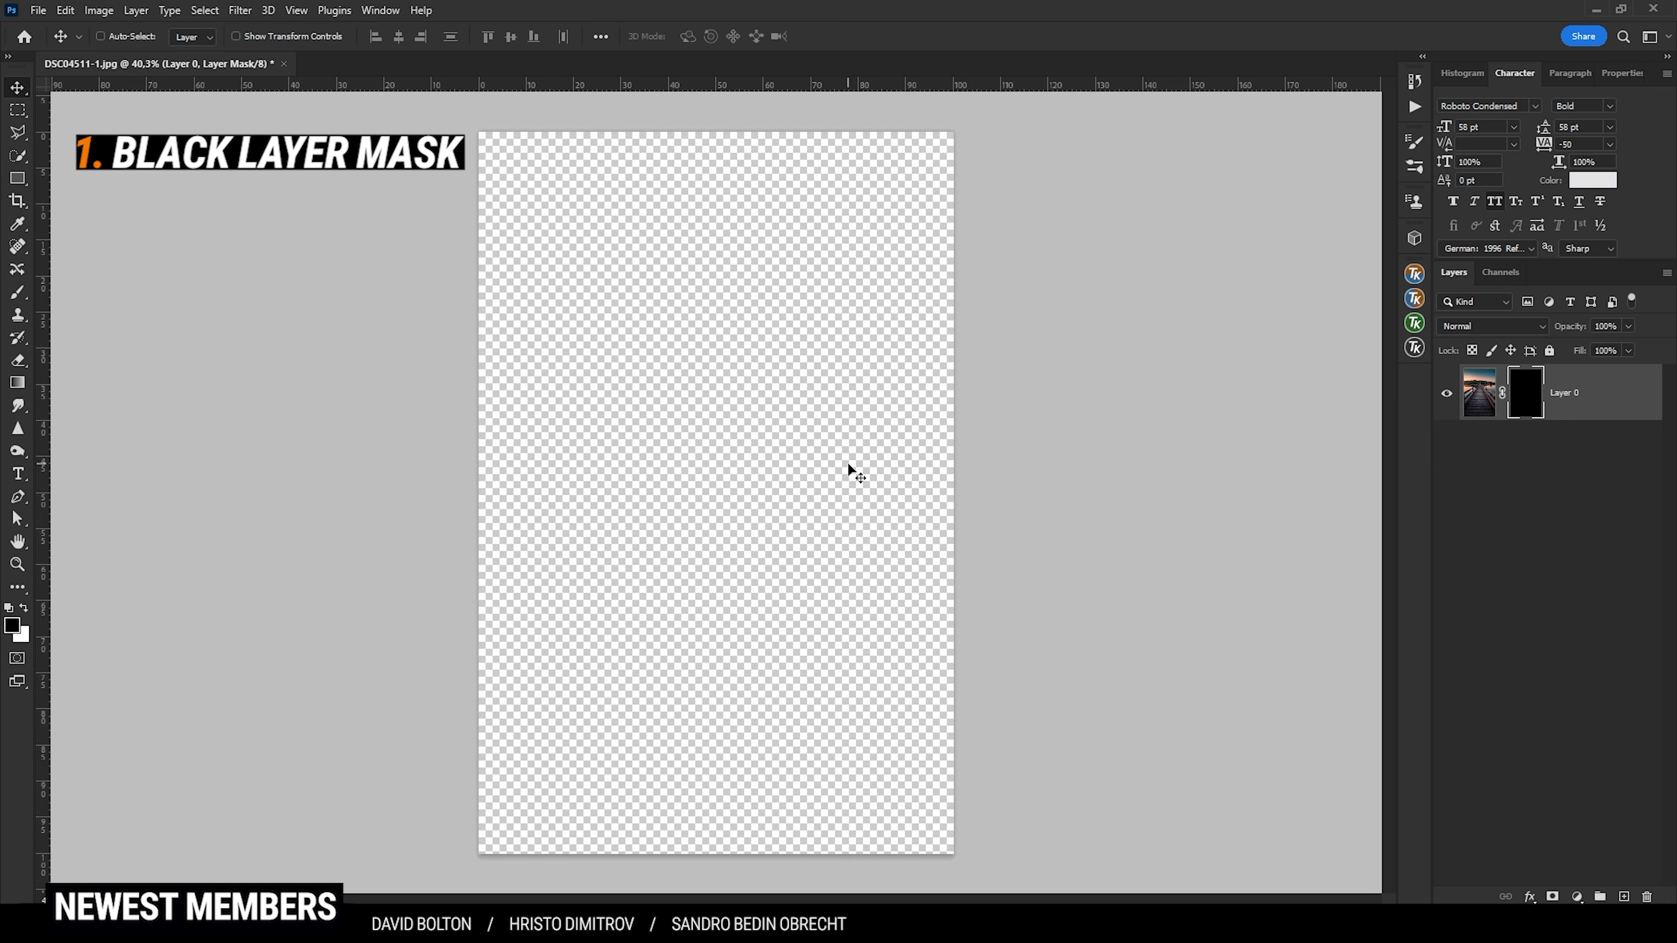
key(x)
key(b)
mouse_move(700, 578)
mouse_down()
mouse_move(606, 578)
mouse_move(859, 533)
mouse_move(492, 528)
mouse_move(798, 420)
mouse_move(984, 424)
mouse_move(728, 377)
mouse_move(911, 317)
mouse_move(655, 356)
mouse_up()
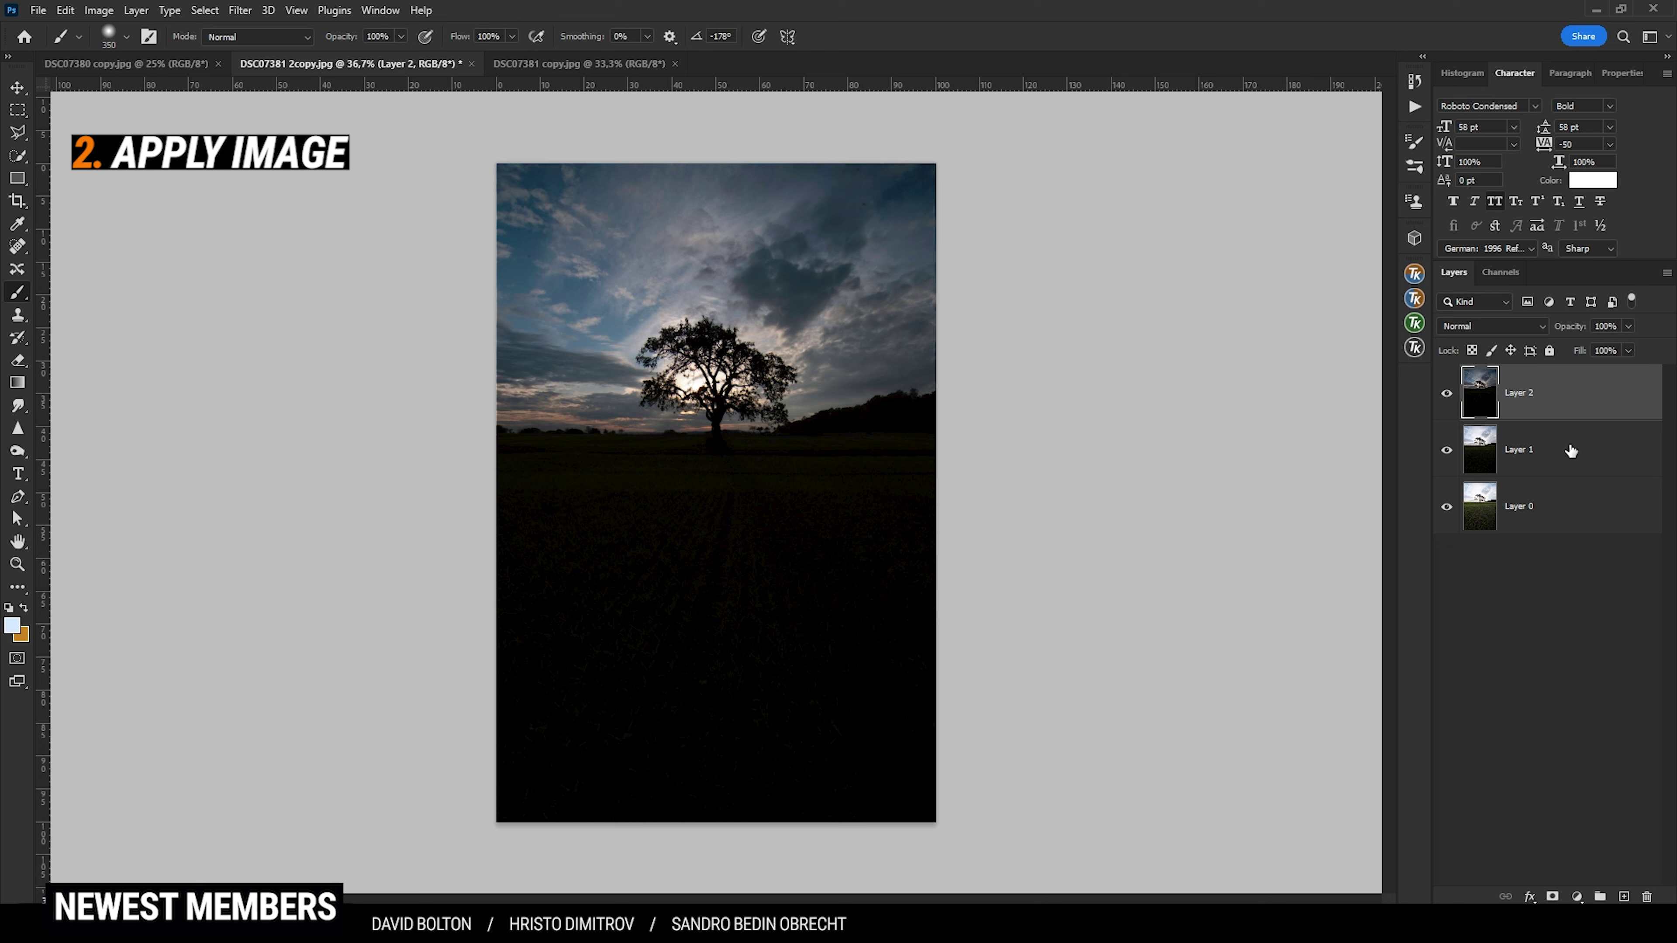
- Toggle Layer 2 and Layer 1 visibility to compare the darker and brighter exposures
click(1447, 393)
click(1452, 450)
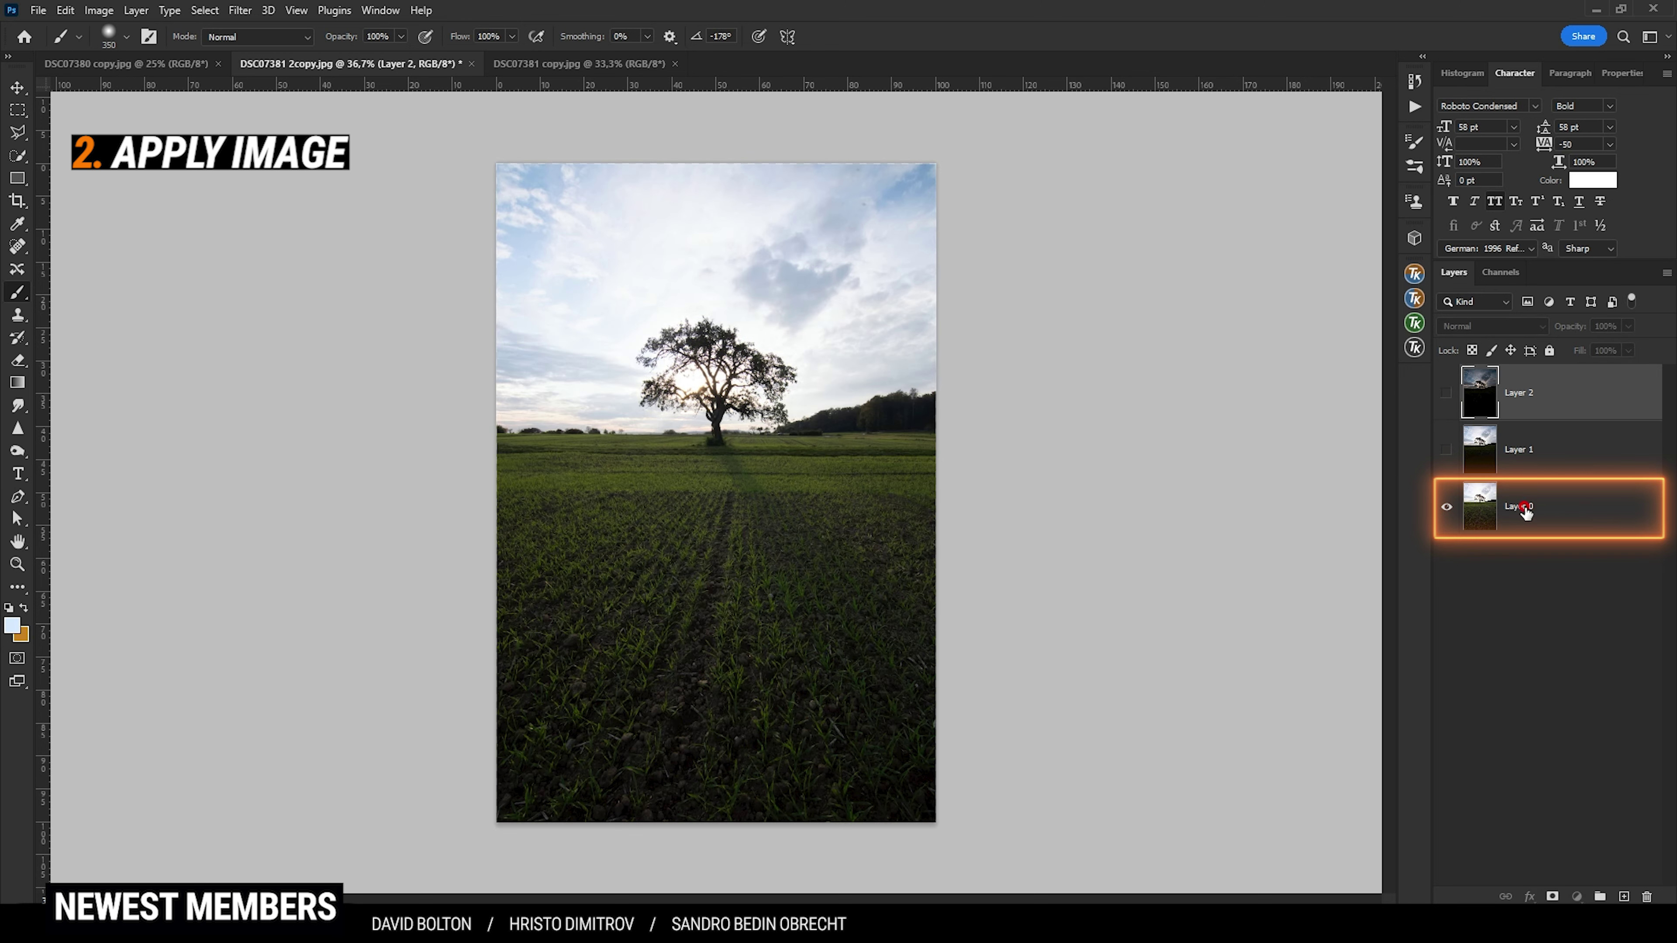
click(1446, 452)
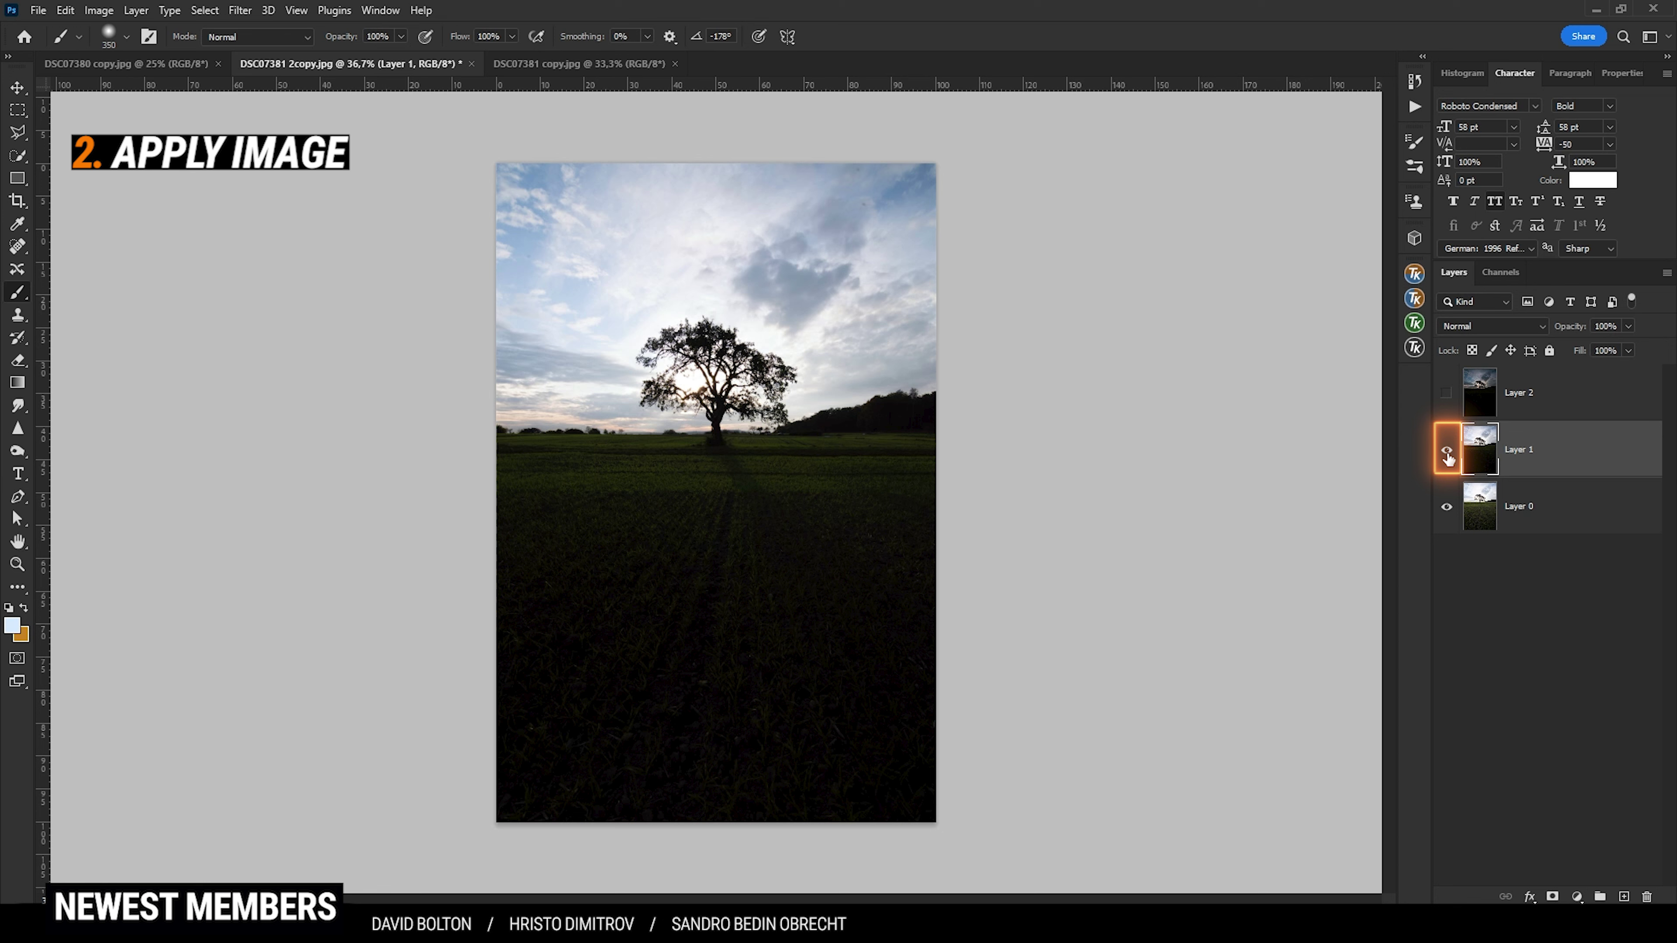
click(1446, 453)
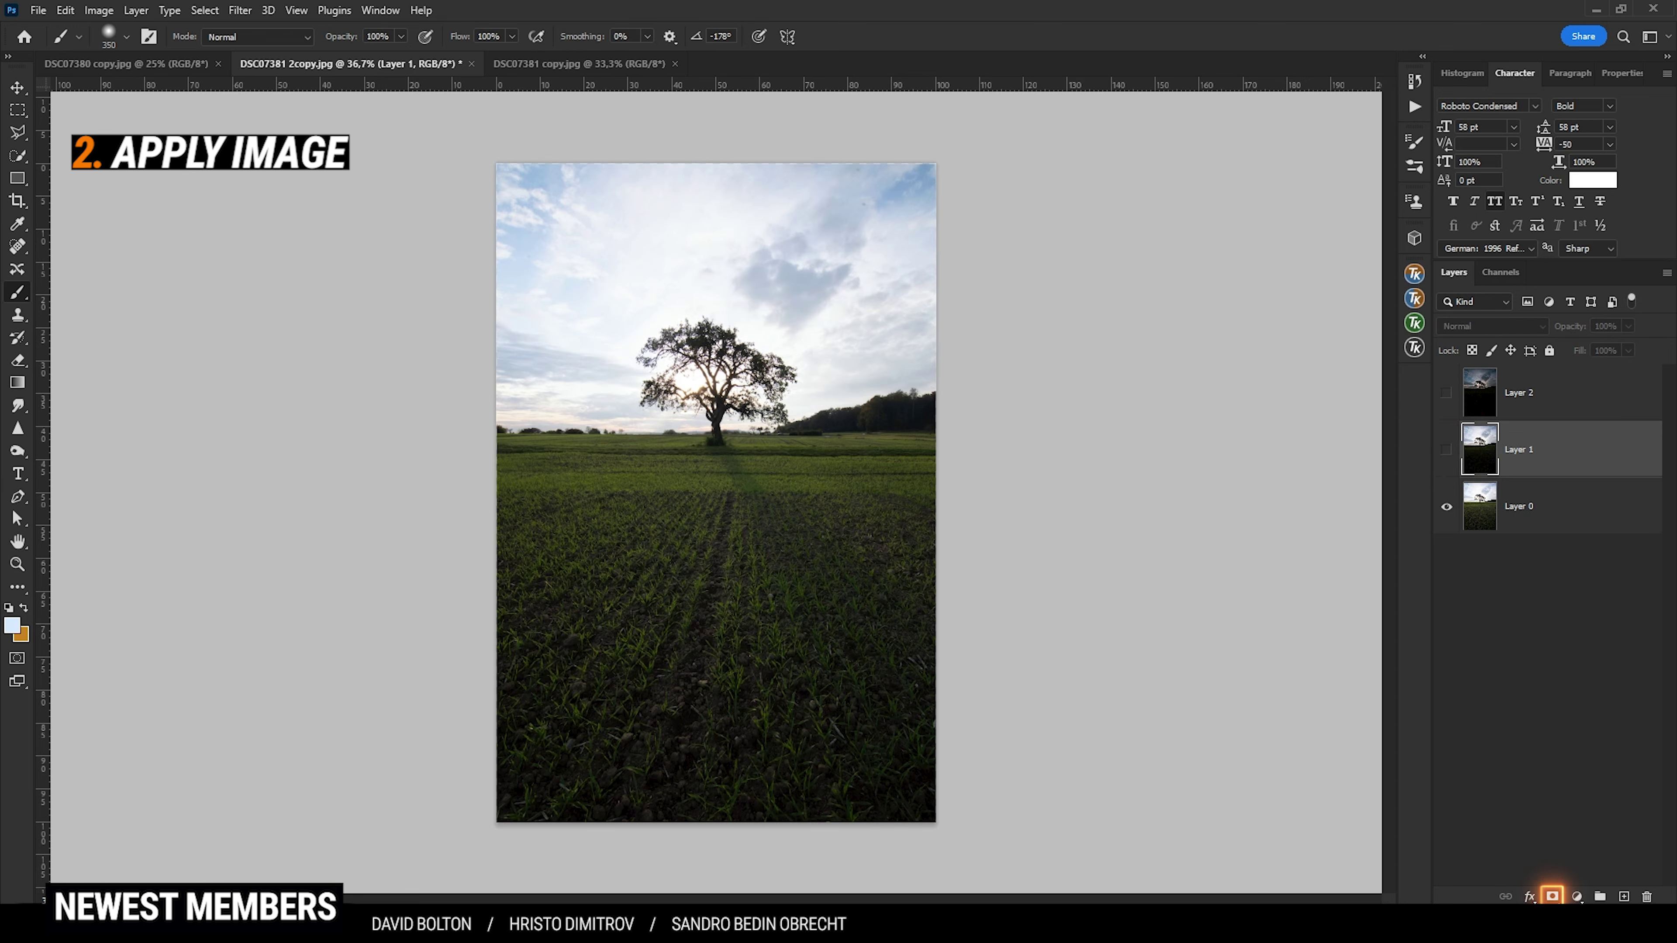
- Add a white mask to Layer 1, apply the merged image (RGB, Multiply, 100%), and compare the sky
click(1552, 897)
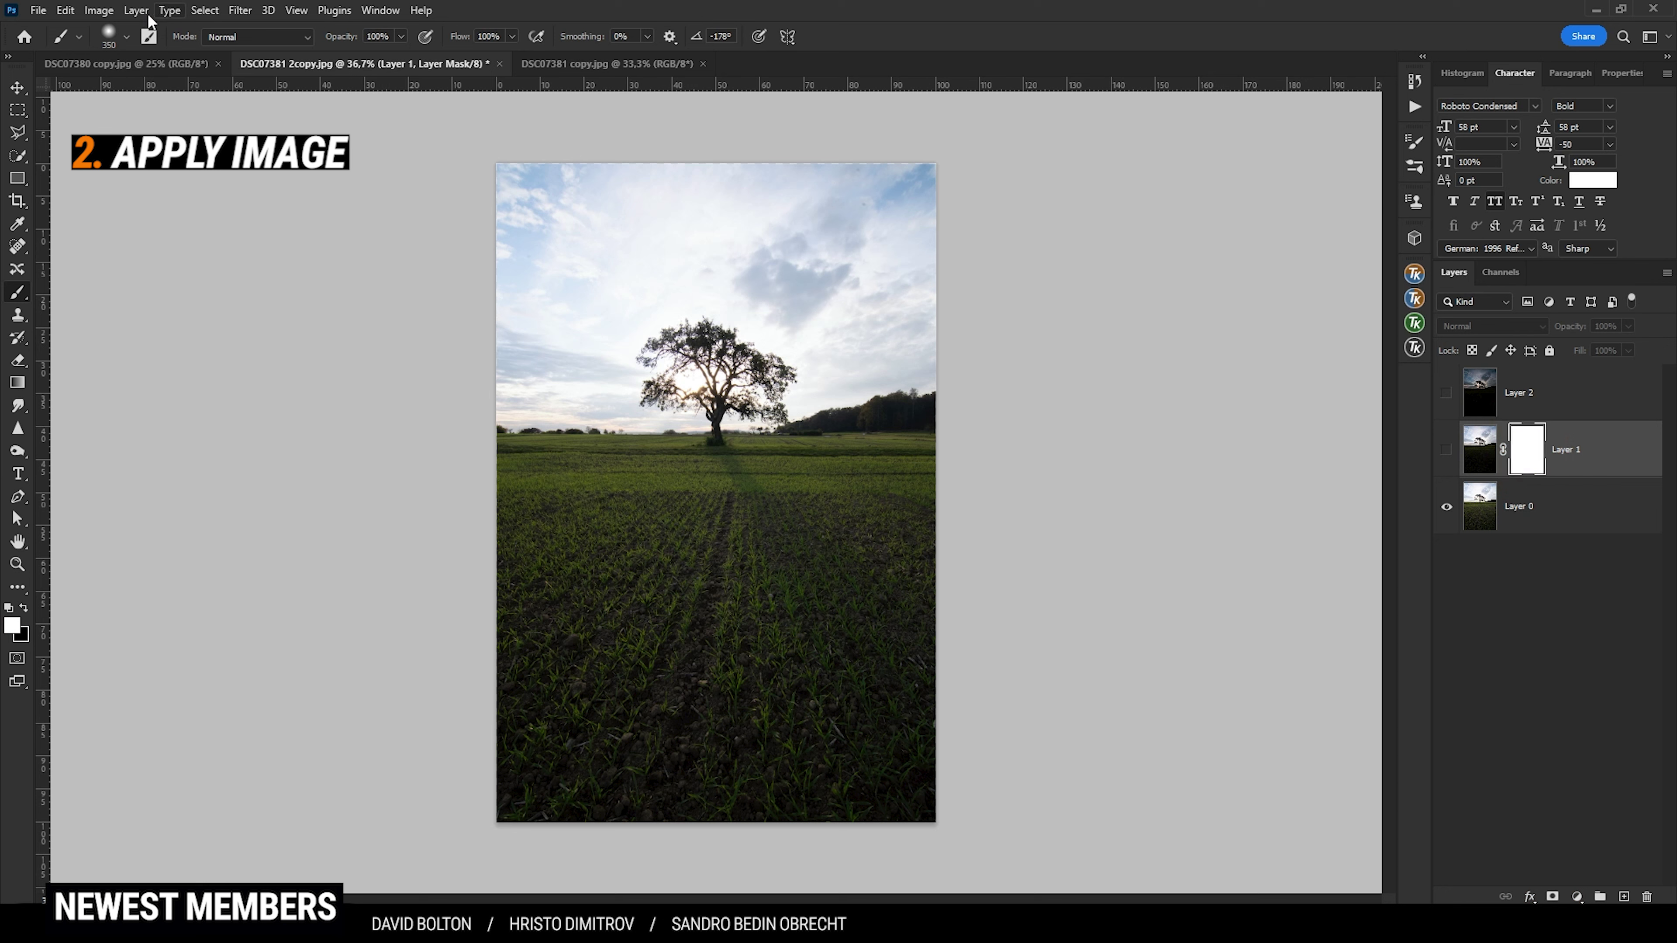
click(100, 10)
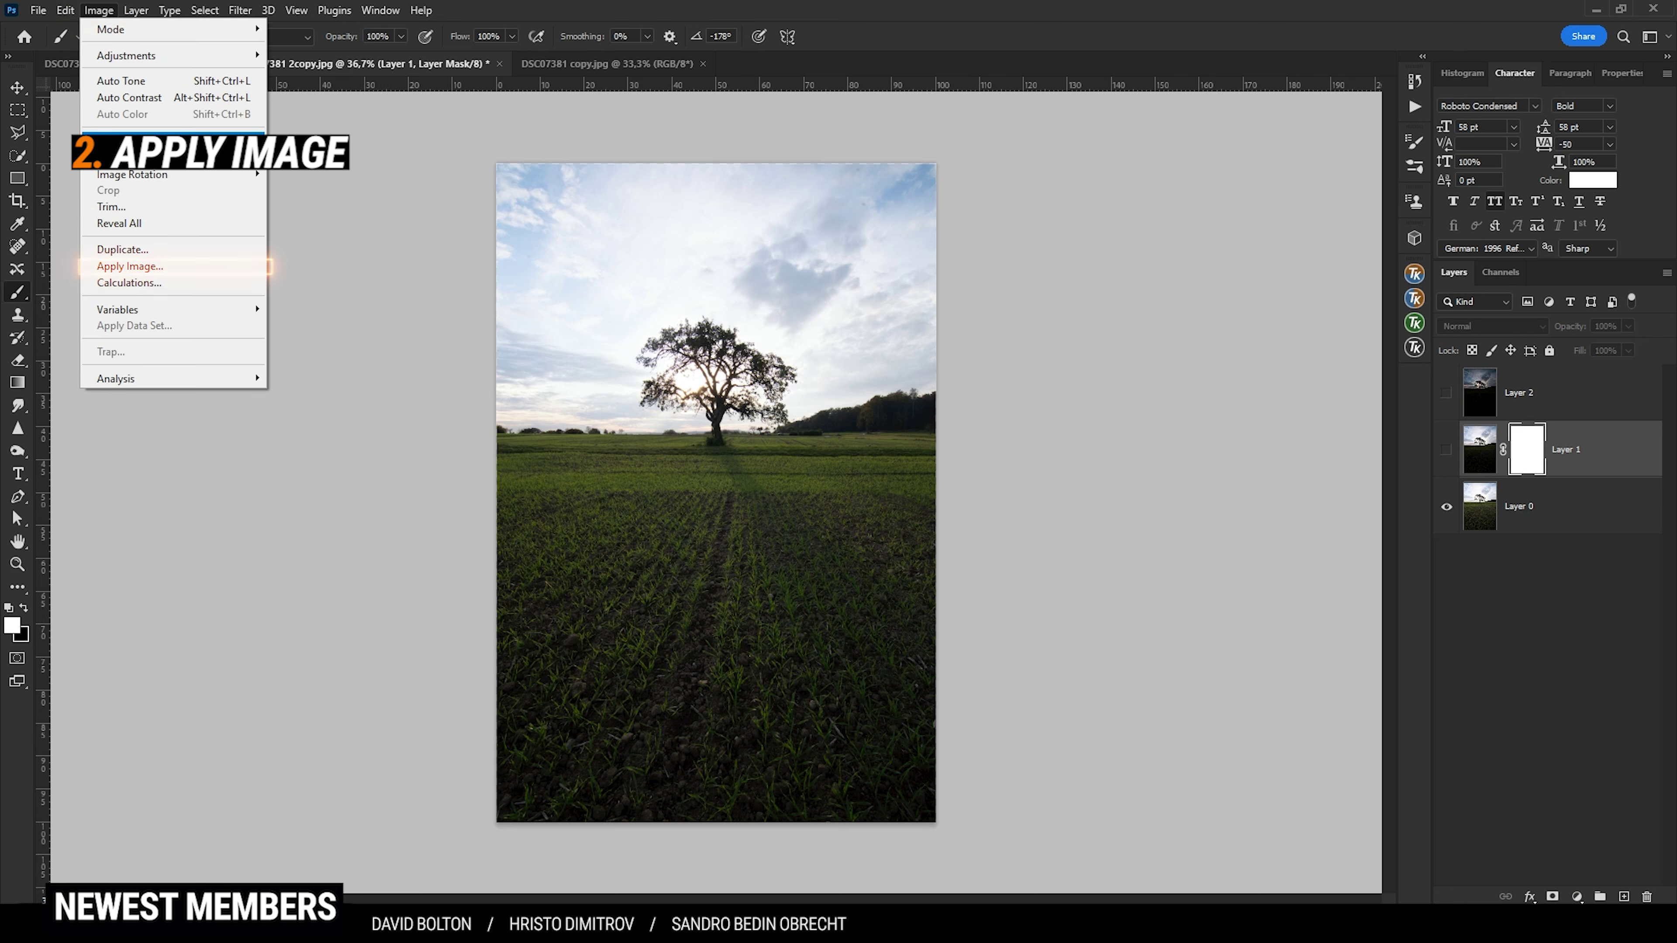
click(173, 269)
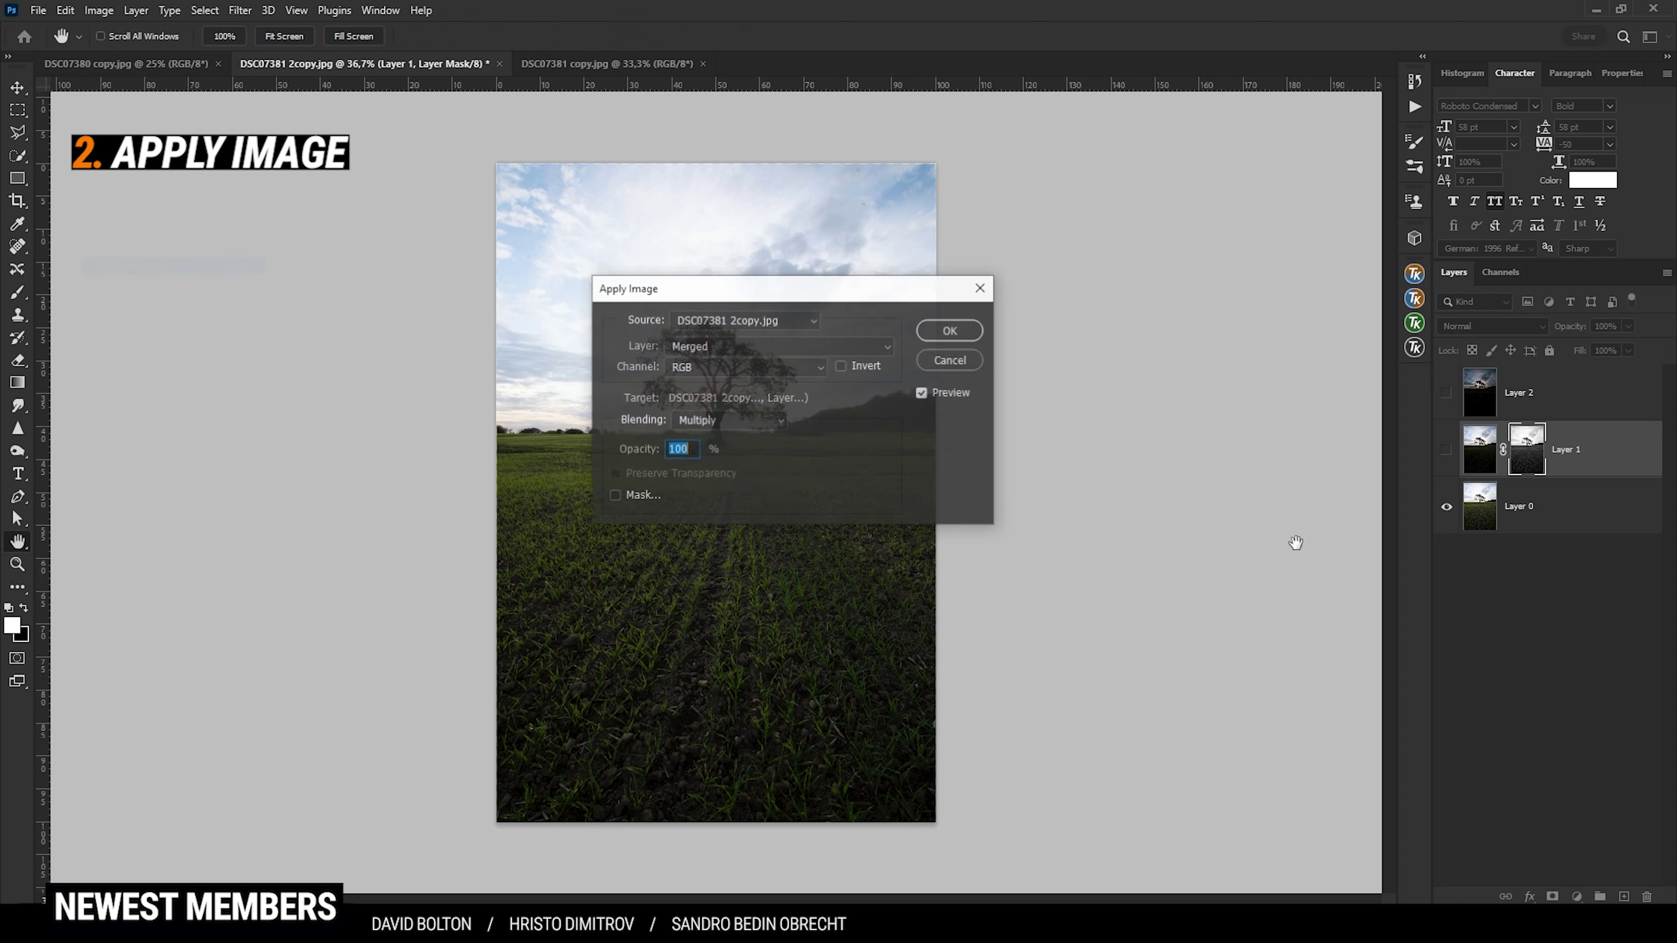
click(961, 332)
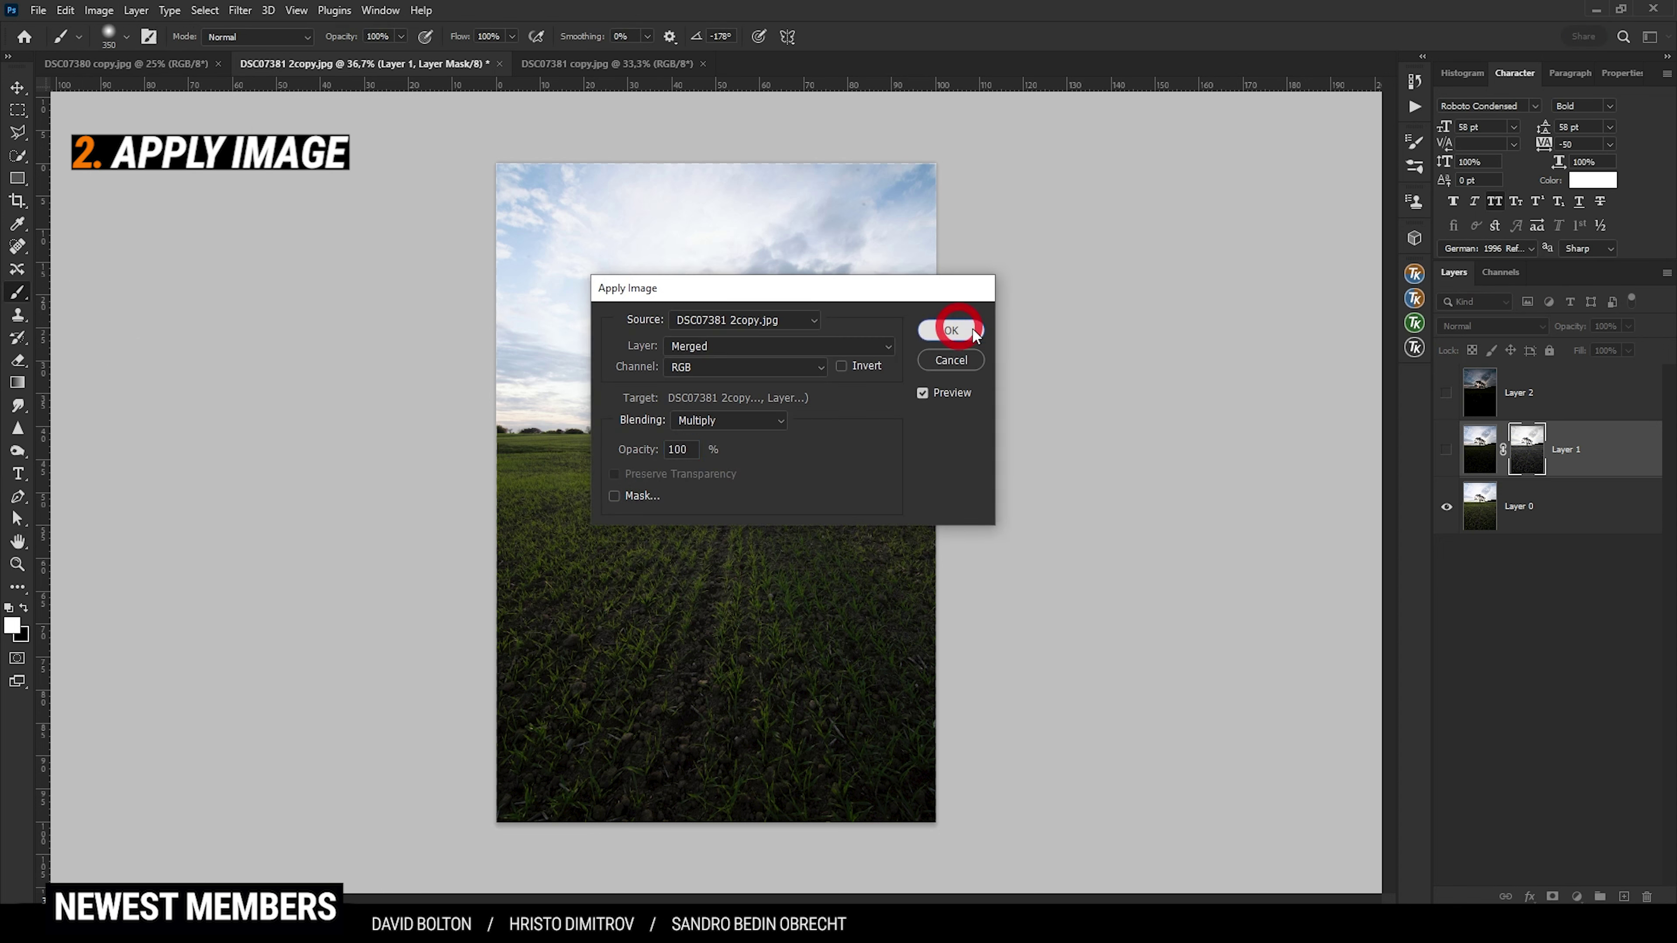
click(1446, 452)
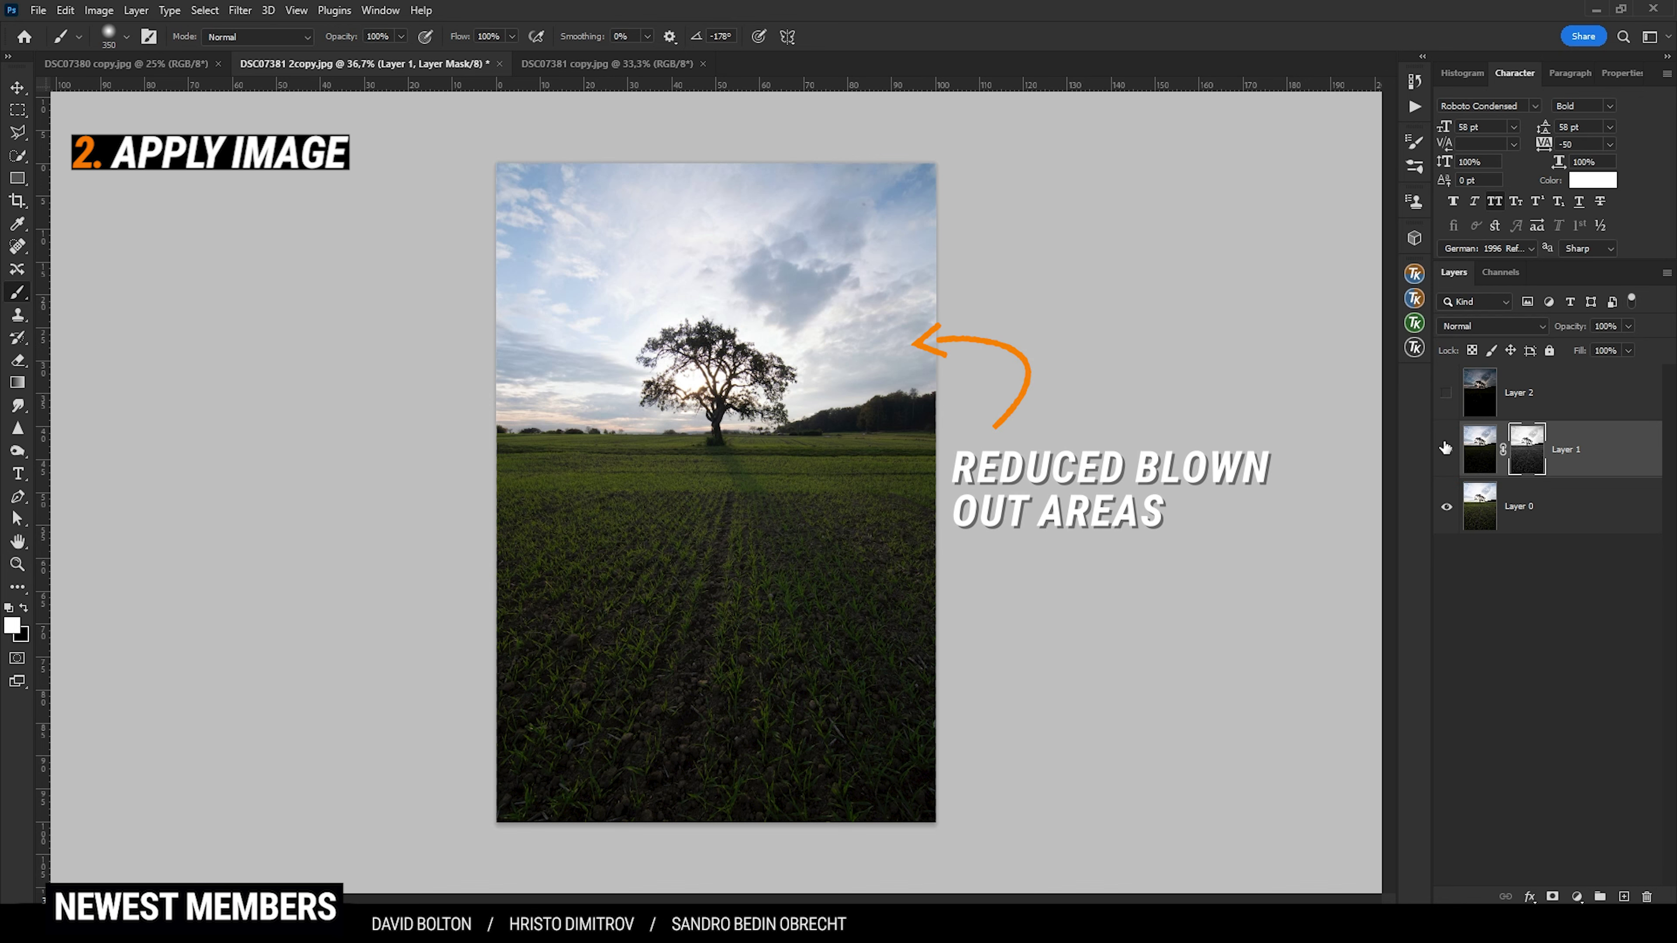
click(1445, 452)
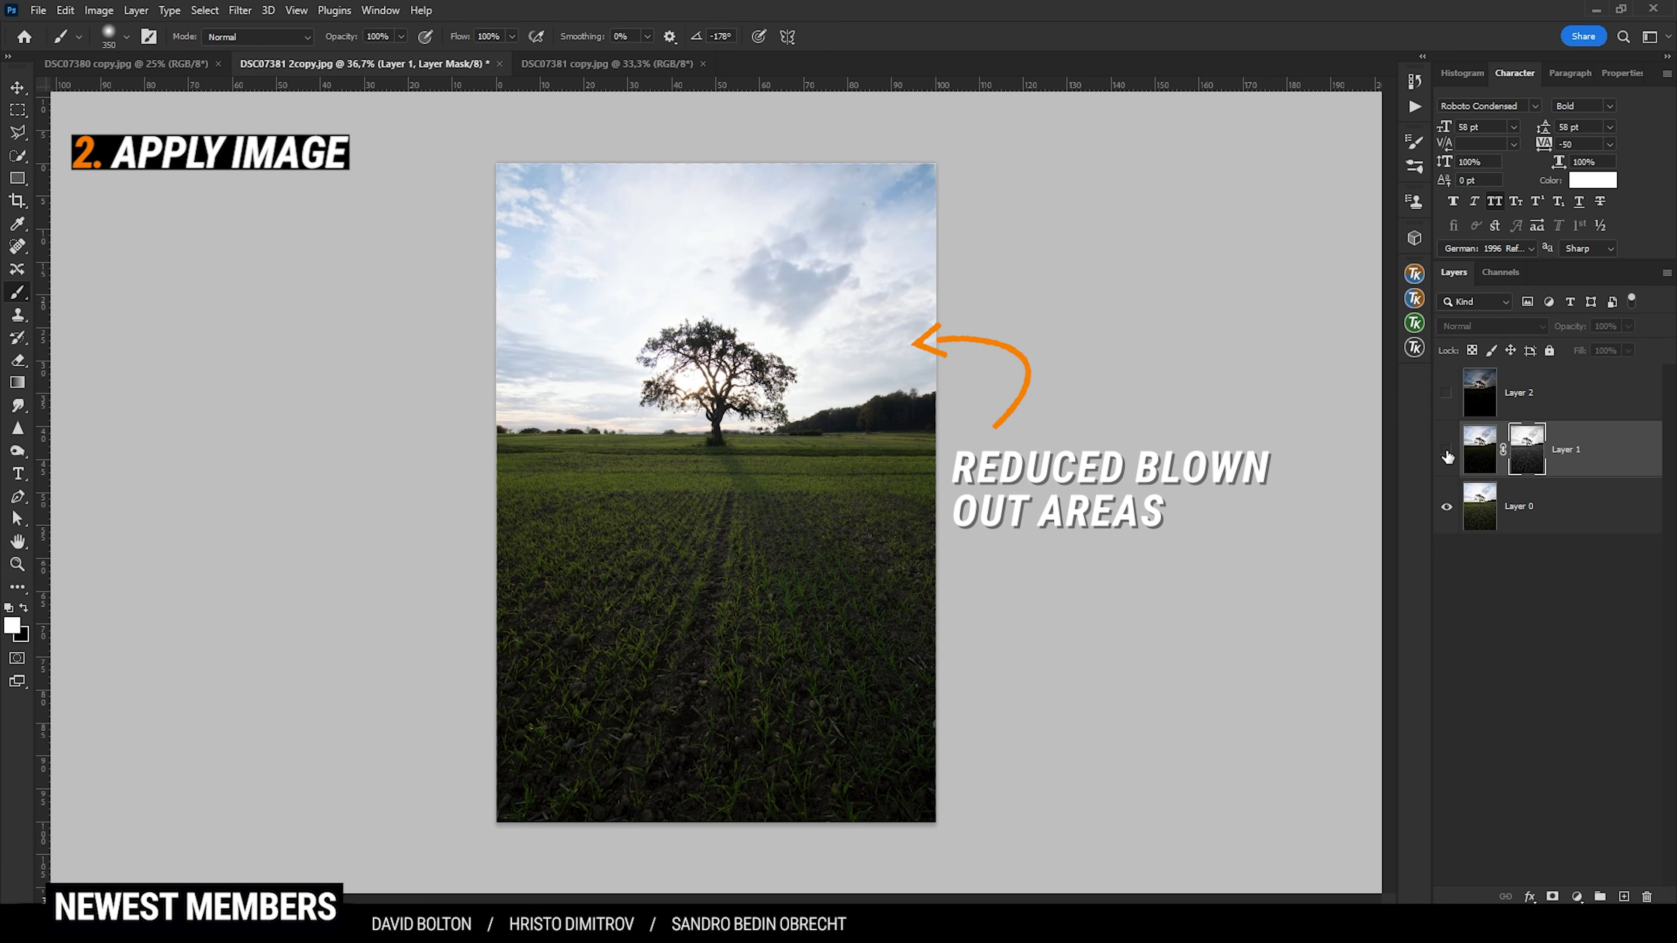
click(1446, 452)
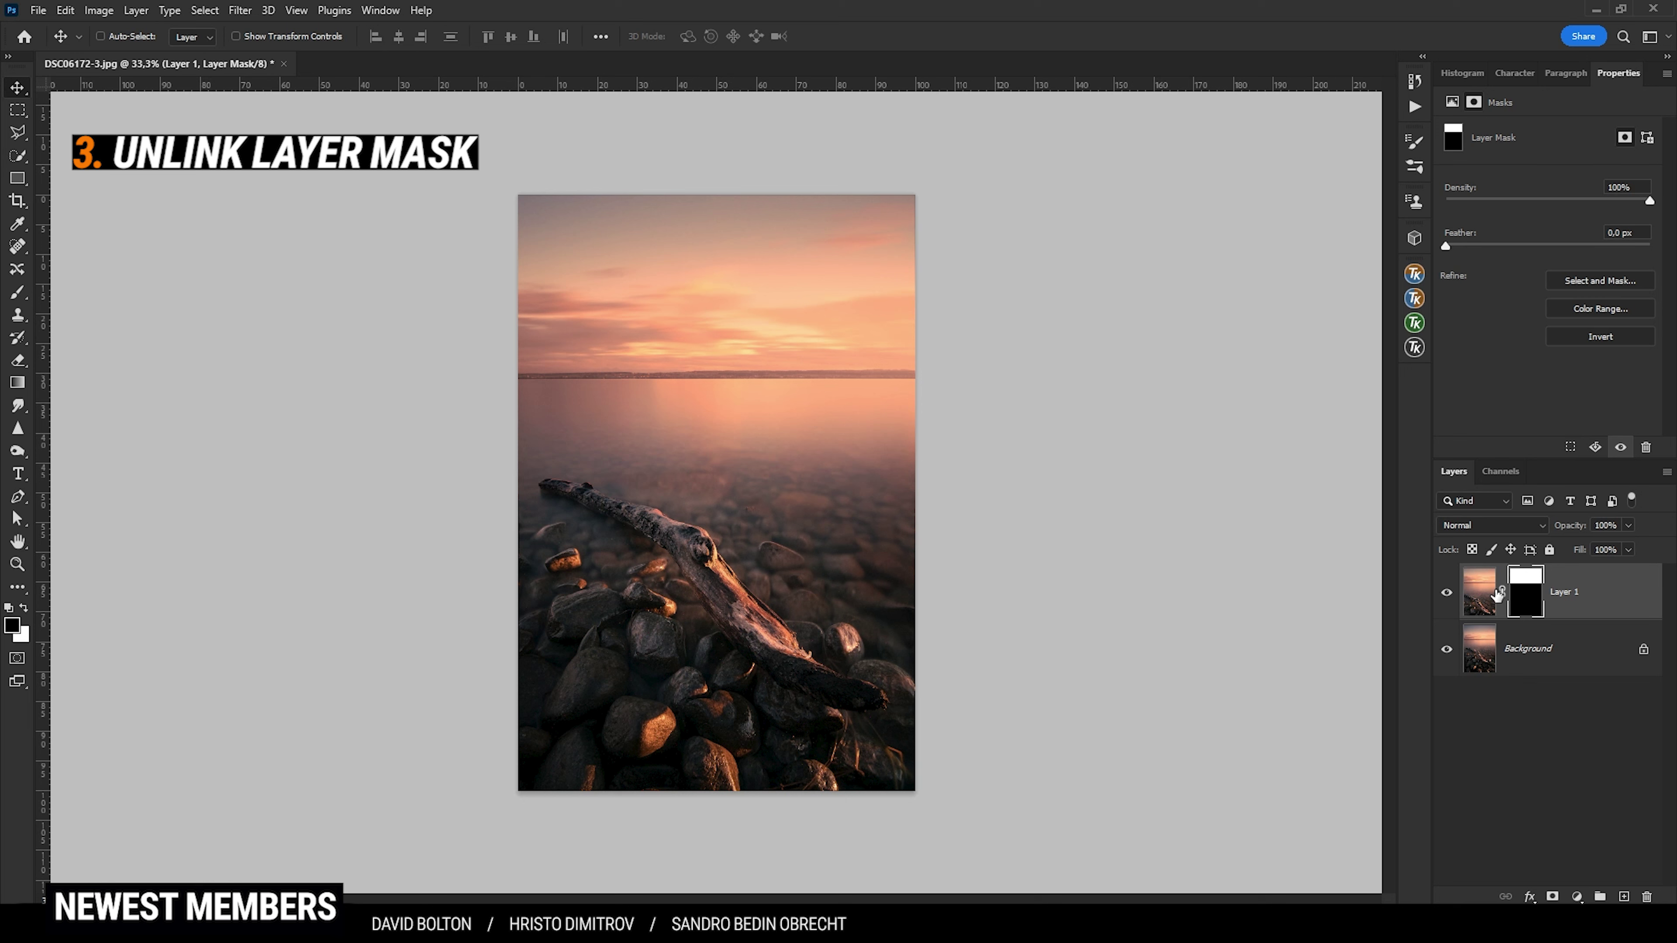
- Unlink Layer 1's mask from the driftwood photo, slide the photo inside the fixed mask, then target the mask
click(1477, 597)
mouse_move(713, 291)
mouse_down()
mouse_move(711, 325)
mouse_move(730, 288)
mouse_move(722, 403)
mouse_move(715, 292)
mouse_up()
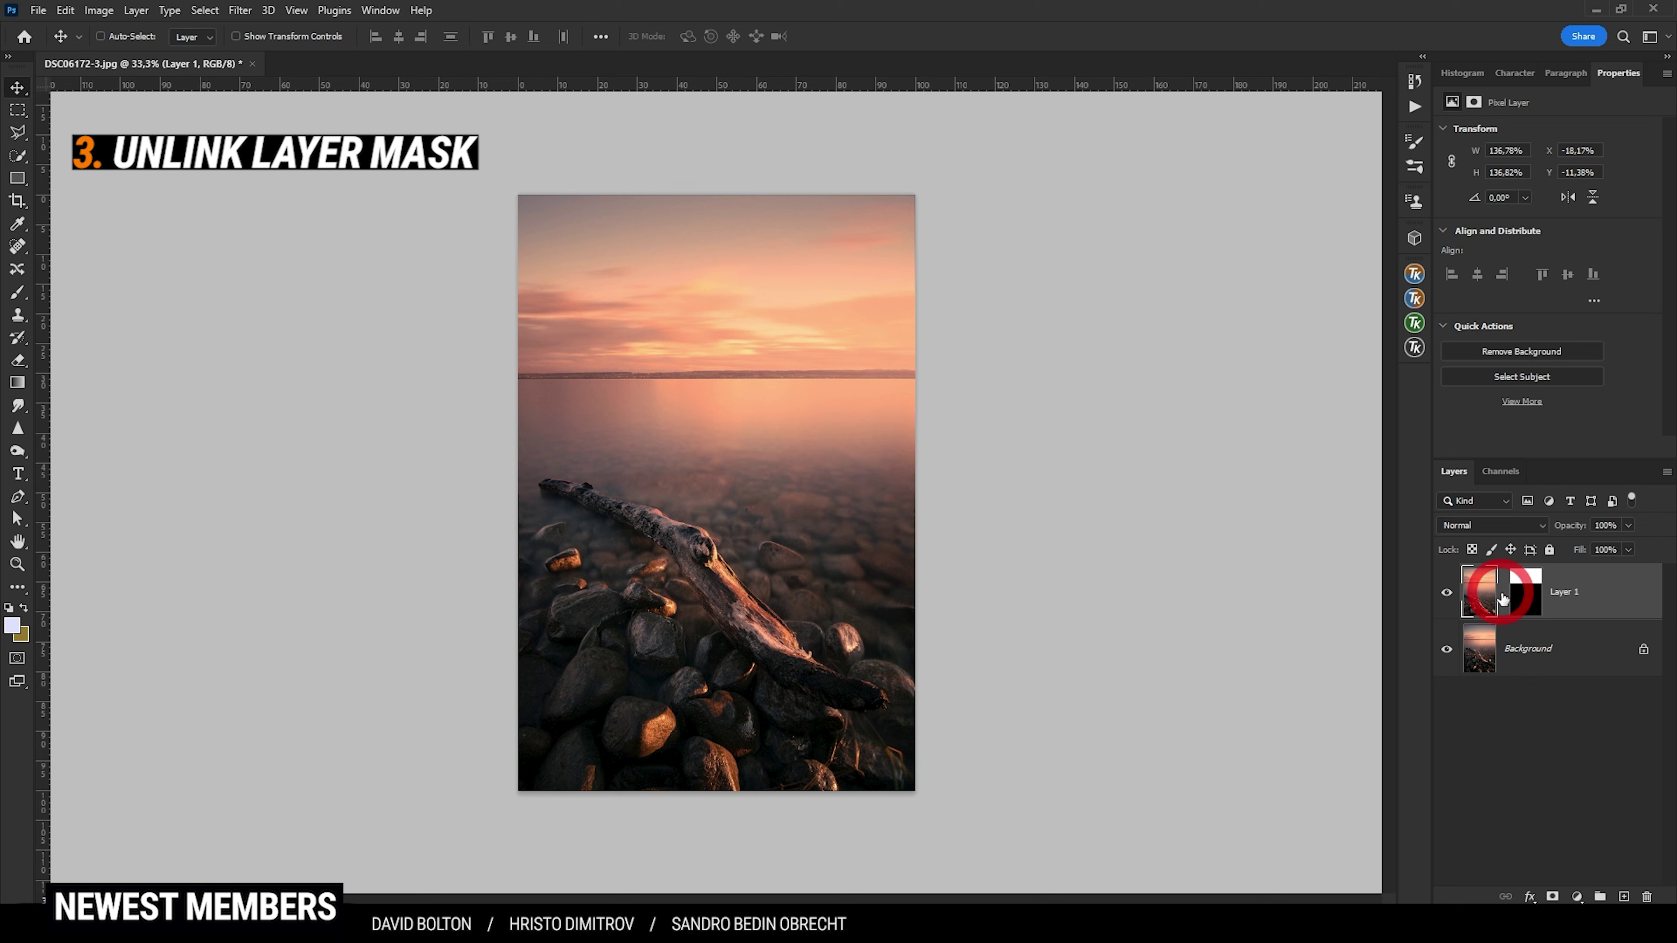
click(1502, 593)
drag(668, 279, 733, 325)
click(1525, 591)
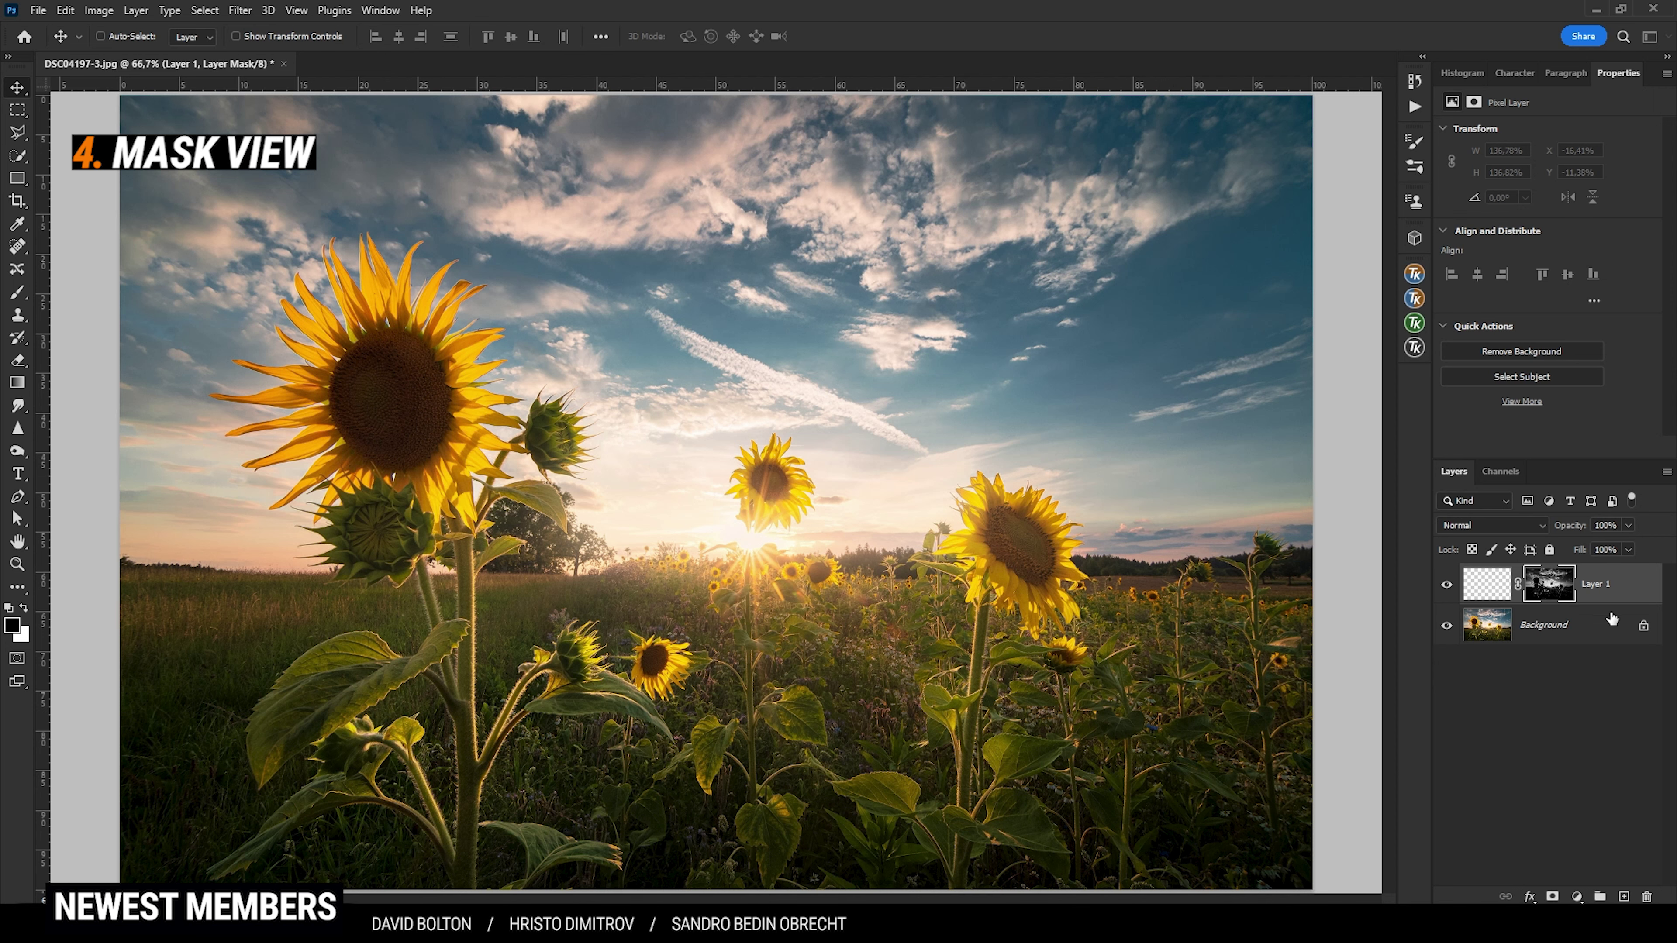
- View Layer 1's sunflower mask in grayscale, then disable and re-enable it three times
alt+click(1552, 586)
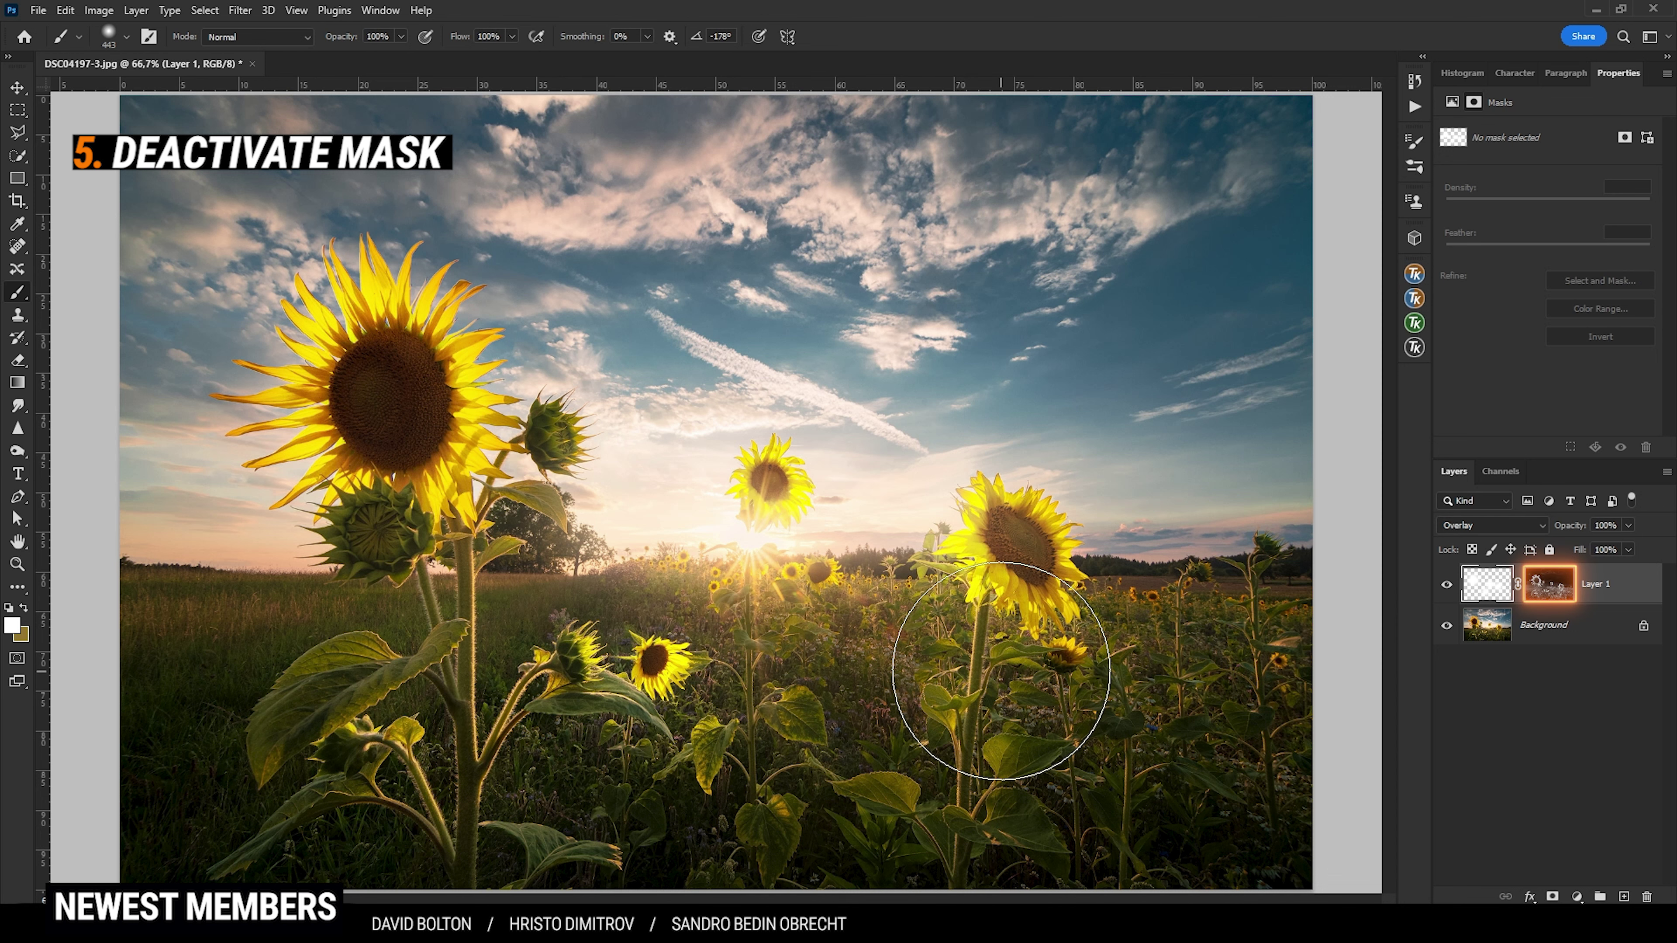
shift+click(1556, 593)
shift+click(1556, 593)
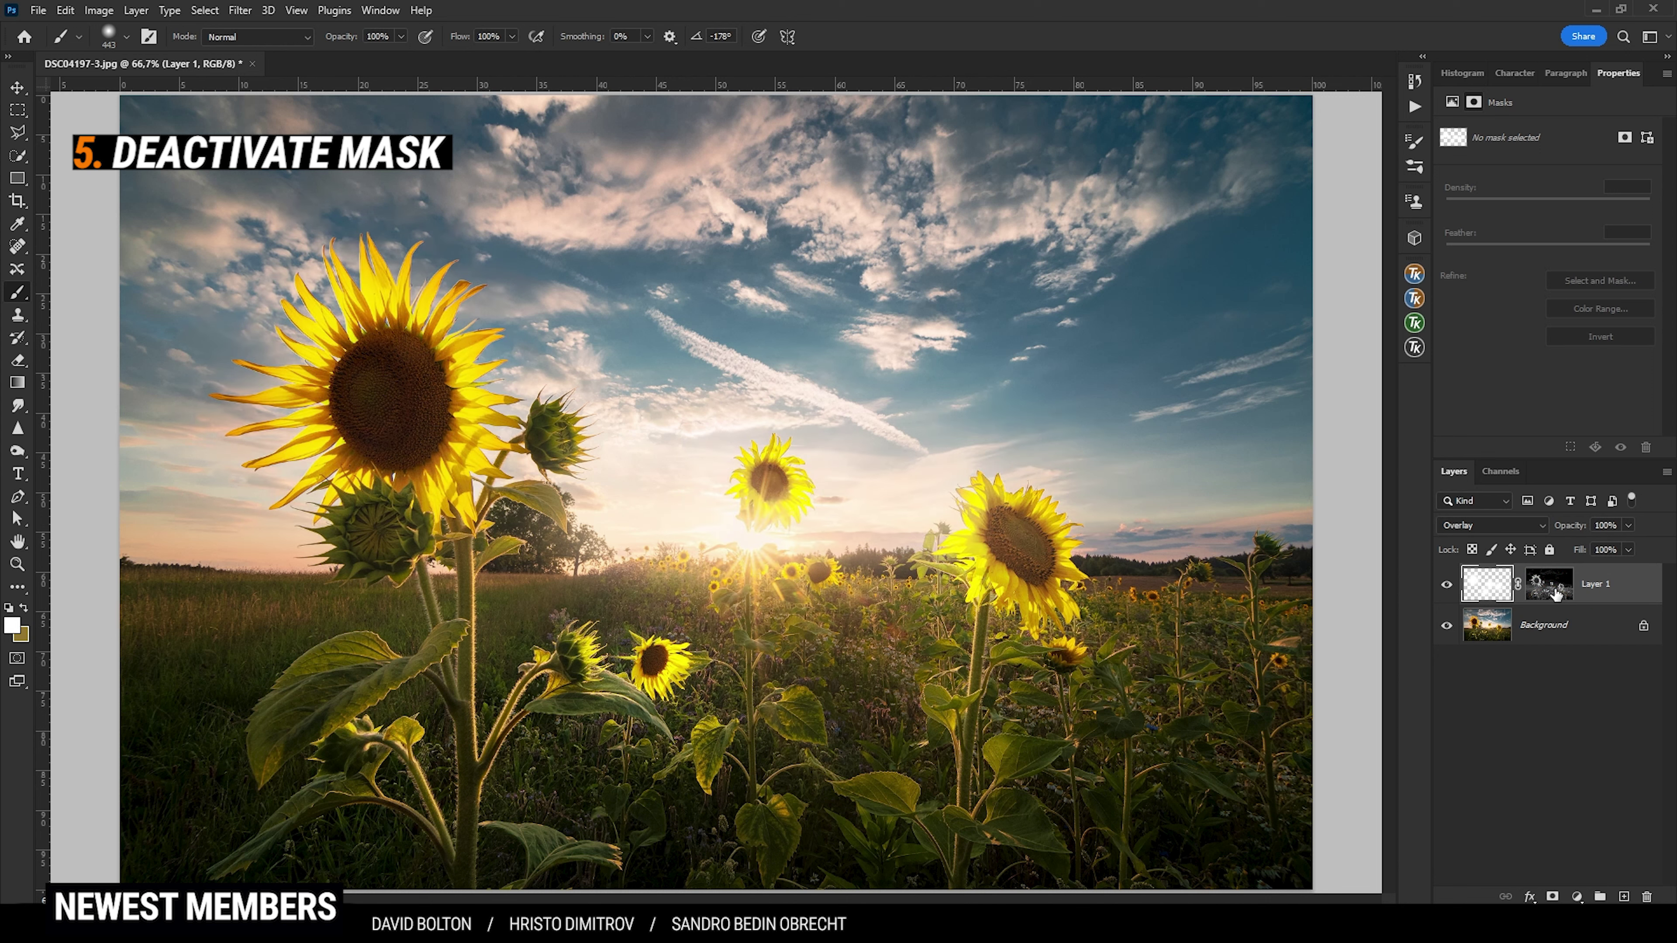
shift+click(1556, 593)
shift+click(1556, 593)
shift+click(1556, 593)
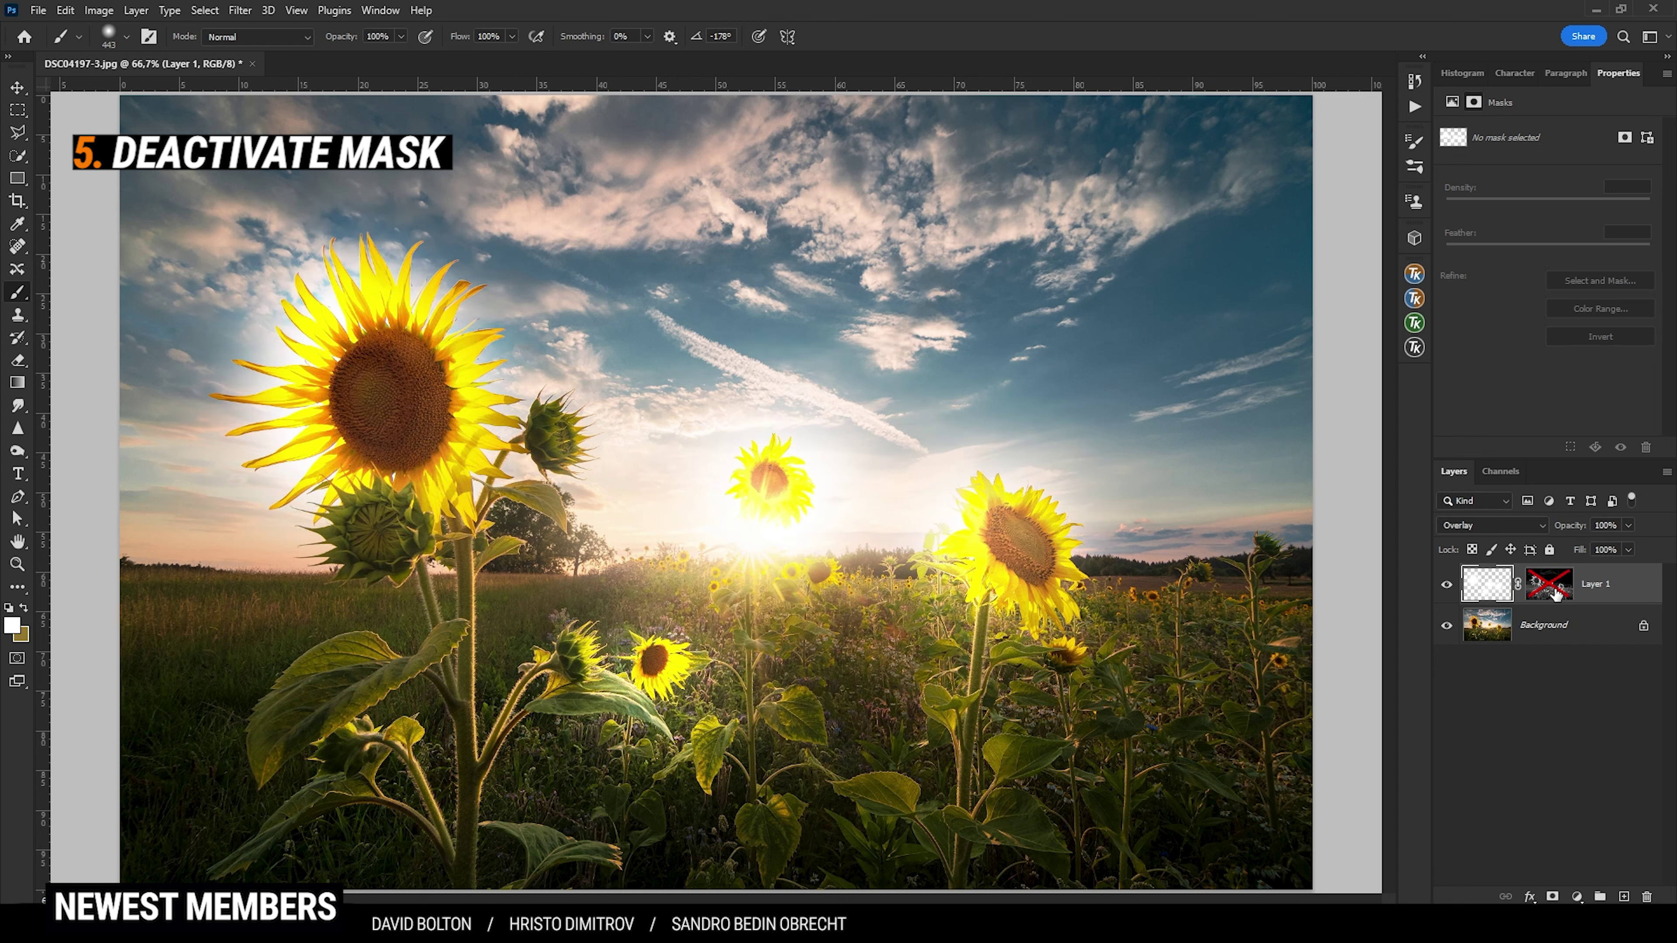
shift+click(1556, 593)
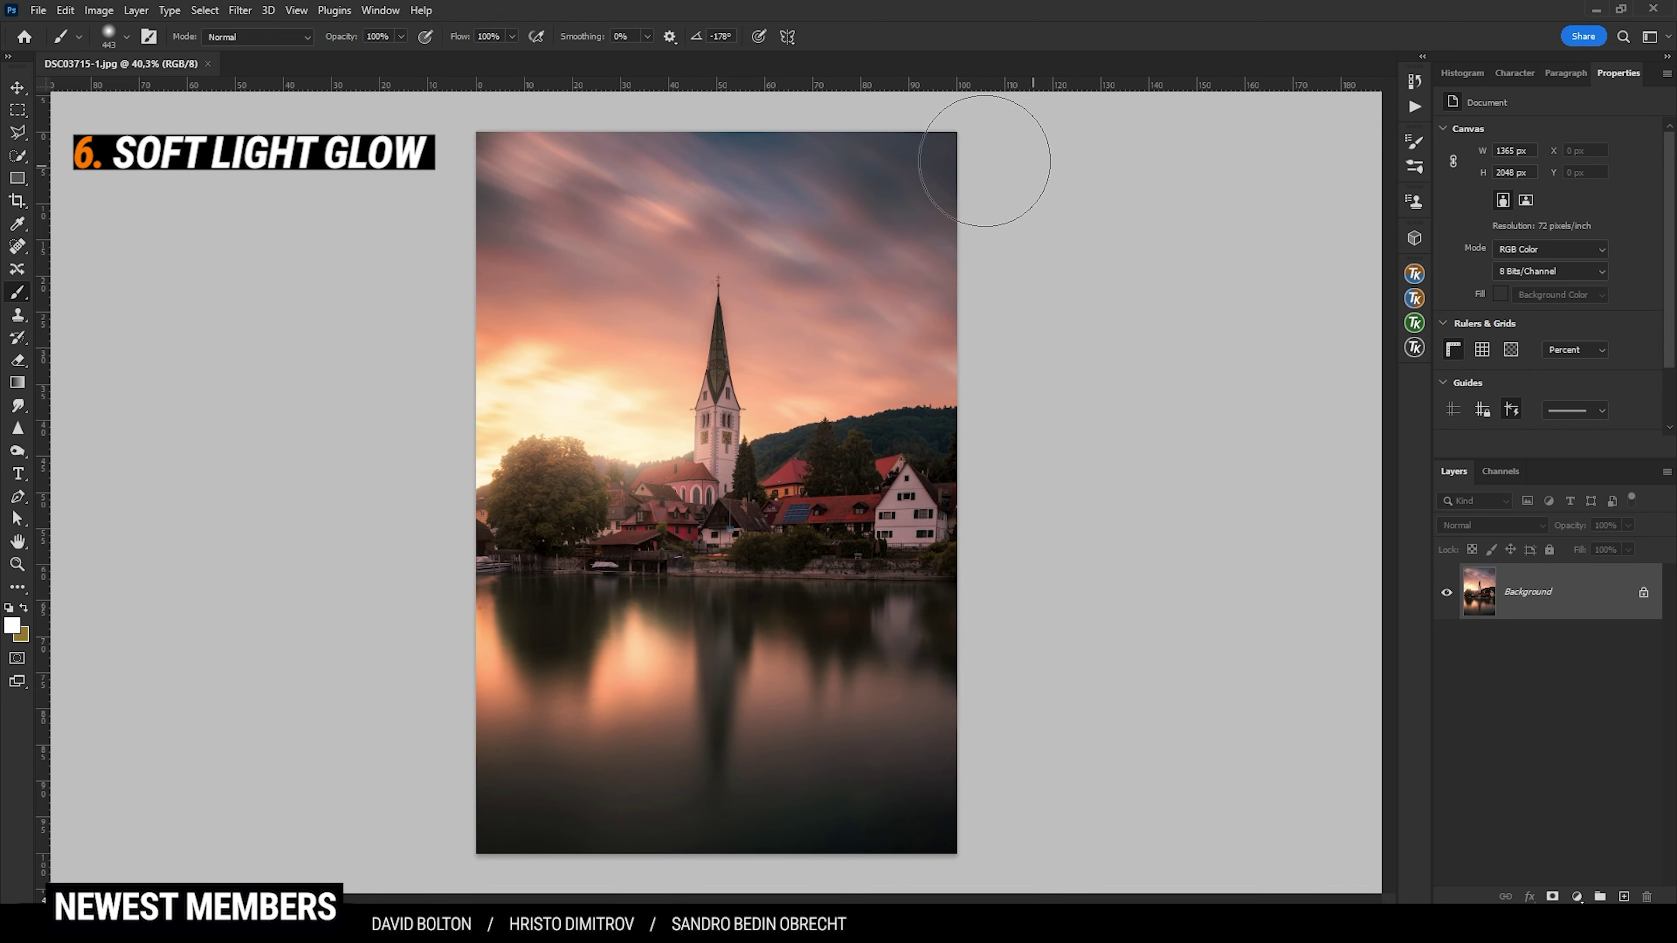
- Add a new Soft Light layer above Background and set brush opacity to 10%
click(1624, 896)
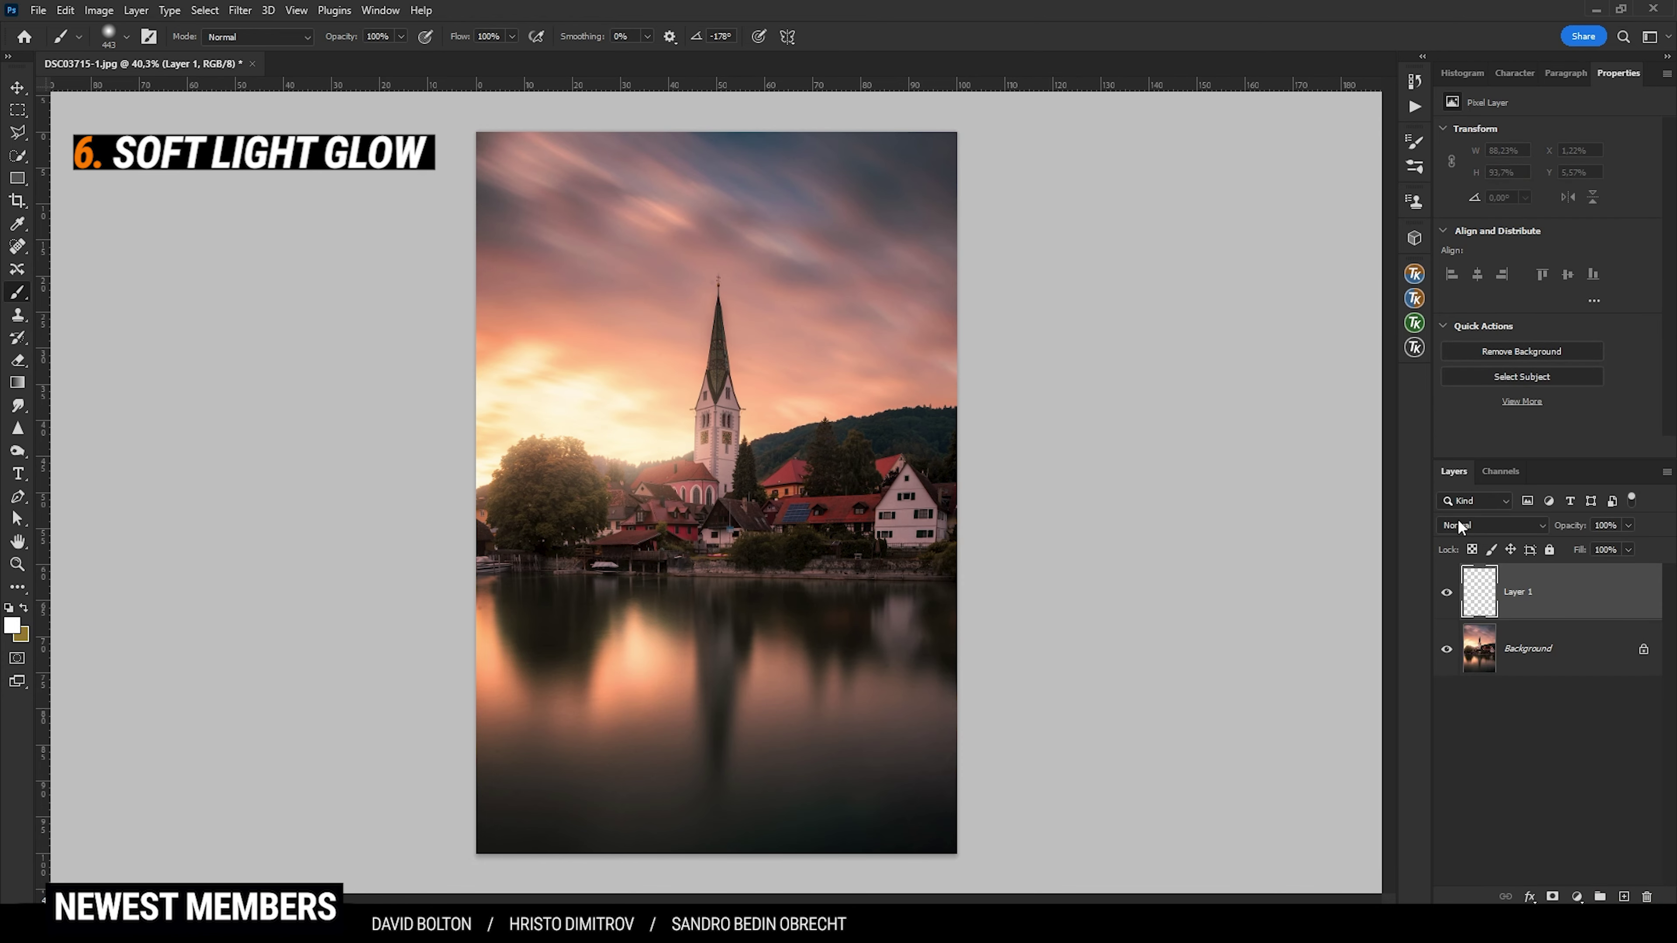
click(1492, 520)
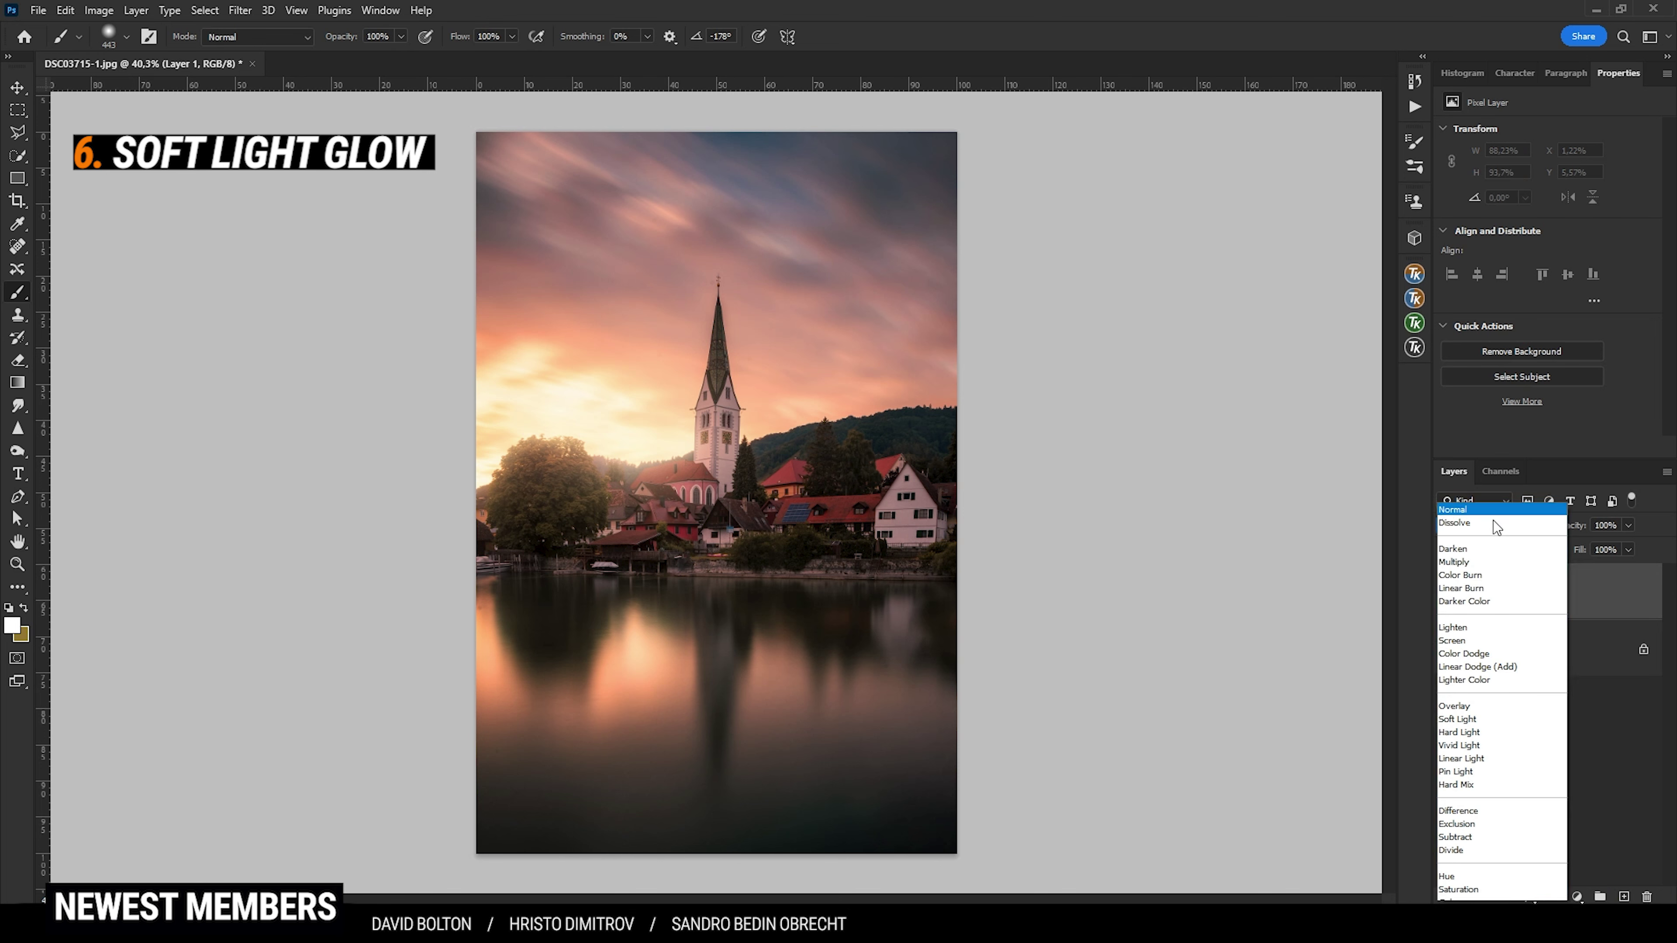
click(1459, 696)
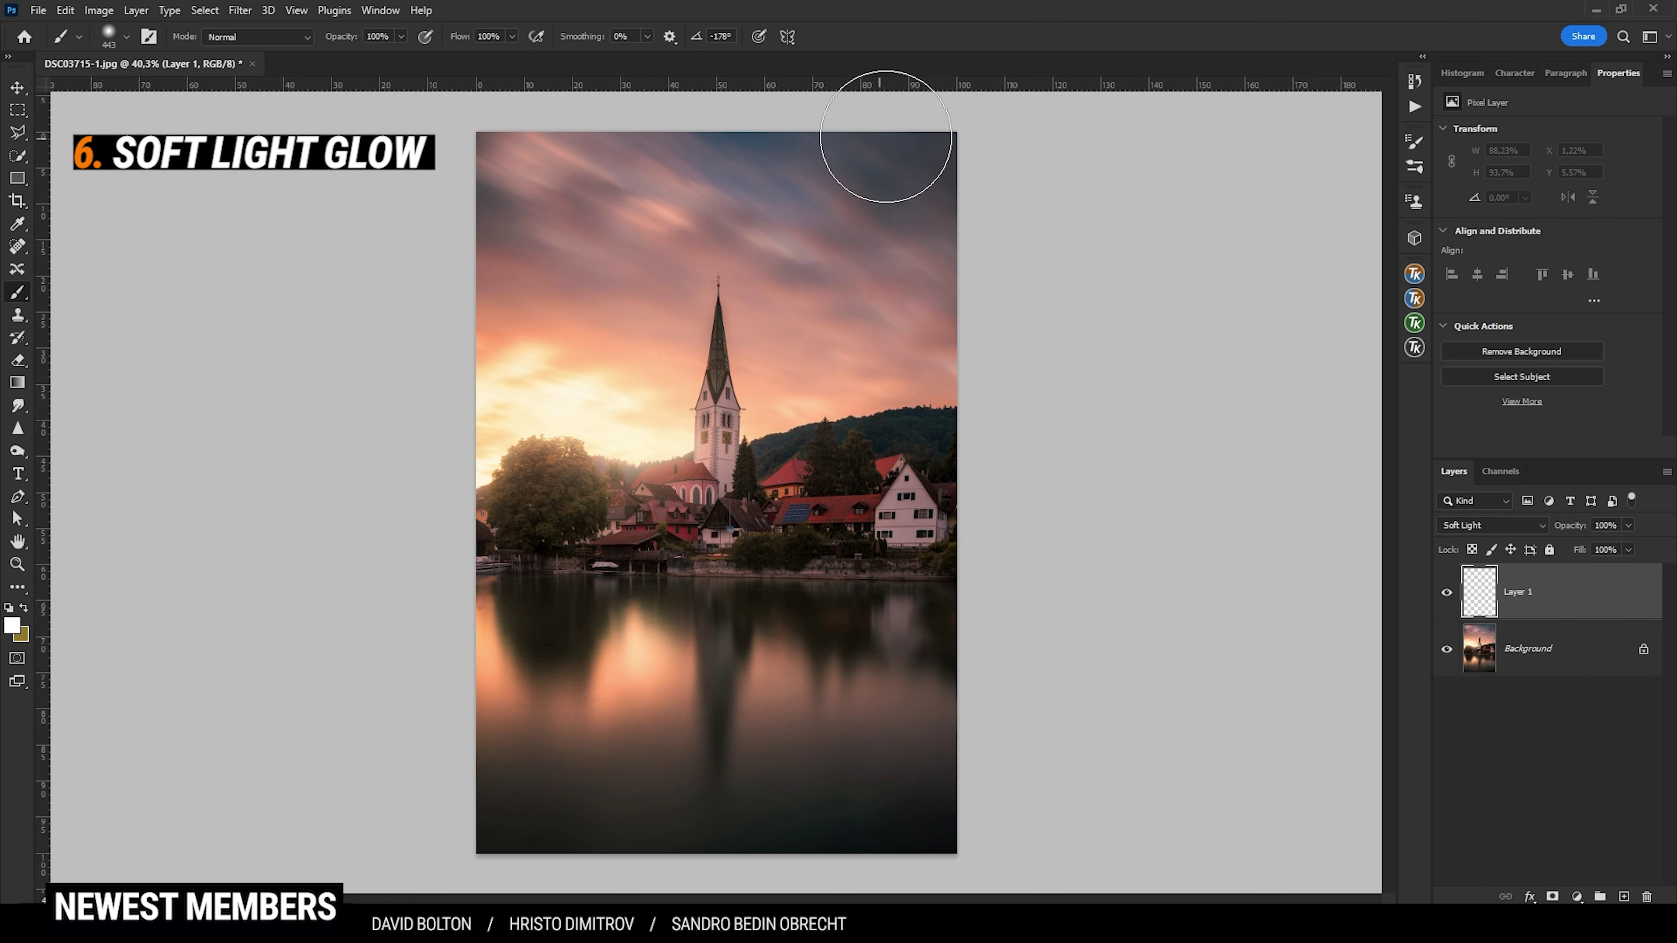
click(400, 37)
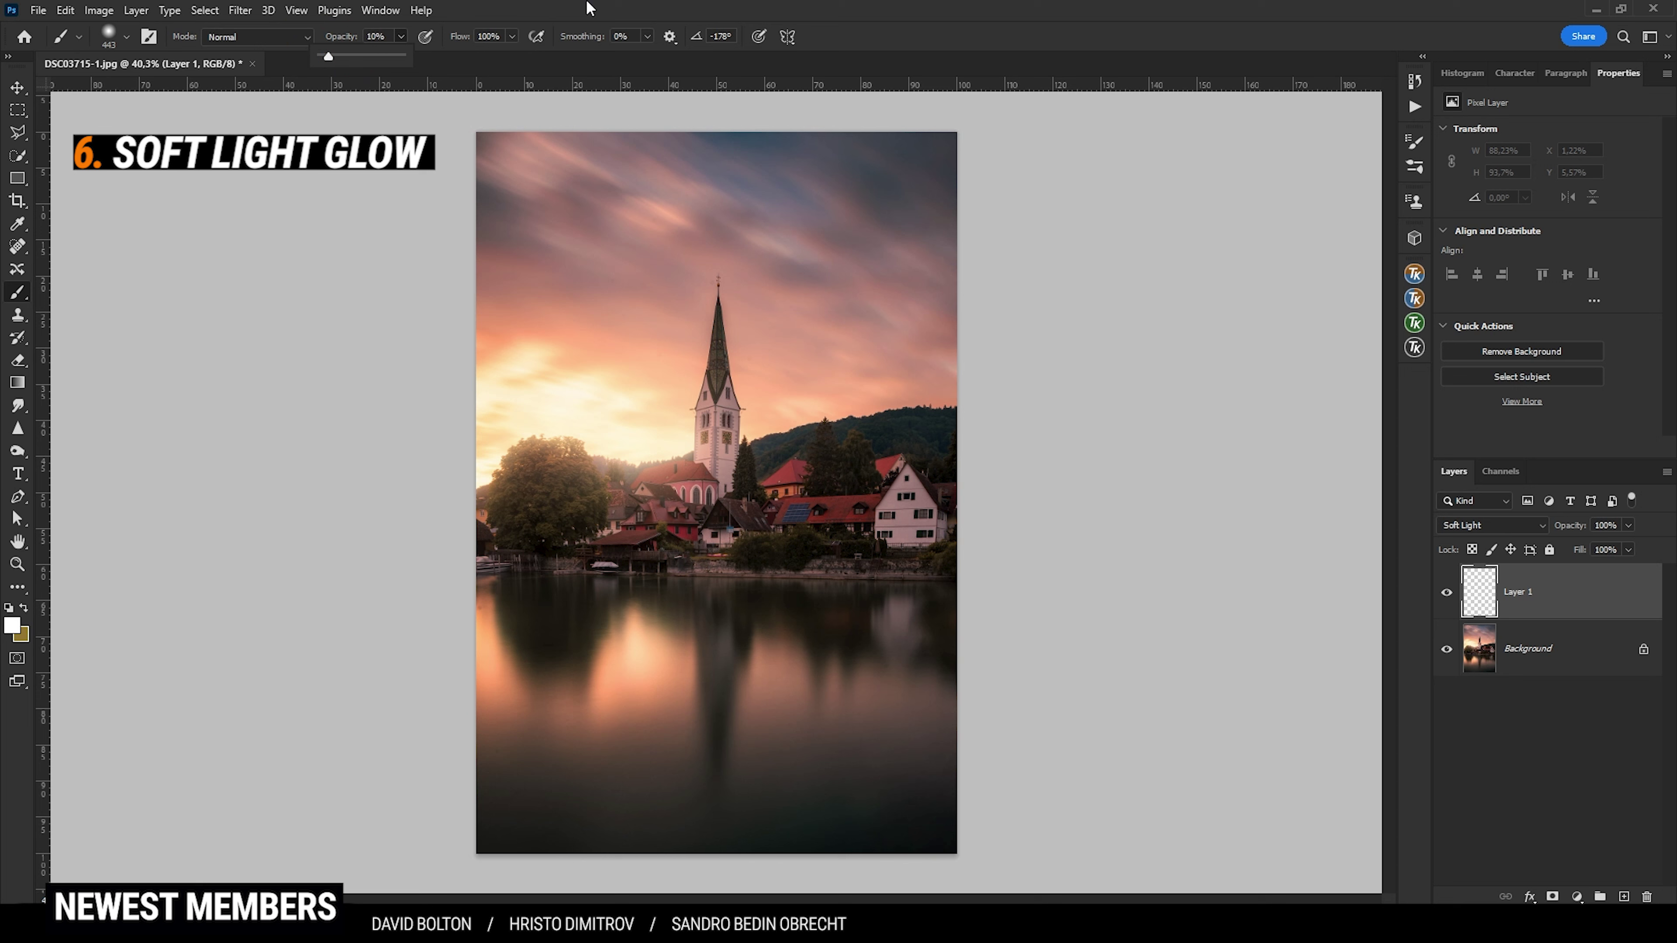
click(588, 22)
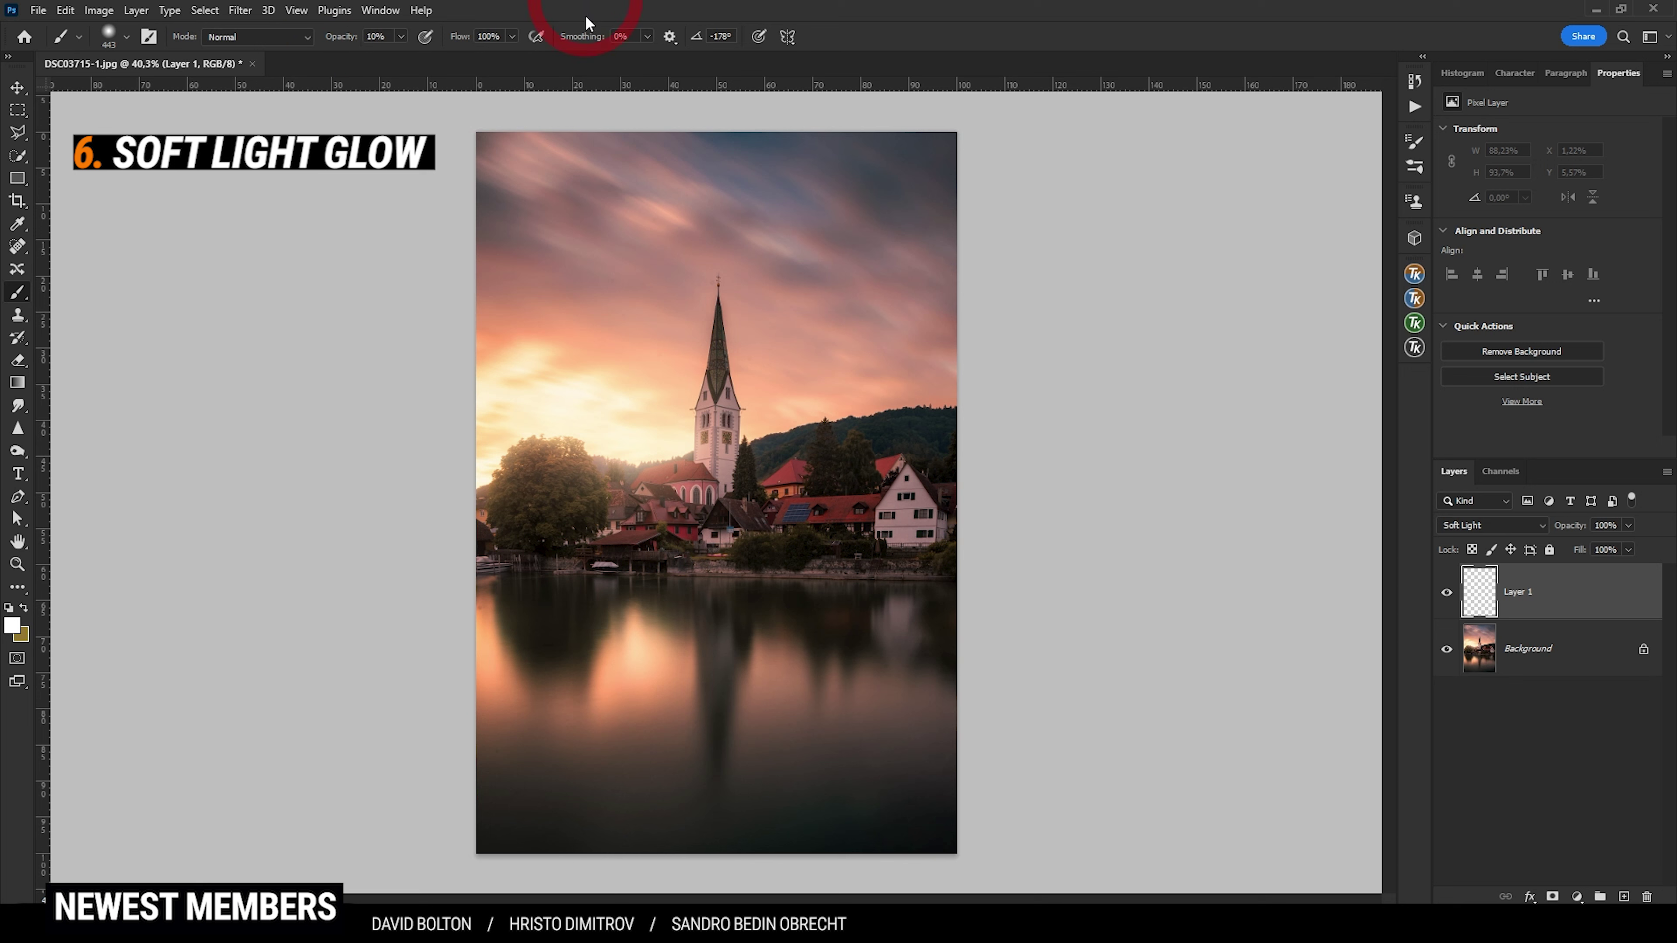
- Set the foreground colour to light peach #ffd8bb
click(10, 625)
click(1420, 586)
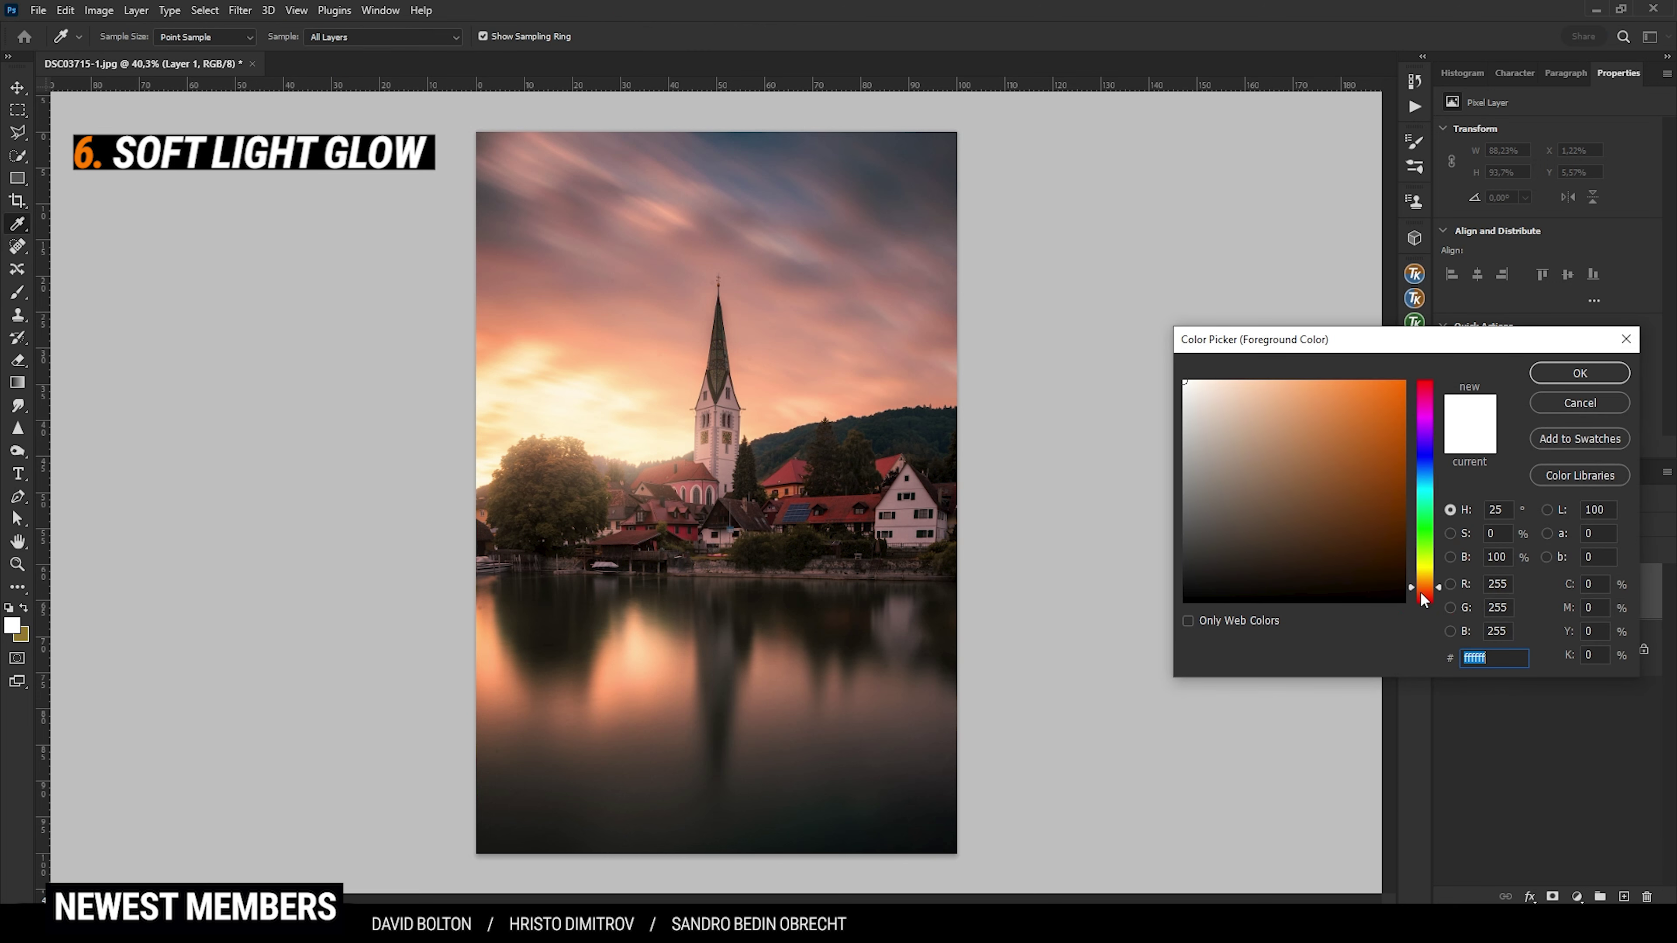
drag(1424, 587, 1424, 588)
drag(1376, 530, 1241, 367)
key(Return)
- Paint a peach glow around the church with a 408 px brush, then toggle the layer to compare
key(b)
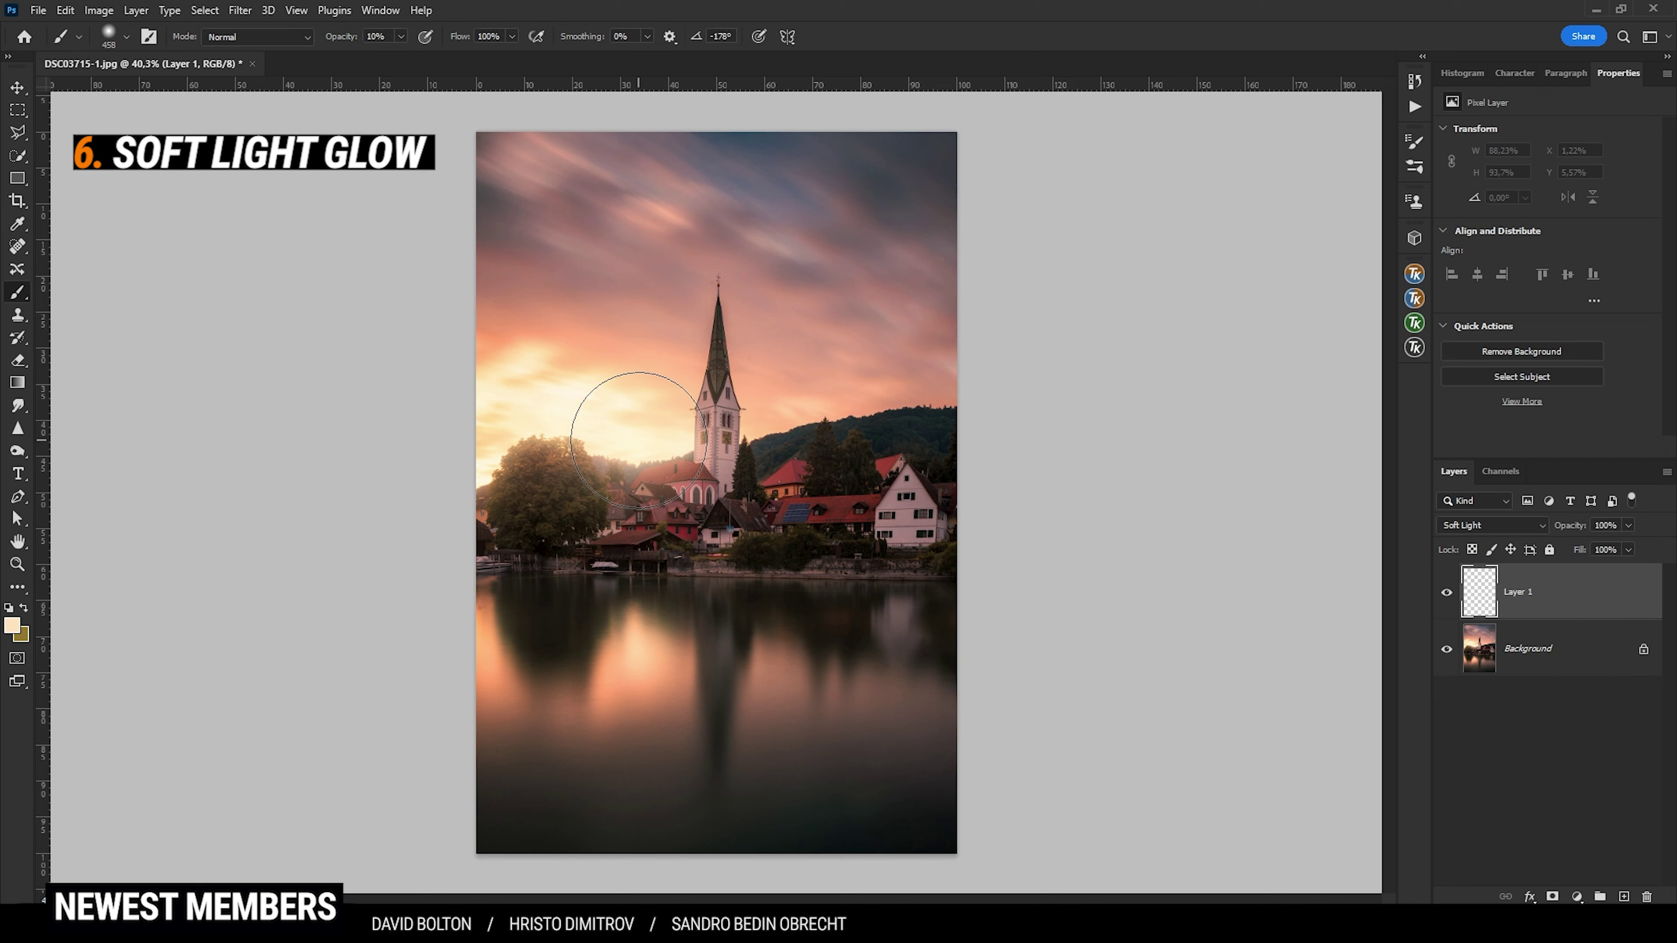
alt+right_click(639, 440)
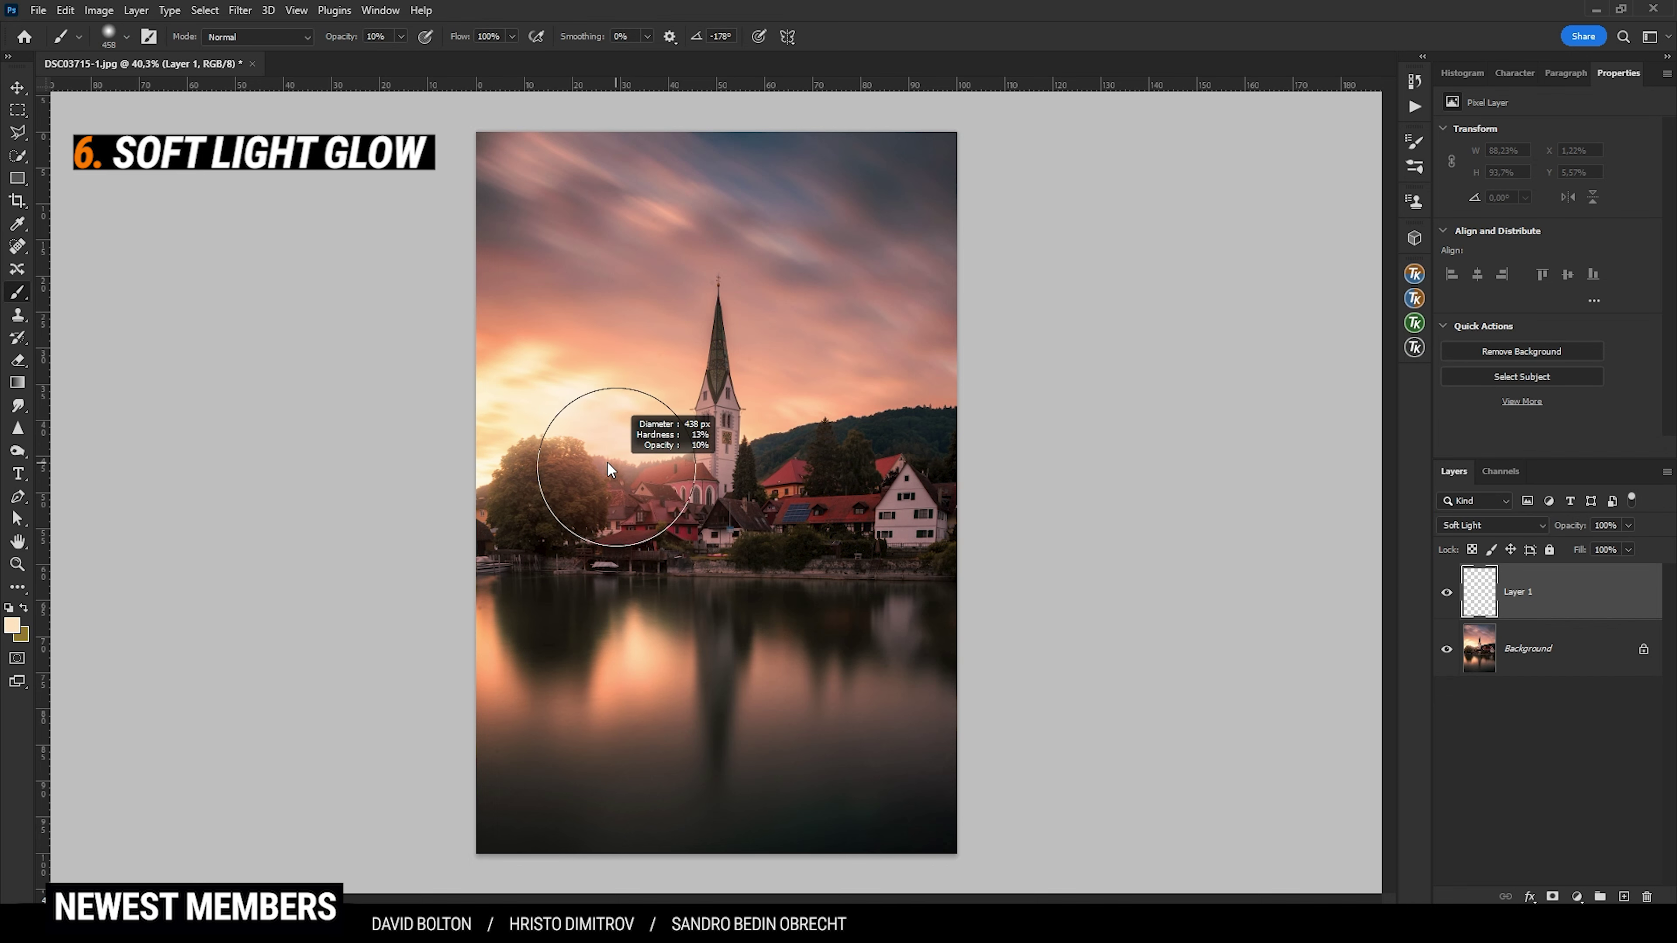
mouse_move(634, 433)
mouse_down()
mouse_move(660, 423)
mouse_move(677, 449)
mouse_move(505, 393)
mouse_move(710, 390)
mouse_up()
click(1446, 592)
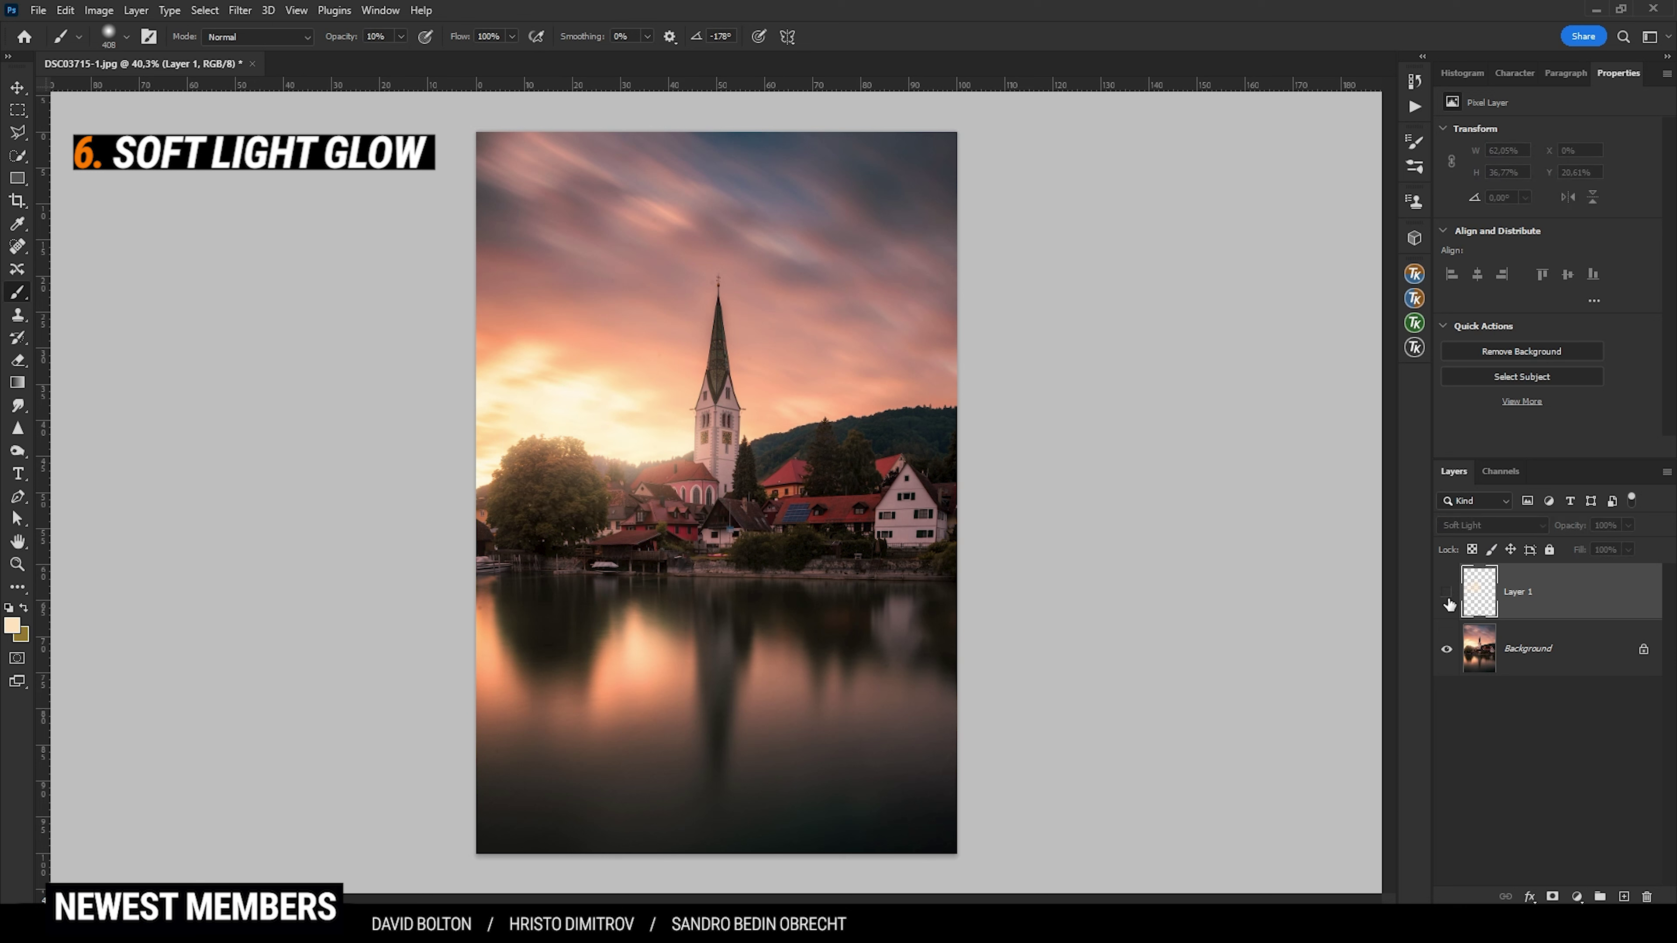
click(1446, 593)
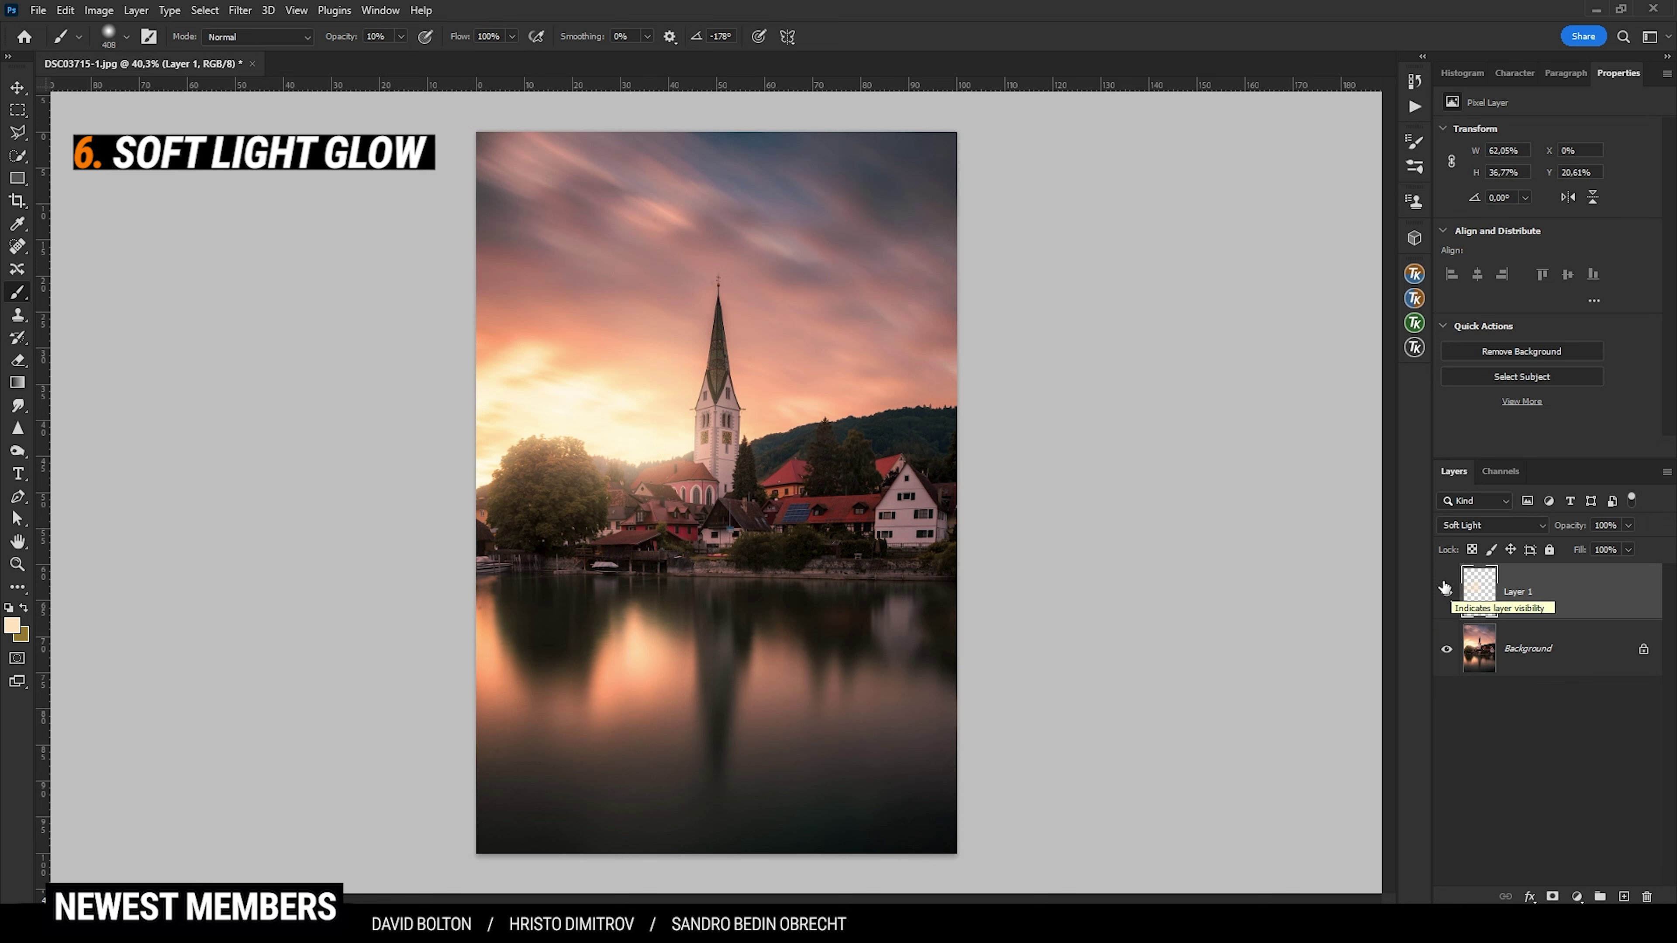
- Switch the glow layer to Hard Light and toggle its visibility to compare
click(1505, 522)
click(1484, 709)
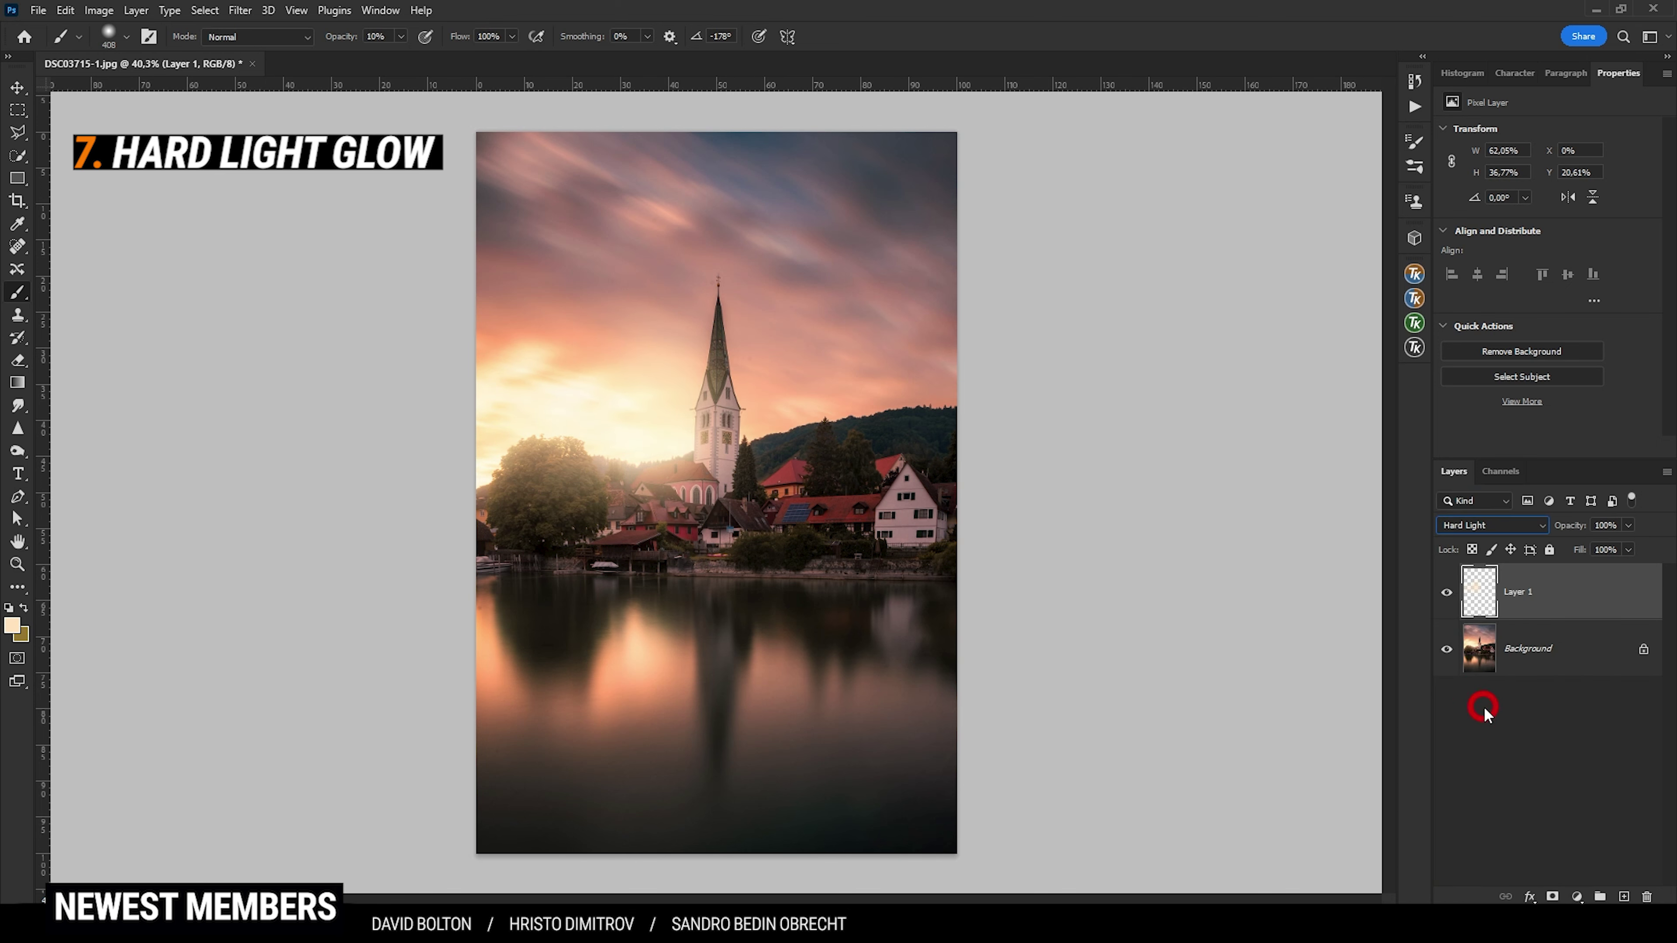
click(1443, 597)
click(1443, 597)
click(1444, 601)
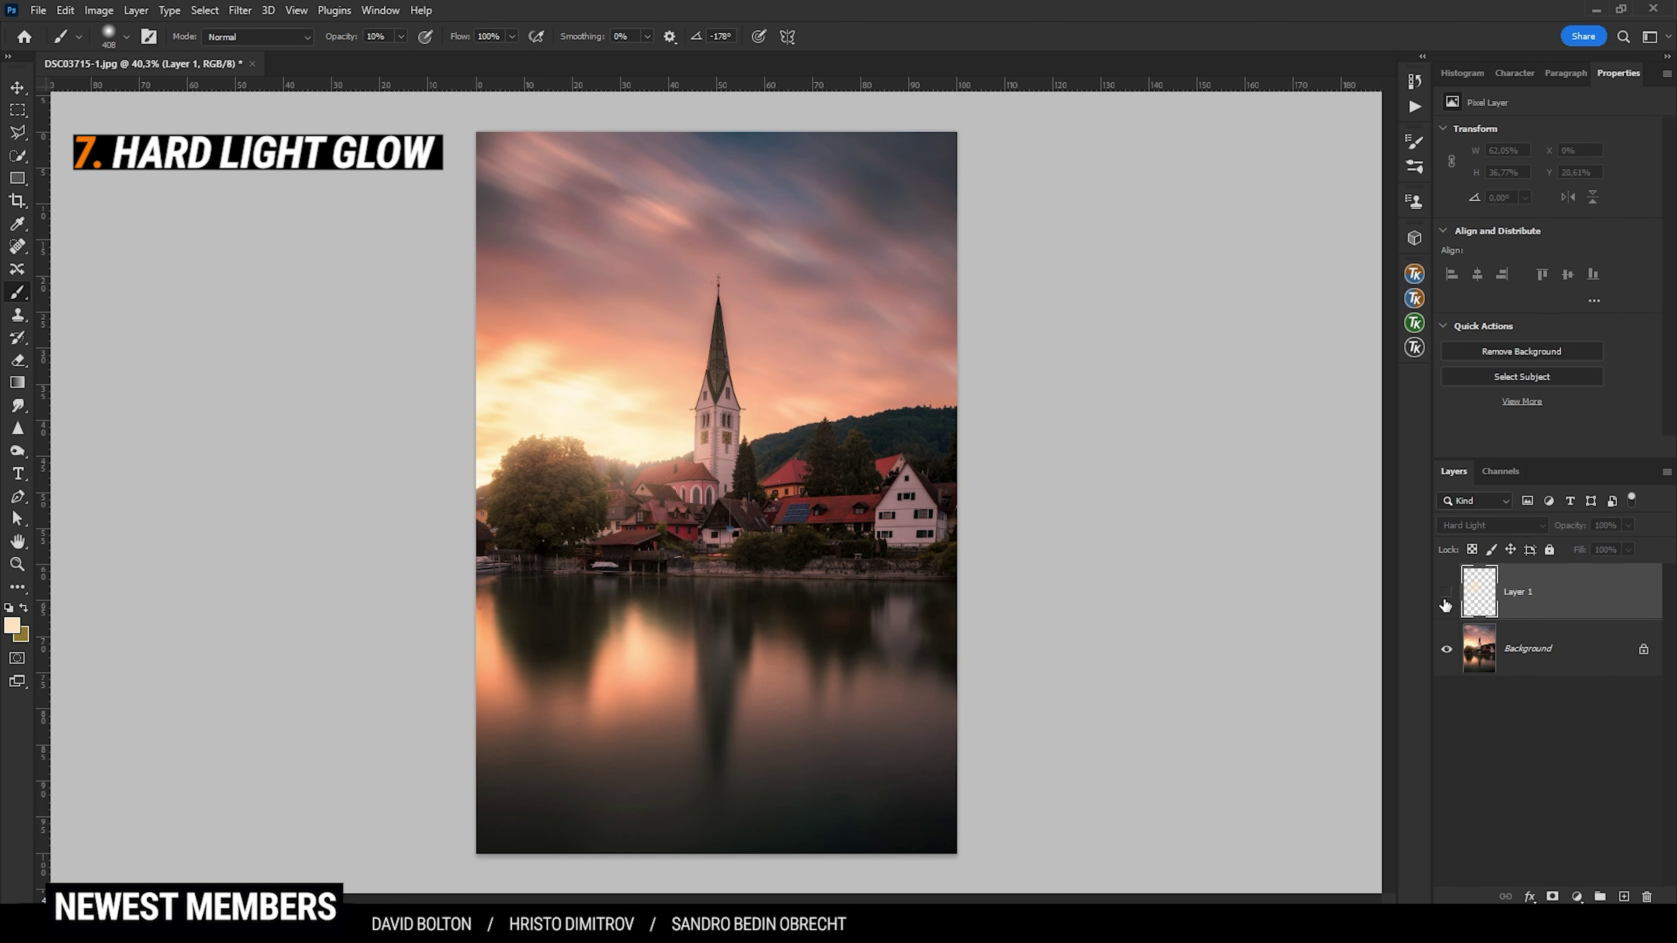
click(1444, 601)
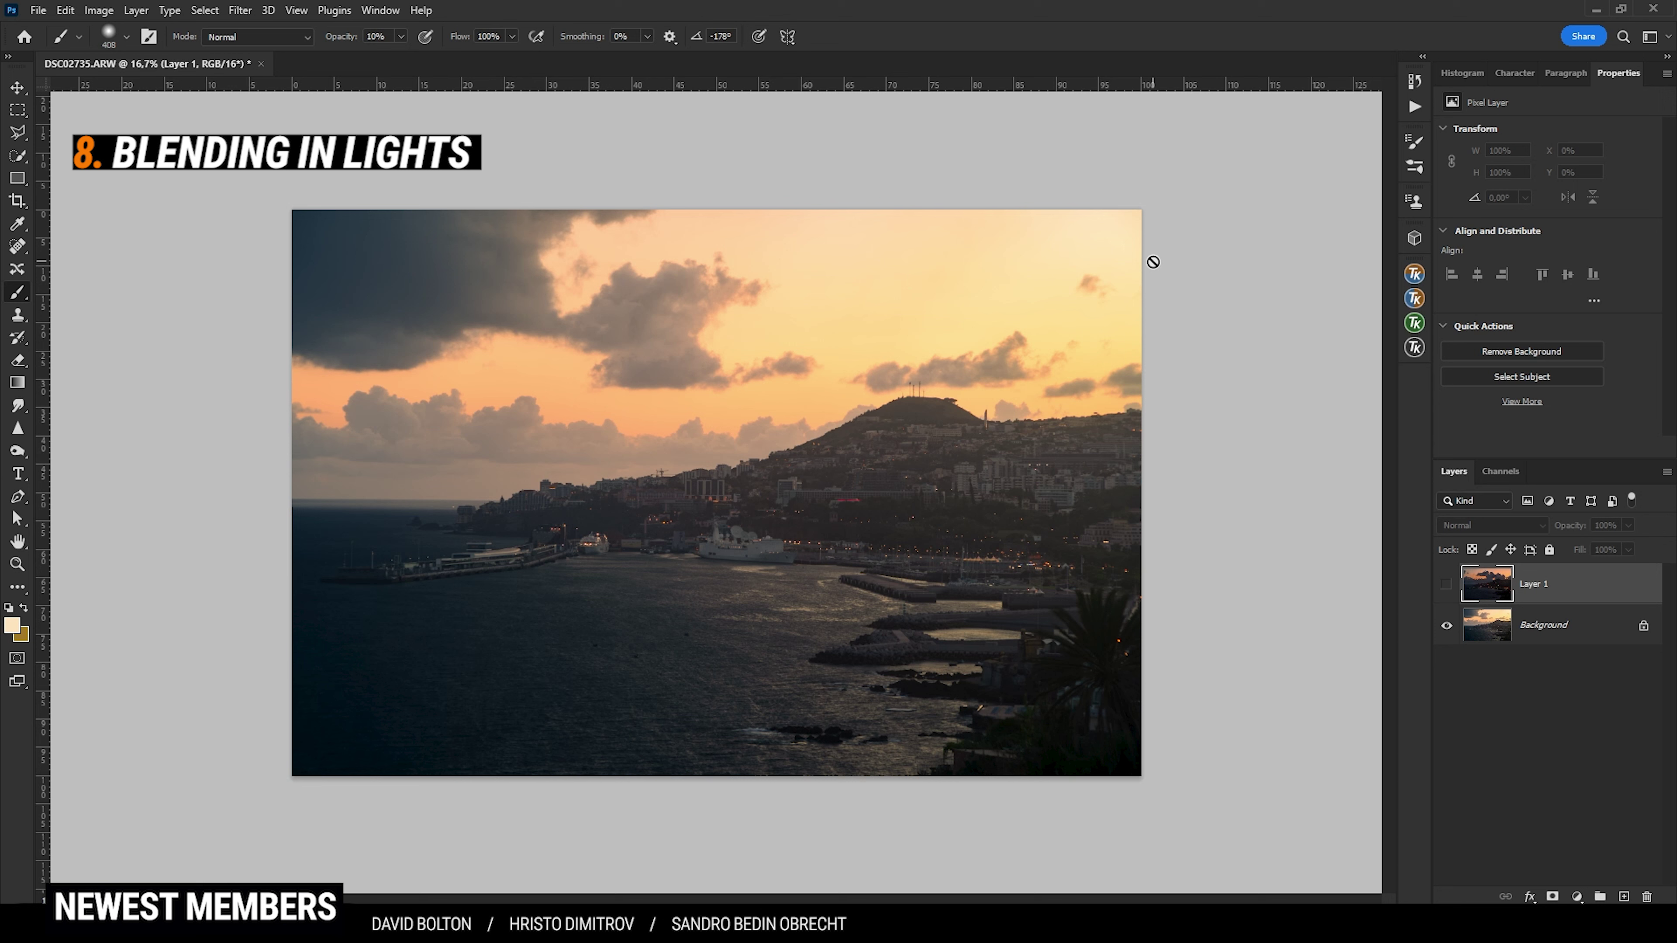
- Show the night-shot layer, blend it in Lighten mode, and toggle it on and off to compare
click(1597, 626)
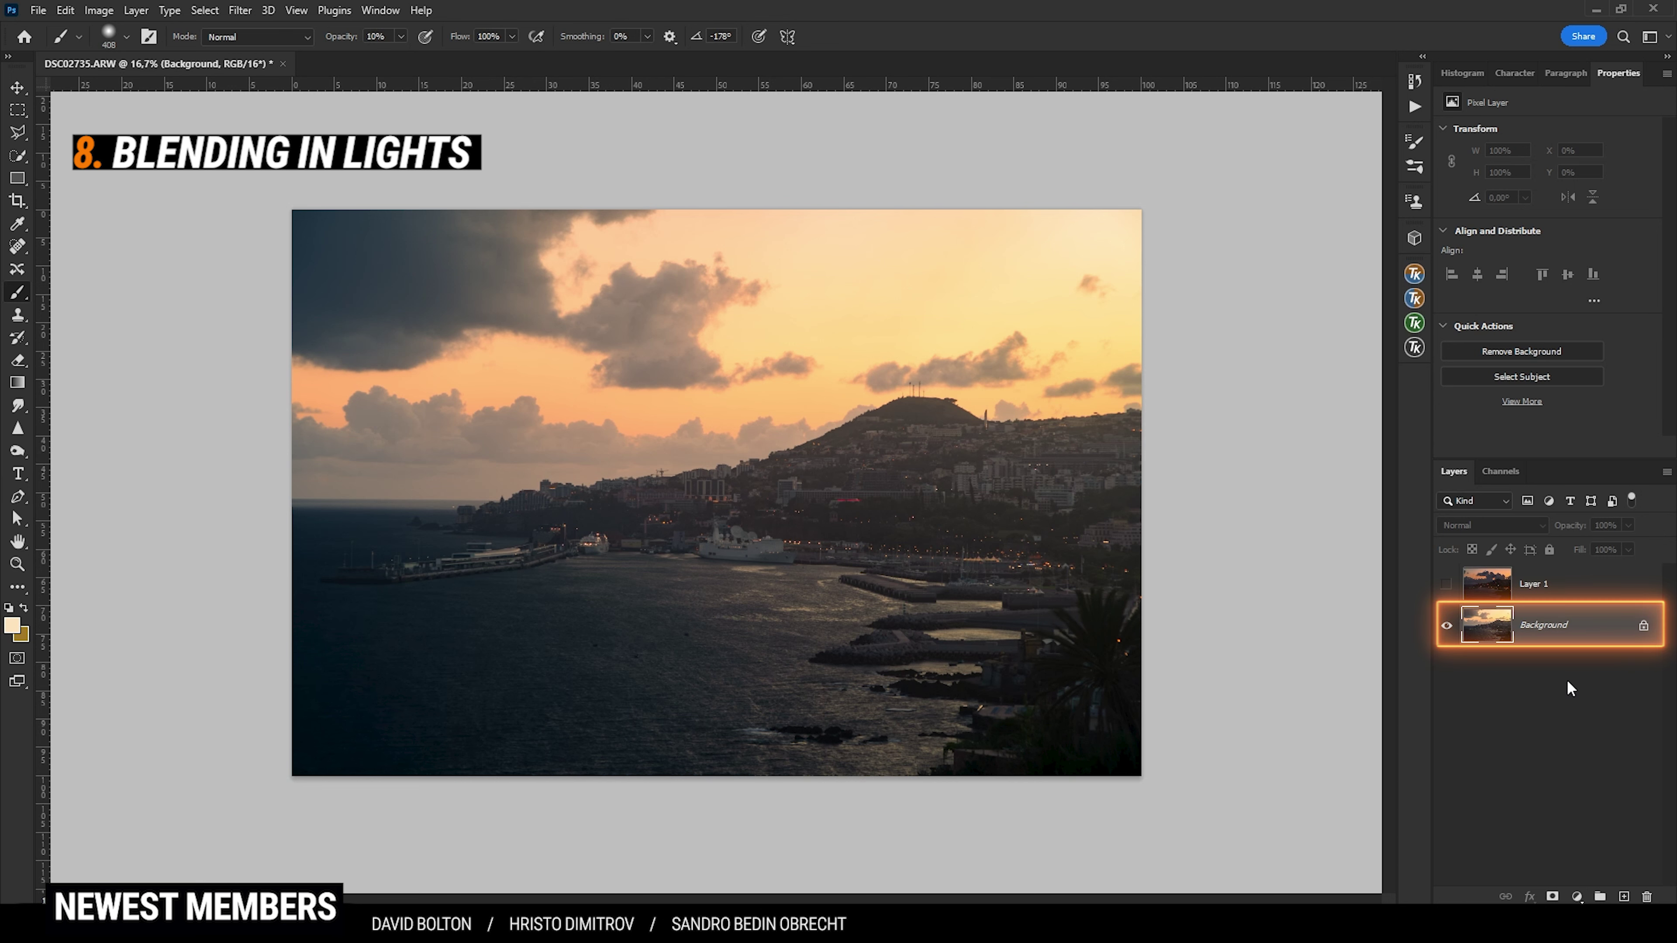
click(1446, 585)
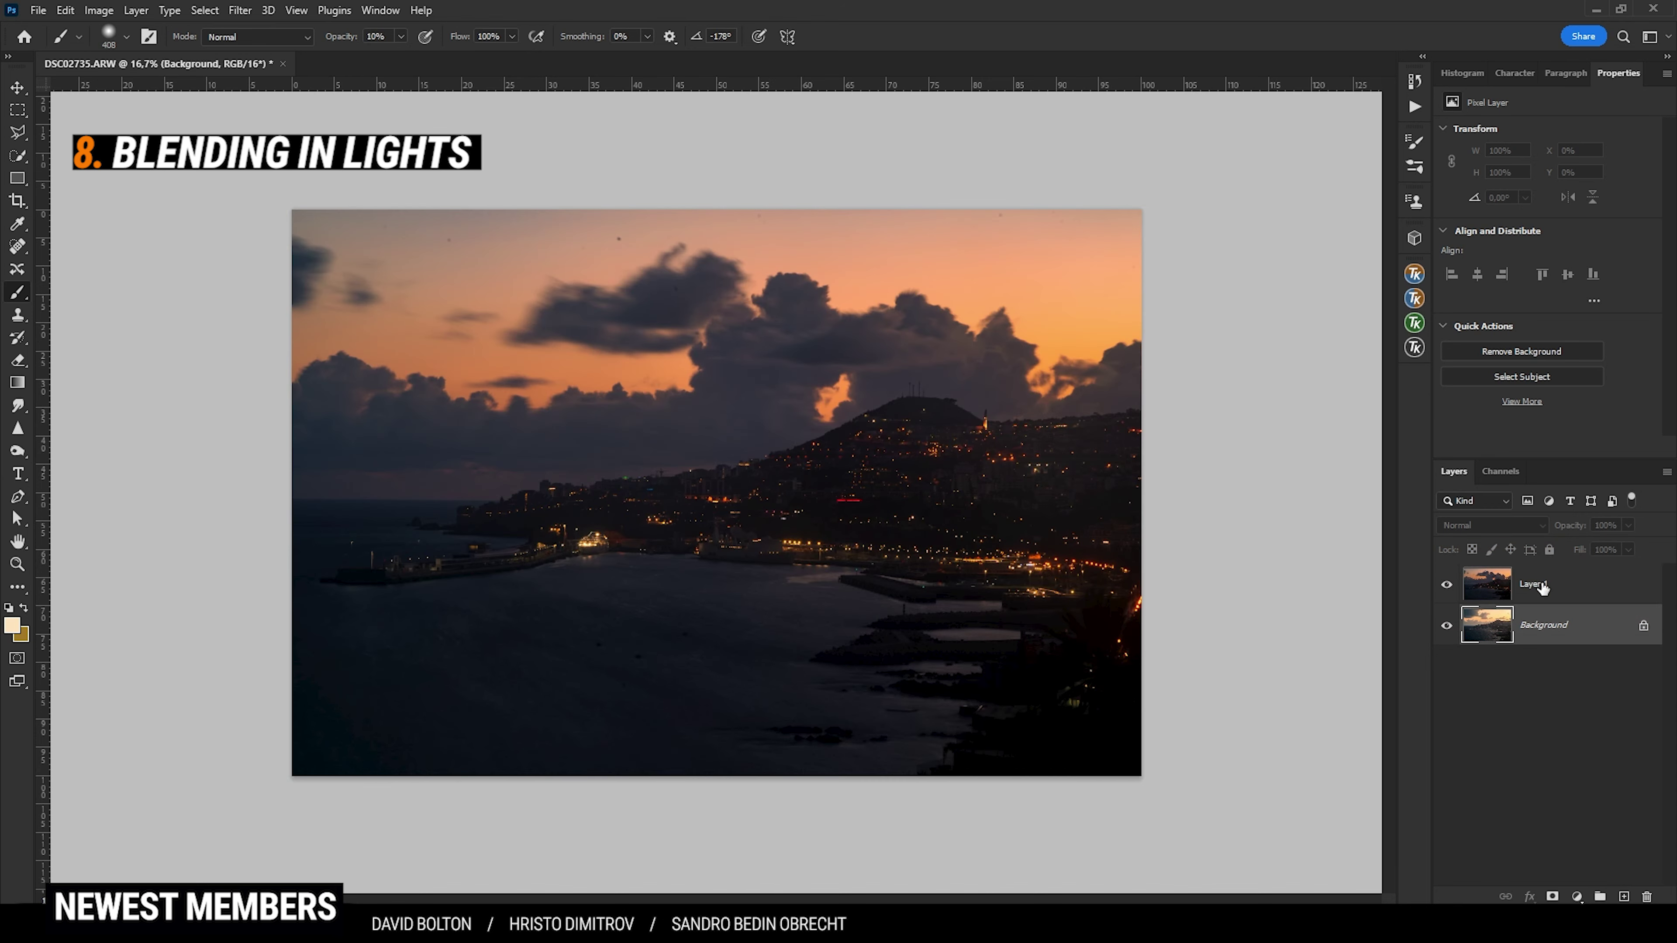
click(1569, 578)
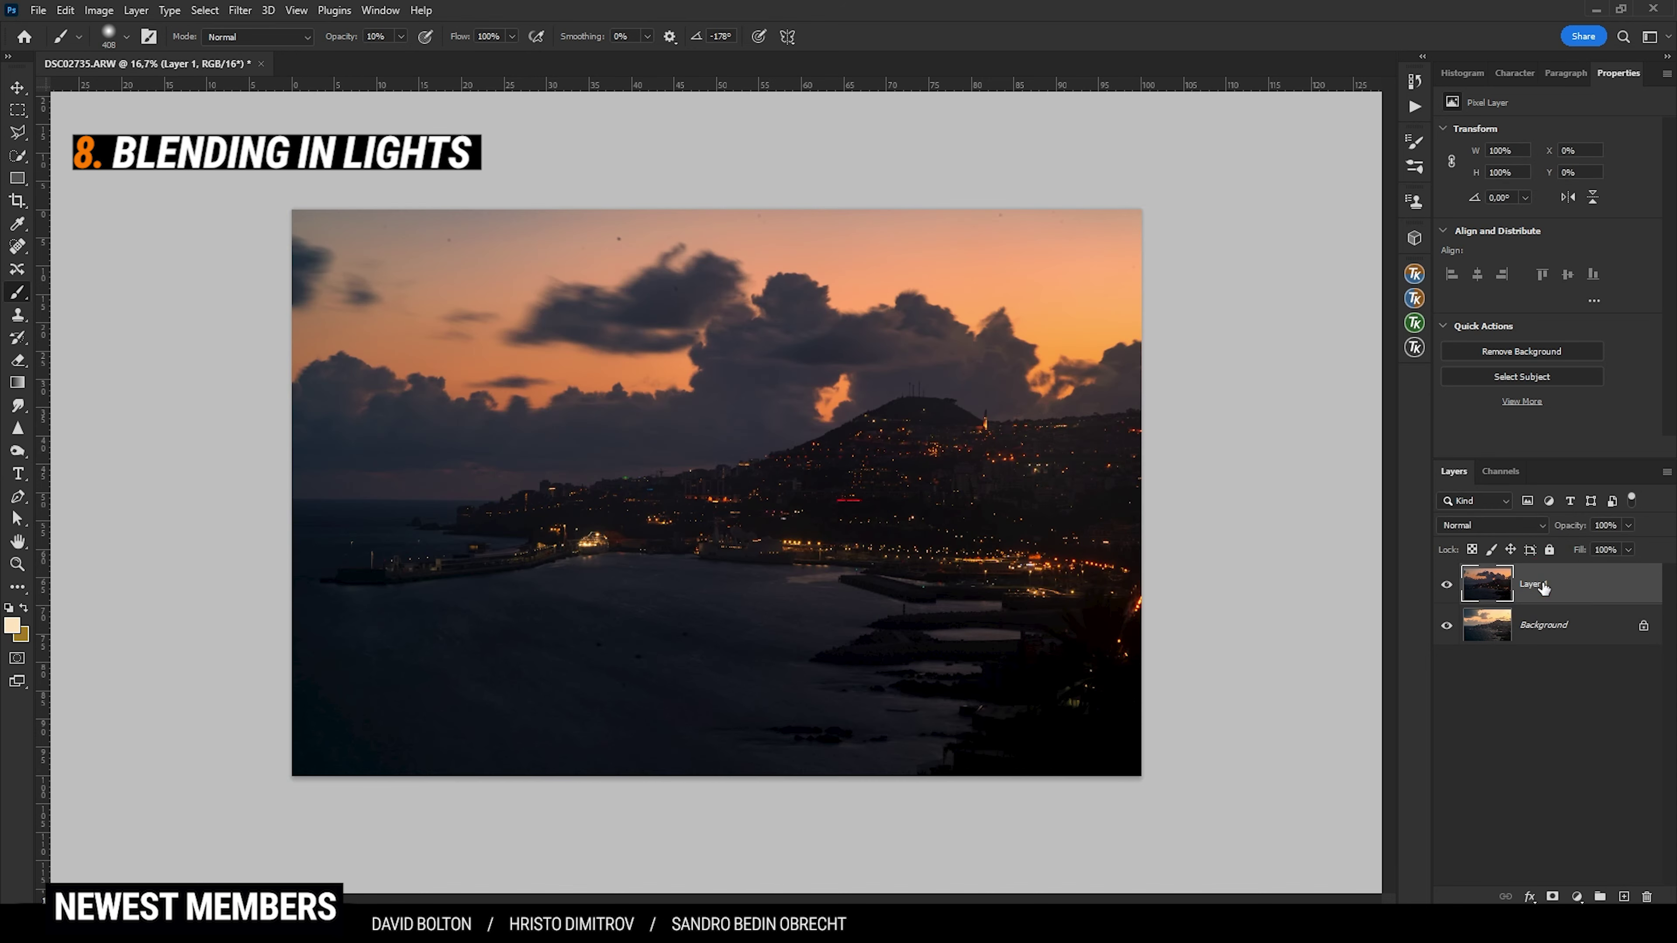
click(1520, 527)
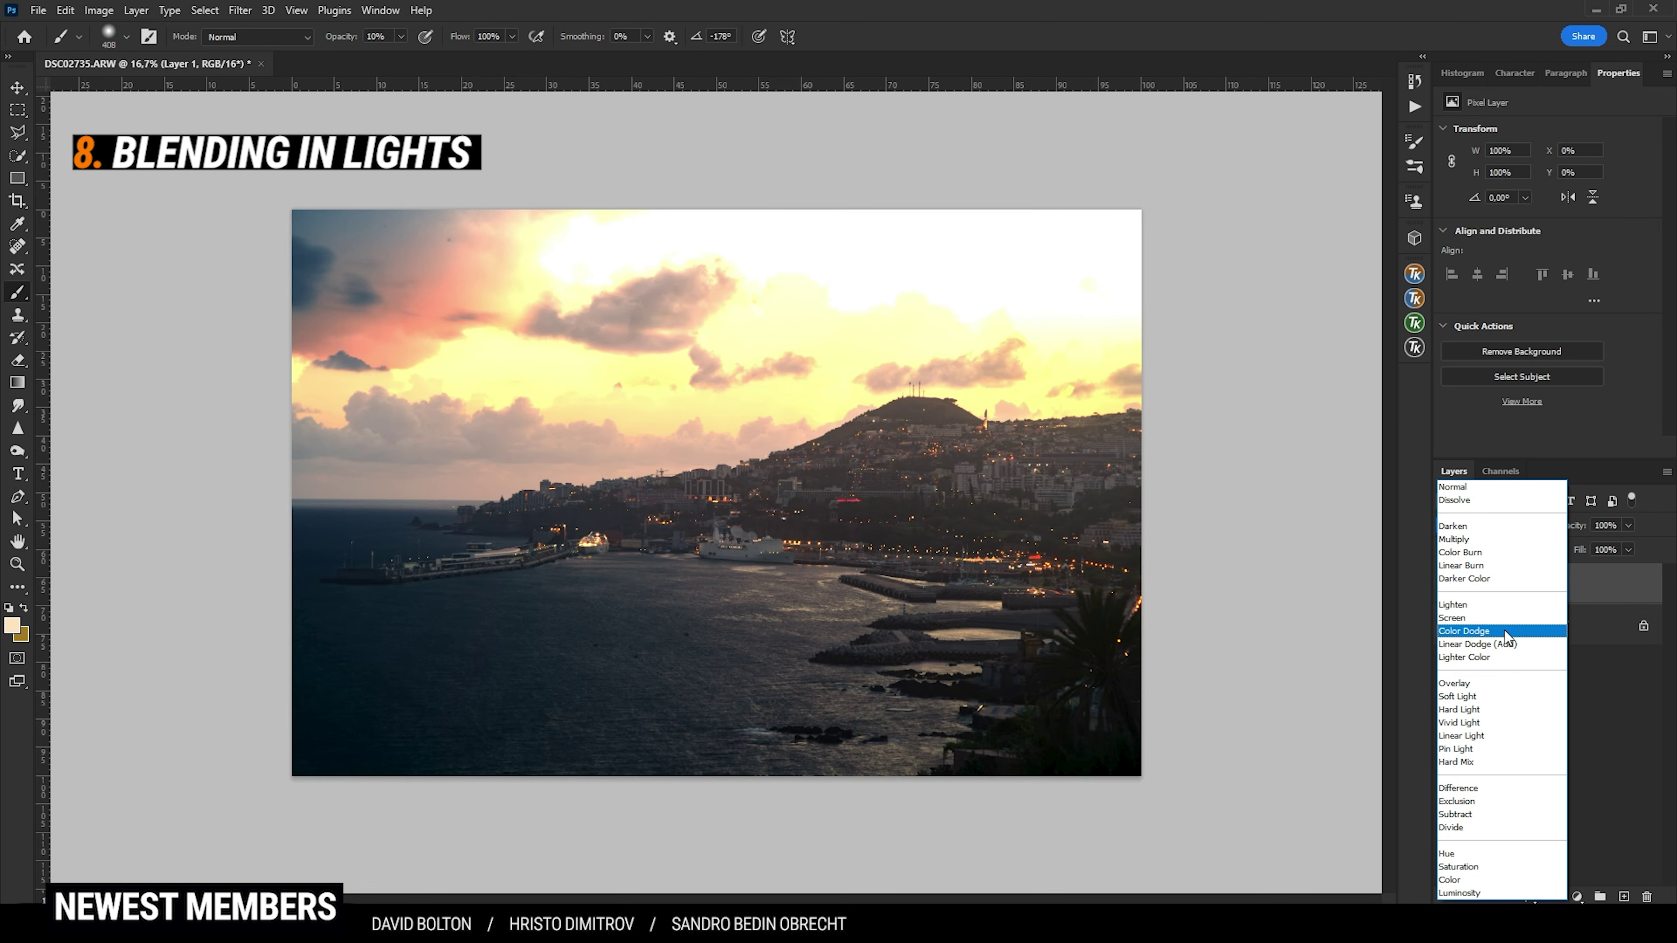
click(1458, 604)
click(1447, 588)
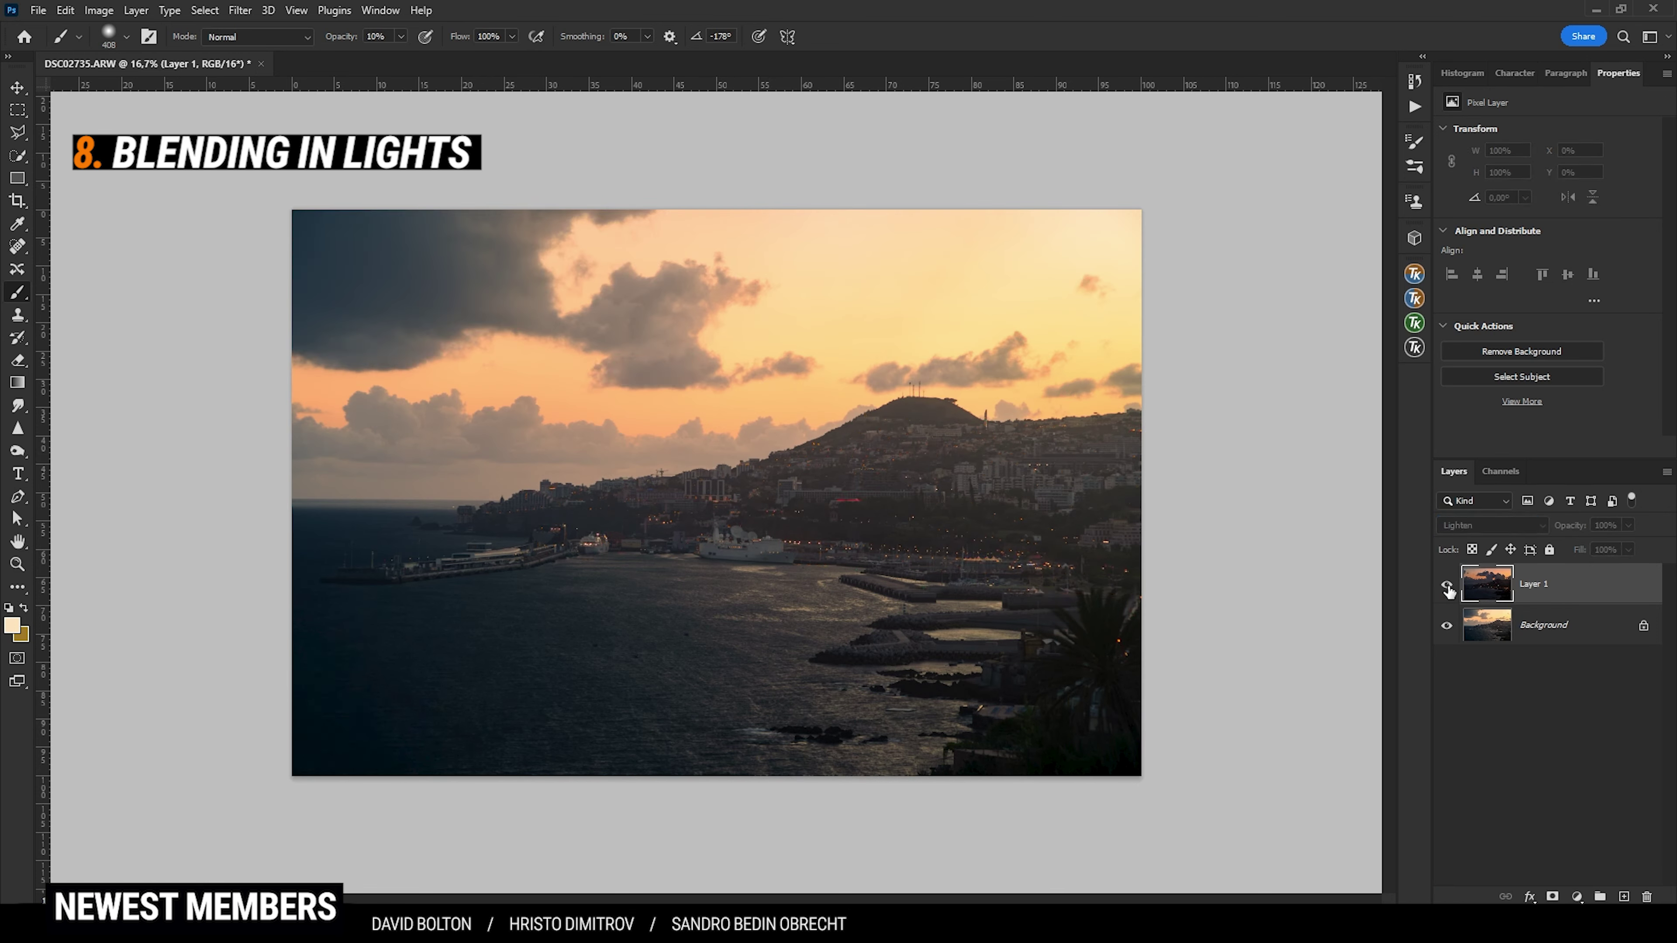
click(1447, 588)
click(1447, 587)
click(1447, 588)
- Select the sky and mask it out of the night layer, then compare with and without it
click(1447, 588)
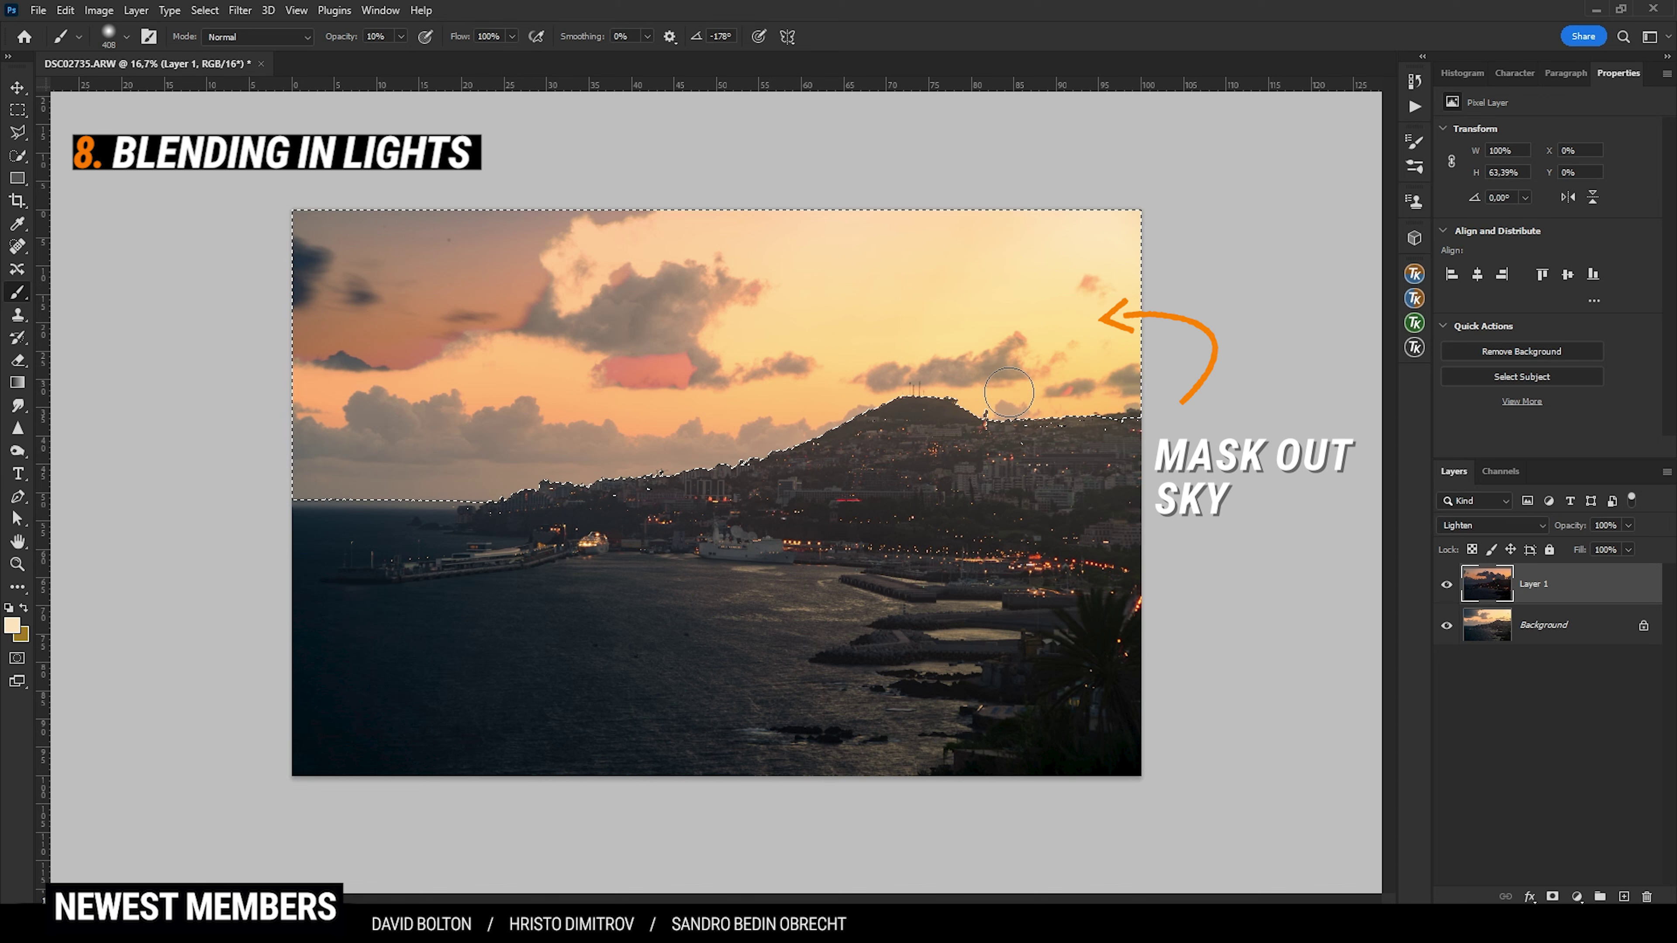
alt+click(1552, 896)
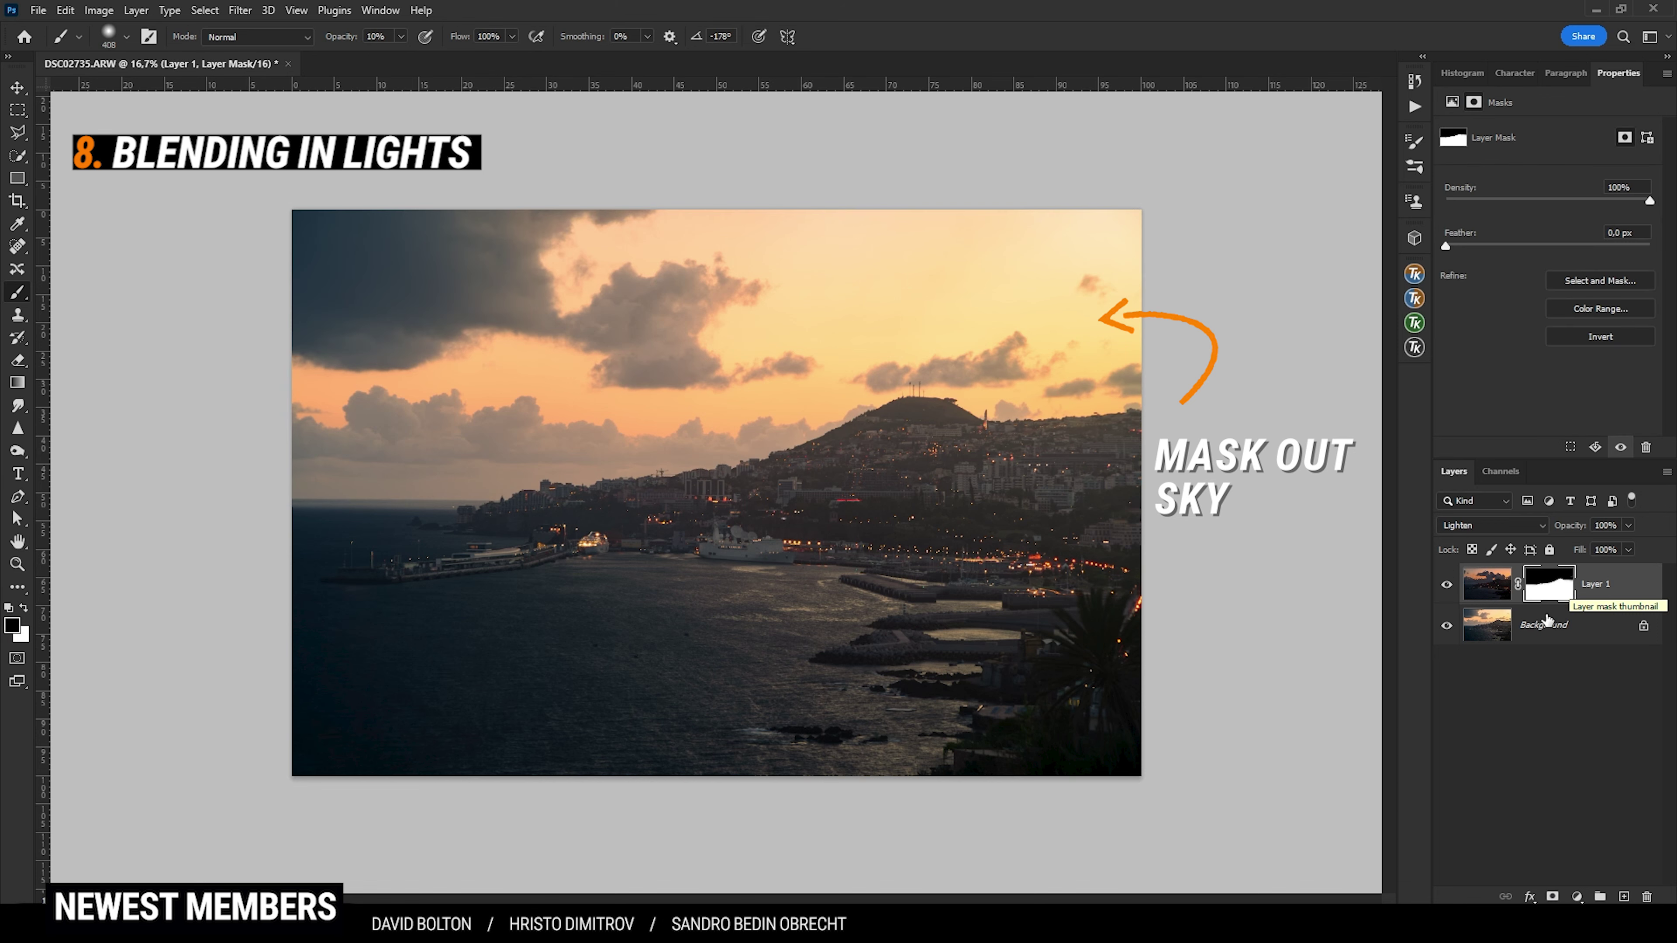
click(1447, 585)
click(1447, 585)
click(1447, 586)
click(1447, 585)
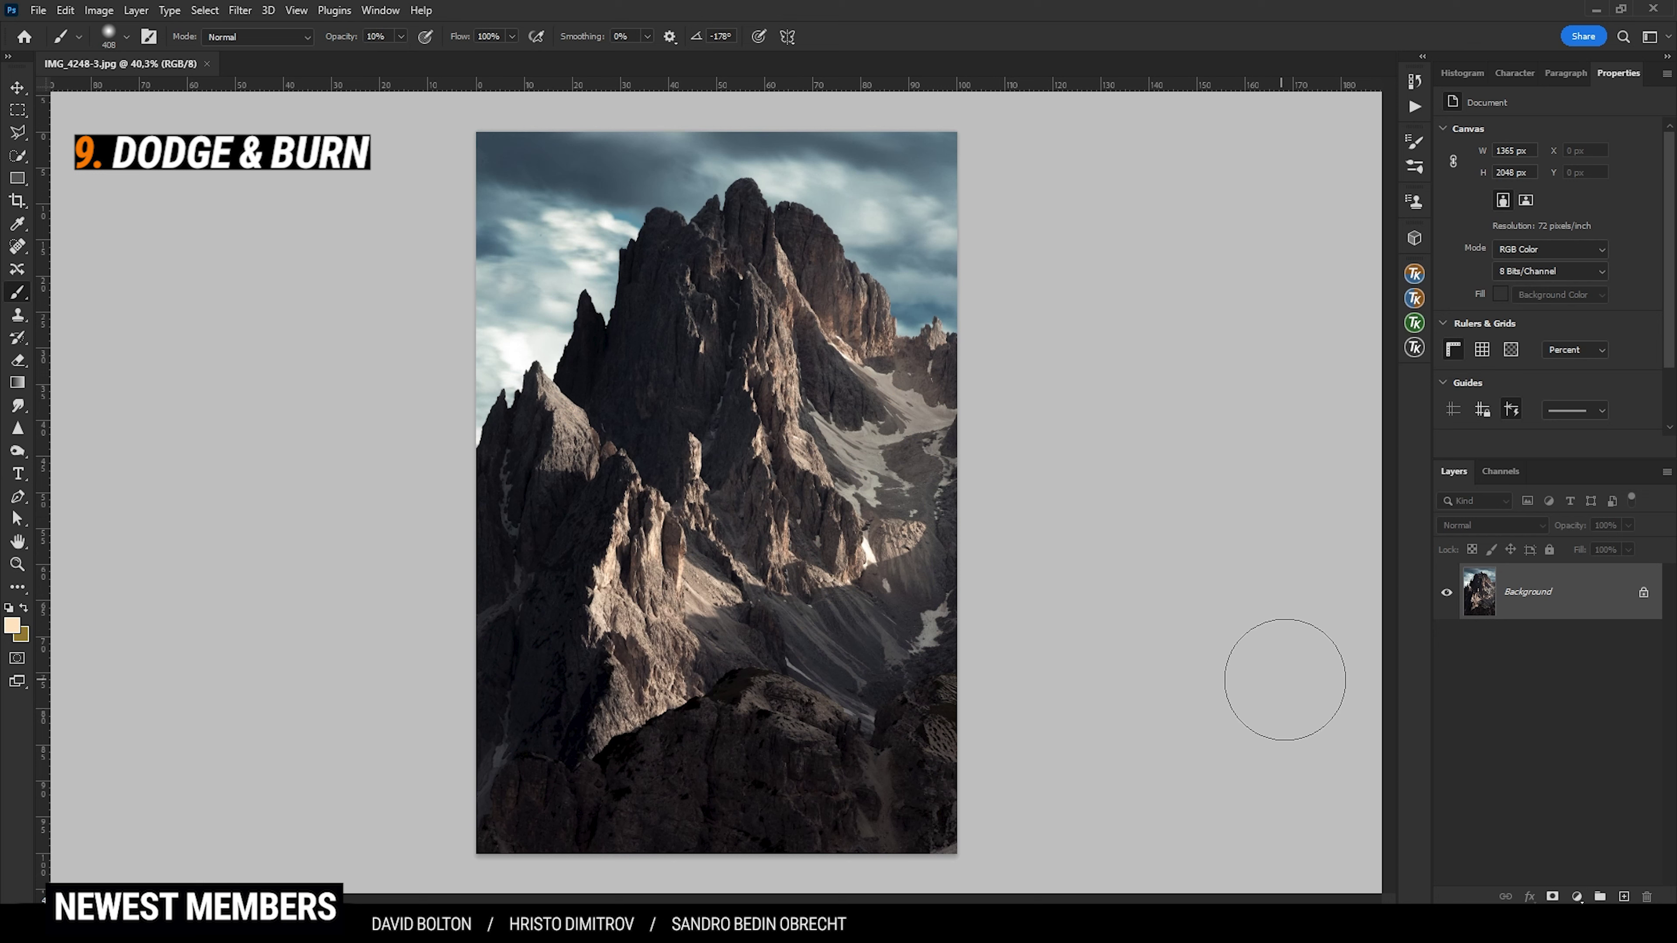
- Add a new Overlay layer over the mountain and set the foreground colour to white (ffffff)
click(1624, 897)
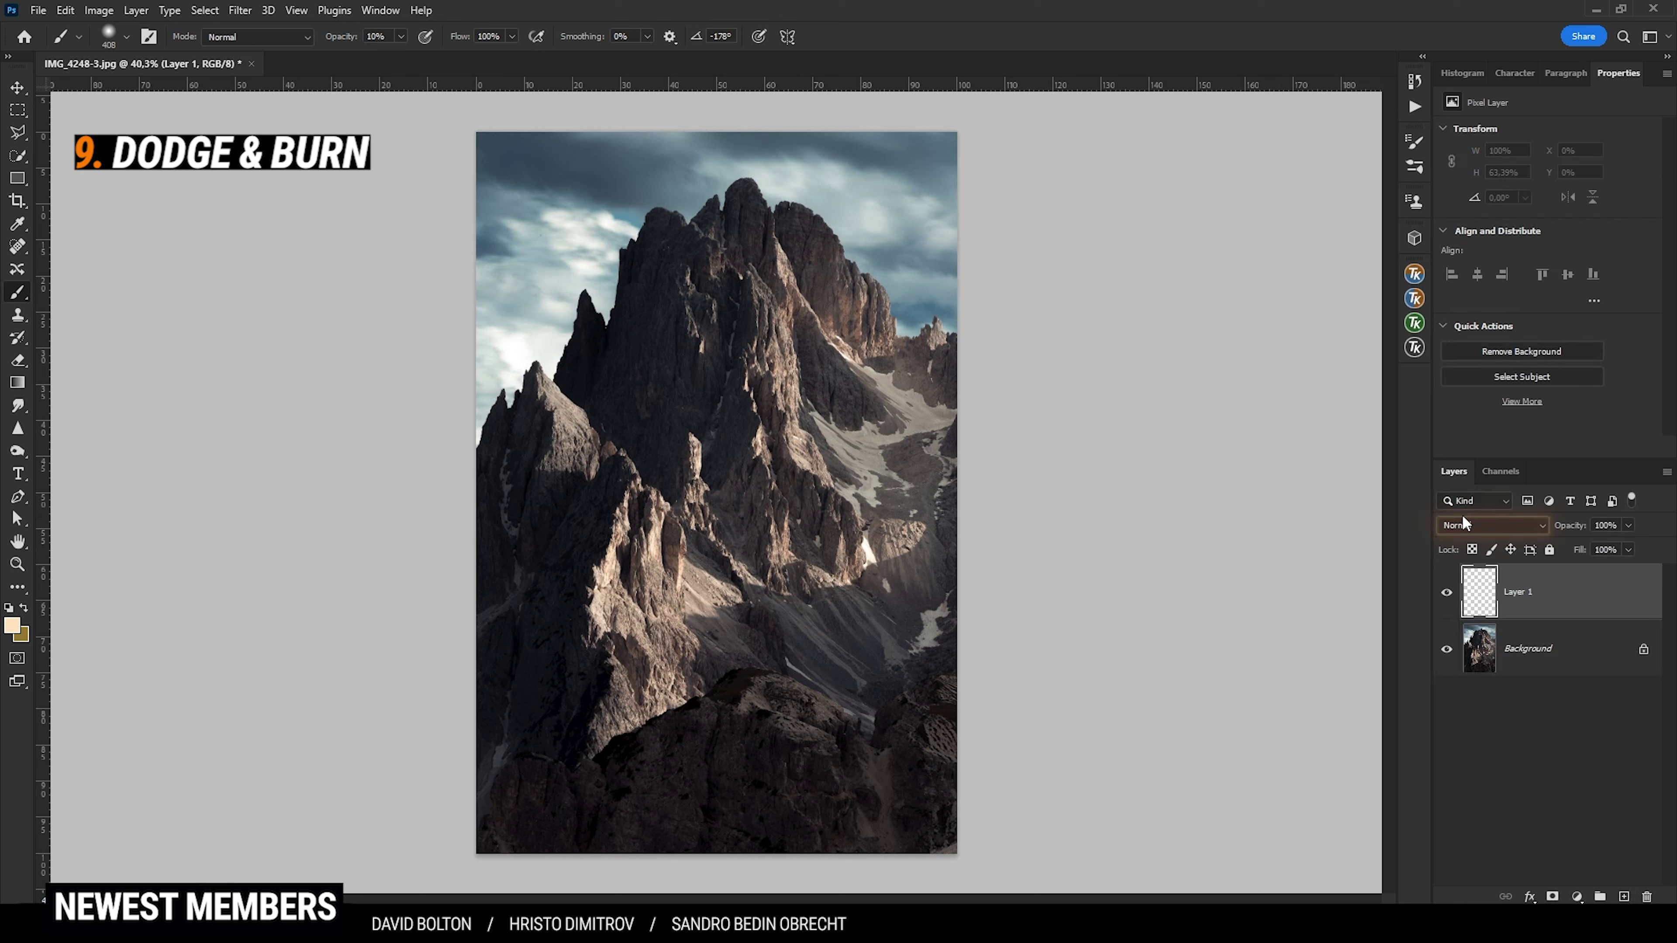
click(1491, 525)
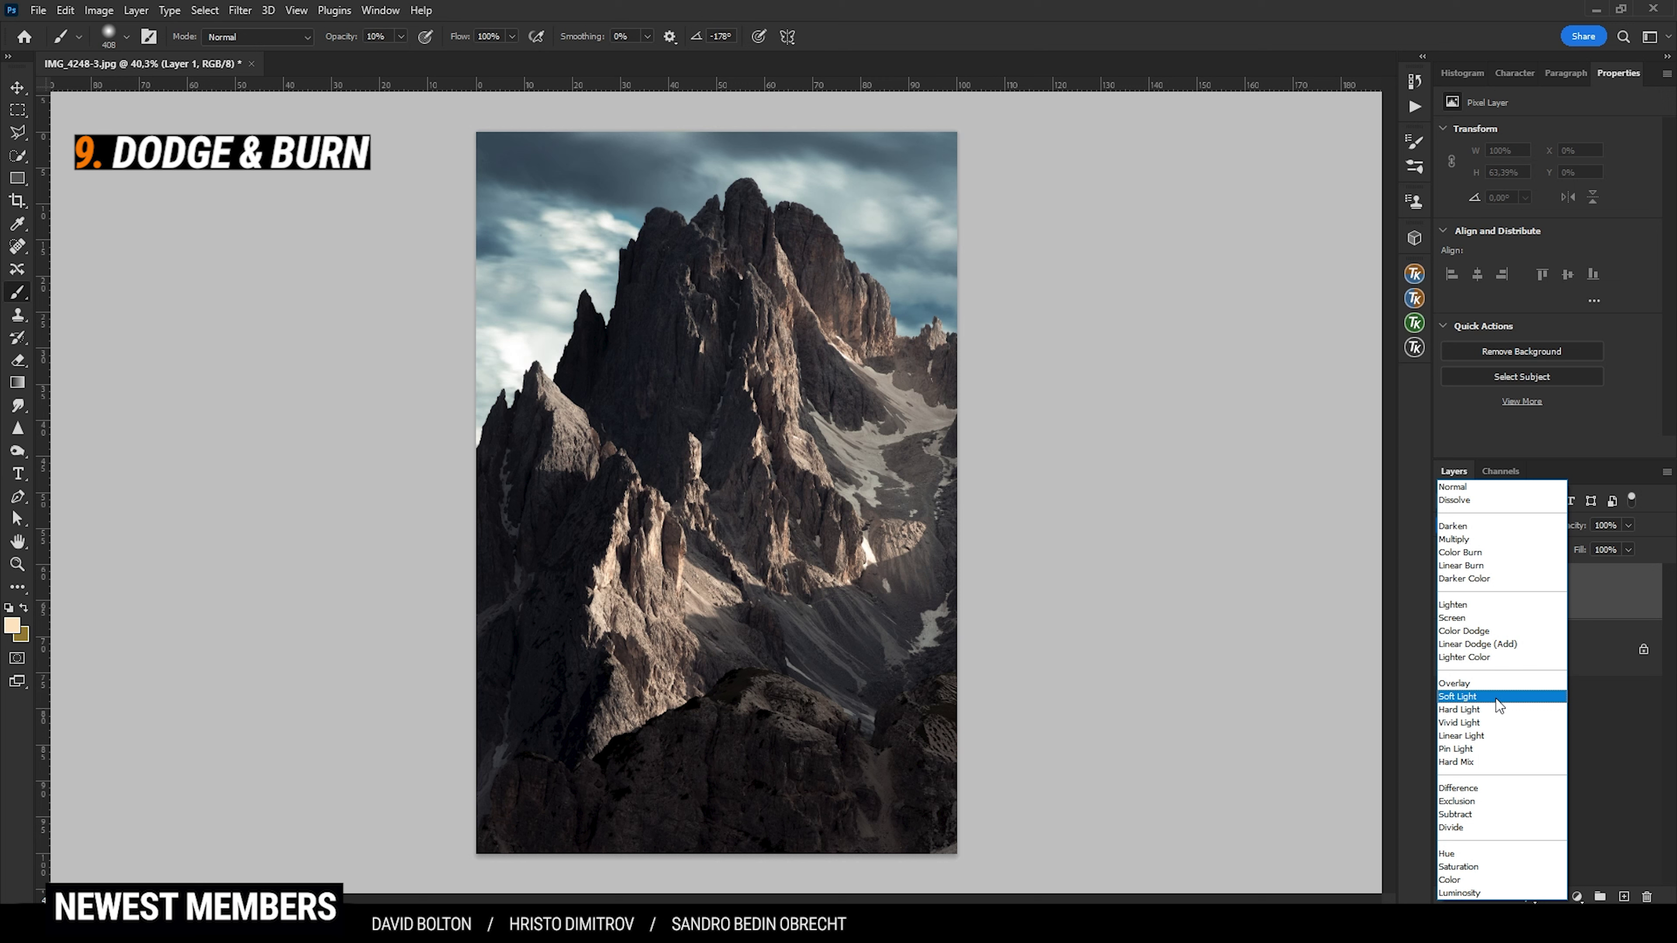
click(1507, 684)
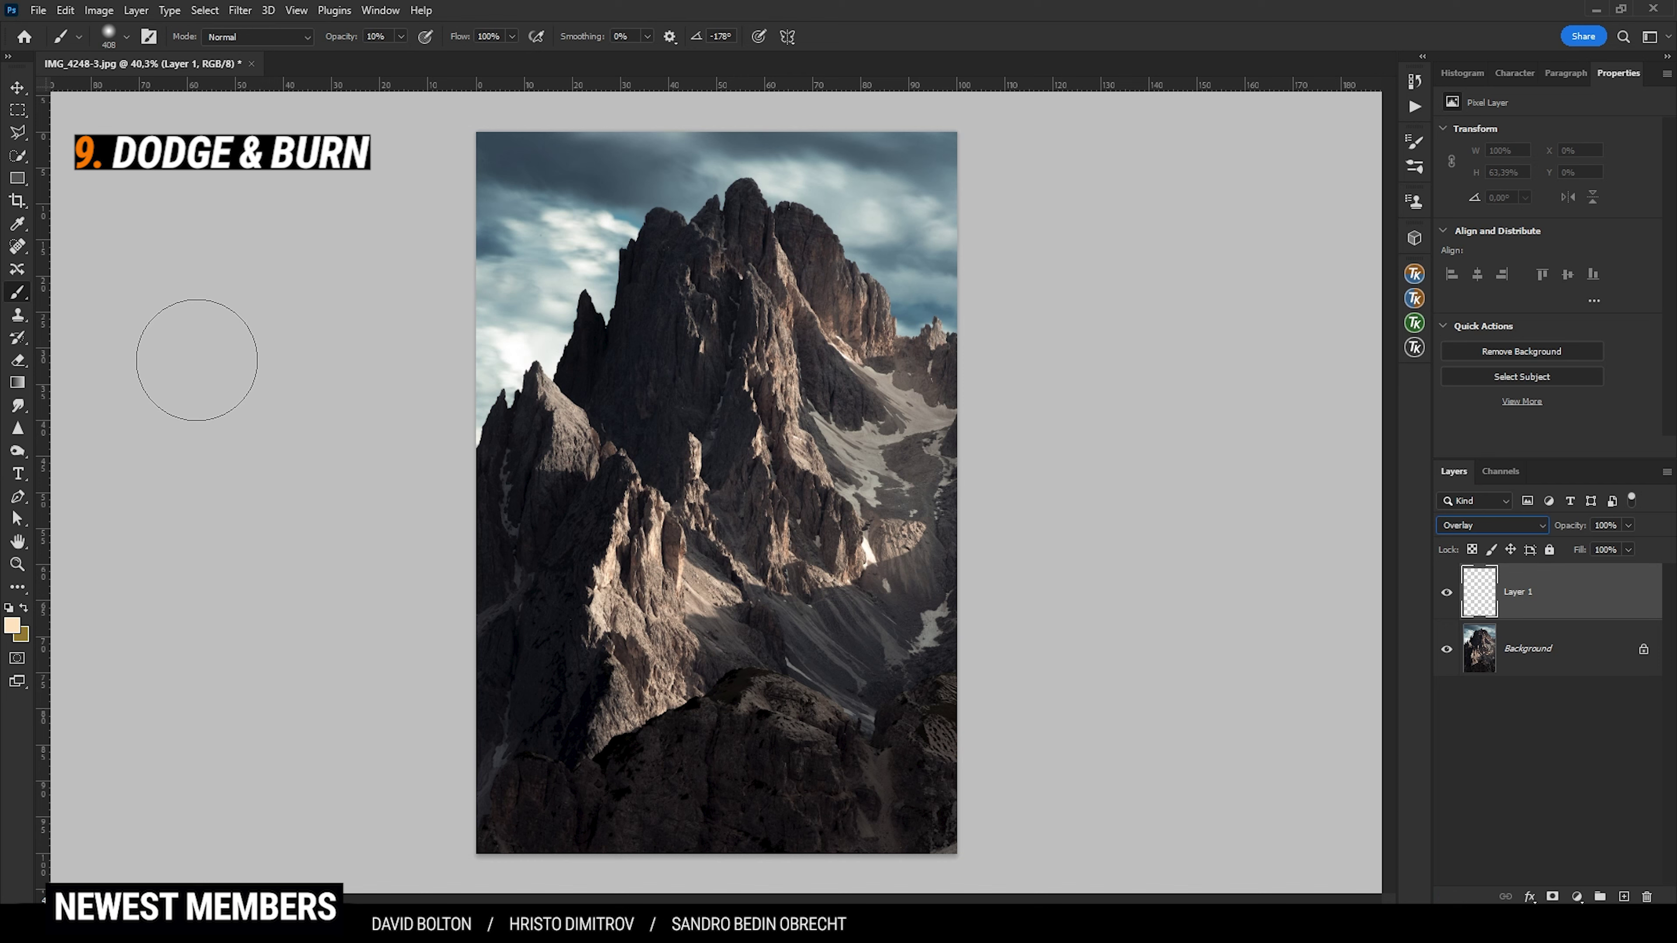
click(12, 625)
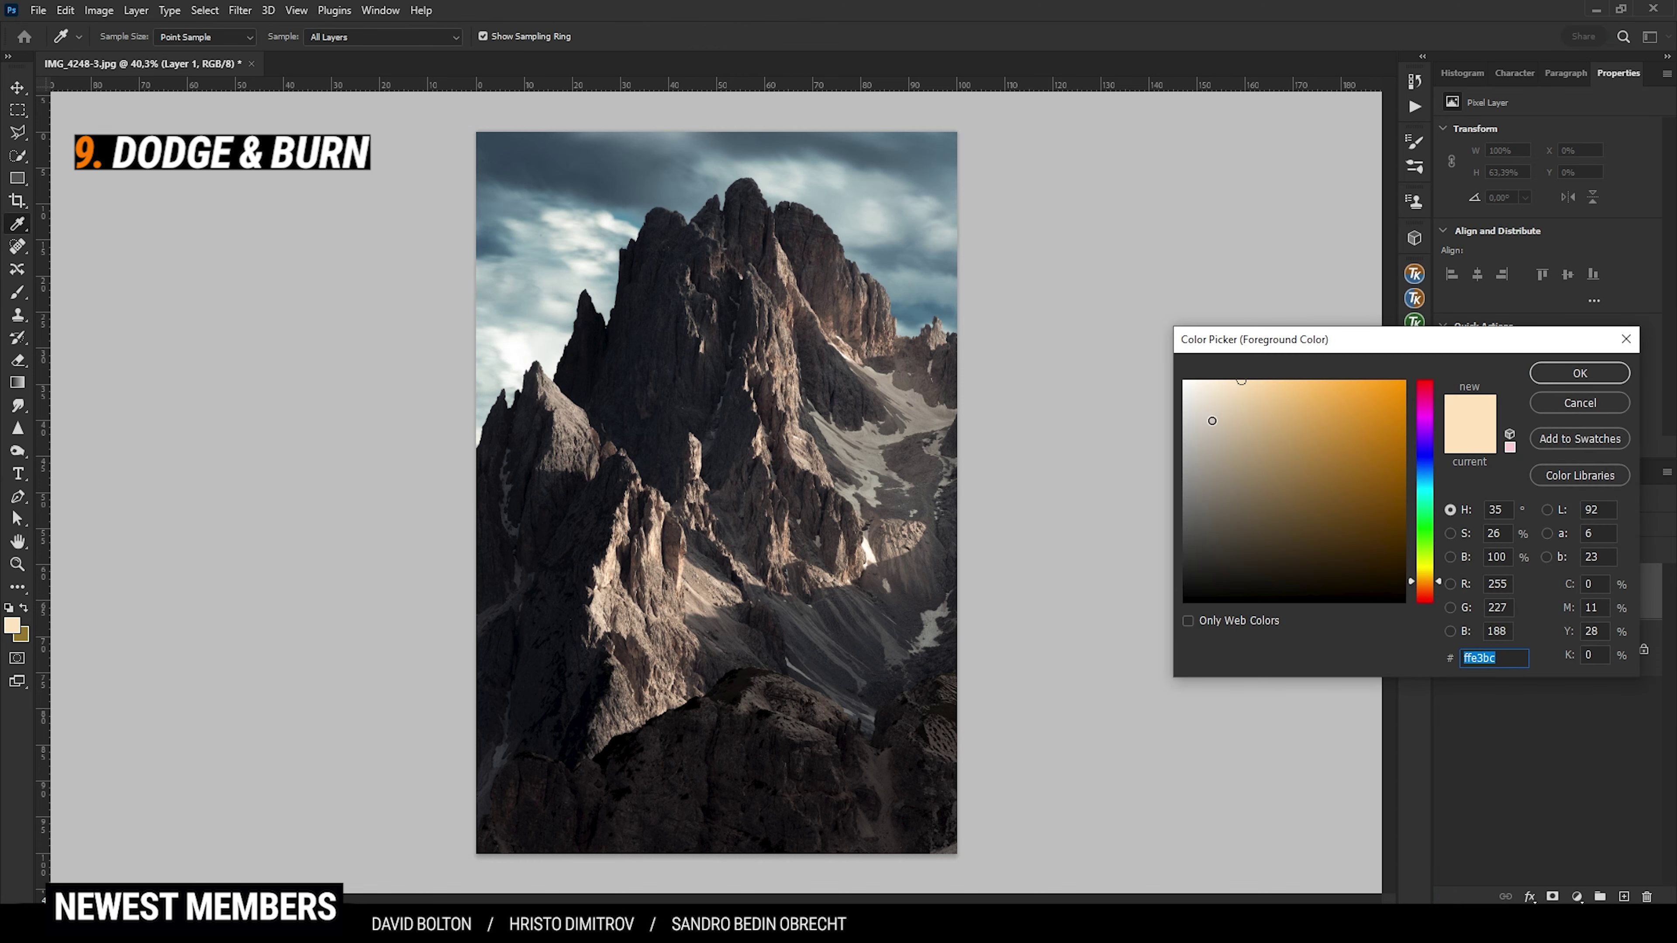
text(ffffff)
click(1112, 329)
click(1579, 373)
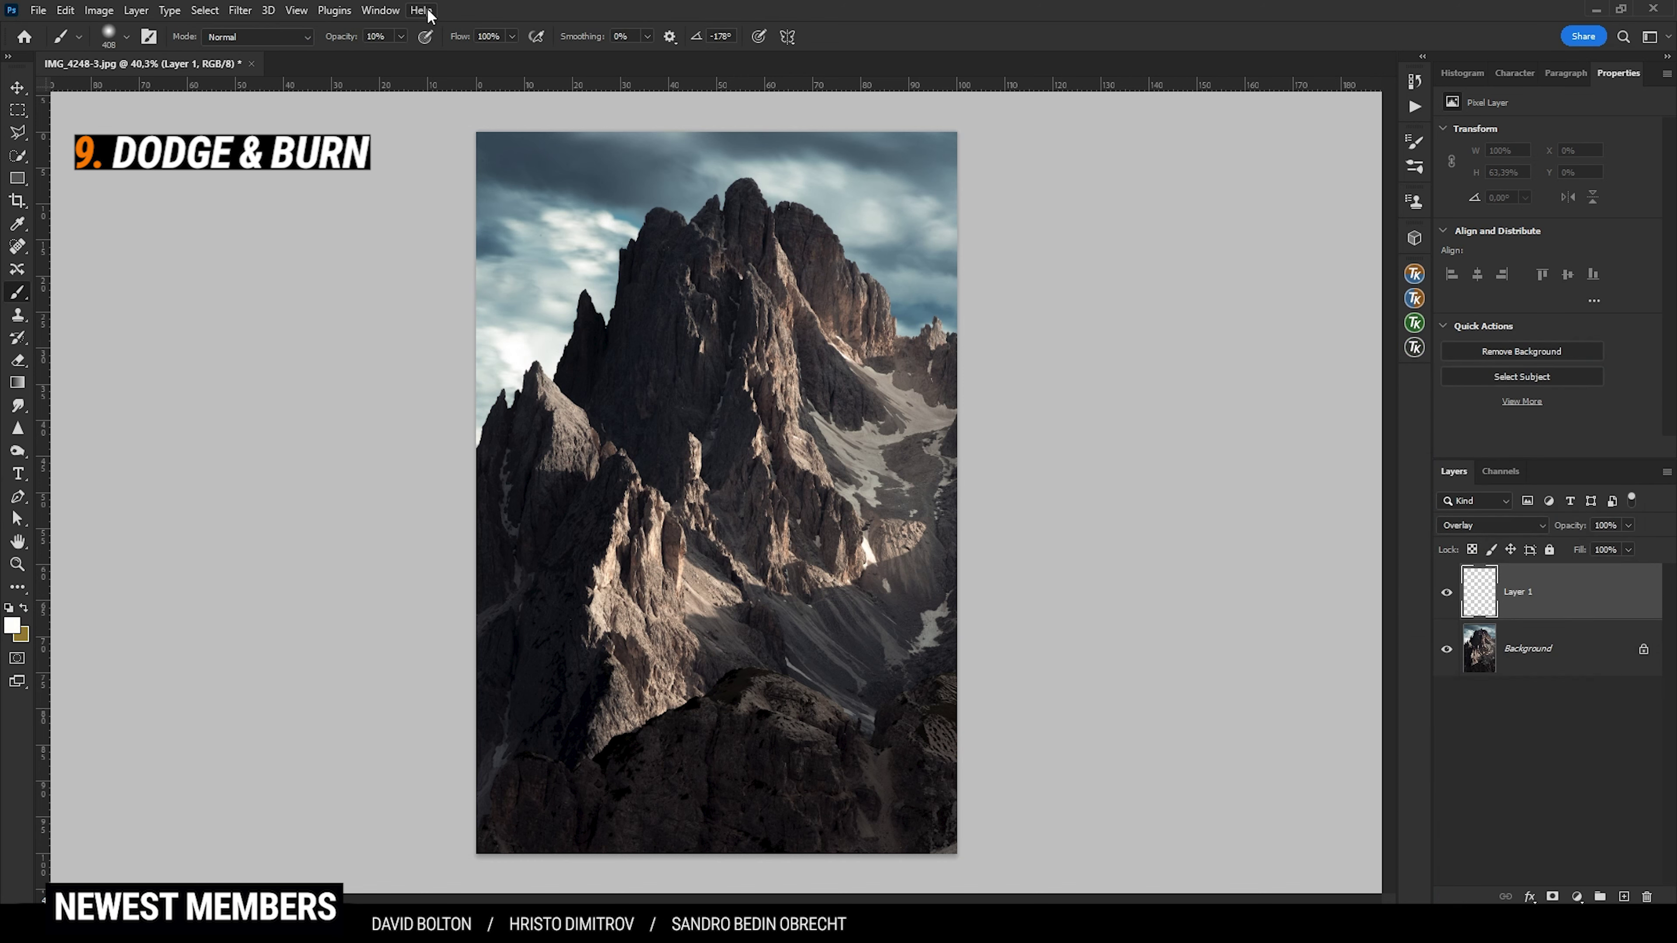
- Set brush opacity 27% and size about 304 px, and brighten the central rock face
click(402, 38)
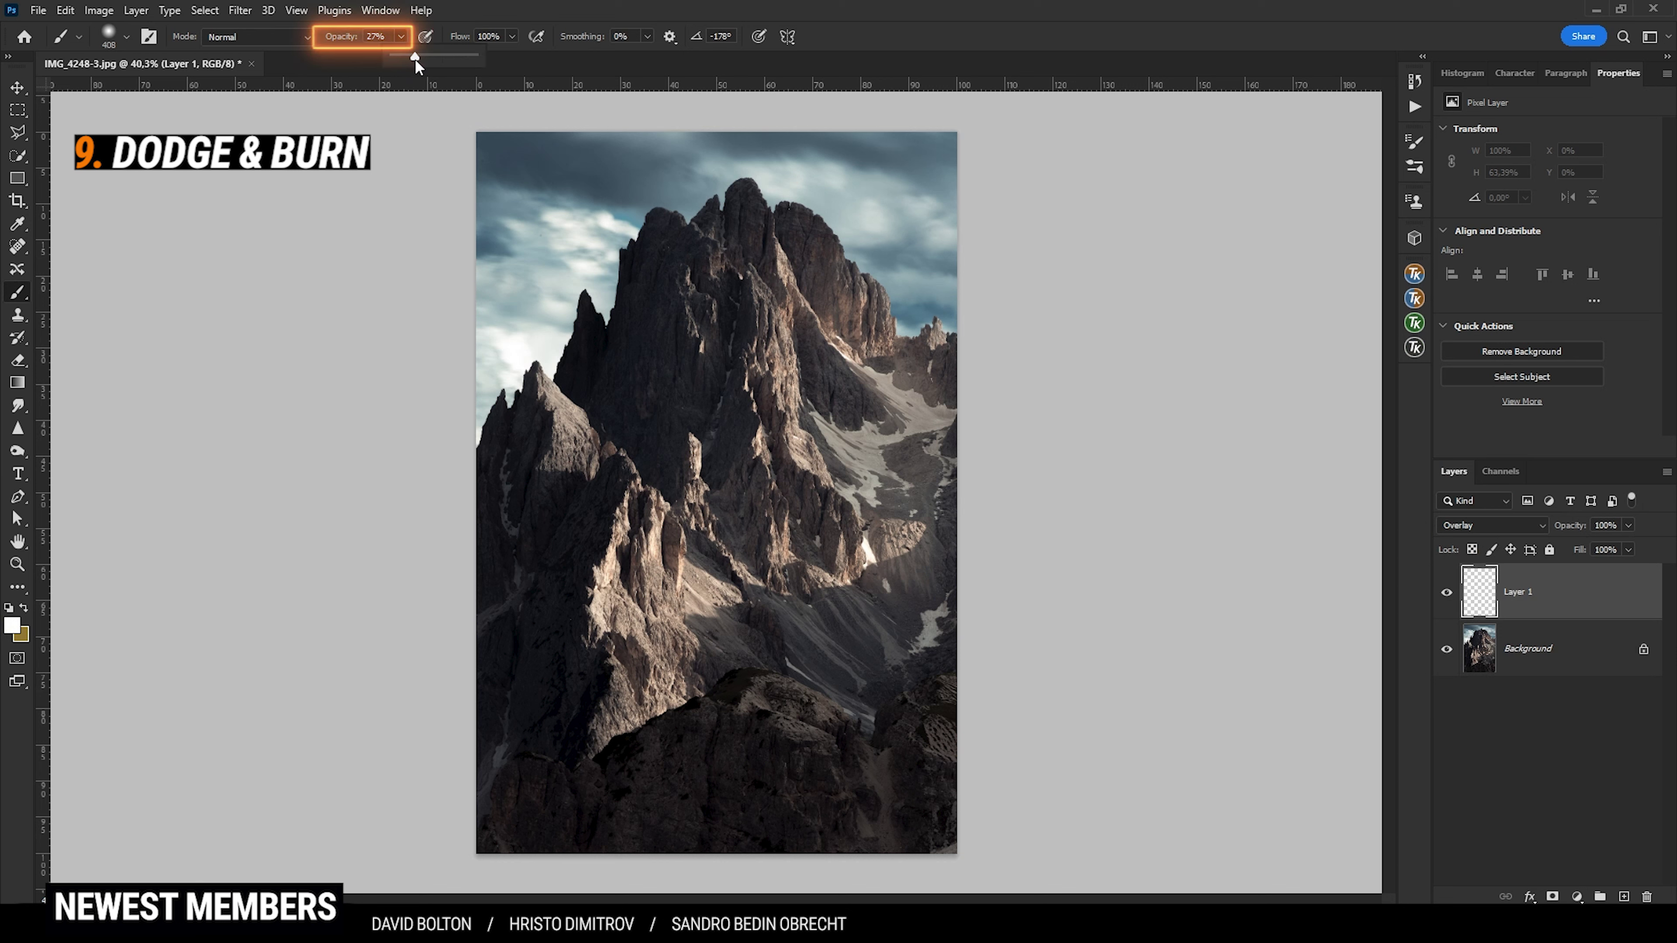
drag(790, 384, 772, 385)
mouse_move(792, 310)
mouse_down()
mouse_move(819, 343)
mouse_move(805, 396)
mouse_move(812, 317)
mouse_move(878, 398)
mouse_move(838, 389)
mouse_move(865, 473)
mouse_up()
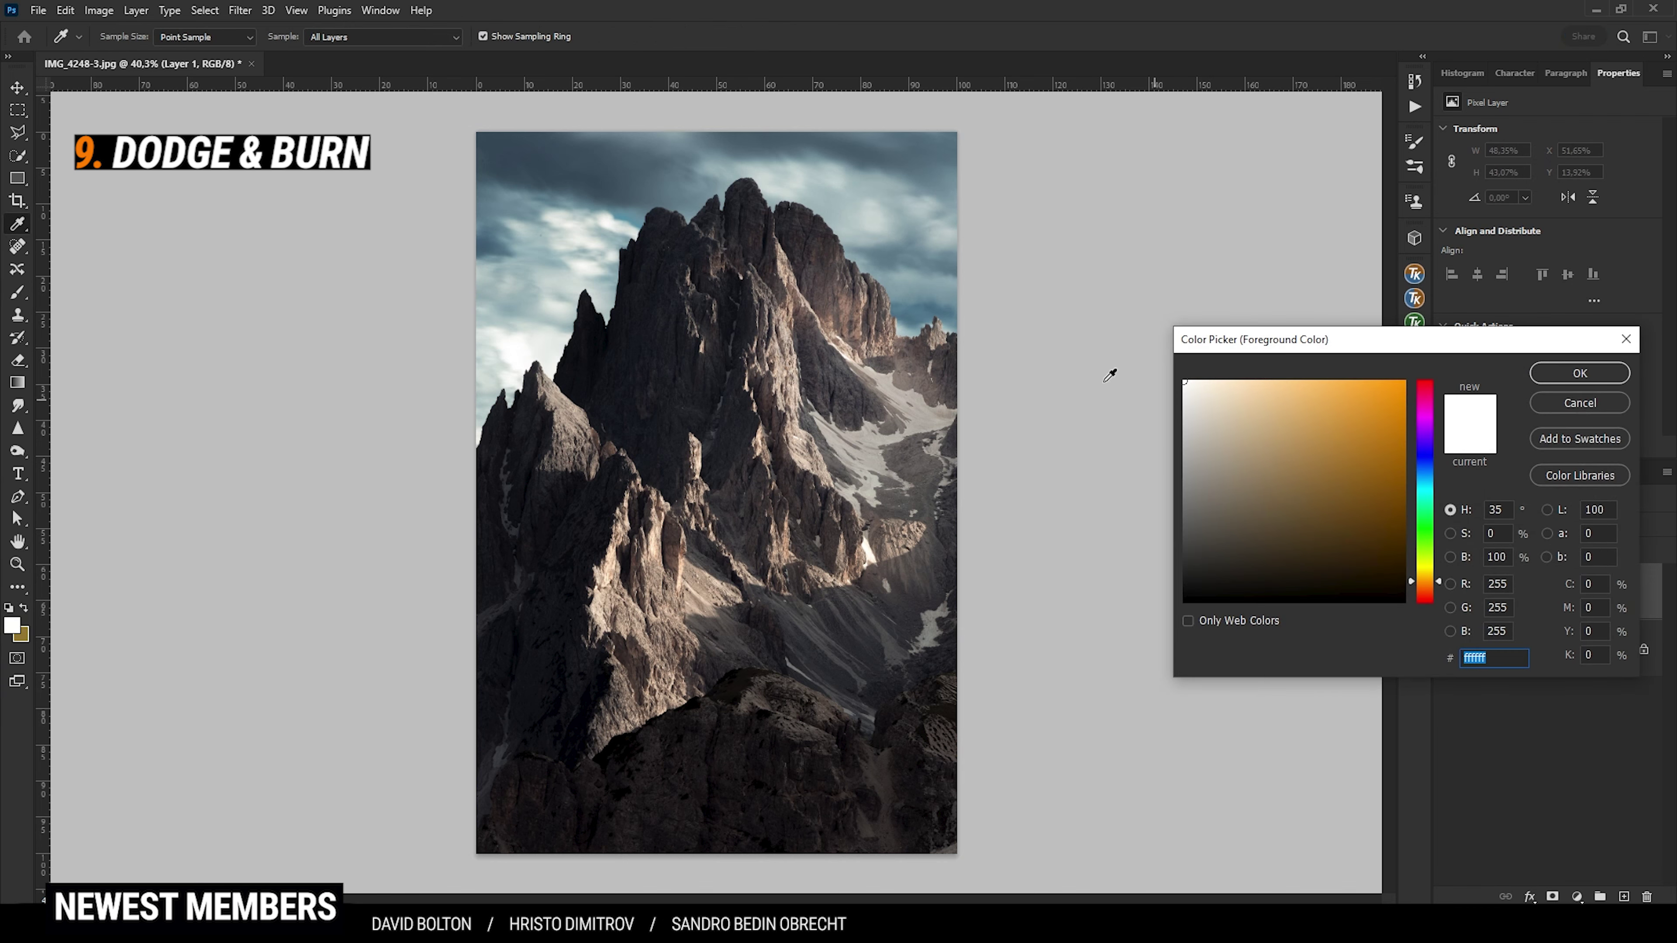
- Switch to black (000000) and darken the lit rock across the central peak
text(000000)
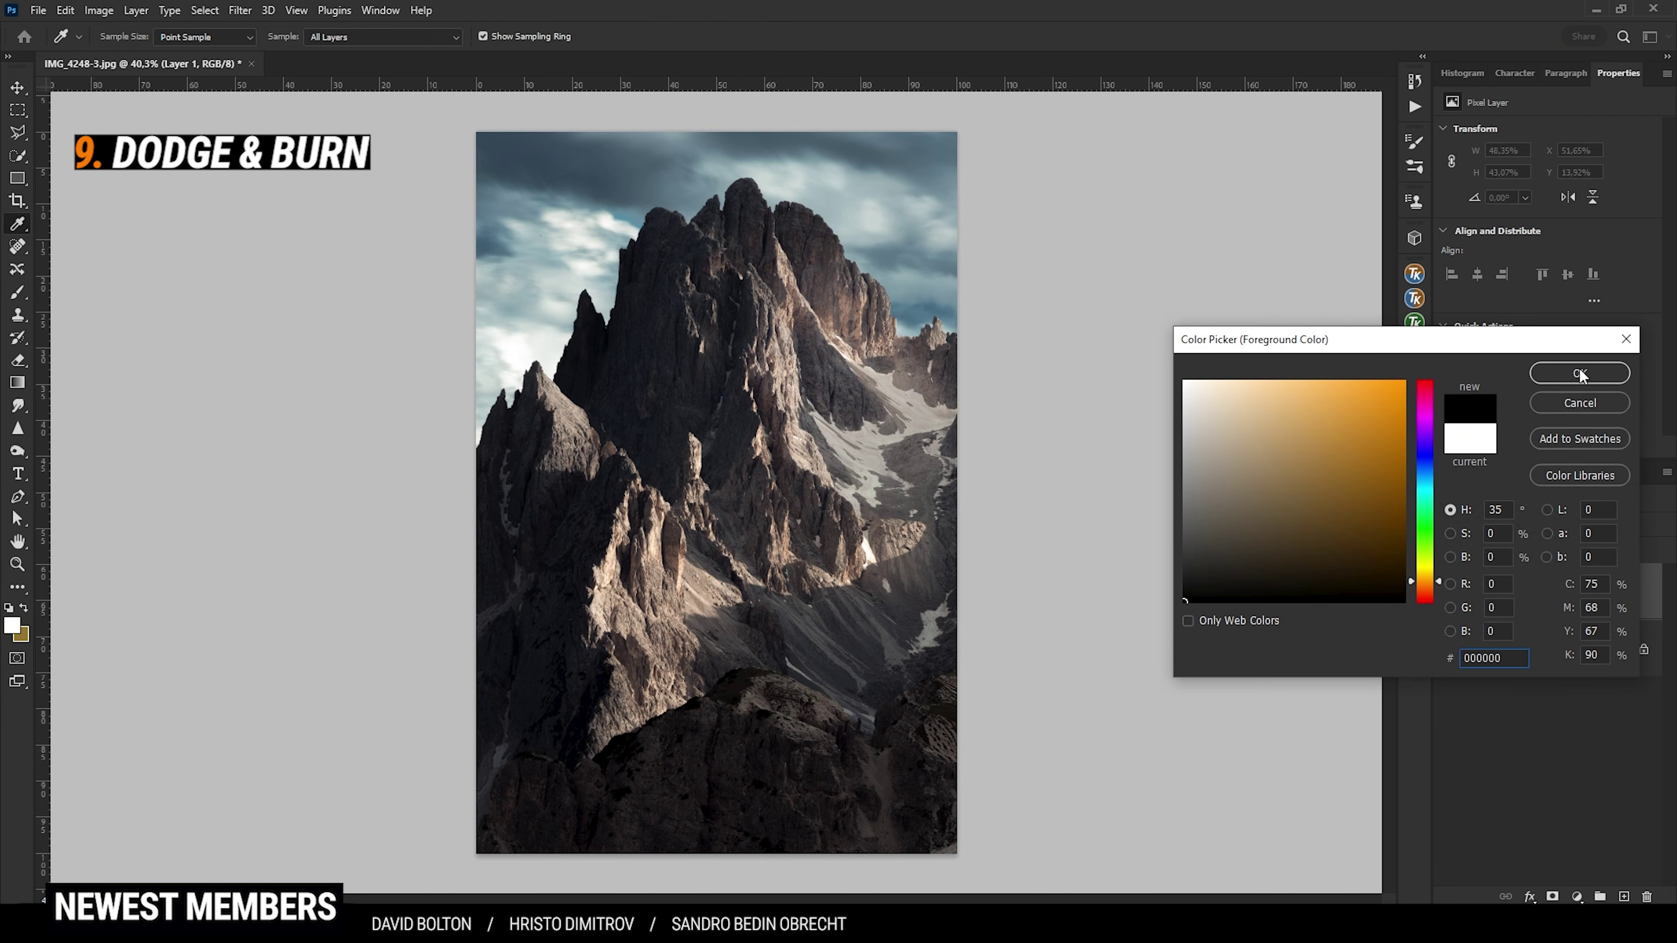
click(1580, 374)
key(b)
mouse_move(655, 382)
mouse_down()
mouse_move(669, 363)
mouse_move(648, 404)
mouse_move(683, 379)
mouse_up()
drag(543, 536, 550, 561)
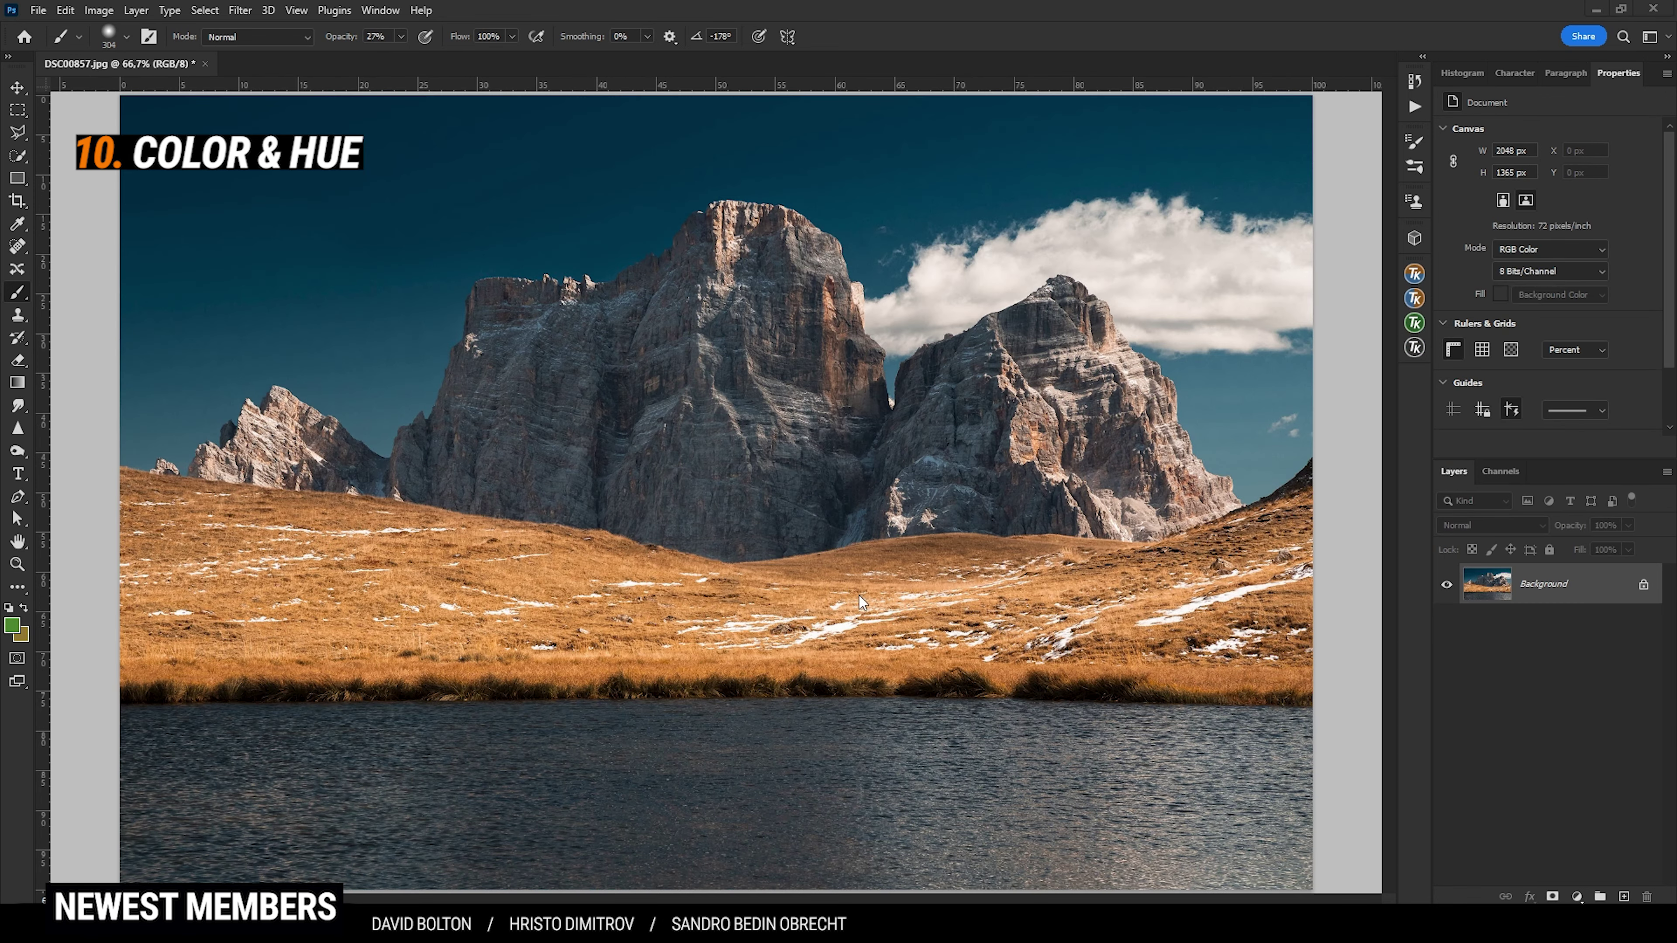
- Add a Hue-blended layer and set the brush to 223 px at 47% opacity
click(1624, 897)
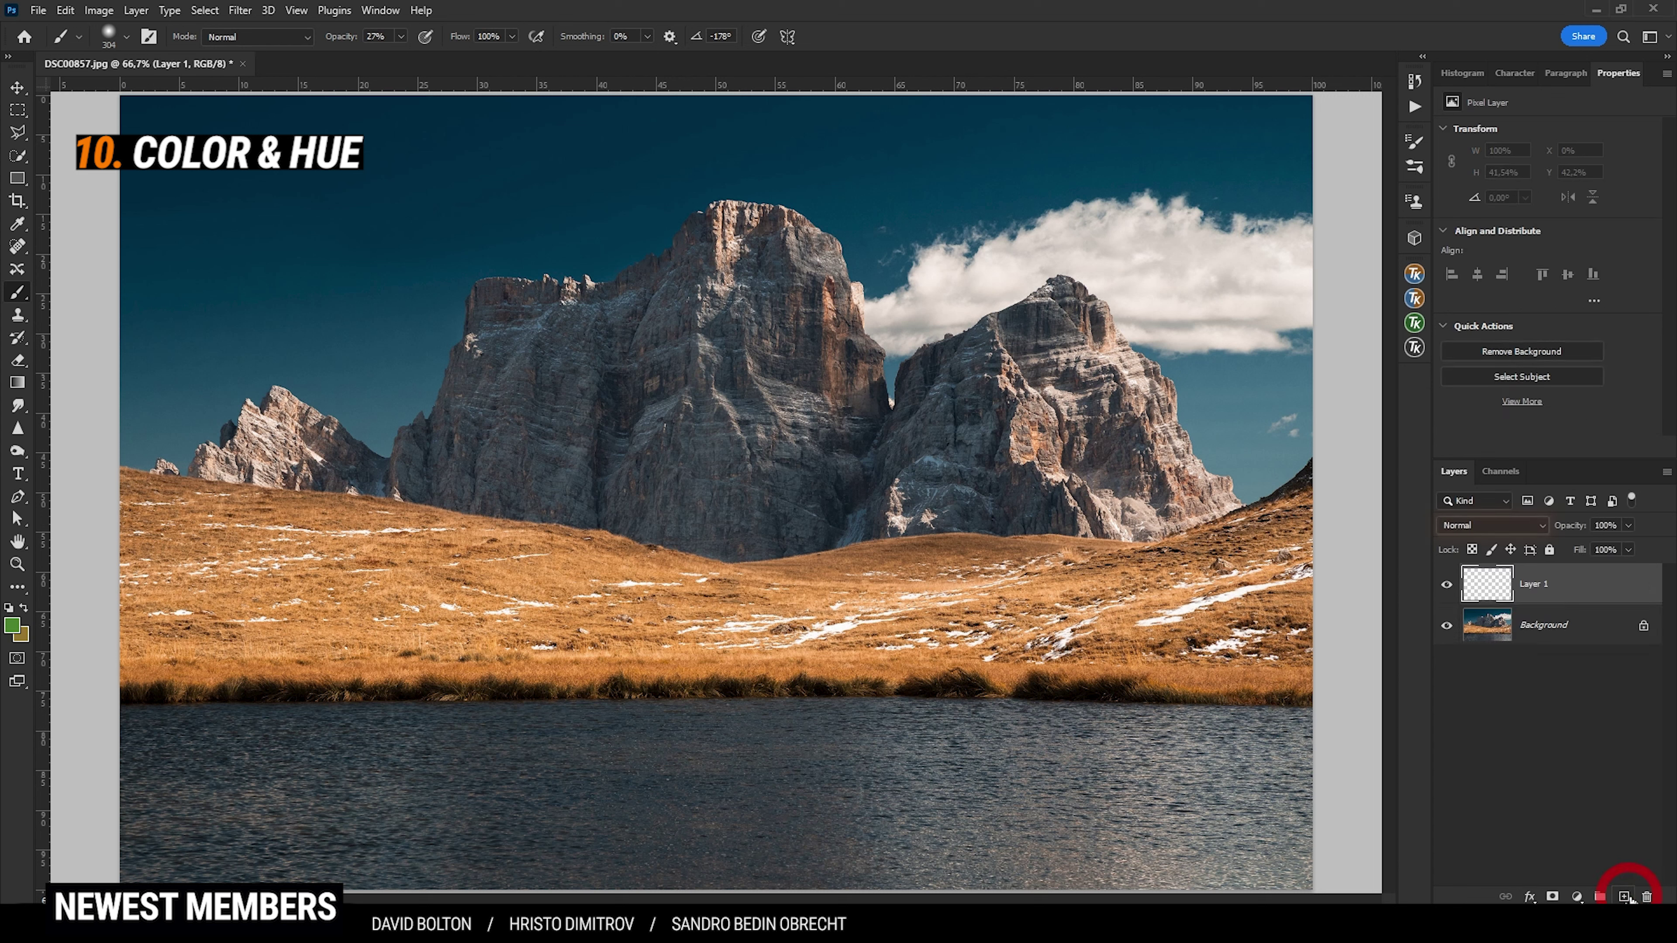
click(1515, 526)
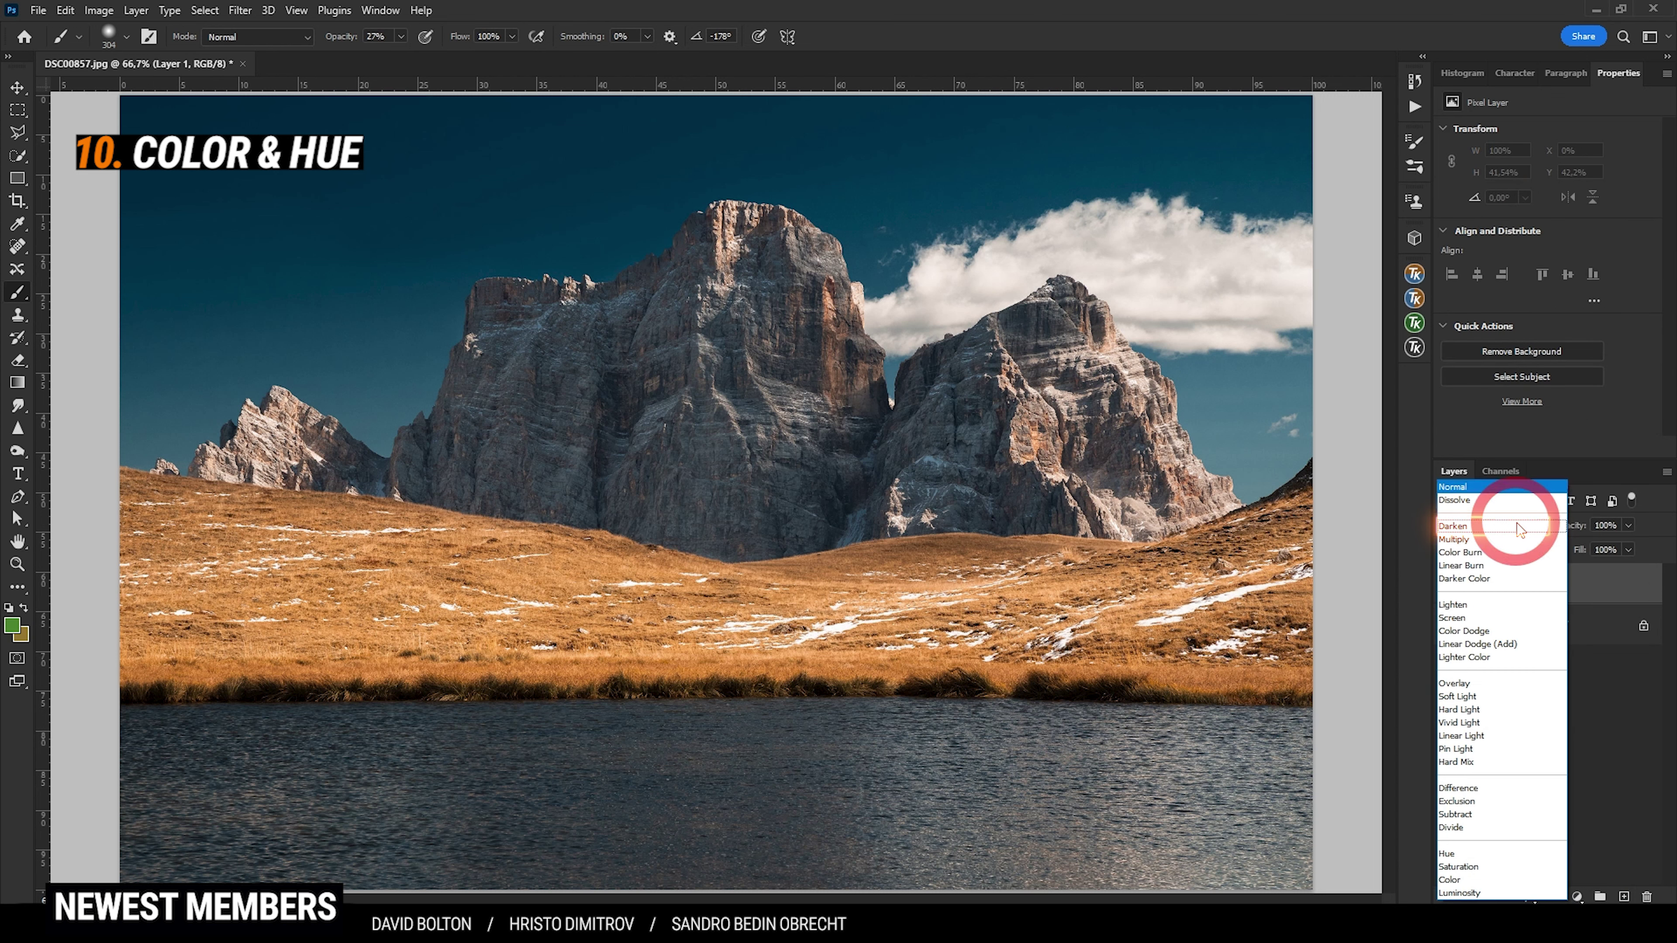
click(1466, 857)
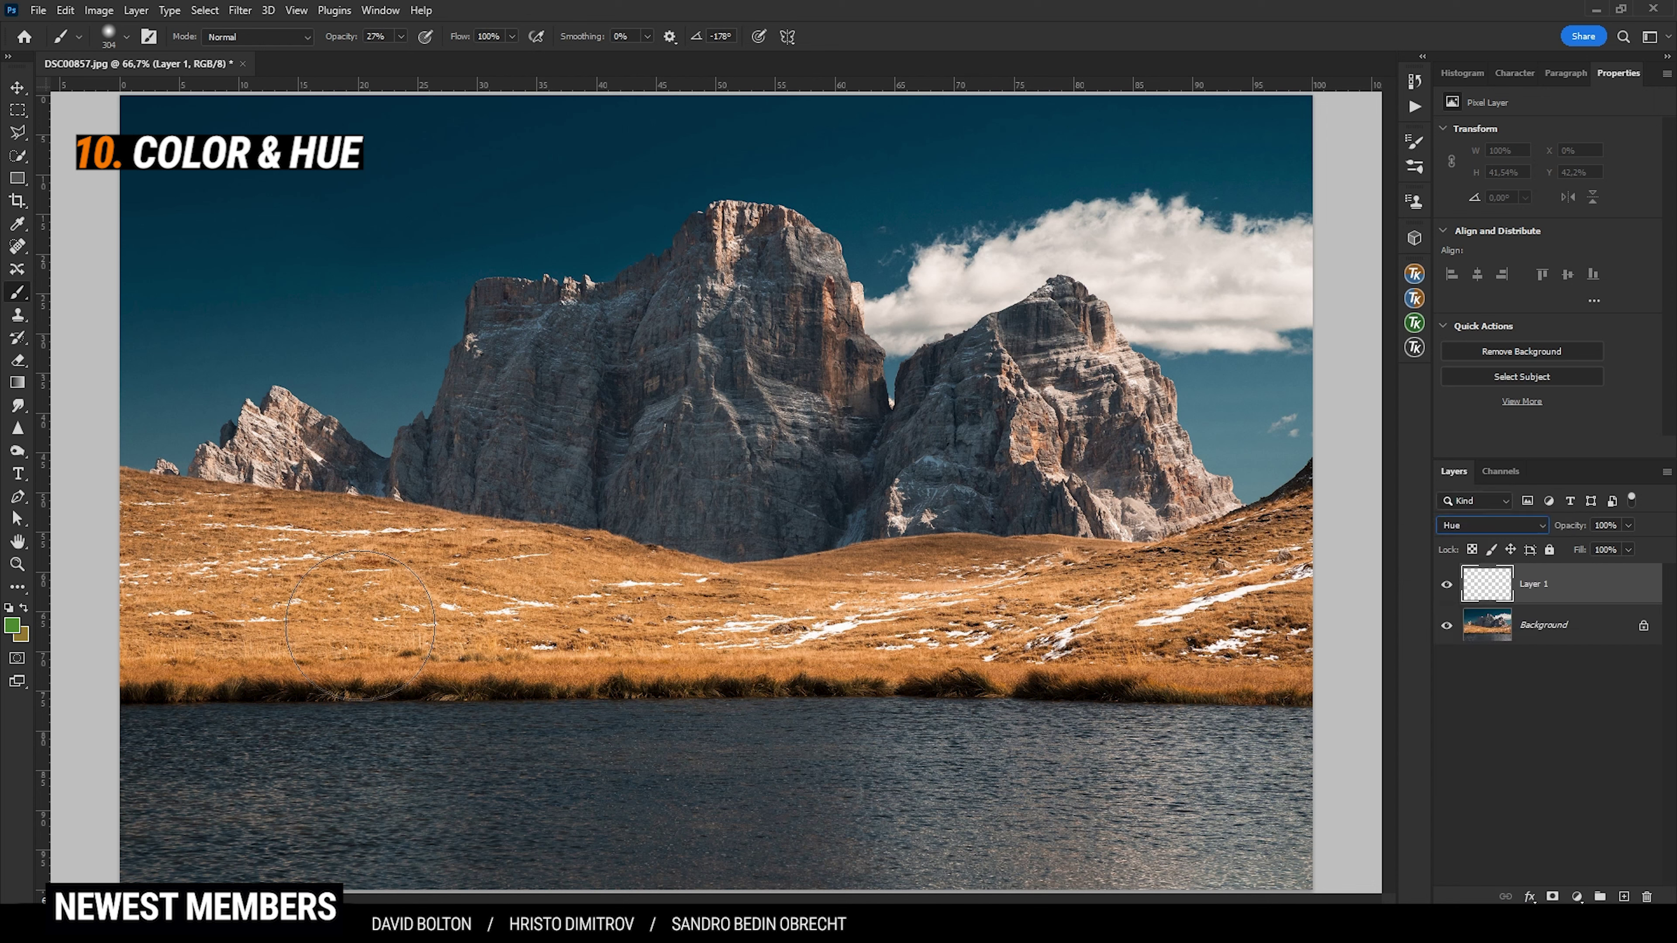
drag(374, 599, 350, 598)
click(400, 37)
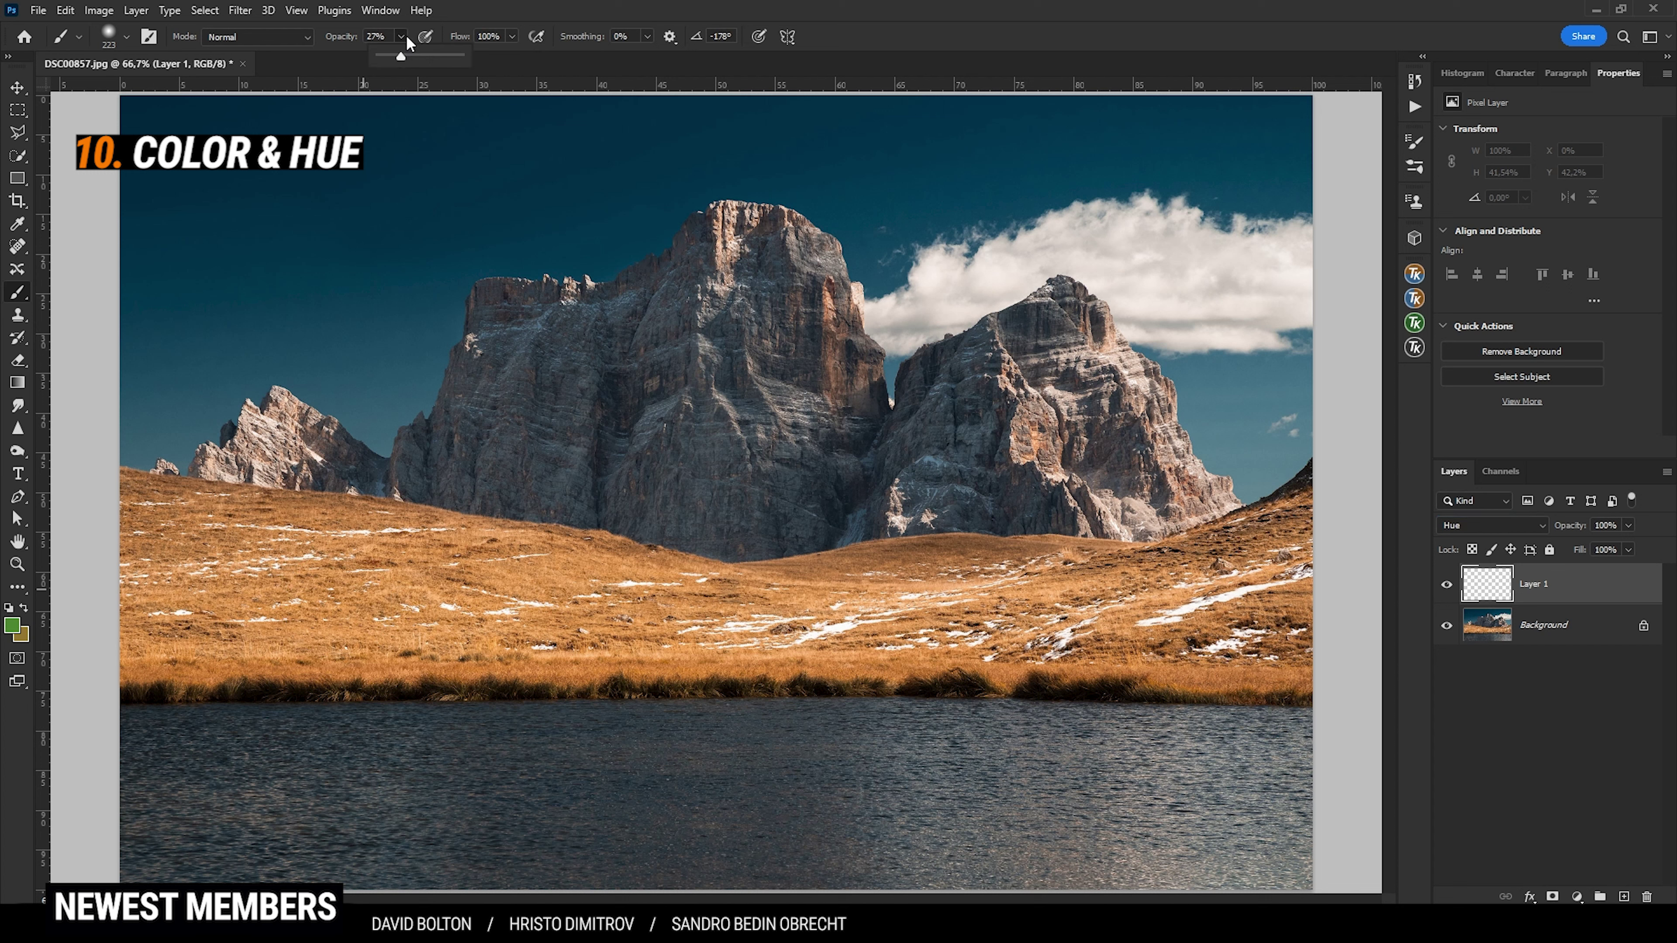
drag(402, 58, 417, 58)
- Paint the left grass green, then toggle the tint layer to compare
mouse_move(227, 594)
mouse_down()
mouse_move(198, 607)
mouse_move(351, 612)
mouse_move(172, 594)
mouse_move(132, 627)
mouse_move(112, 529)
mouse_move(455, 594)
mouse_move(568, 582)
mouse_up()
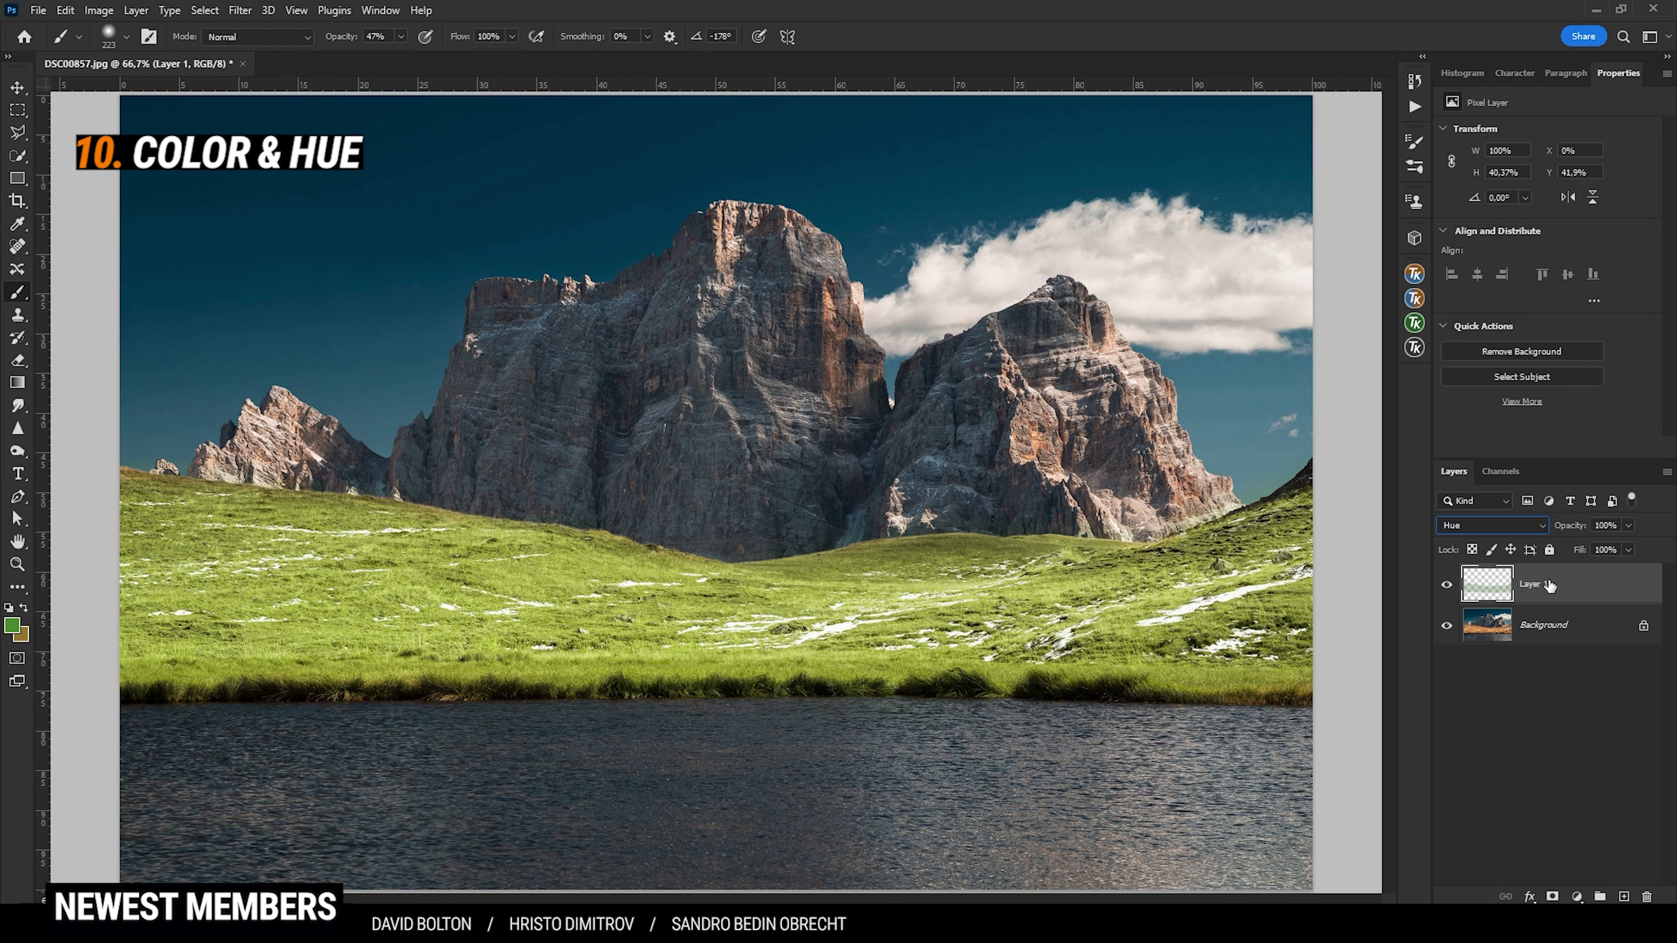
click(1453, 585)
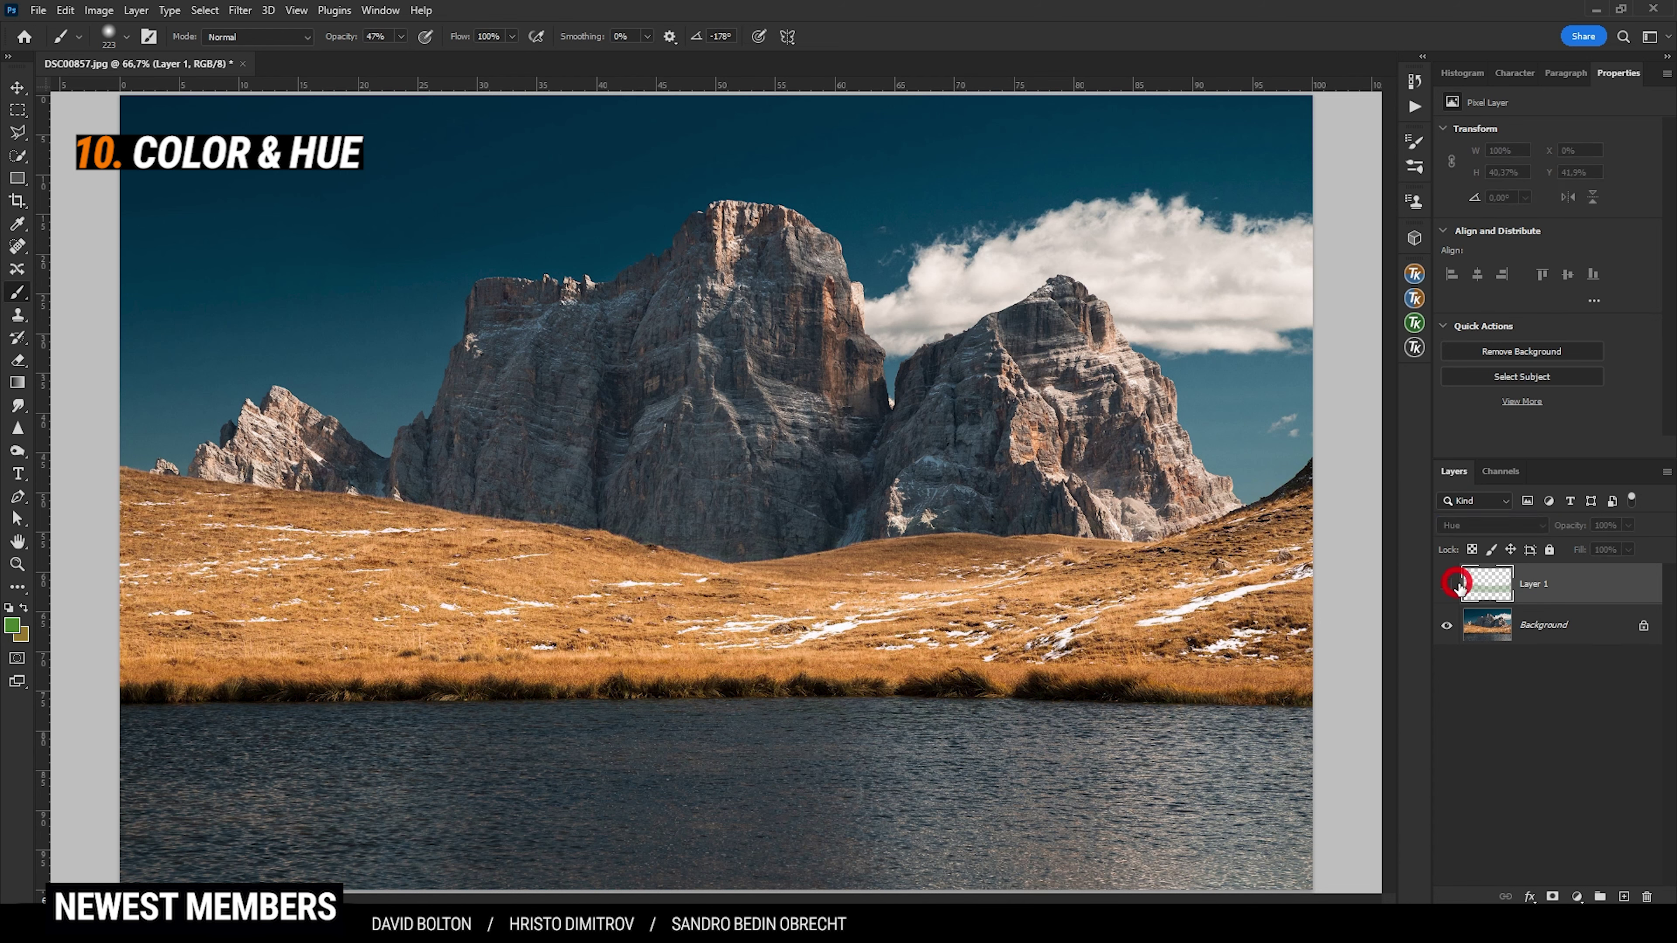
click(1452, 585)
click(1452, 584)
click(1447, 585)
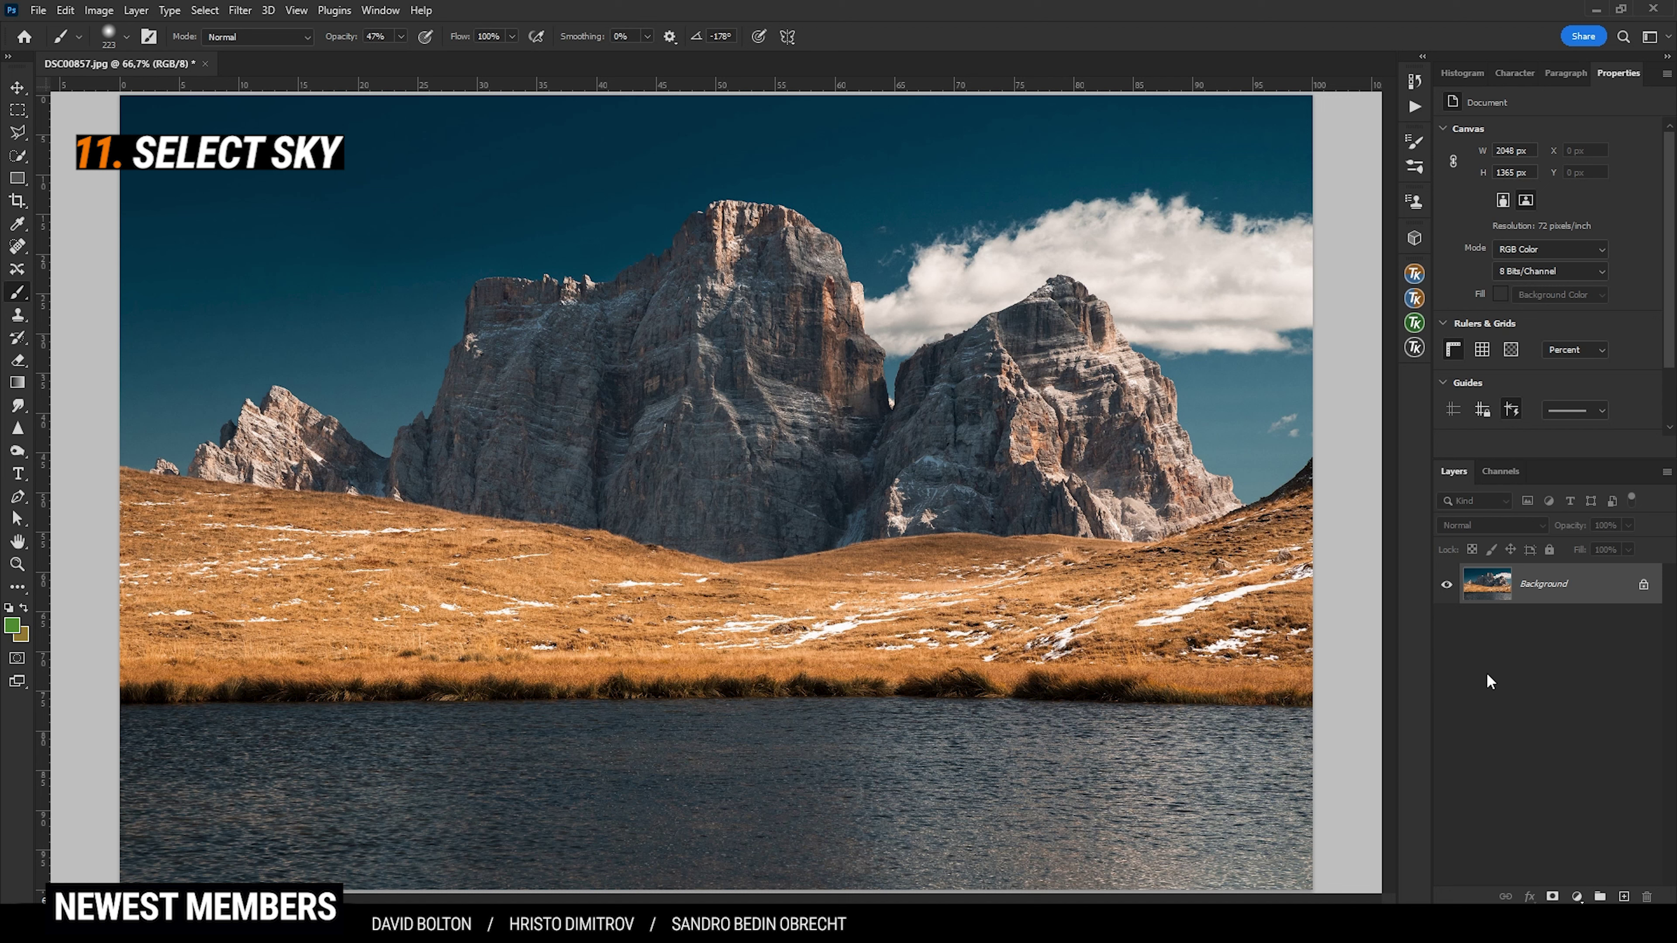
- Try Select Sky, then select the lynx as subject and add a mask hiding its background
click(205, 10)
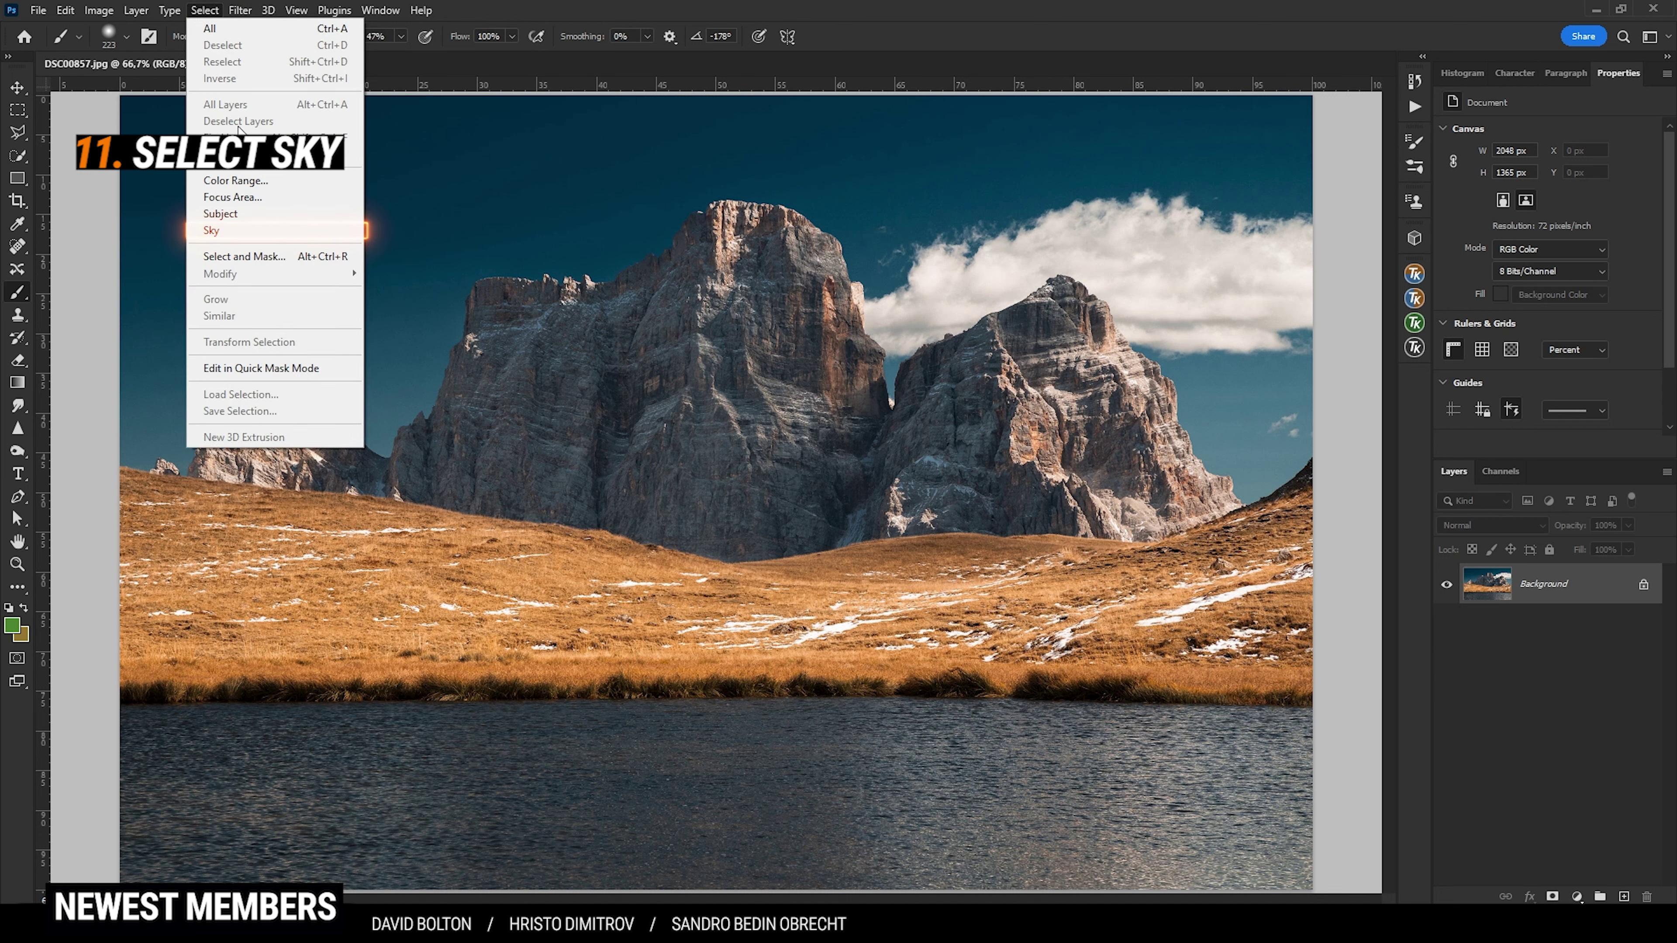
click(289, 231)
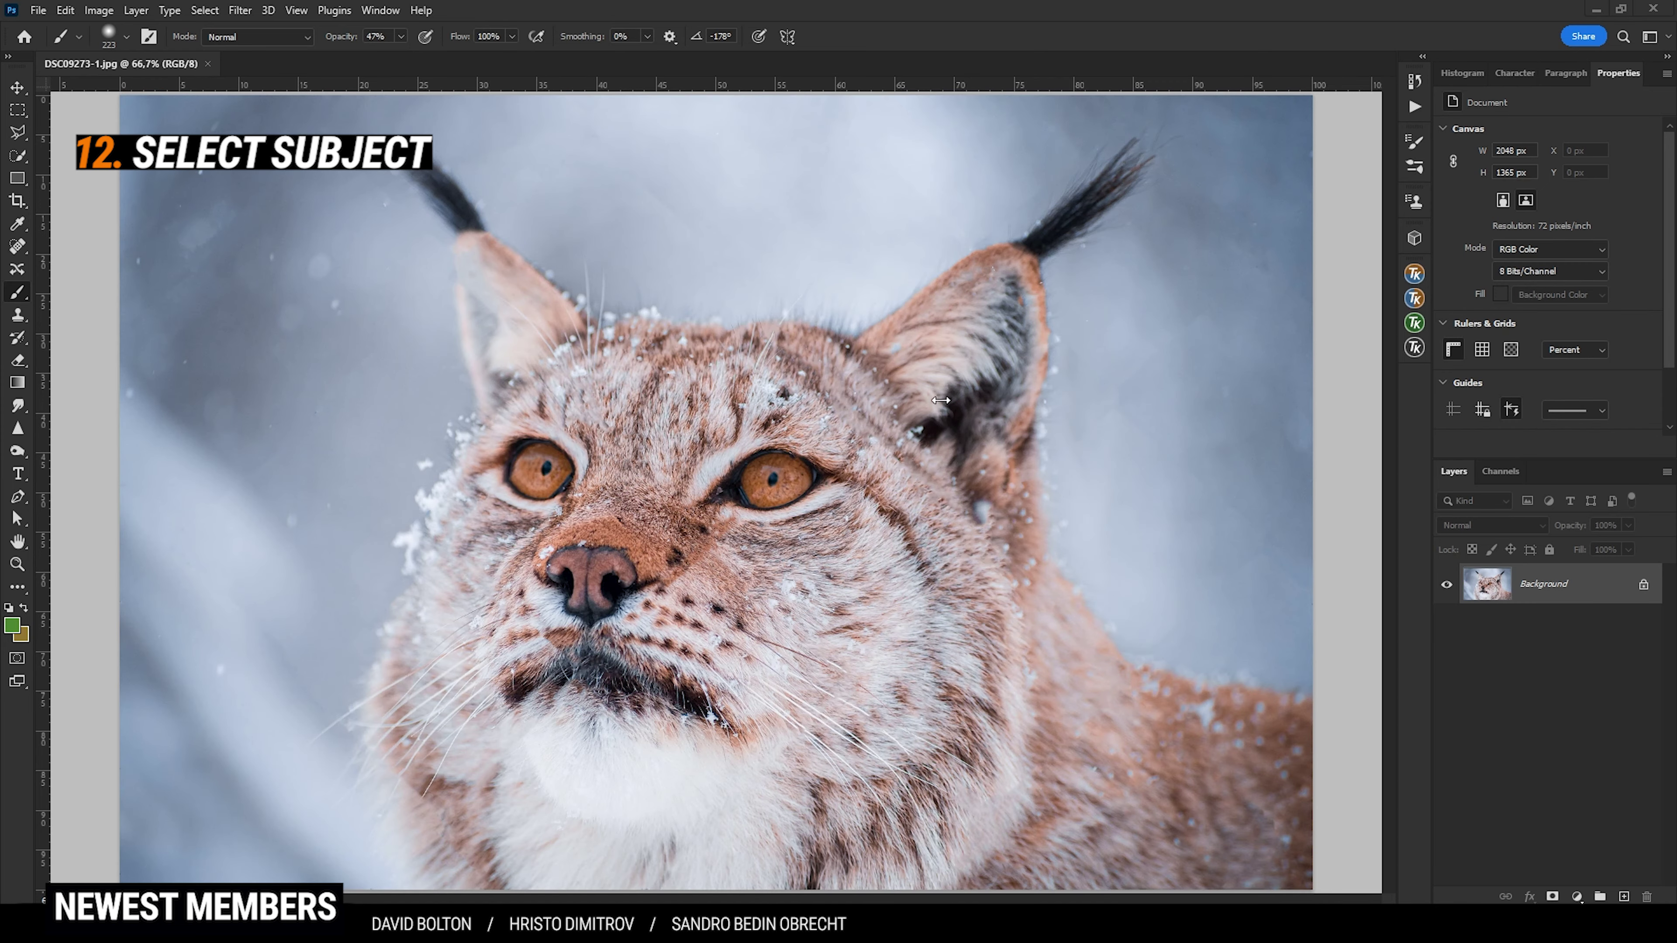
click(204, 10)
click(277, 214)
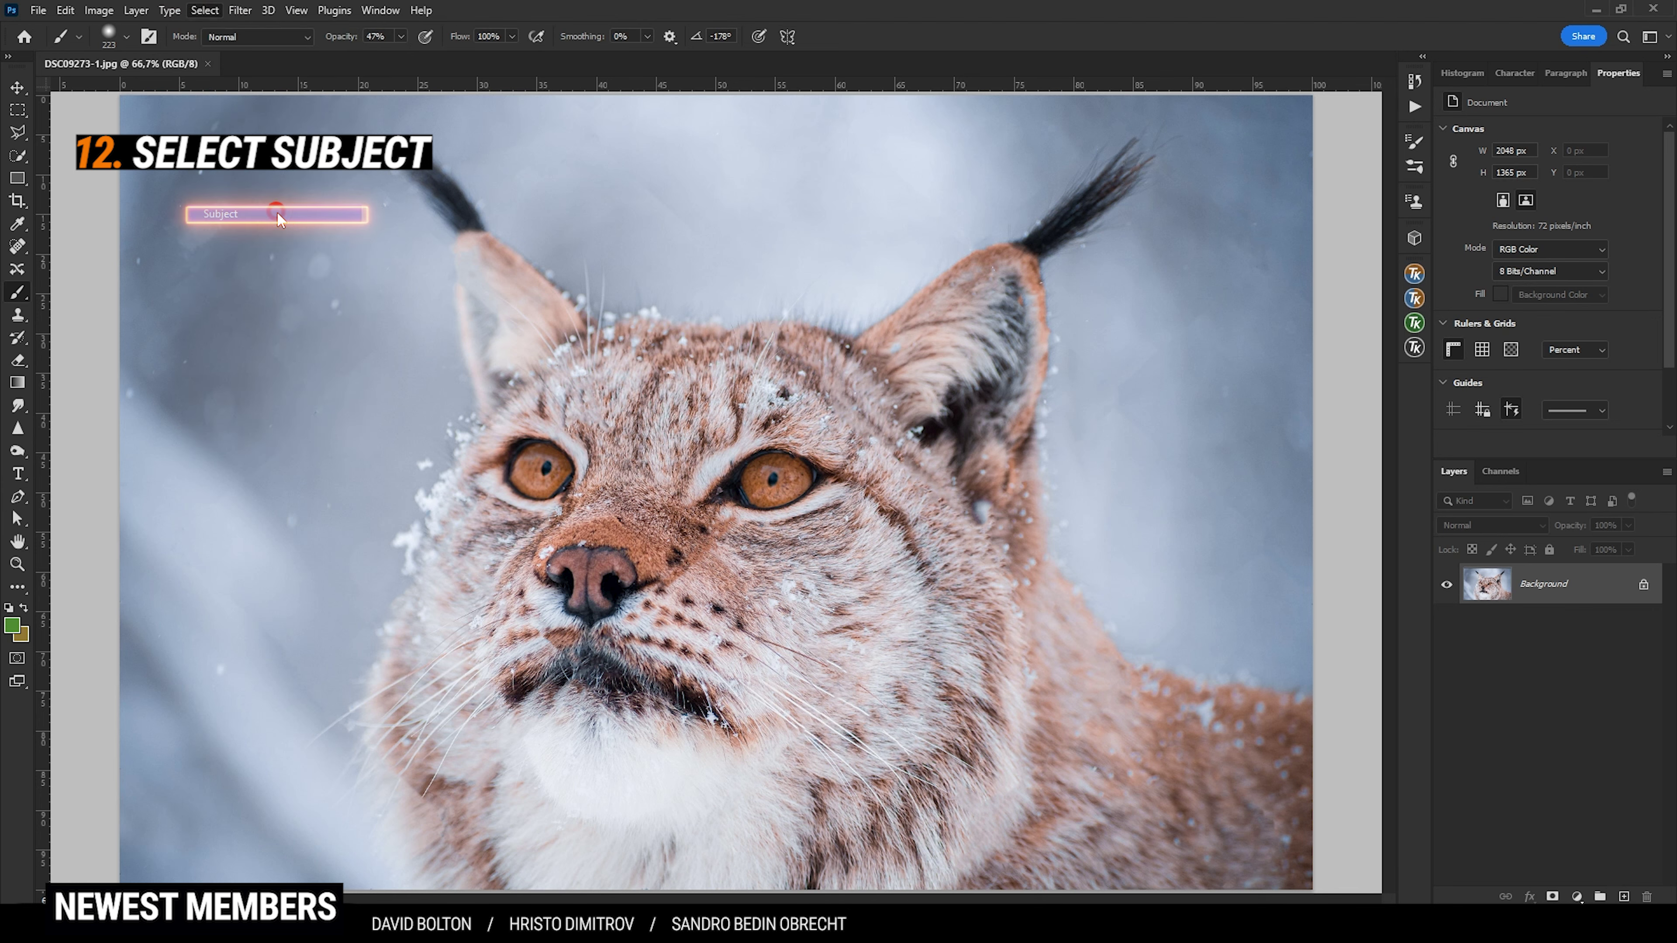
click(1551, 896)
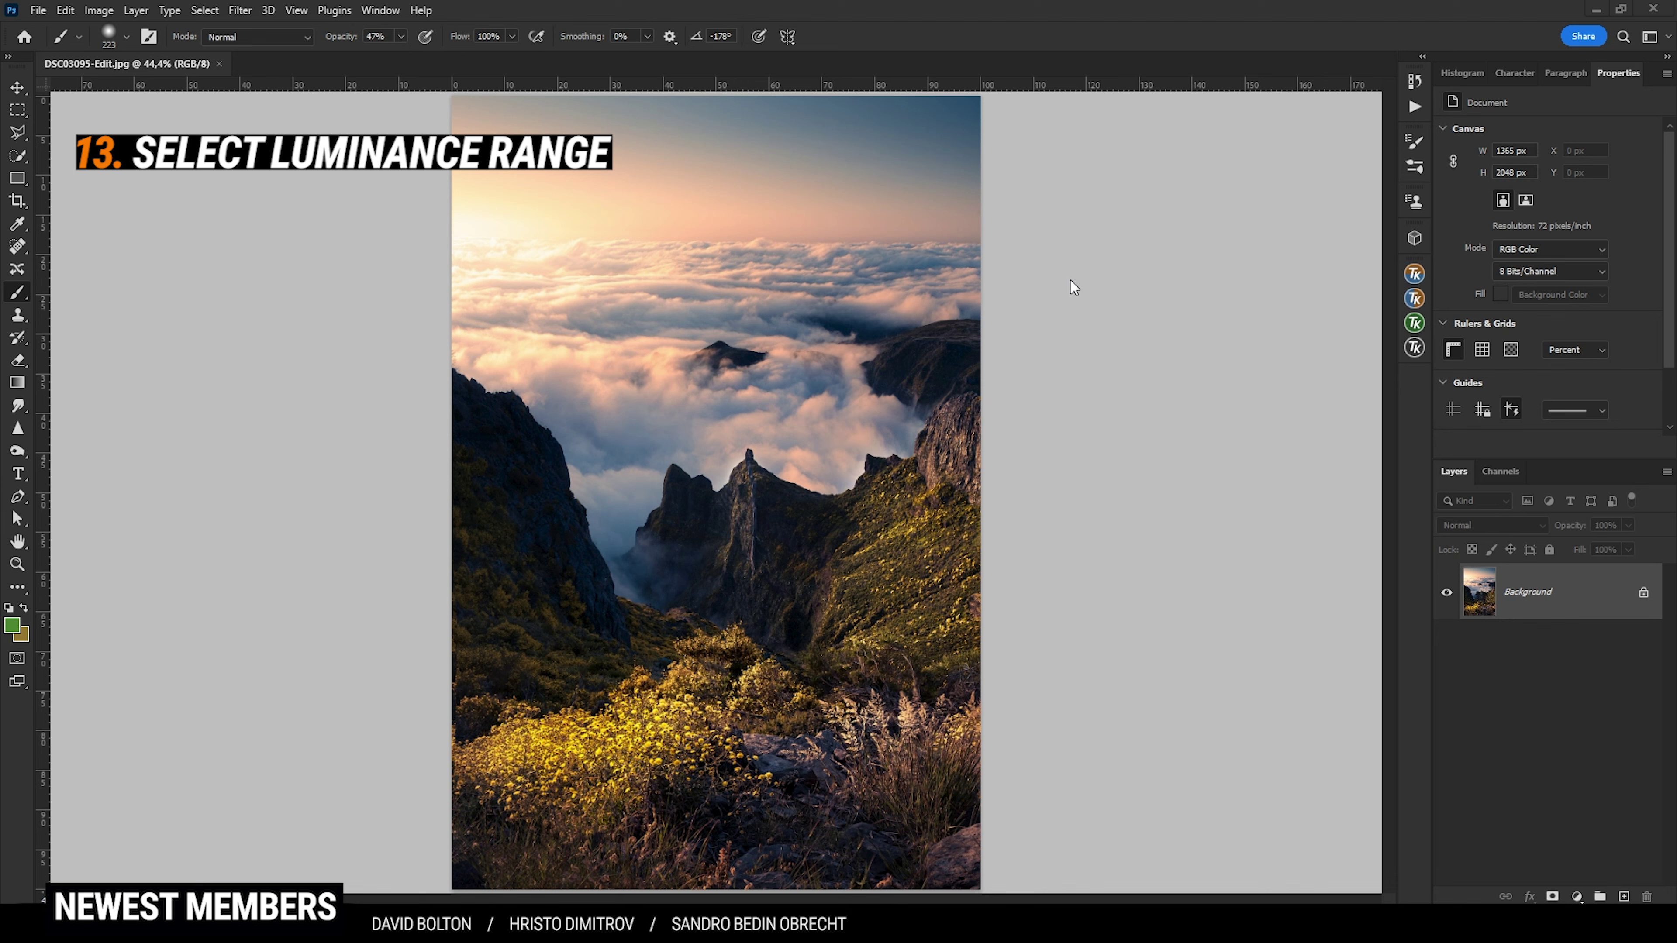
- Load a luminosity selection of the mountain photo's bright areas and add a Vibrance layer masked to it
key(ctrl+alt+2)
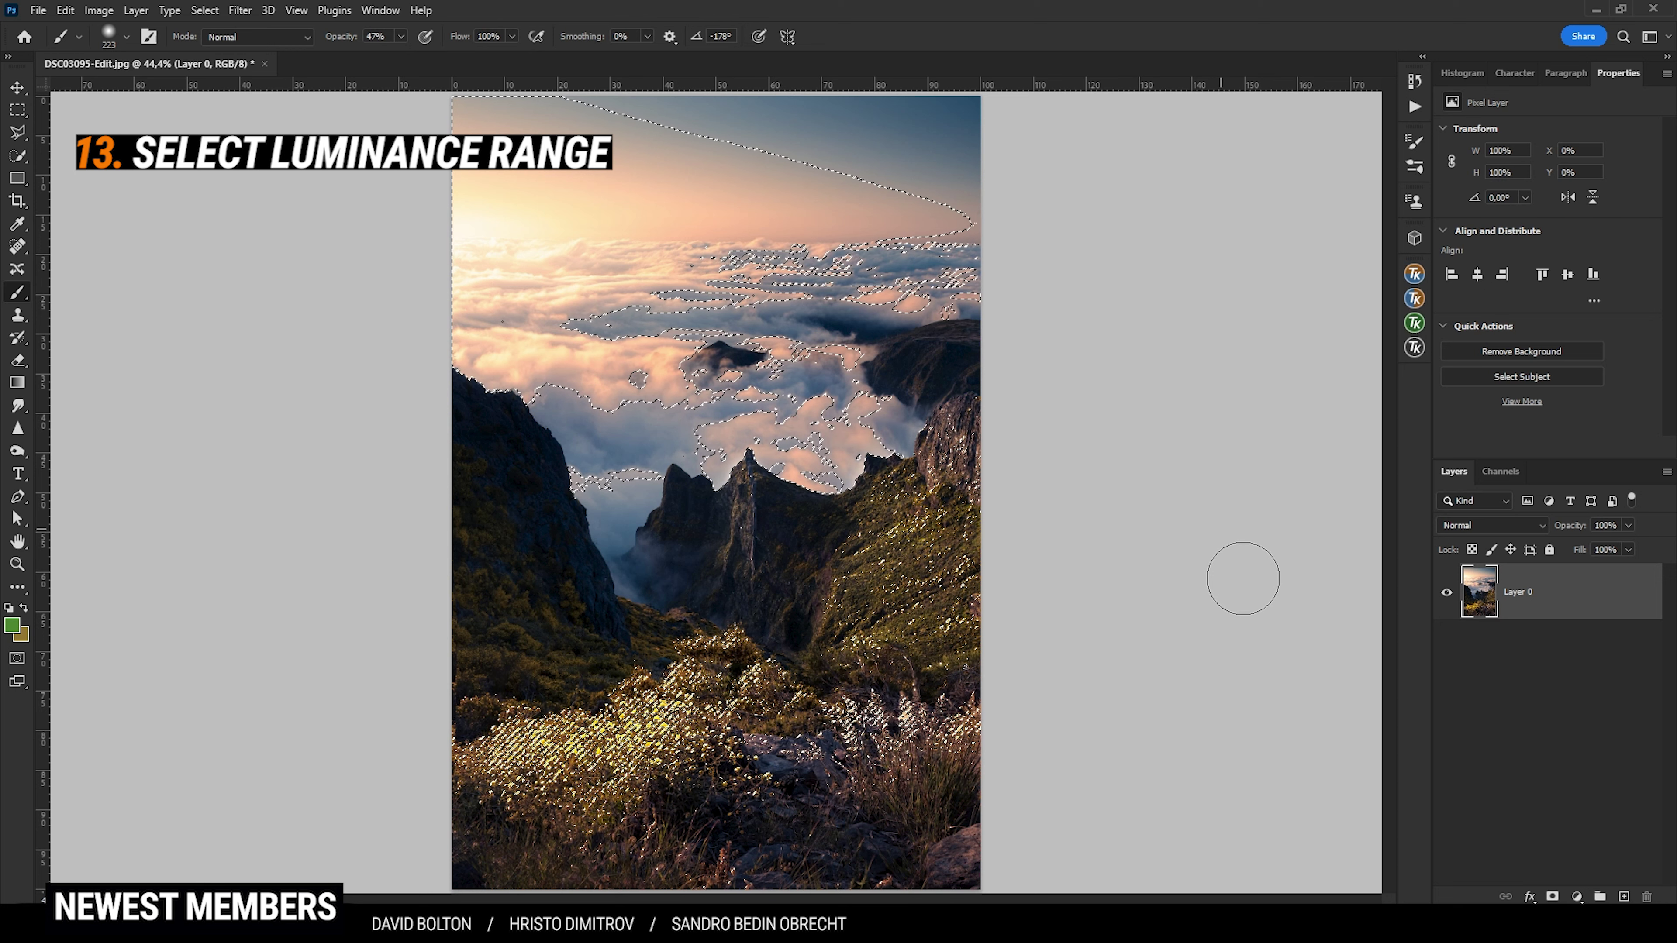
click(1577, 897)
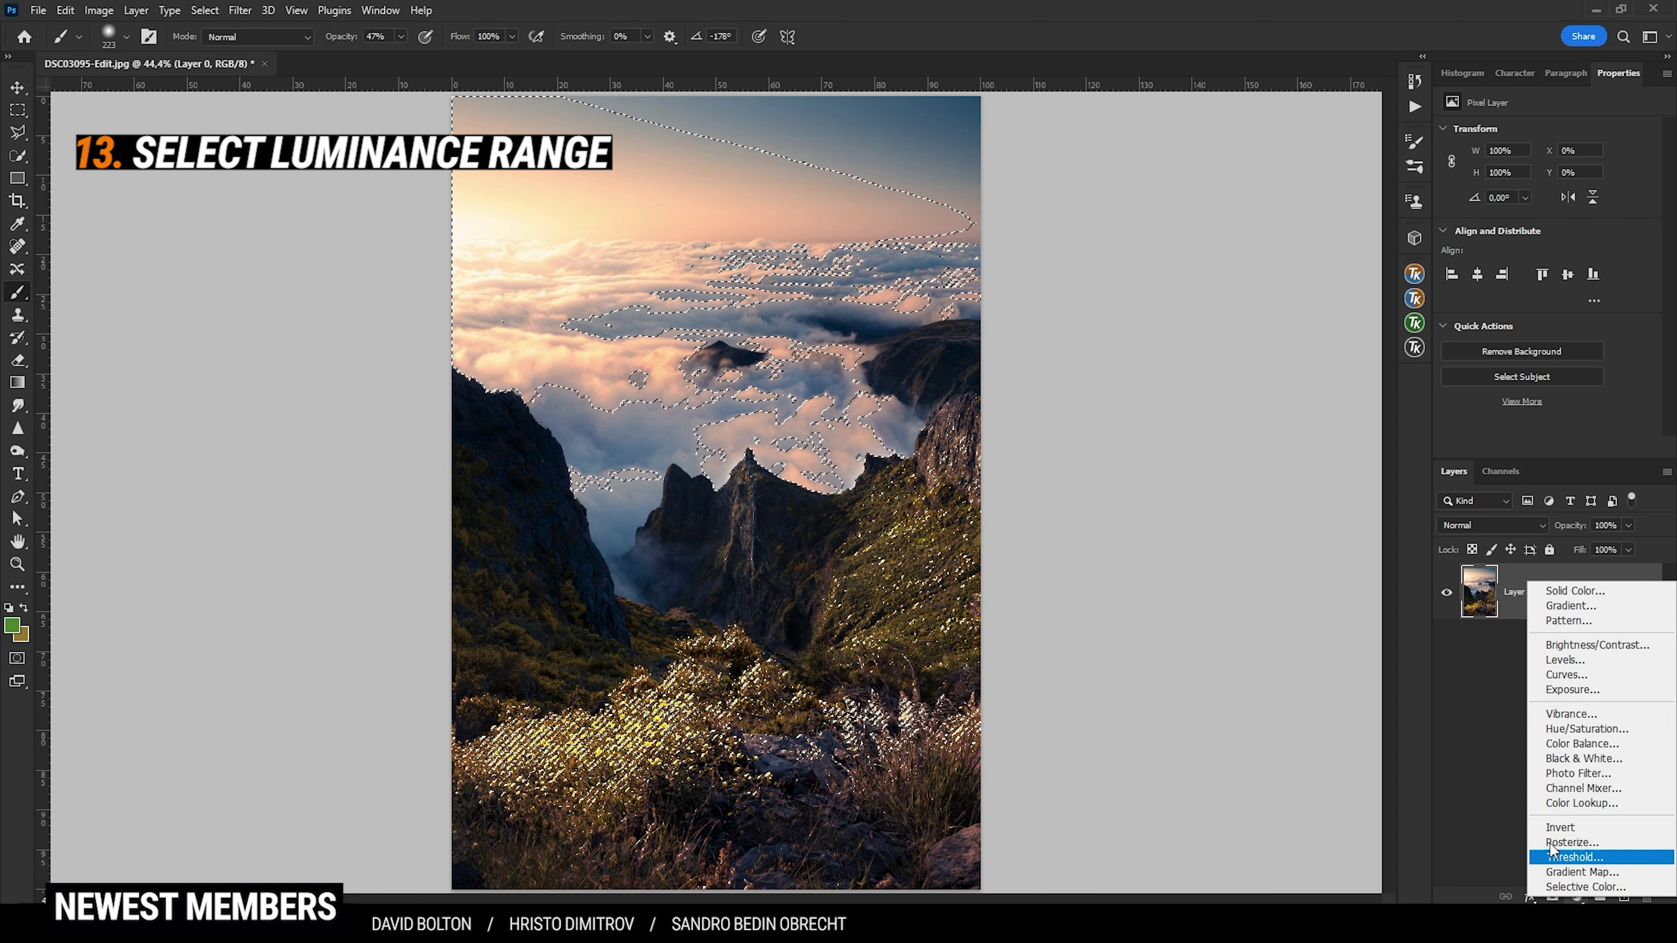
click(1591, 717)
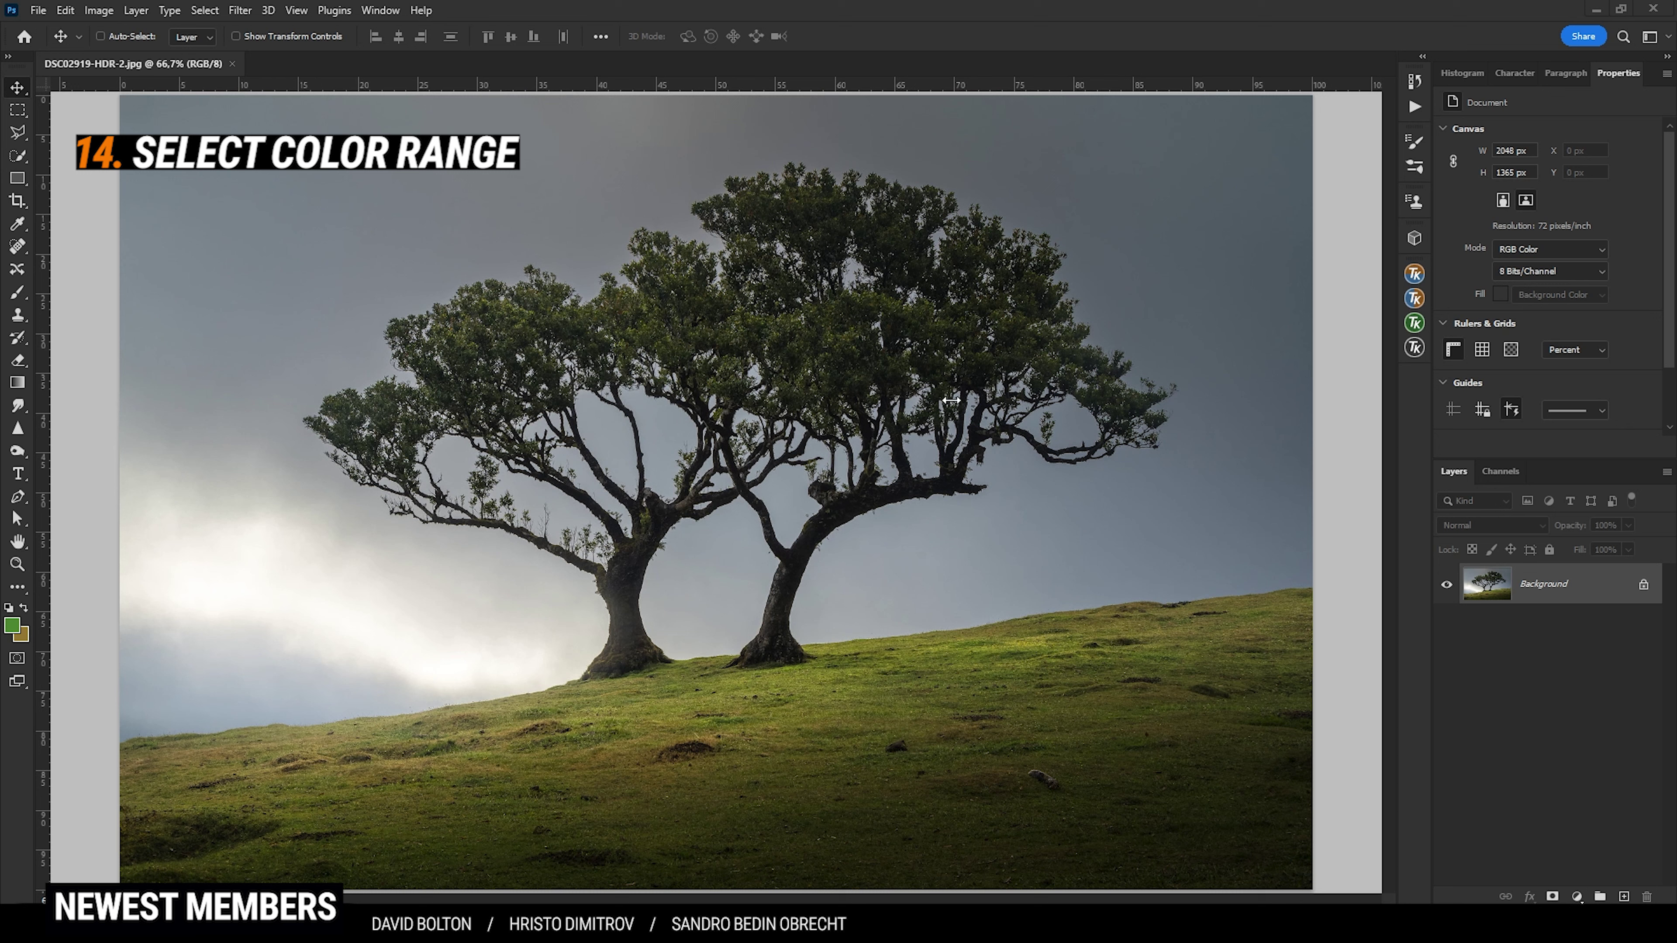
- Use Color Range to sample the hillside grass and widen Fuzziness to about 92
click(204, 13)
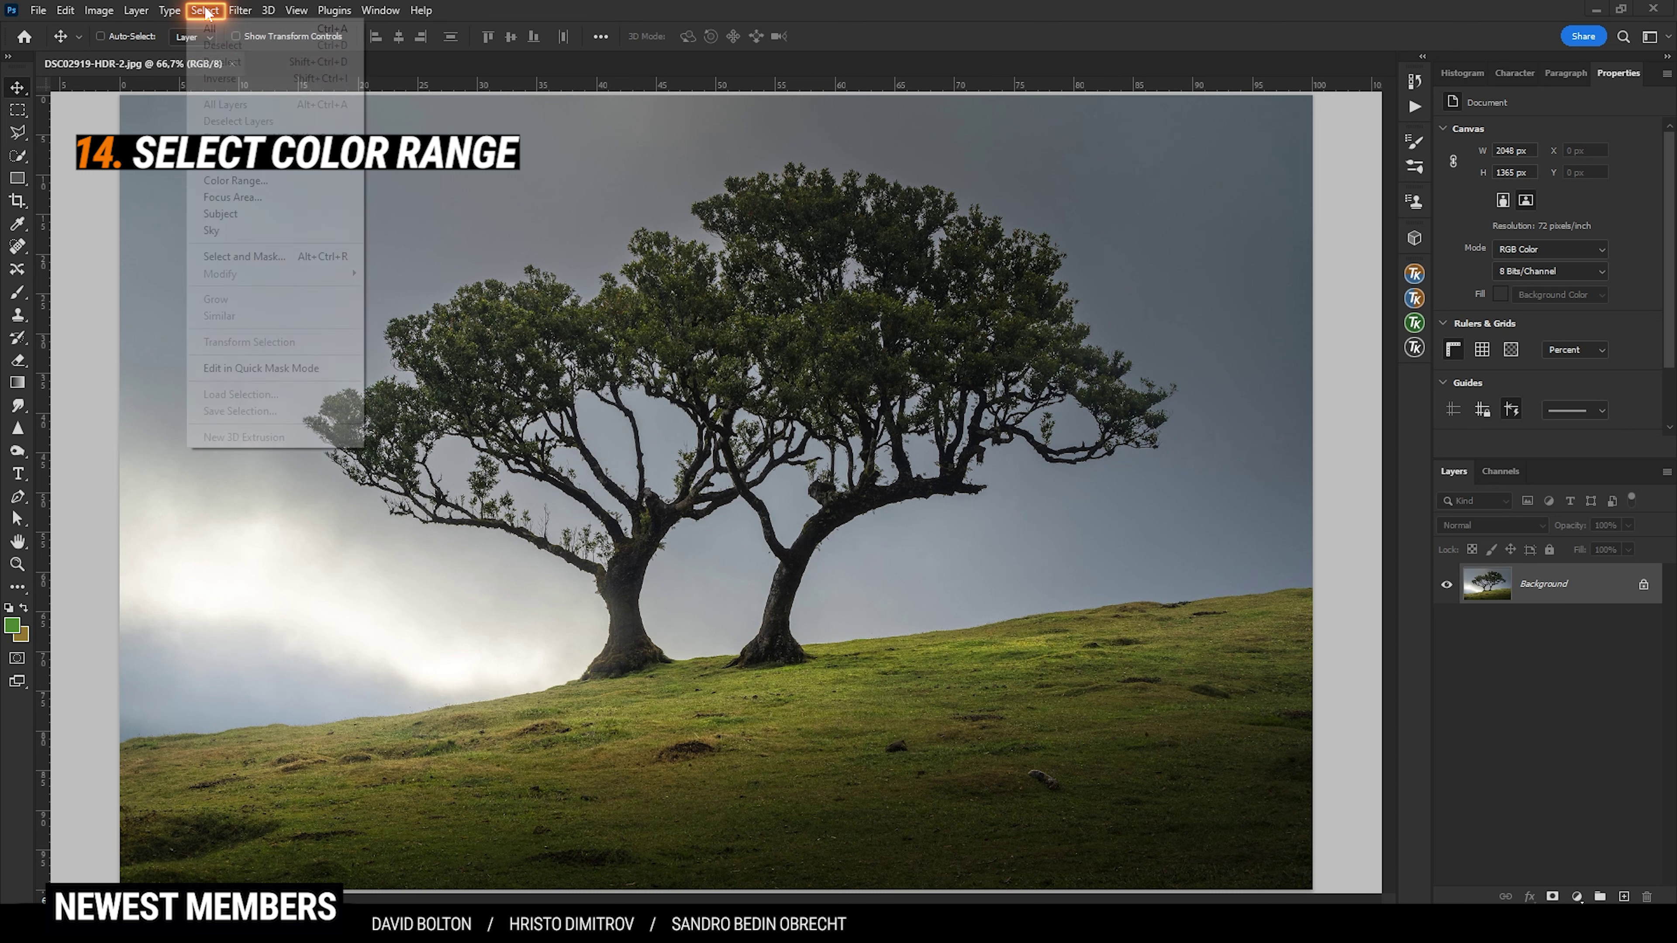
click(251, 181)
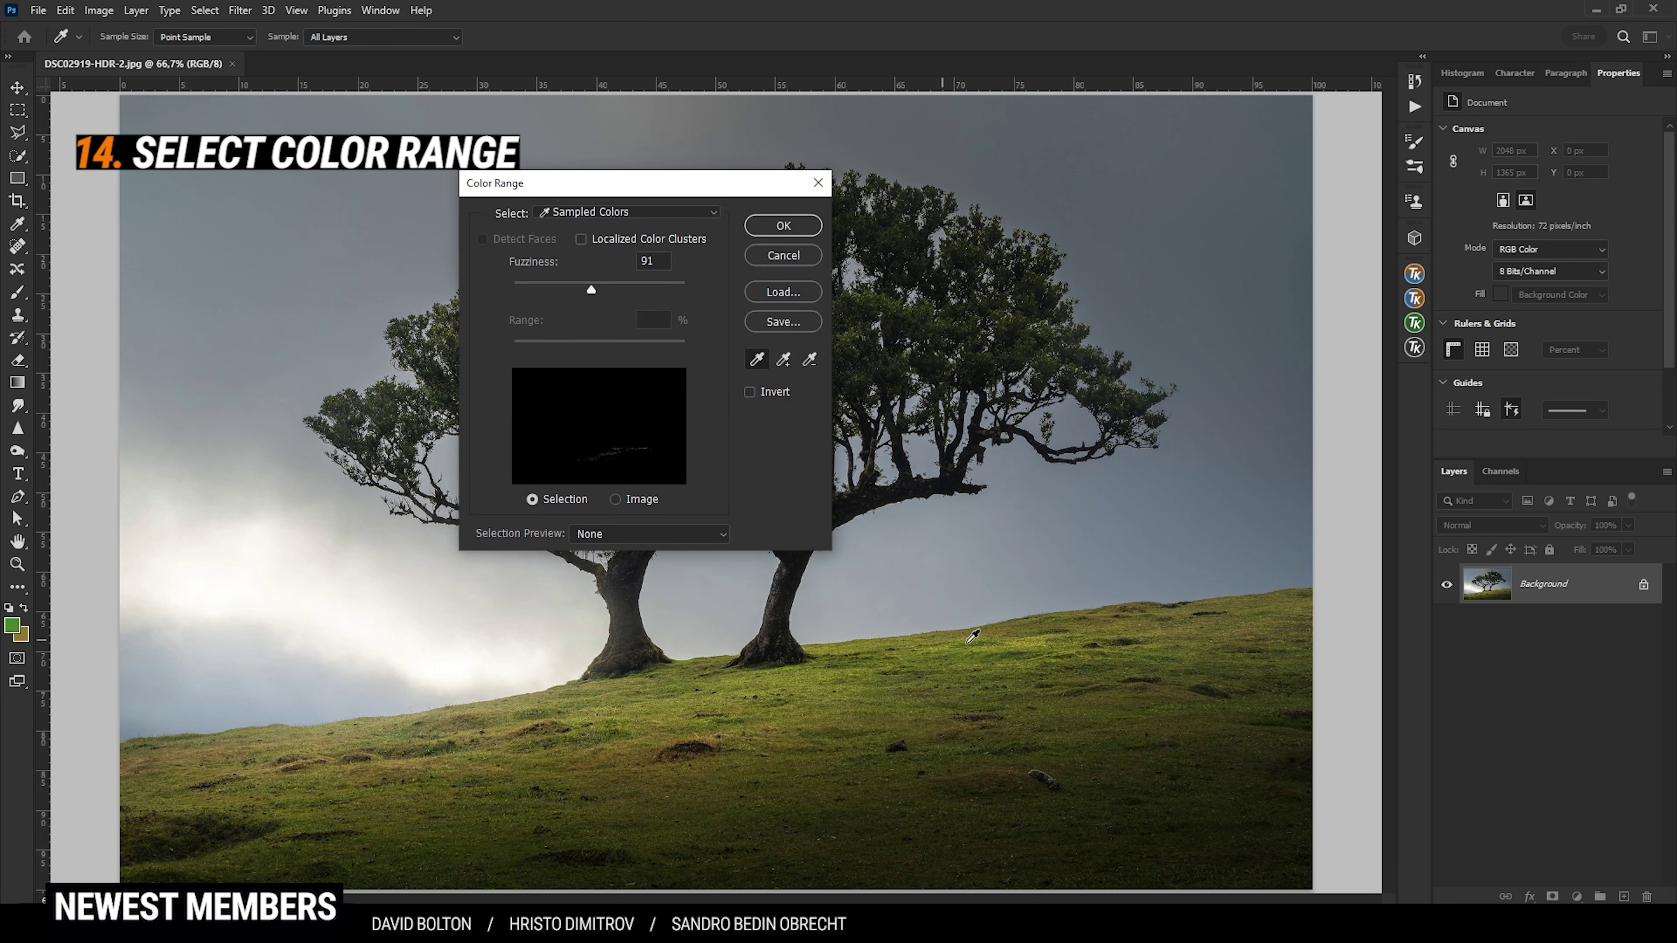
click(772, 681)
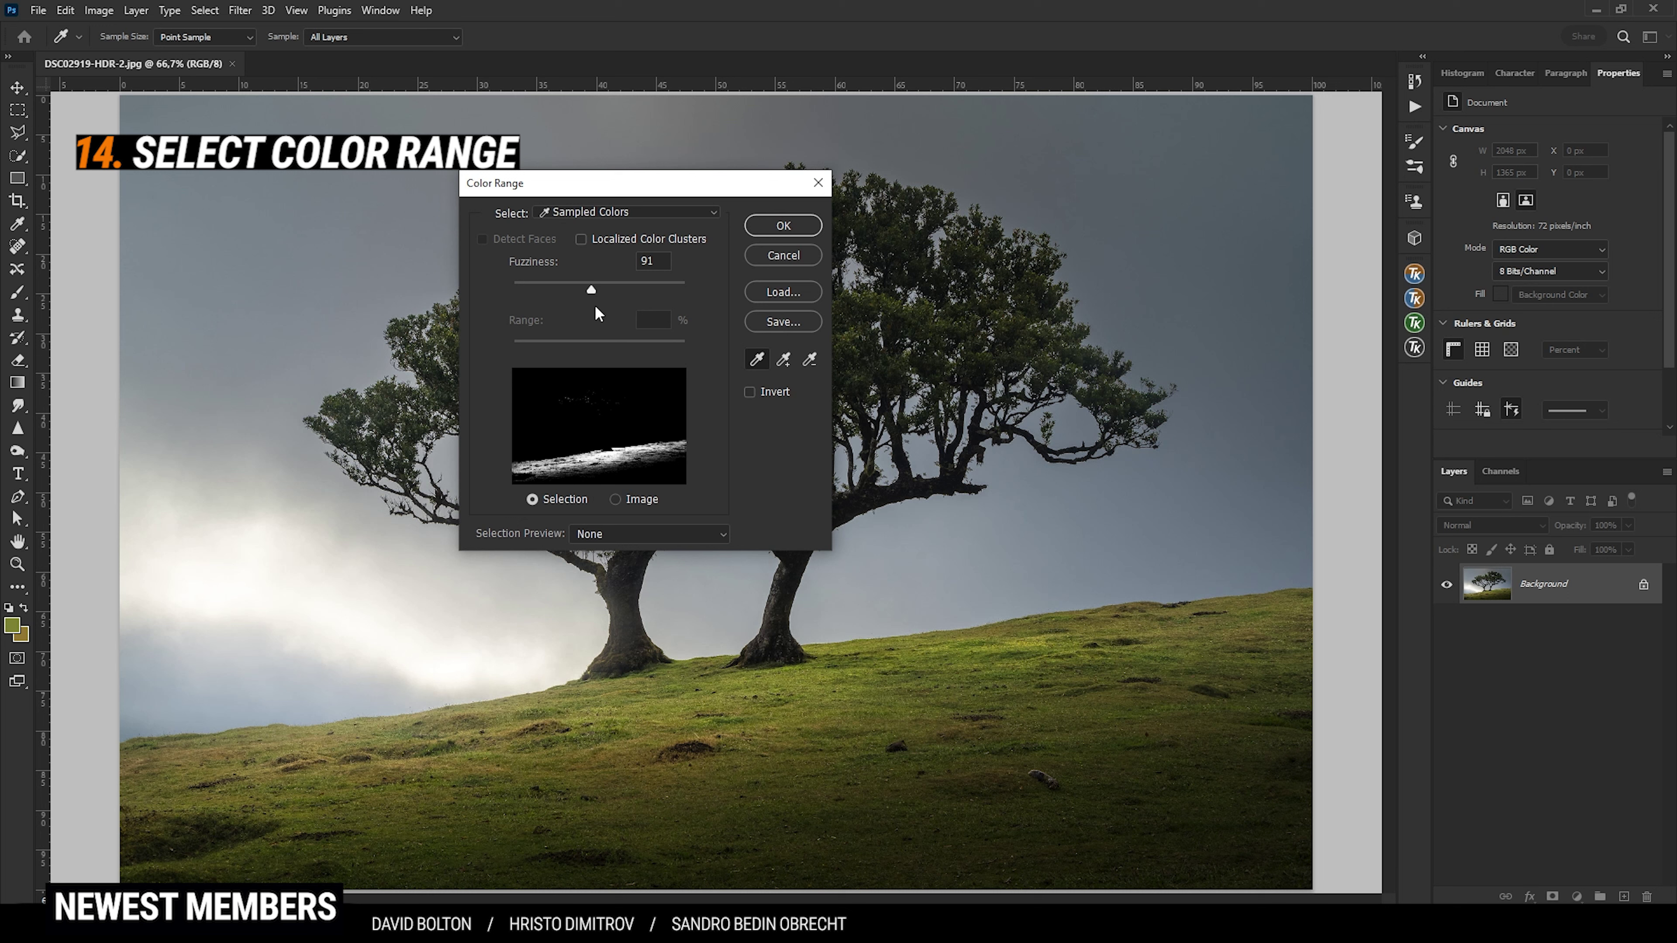
mouse_move(593, 292)
mouse_down()
mouse_move(649, 292)
mouse_move(557, 286)
mouse_move(583, 289)
mouse_up()
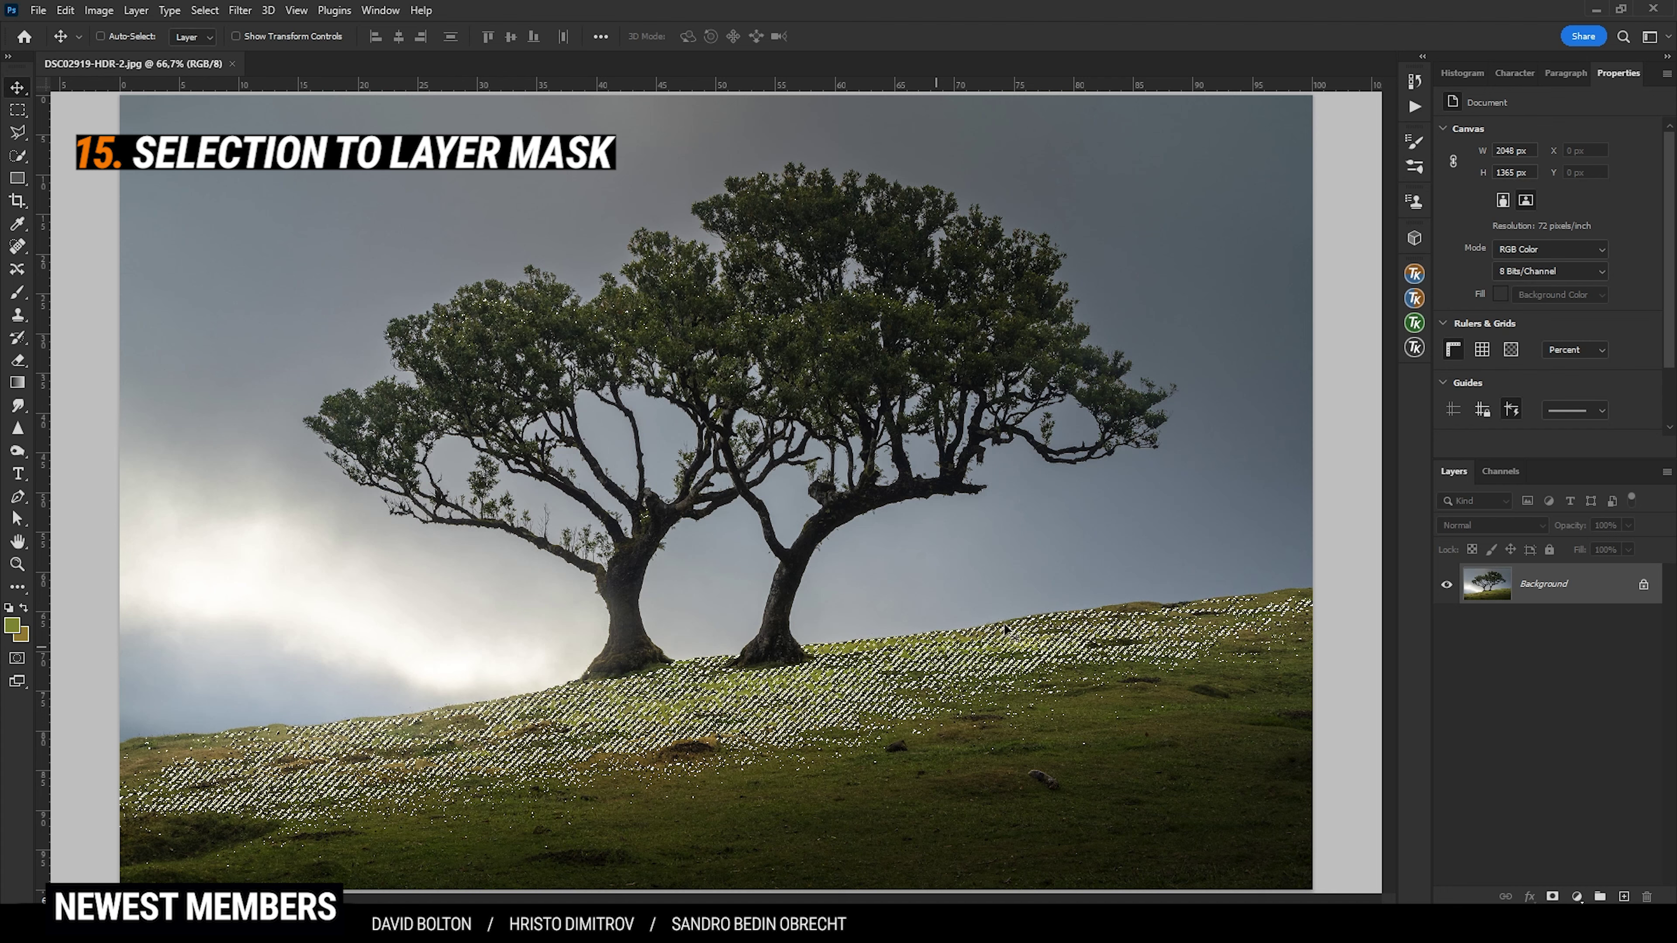
- Add a grass-masked Brightness/Contrast layer, preview its mask, and raise Brightness to 55
click(1577, 896)
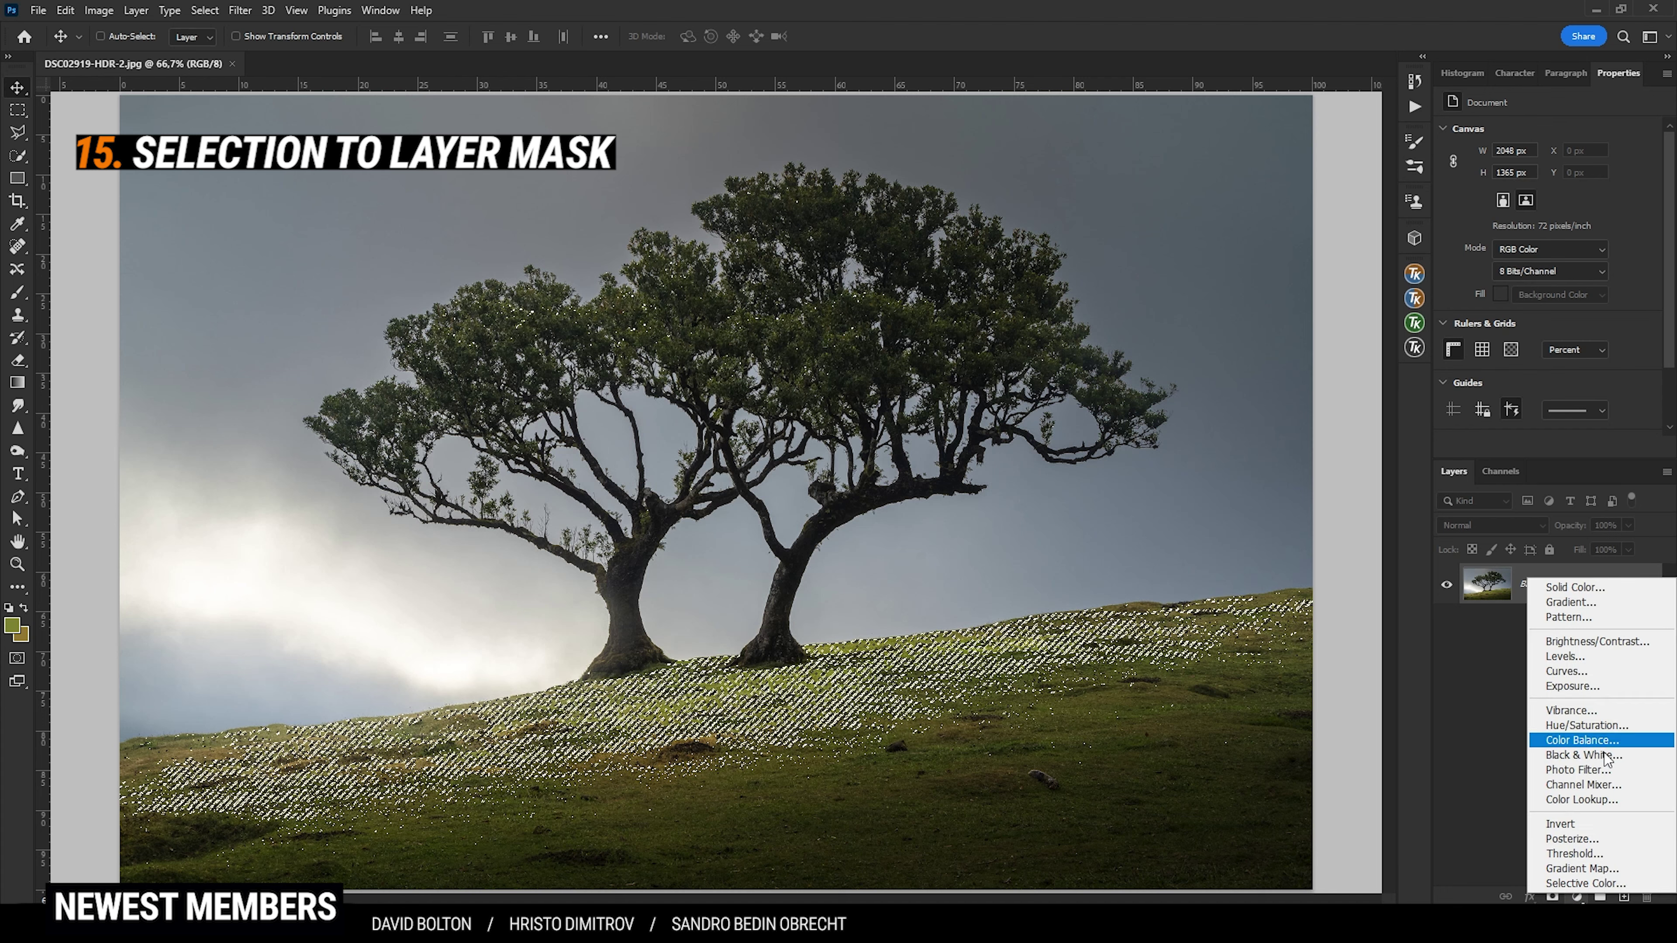
click(1598, 642)
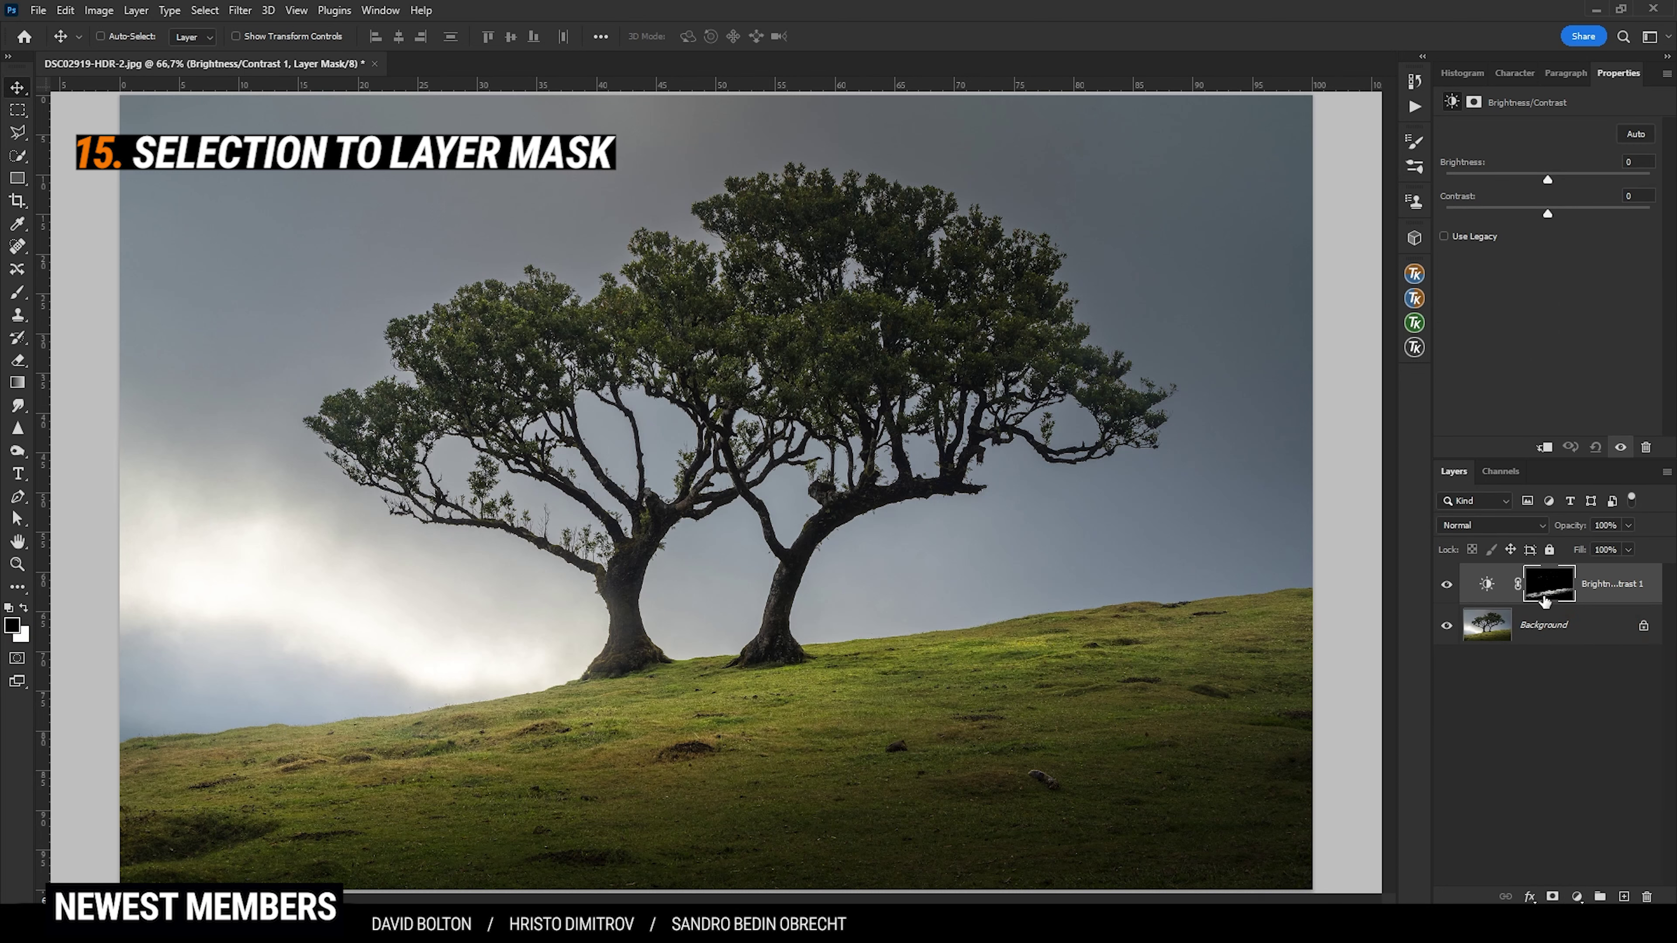
alt+click(1550, 591)
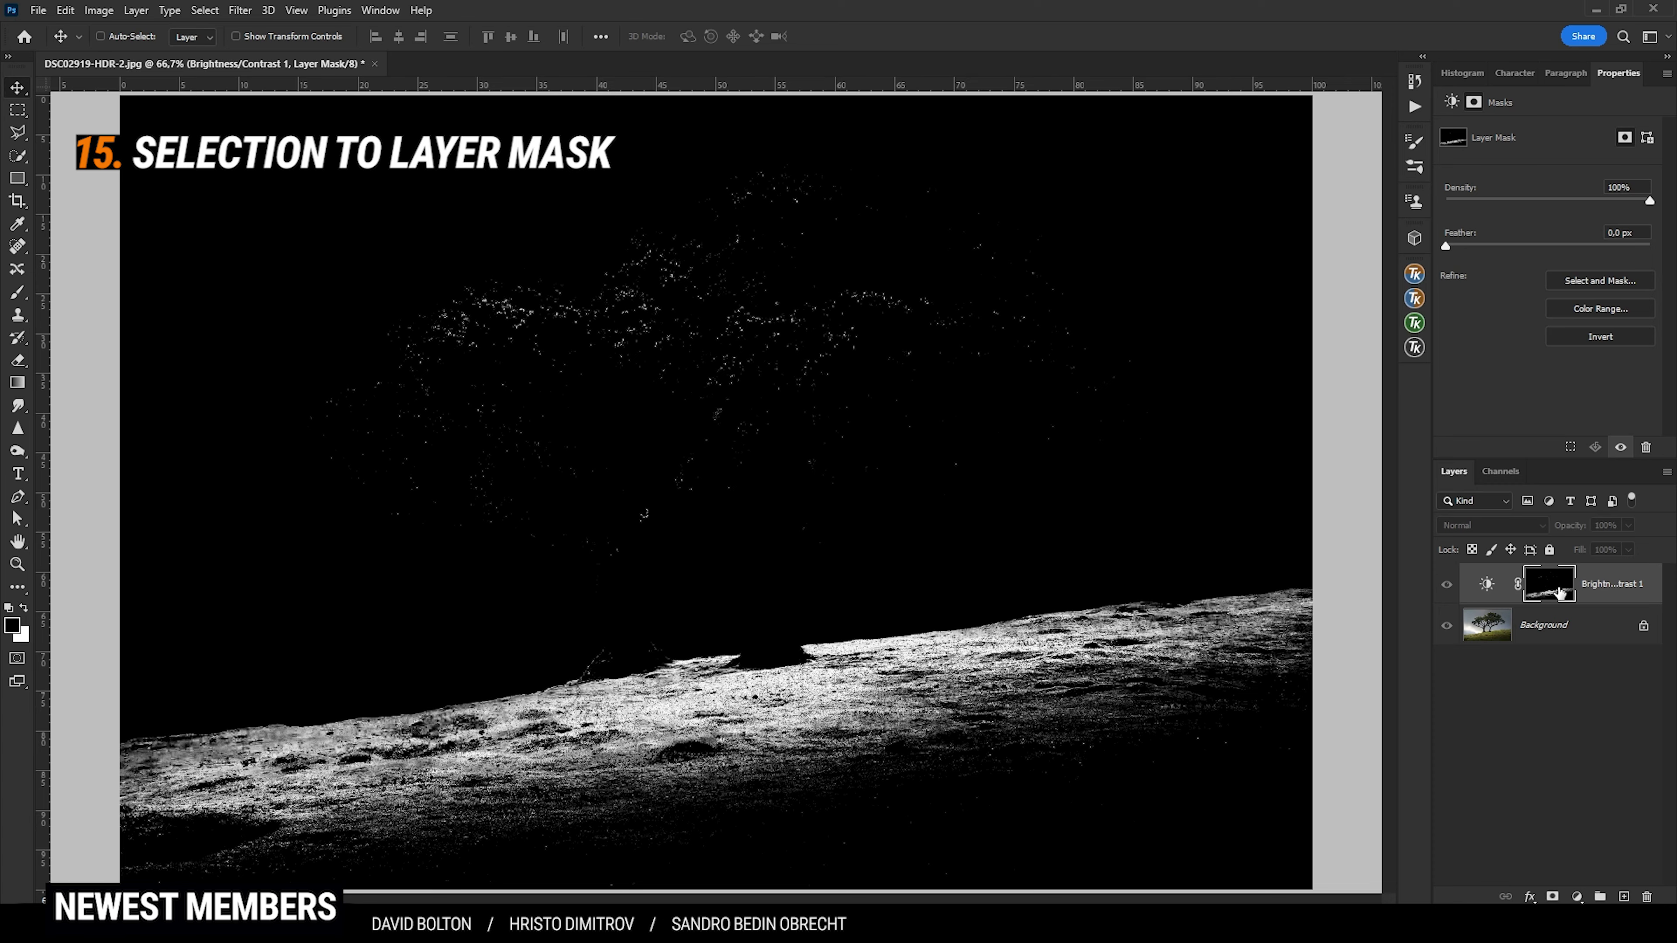
click(1487, 584)
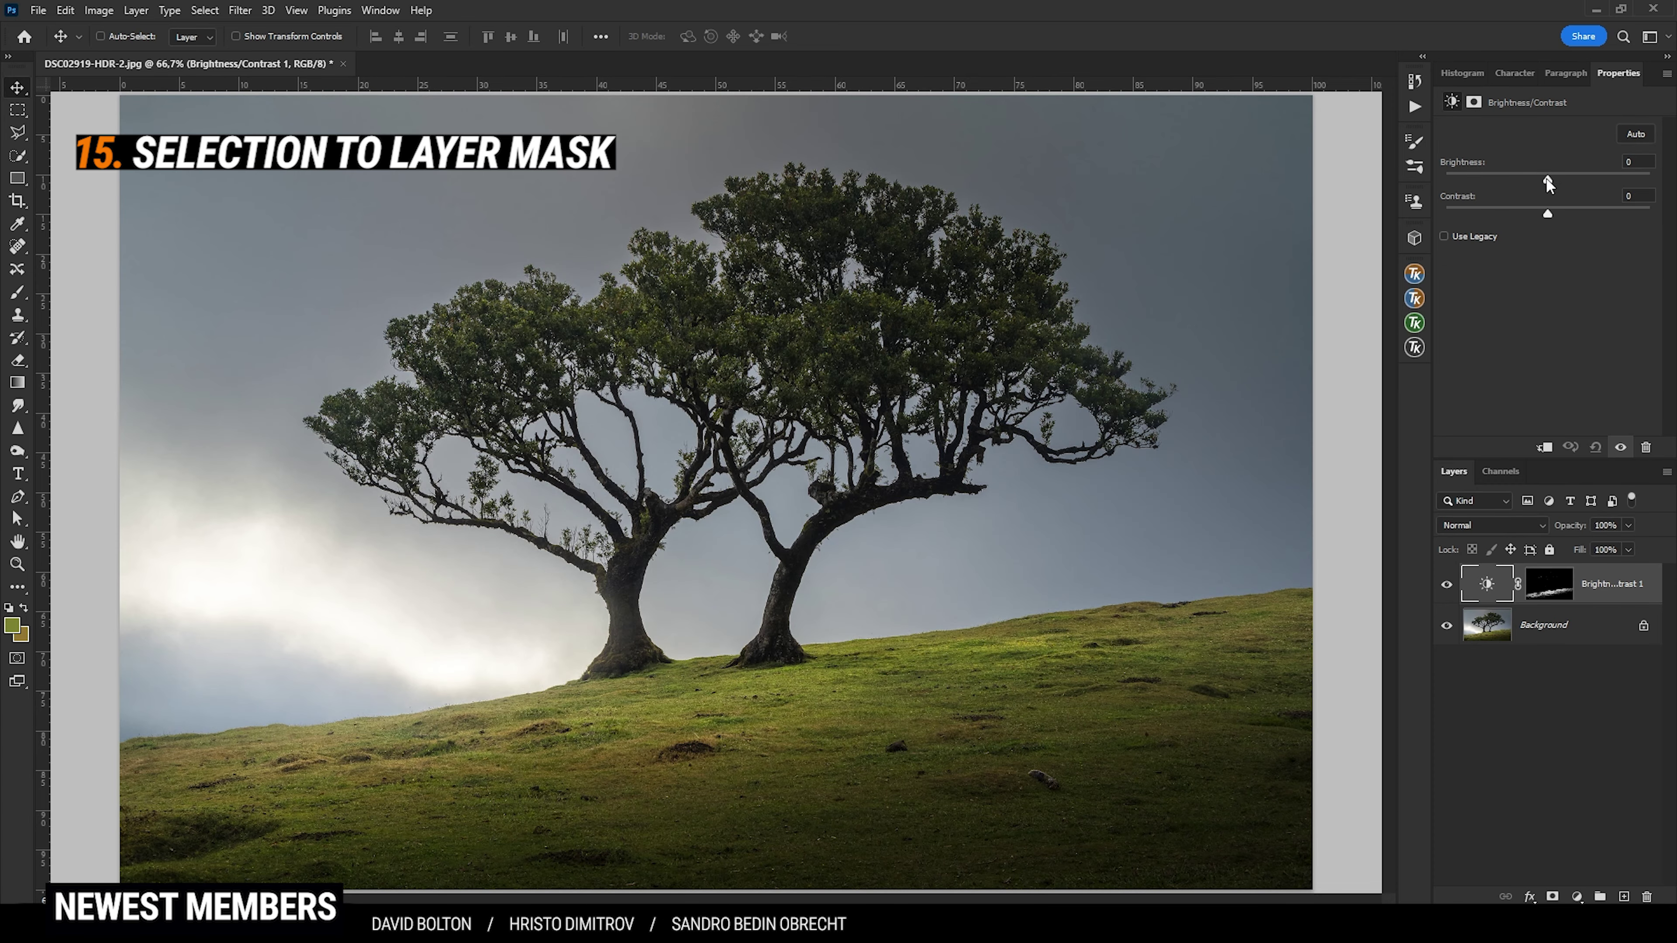
drag(1559, 180, 1584, 180)
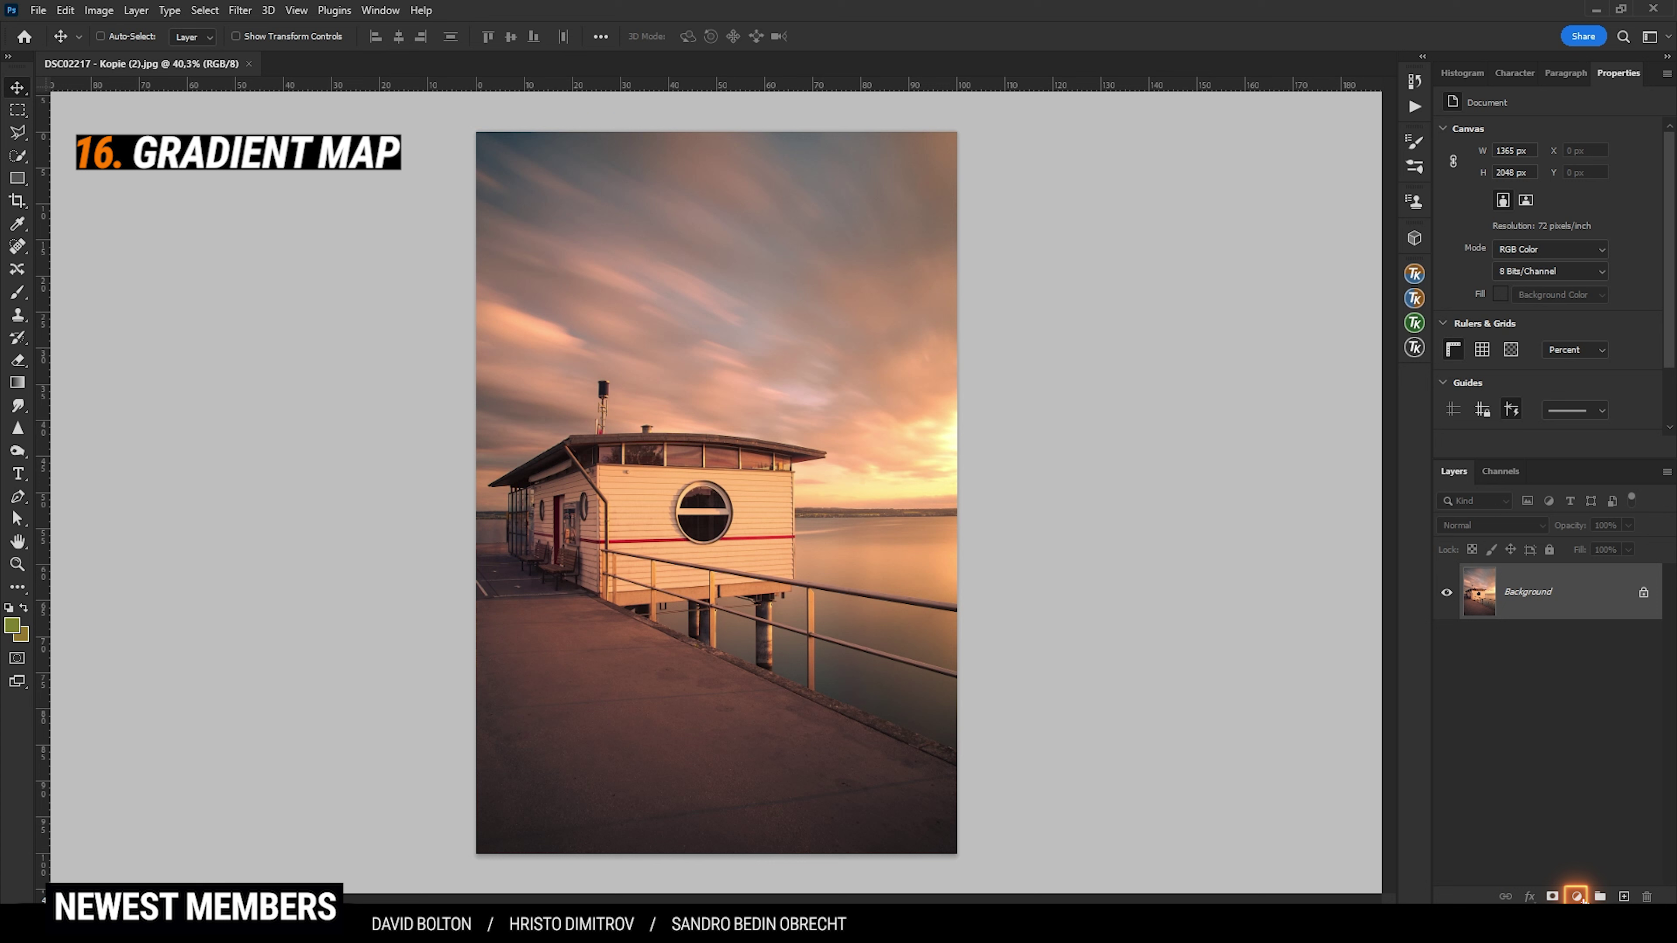
- Add a Gradient Map layer in Overlay blend mode at 17% opacity and open its gradient
click(1578, 898)
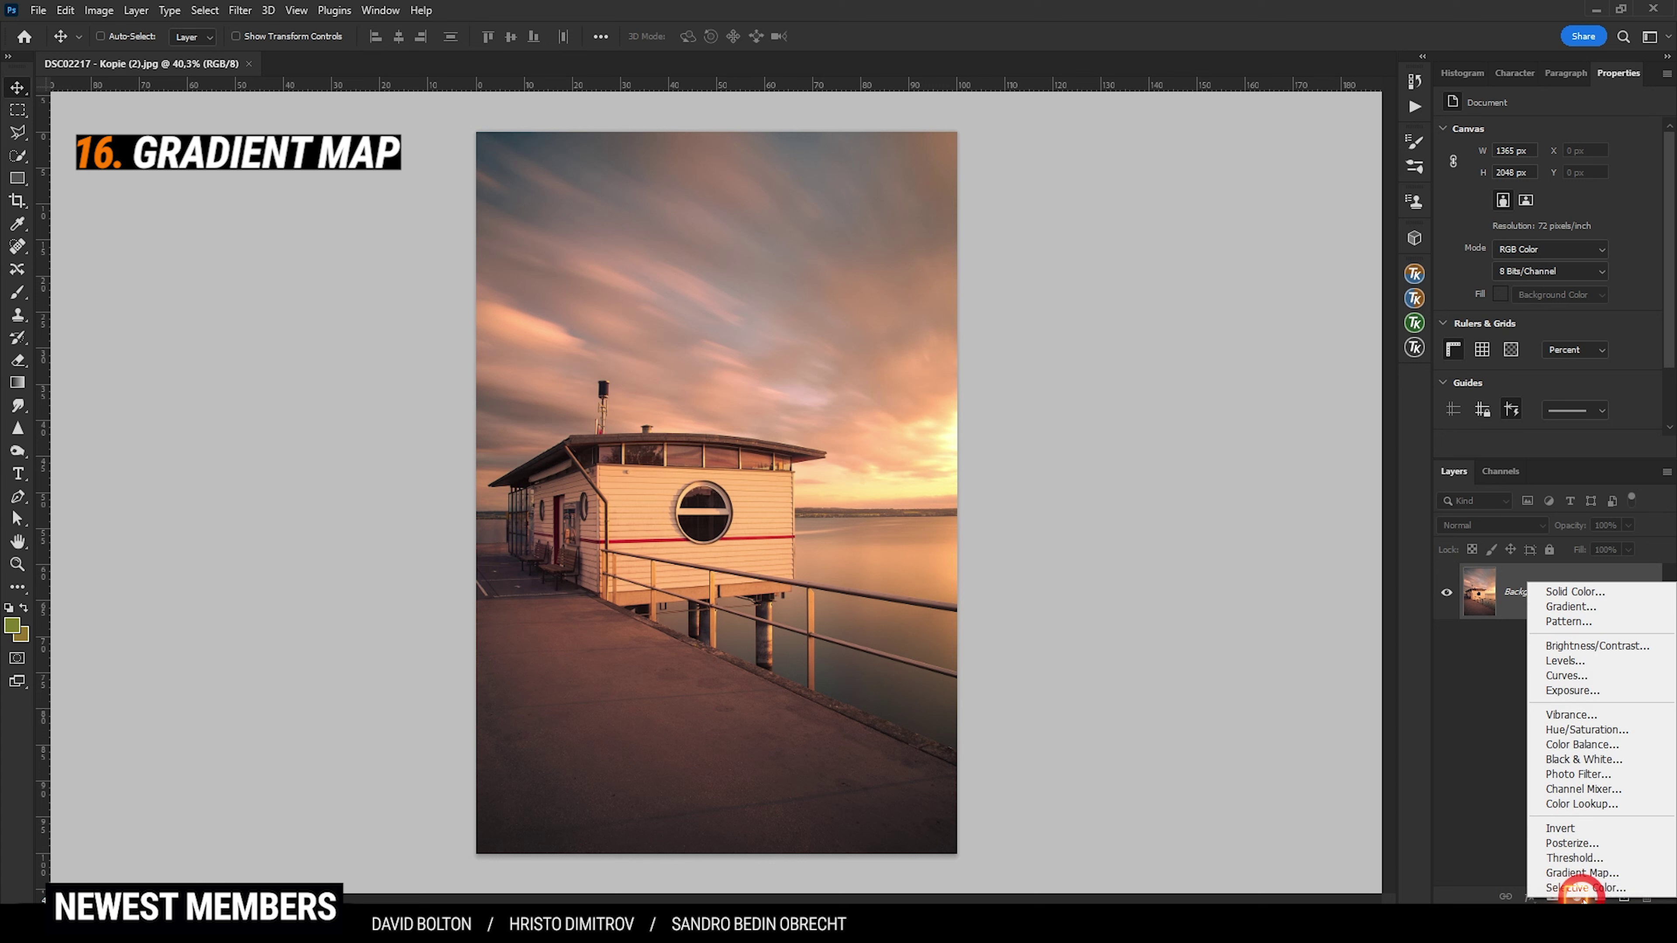
click(1598, 876)
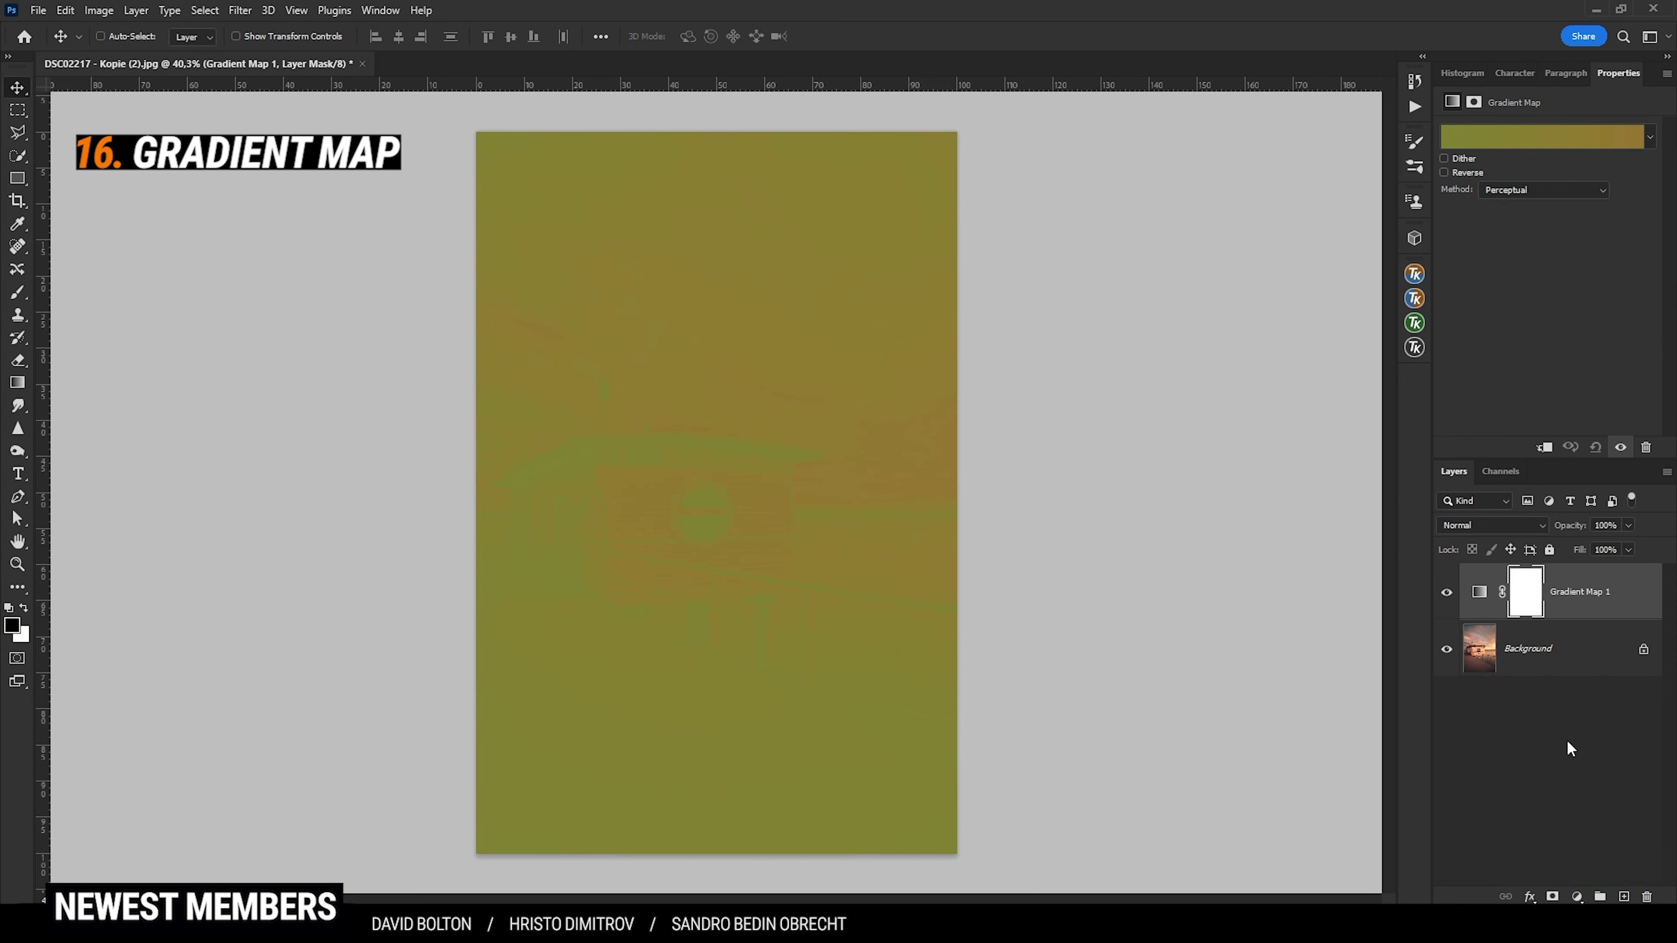
click(1478, 591)
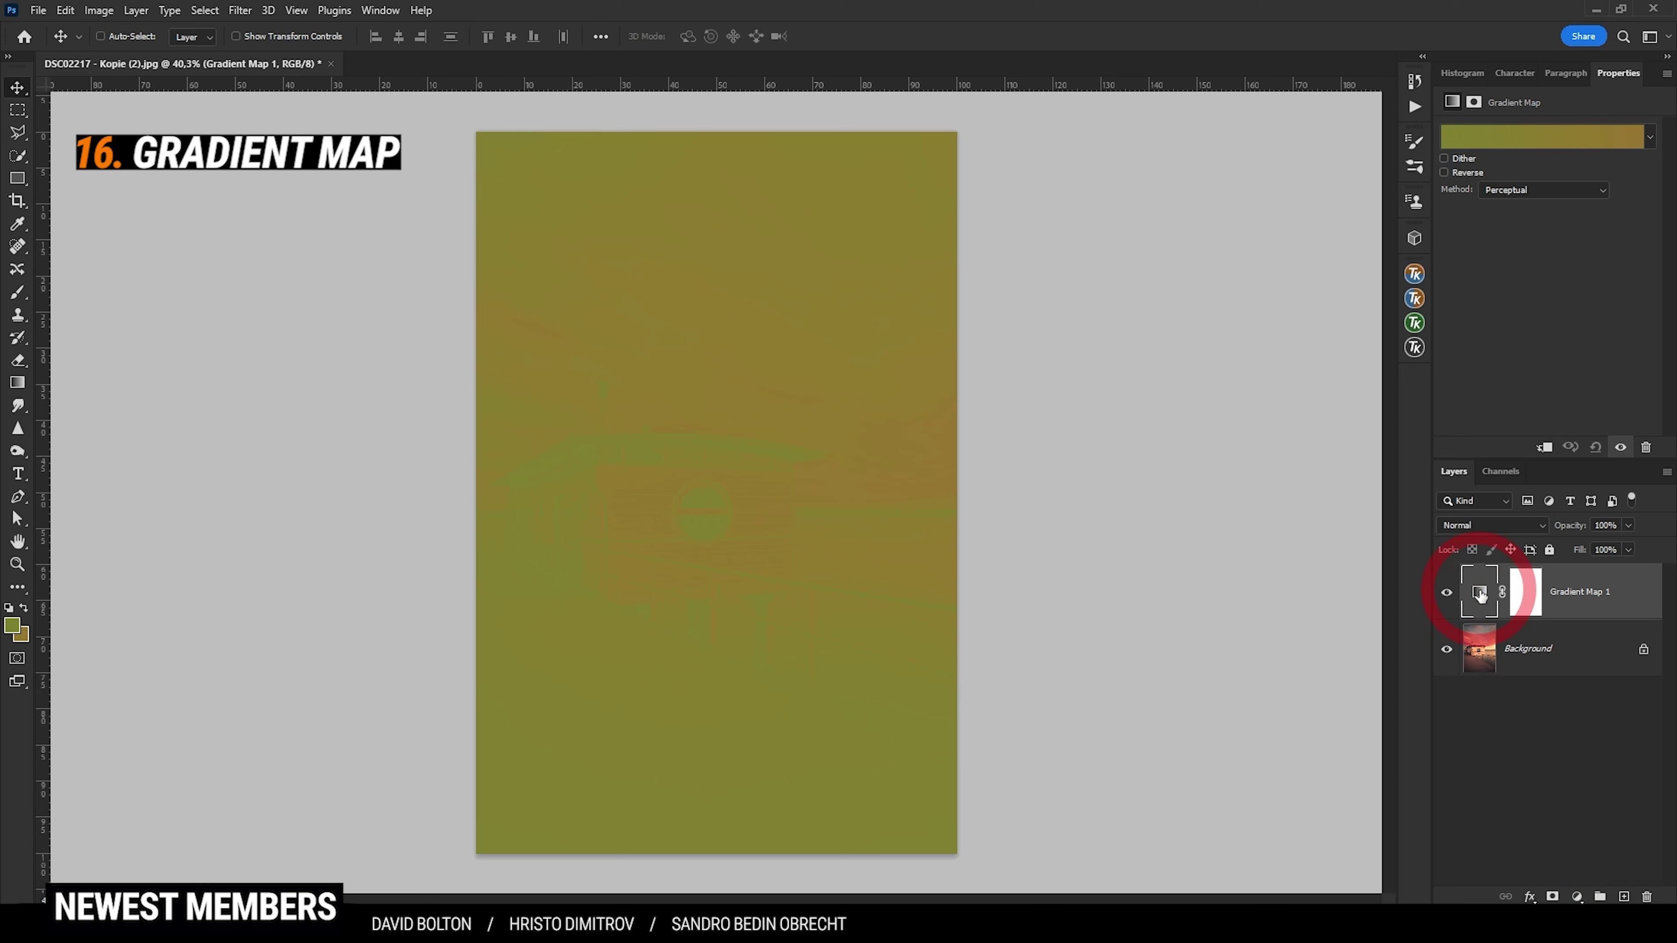
click(1500, 525)
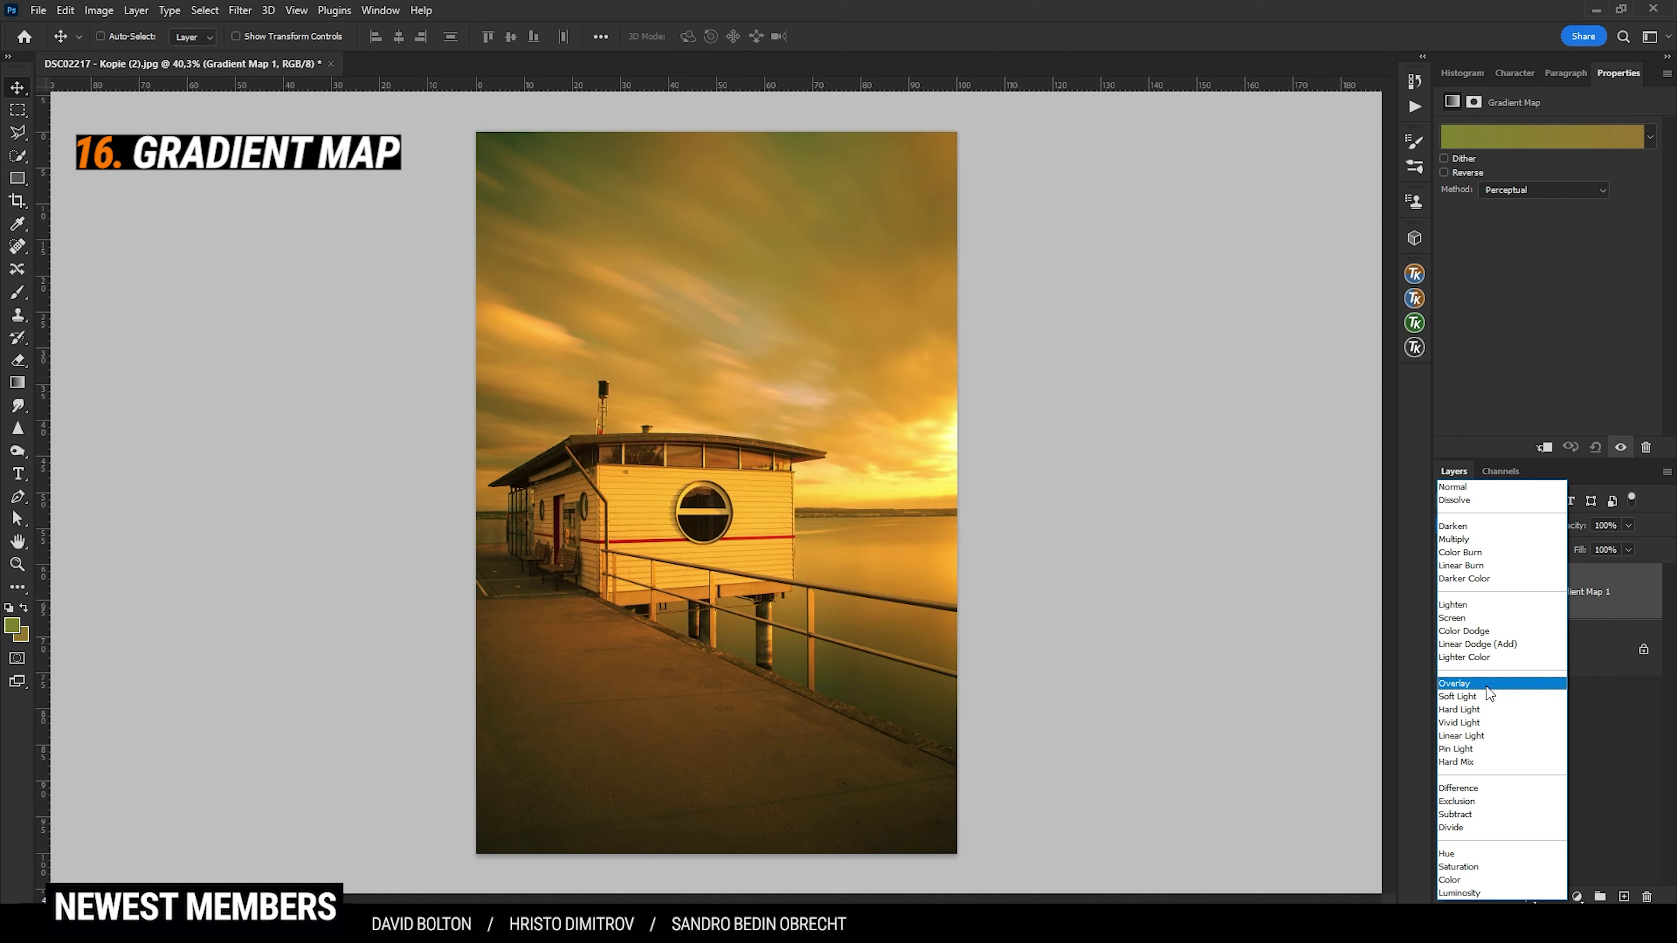
click(1486, 688)
click(1630, 525)
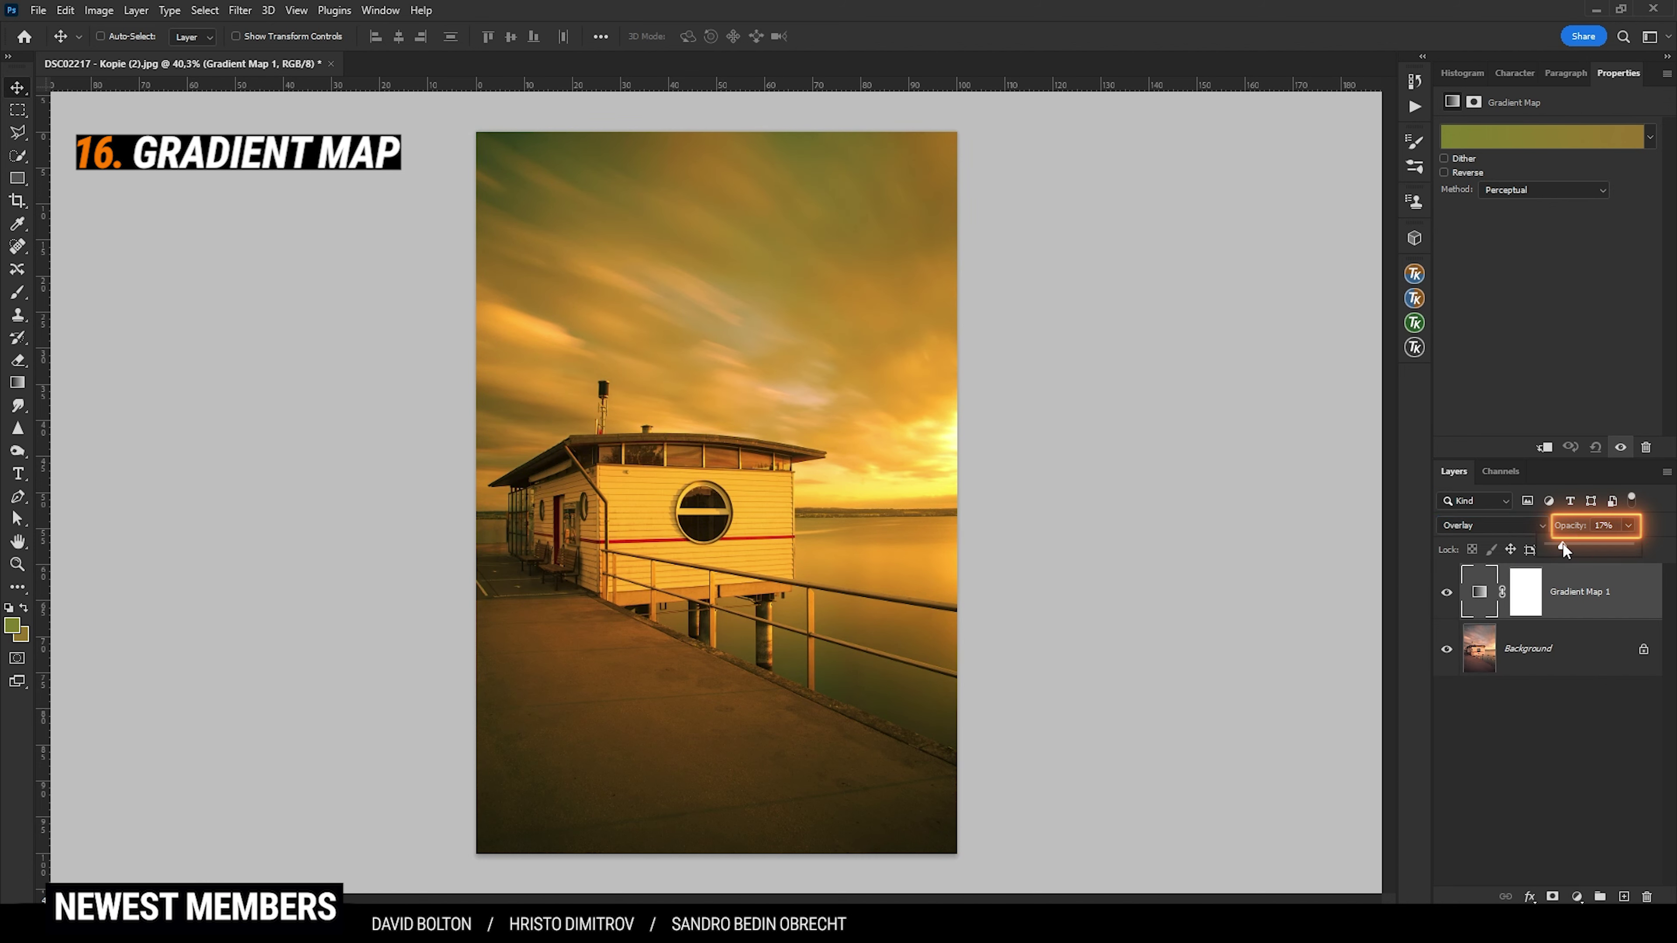
click(1477, 606)
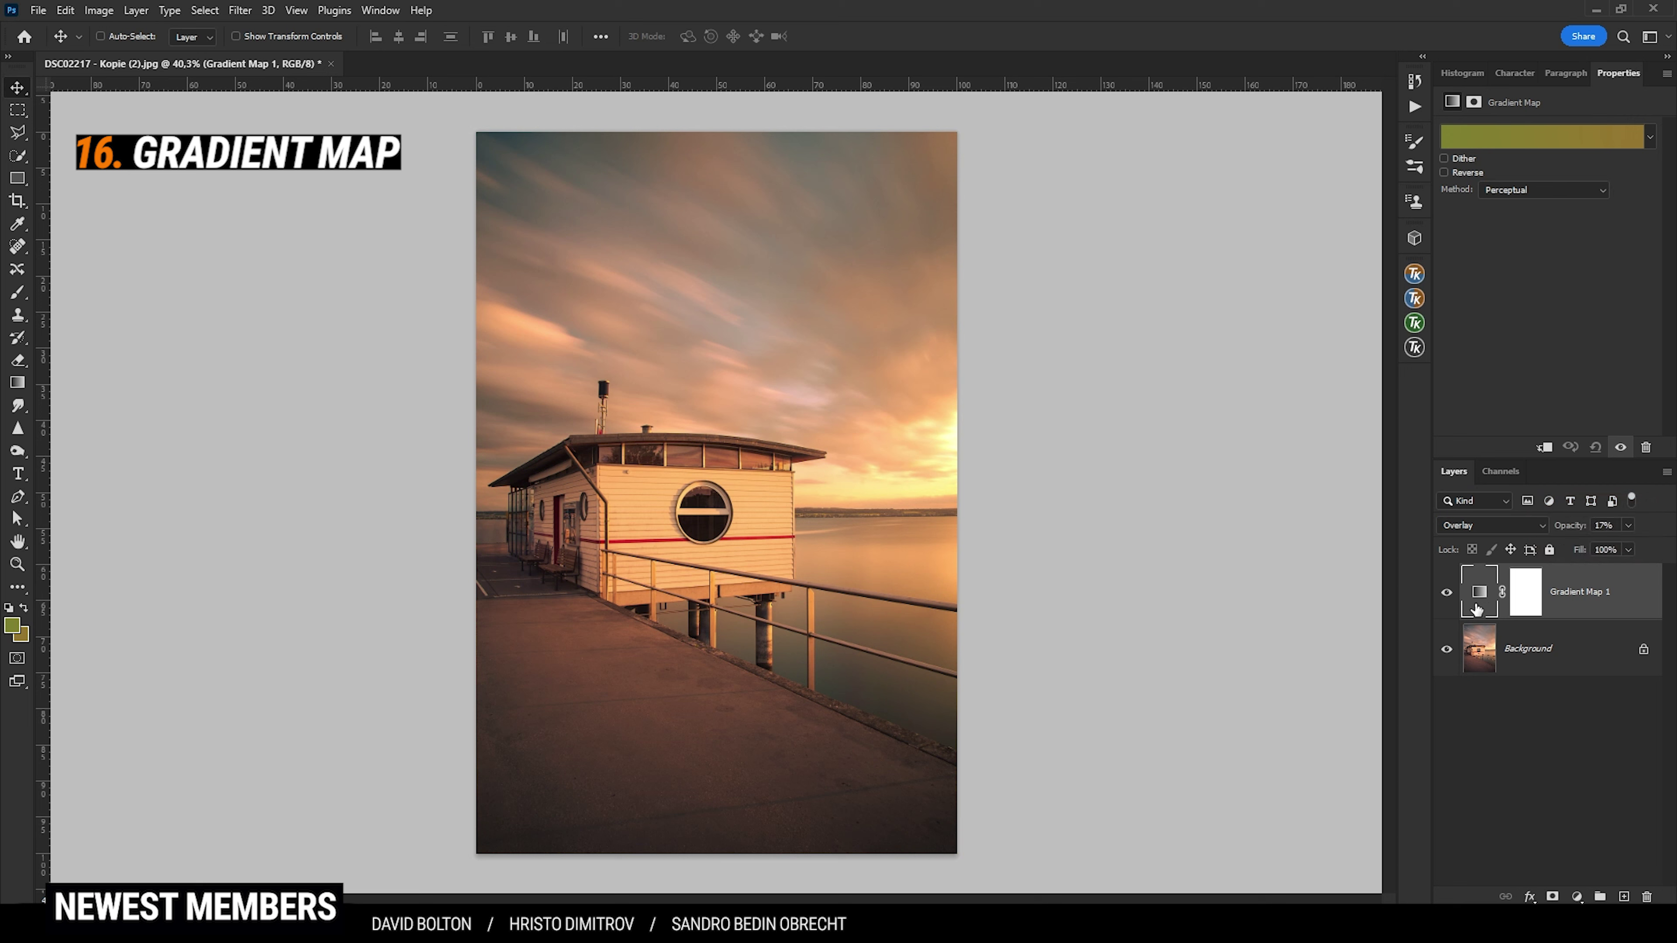
click(1521, 138)
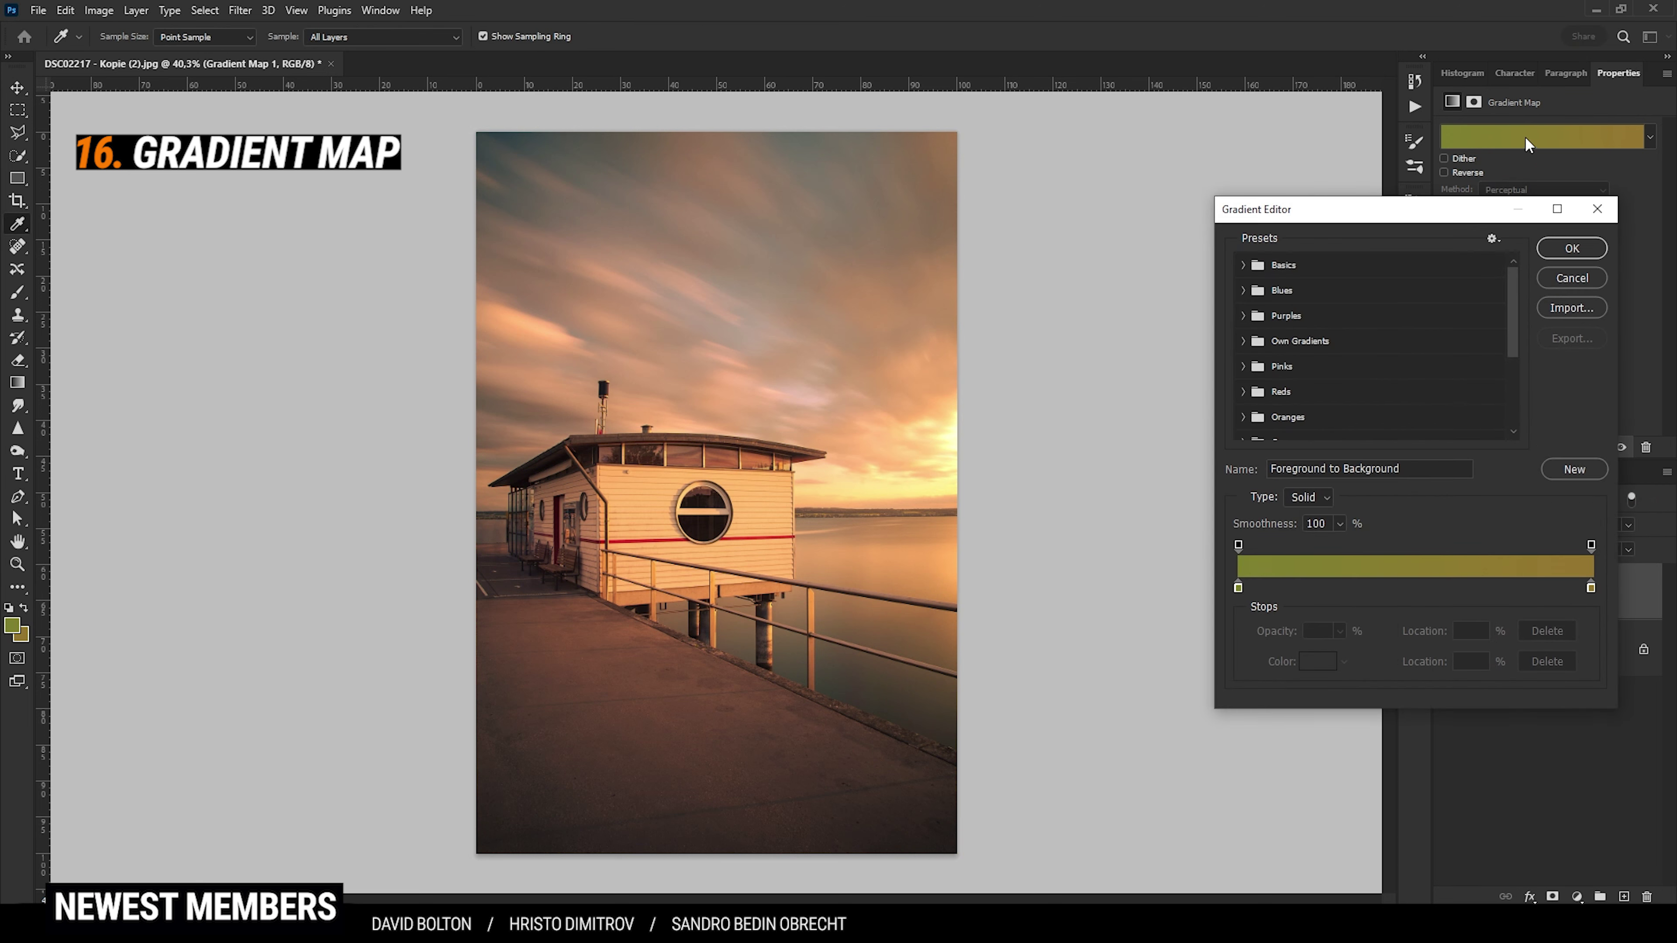
- Set the gradient's left stop to dark navy and its right stop to orange ff9946
double_click(1237, 589)
drag(1426, 482, 1428, 464)
drag(1326, 534, 1310, 547)
click(1584, 374)
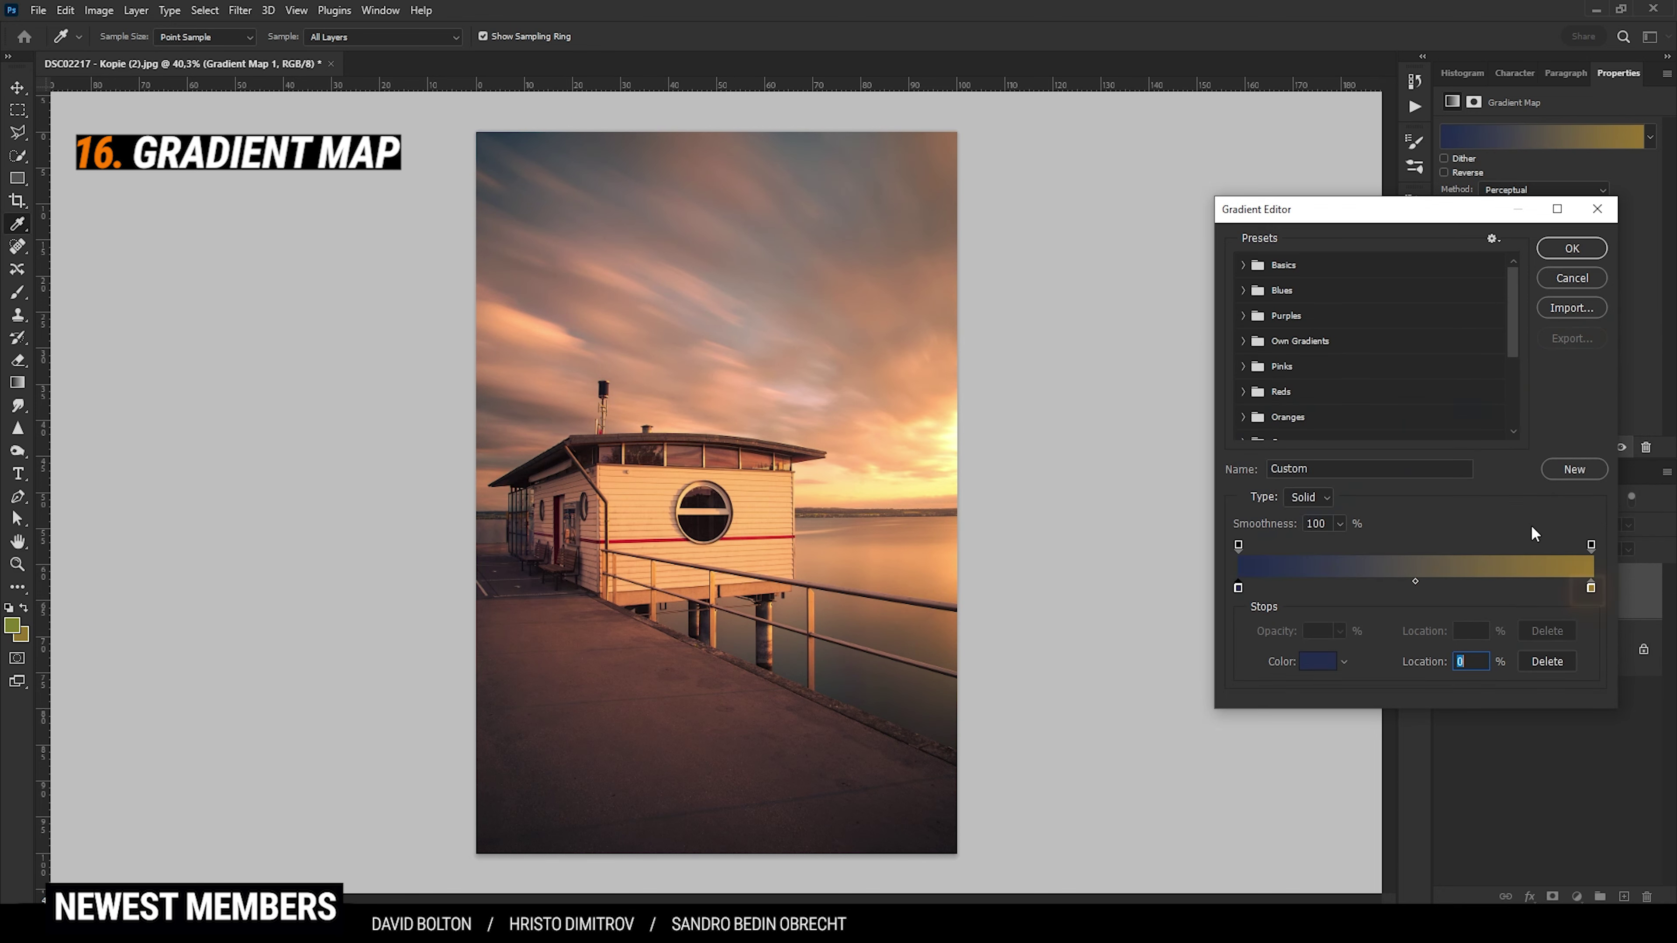
click(1590, 588)
double_click(1590, 588)
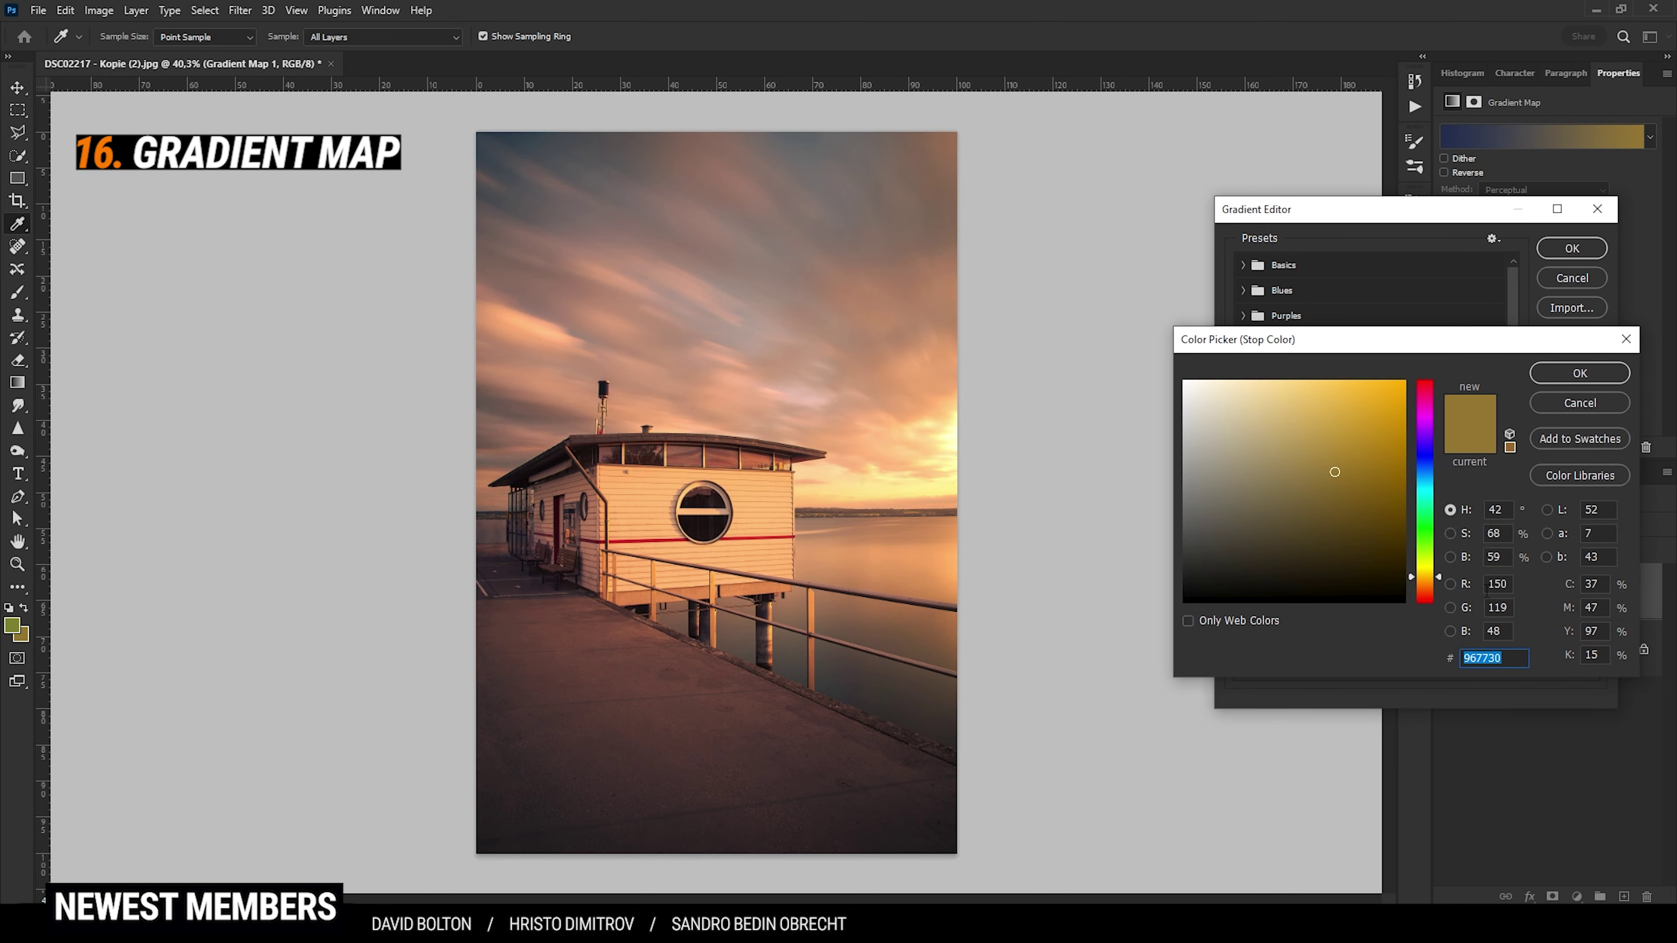
click(1424, 586)
drag(1337, 462, 1344, 381)
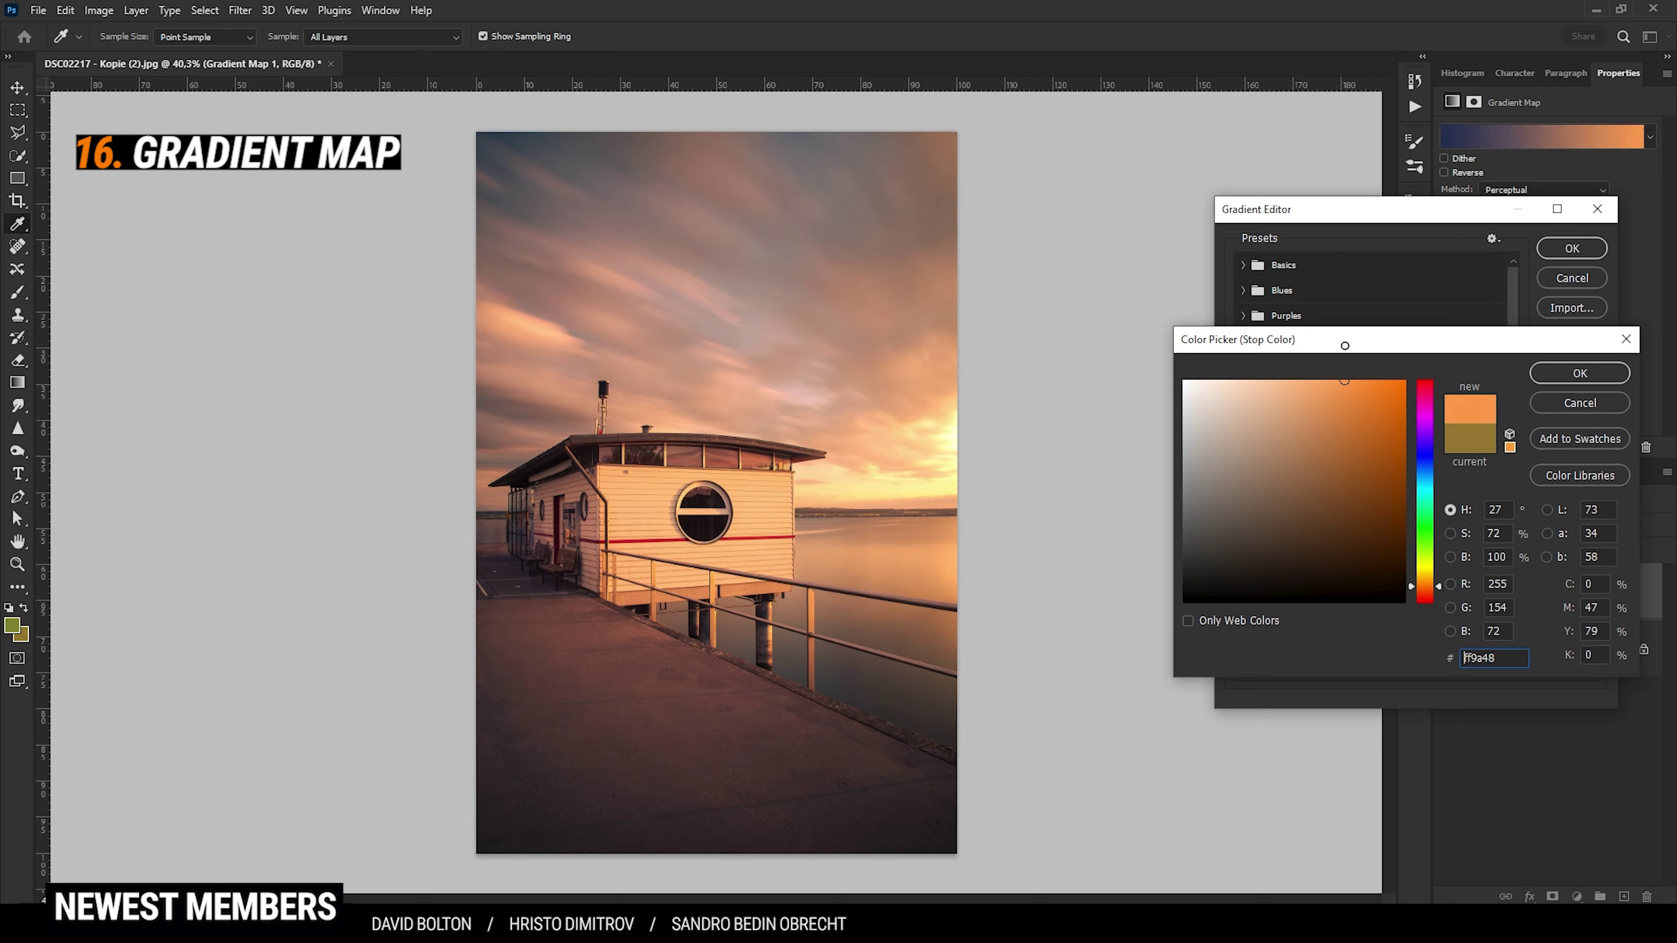
click(1561, 374)
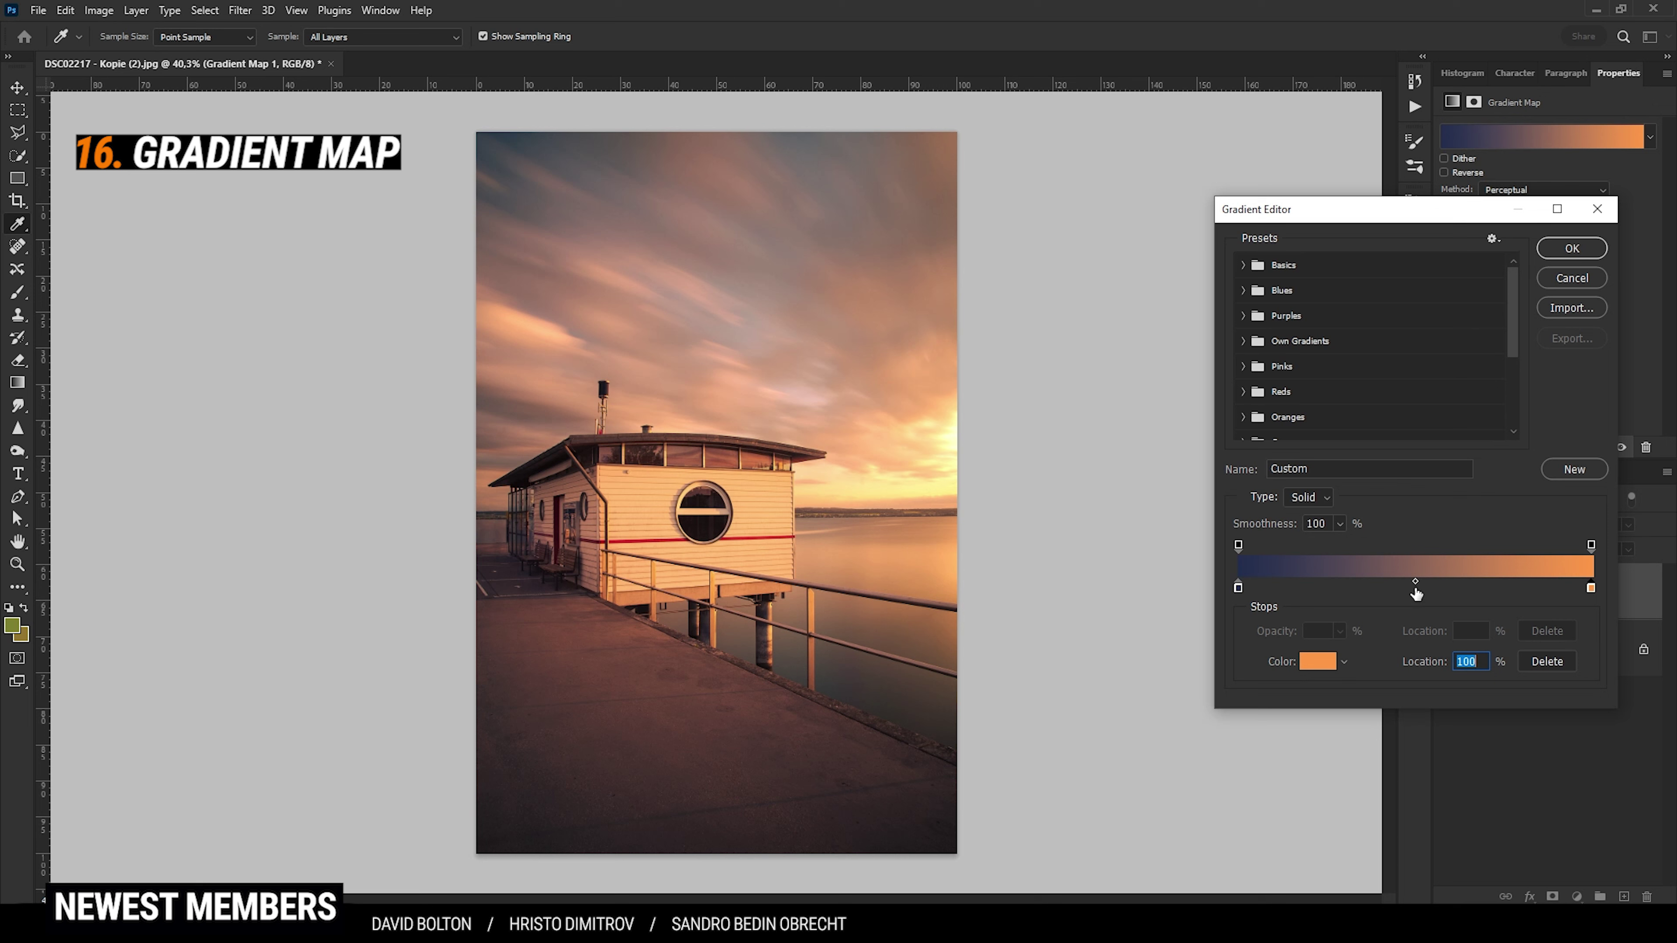
- Add a dark navy stop at 50%, apply the gradient, and toggle the layer to compare
click(1413, 588)
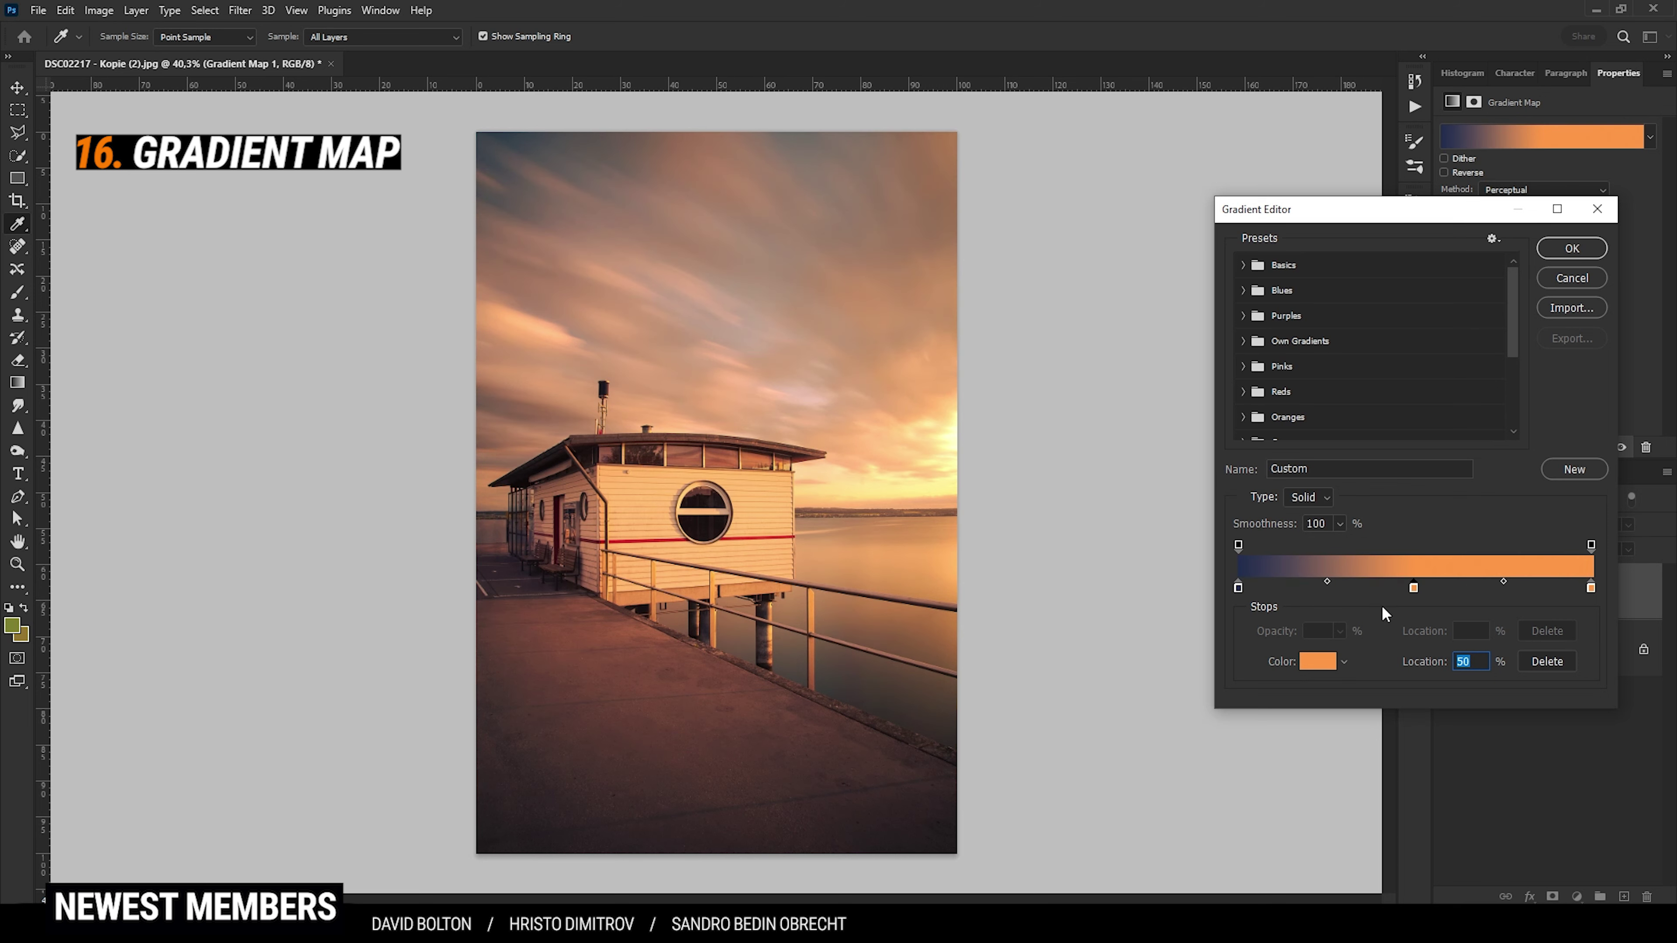
double_click(1414, 593)
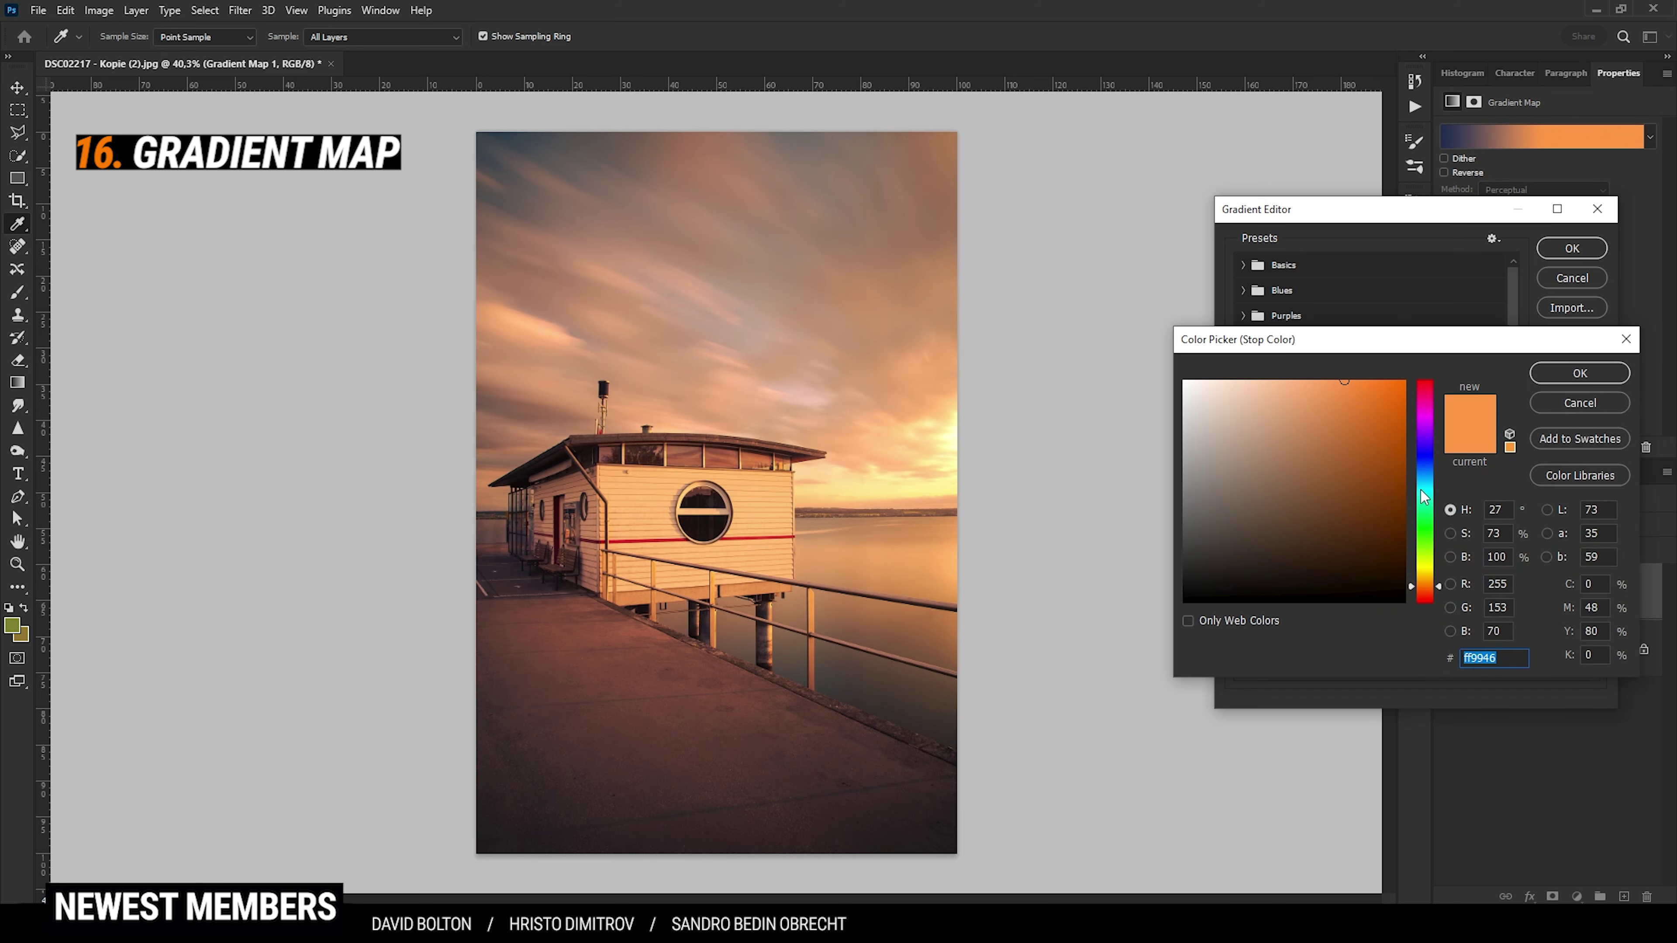
click(1430, 471)
mouse_move(1258, 503)
mouse_down()
mouse_move(1306, 543)
mouse_move(1306, 565)
mouse_up()
click(1571, 375)
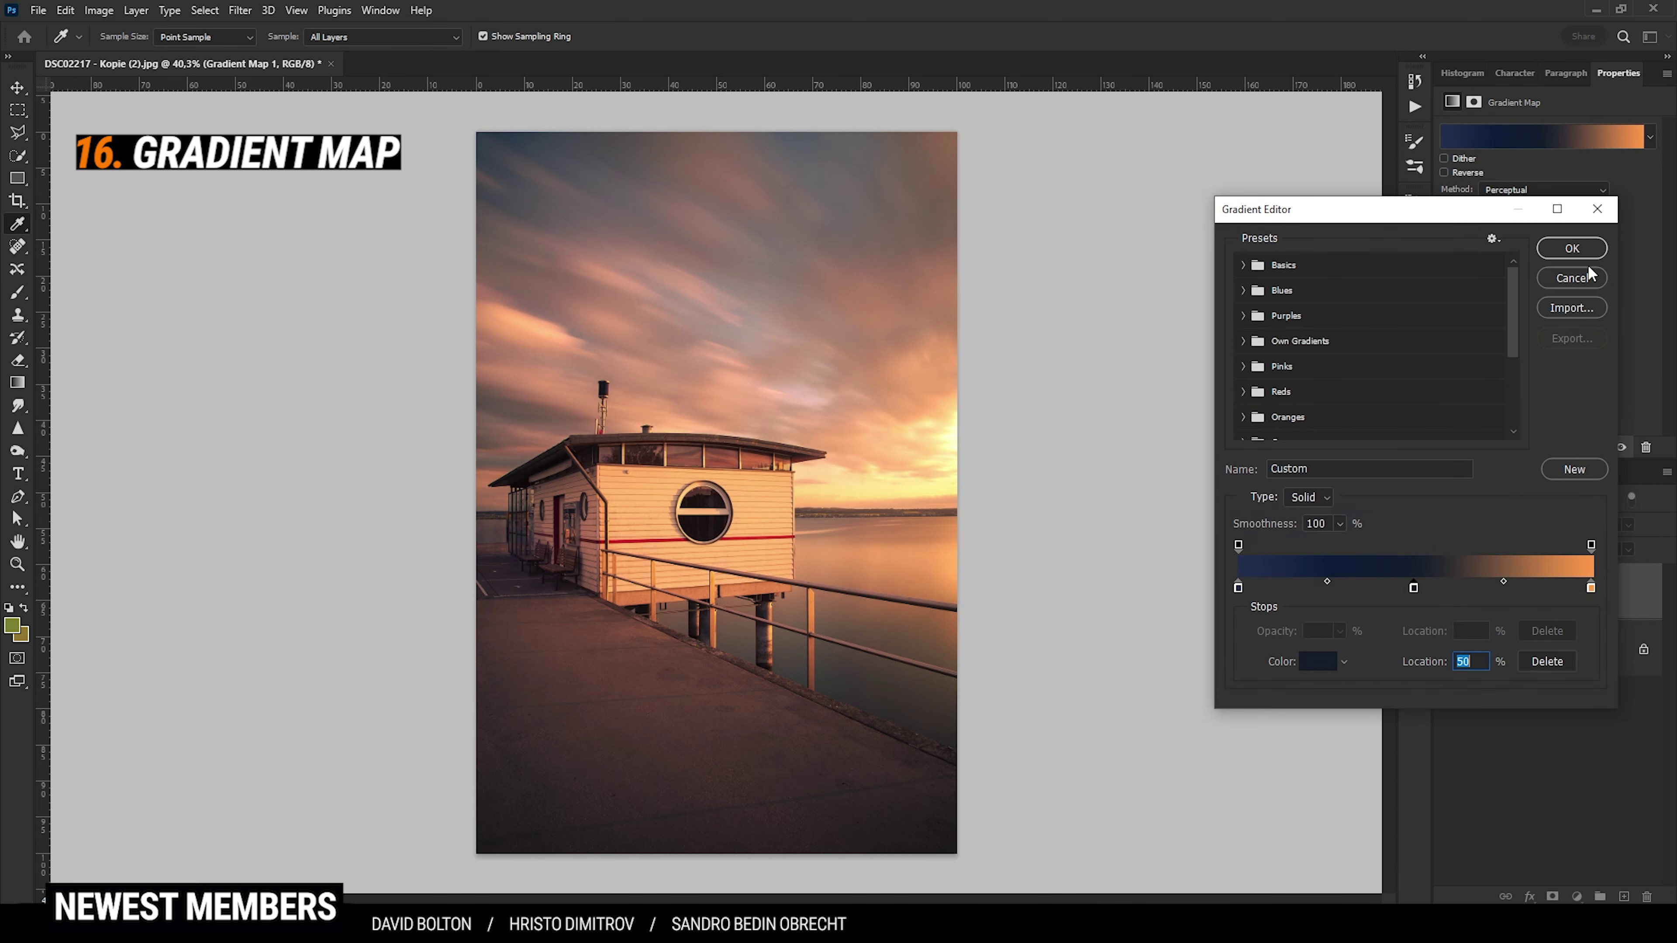
click(1596, 255)
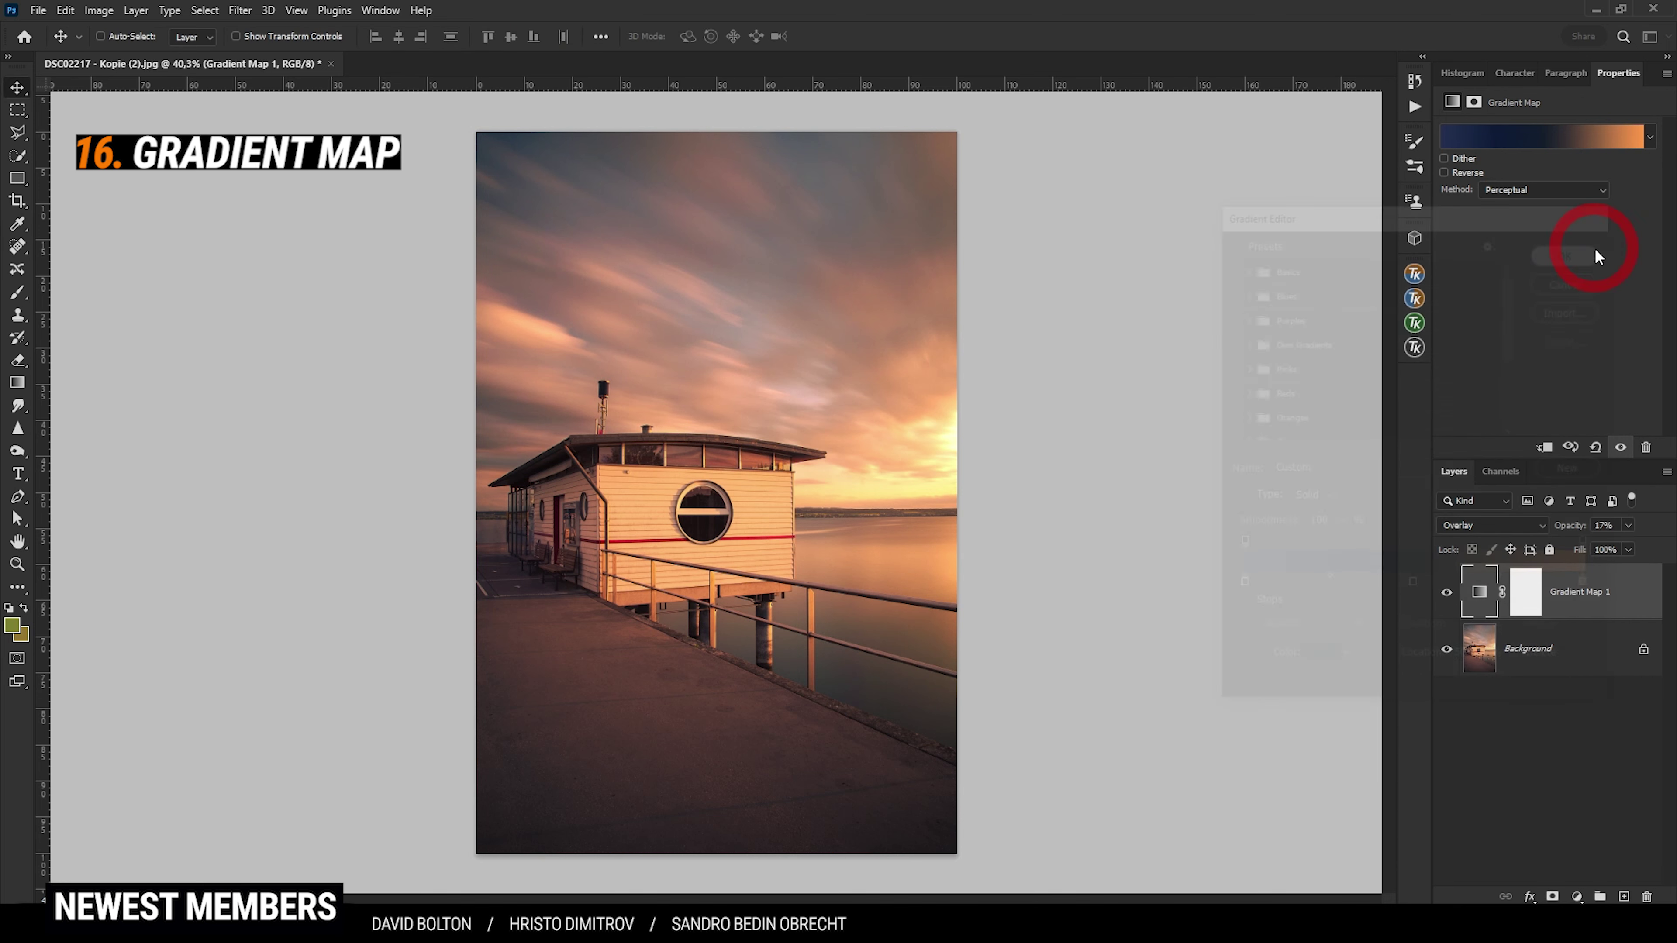
click(1446, 593)
click(1447, 593)
click(1447, 592)
click(1447, 592)
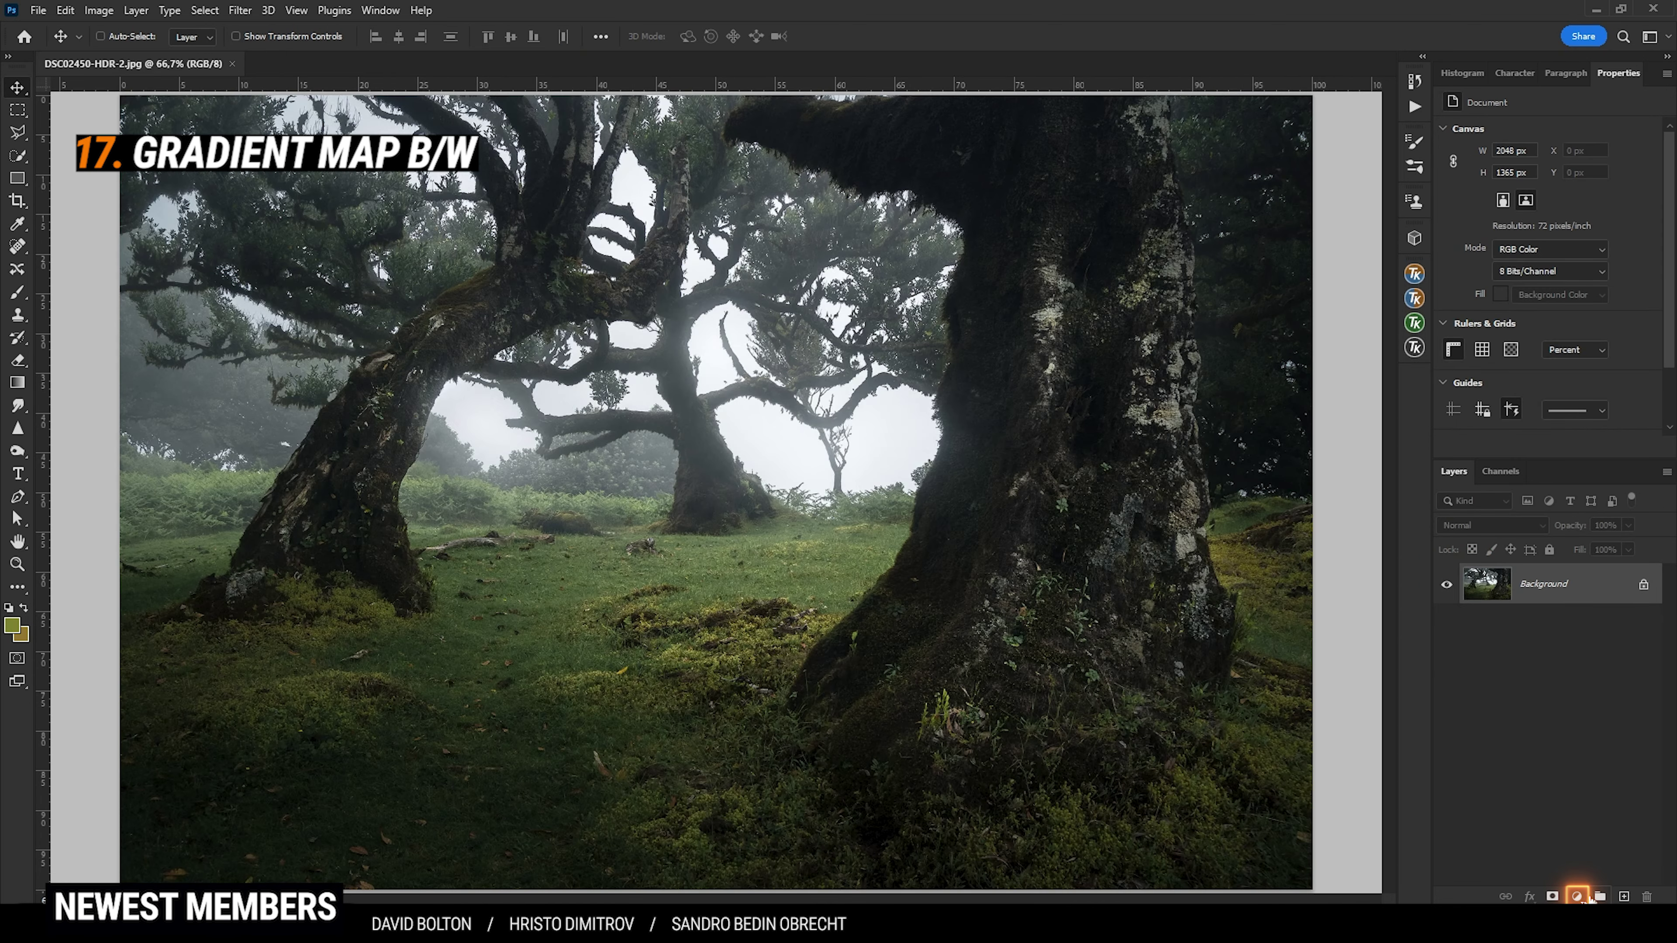
- Add a Gradient Map with the Basics black-to-white preset to make the forest monochrome
click(1577, 897)
click(1597, 871)
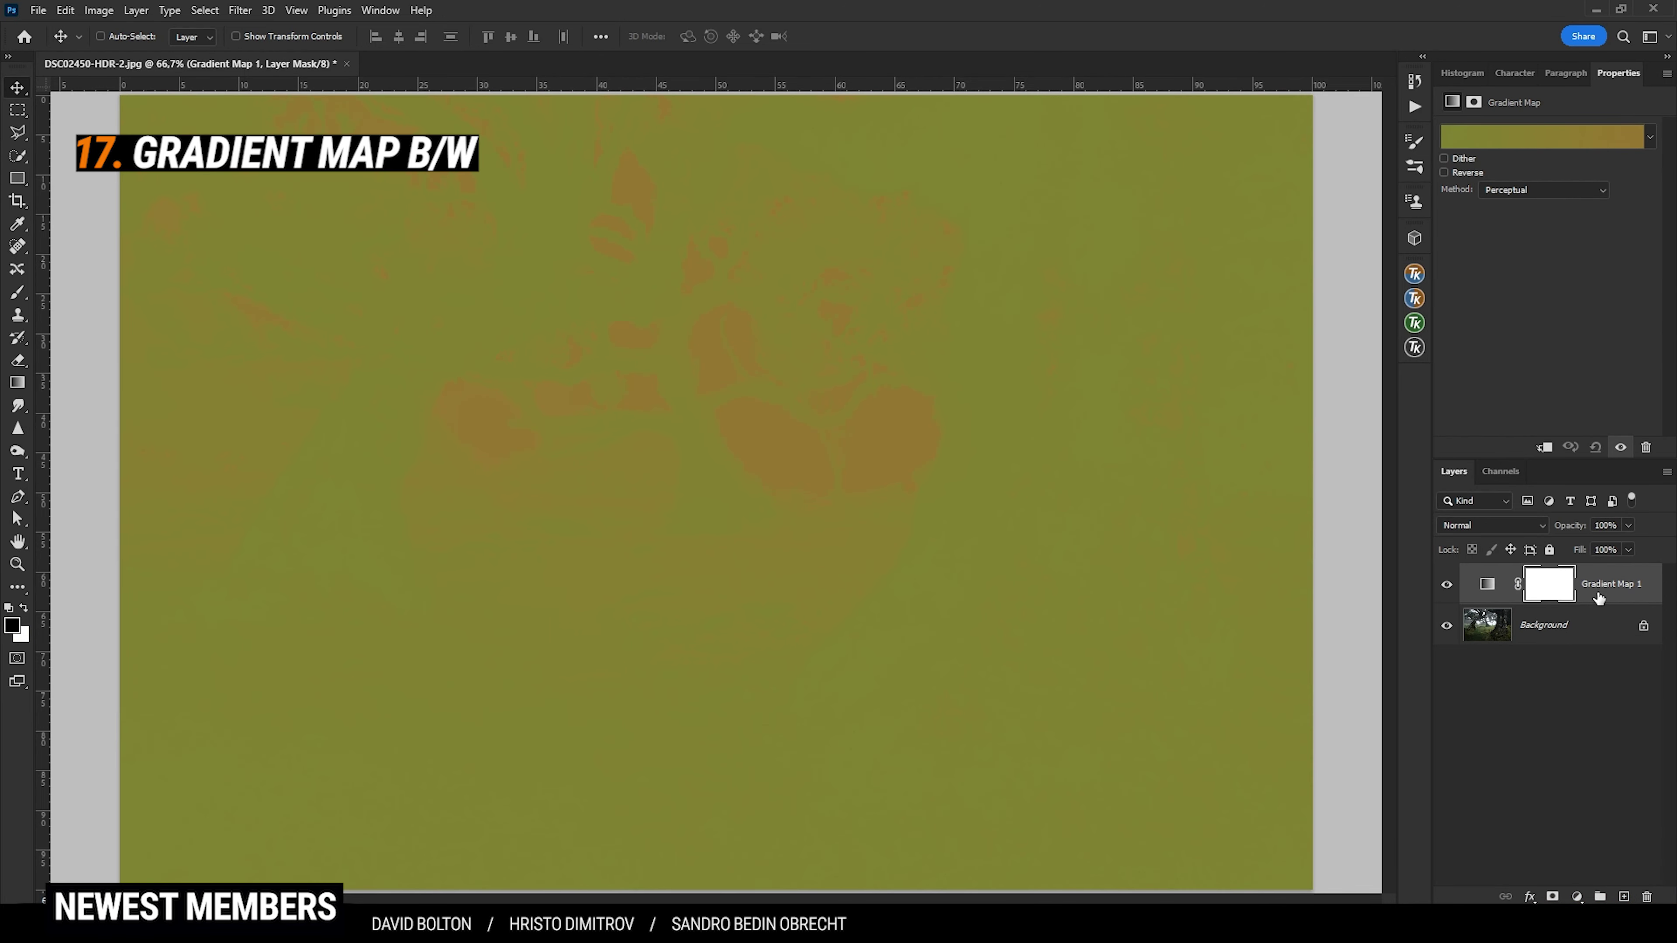
click(1650, 138)
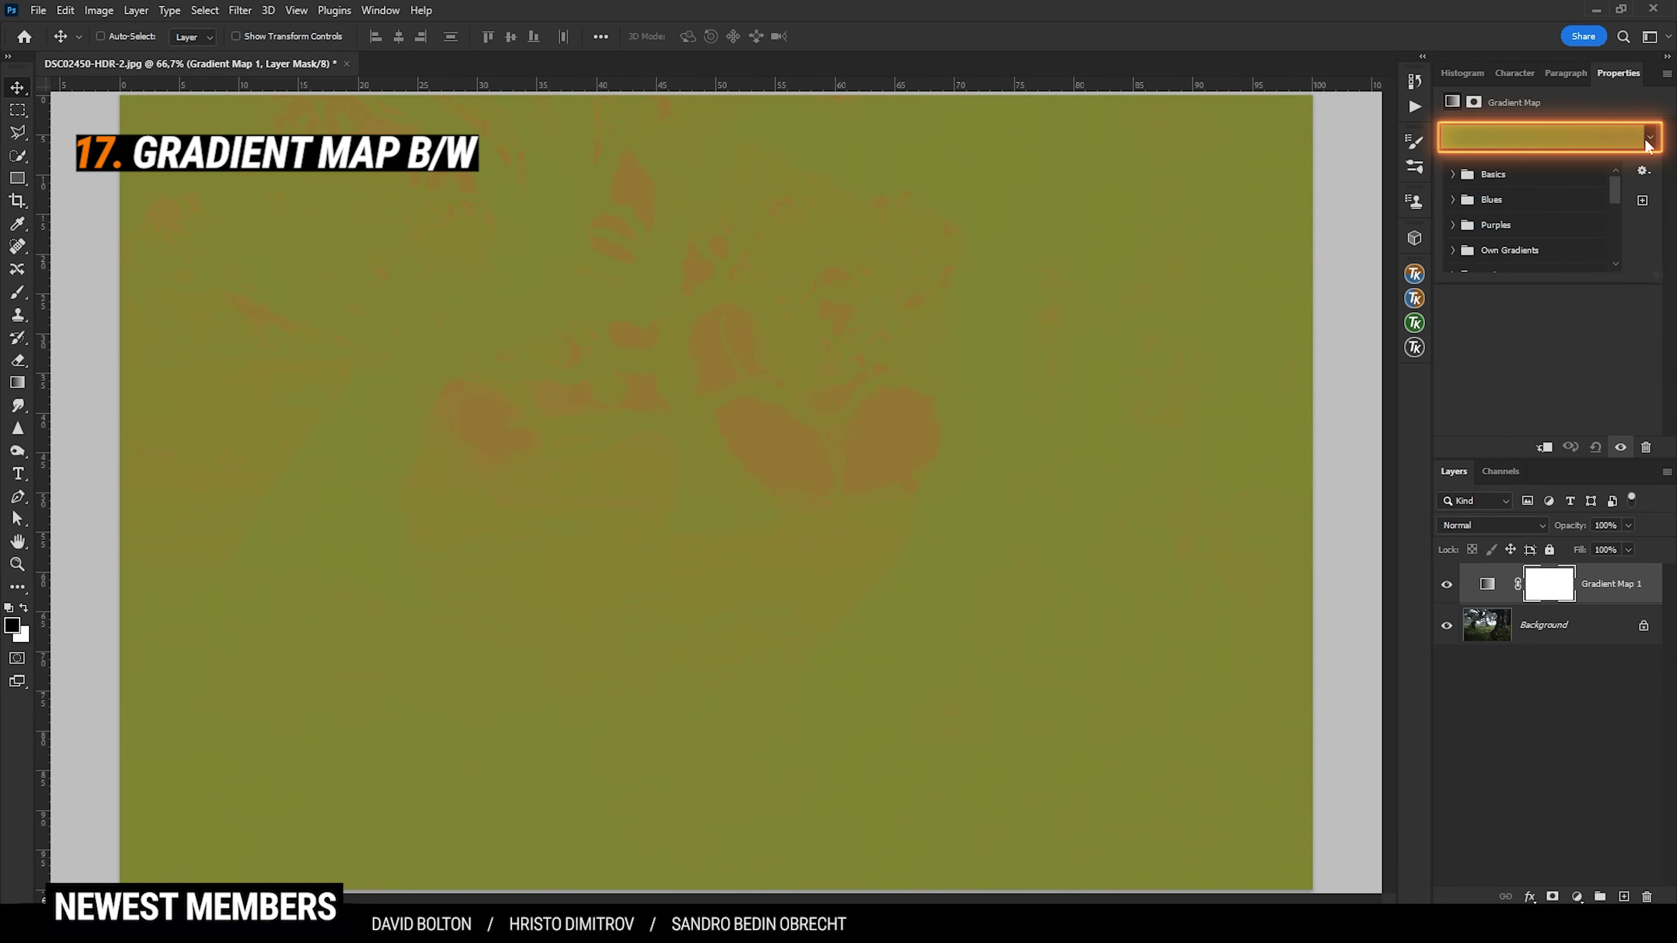
click(1456, 176)
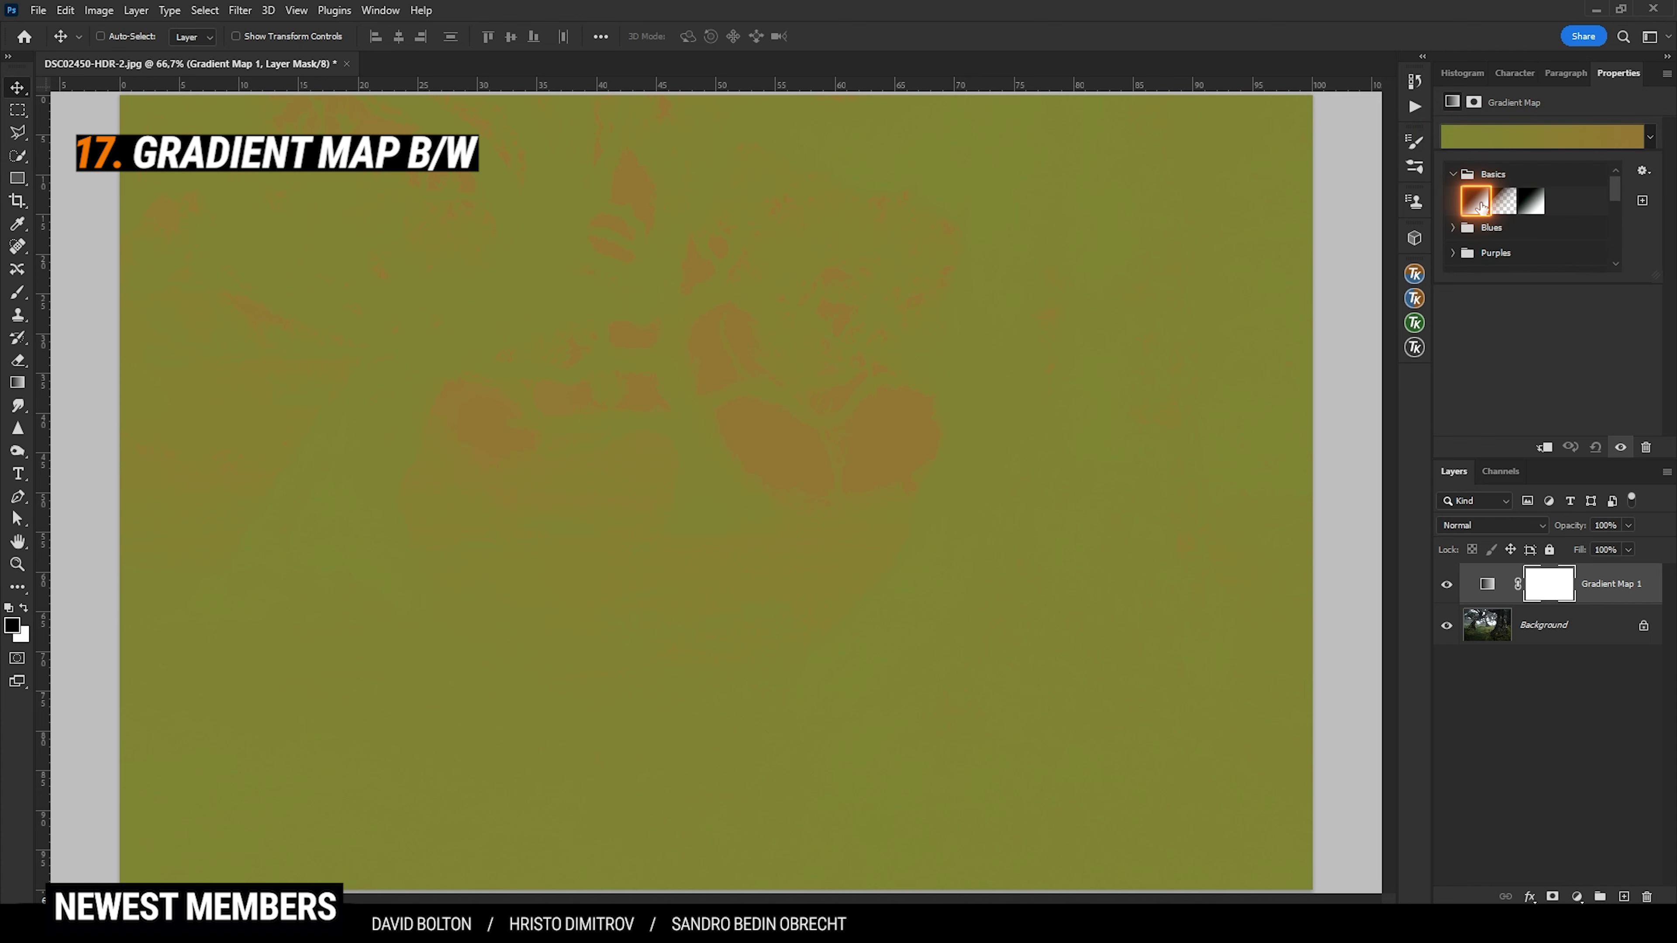
click(1481, 207)
click(1586, 580)
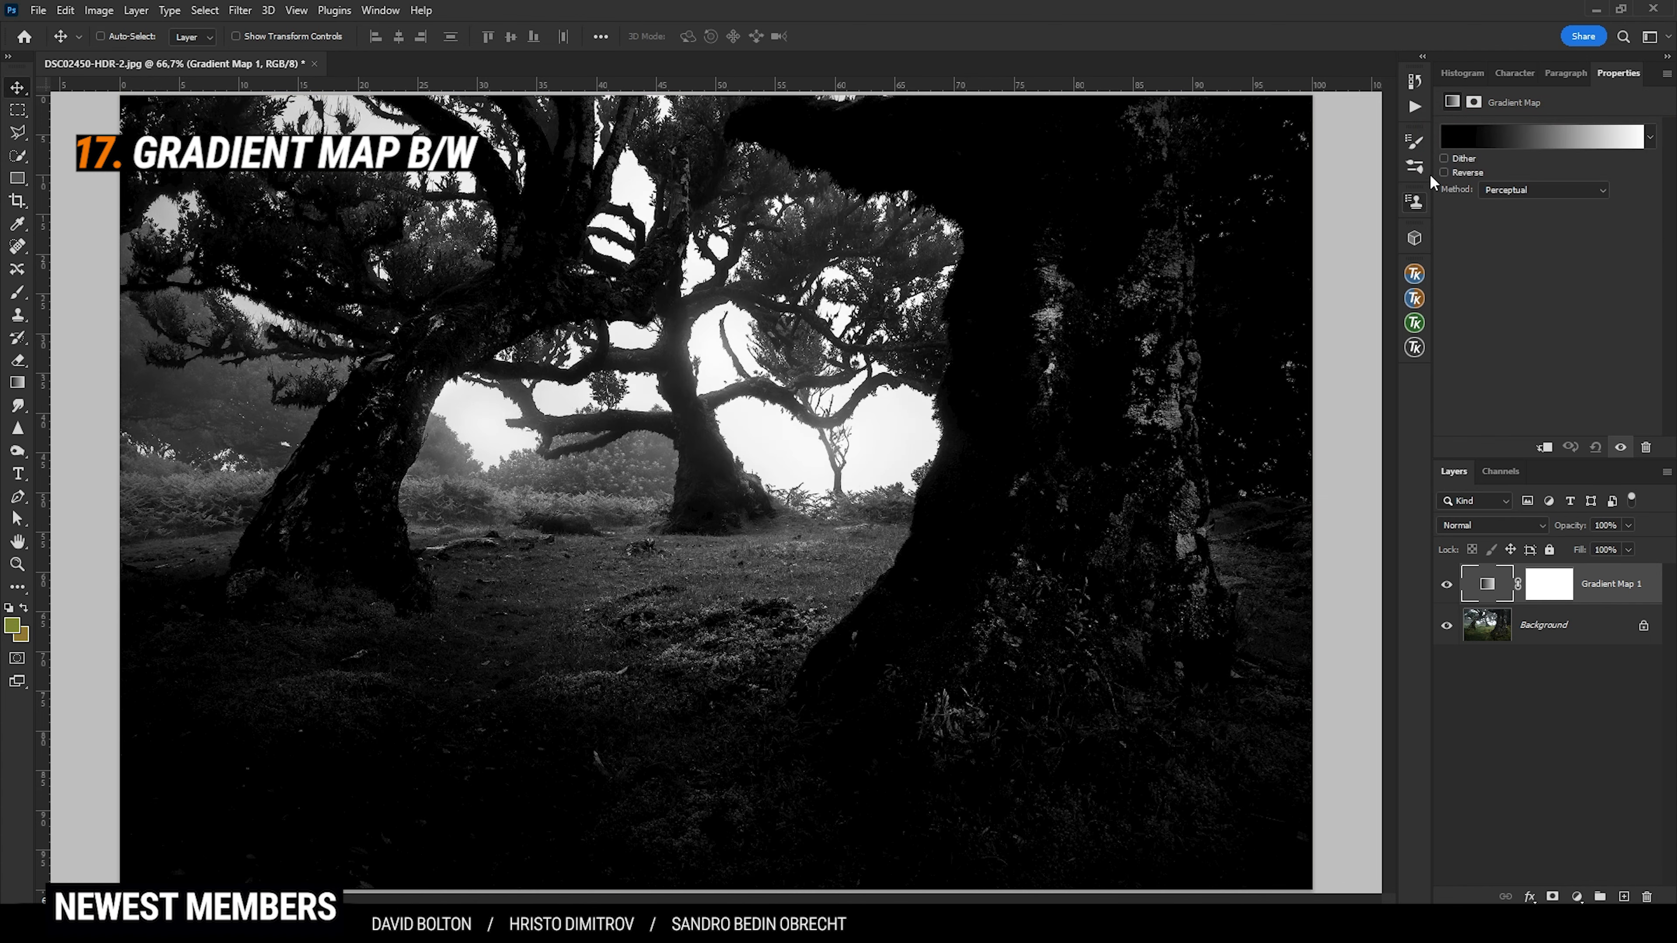
- Drag the gradient's midpoint left in the Gradient Editor to brighten the midtones
click(1516, 140)
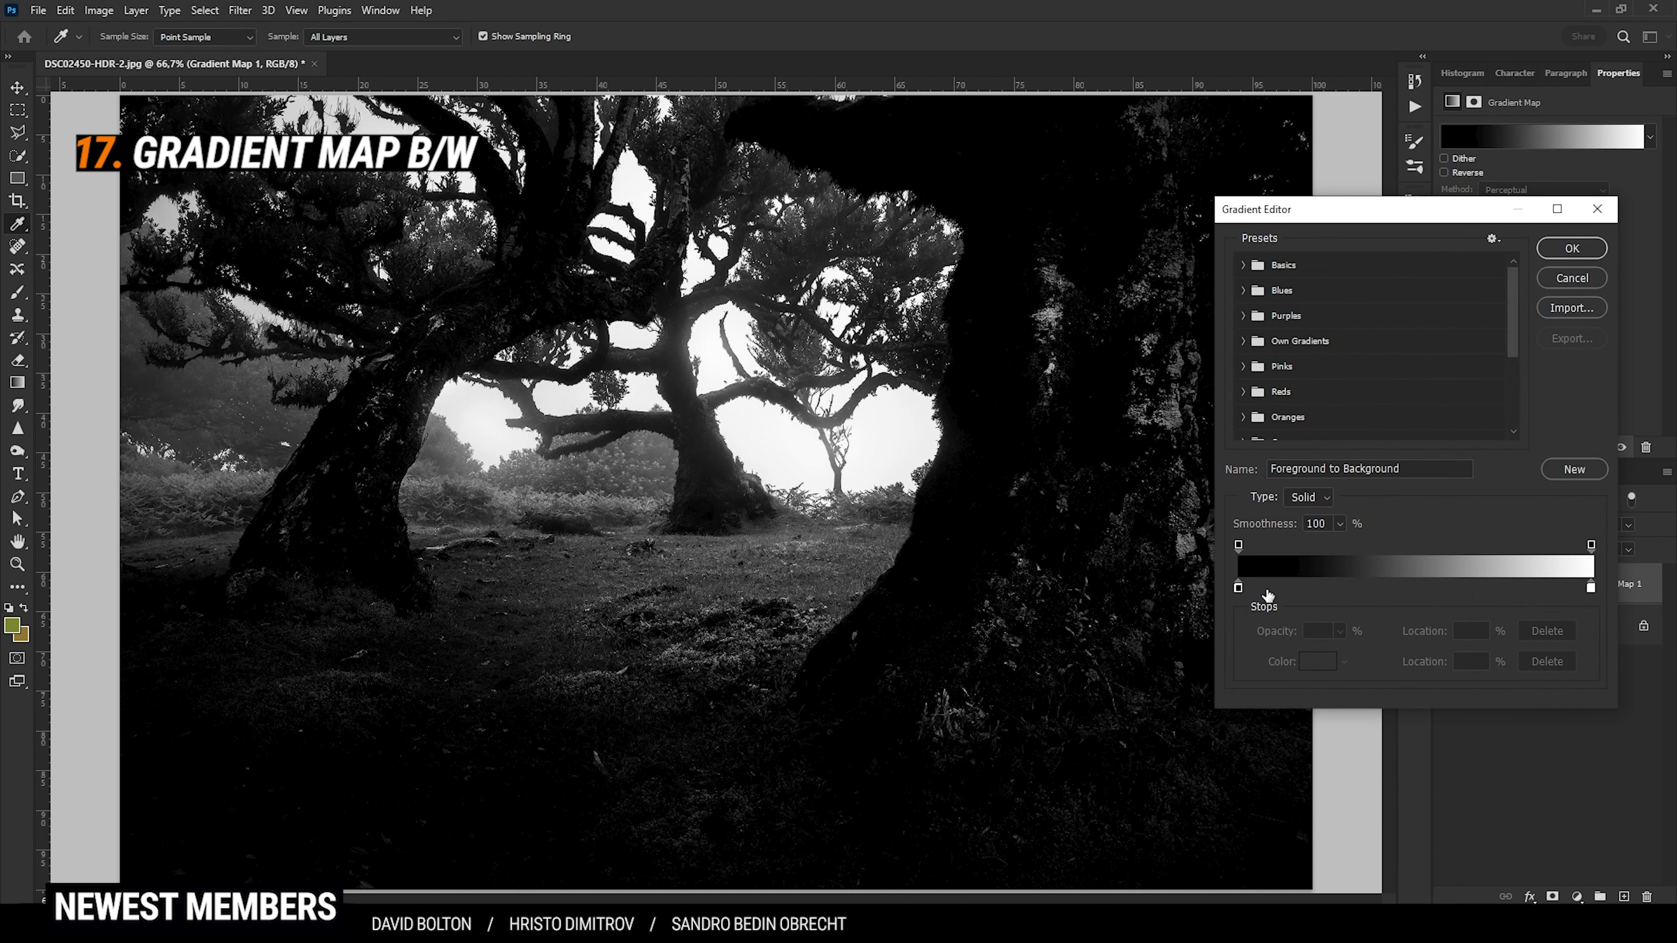
click(1238, 588)
drag(1414, 589, 1348, 575)
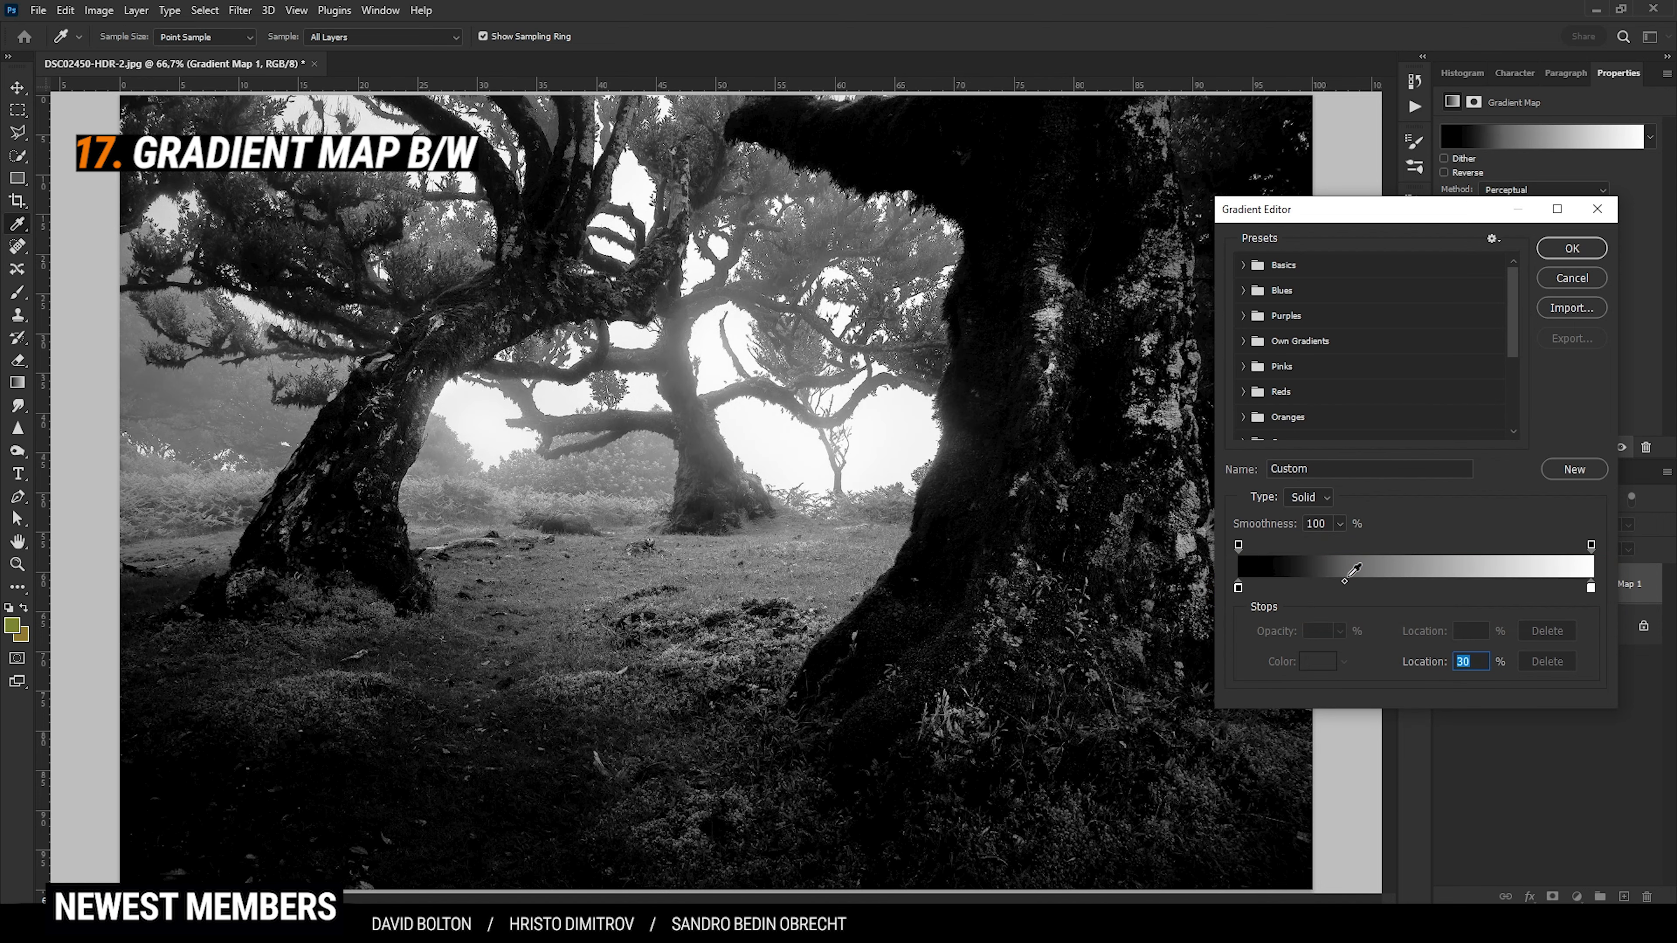
click(1351, 572)
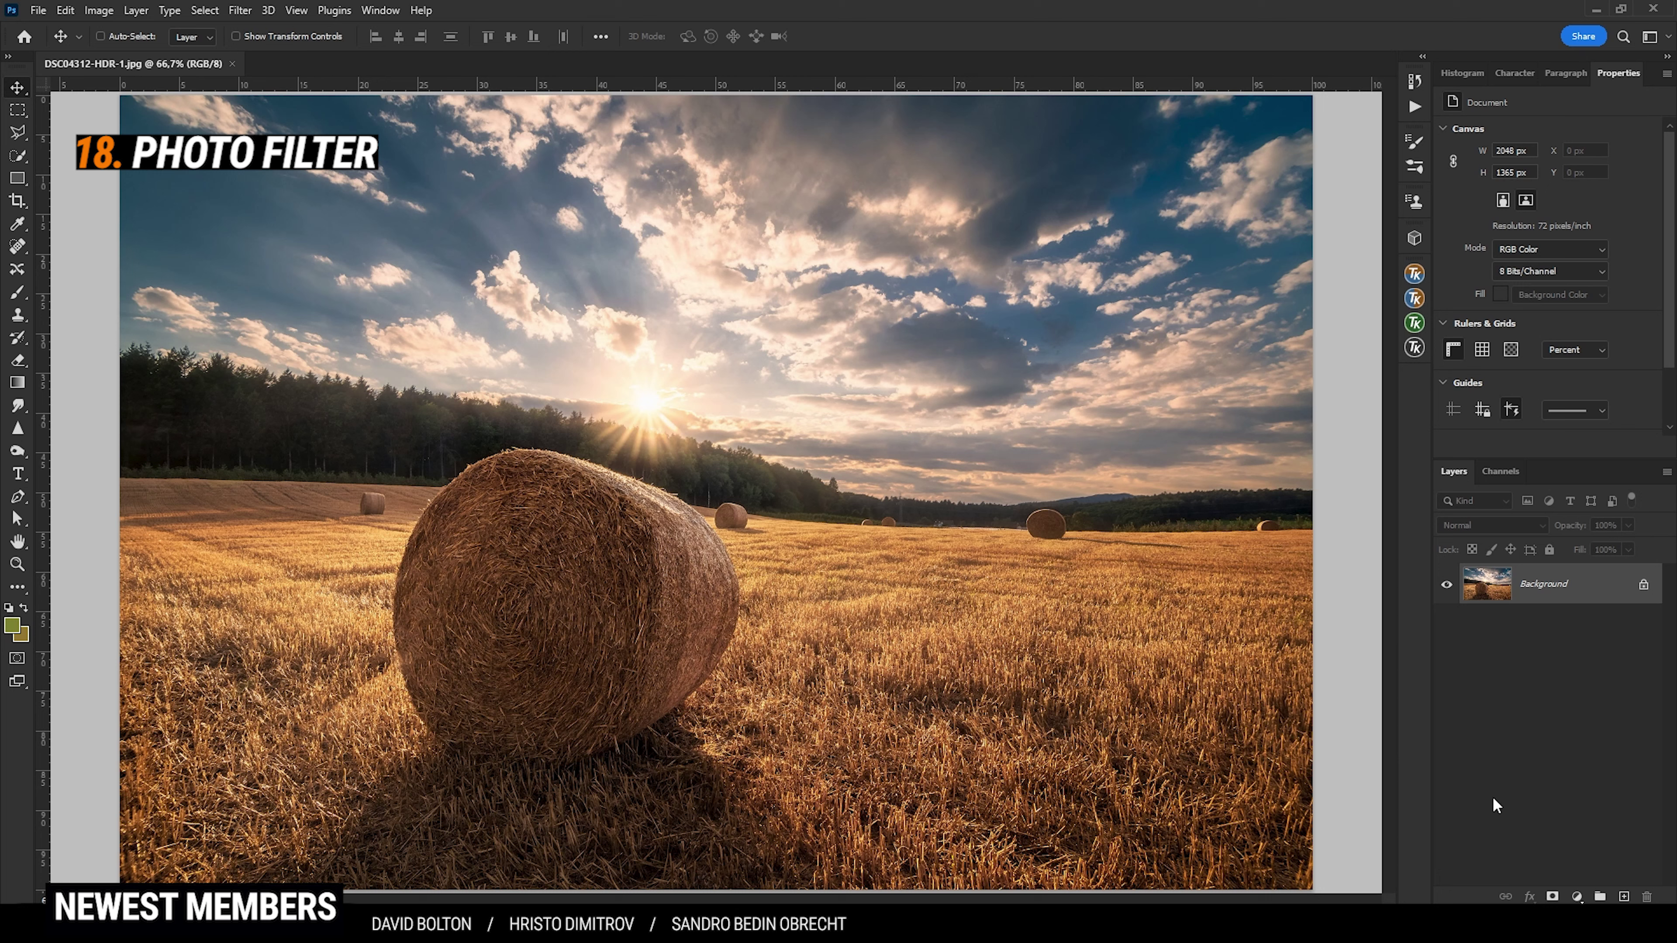
- Add a Photo Filter layer, keep Warming Filter (85), and adjust its Density for a stronger warmth
click(1576, 895)
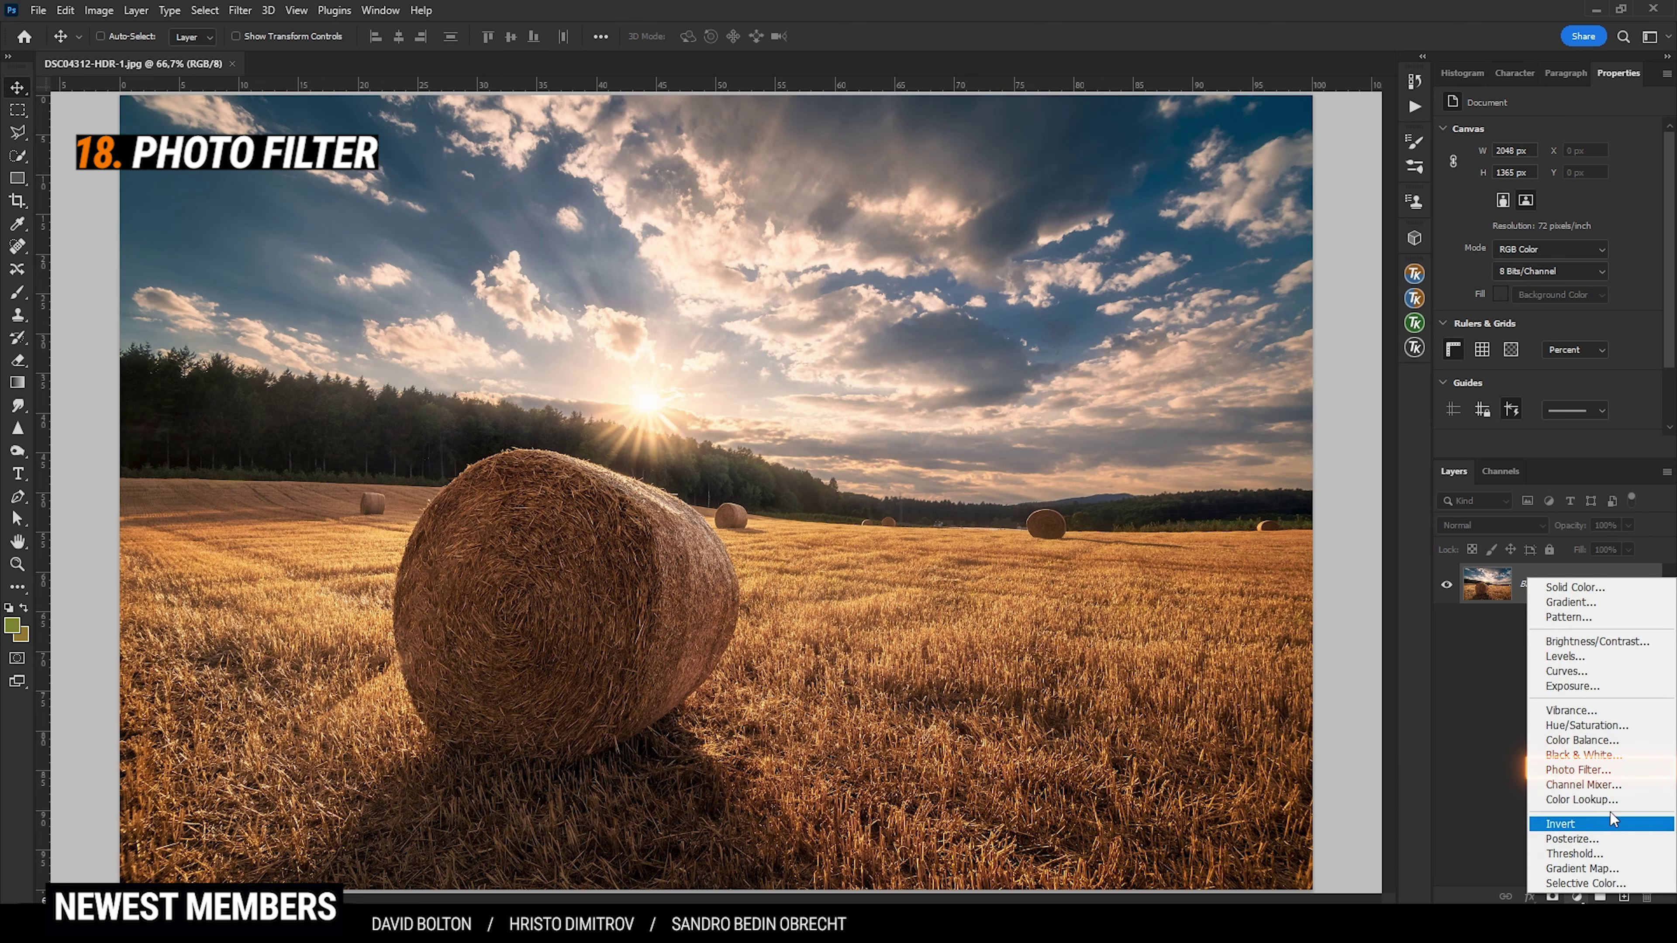
click(1618, 770)
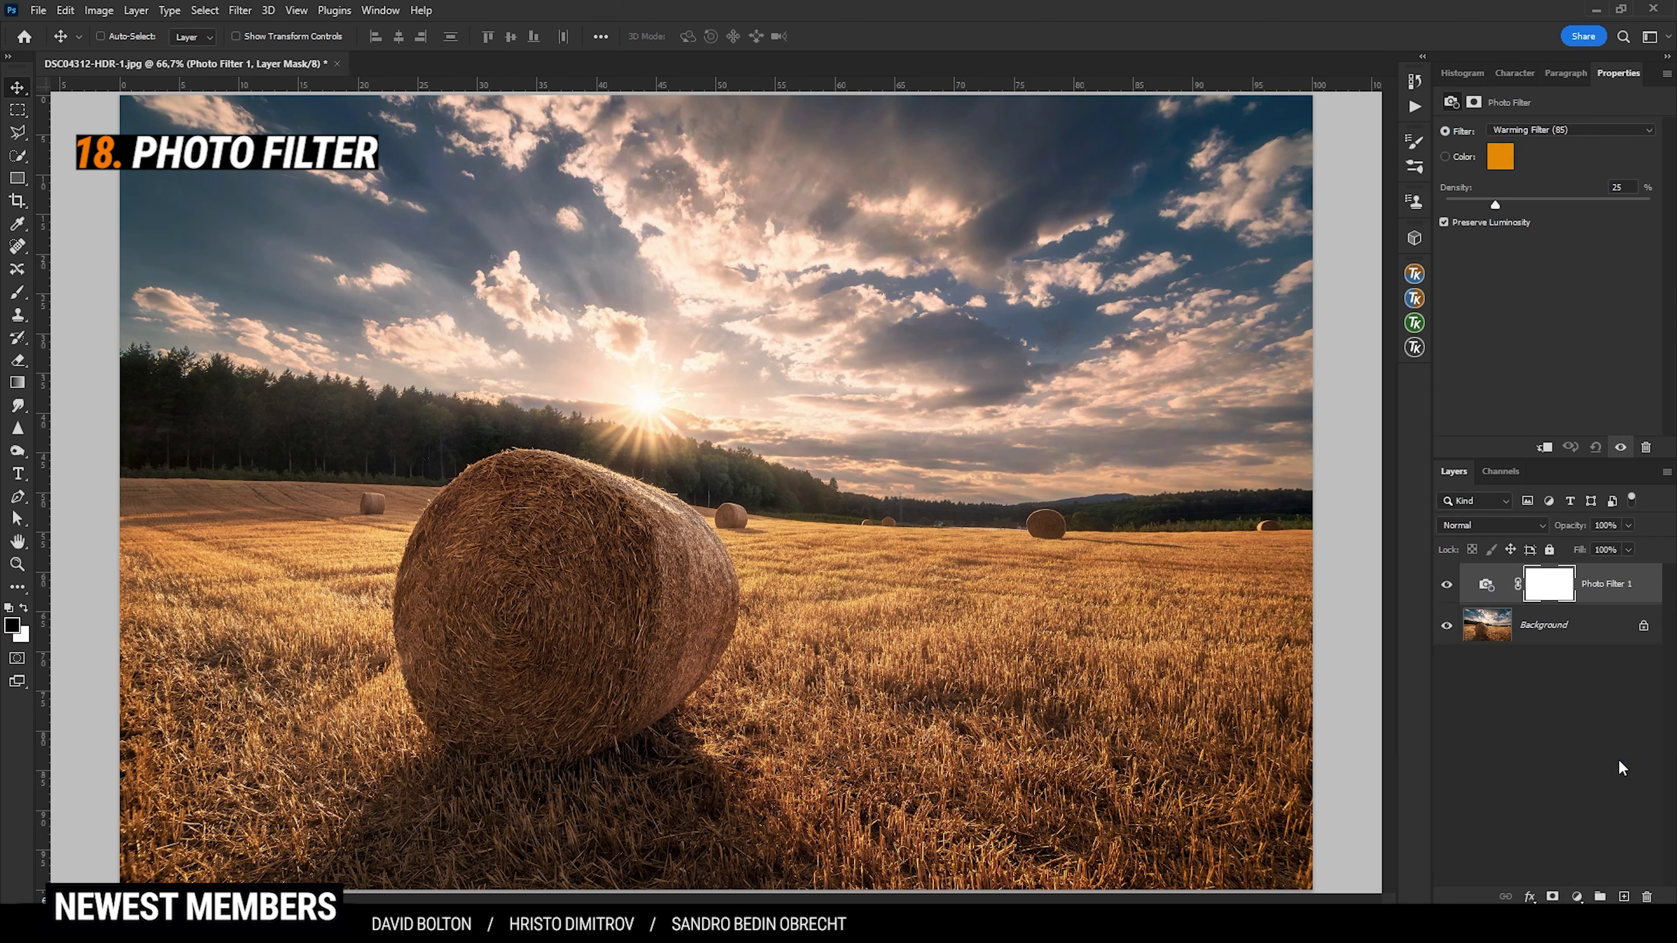
click(1561, 128)
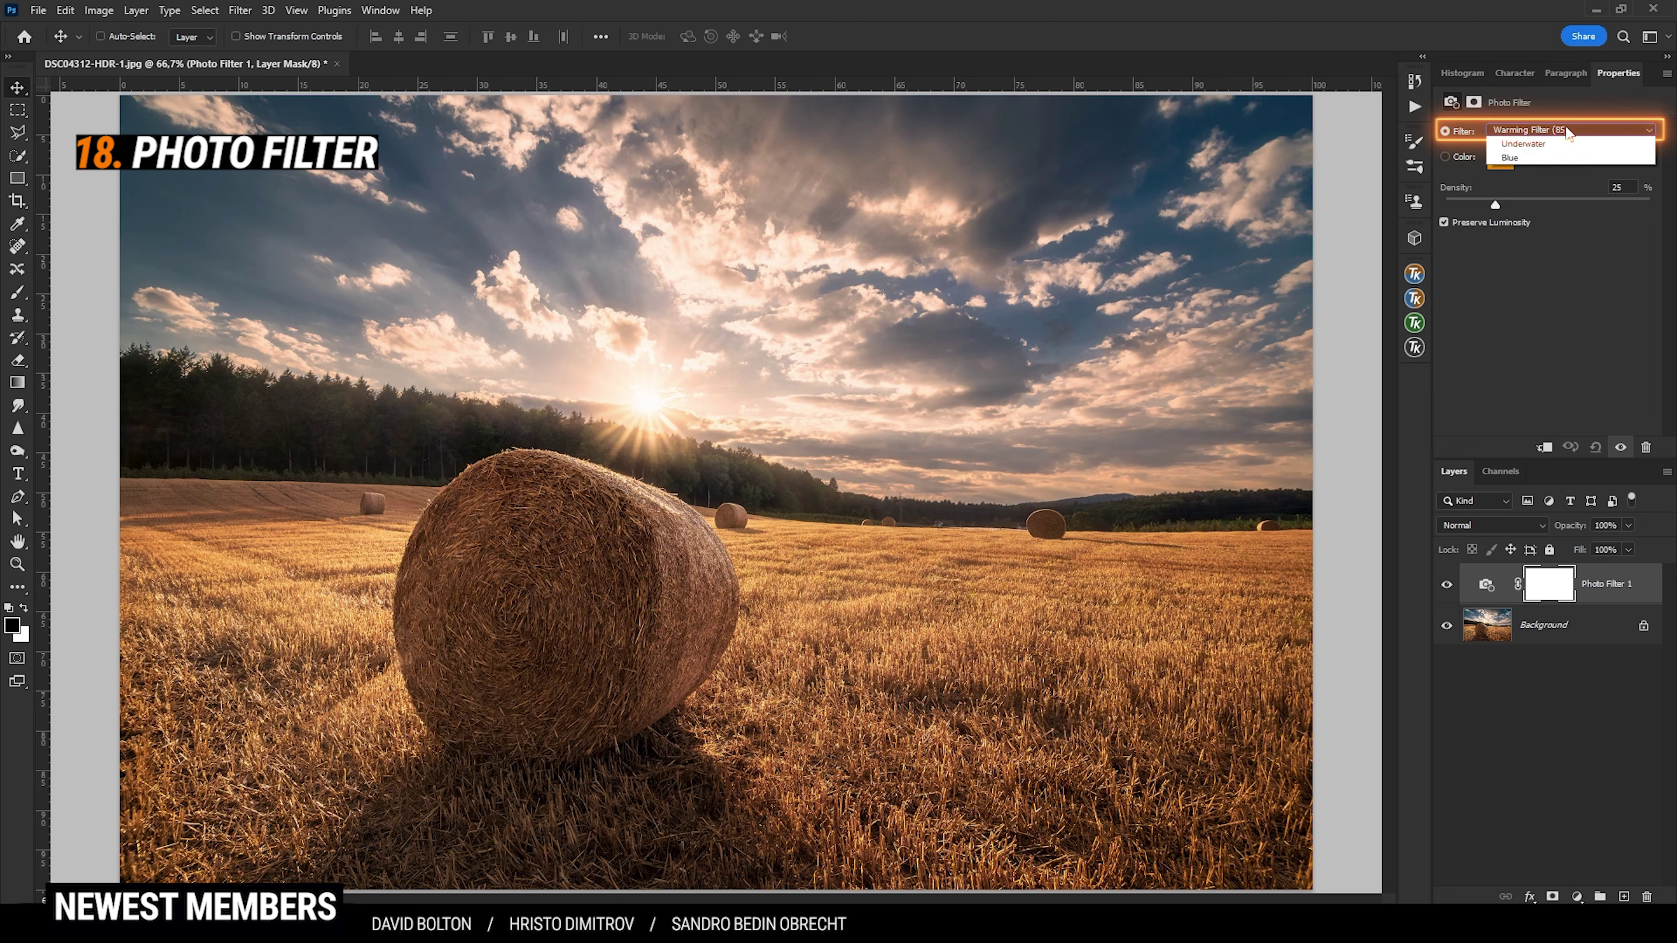
key(Escape)
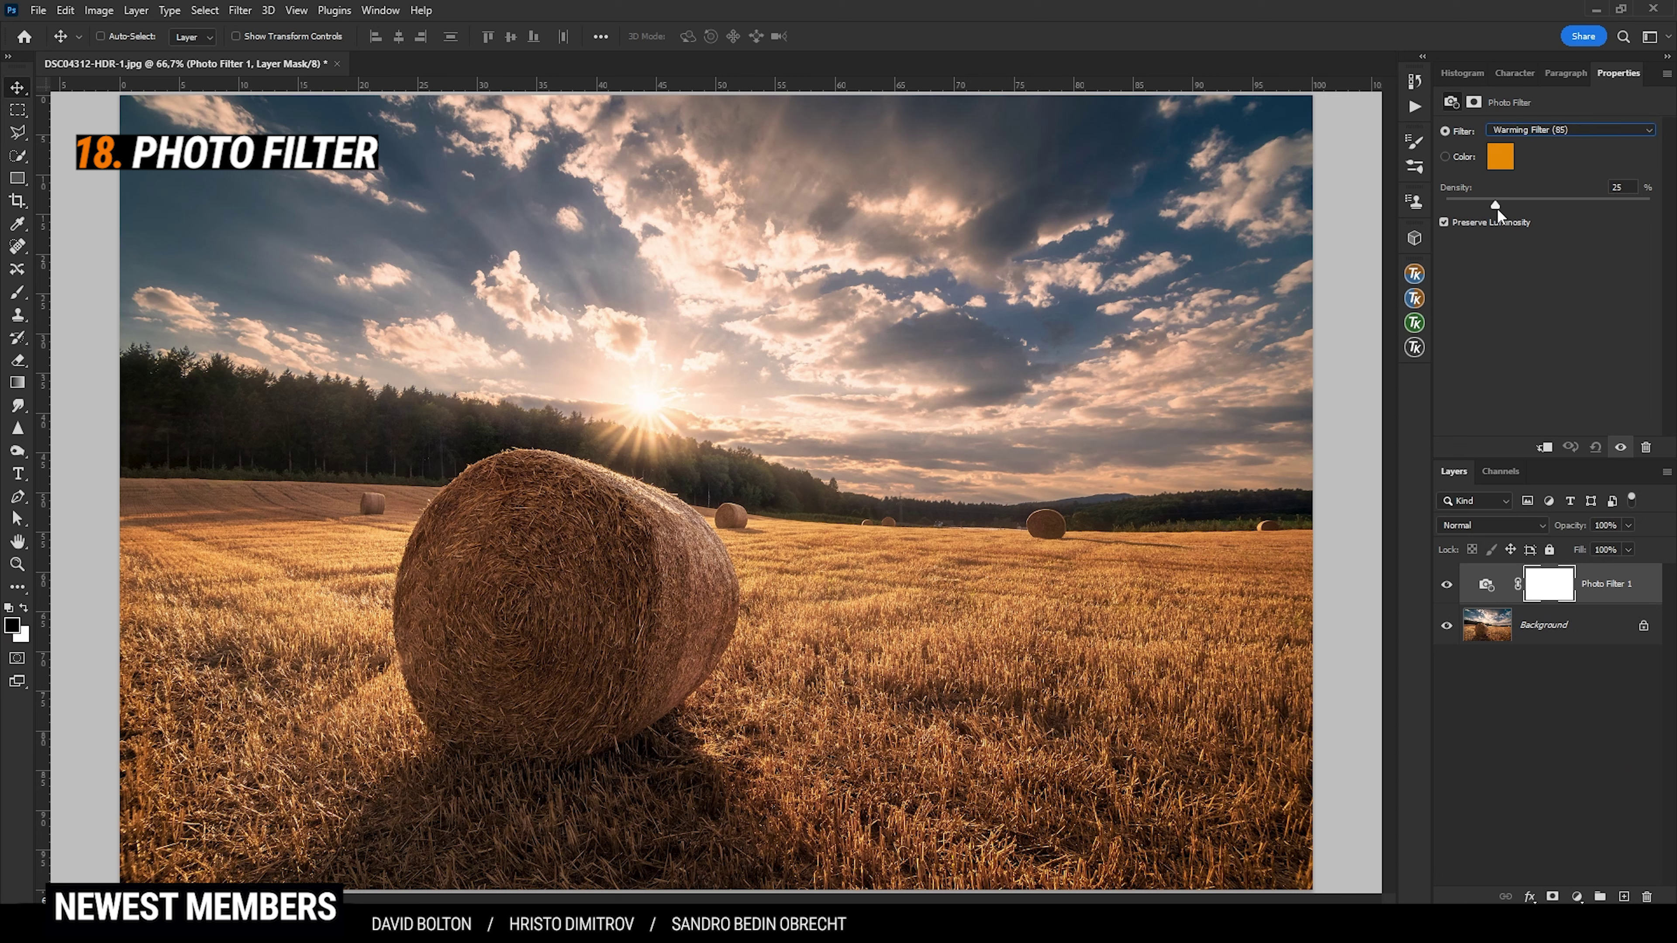
drag(1496, 203, 1458, 206)
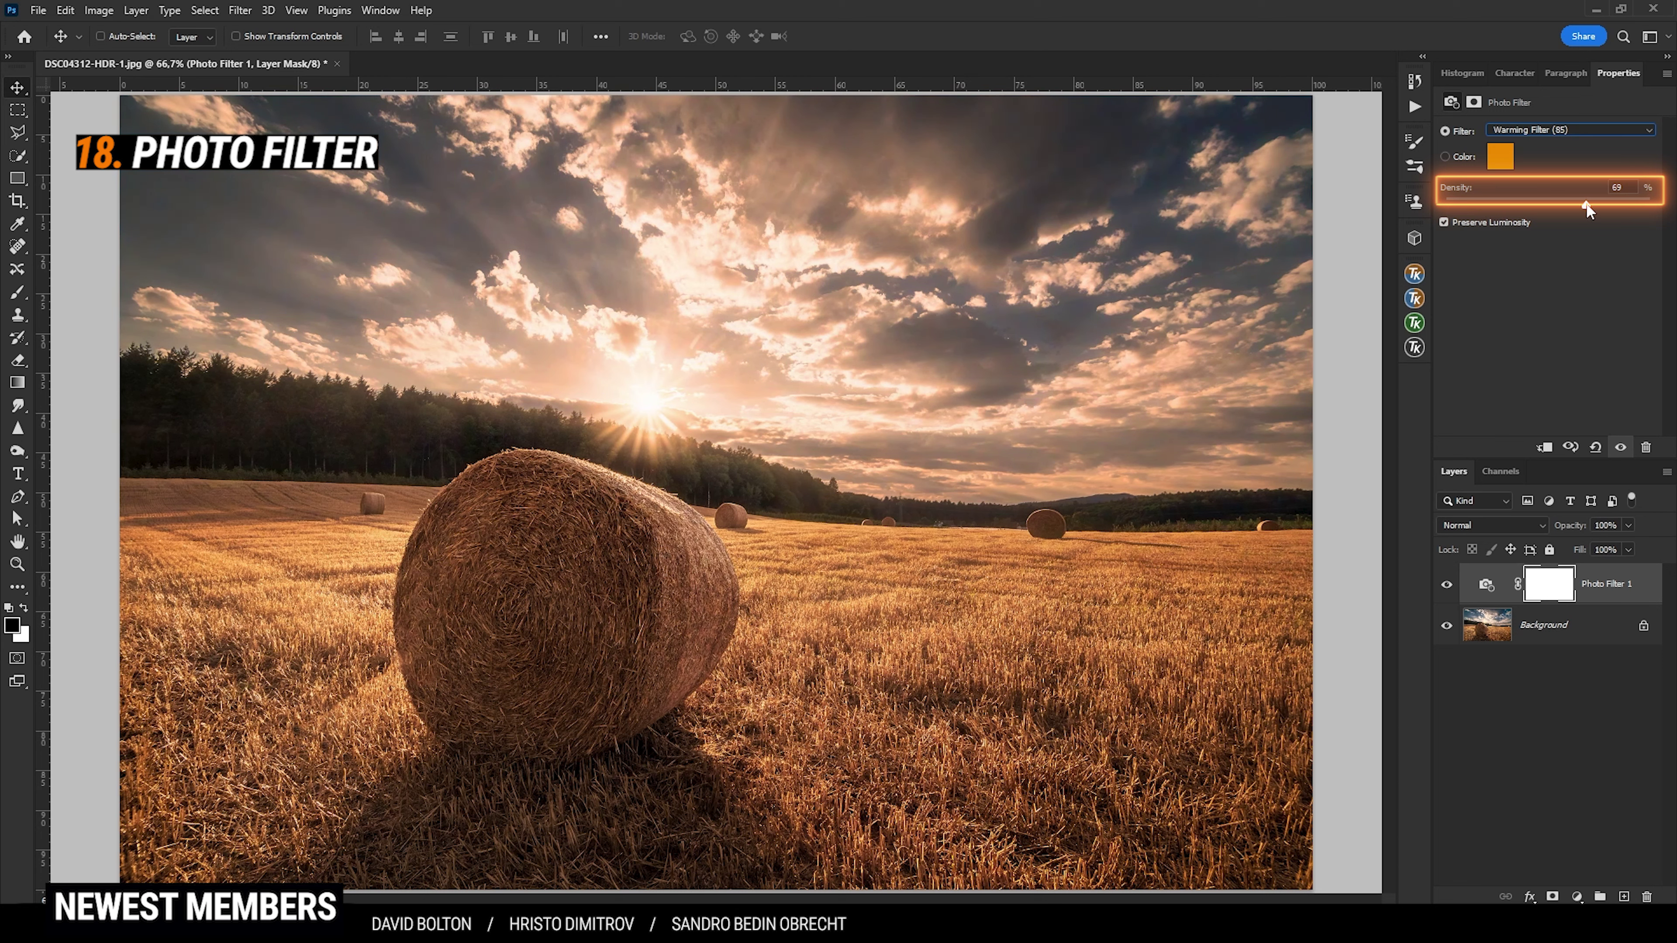
drag(1587, 204, 1567, 203)
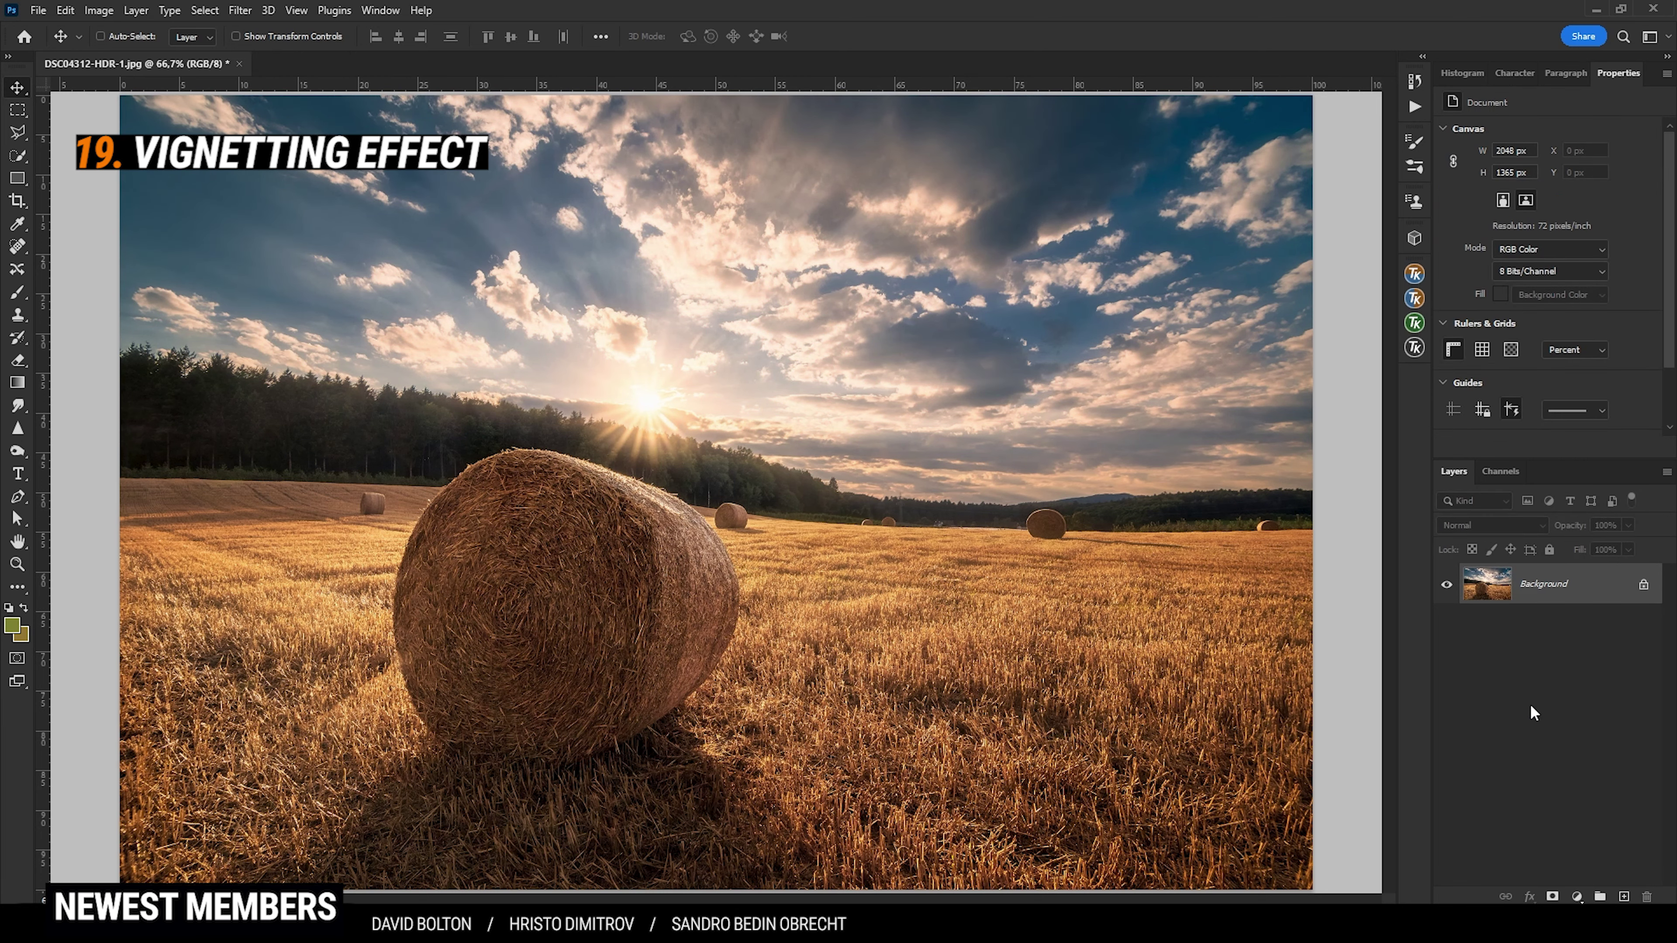
- Add a Gradient Fill layer with both colour stops set to black, giving black to transparent
click(1576, 897)
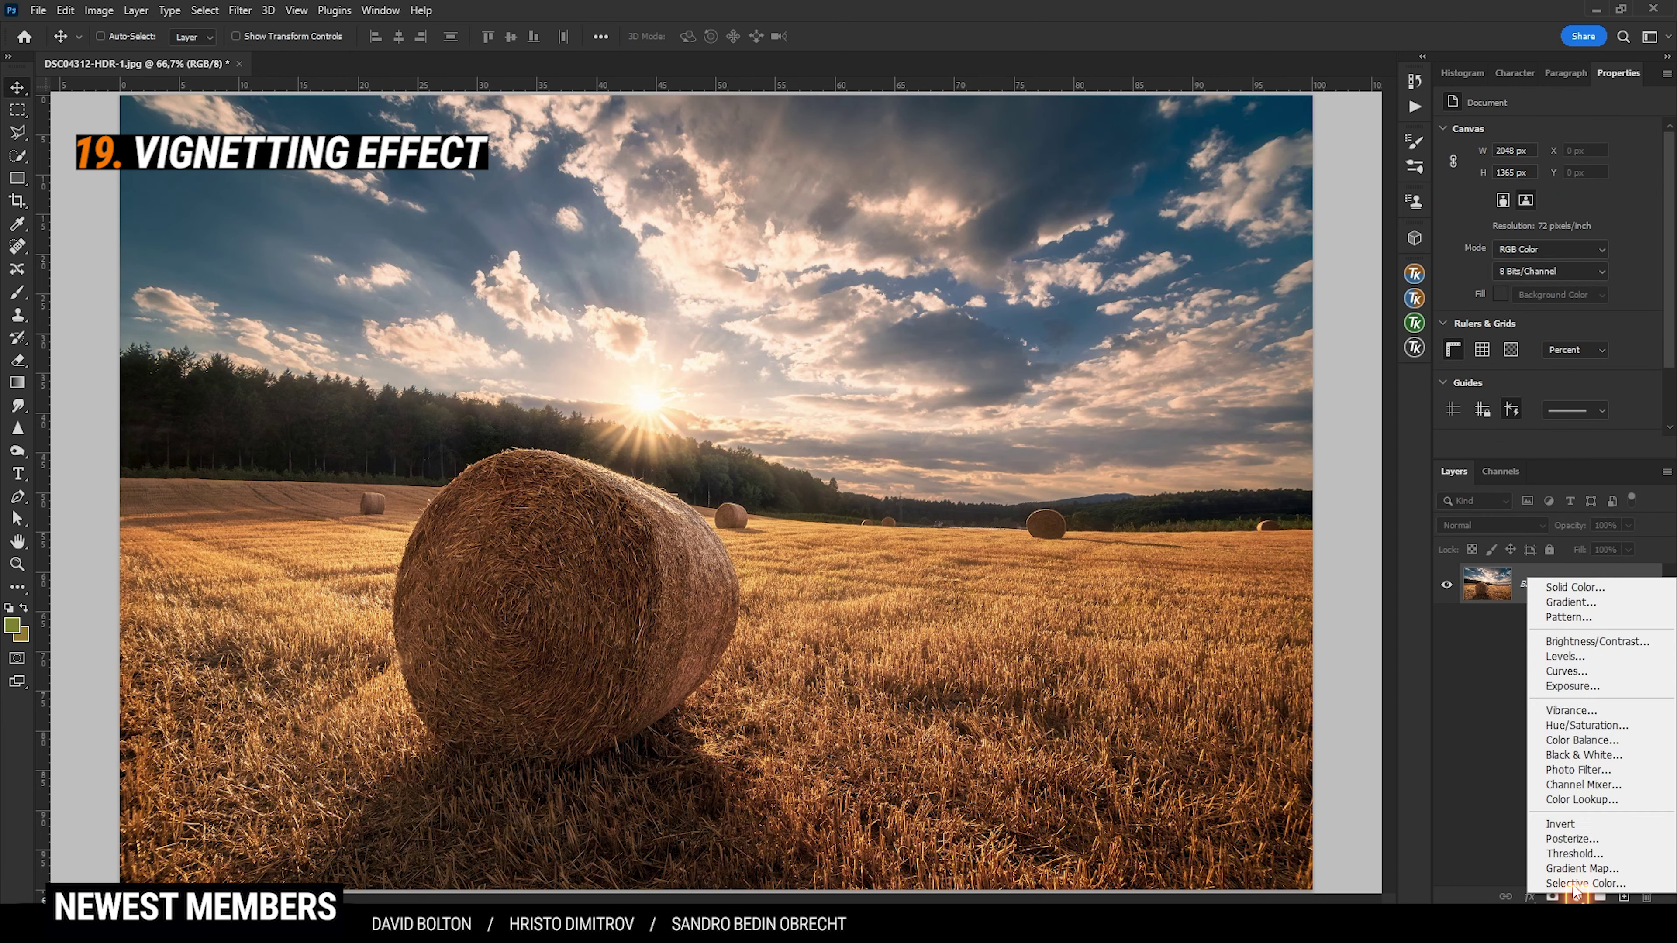
click(1574, 602)
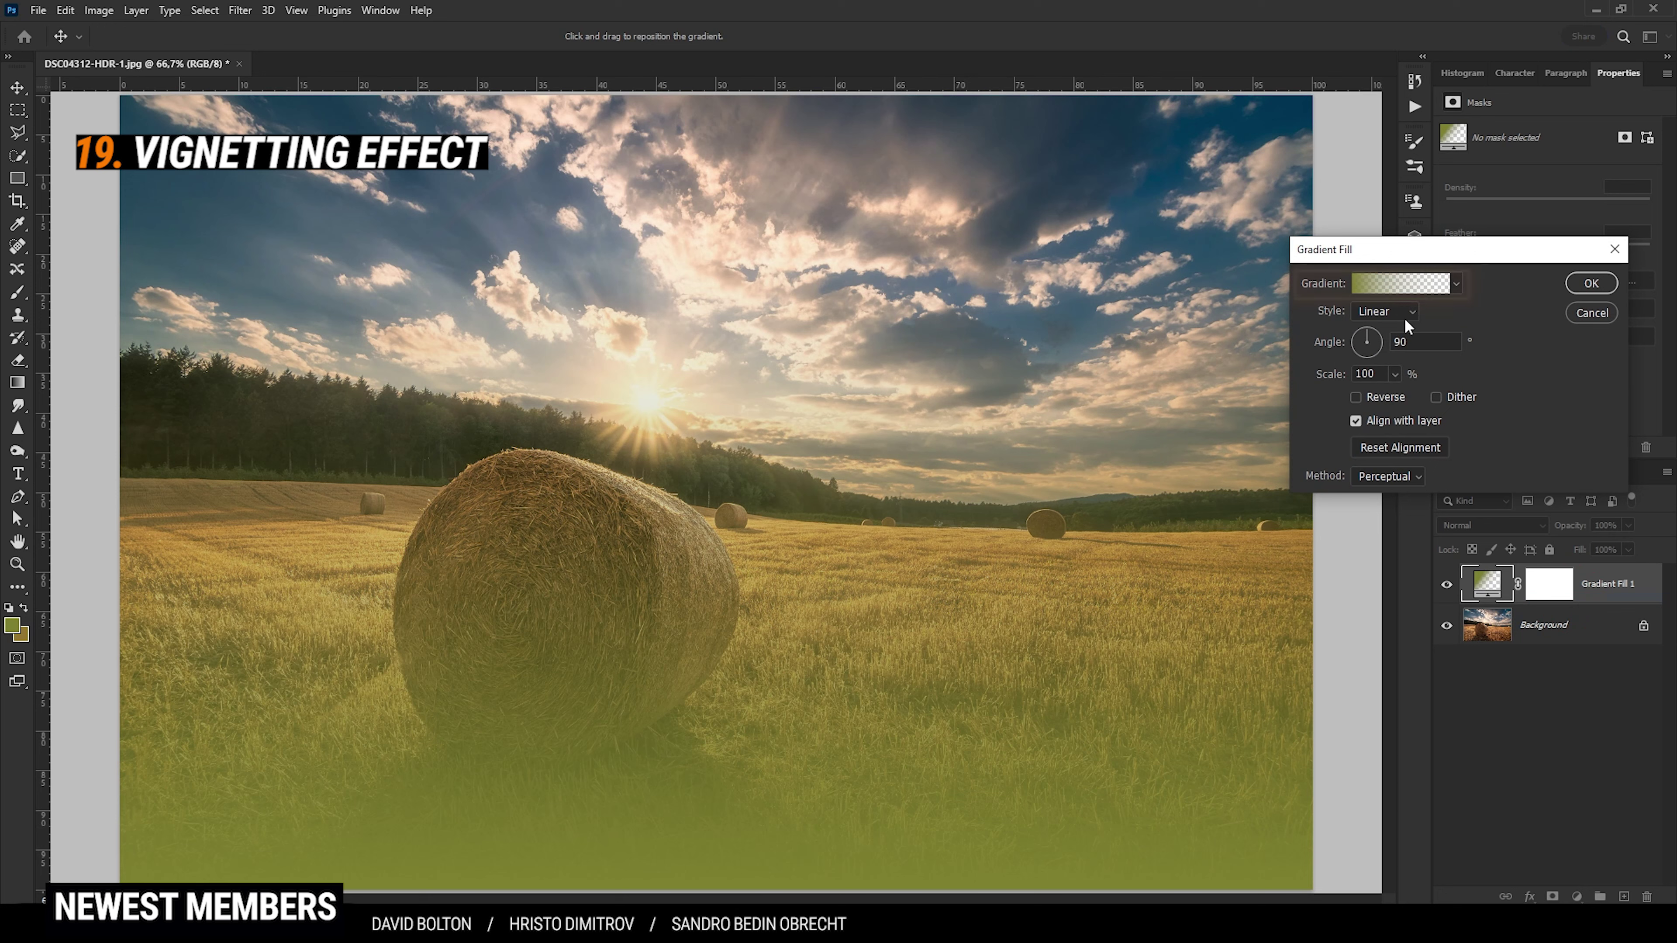
click(1391, 284)
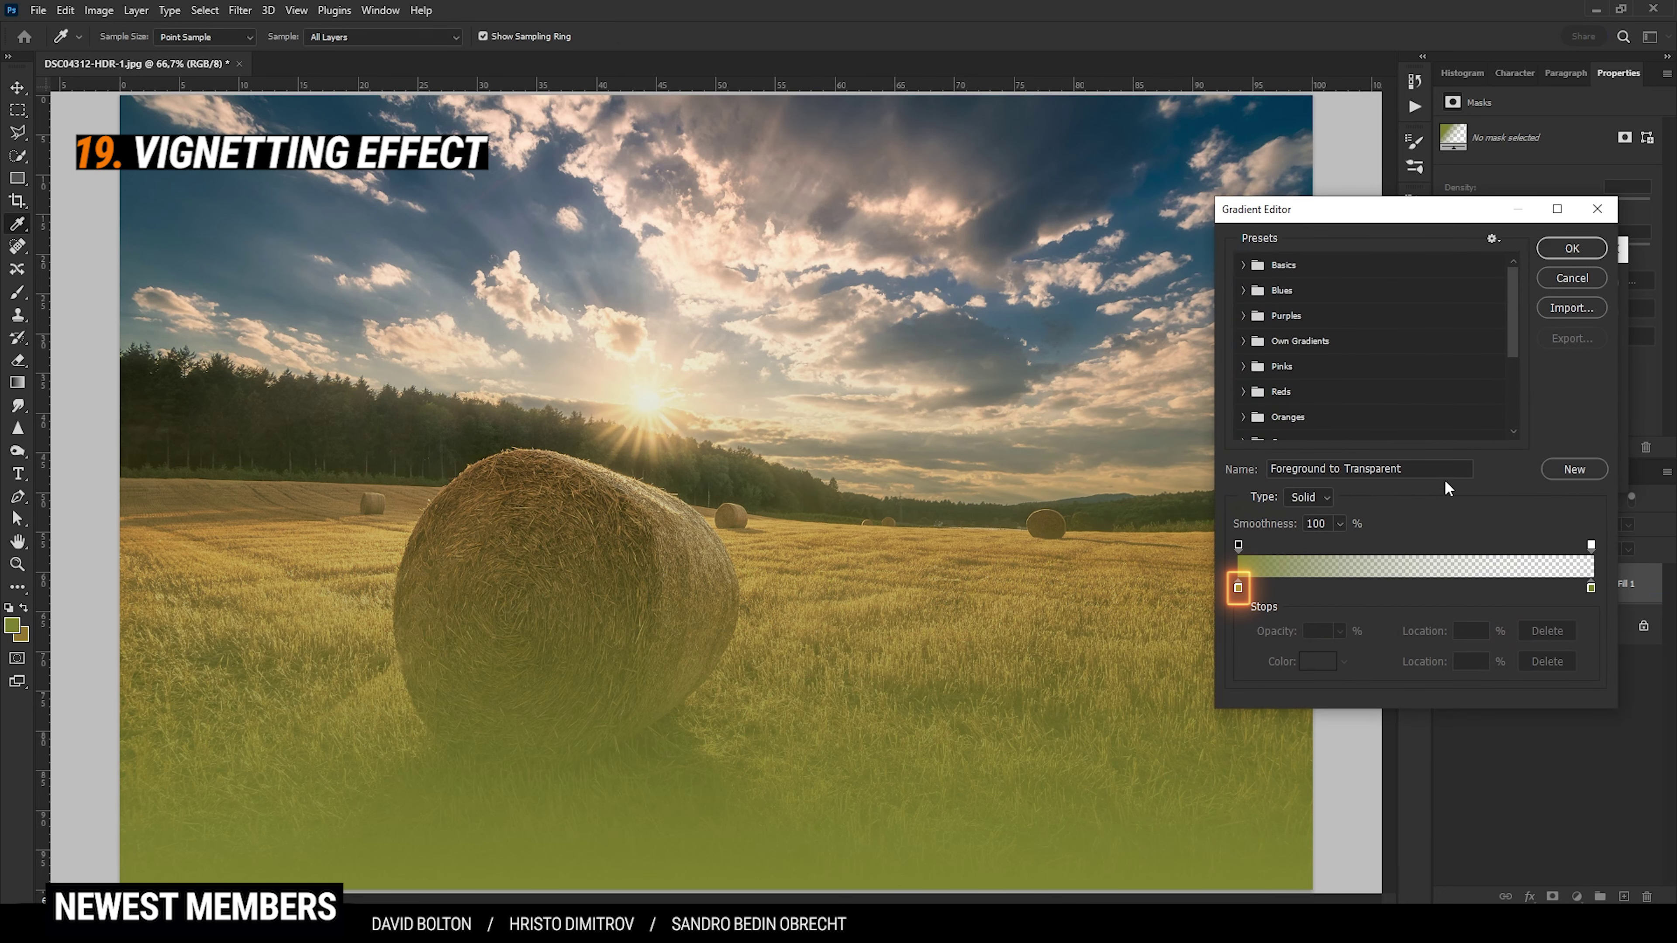
double_click(1238, 587)
mouse_move(1323, 490)
mouse_down()
mouse_move(1299, 491)
mouse_move(1201, 615)
mouse_up()
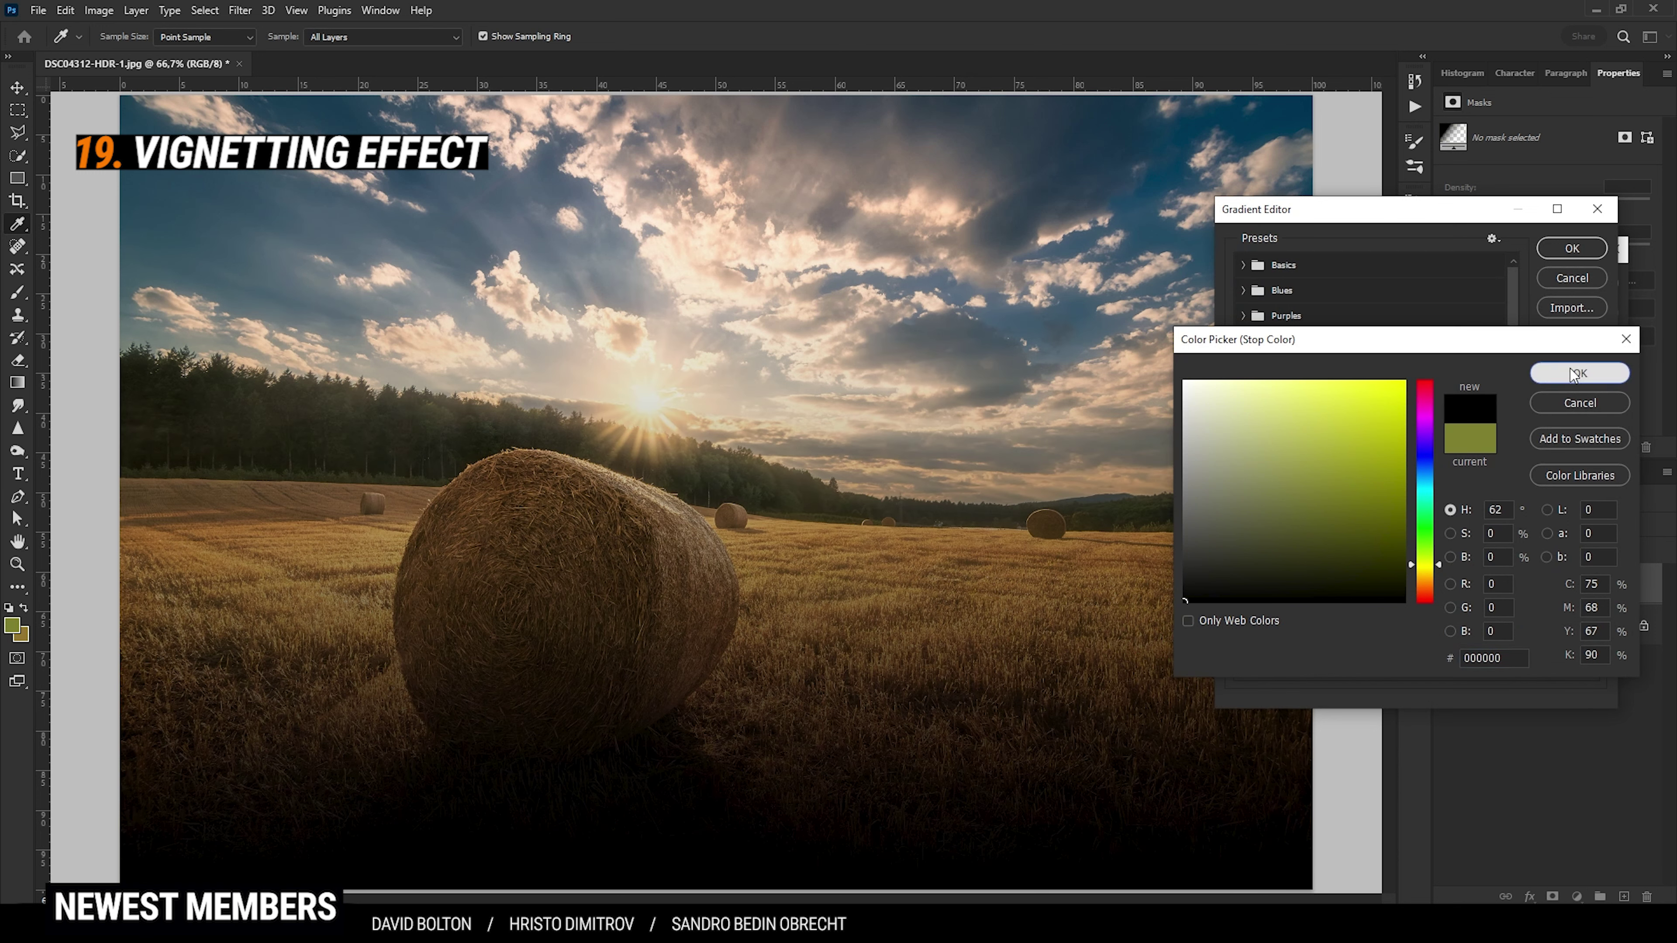
click(1576, 373)
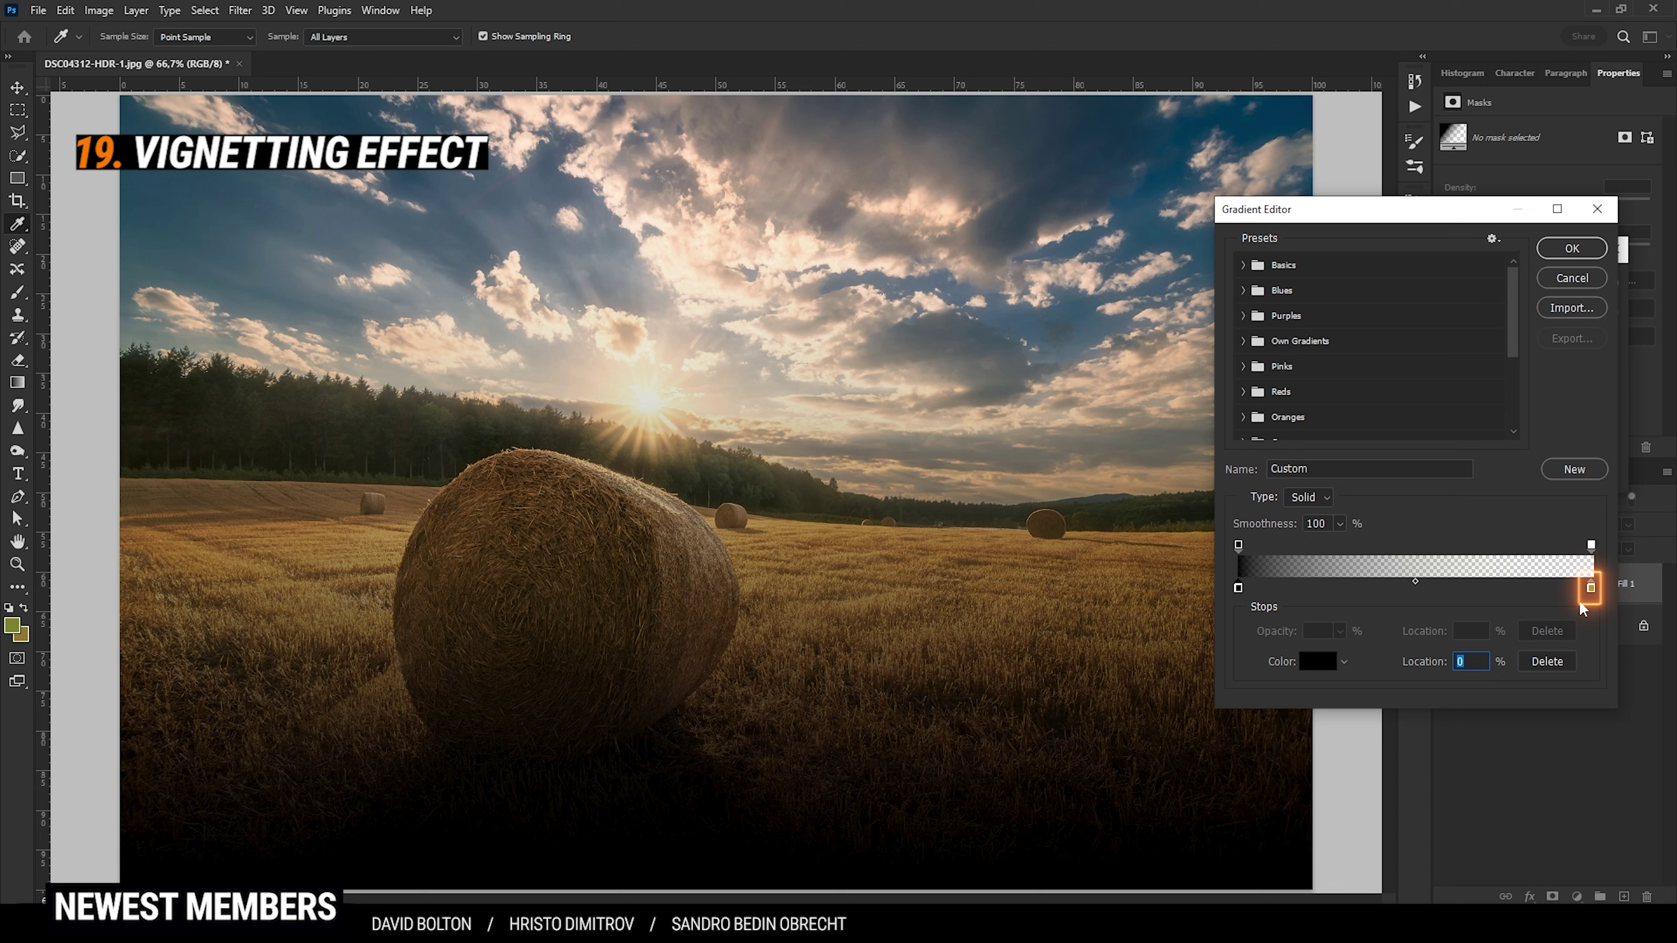
click(1591, 587)
double_click(1591, 587)
click(1205, 621)
click(1576, 374)
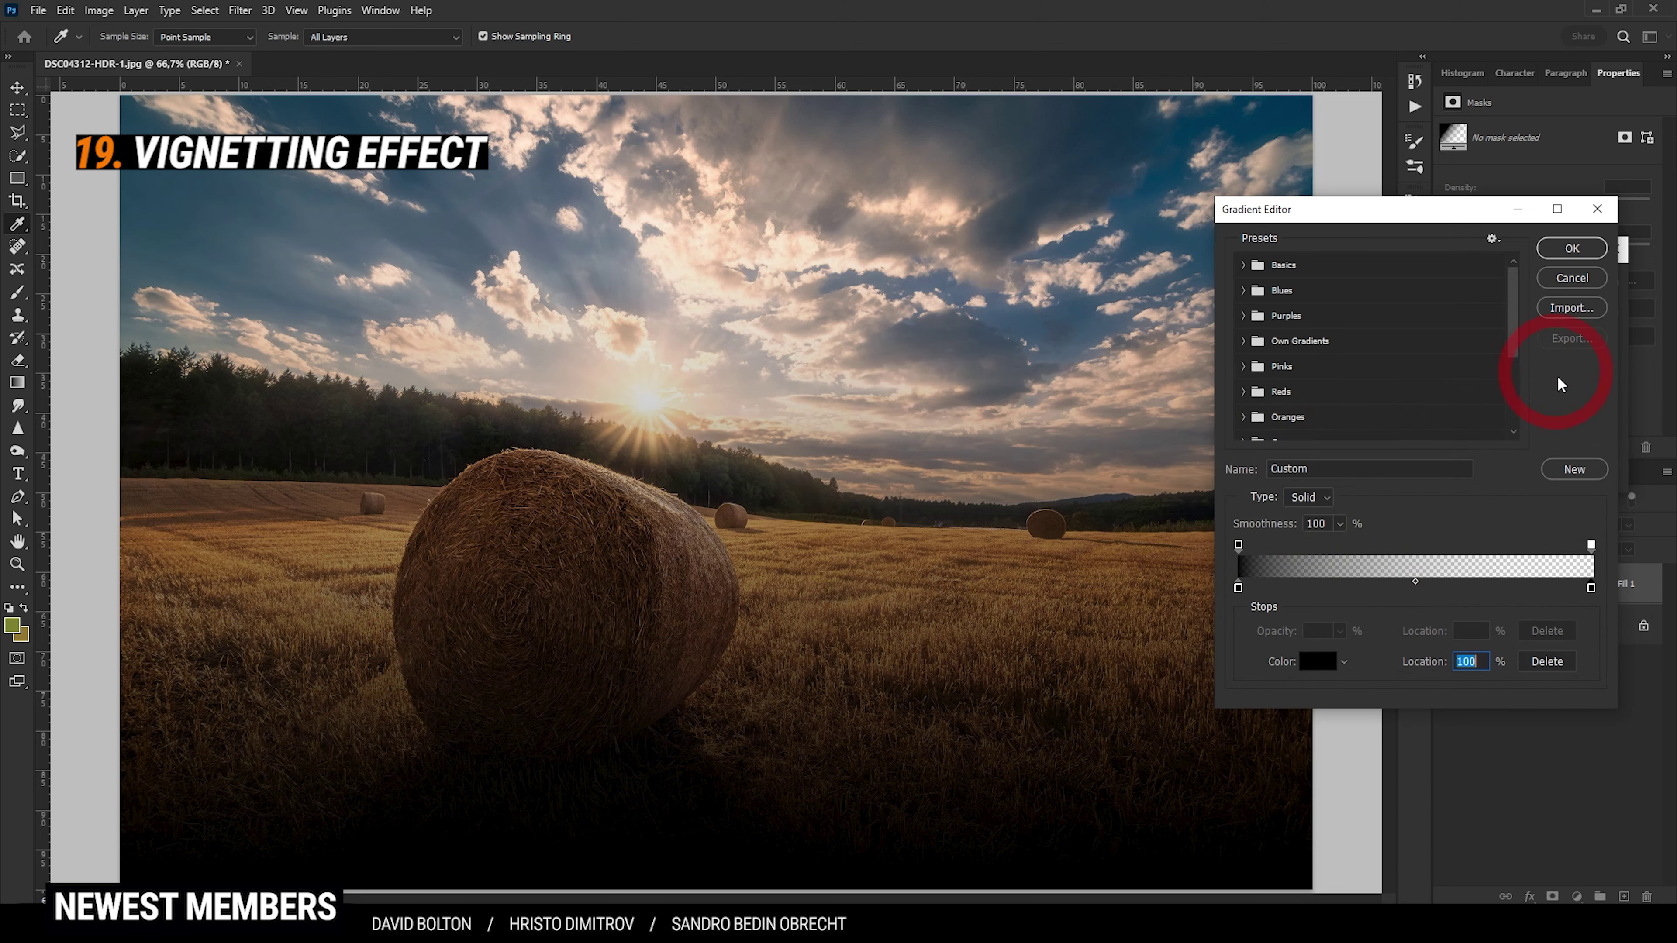
click(1588, 249)
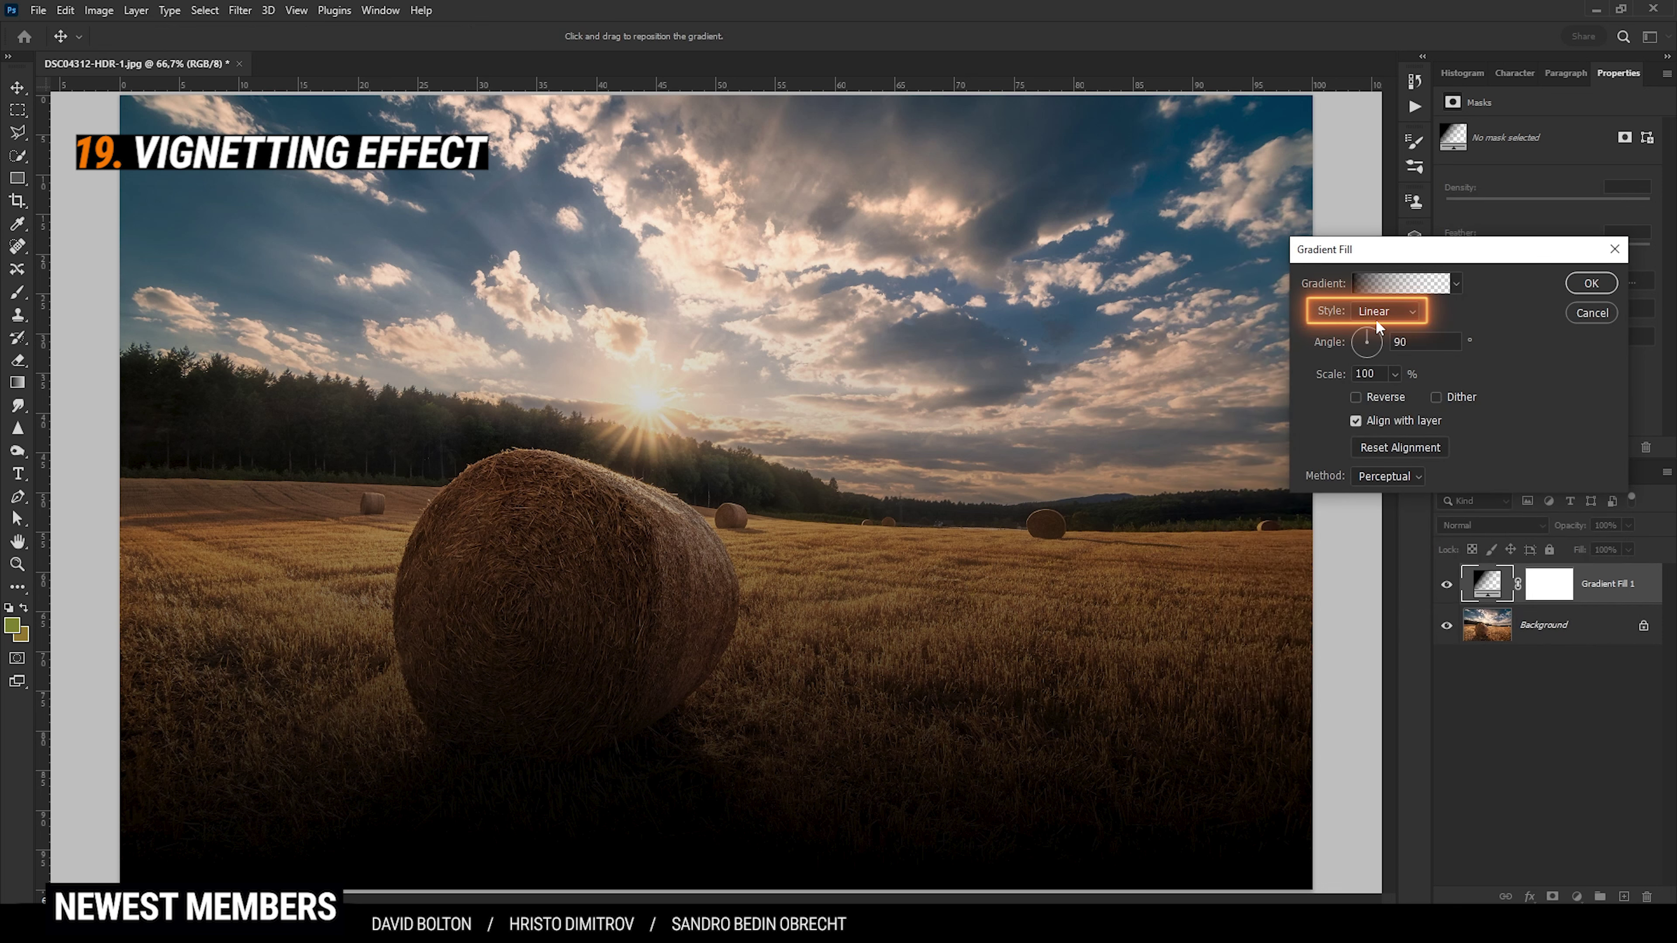
- Make the gradient fill a reversed radial at 272% scale and lower layer opacity to 27%
click(1402, 312)
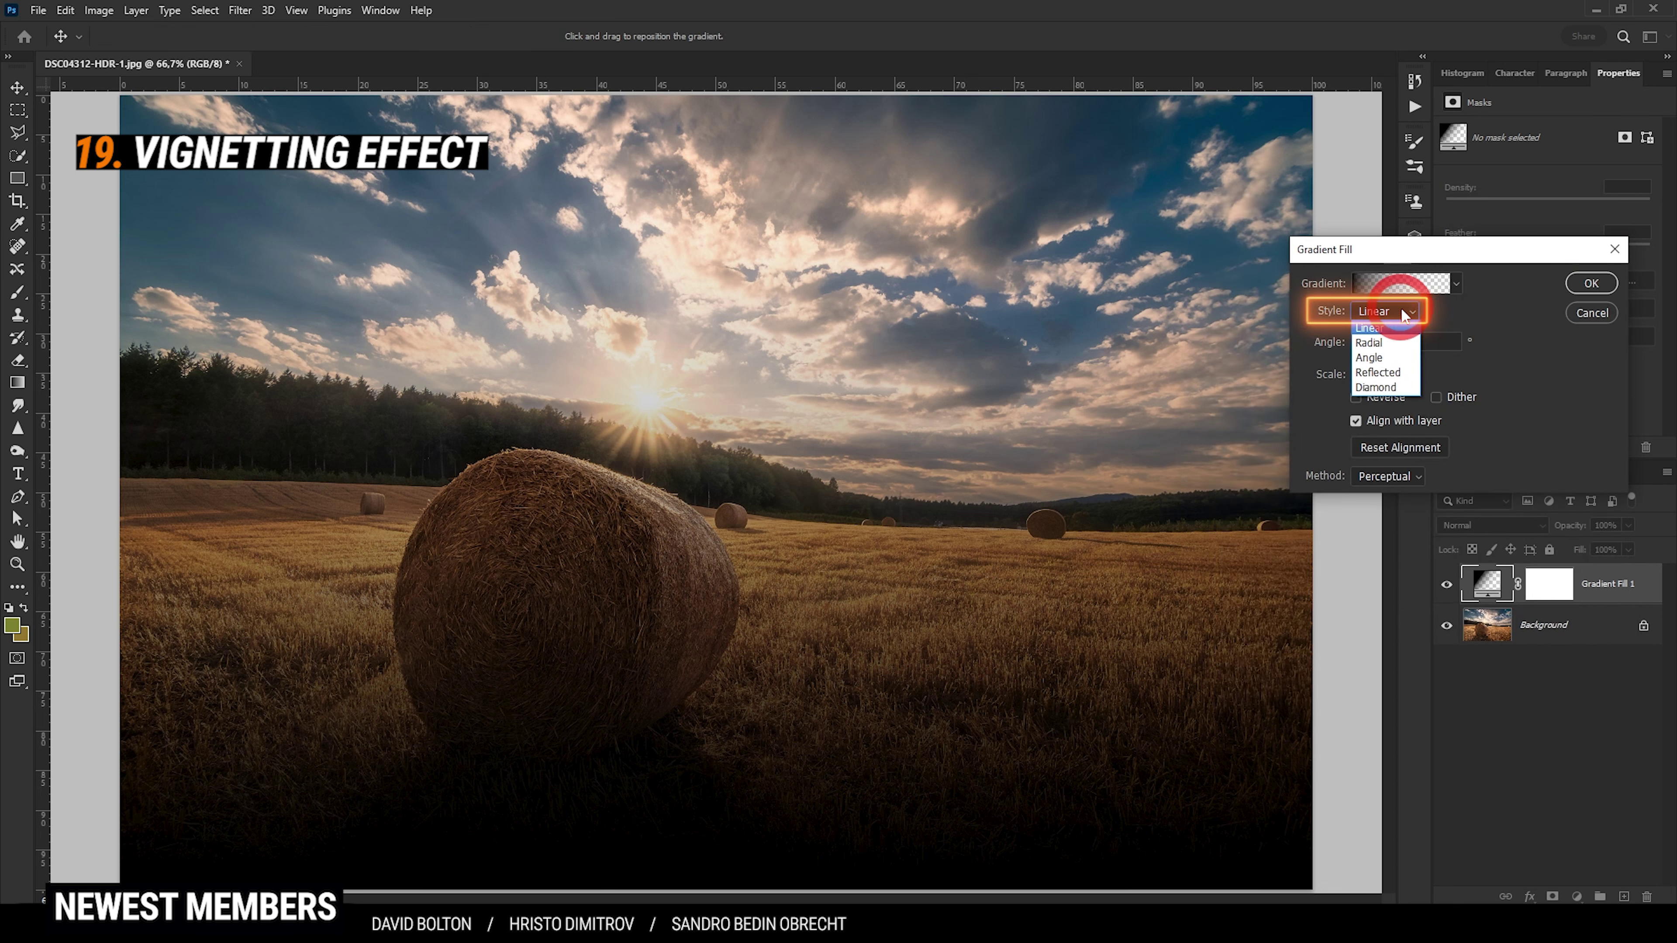
click(1388, 344)
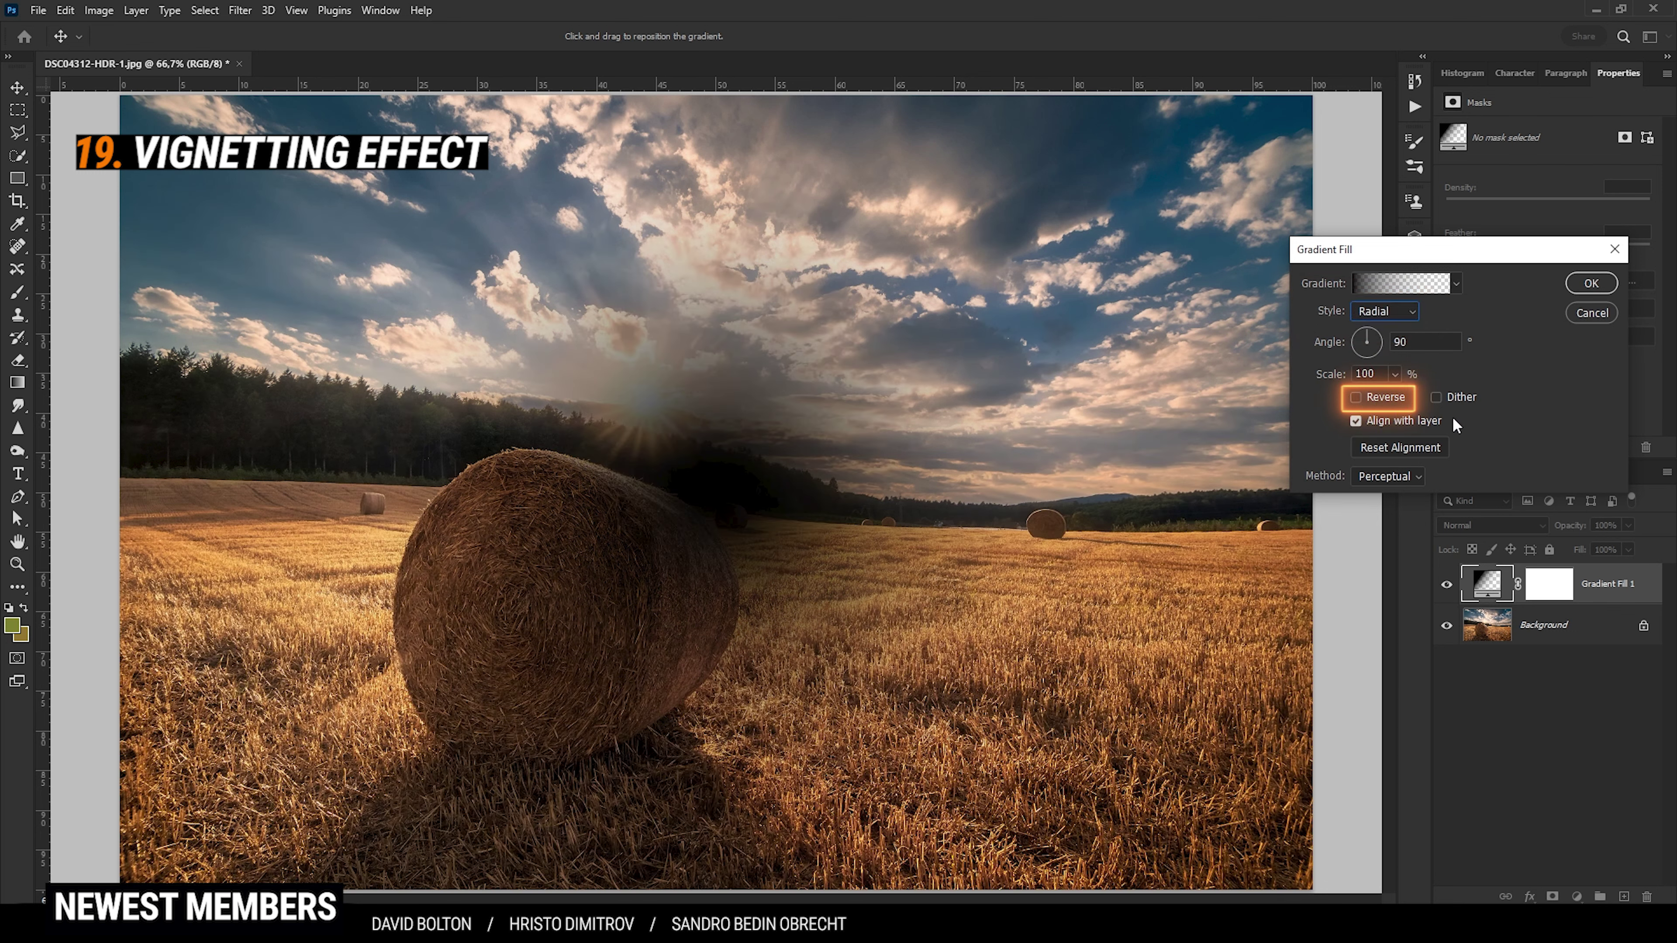
click(1355, 396)
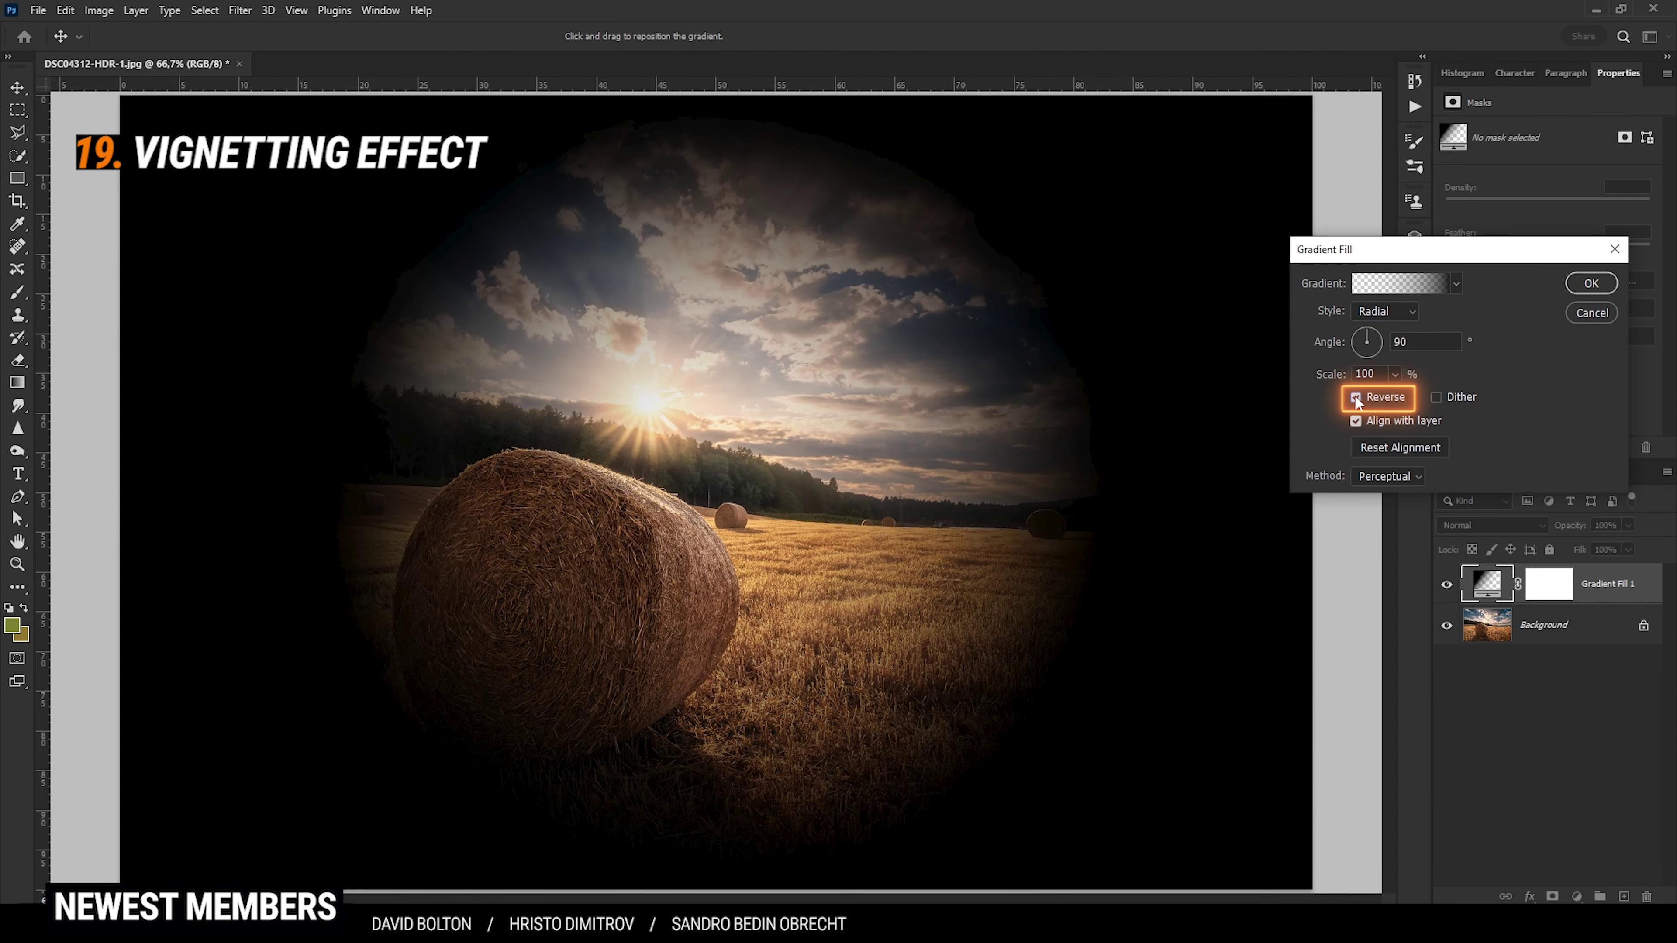
click(1397, 373)
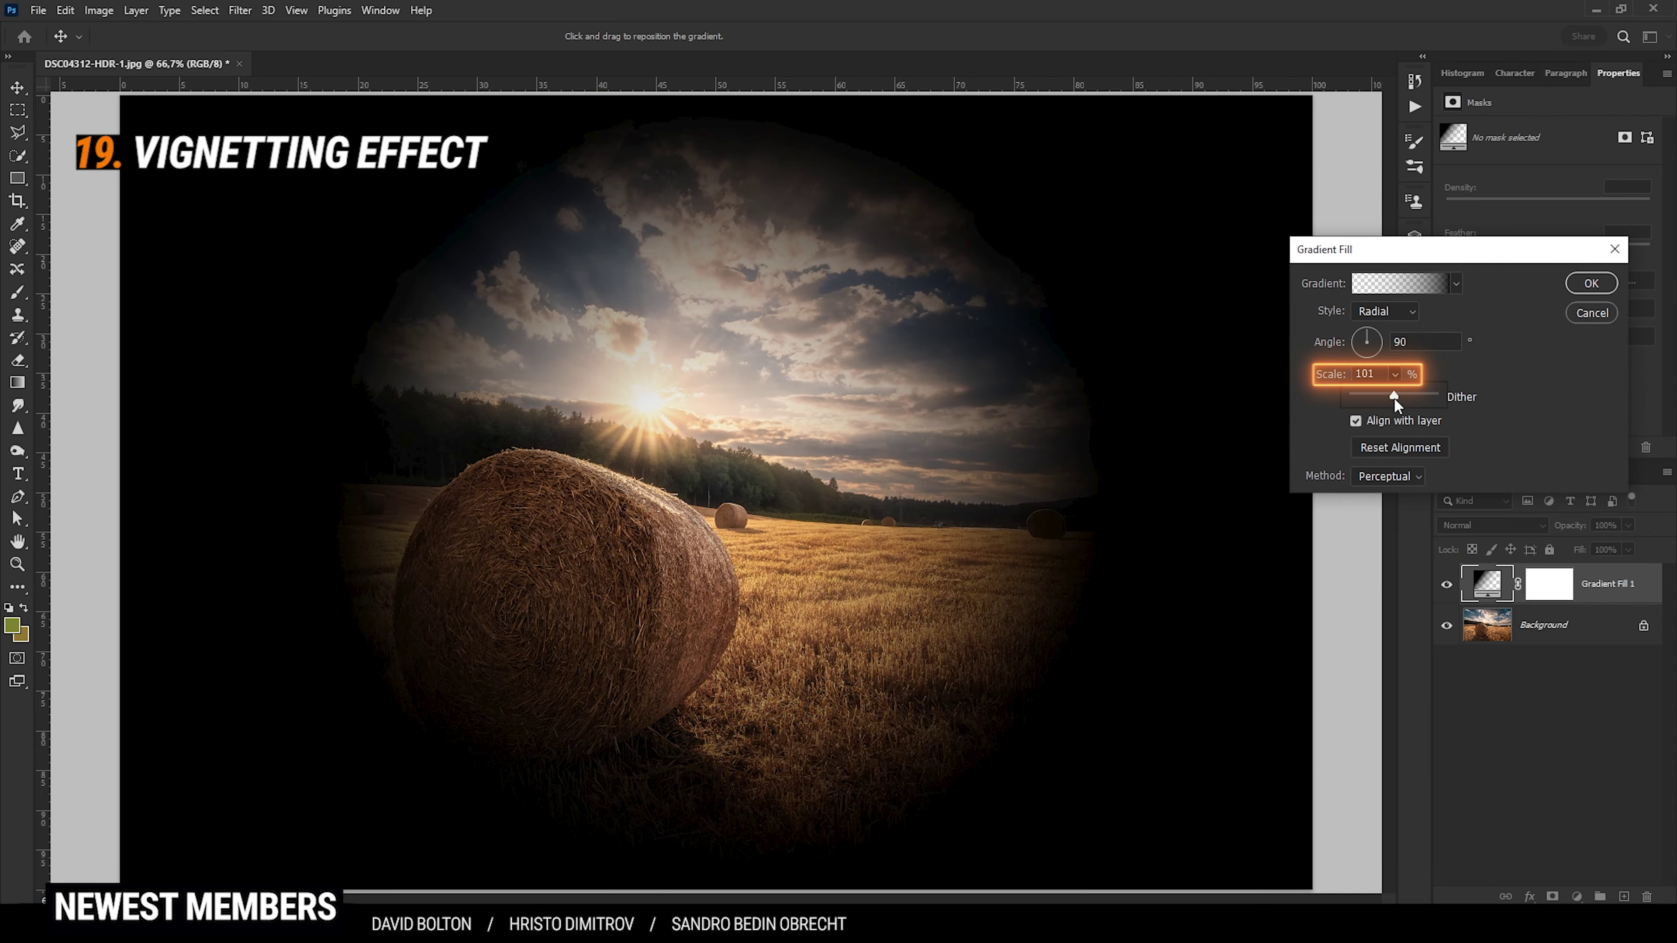
drag(1396, 397, 1406, 397)
click(1592, 282)
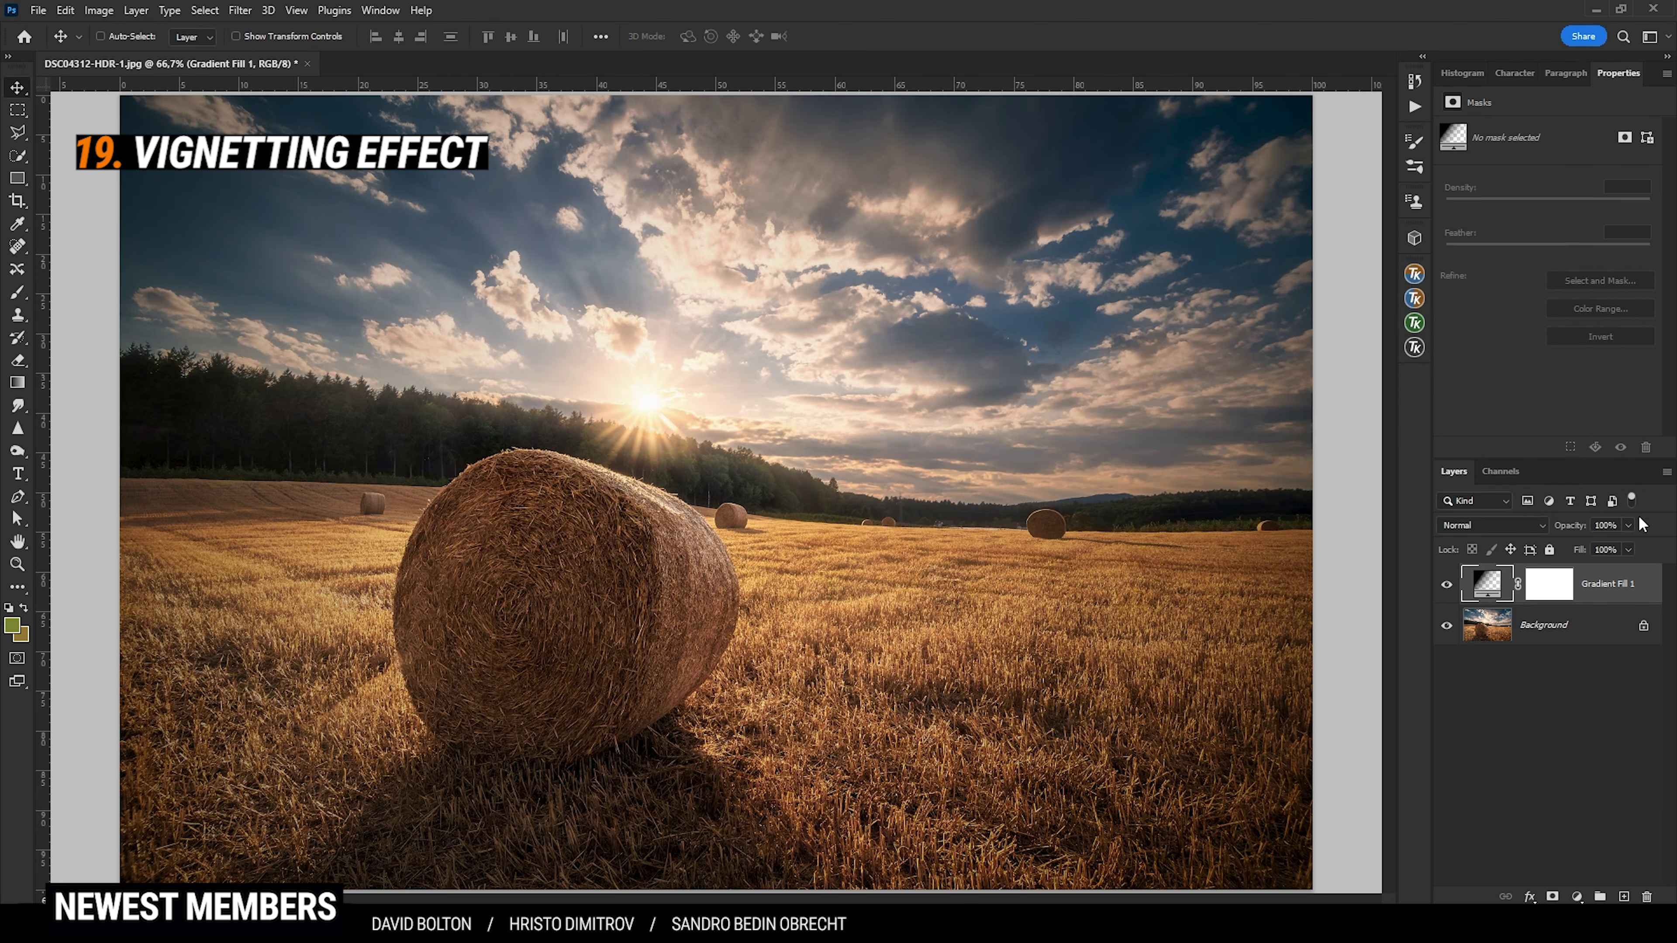
click(1627, 527)
mouse_move(1606, 541)
mouse_down()
mouse_move(1574, 540)
mouse_move(1597, 542)
mouse_up()
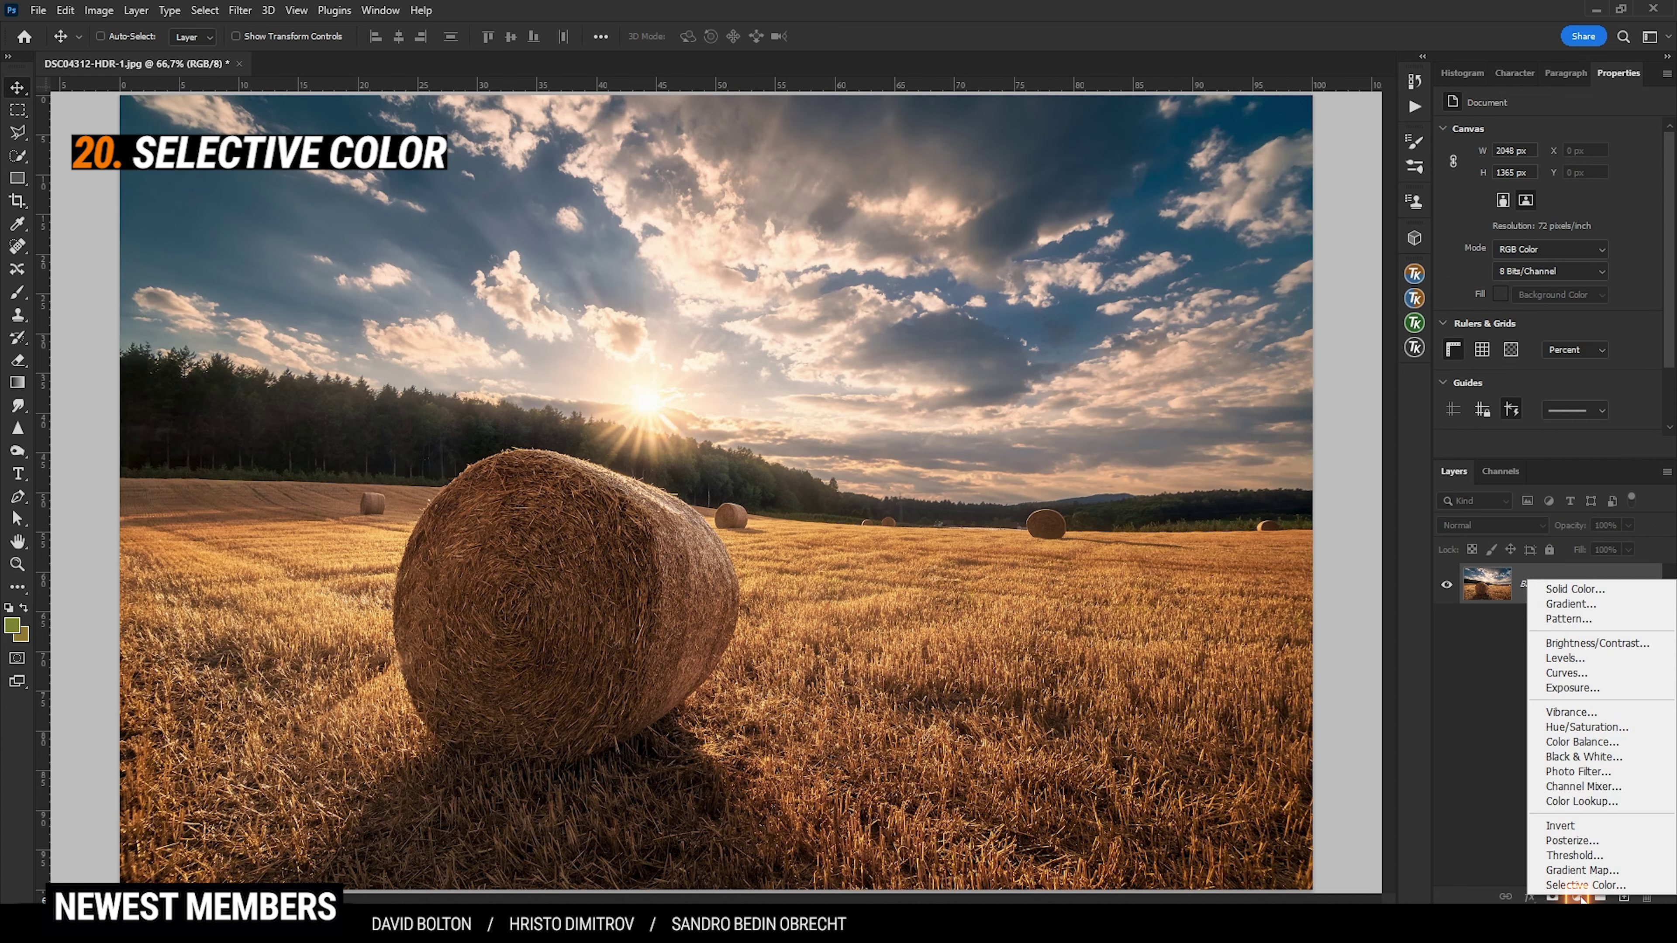
- Add a Selective Color layer and raise Yellow and Black in the Whites range
click(1584, 886)
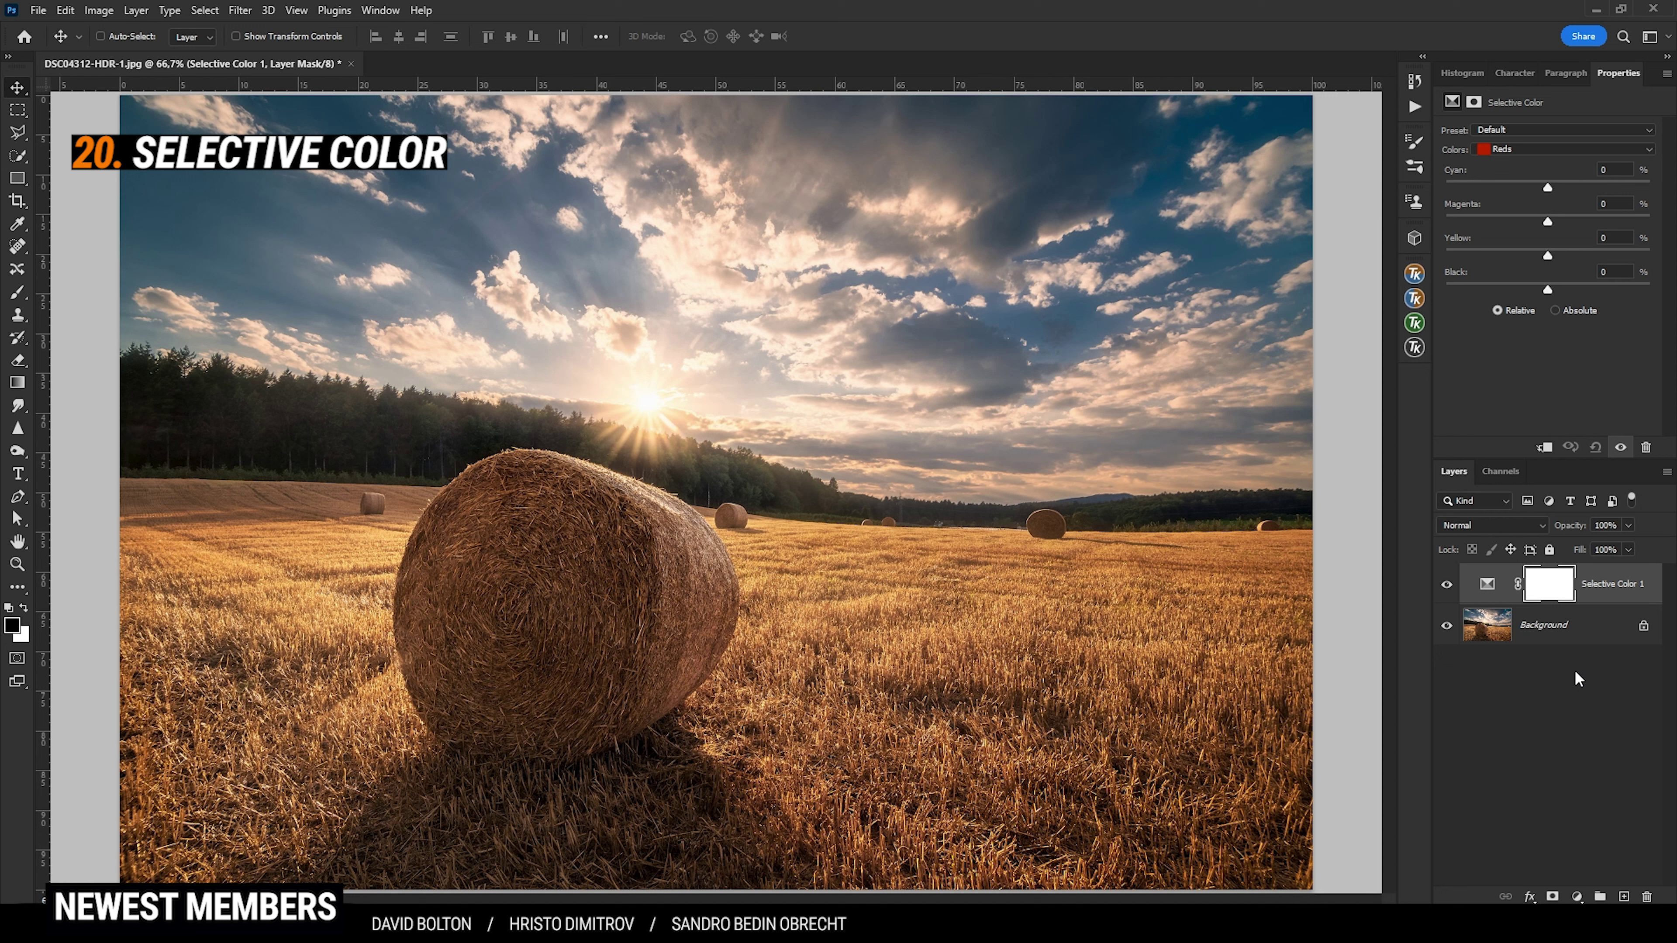
click(1644, 150)
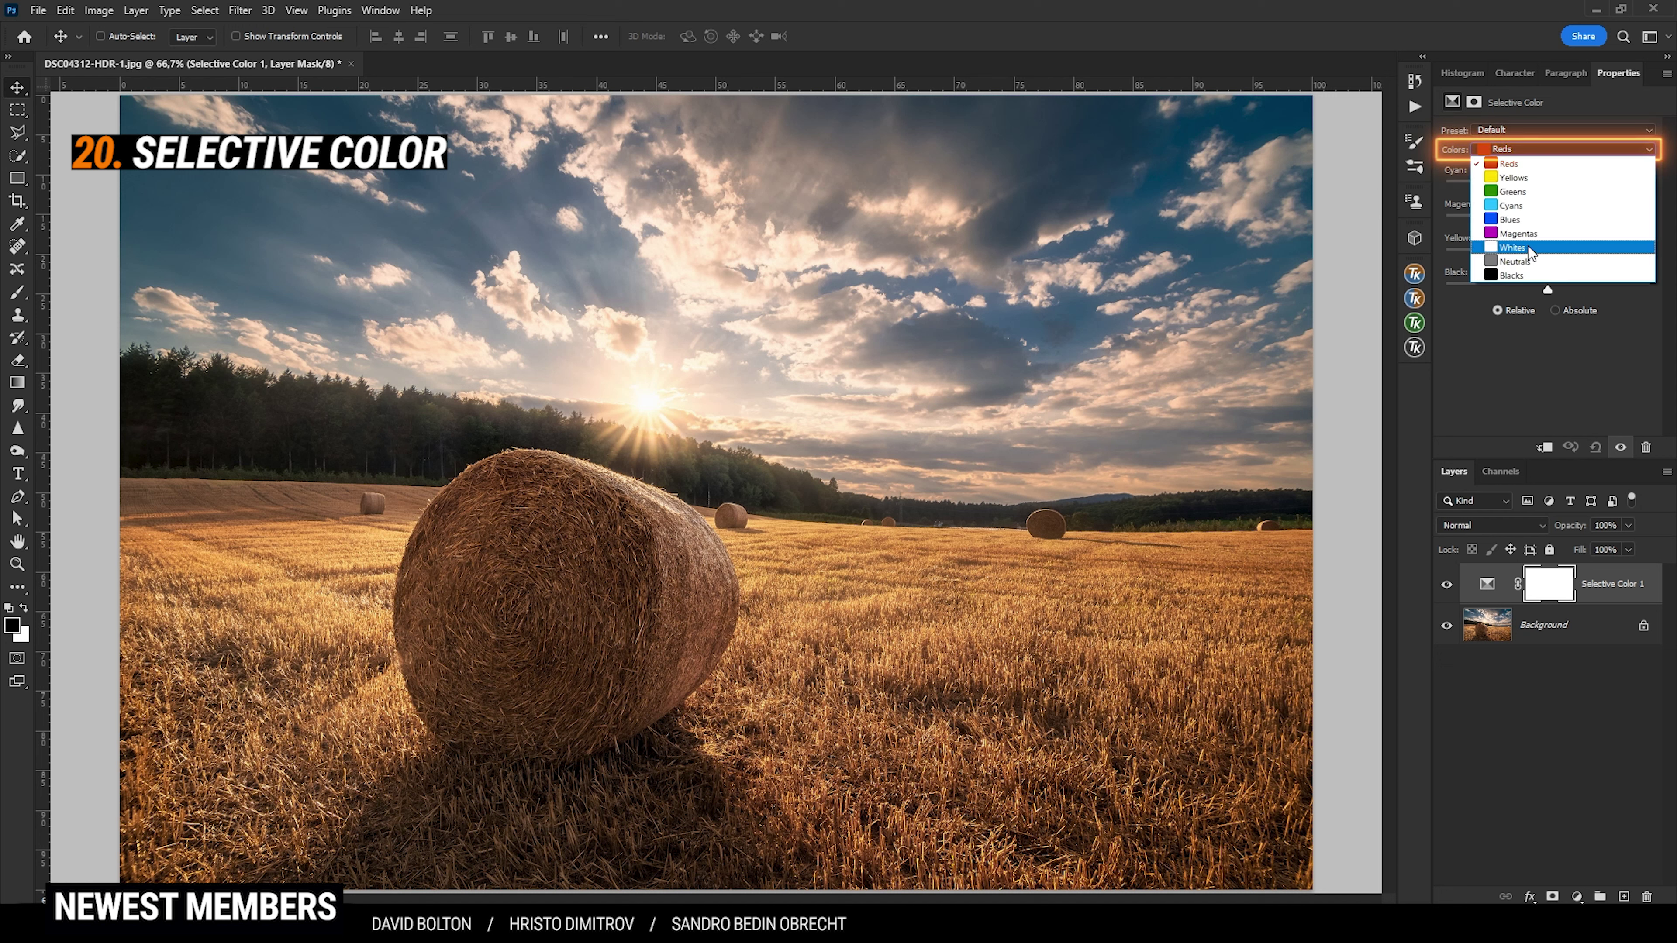
click(1527, 274)
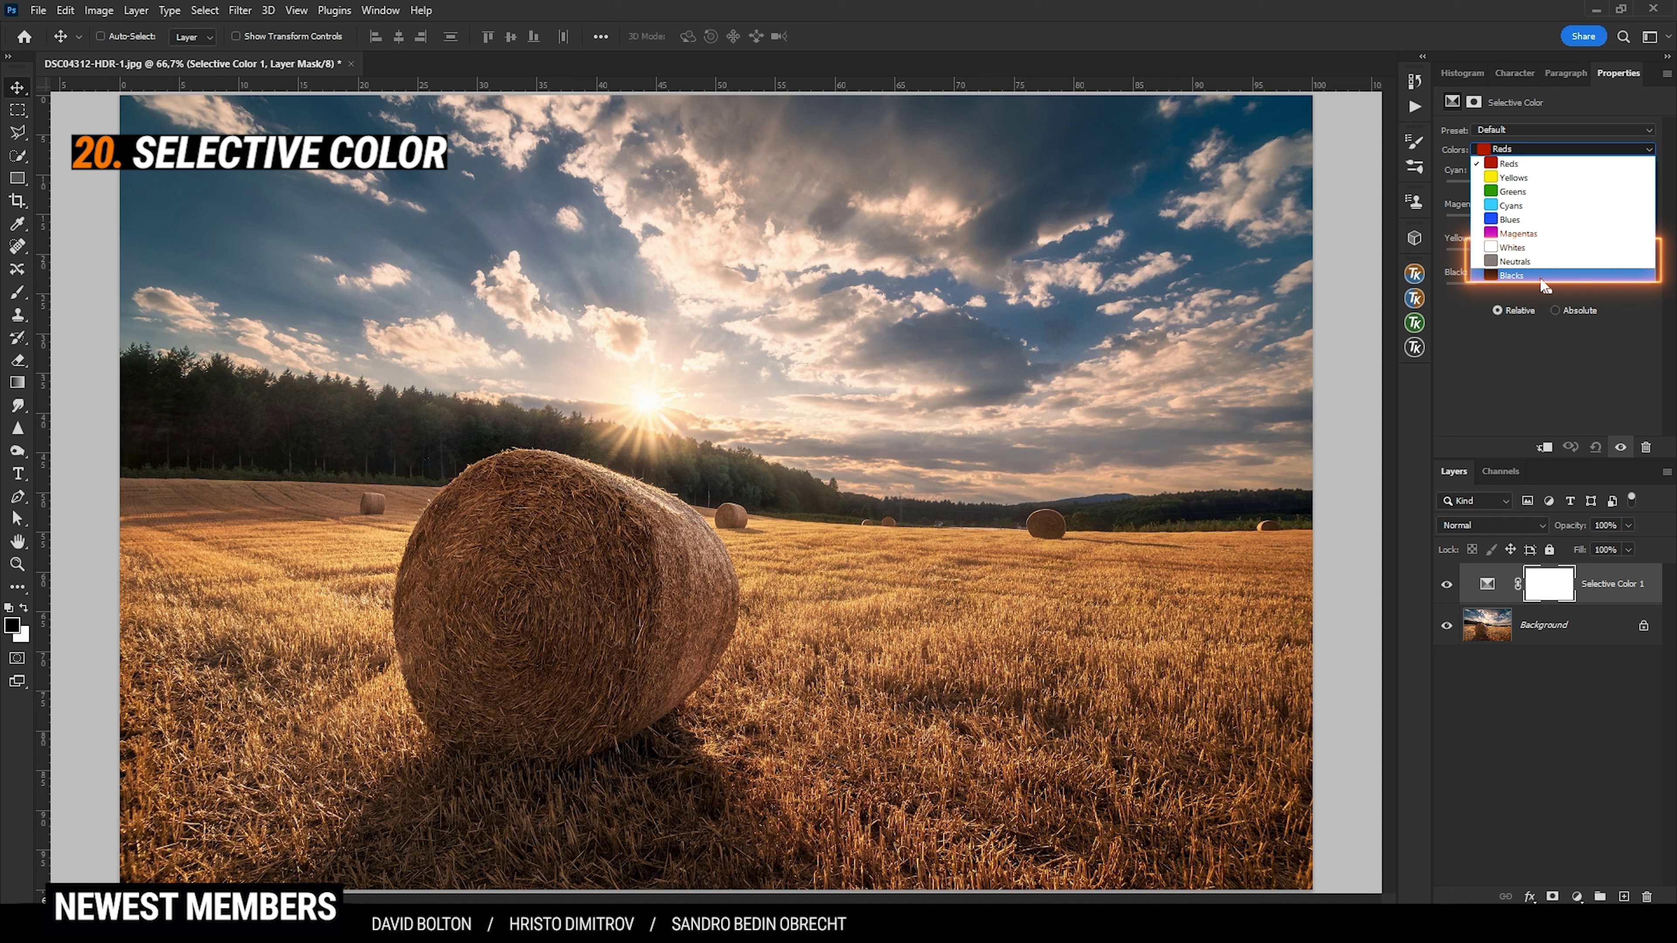
click(1537, 252)
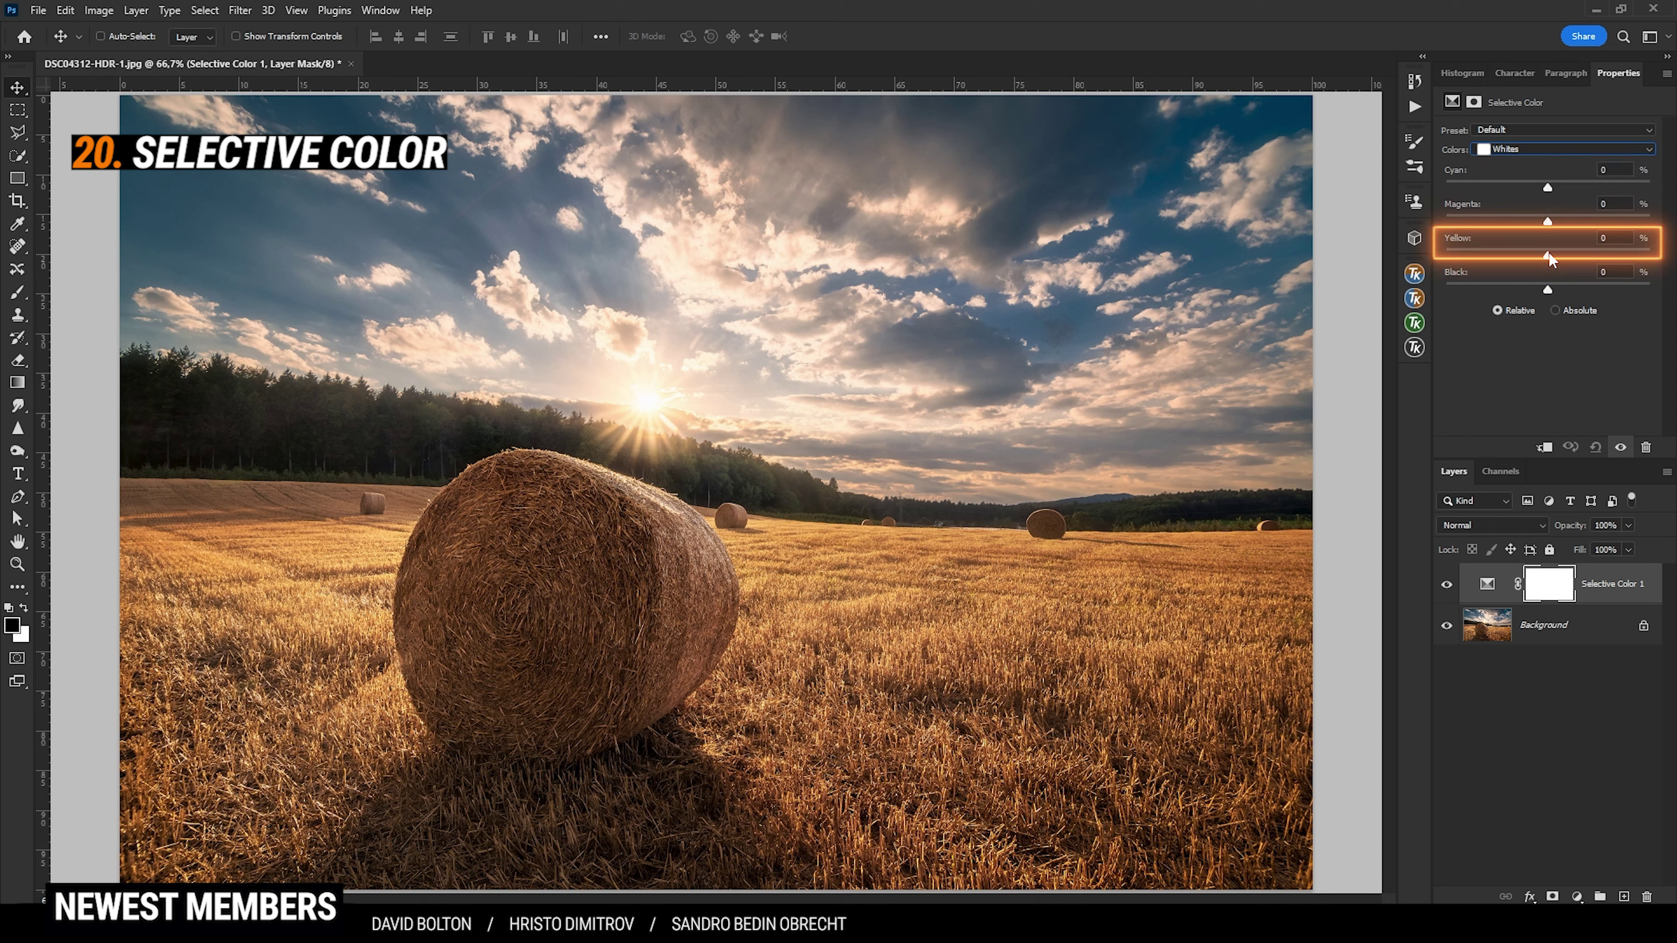
drag(1549, 254, 1562, 219)
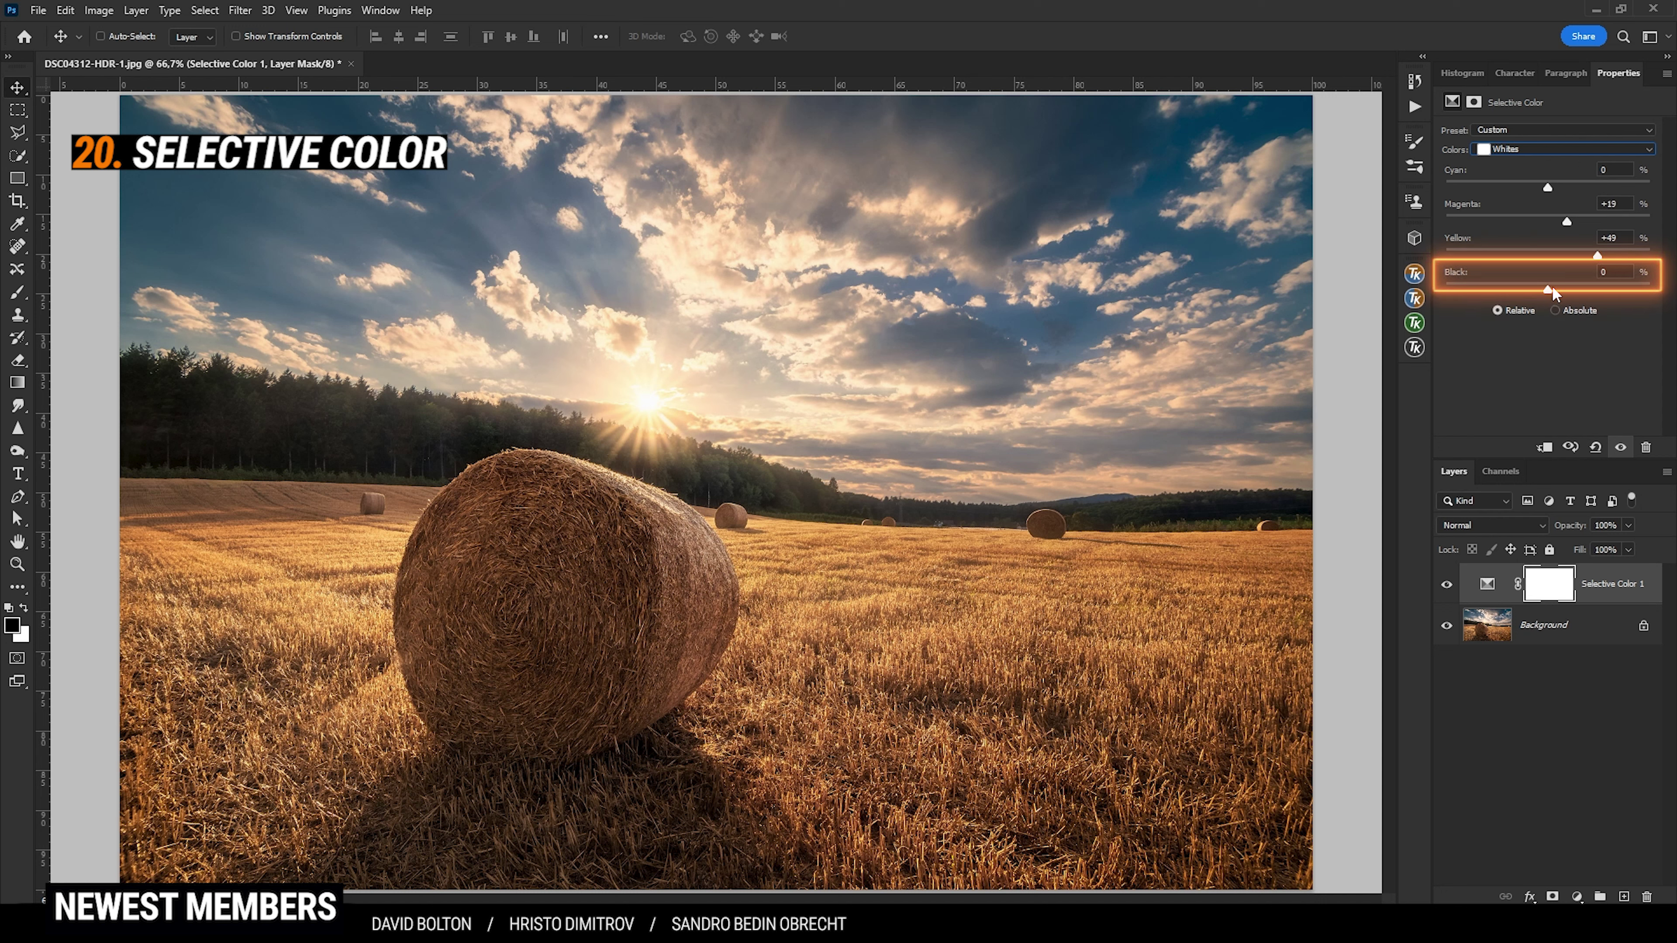
drag(1547, 294, 1550, 292)
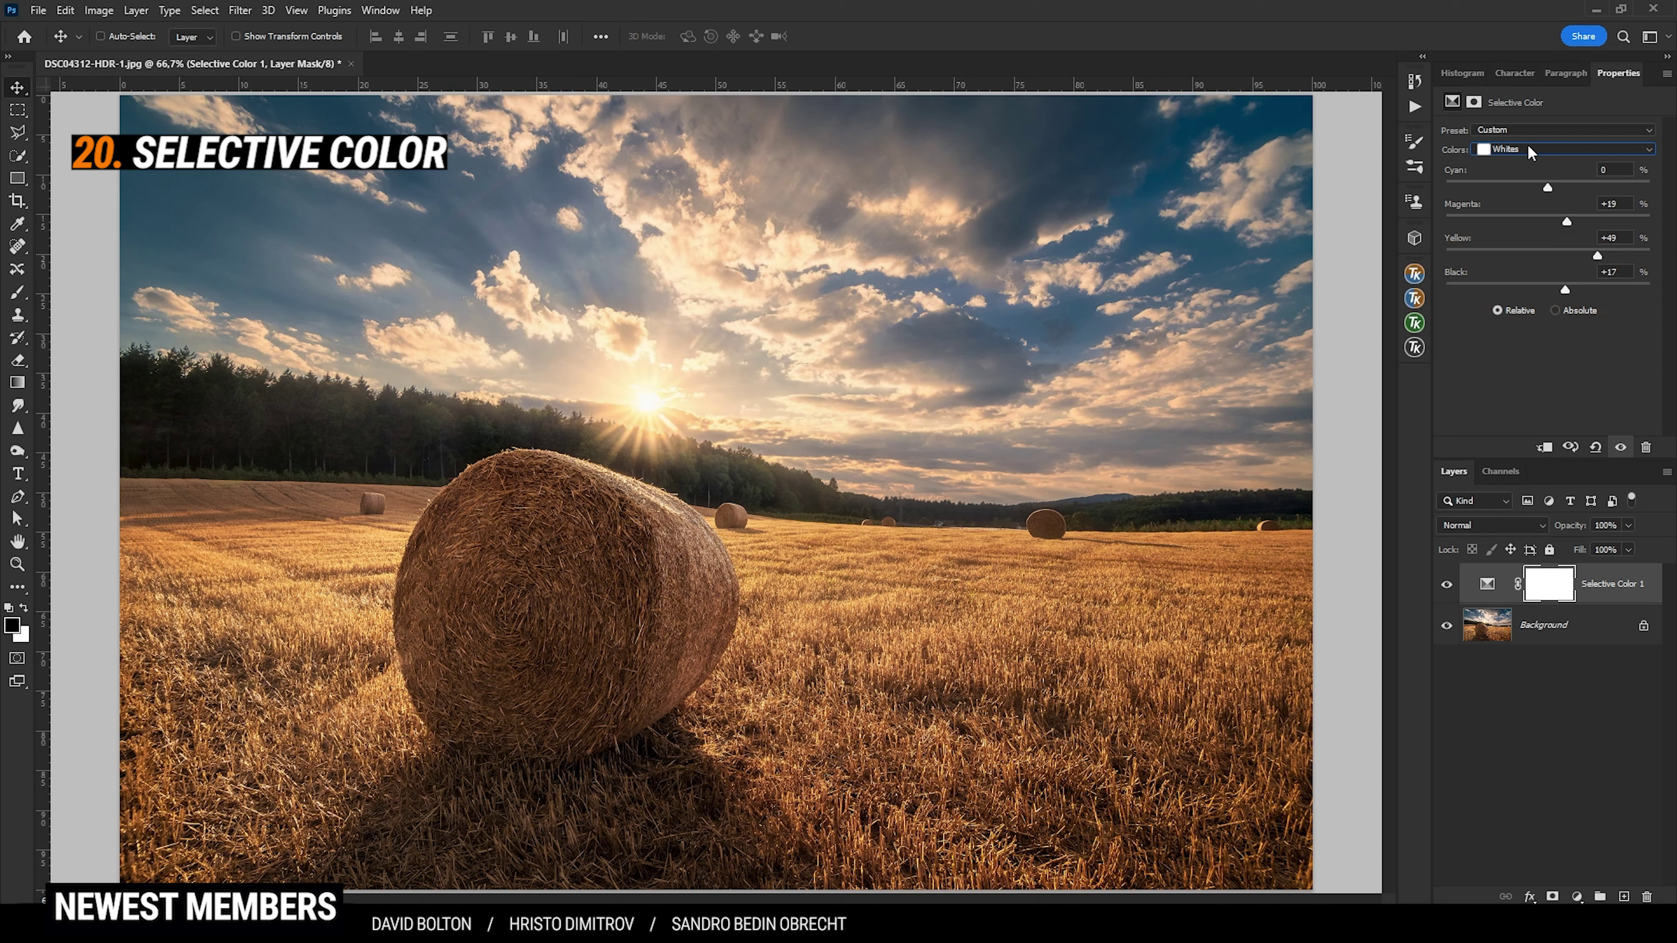
- Switch to the Blacks range and nudge Black up to +4 to deepen the shadows
click(1528, 149)
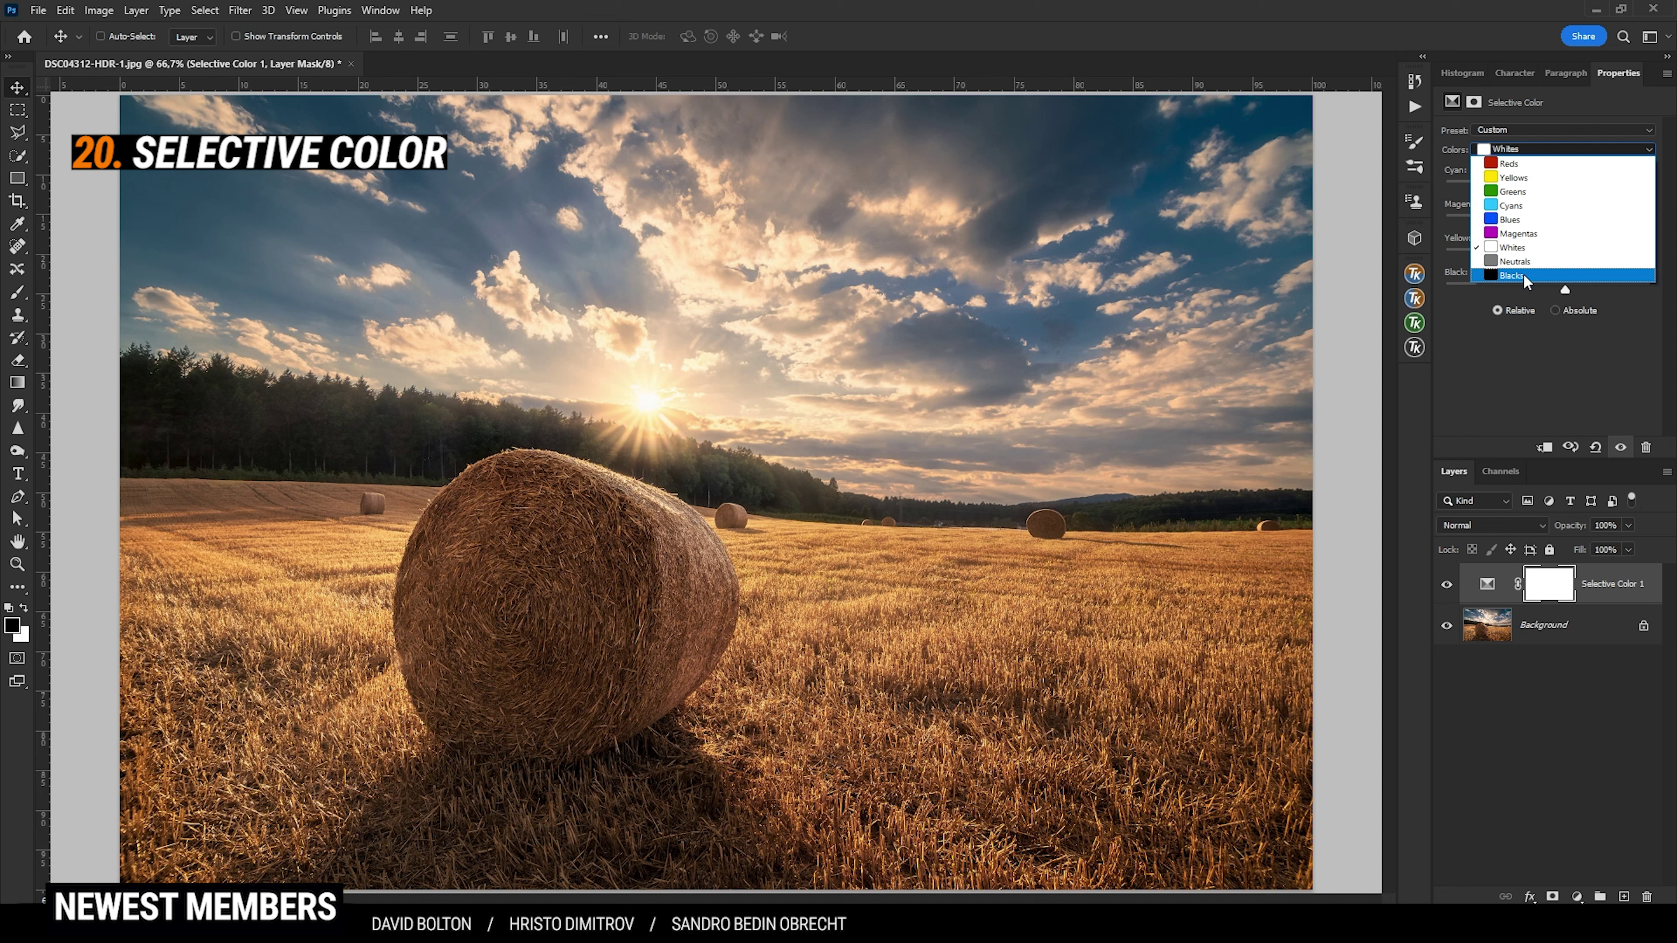
click(1526, 276)
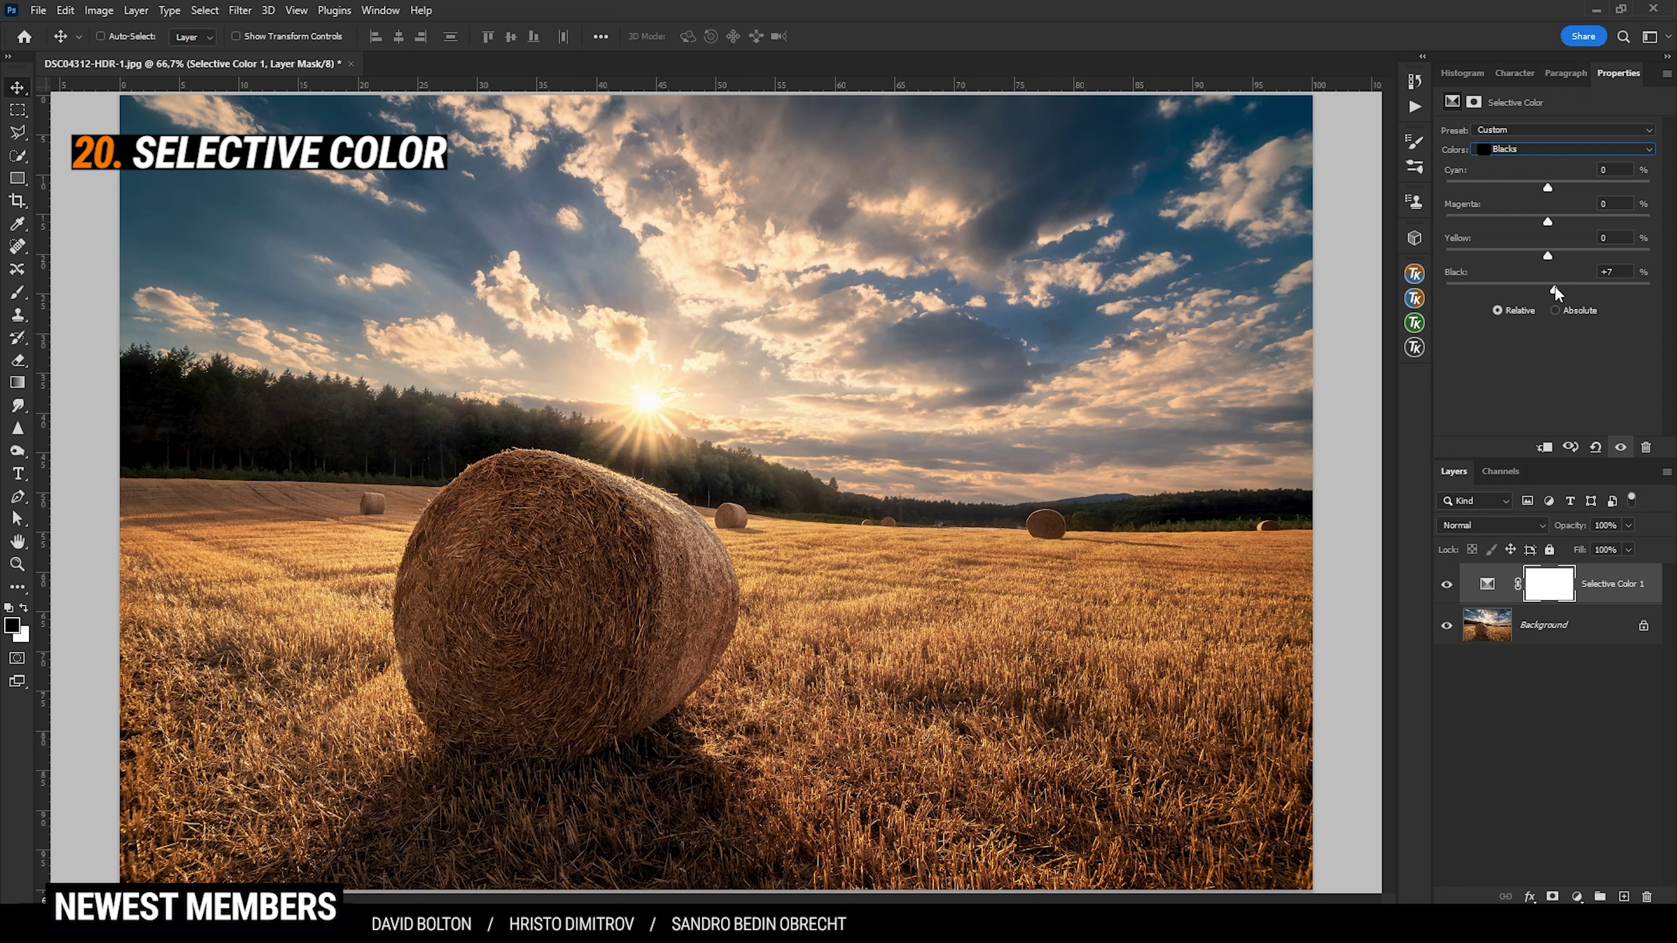
drag(1551, 286, 1555, 291)
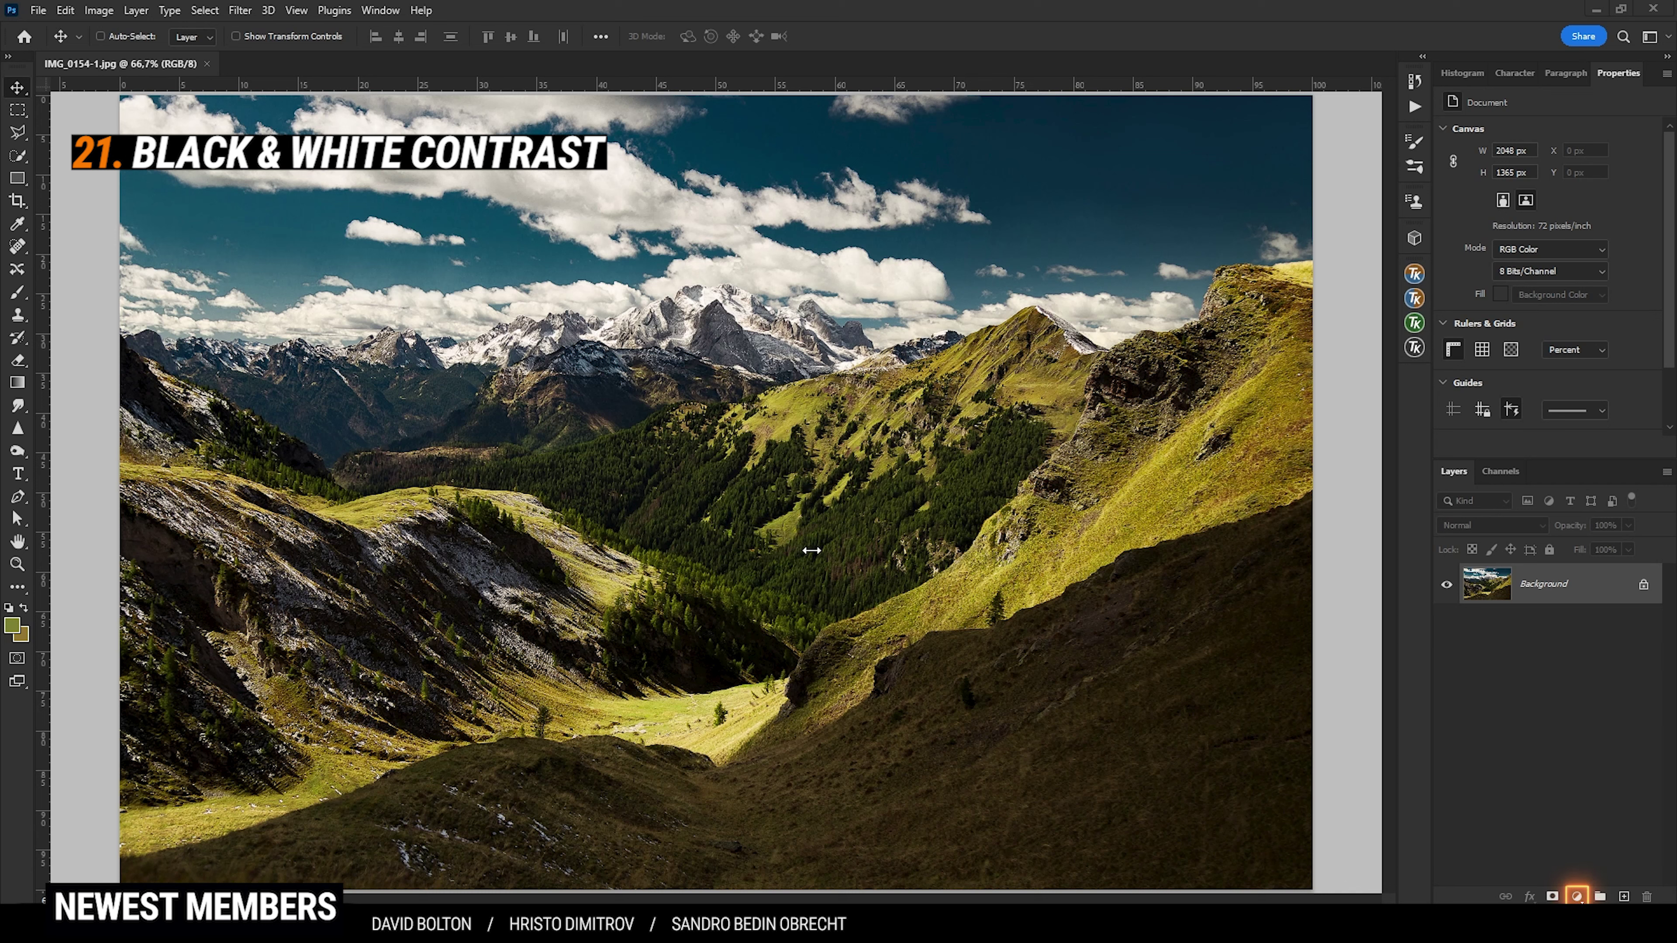
- Add a Black & White adjustment layer blended as Soft Light at 20% opacity
click(1577, 897)
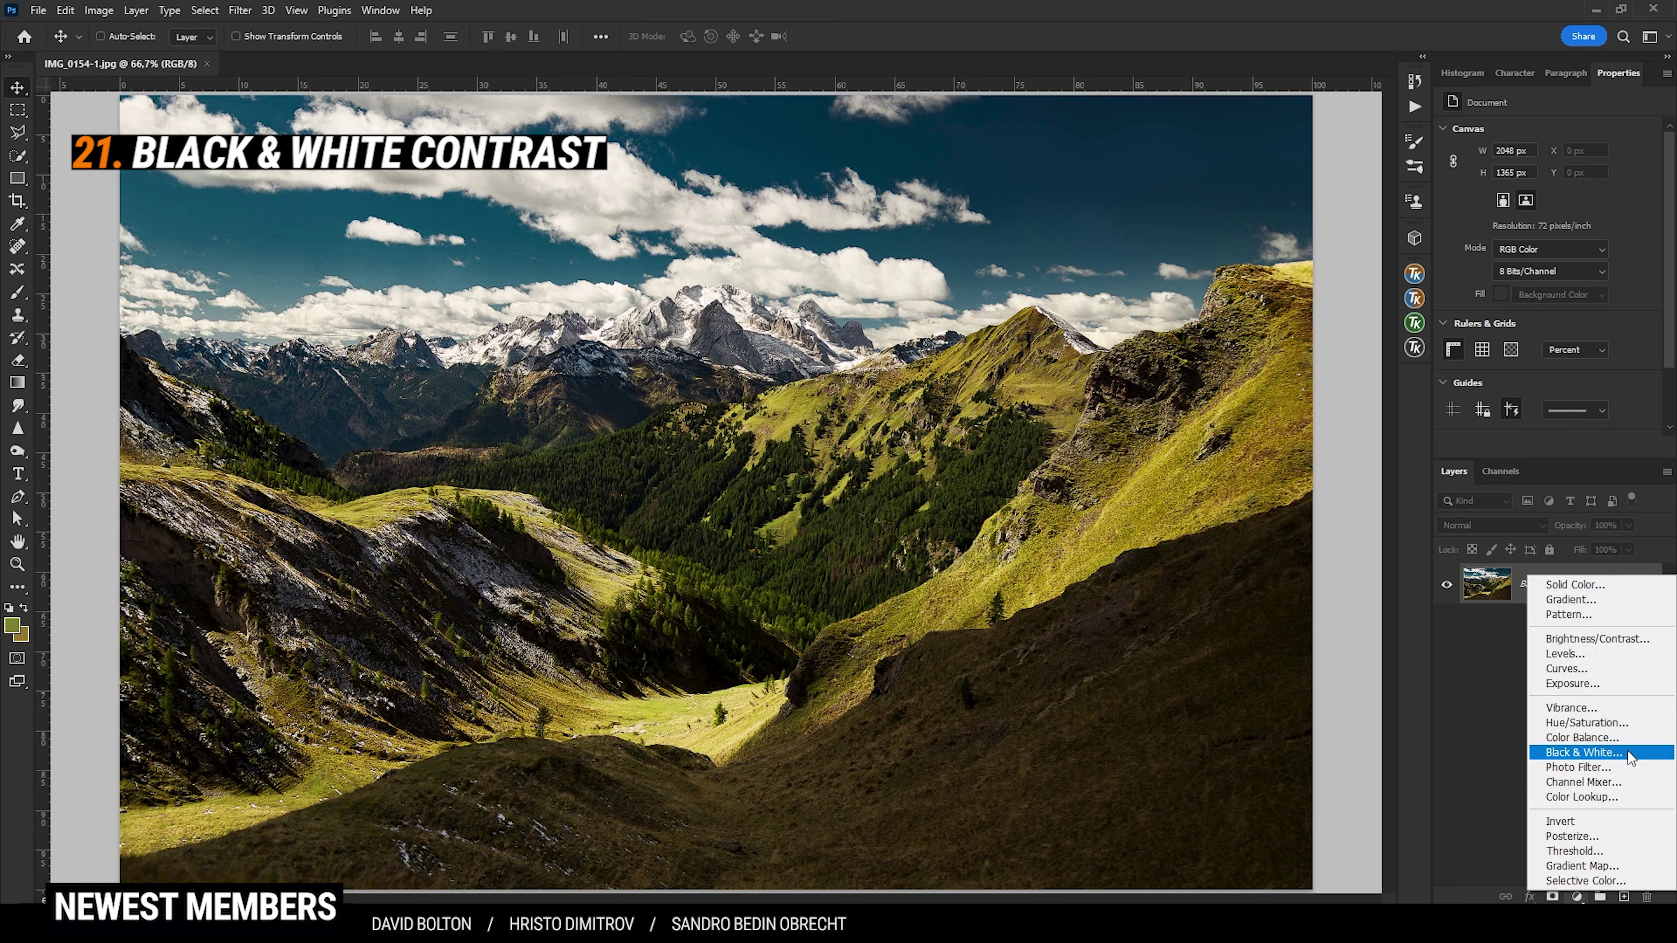
click(1627, 752)
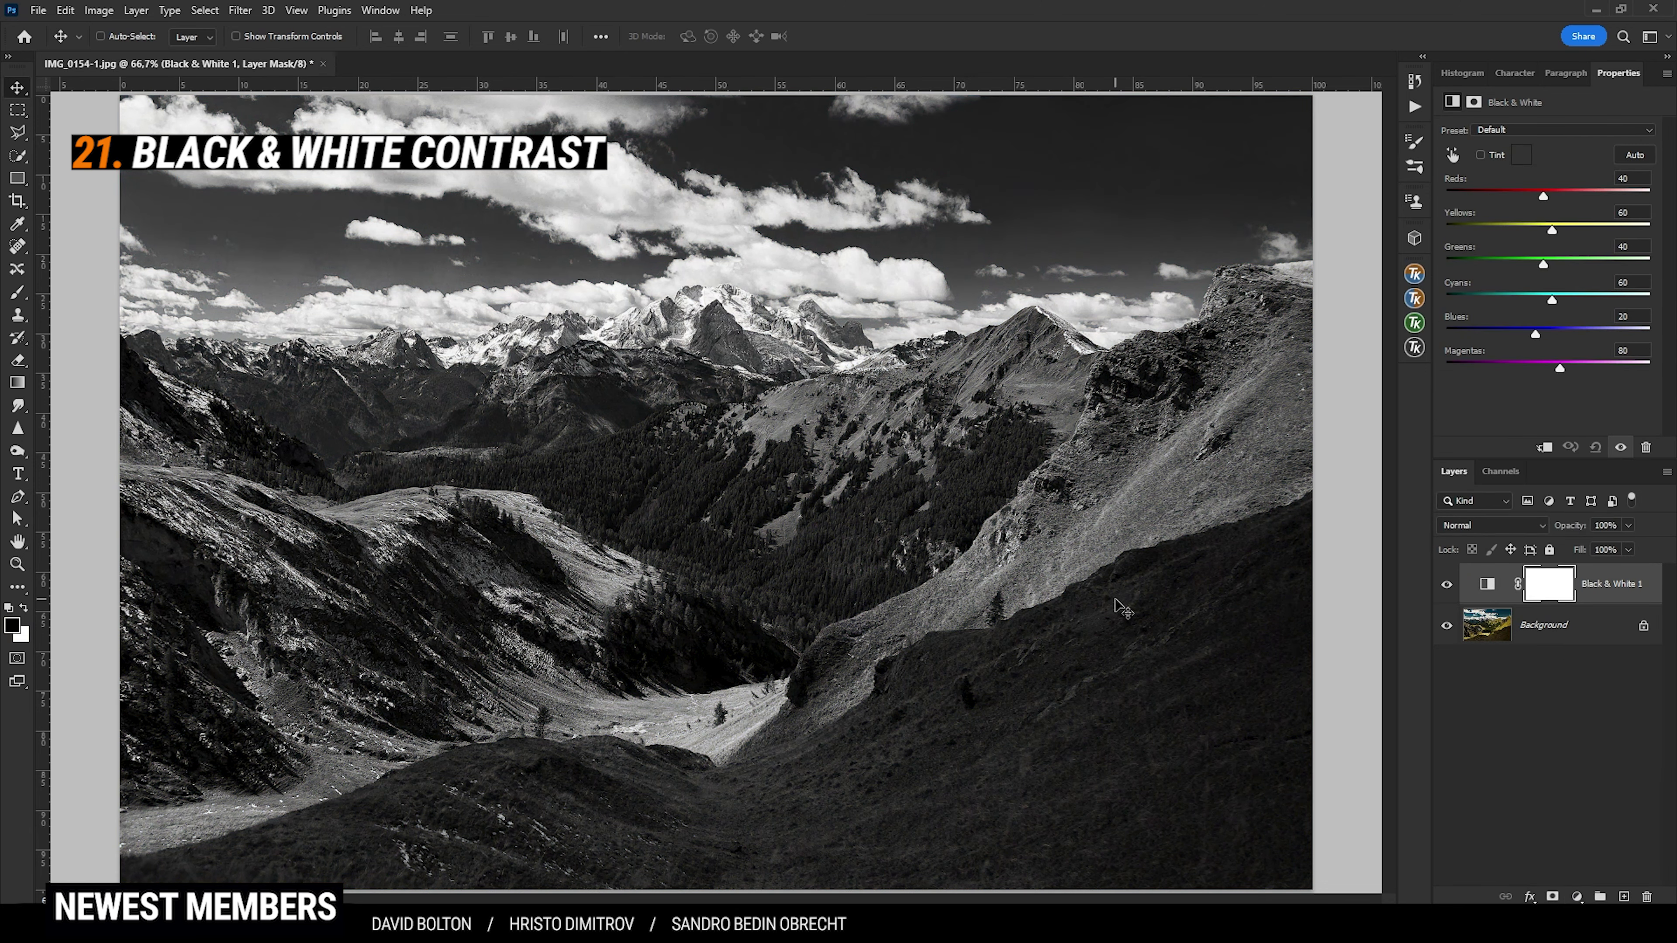
click(1502, 532)
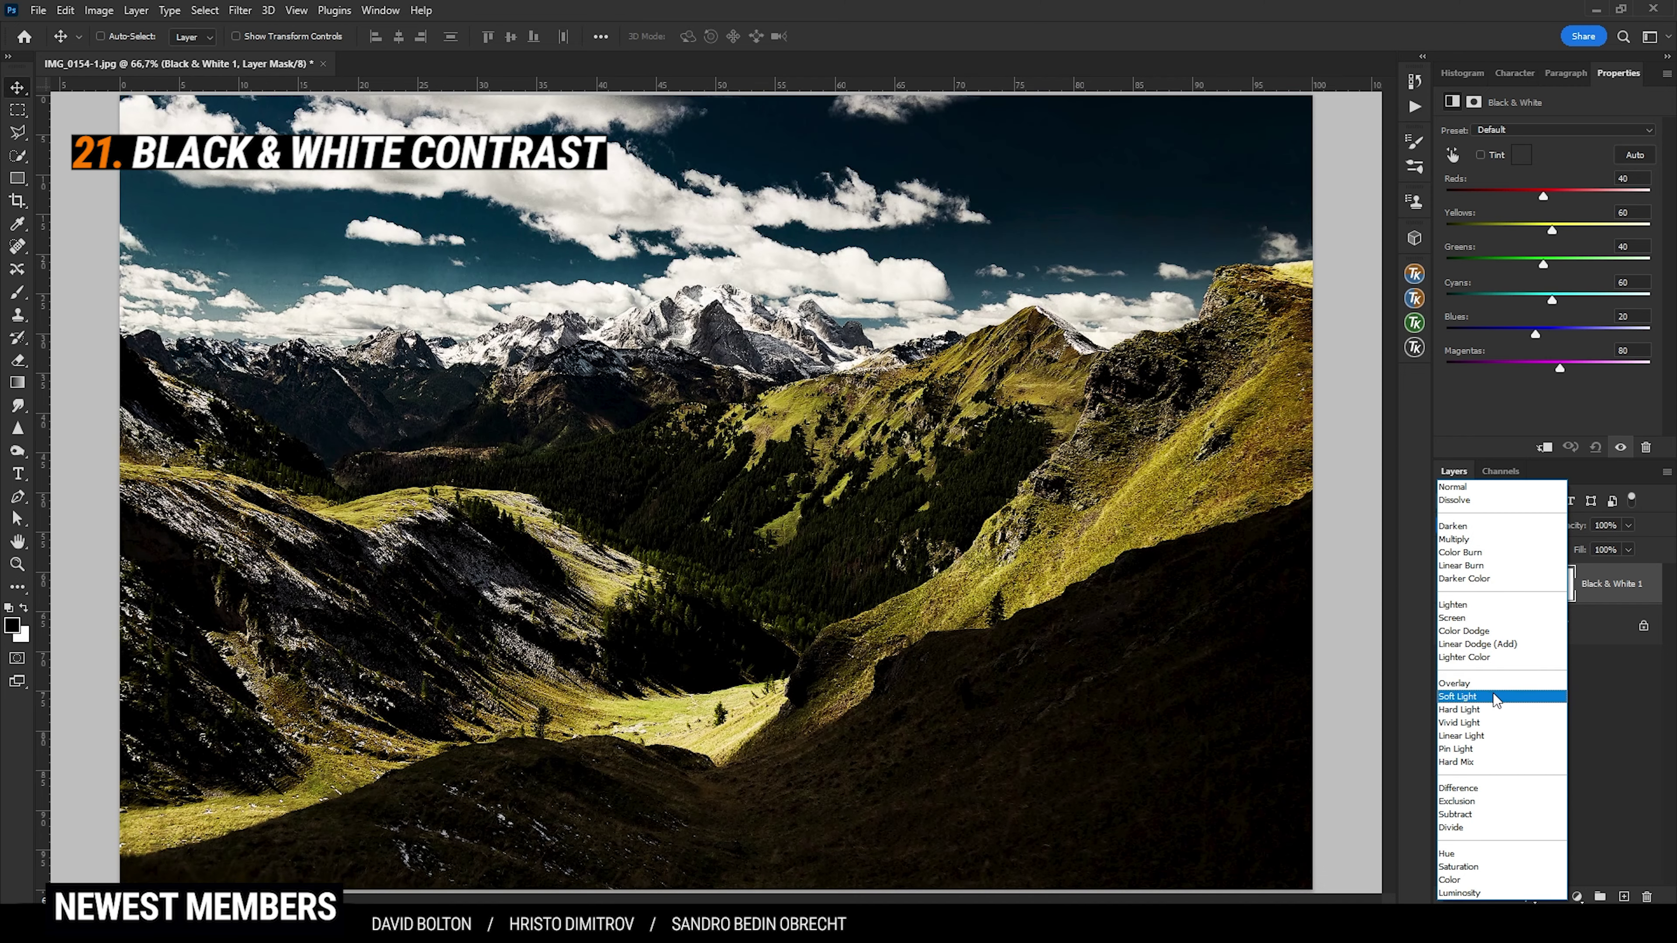
click(1496, 700)
drag(1629, 525, 1557, 551)
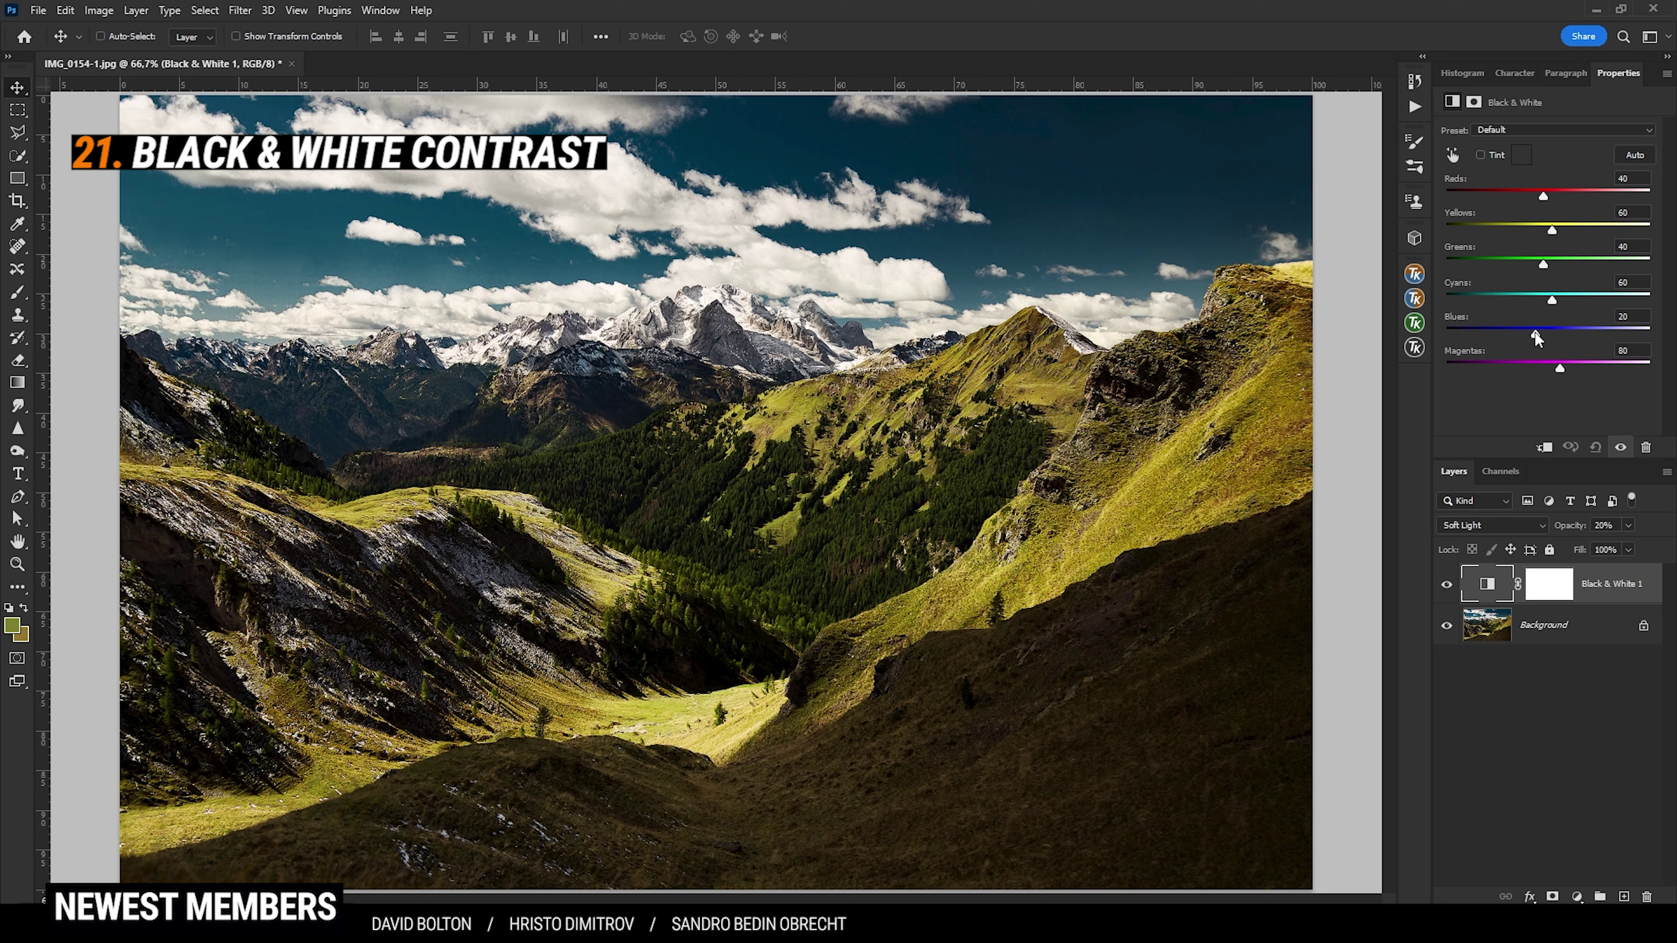
- Lower Blues, raise Yellows/Greens, and toggle the Black & White layer to compare
drag(1534, 332, 1428, 329)
drag(1553, 231, 1620, 230)
click(1446, 583)
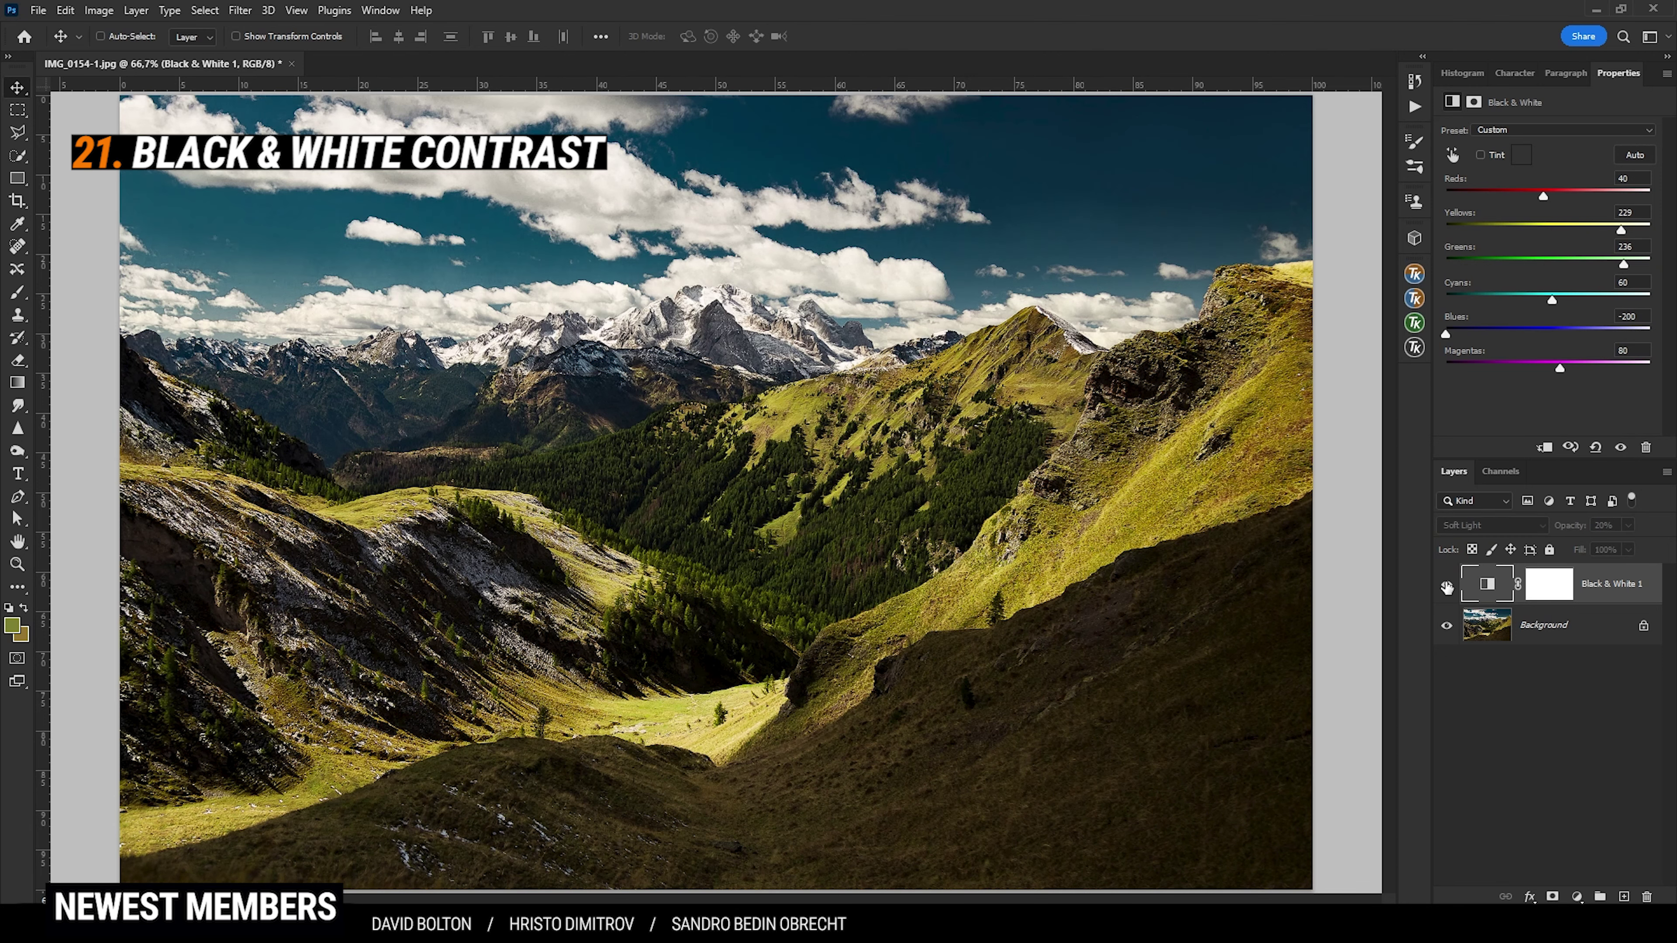
click(1446, 584)
click(1446, 584)
click(1446, 583)
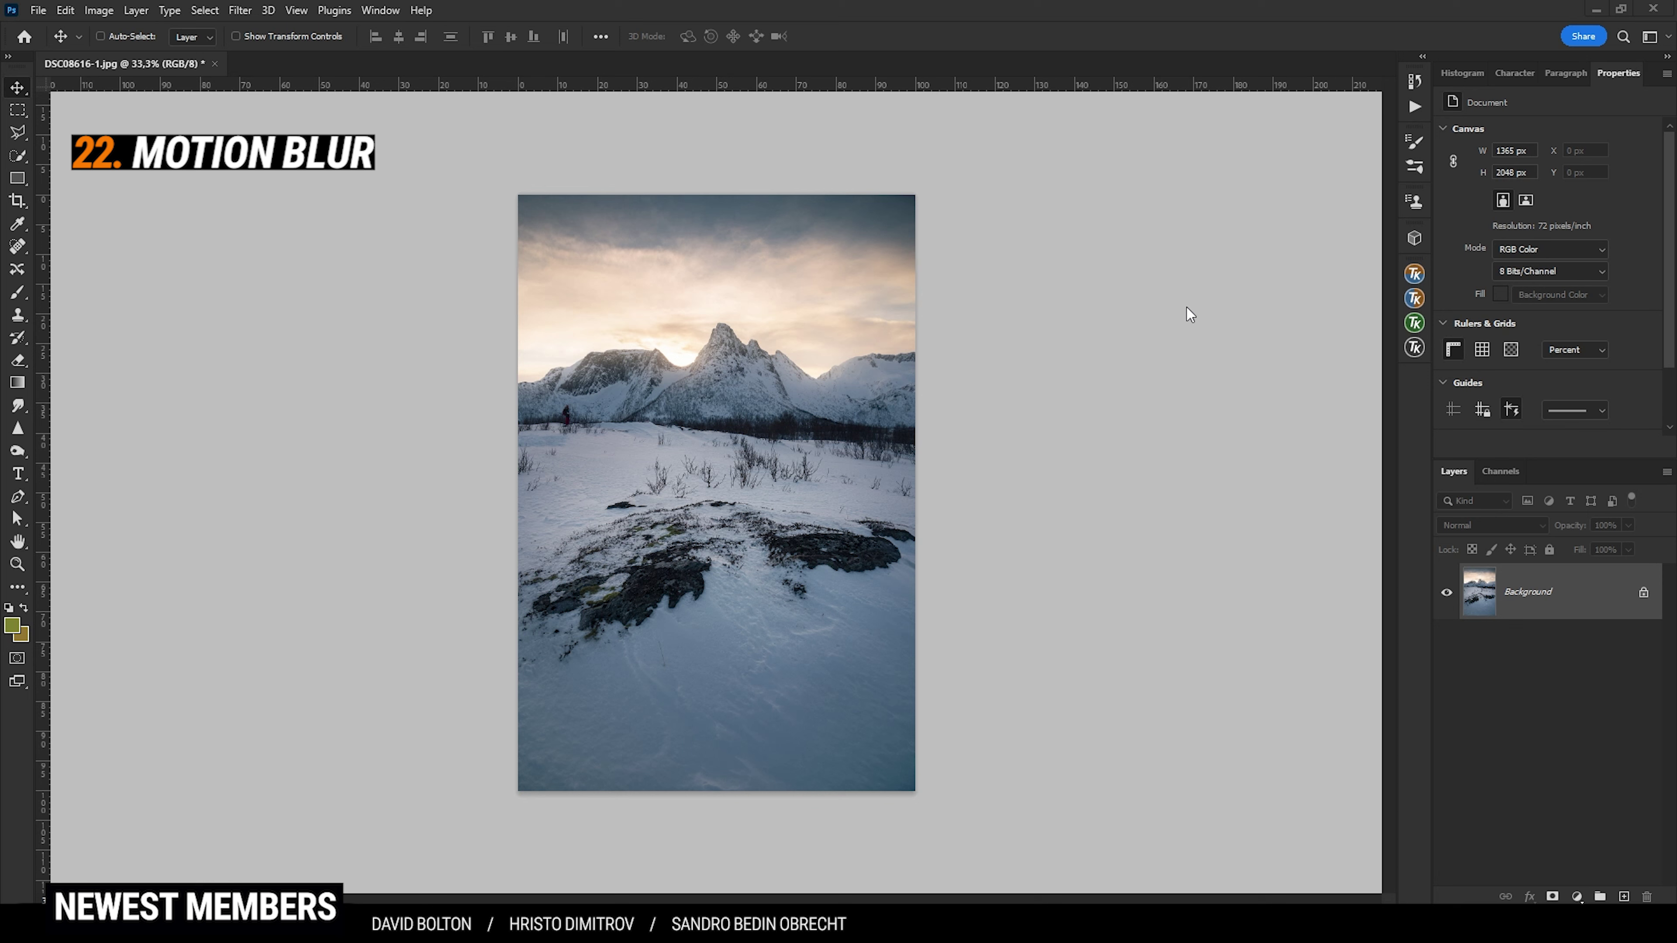
- Unlock the Background, select the sky, and copy it onto a new layer
click(1643, 591)
click(204, 10)
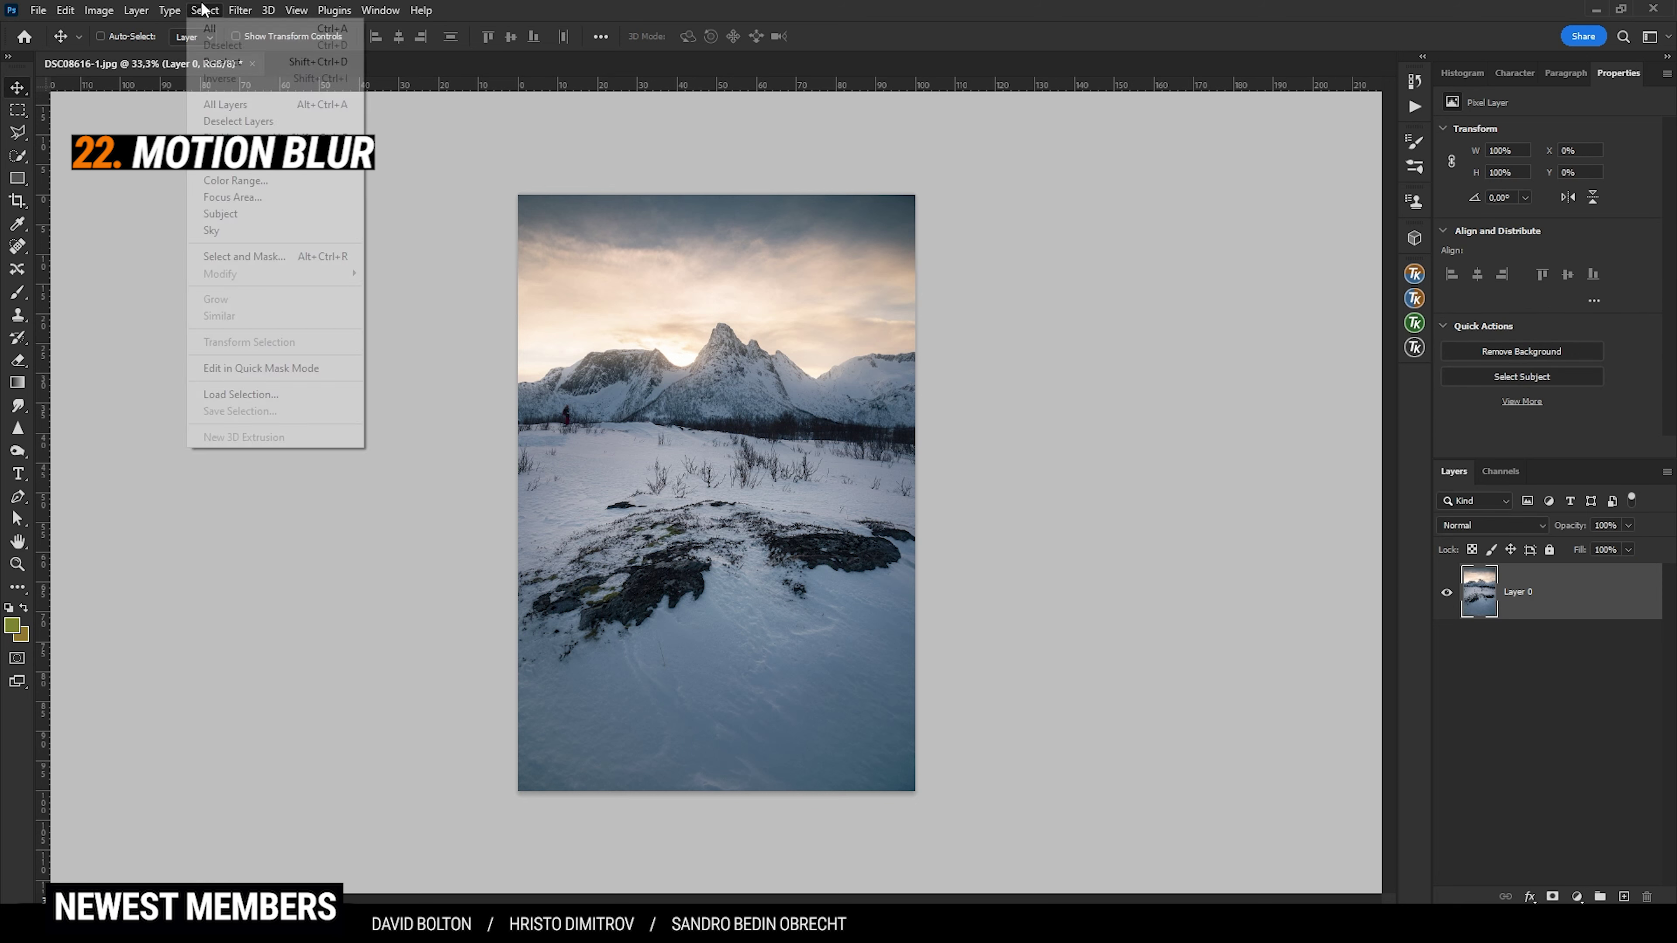
click(214, 230)
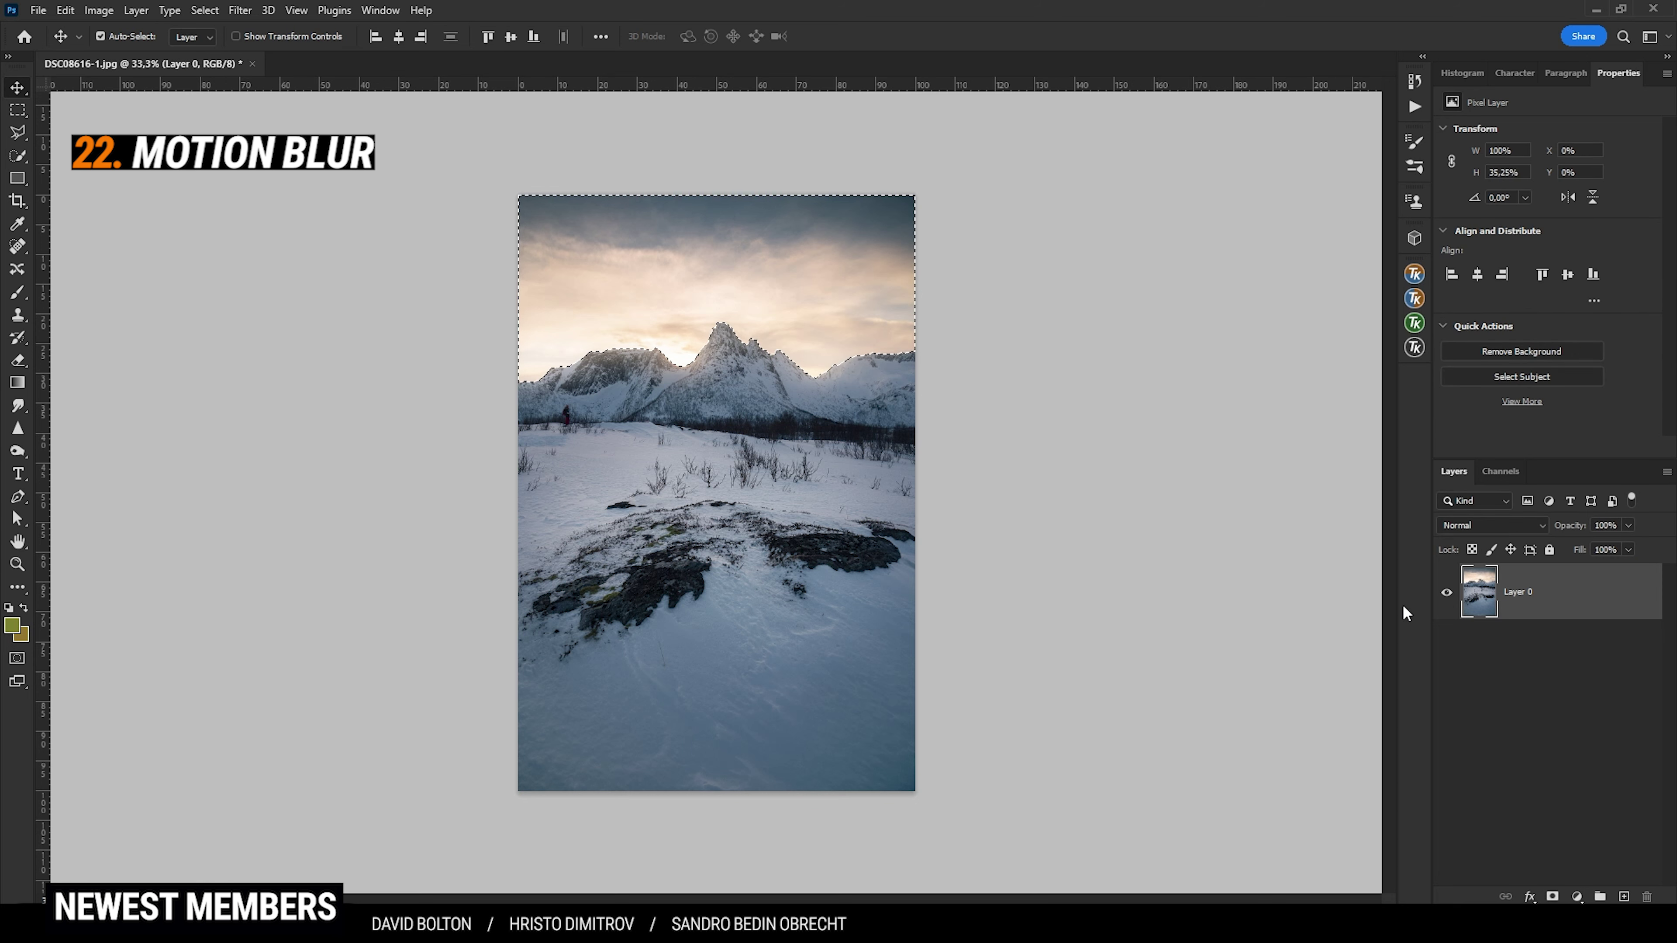
key(ctrl+j)
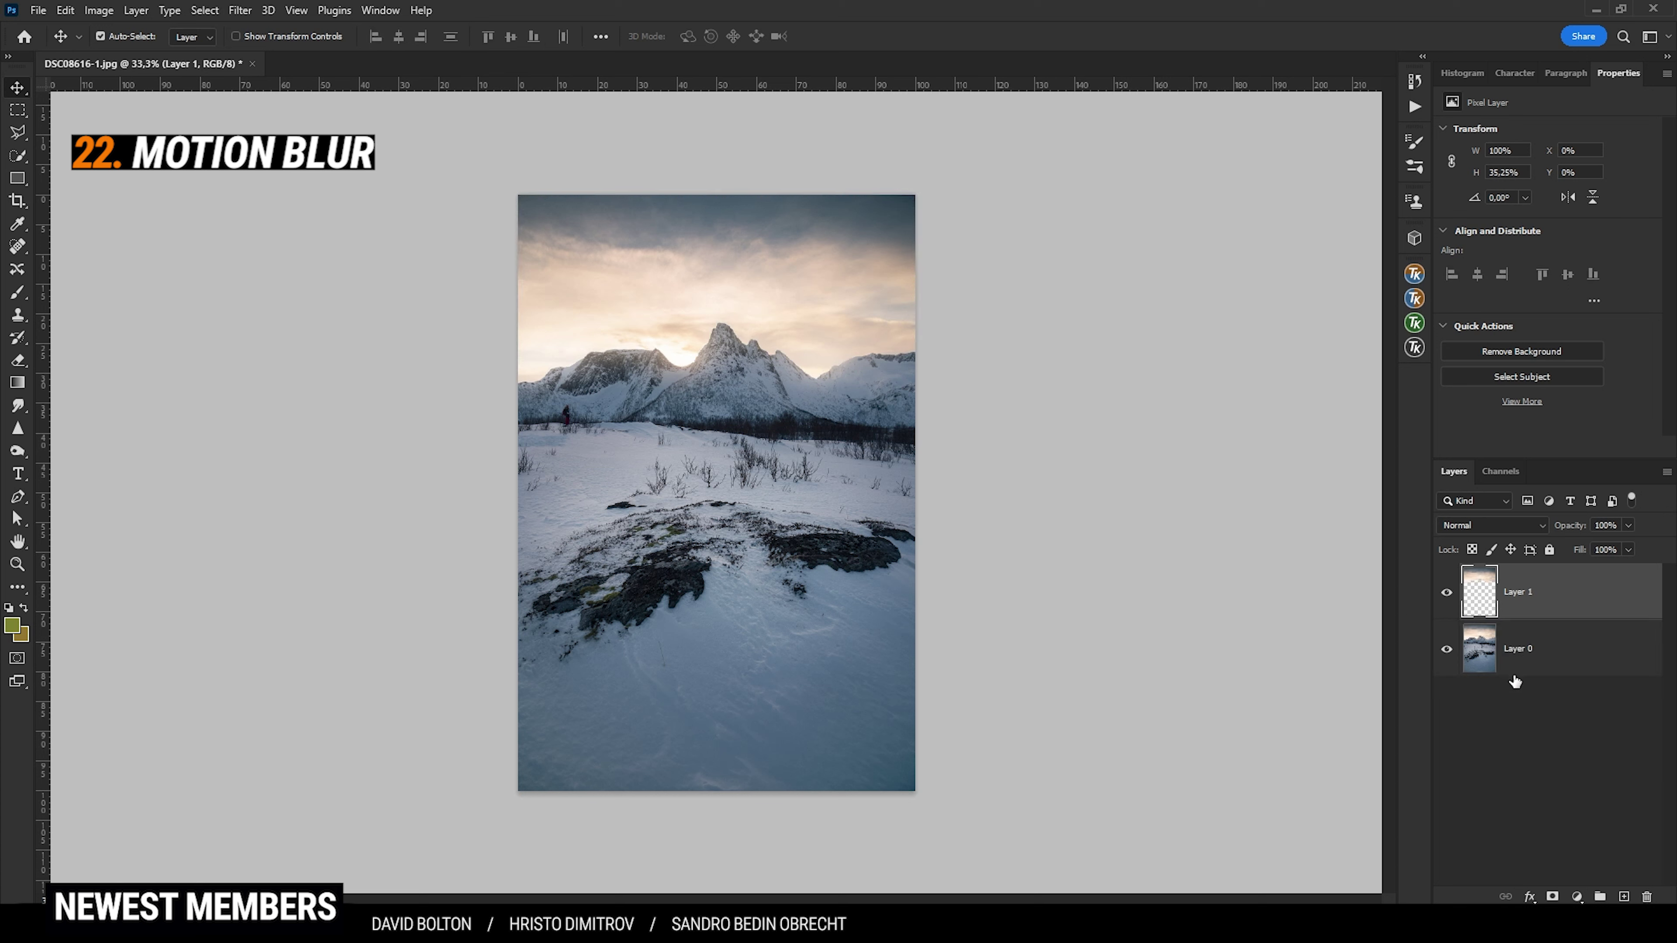
- Apply a horizontal Motion Blur at angle 0 to the sky layer, then deselect
ctrl+click(1482, 596)
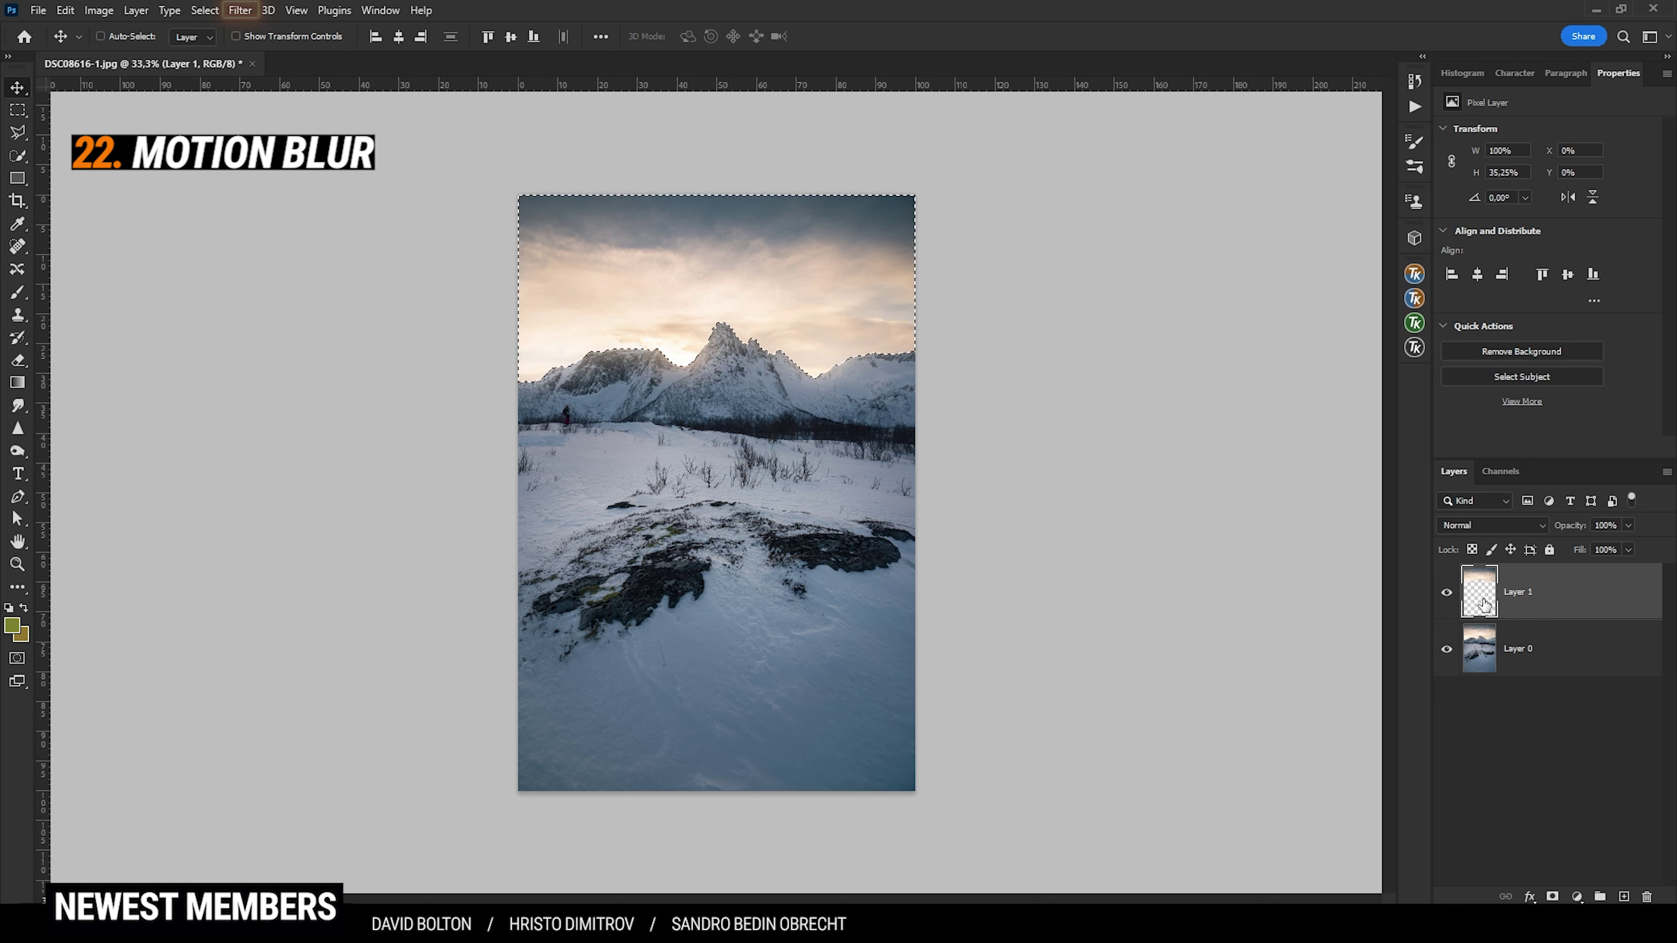
click(240, 10)
mouse_move(396, 233)
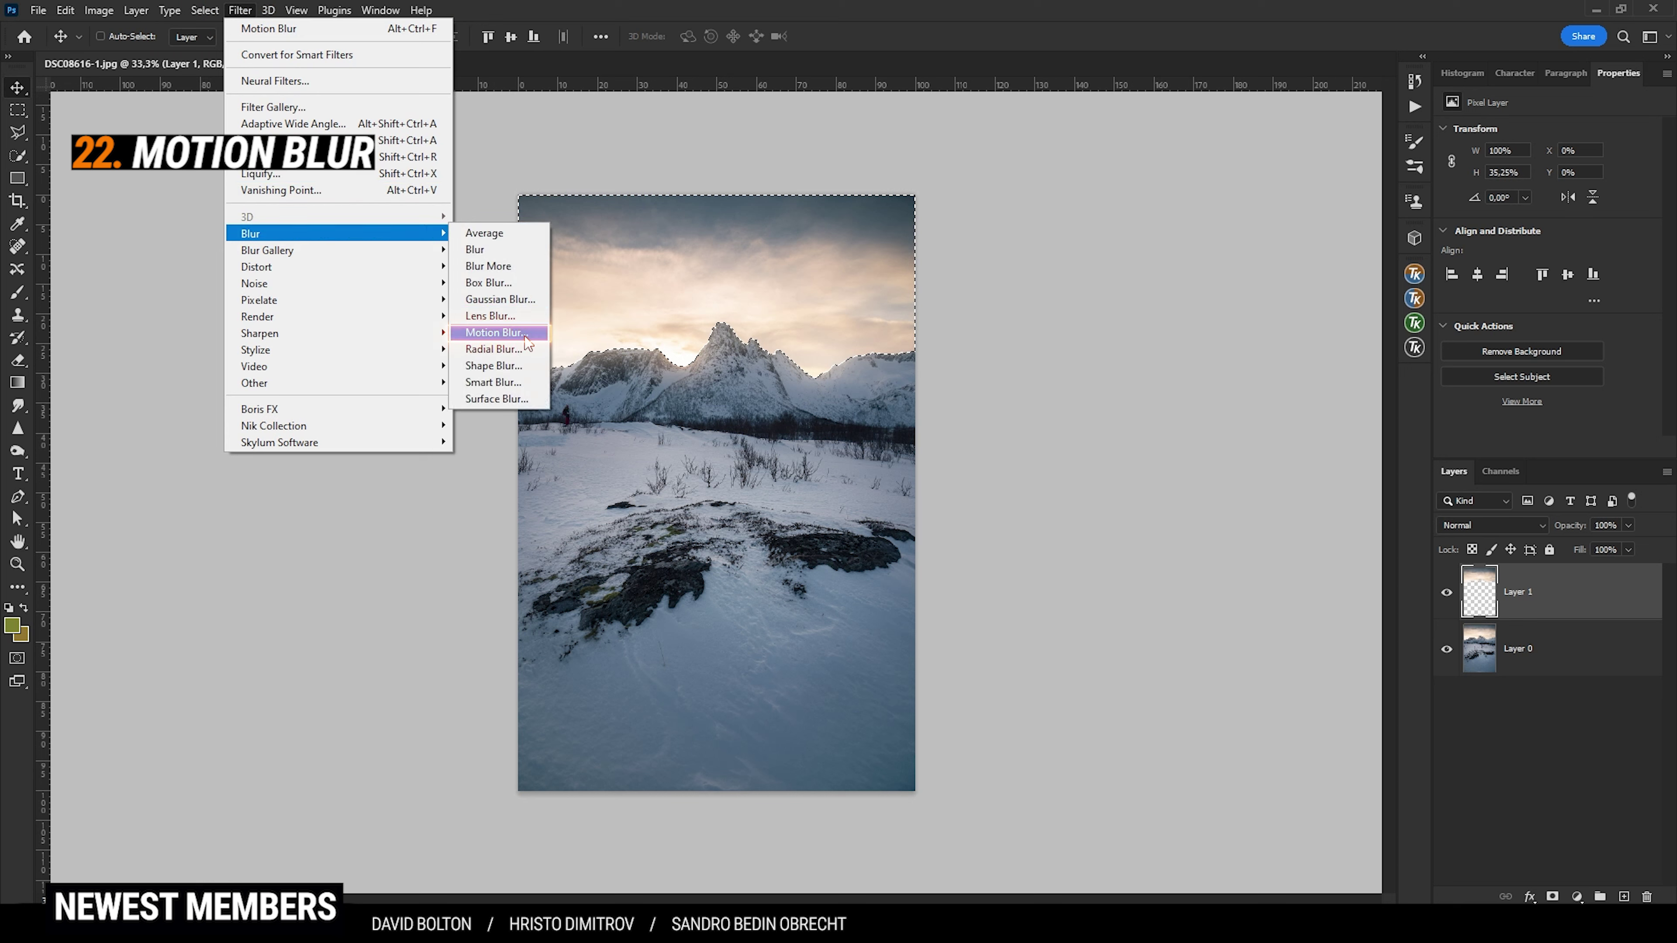
click(495, 333)
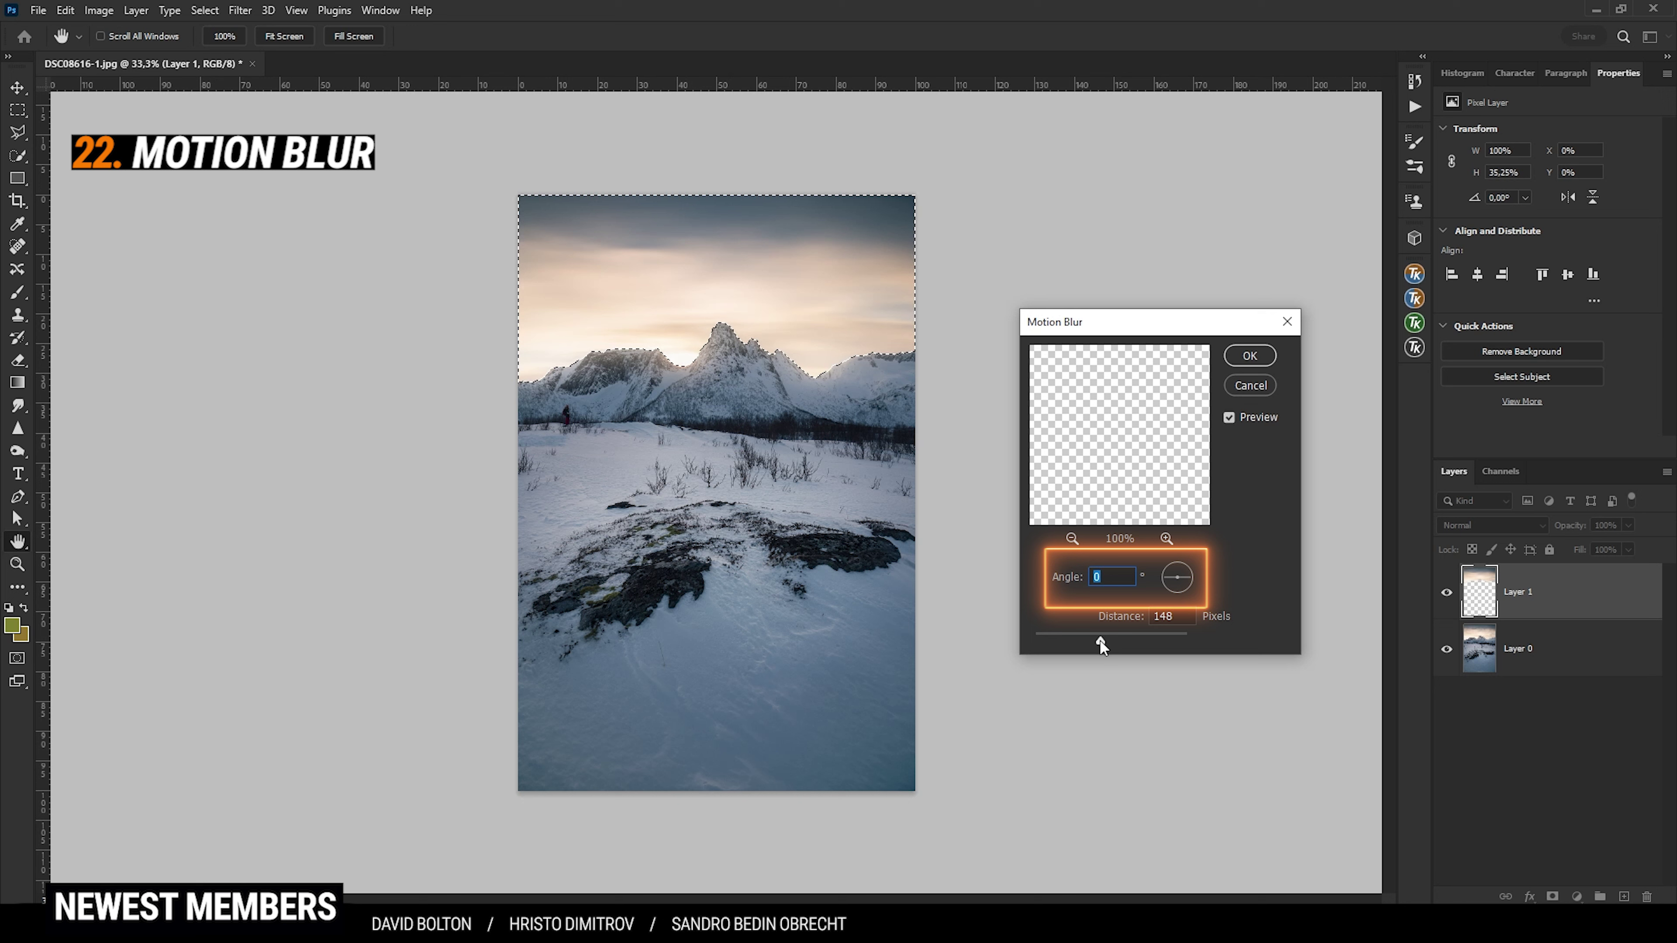
mouse_move(1099, 639)
mouse_down()
mouse_move(1070, 642)
mouse_move(1153, 640)
mouse_move(1084, 640)
mouse_up()
click(1250, 356)
key(ctrl+d)
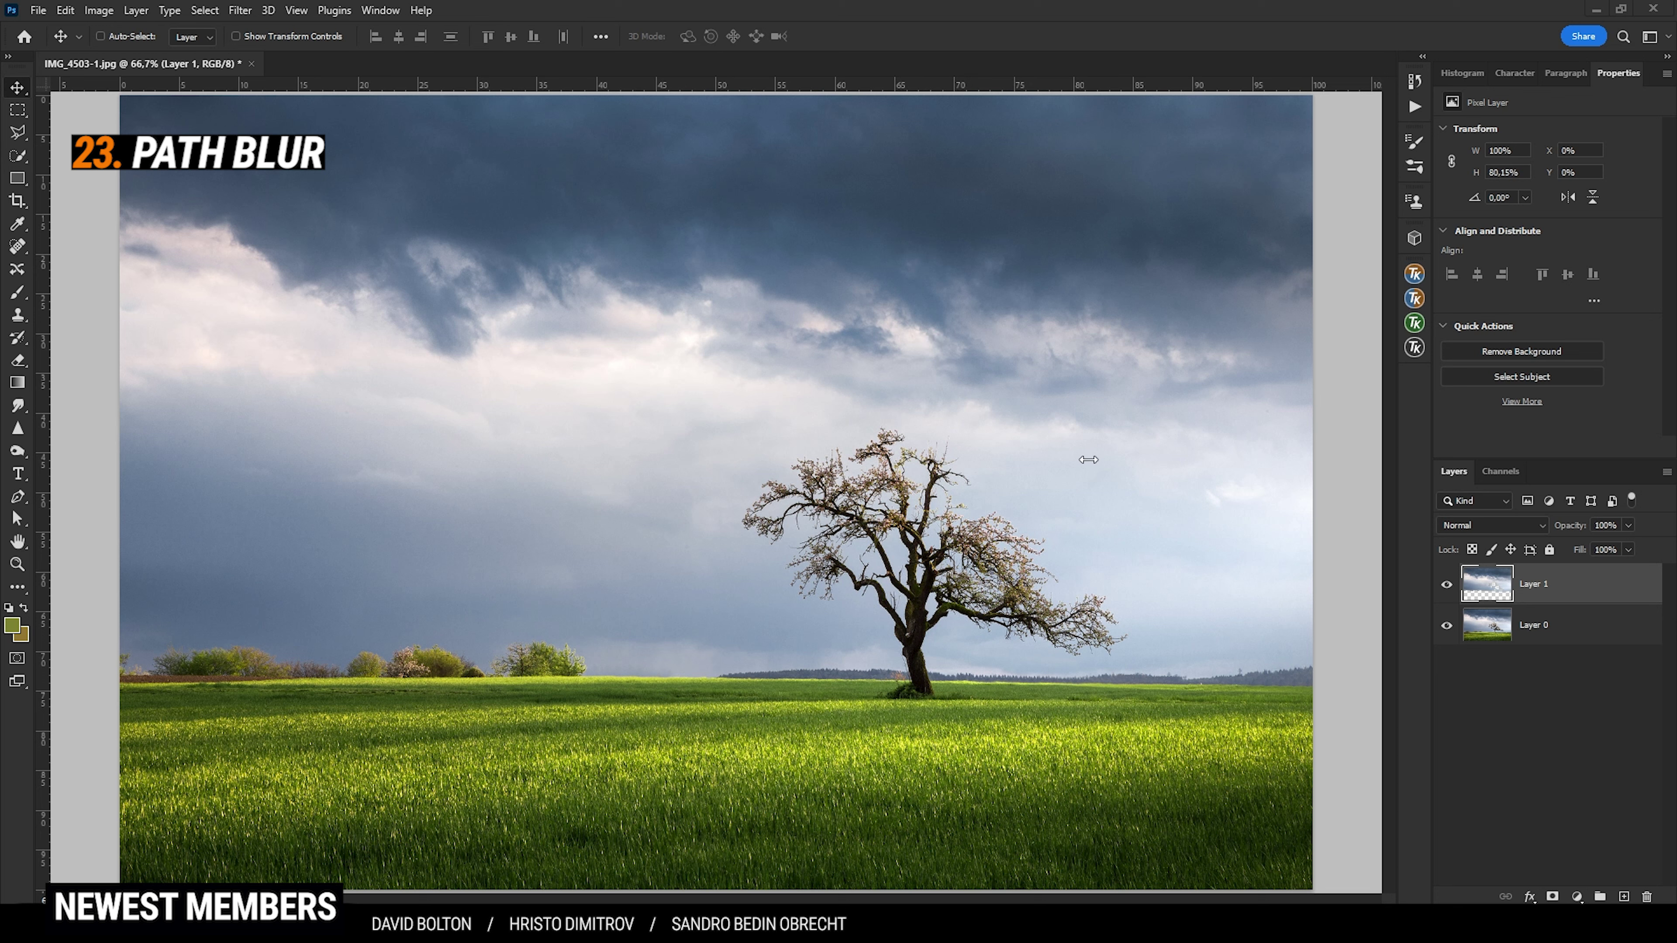
- Start a Path Blur on the sky layer and delete the default blur path
click(1446, 625)
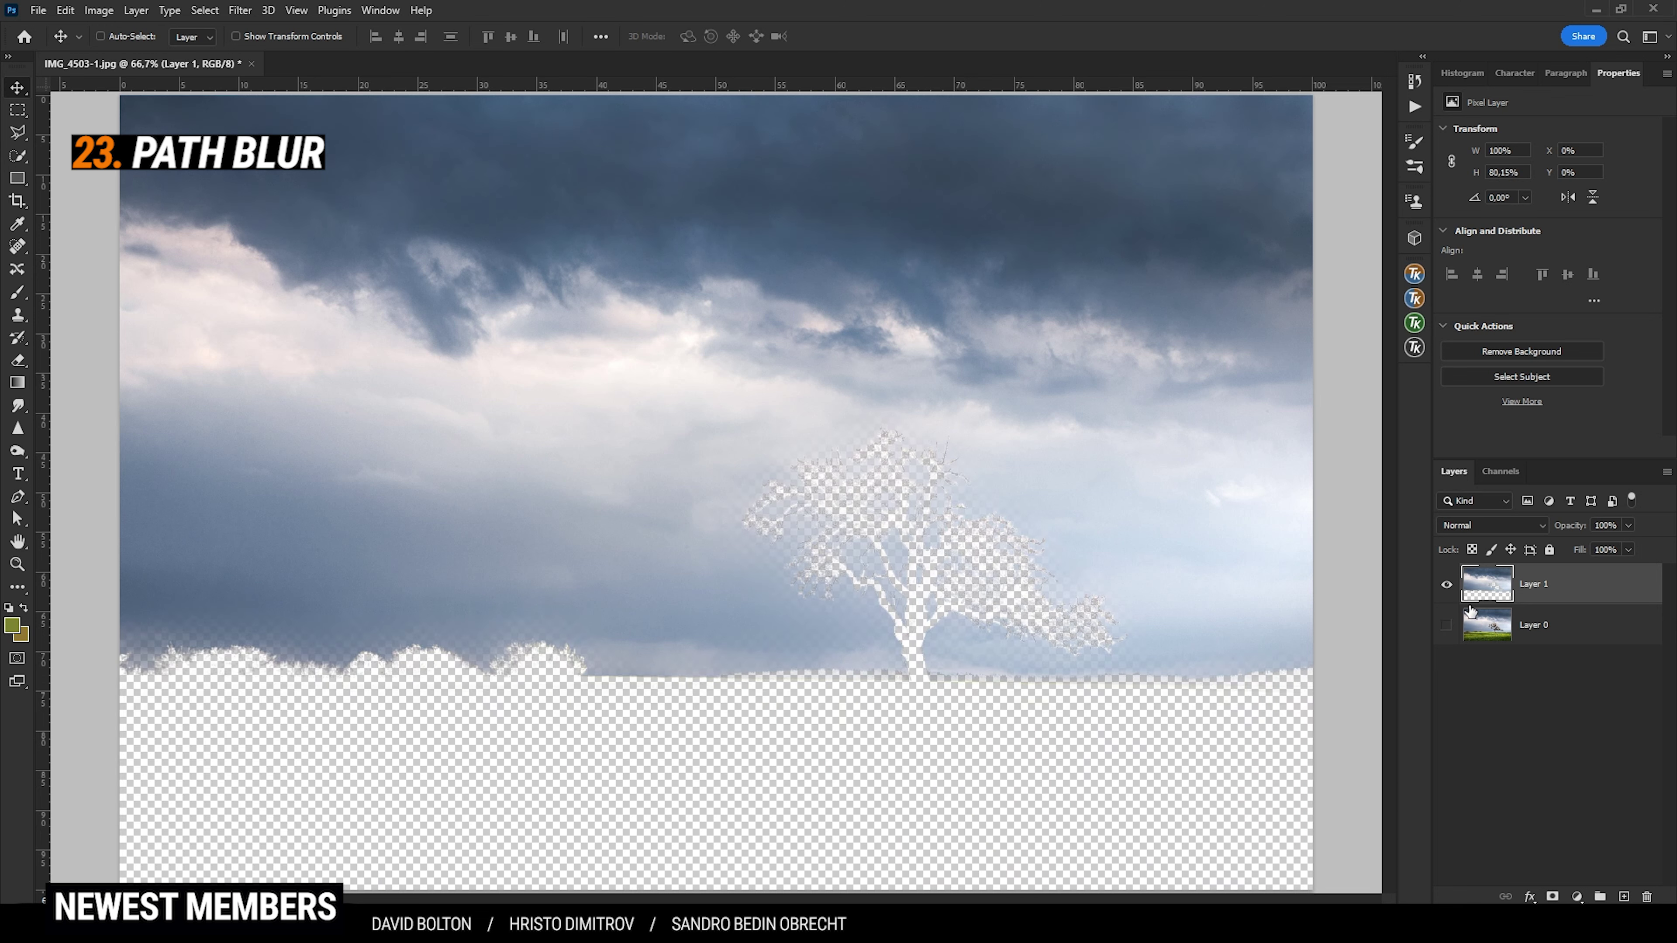
click(1447, 625)
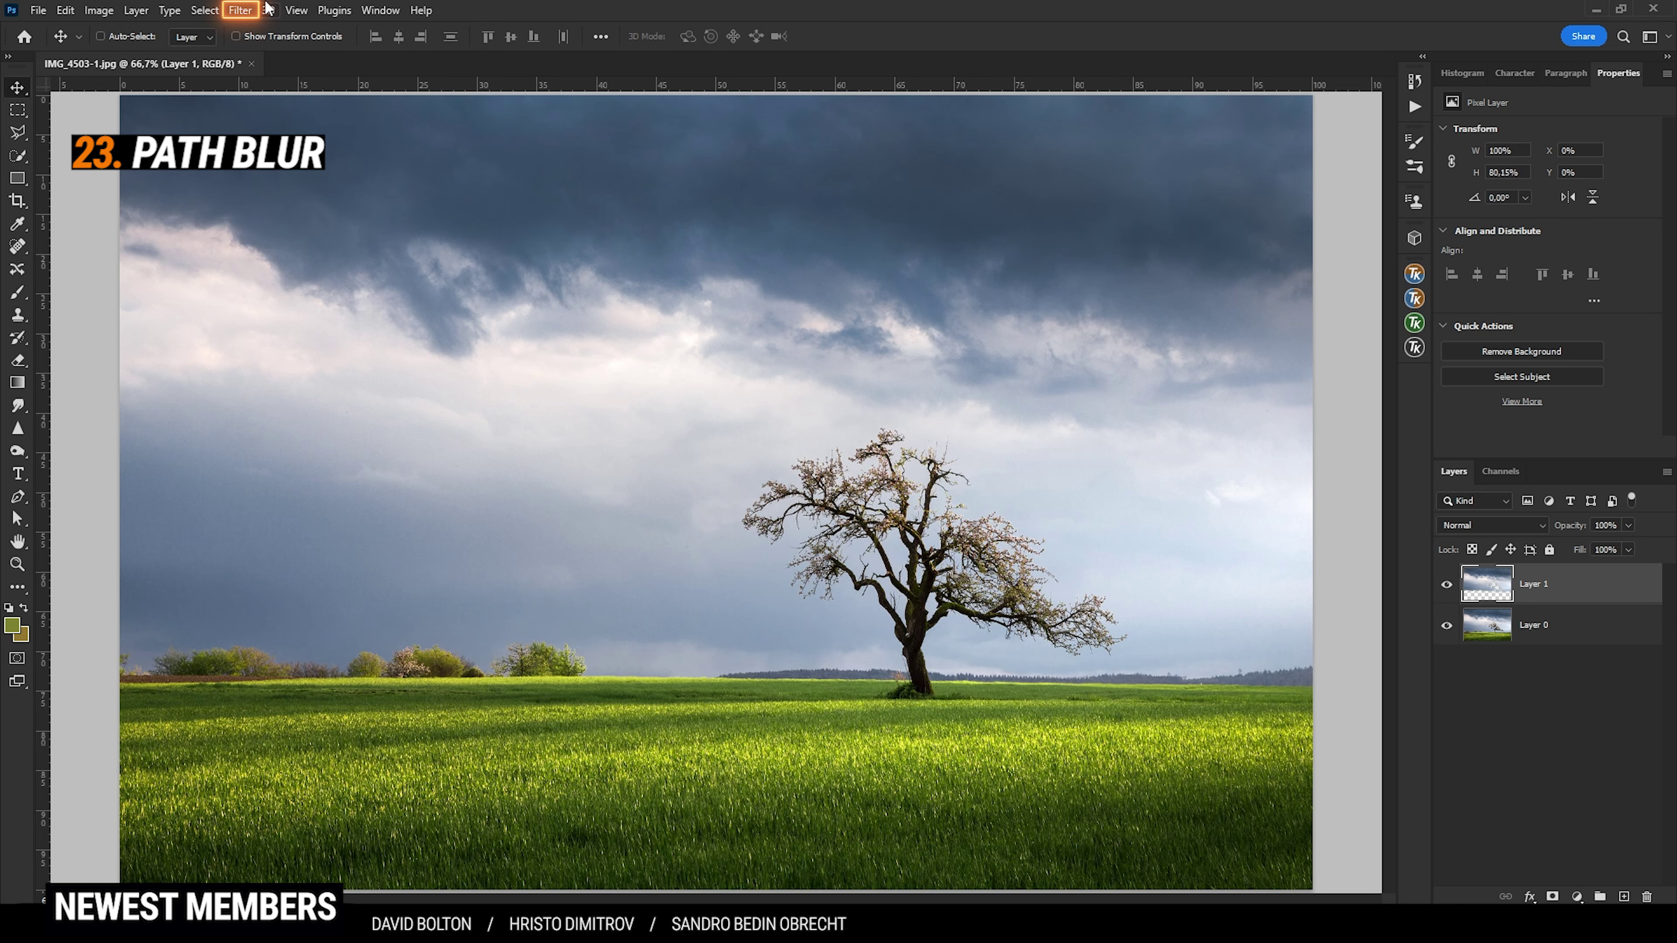
click(240, 10)
mouse_move(316, 251)
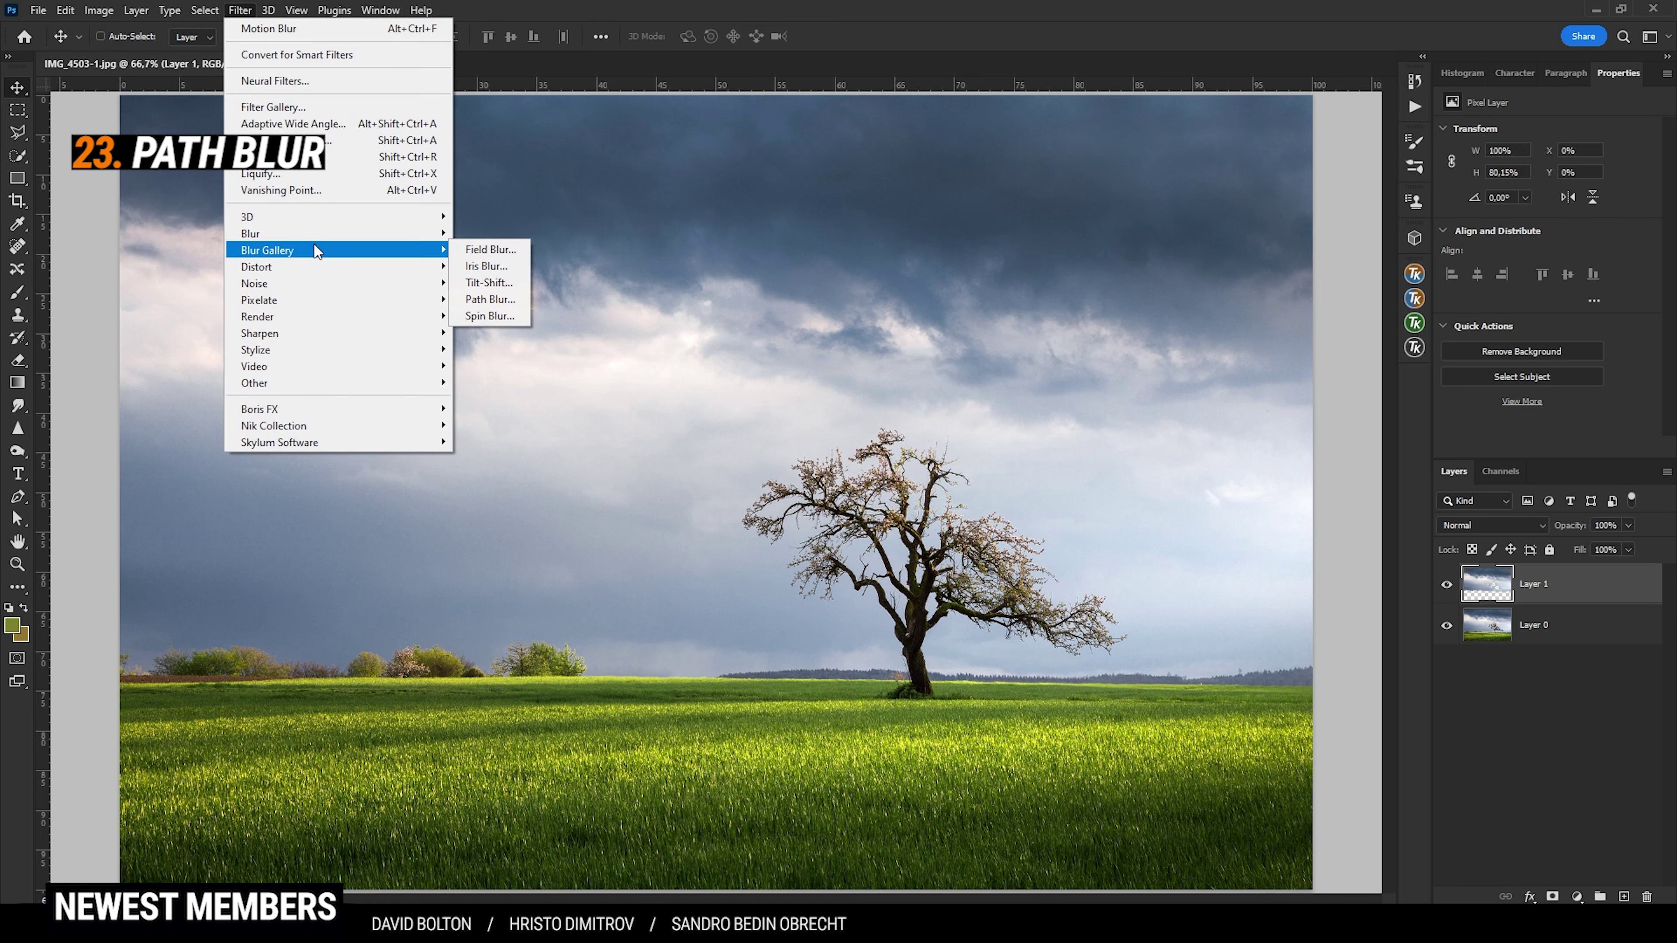
click(488, 299)
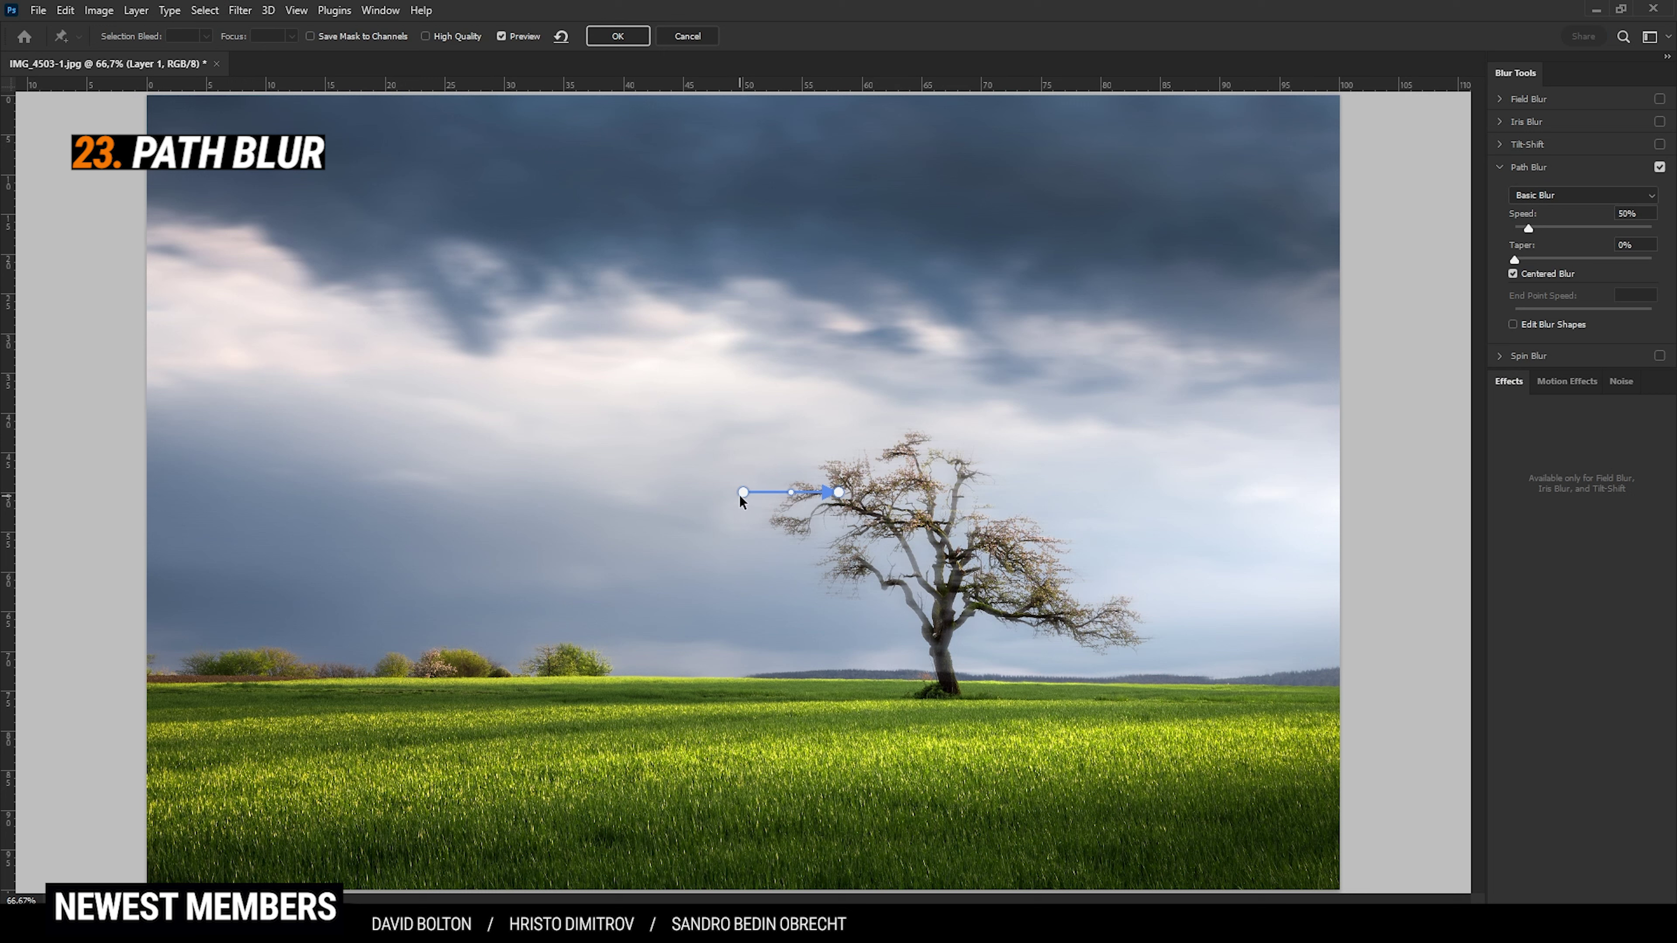
click(742, 493)
key(Delete)
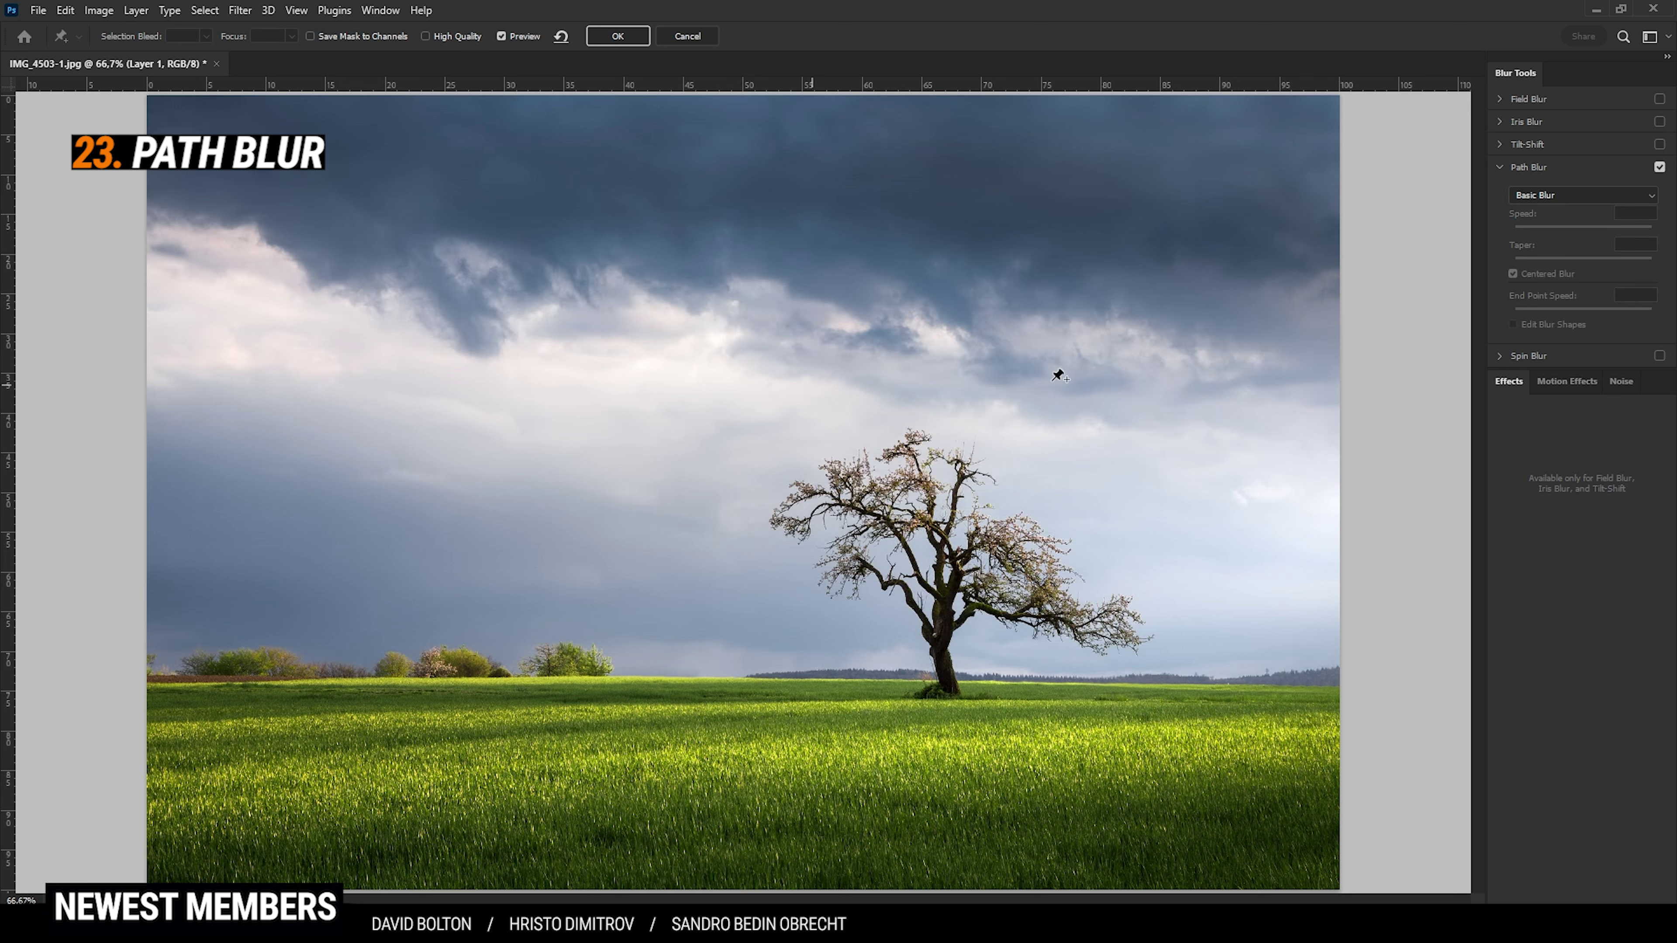
- Draw curved blur paths across the left, upper and right sky, then apply the Path Blur
click(575, 485)
double_click(323, 475)
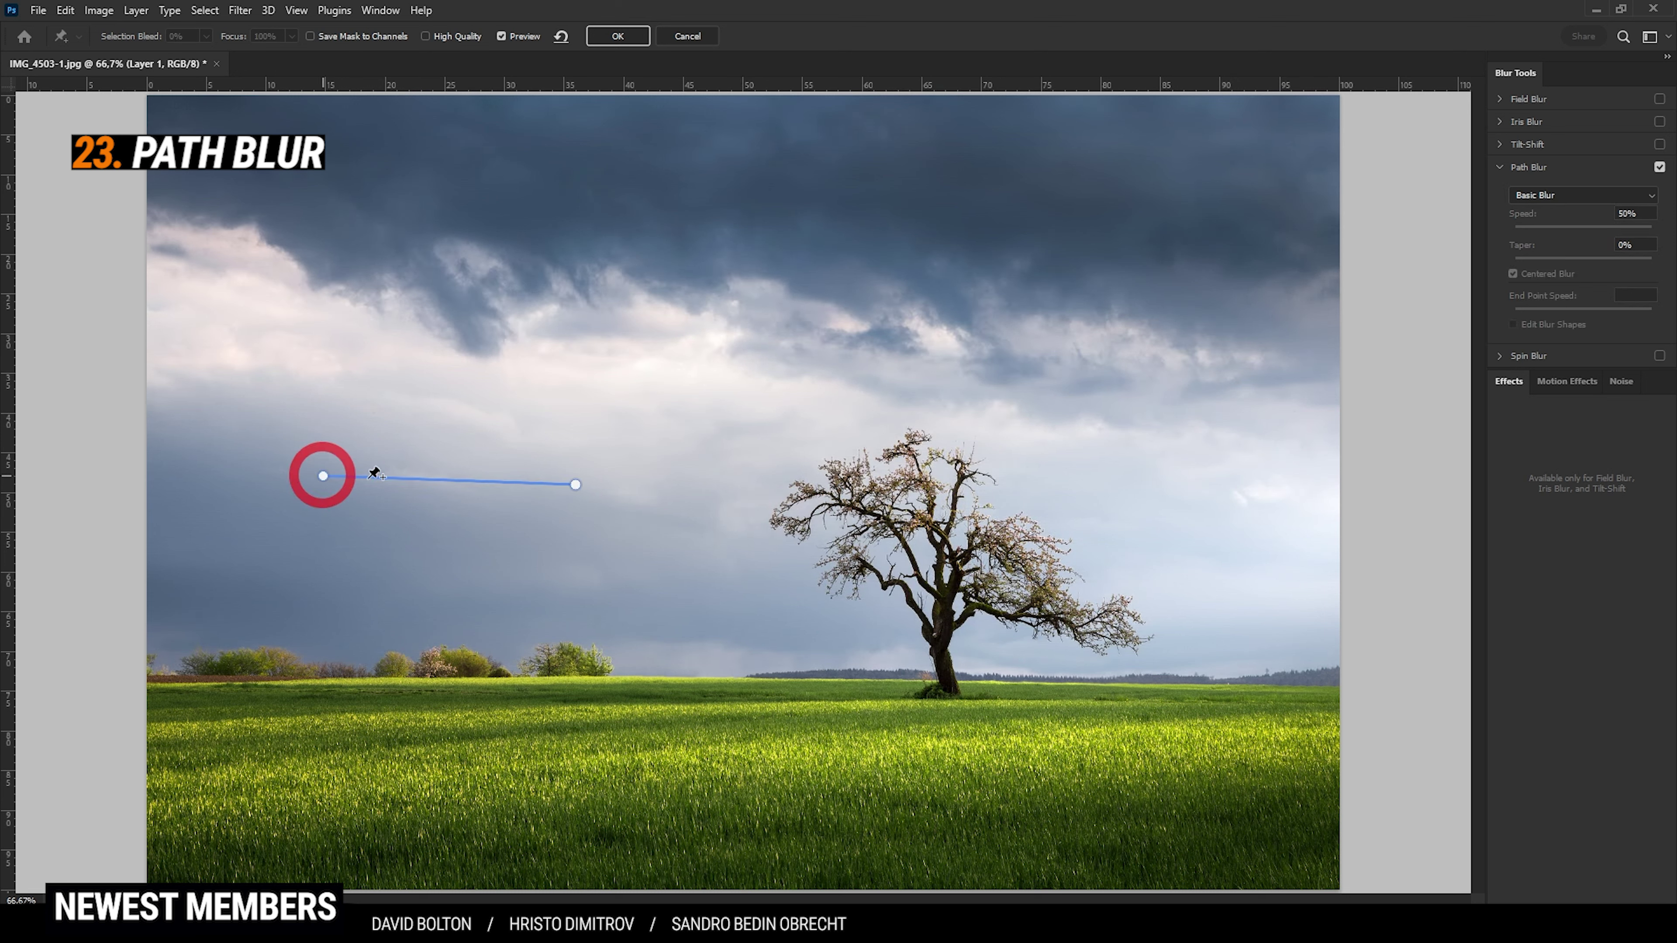
drag(453, 483, 453, 472)
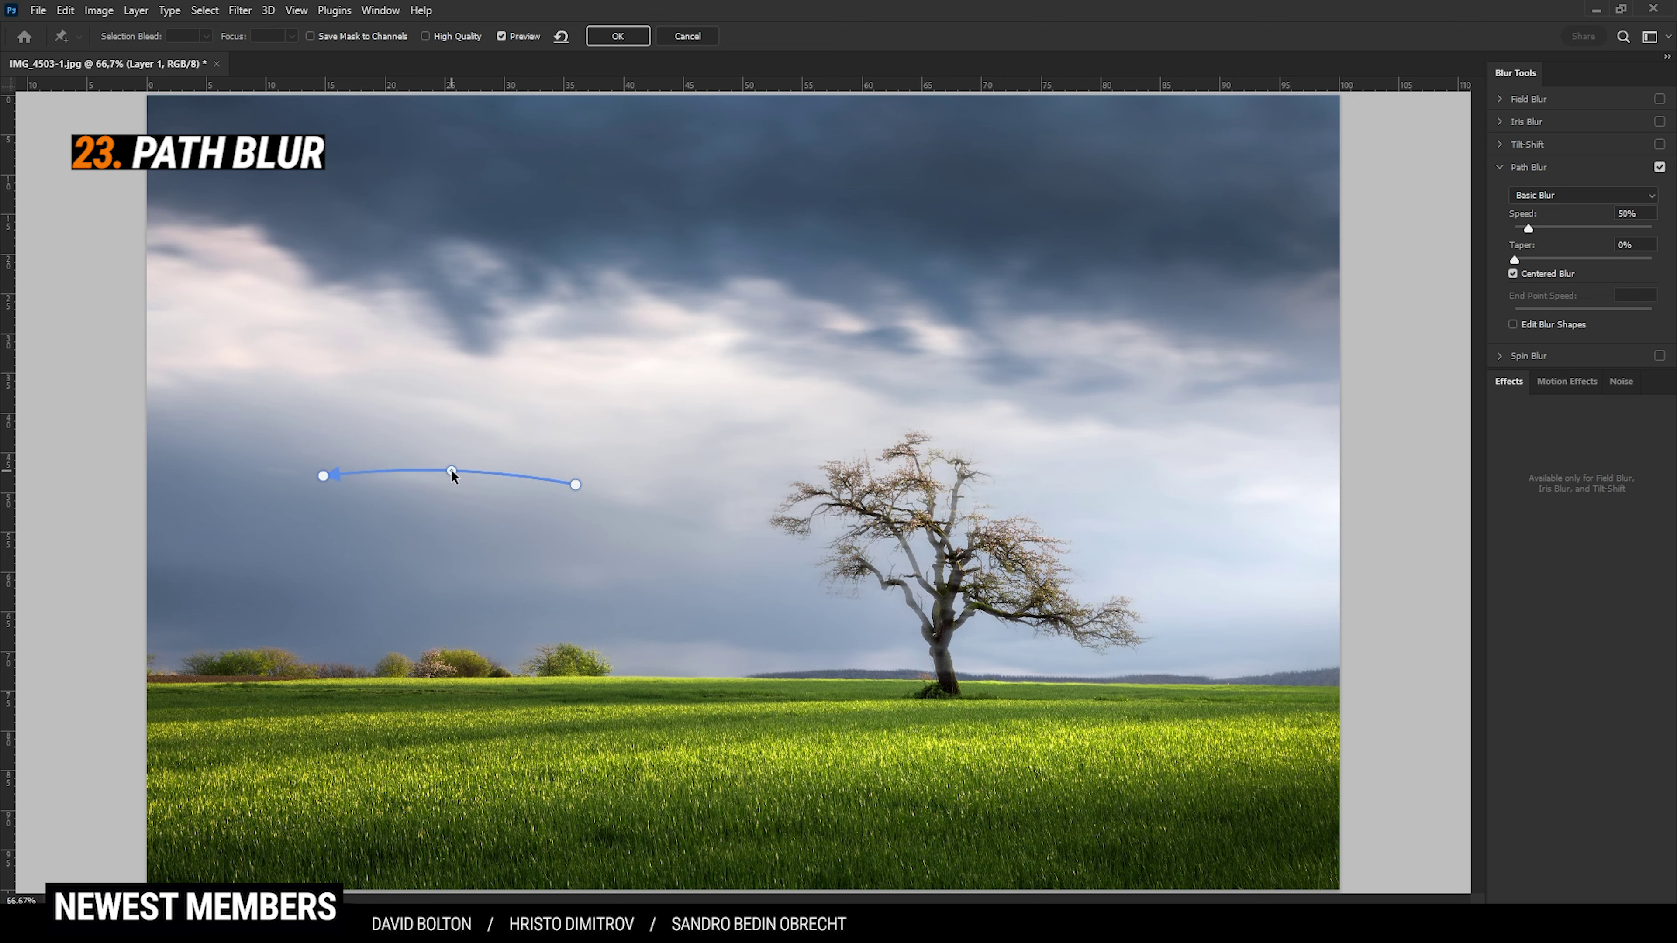
click(793, 299)
double_click(530, 192)
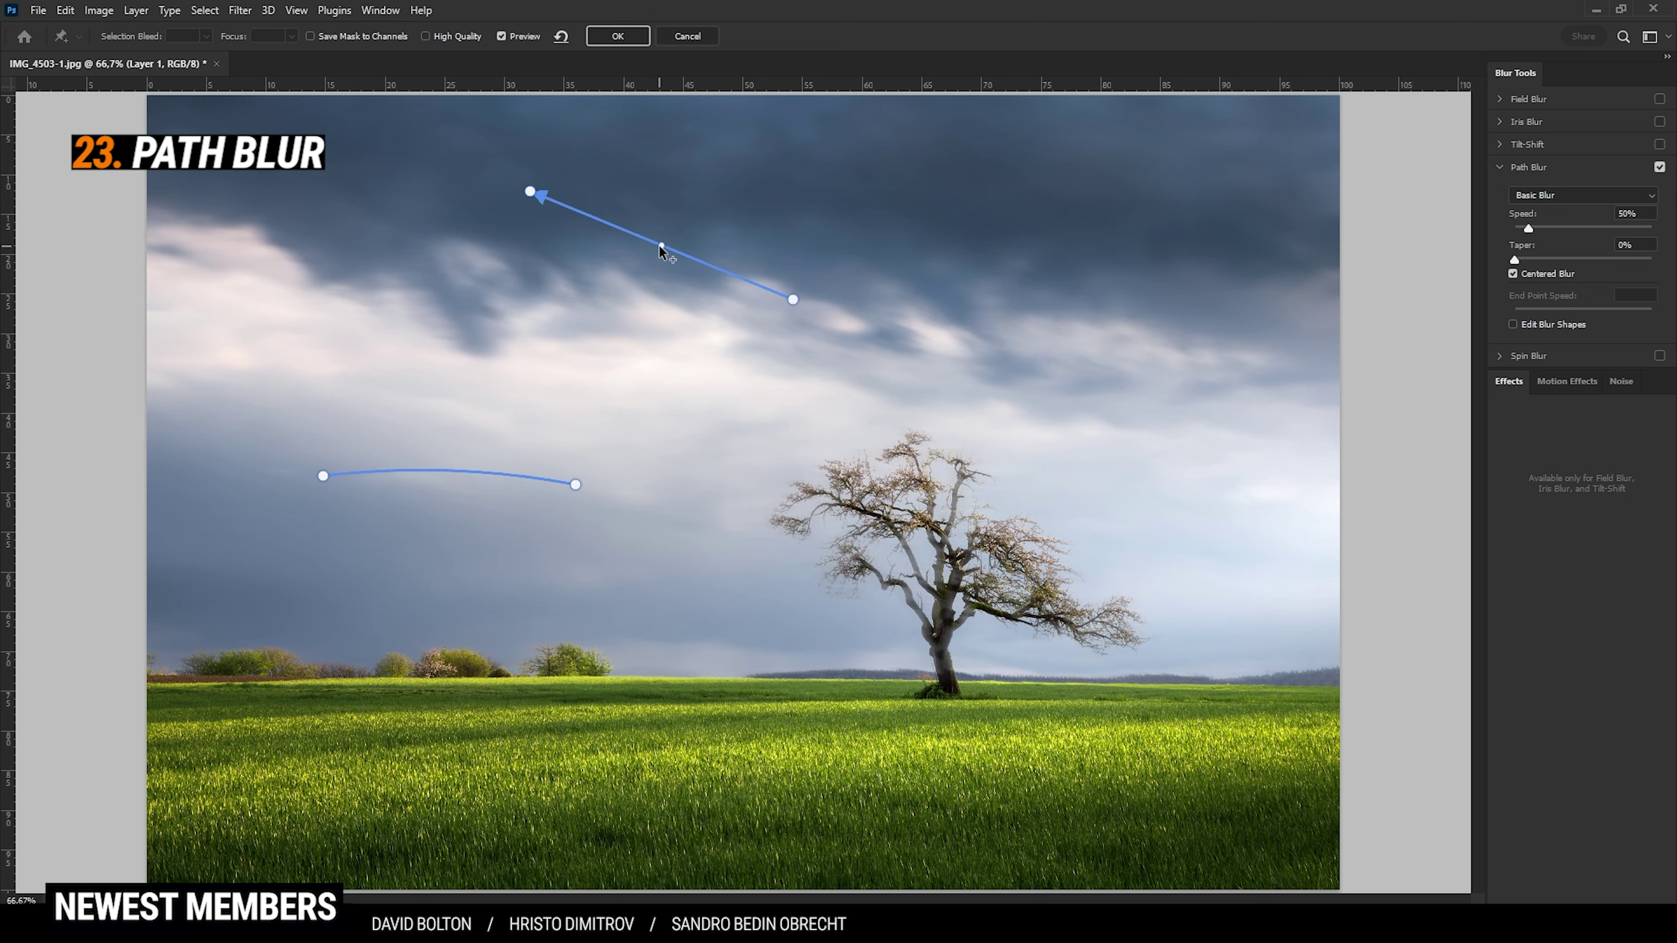
drag(659, 245, 648, 260)
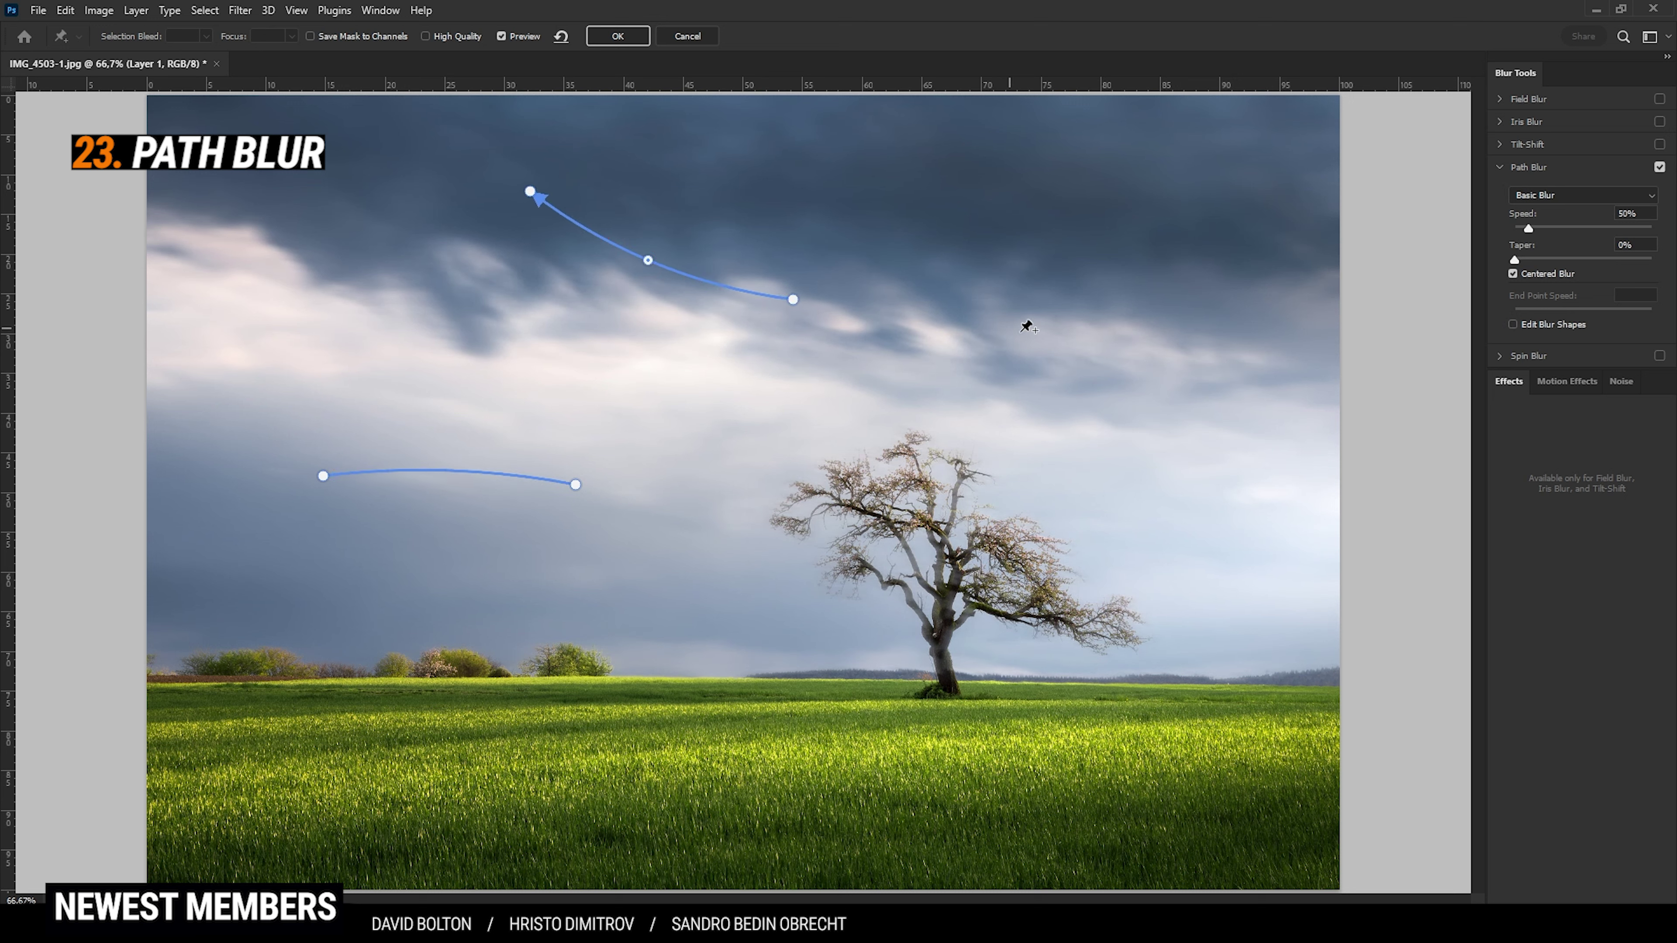
click(1291, 382)
double_click(1012, 410)
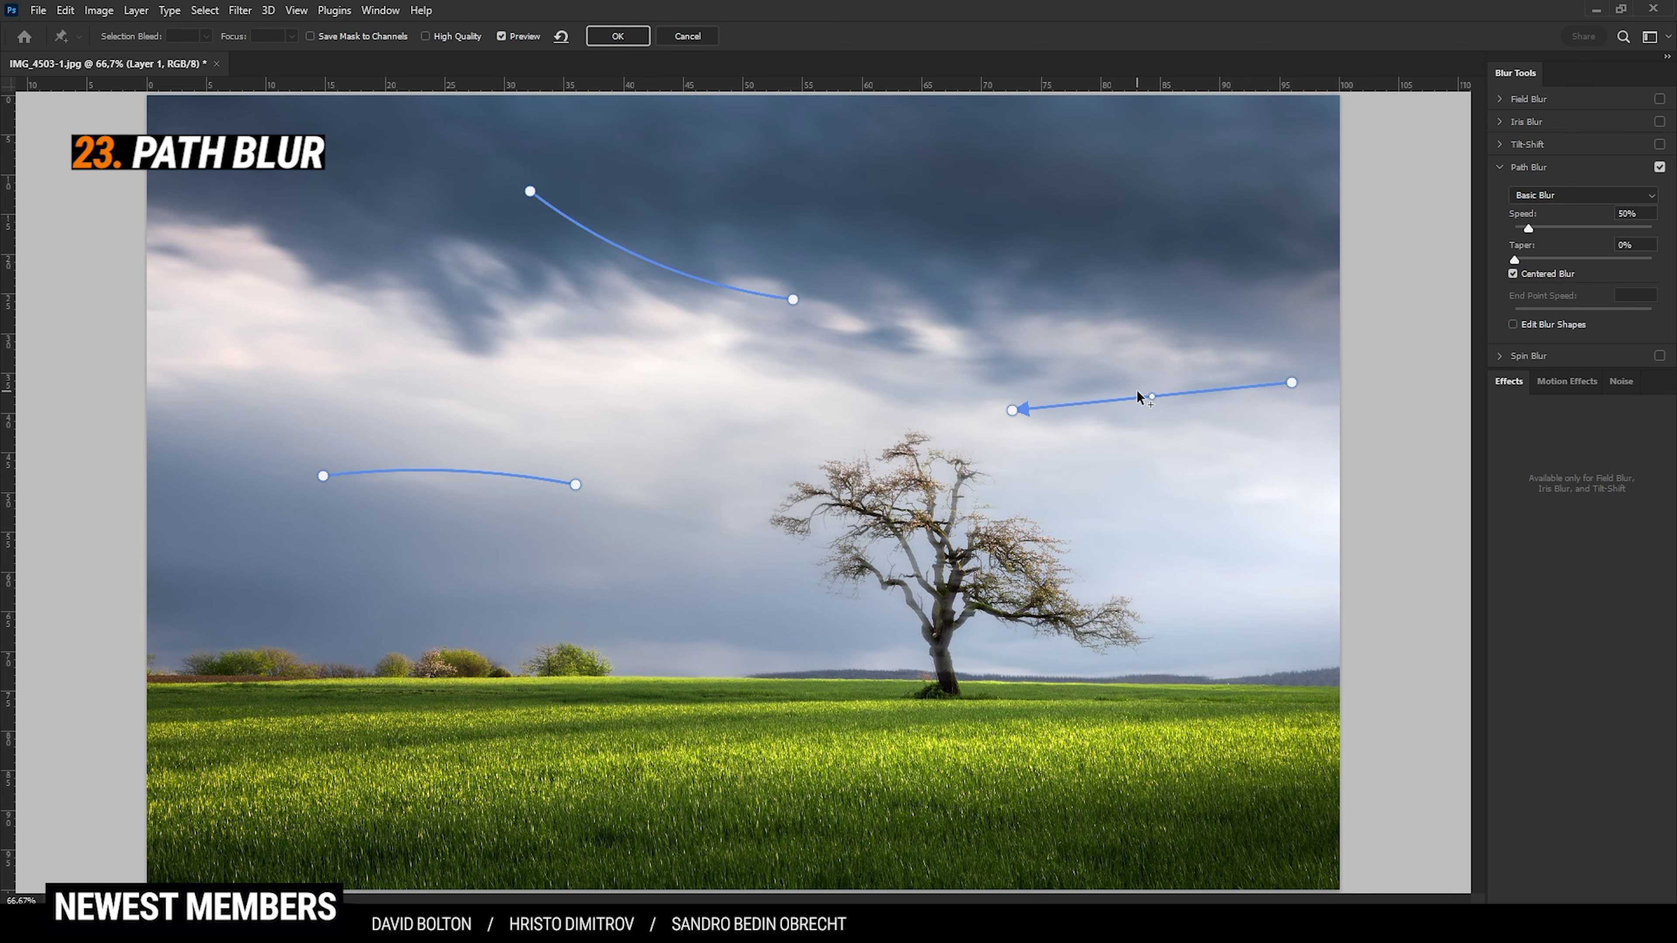
drag(1151, 397, 1153, 375)
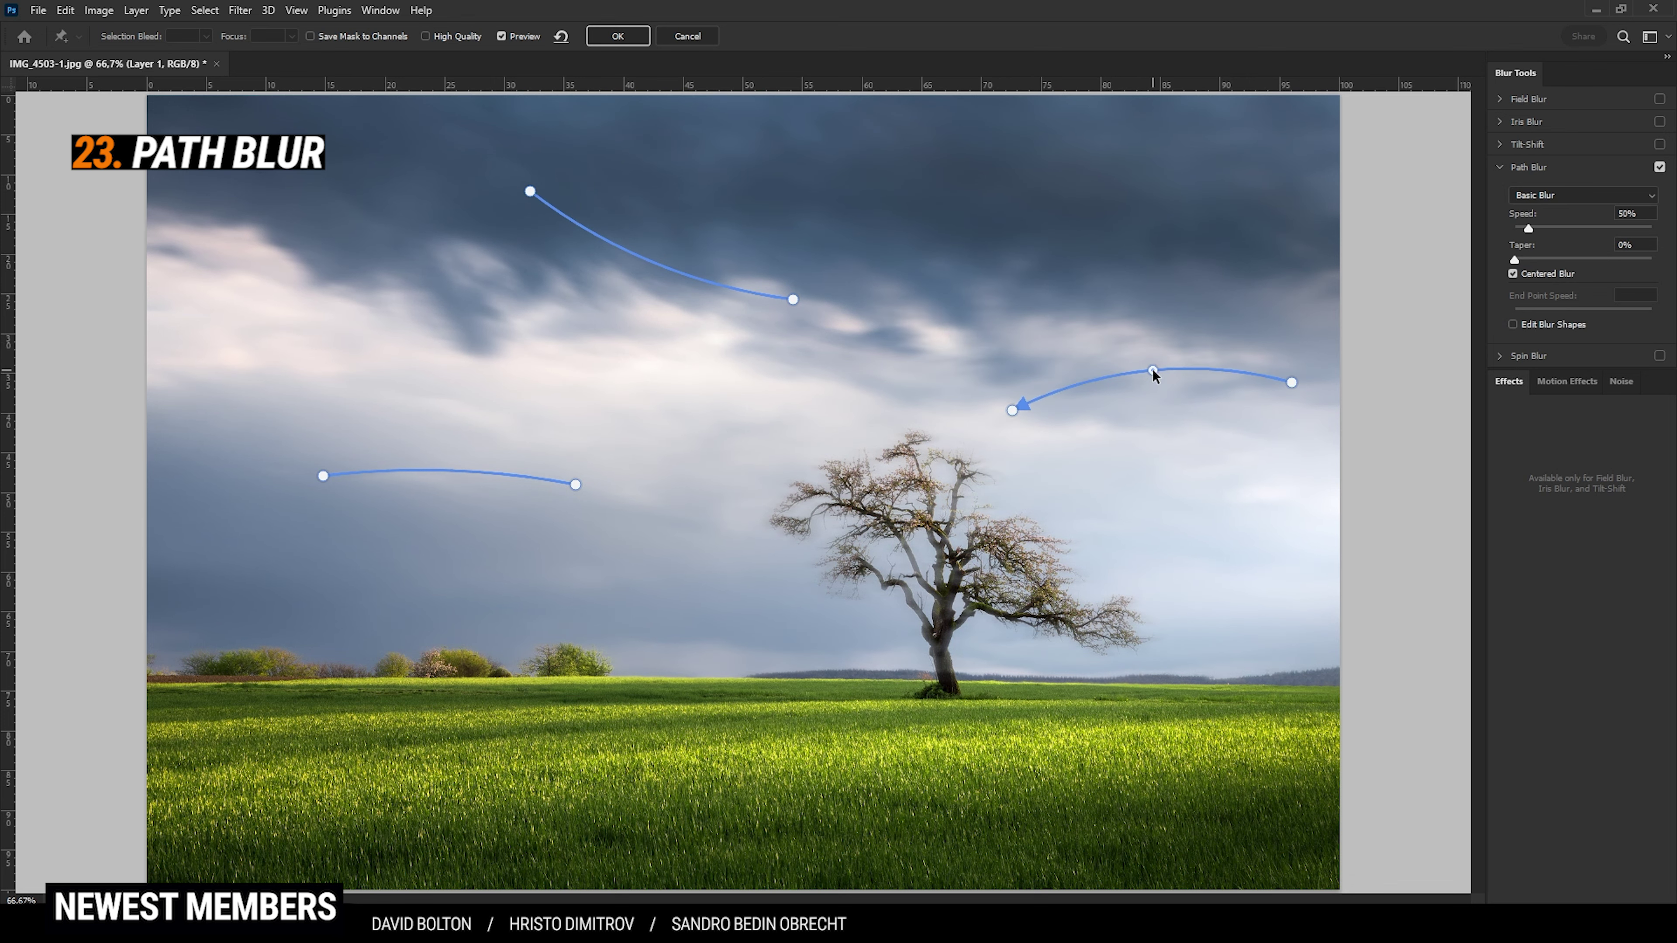
click(613, 36)
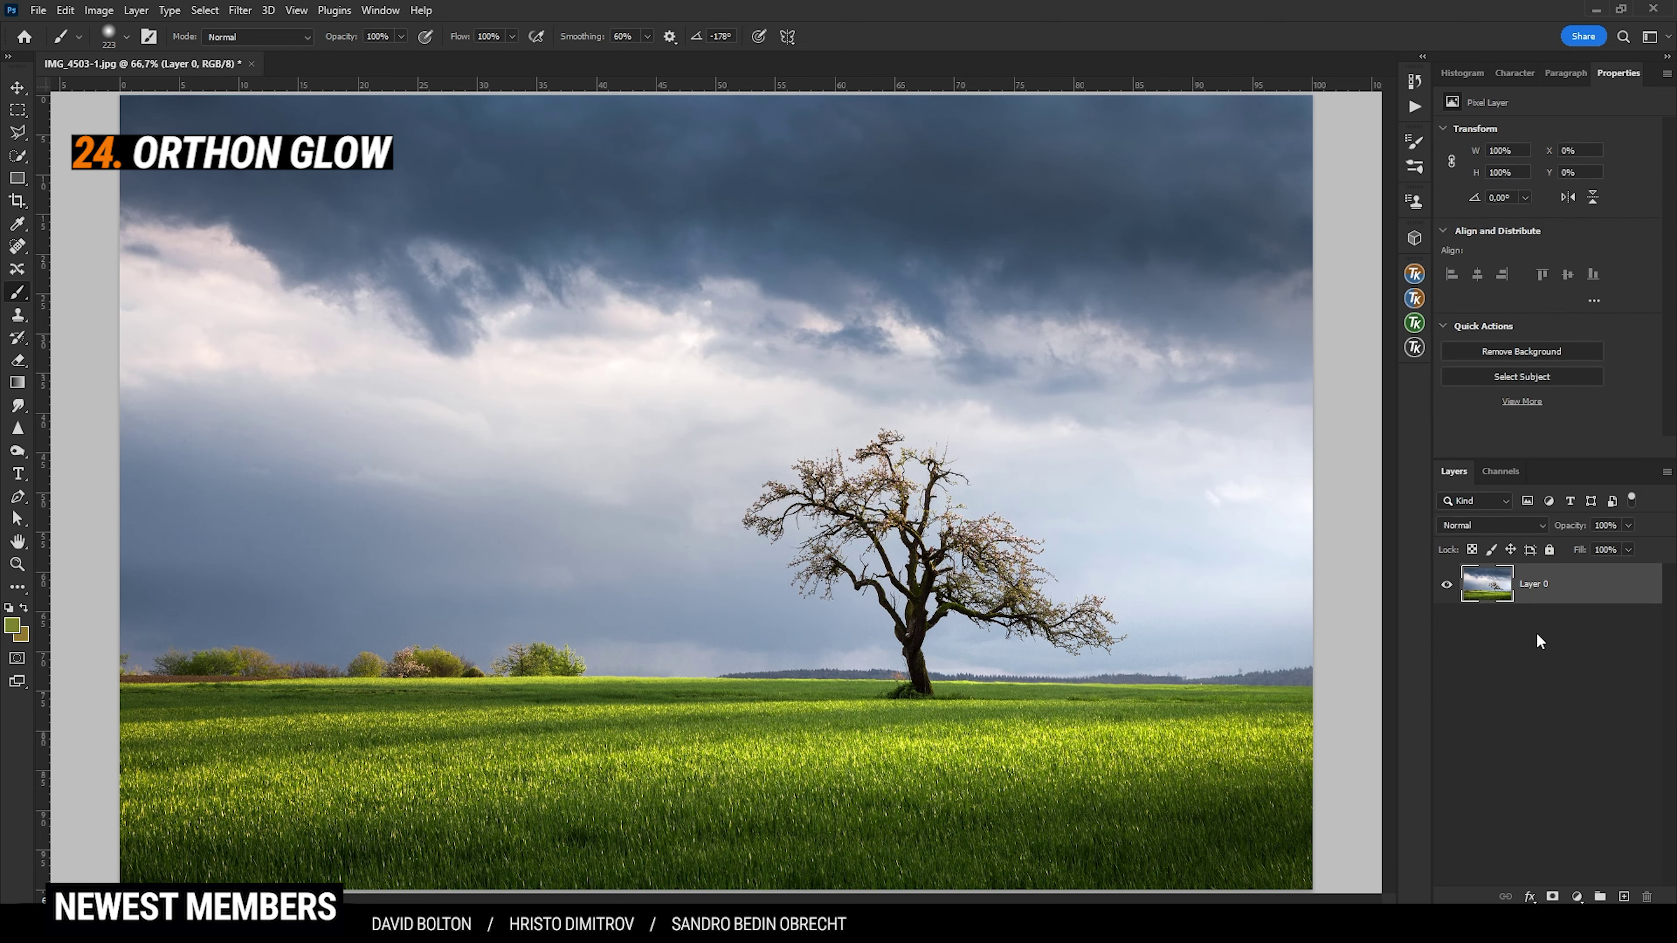
- Duplicate the photo layer and give the copy a Gaussian Blur of about 3.6 px
key(ctrl+j)
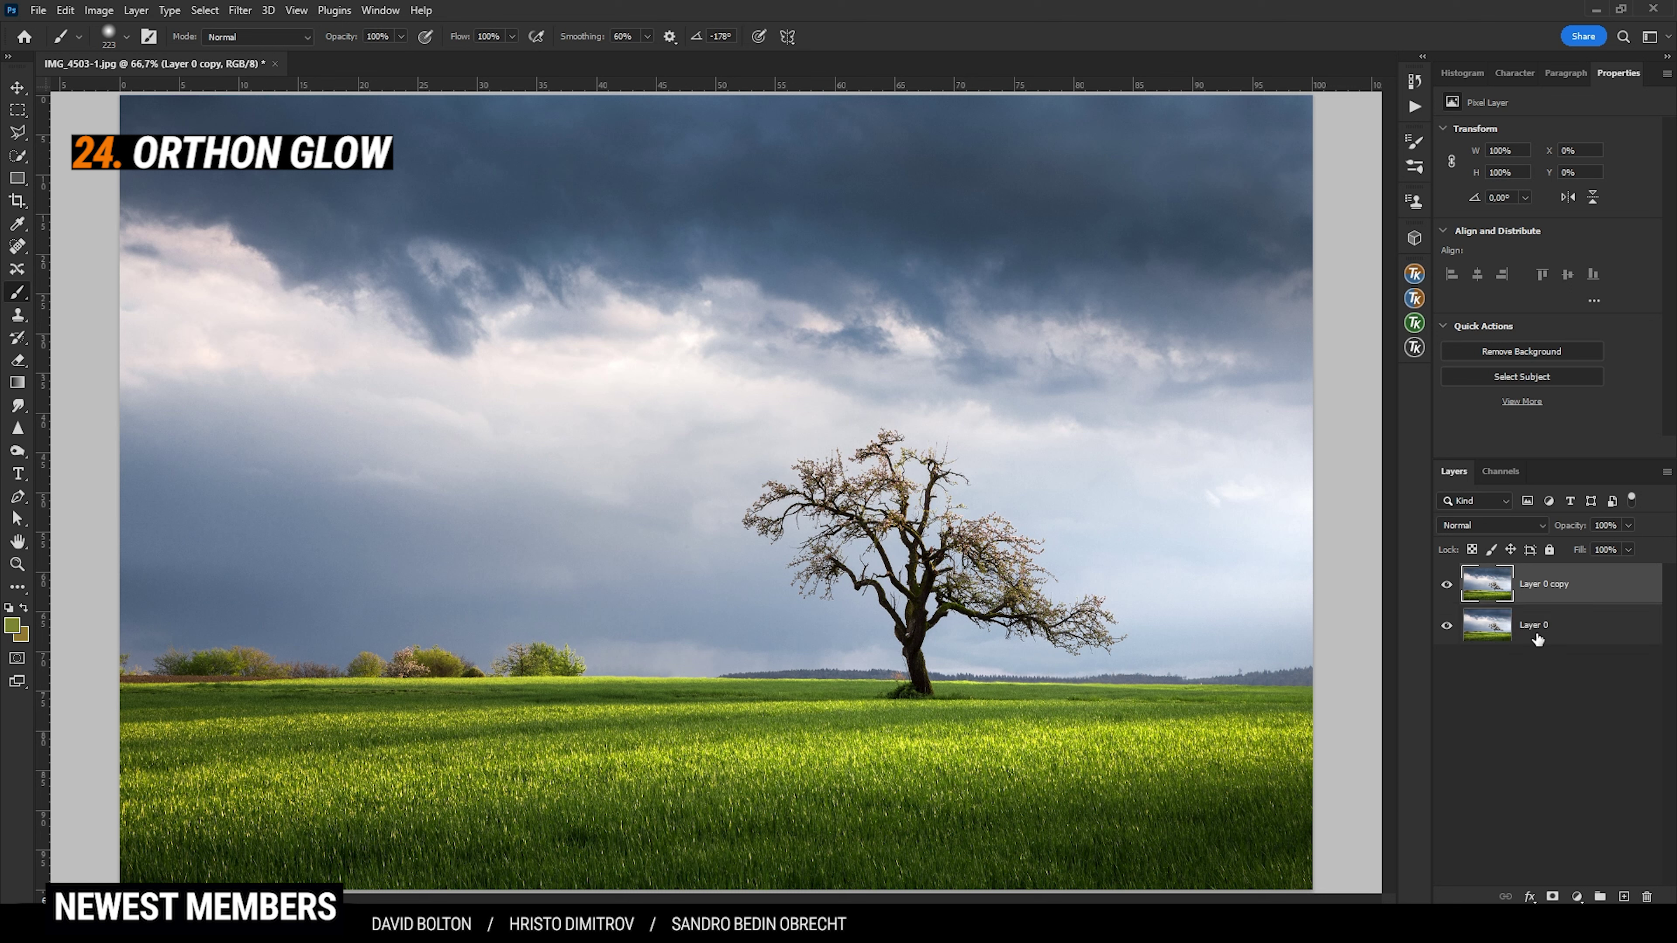
click(241, 10)
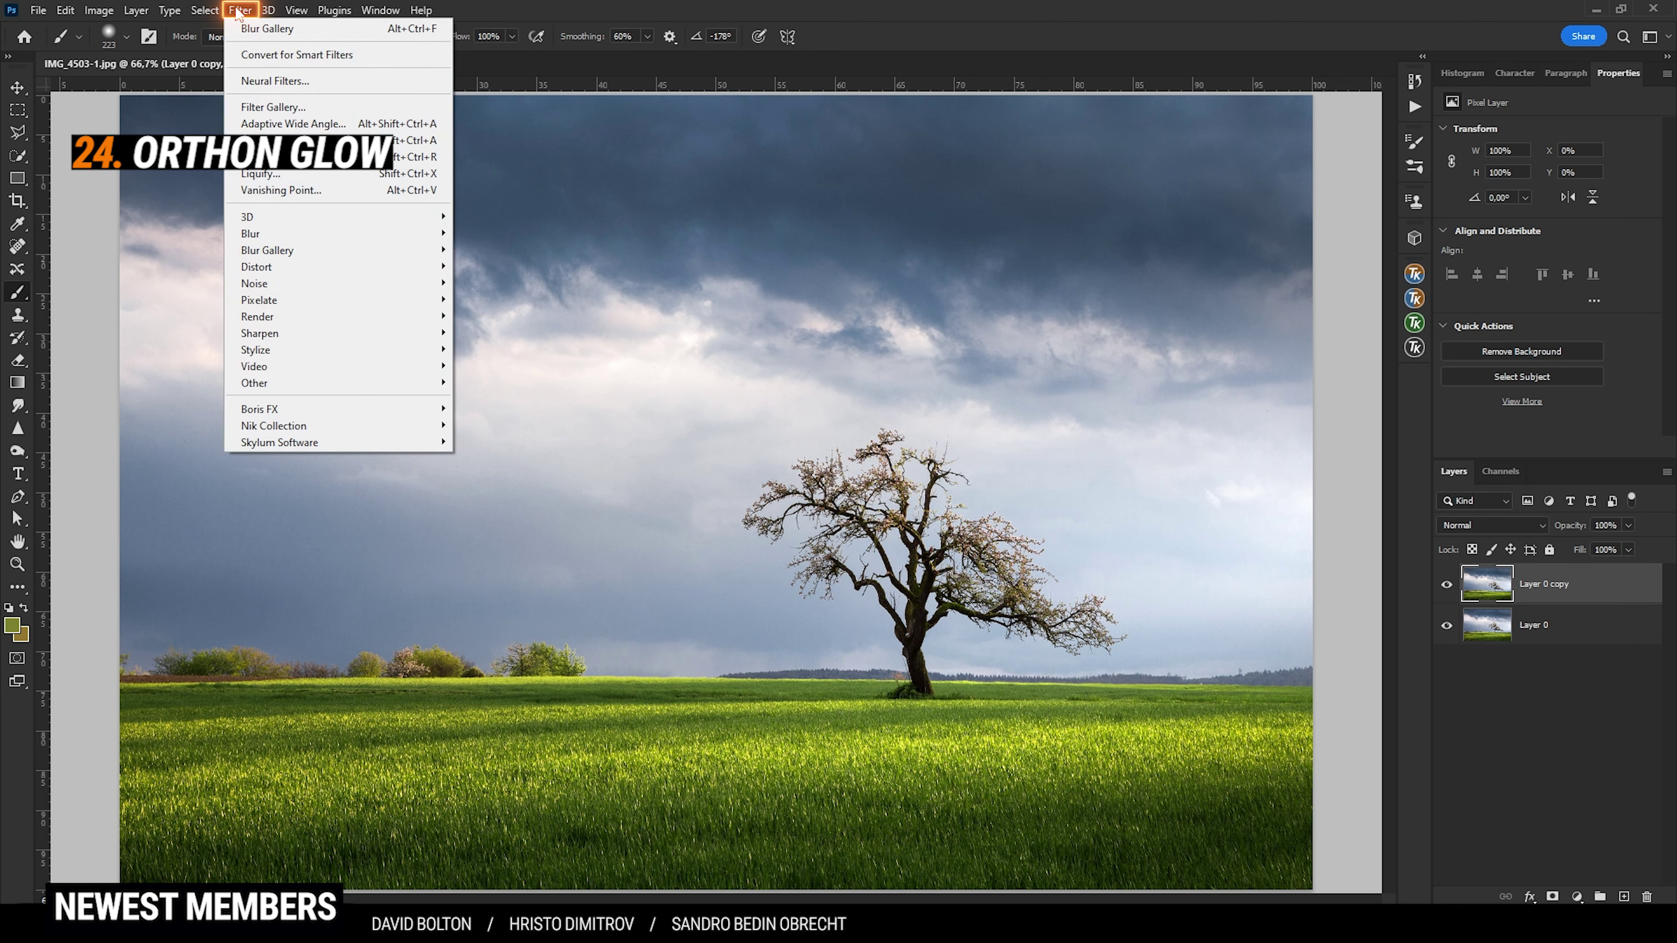
mouse_move(379, 237)
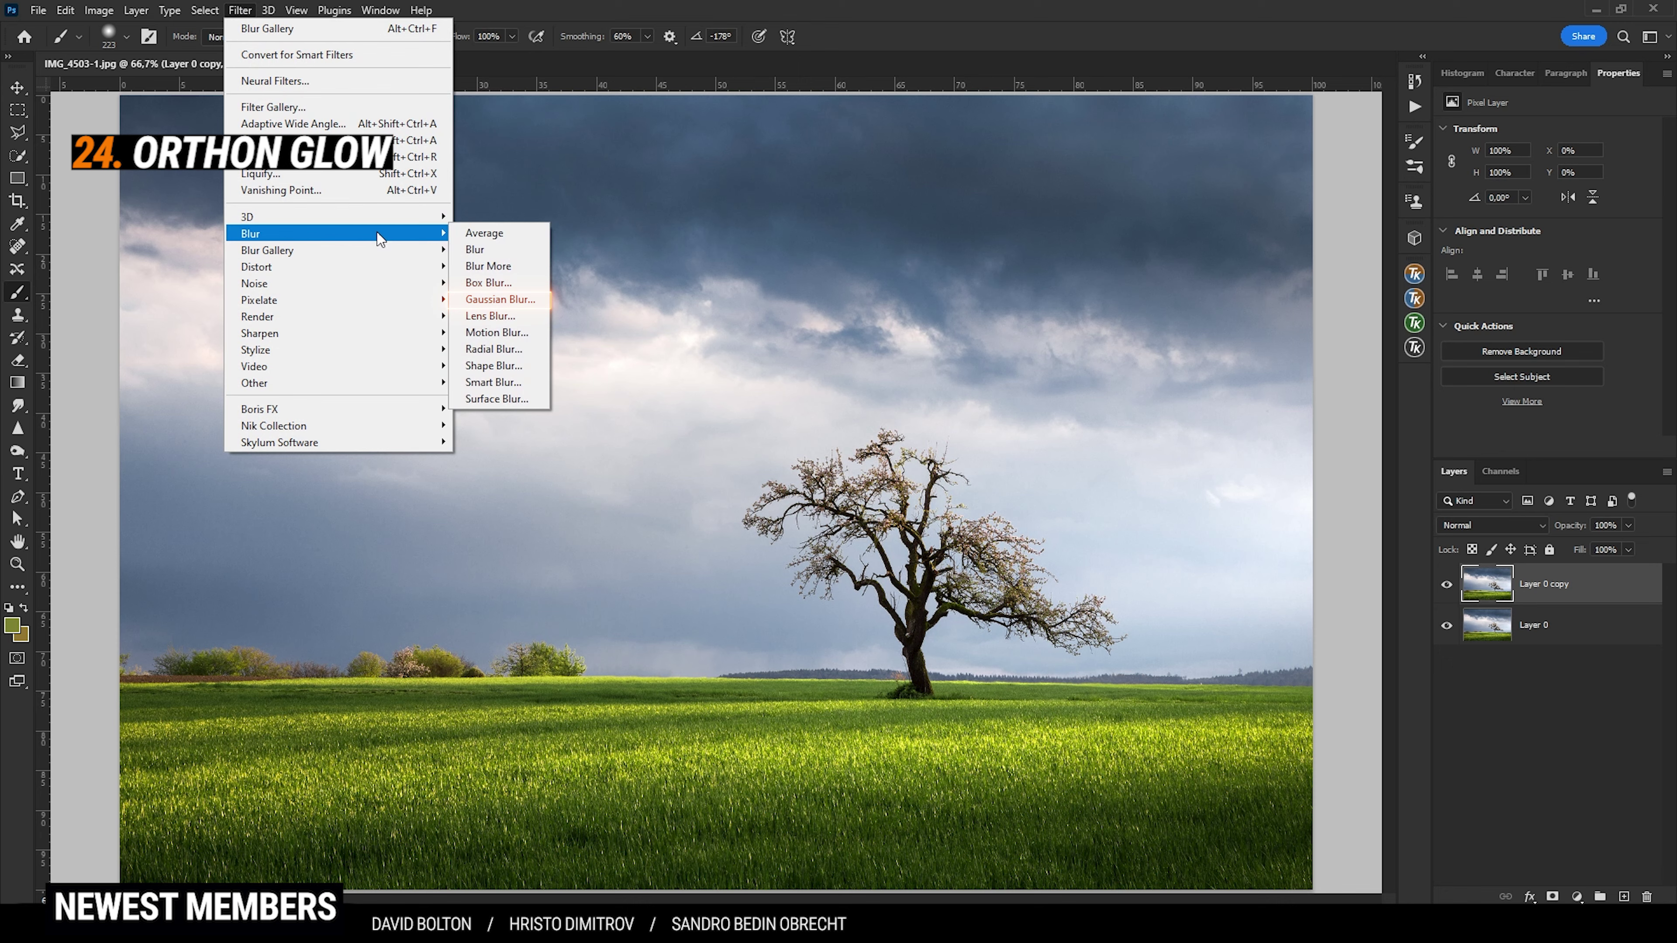
click(500, 299)
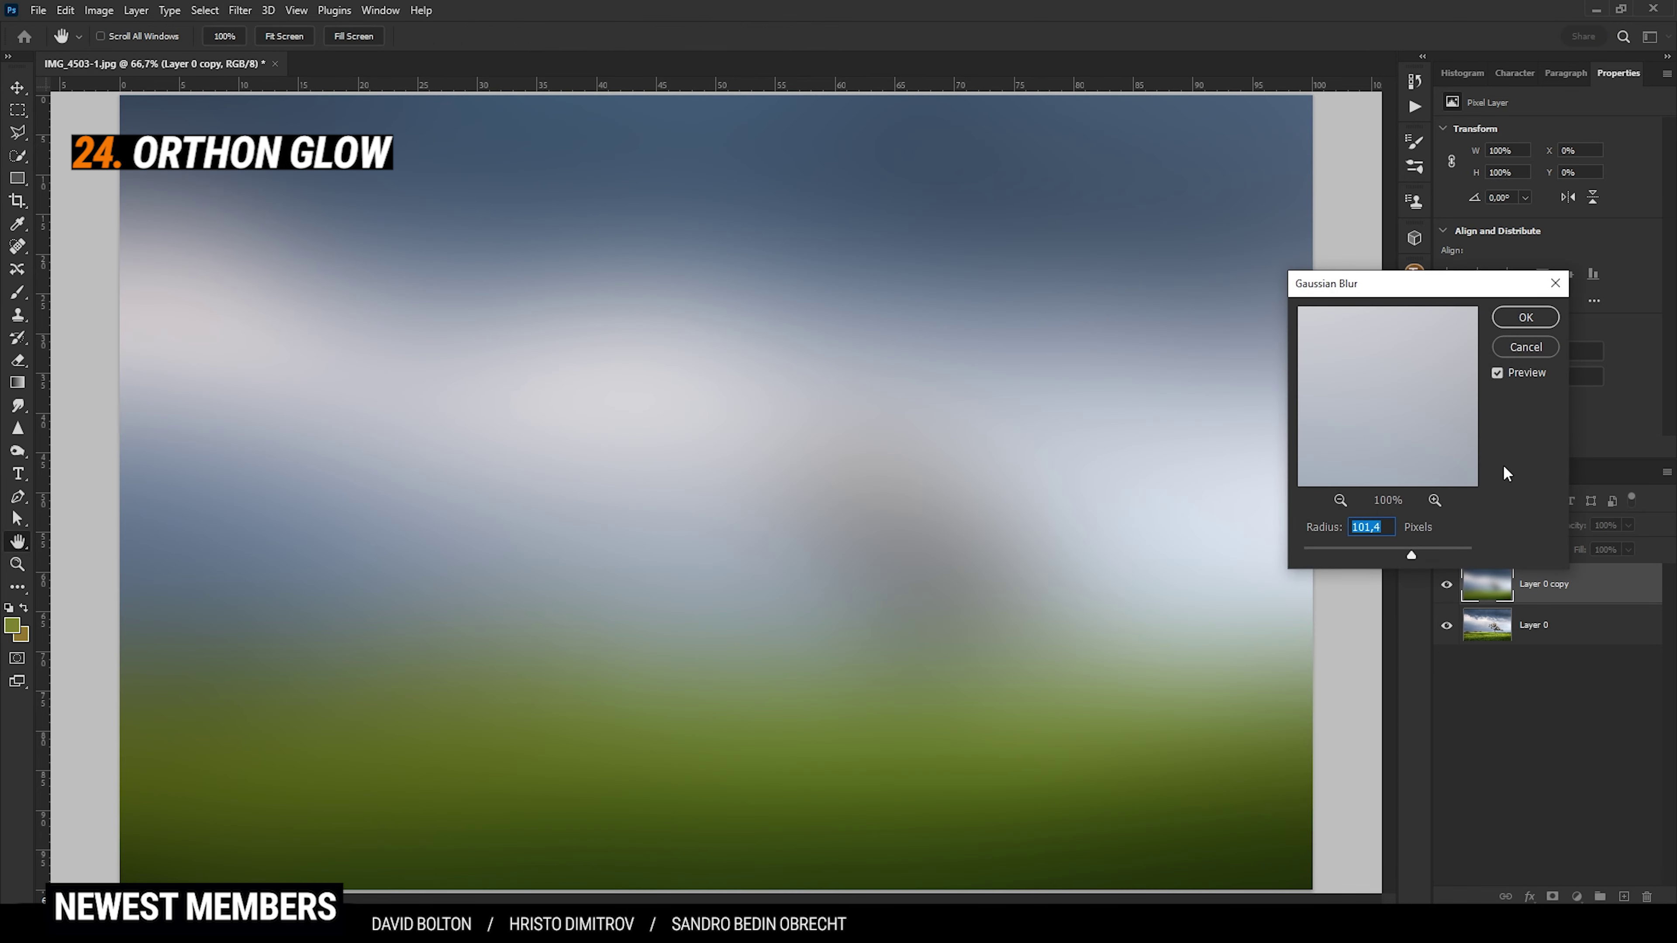
drag(1408, 554, 1337, 551)
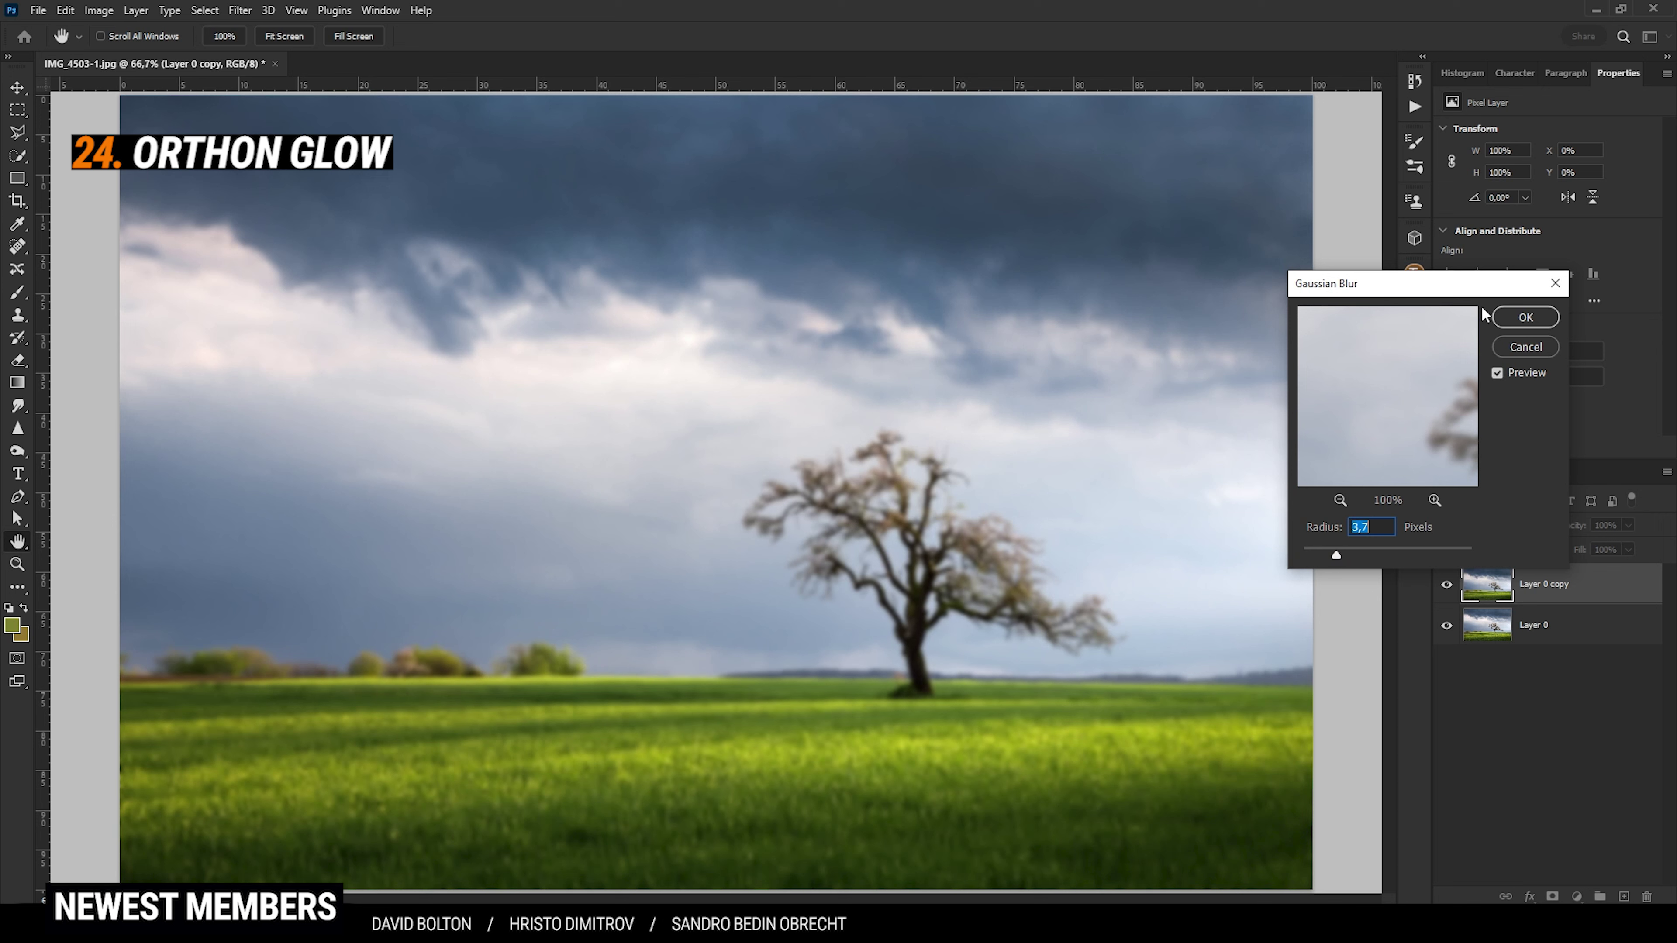
click(1526, 317)
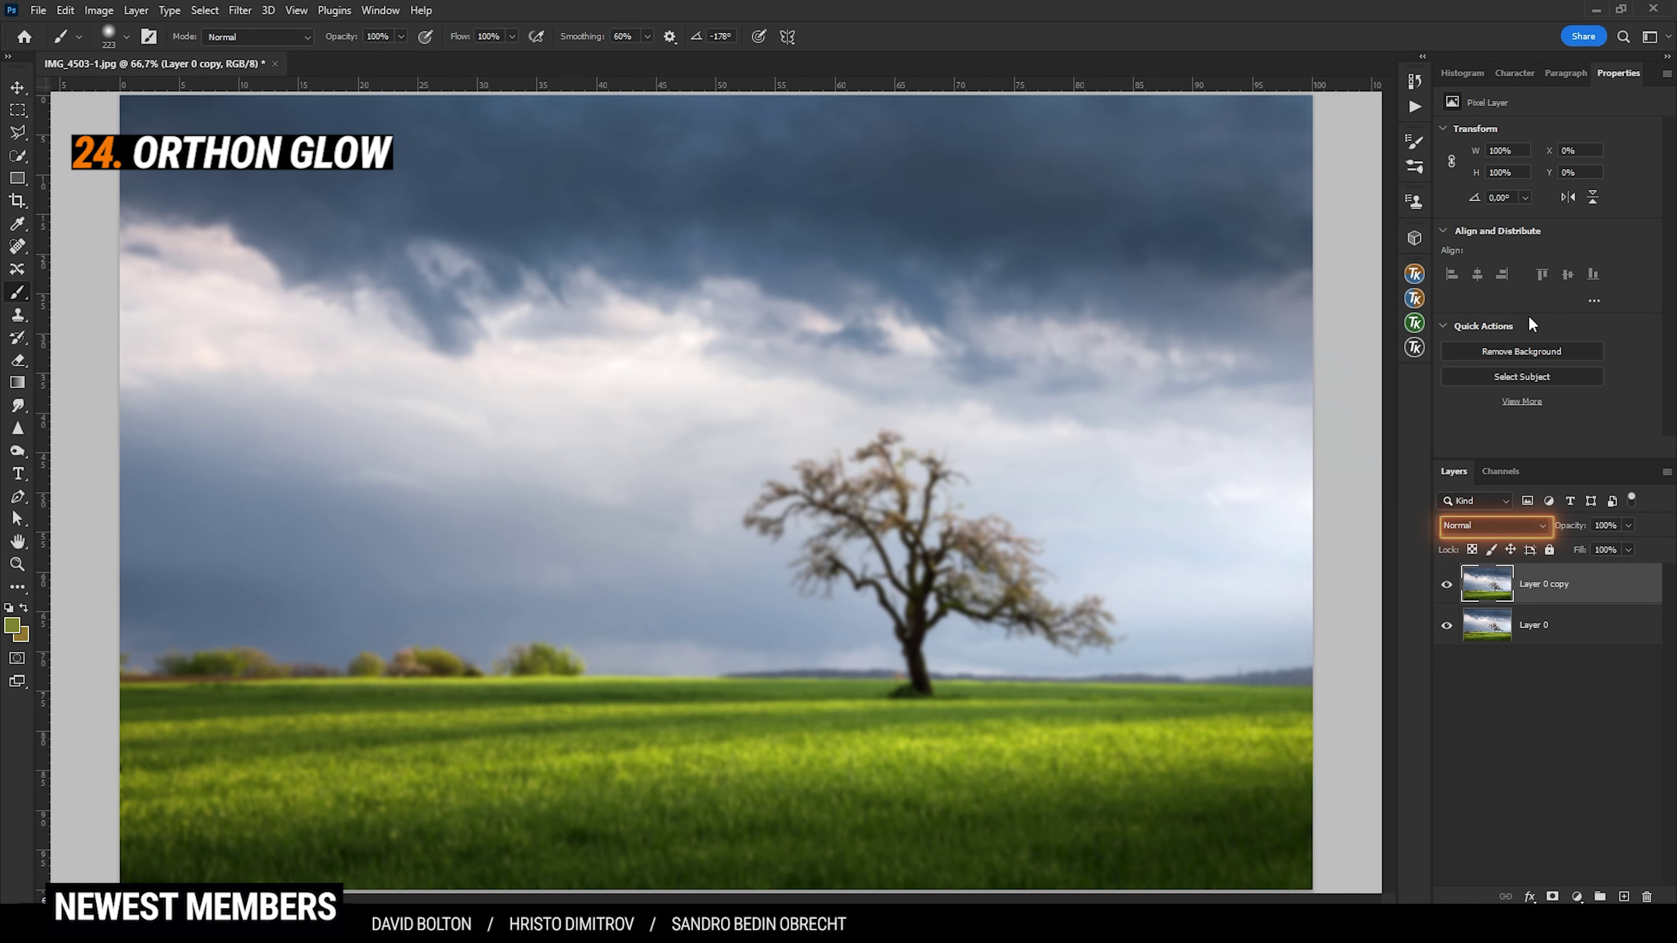
- Blend the blurred copy in Lighten mode at 40% opacity and toggle it to compare
click(1507, 522)
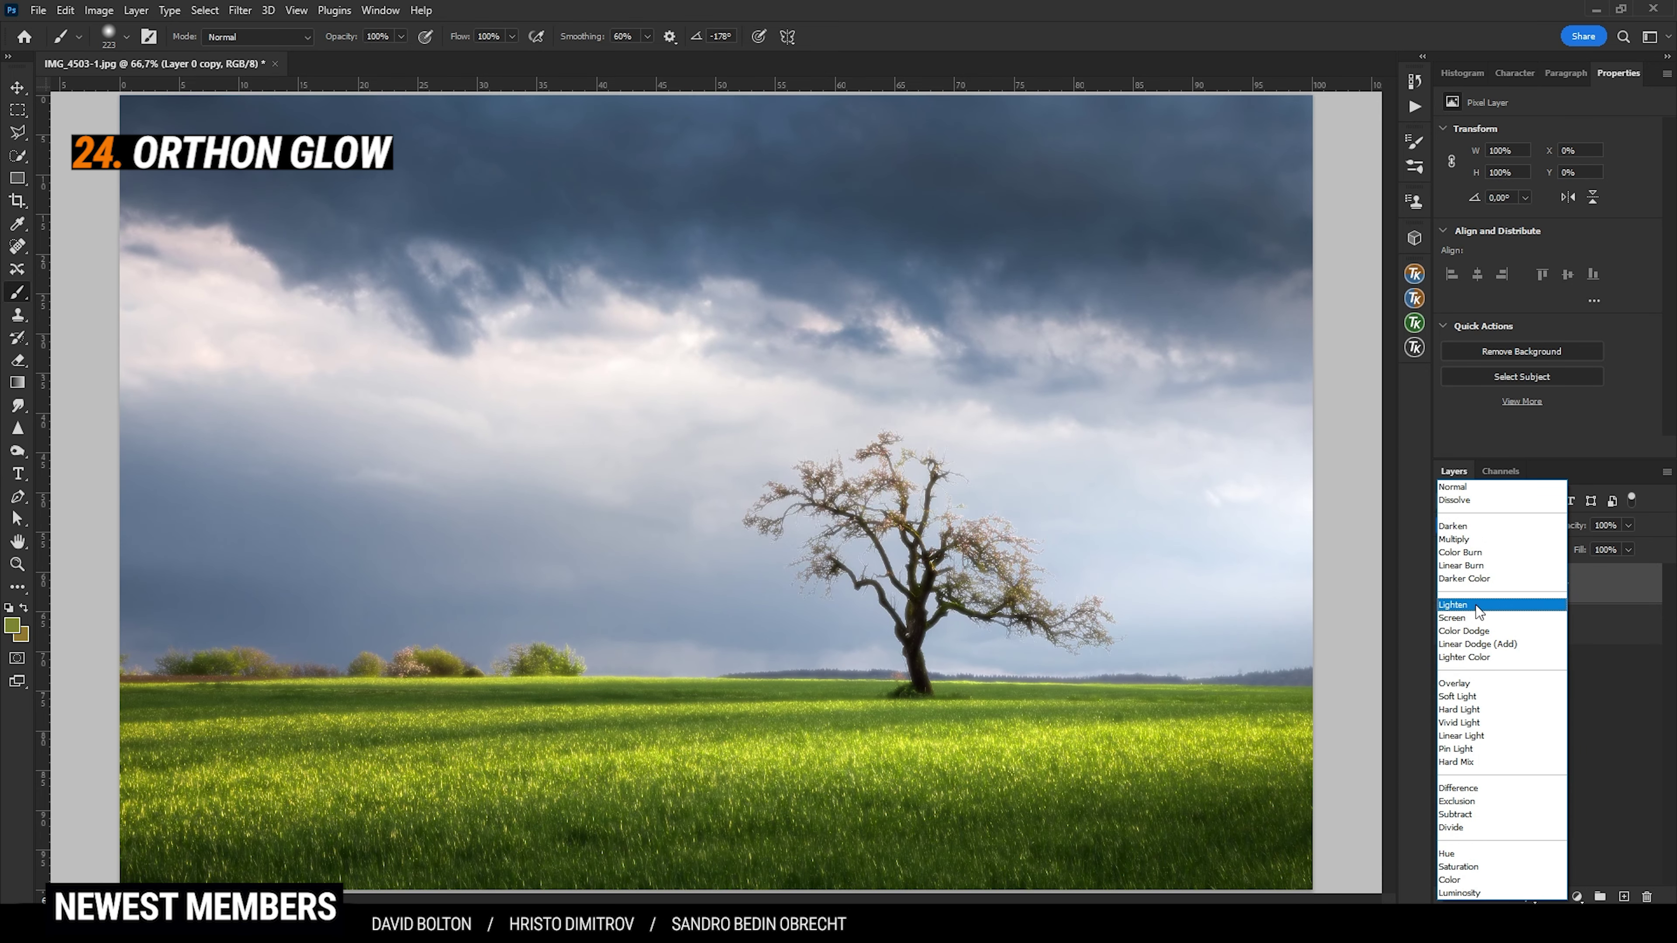
click(1476, 606)
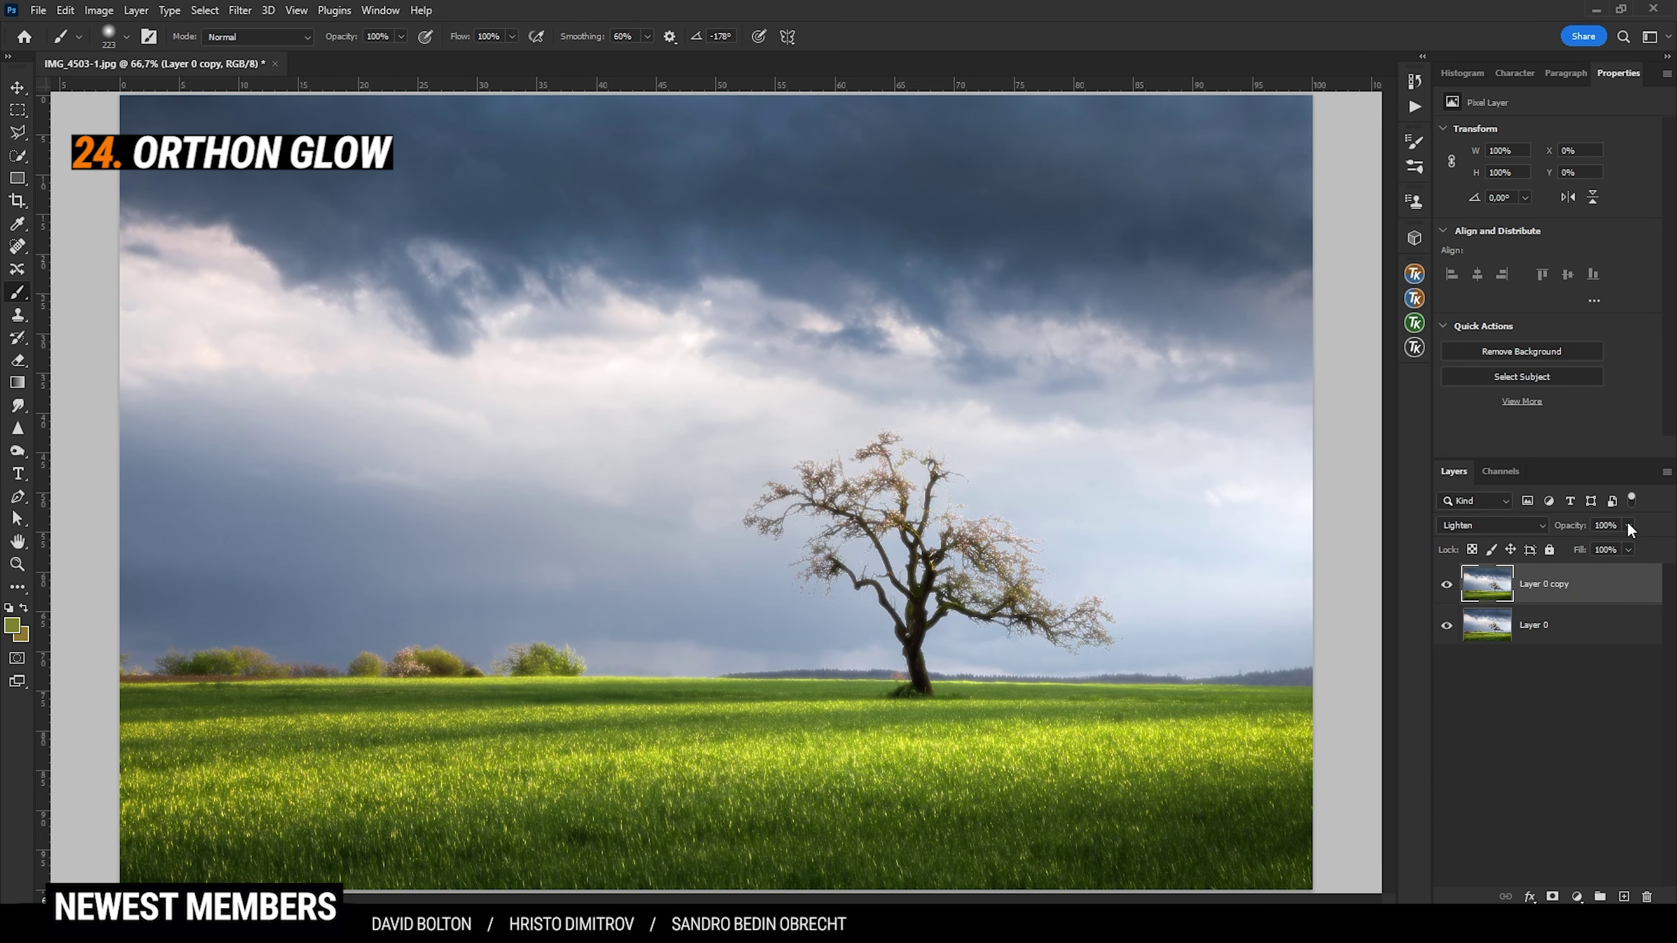
click(1628, 526)
drag(1615, 548, 1583, 547)
click(1446, 584)
click(1446, 584)
click(1446, 583)
click(1446, 583)
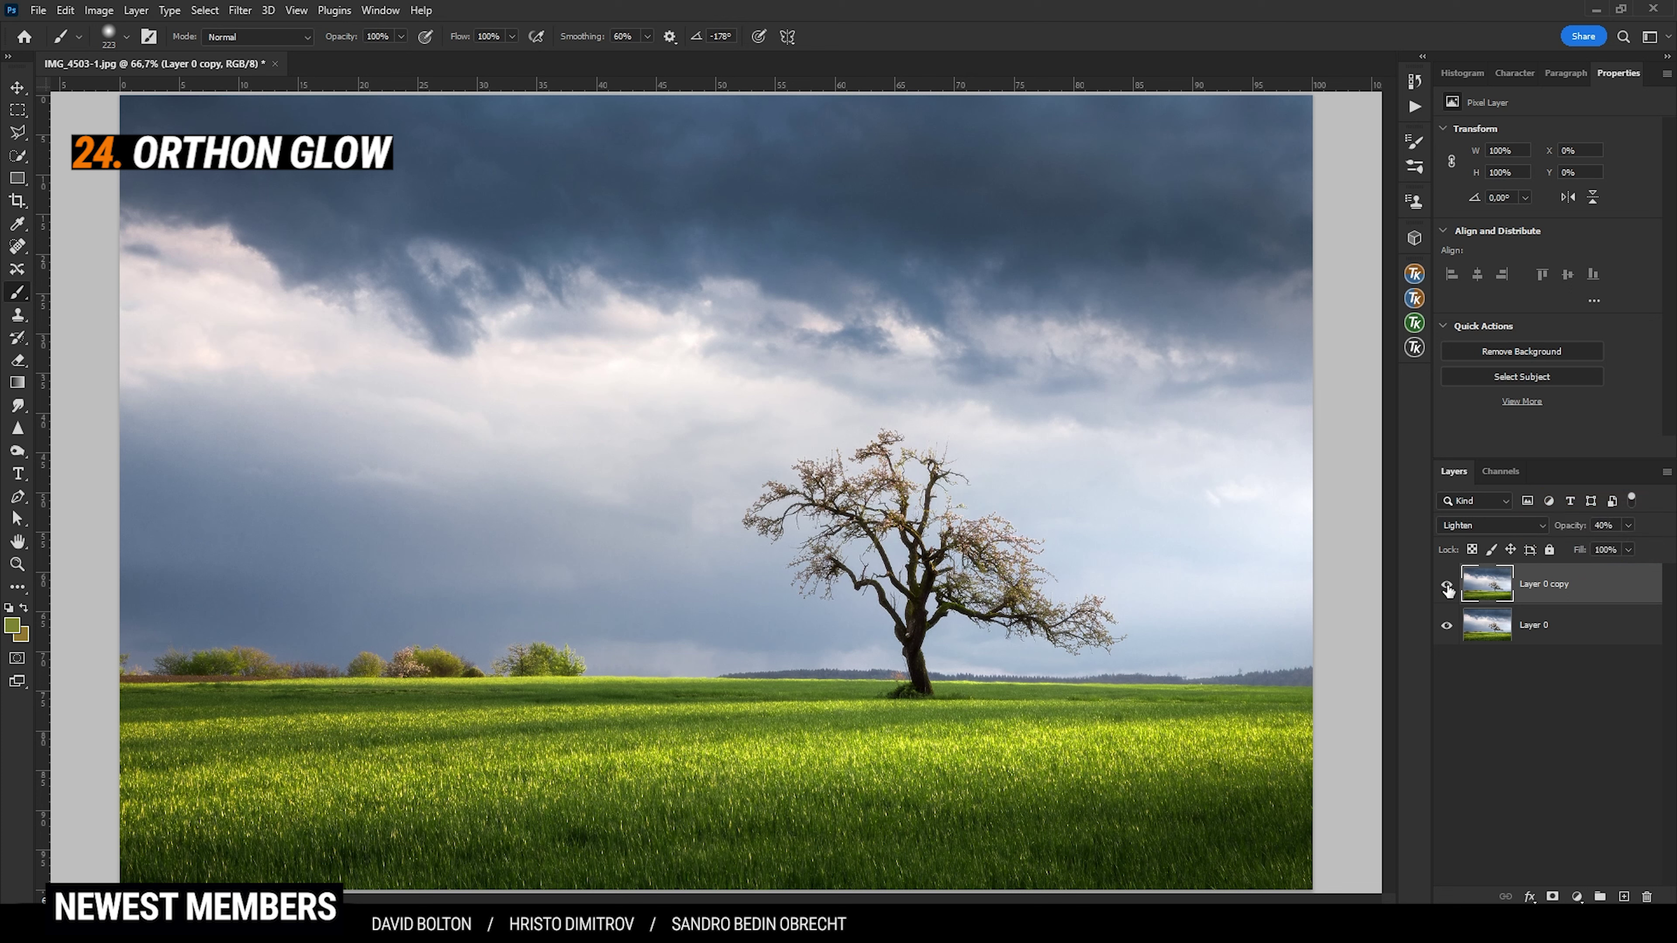
click(1447, 585)
click(1446, 587)
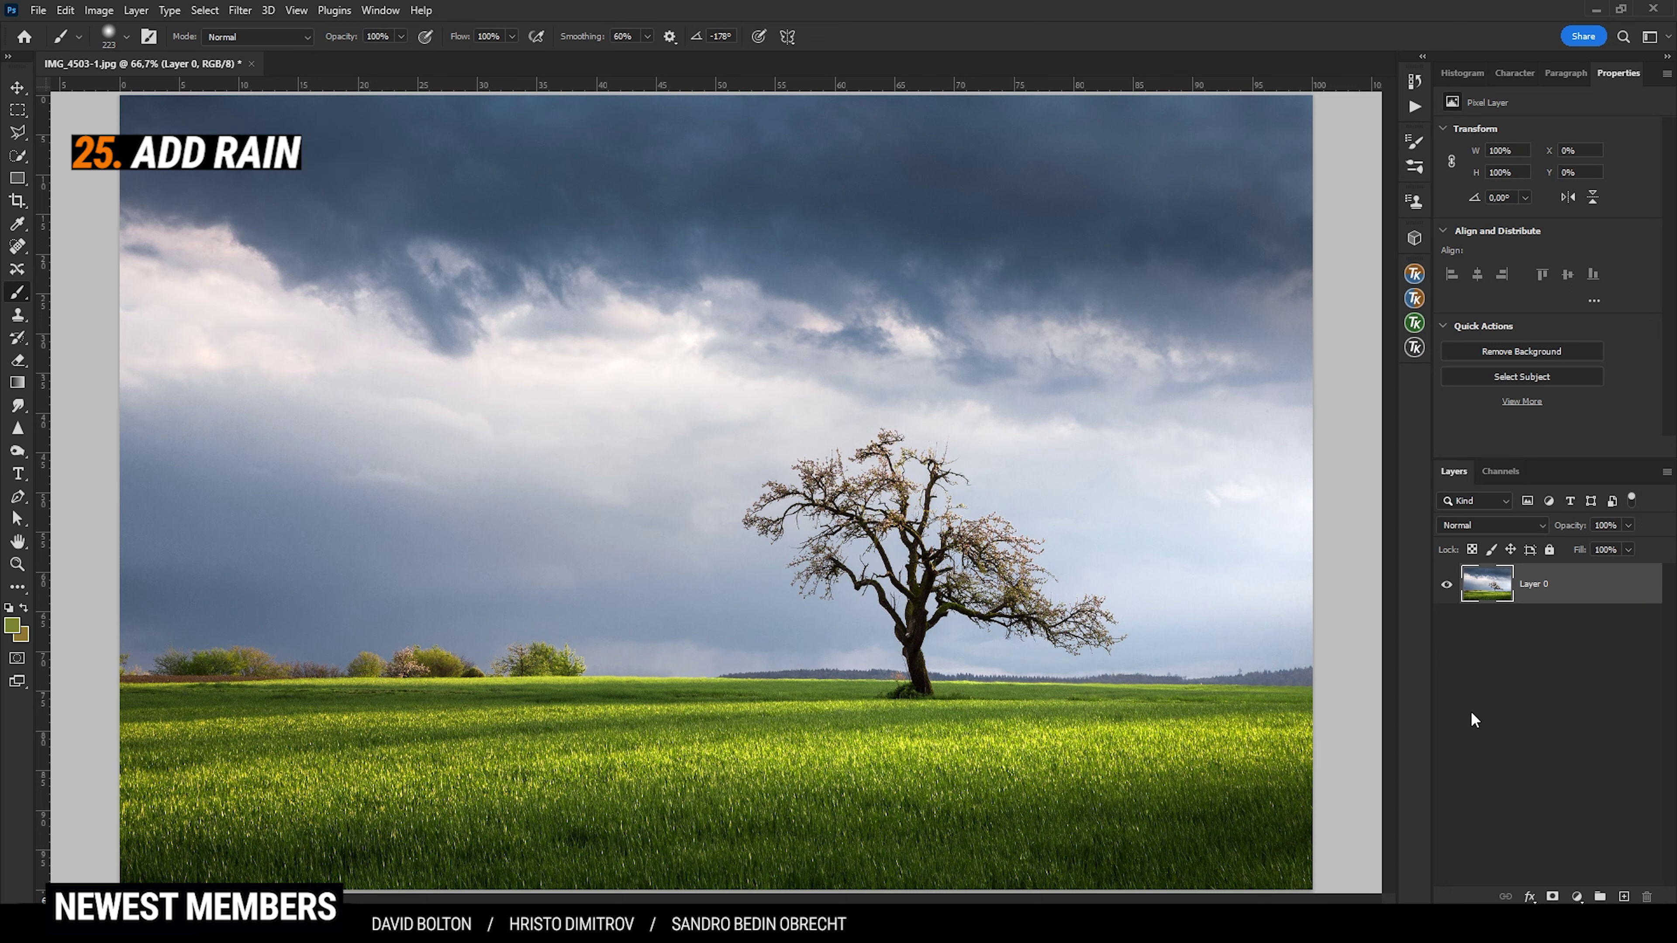
- Add a new empty layer and fill it with black
click(1624, 896)
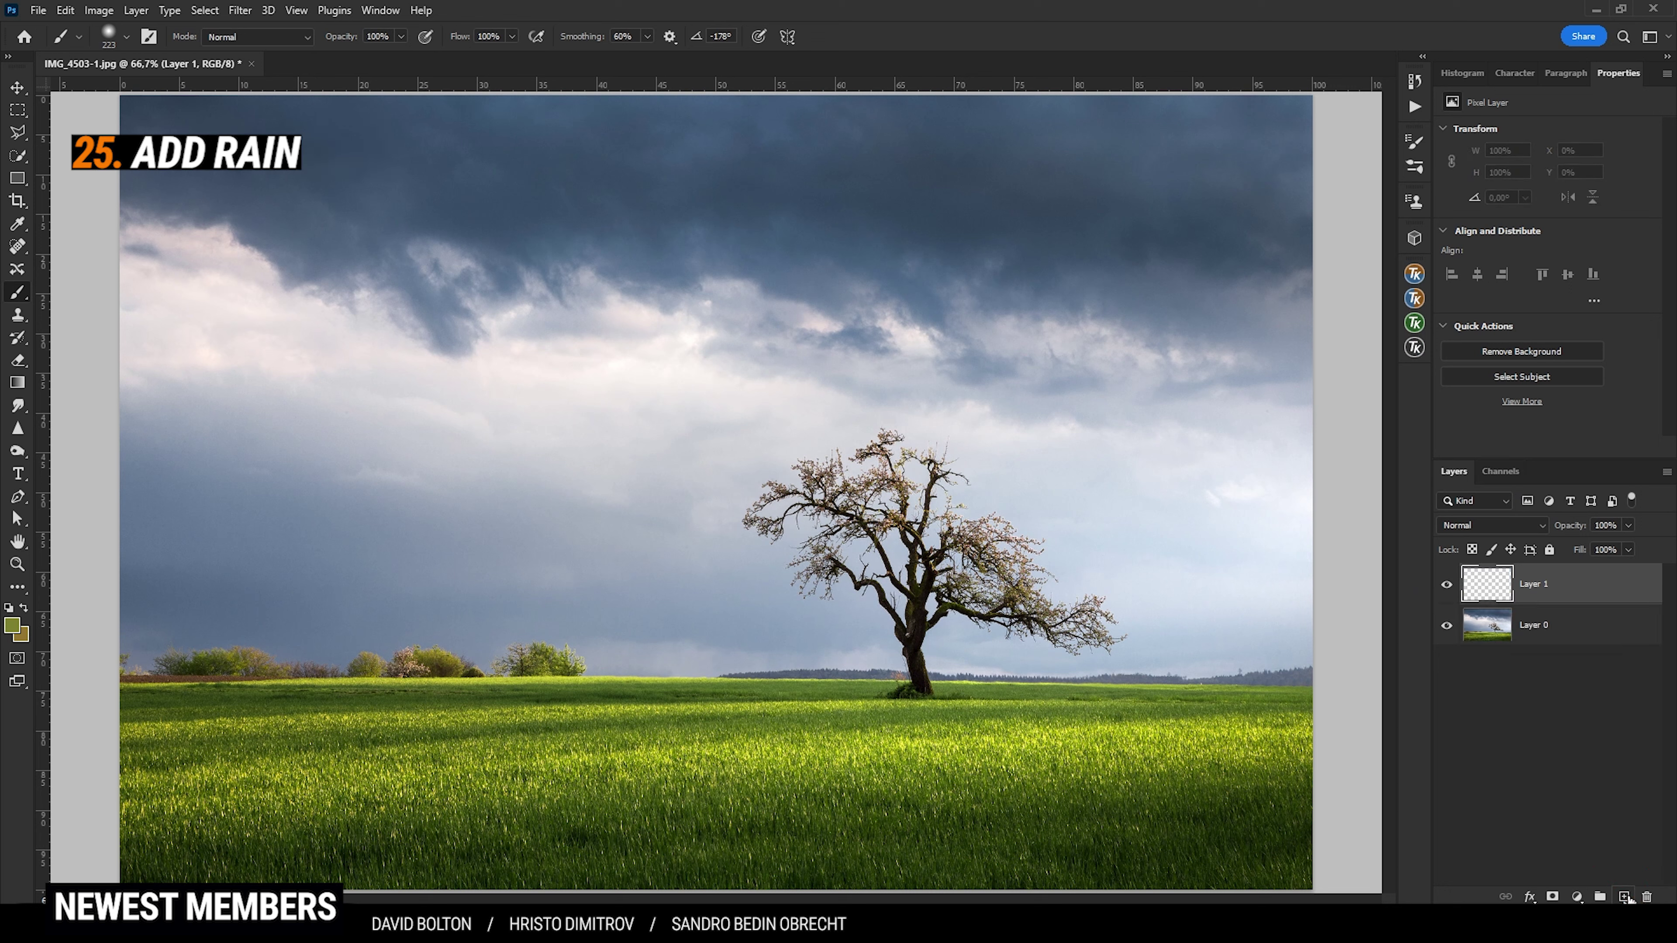
key(shift+F5)
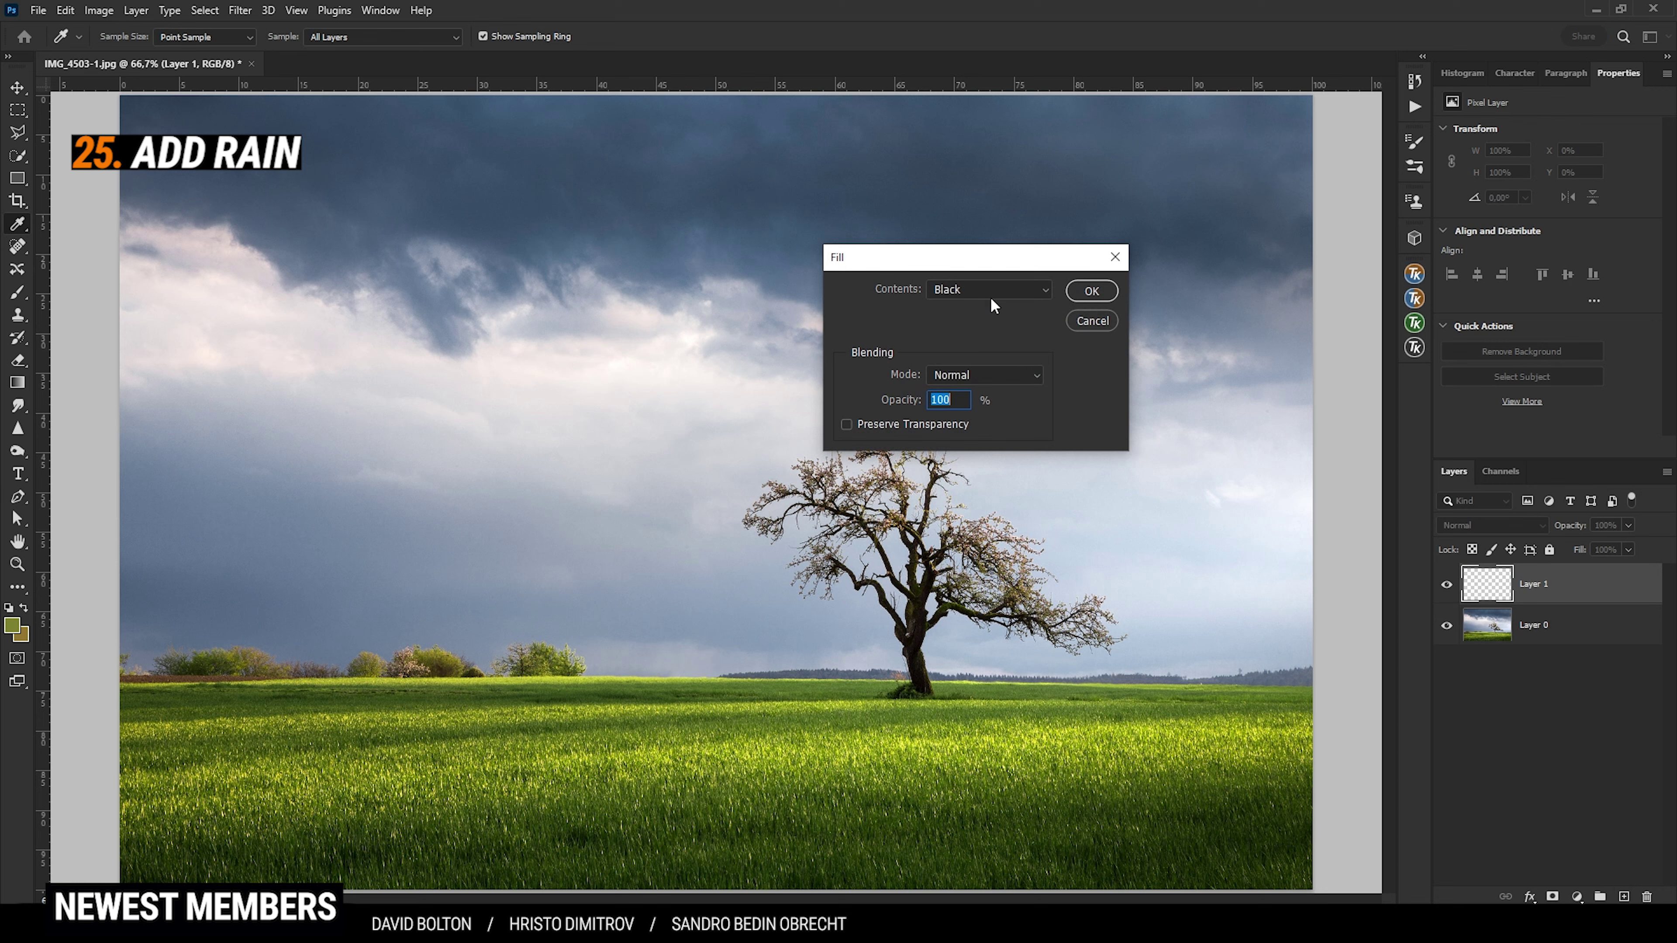
click(1091, 291)
key(b)
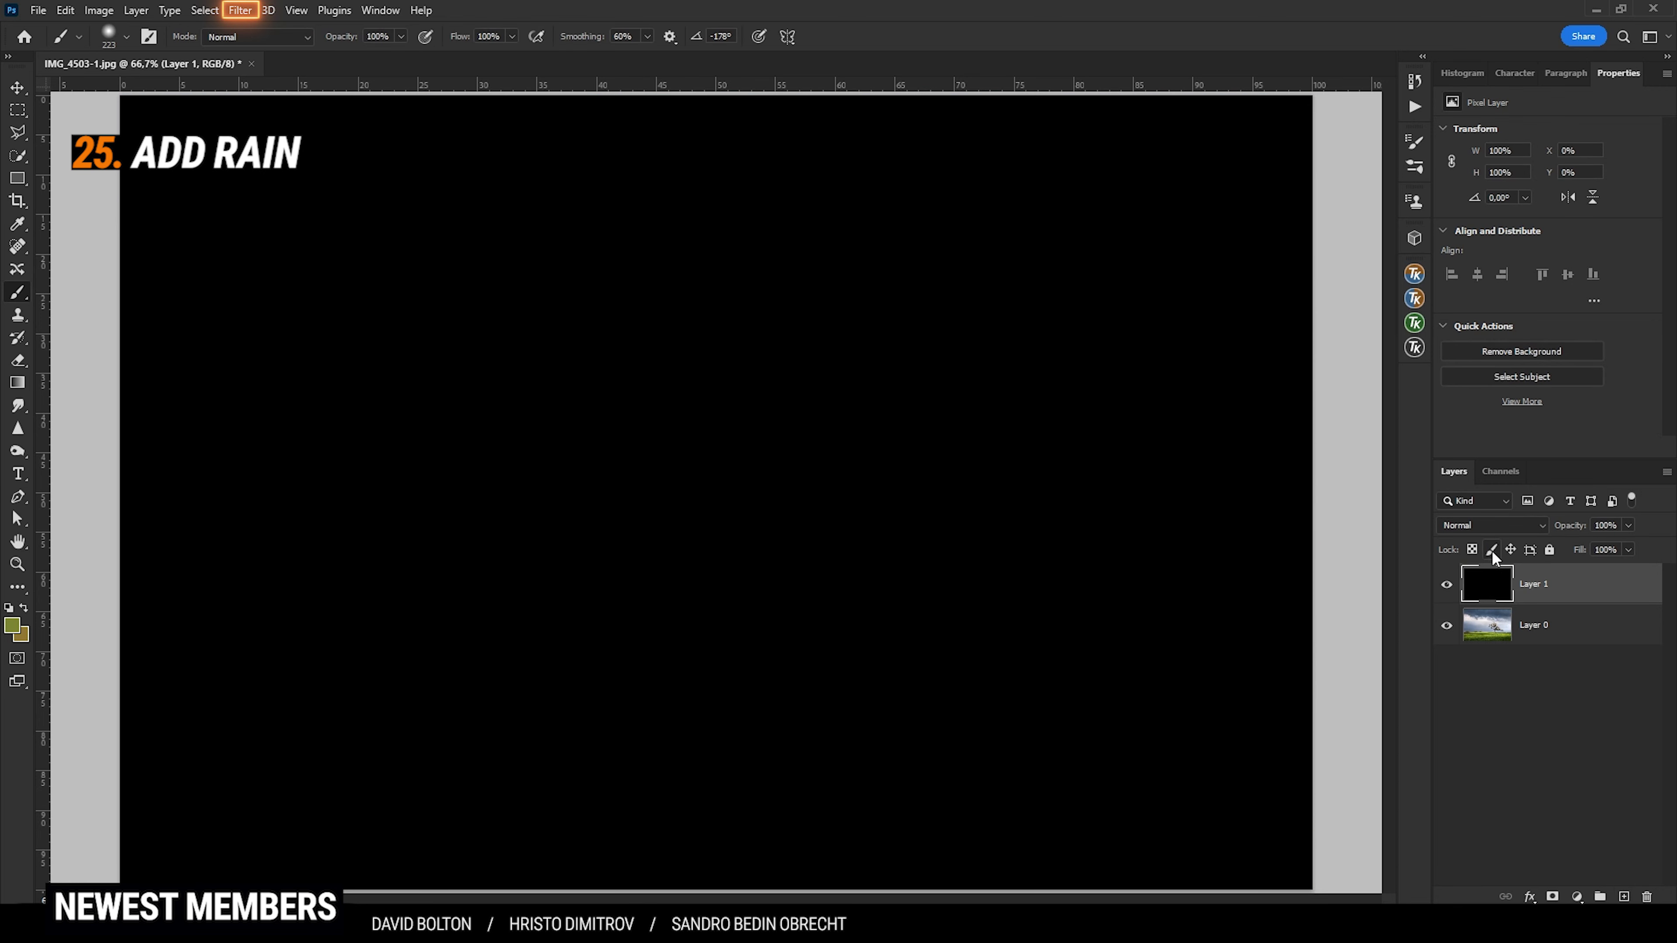
- Add monochromatic Gaussian noise to the black layer
click(239, 10)
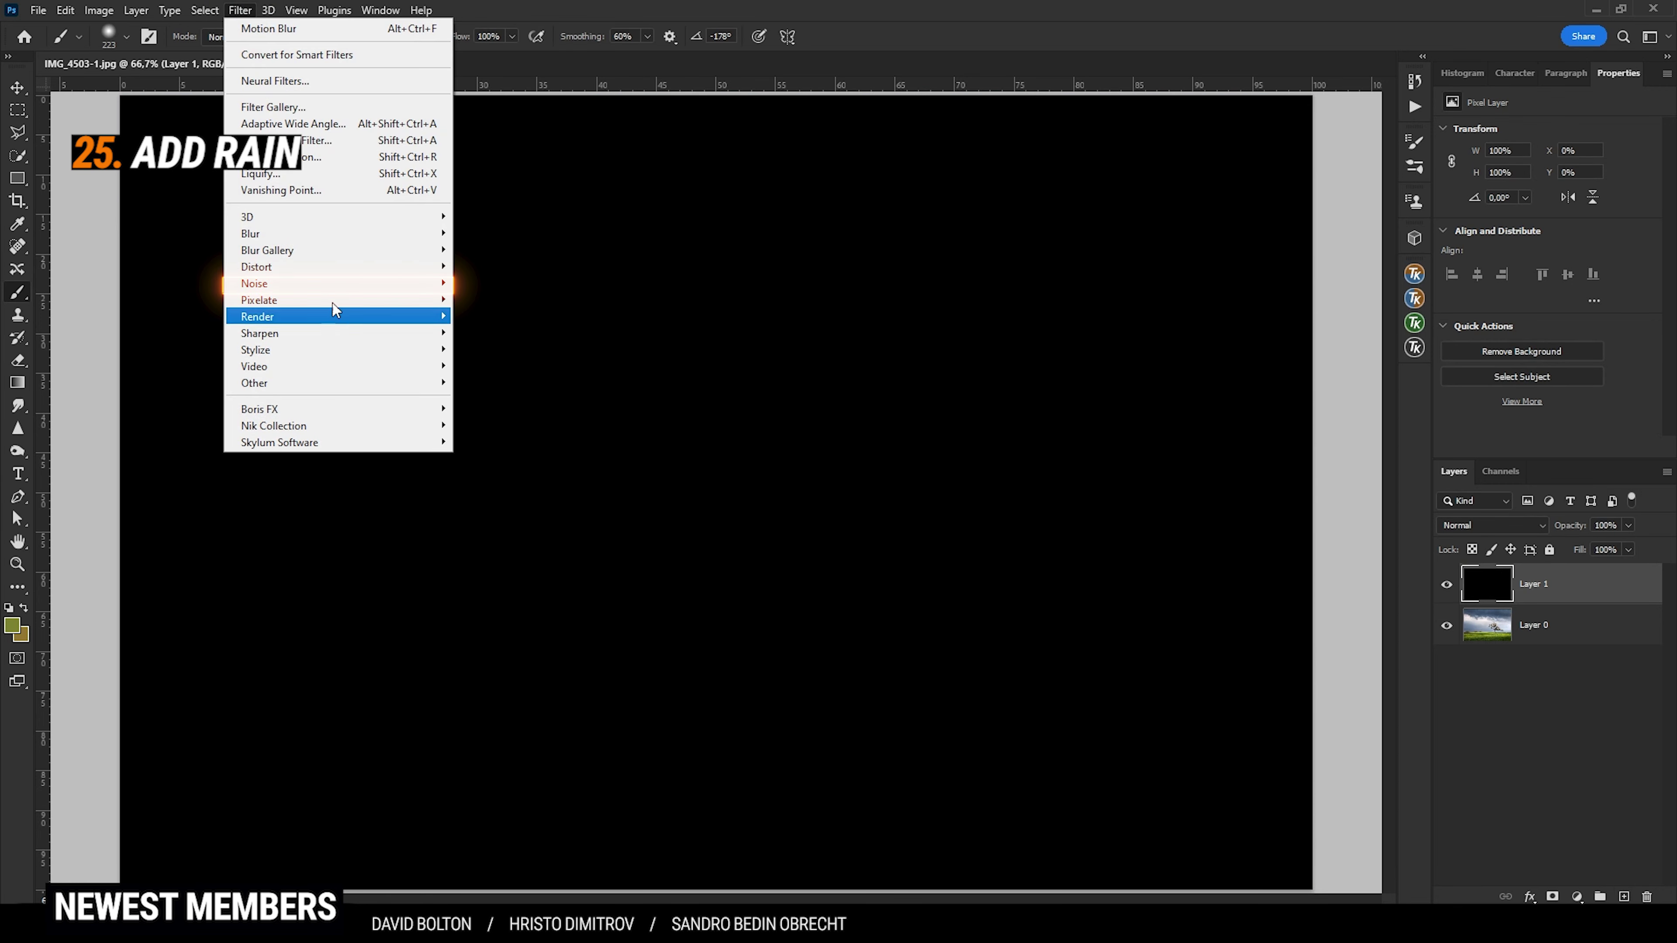
mouse_move(339, 296)
click(492, 282)
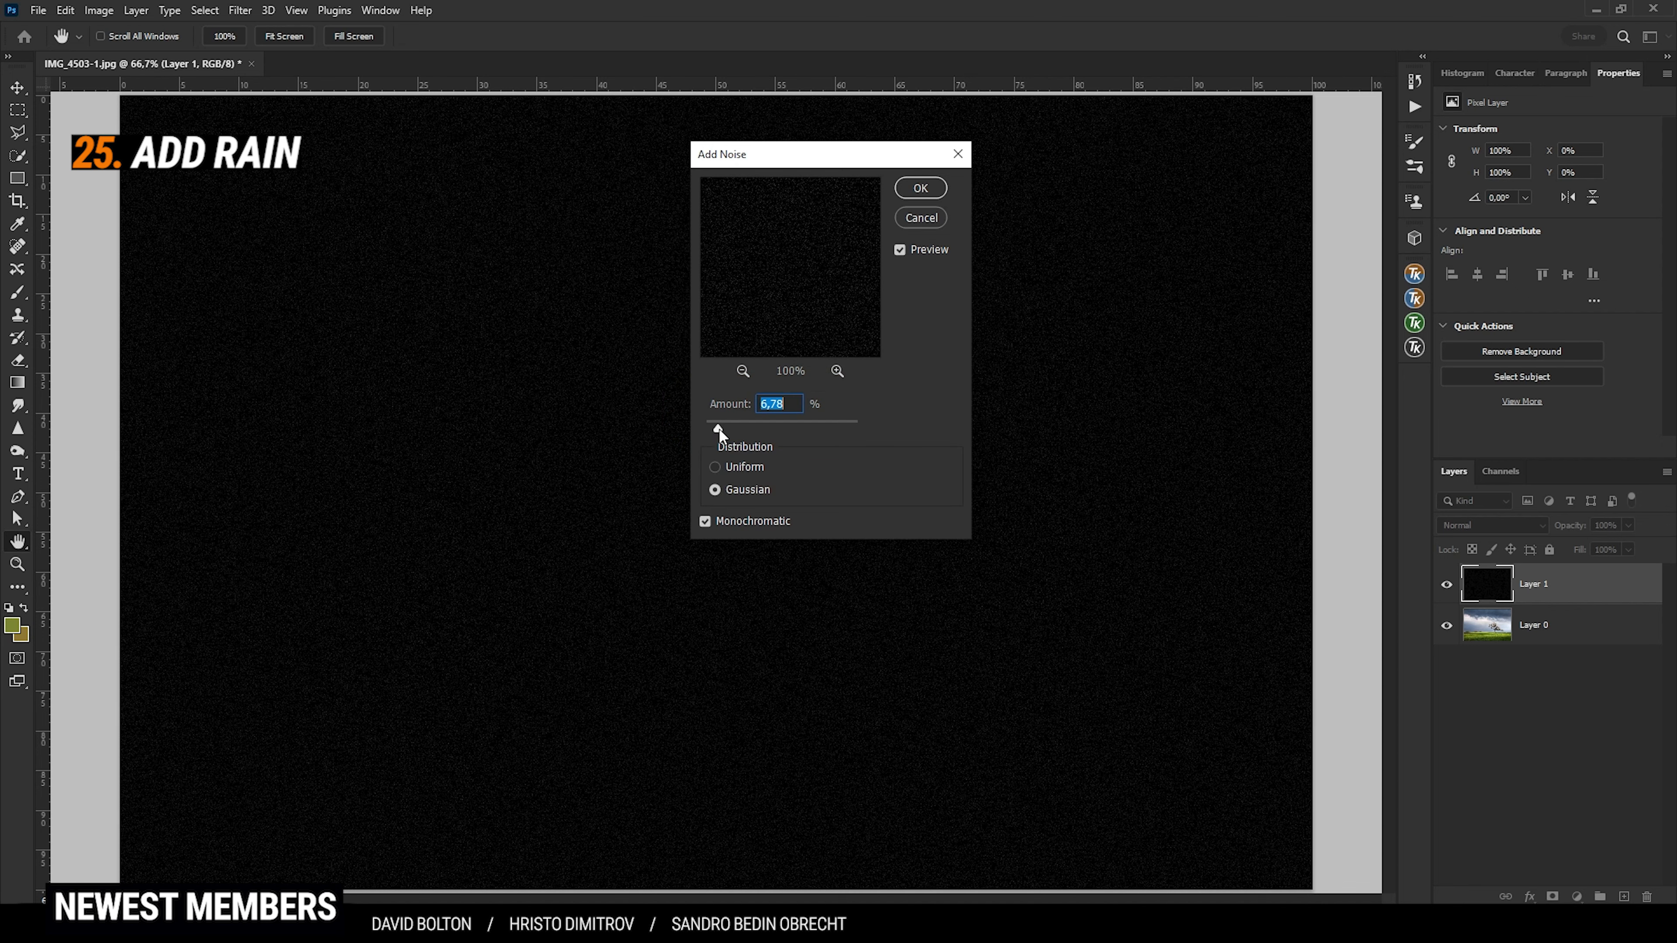
drag(718, 427, 721, 433)
click(919, 188)
- Motion-blur the noise into near-vertical streaks at angle 82, distance 45
key(b)
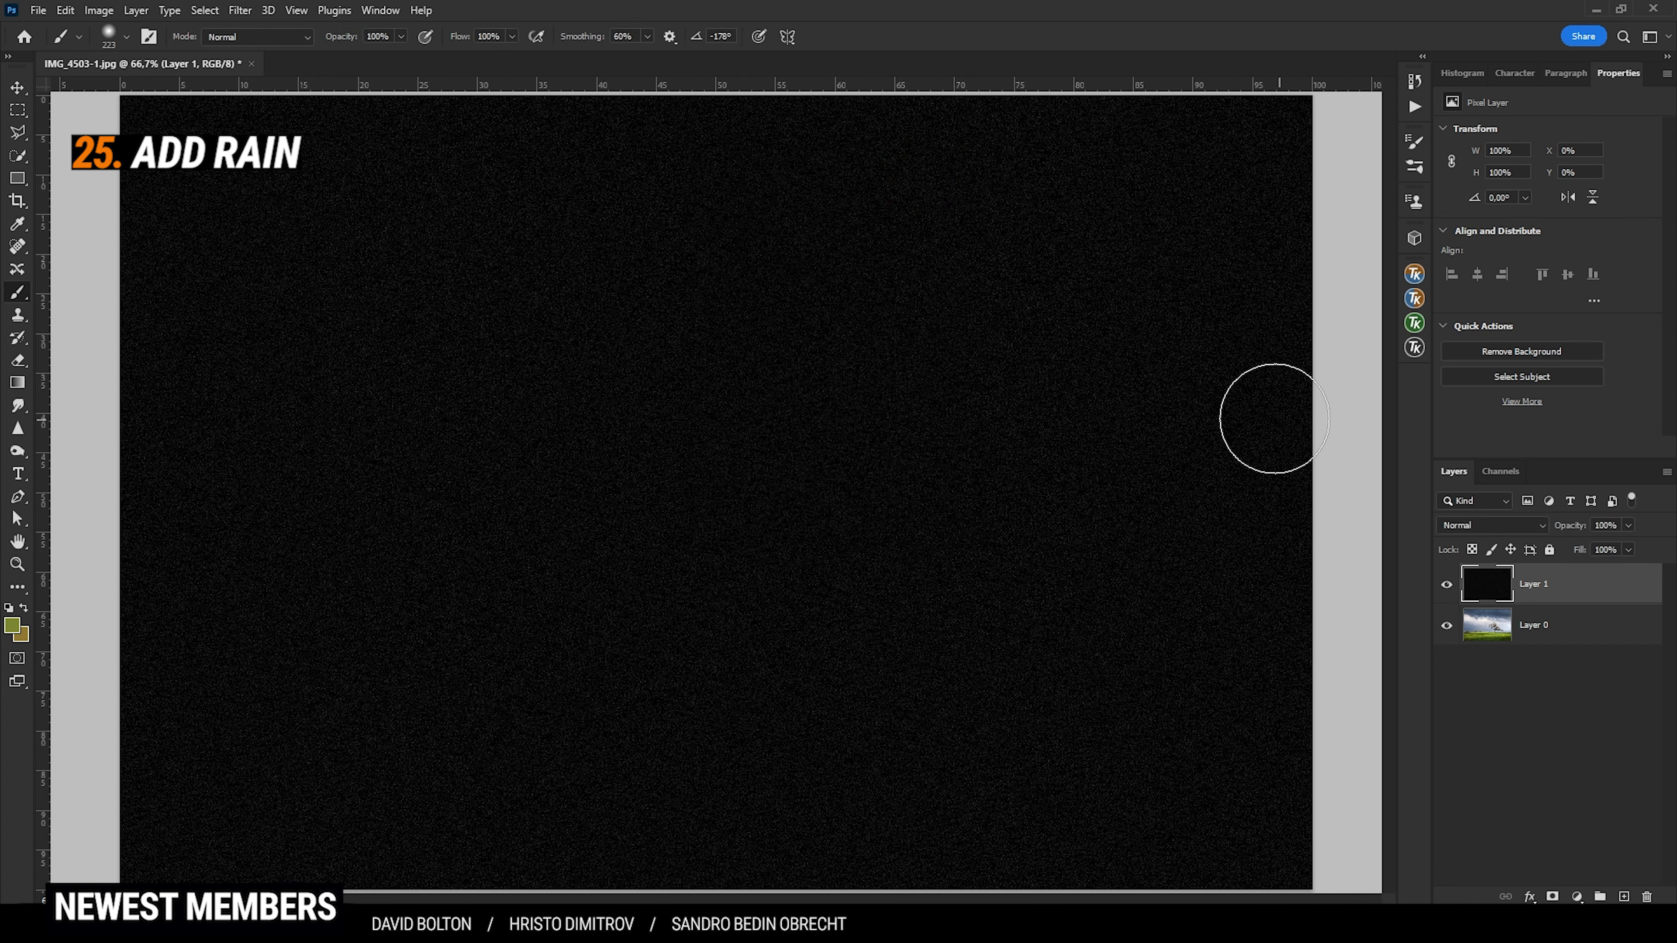
click(239, 10)
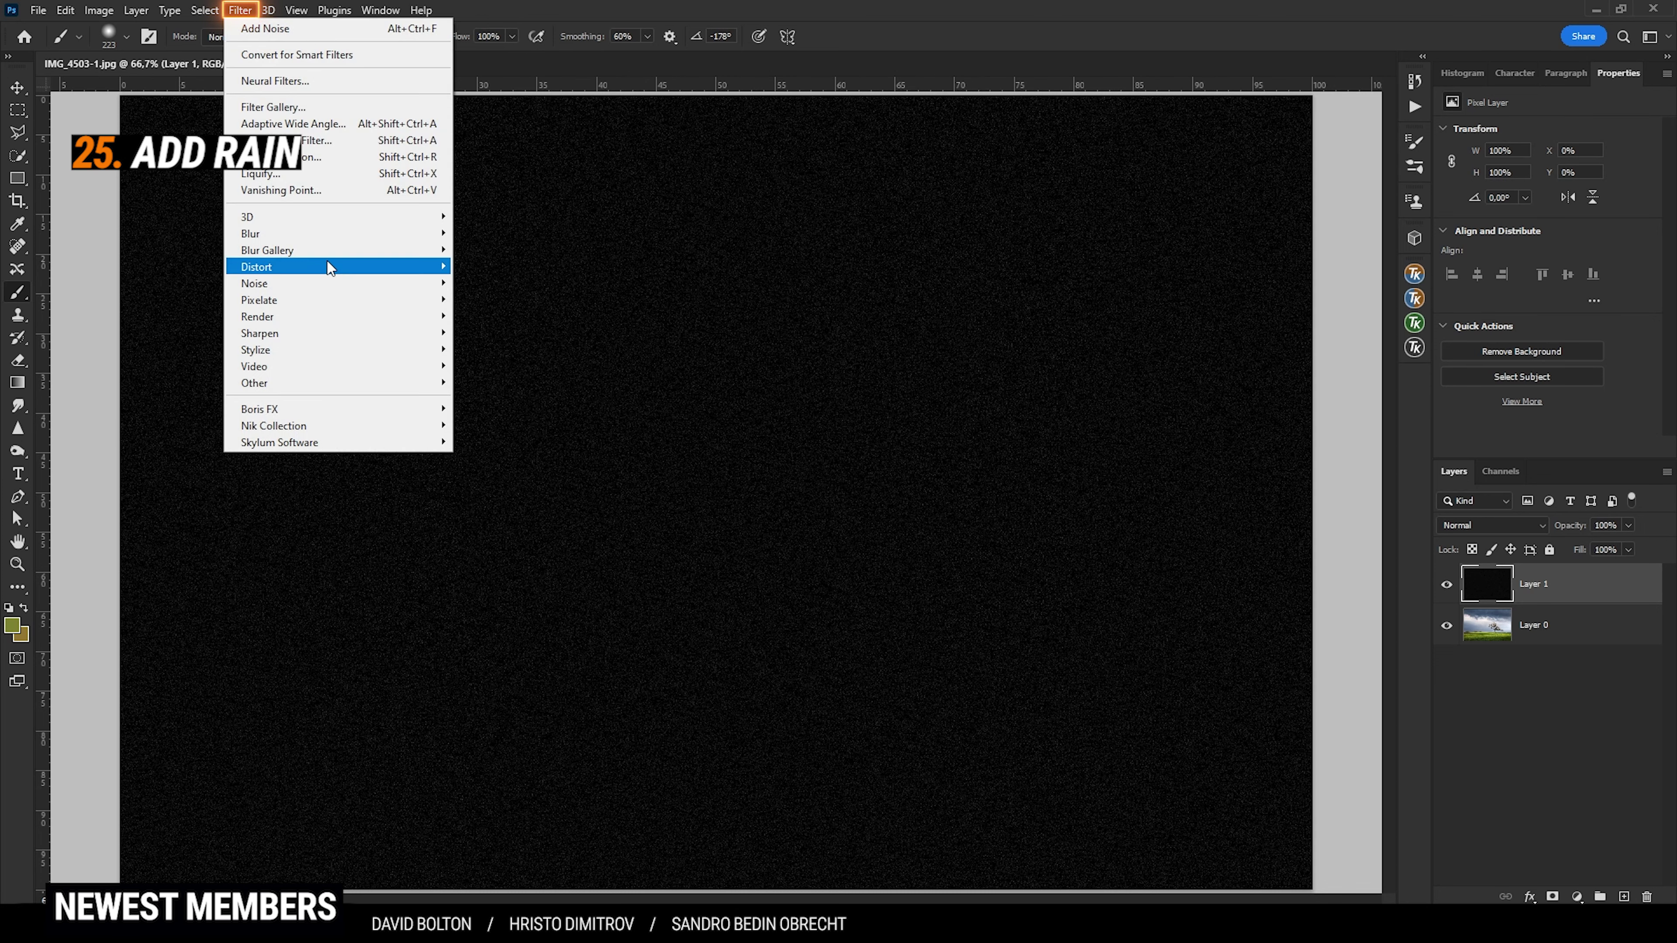
mouse_move(344, 234)
click(496, 332)
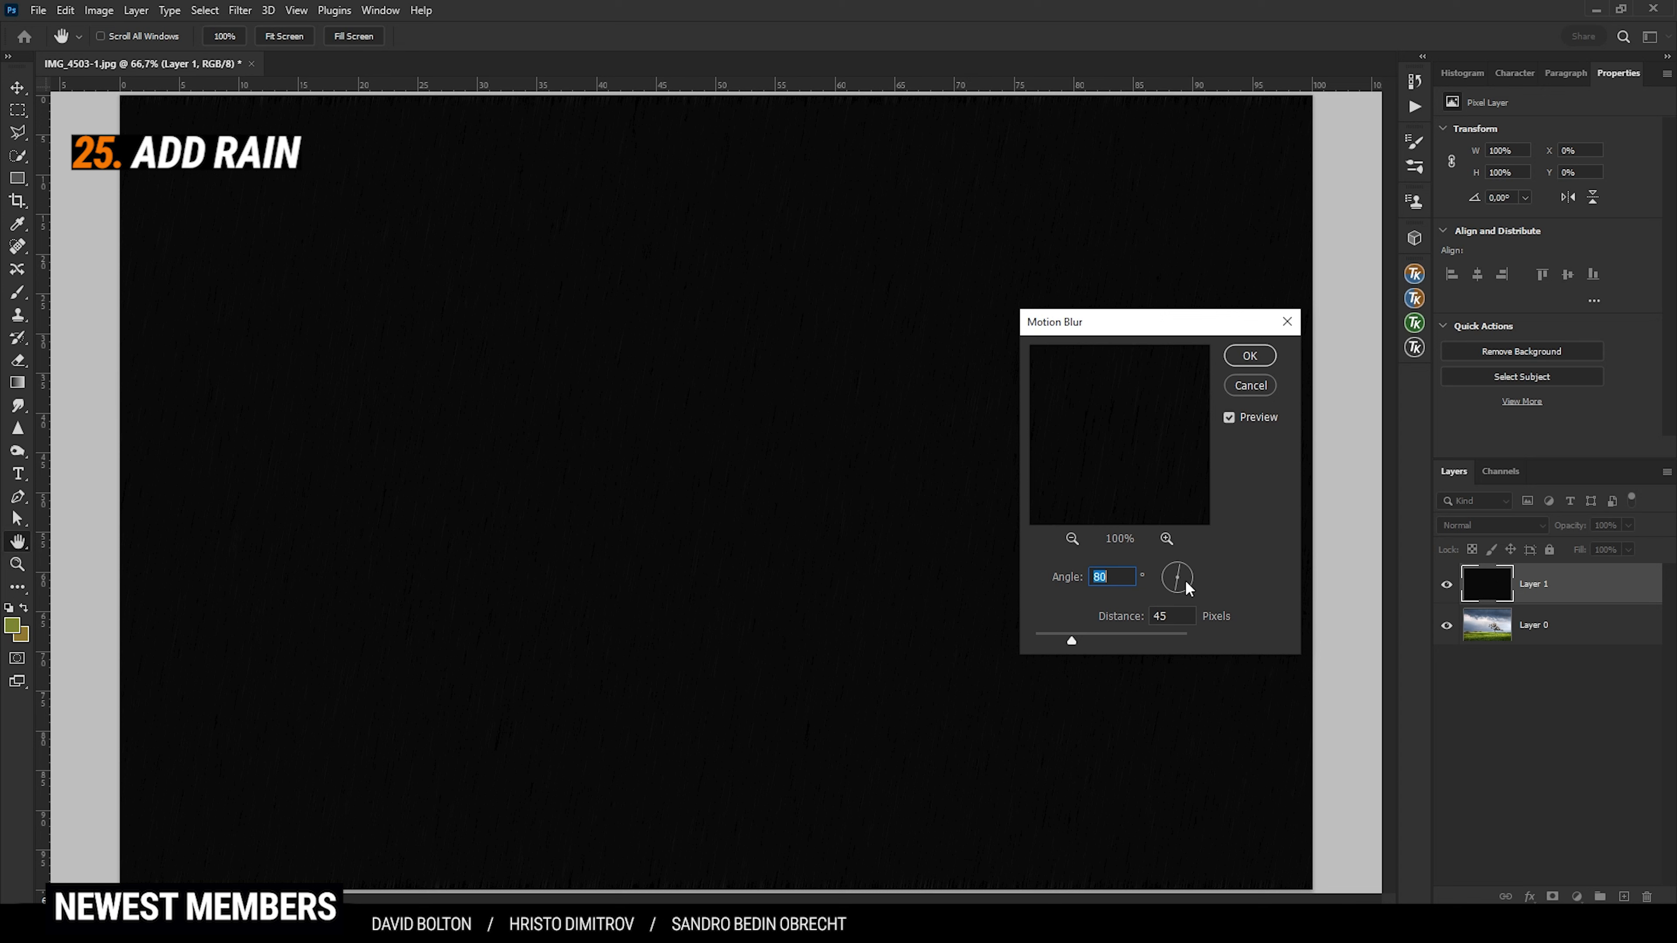
click(1185, 568)
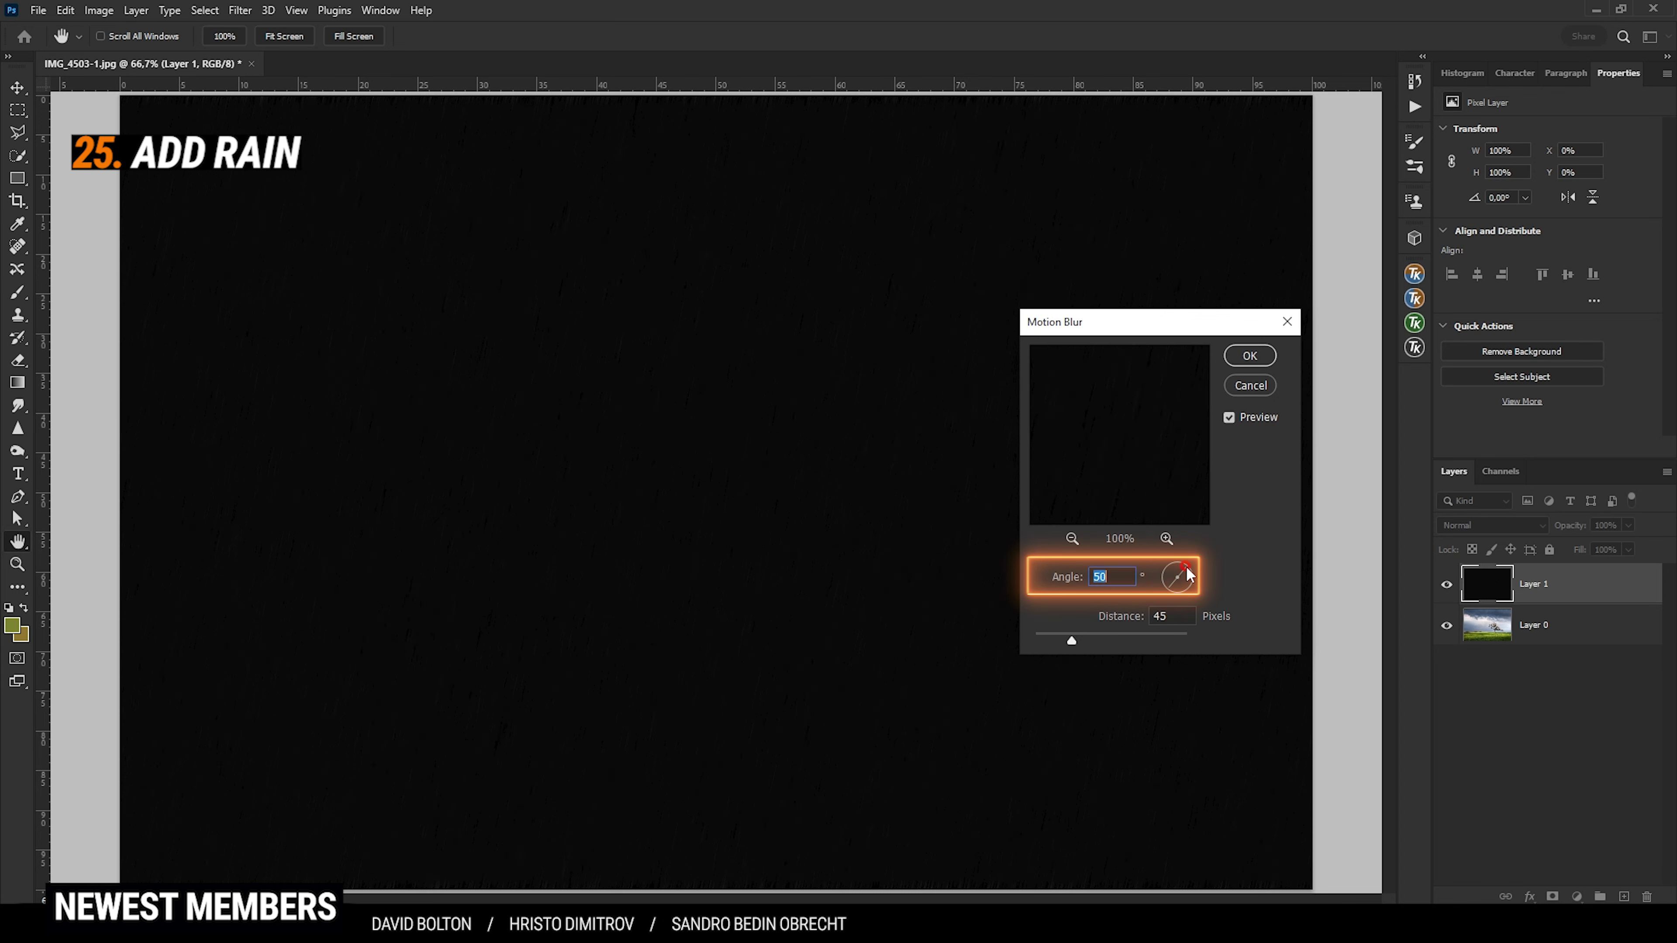
click(1179, 567)
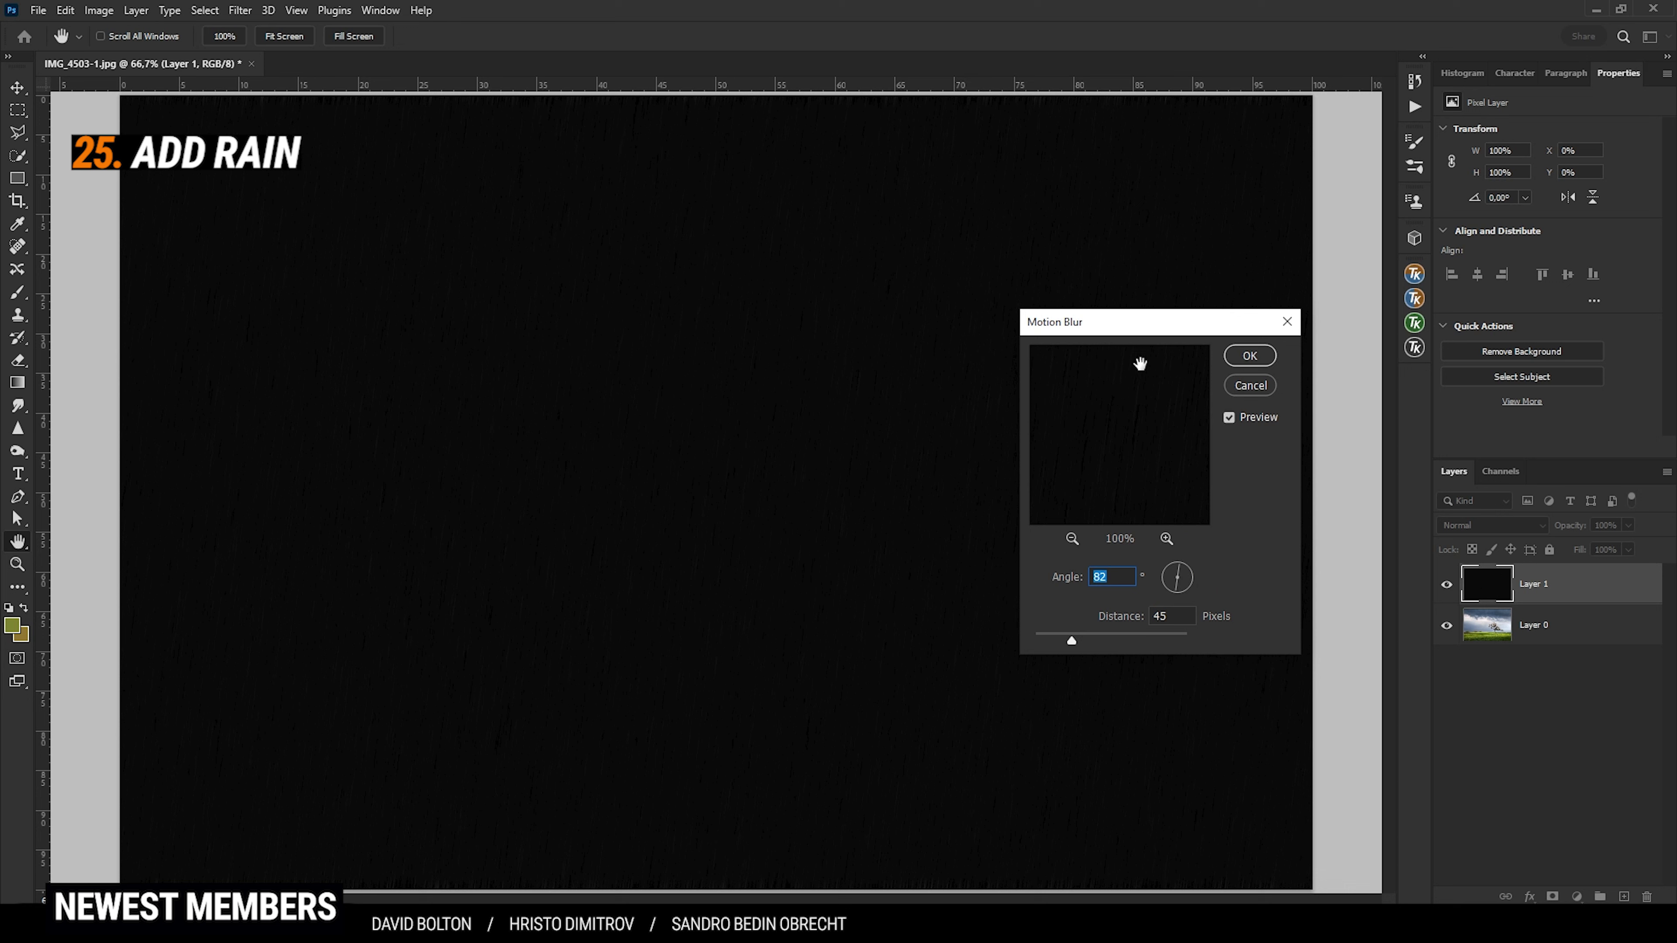
click(1242, 355)
key(b)
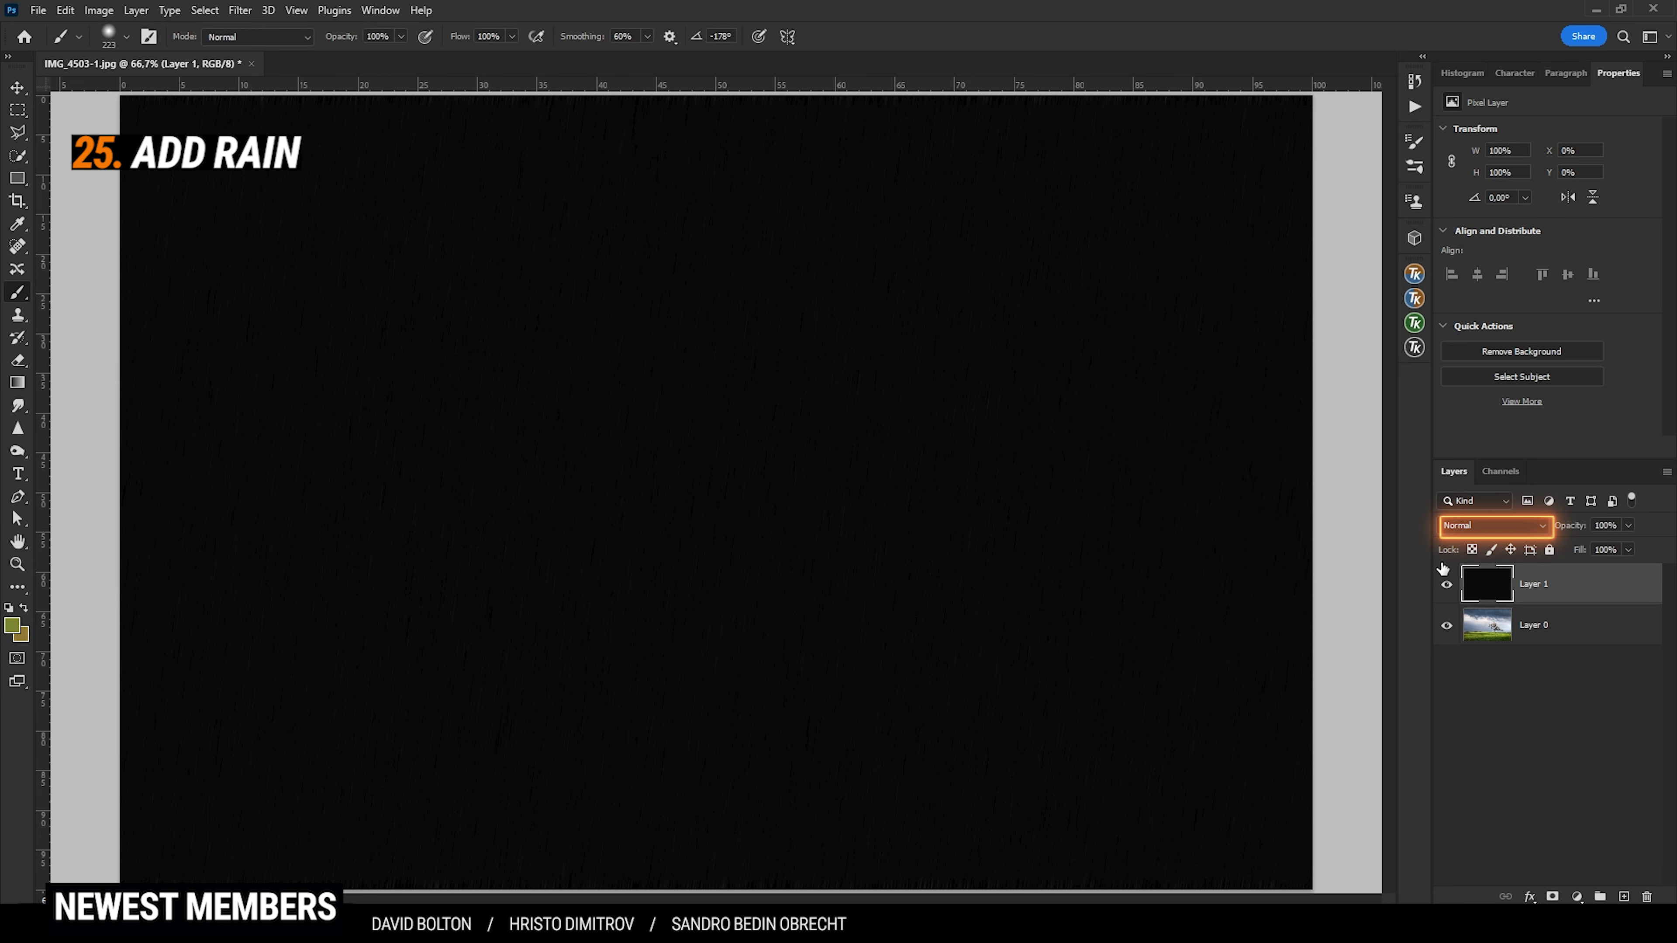
- Blend the rain layer in Screen mode and unlock the next photo's background
click(1478, 524)
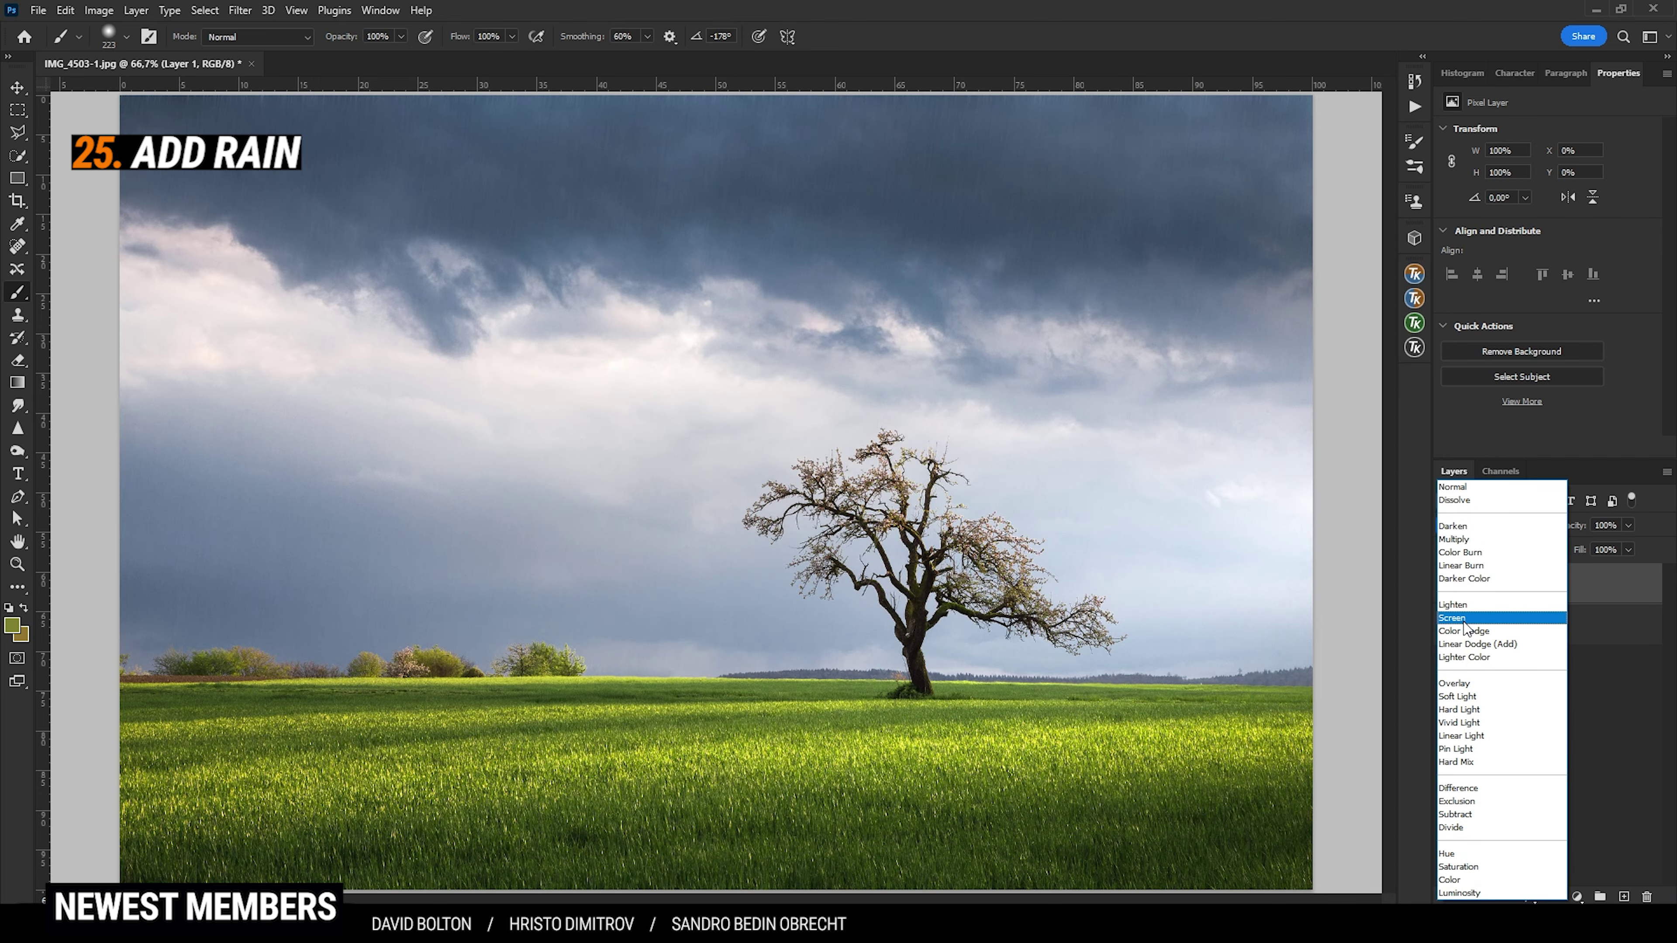
click(1463, 621)
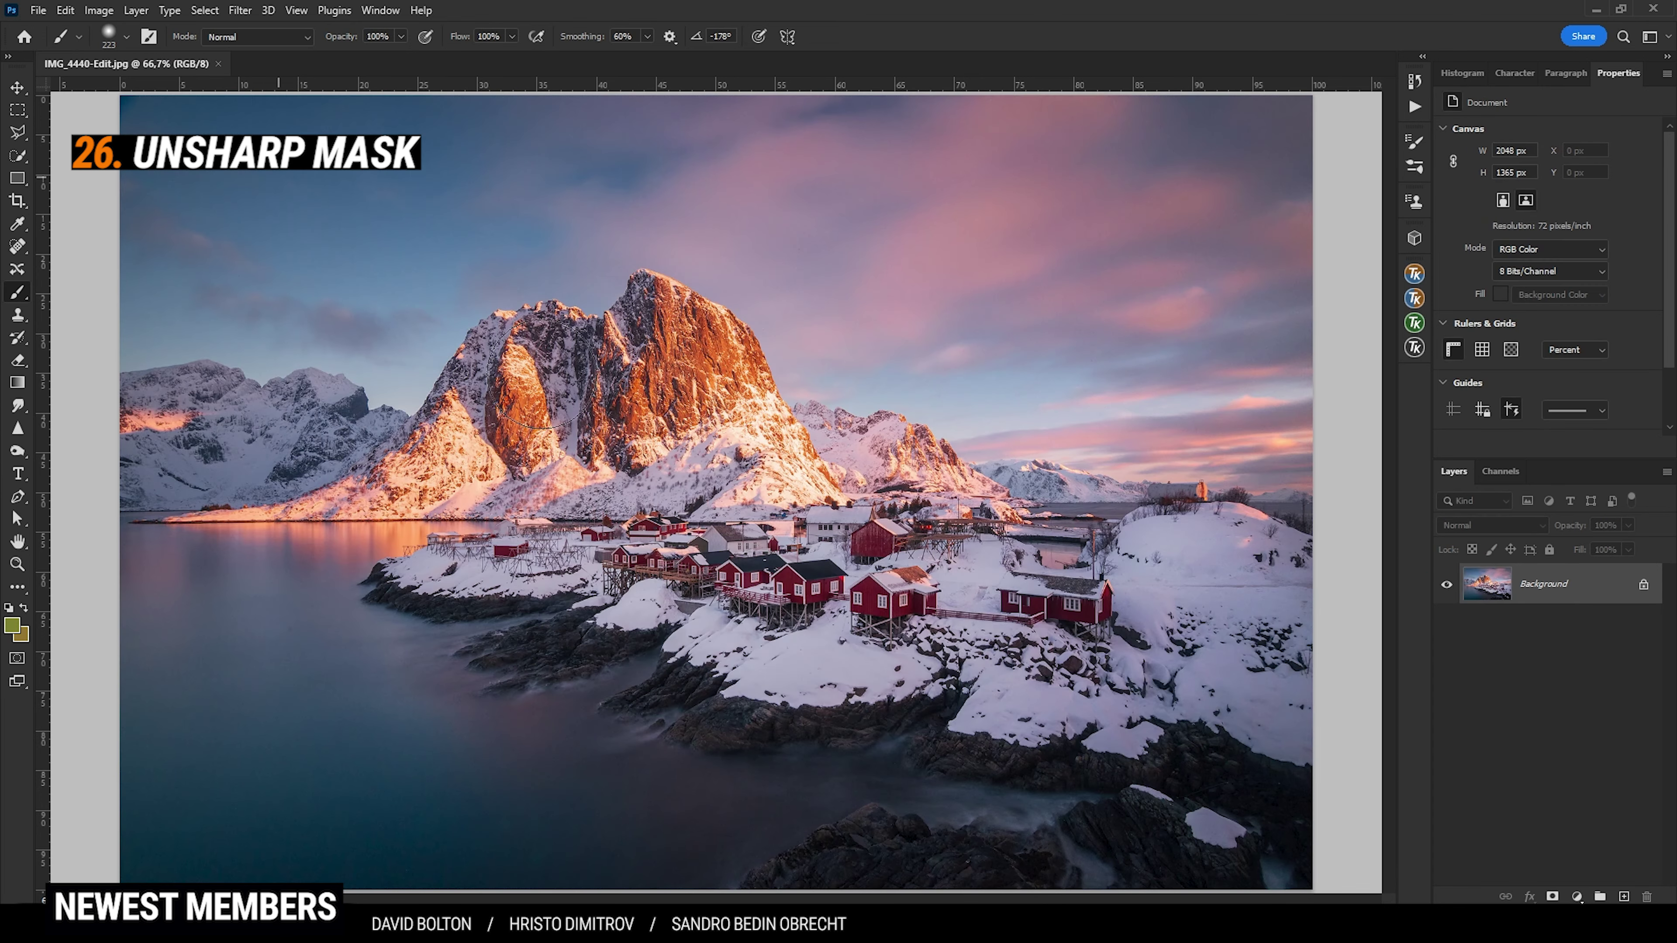
click(1643, 584)
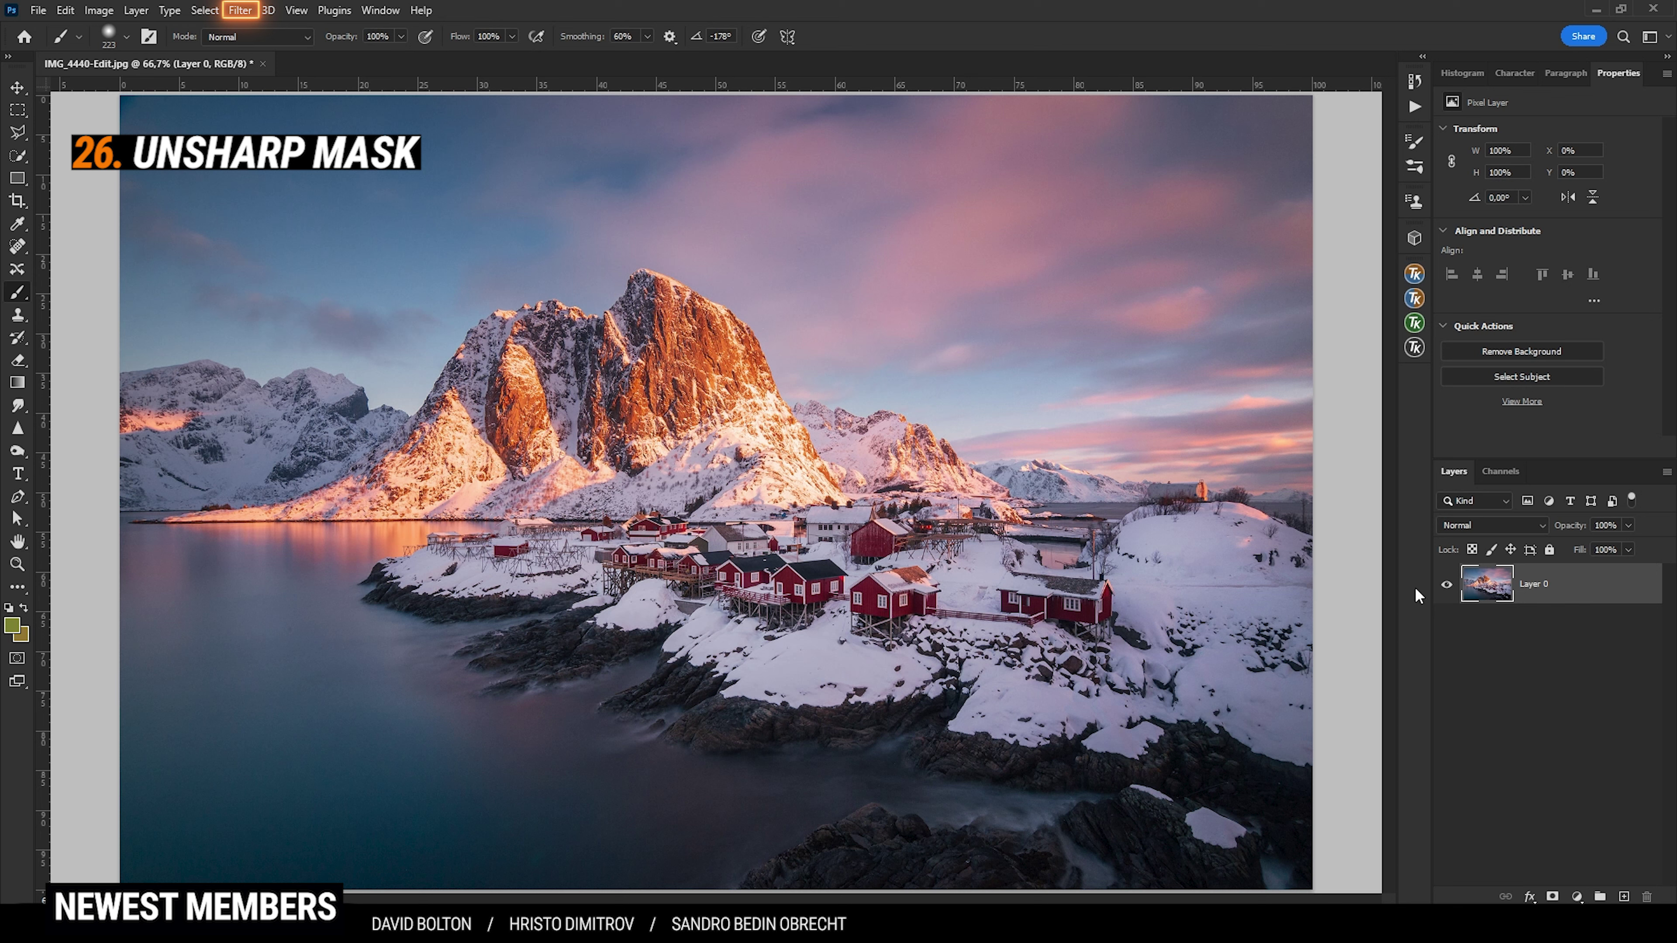
- Apply an Unsharp Mask with Amount 252% and Radius 0.2 px to the village photo
click(240, 11)
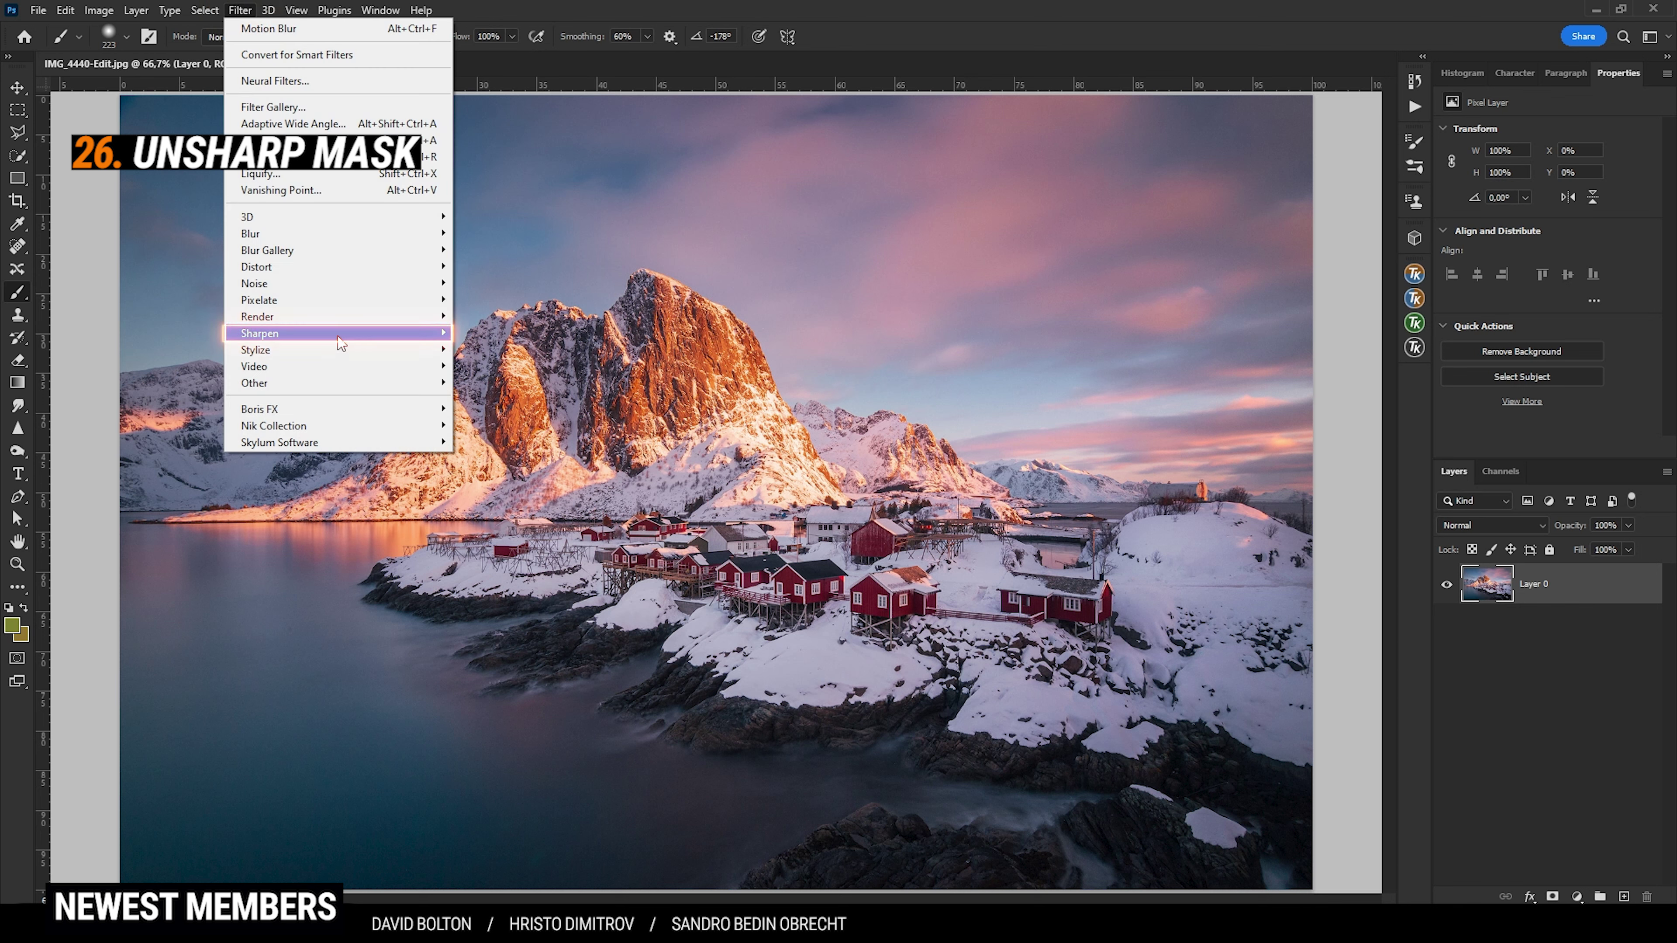
mouse_move(343, 336)
click(501, 400)
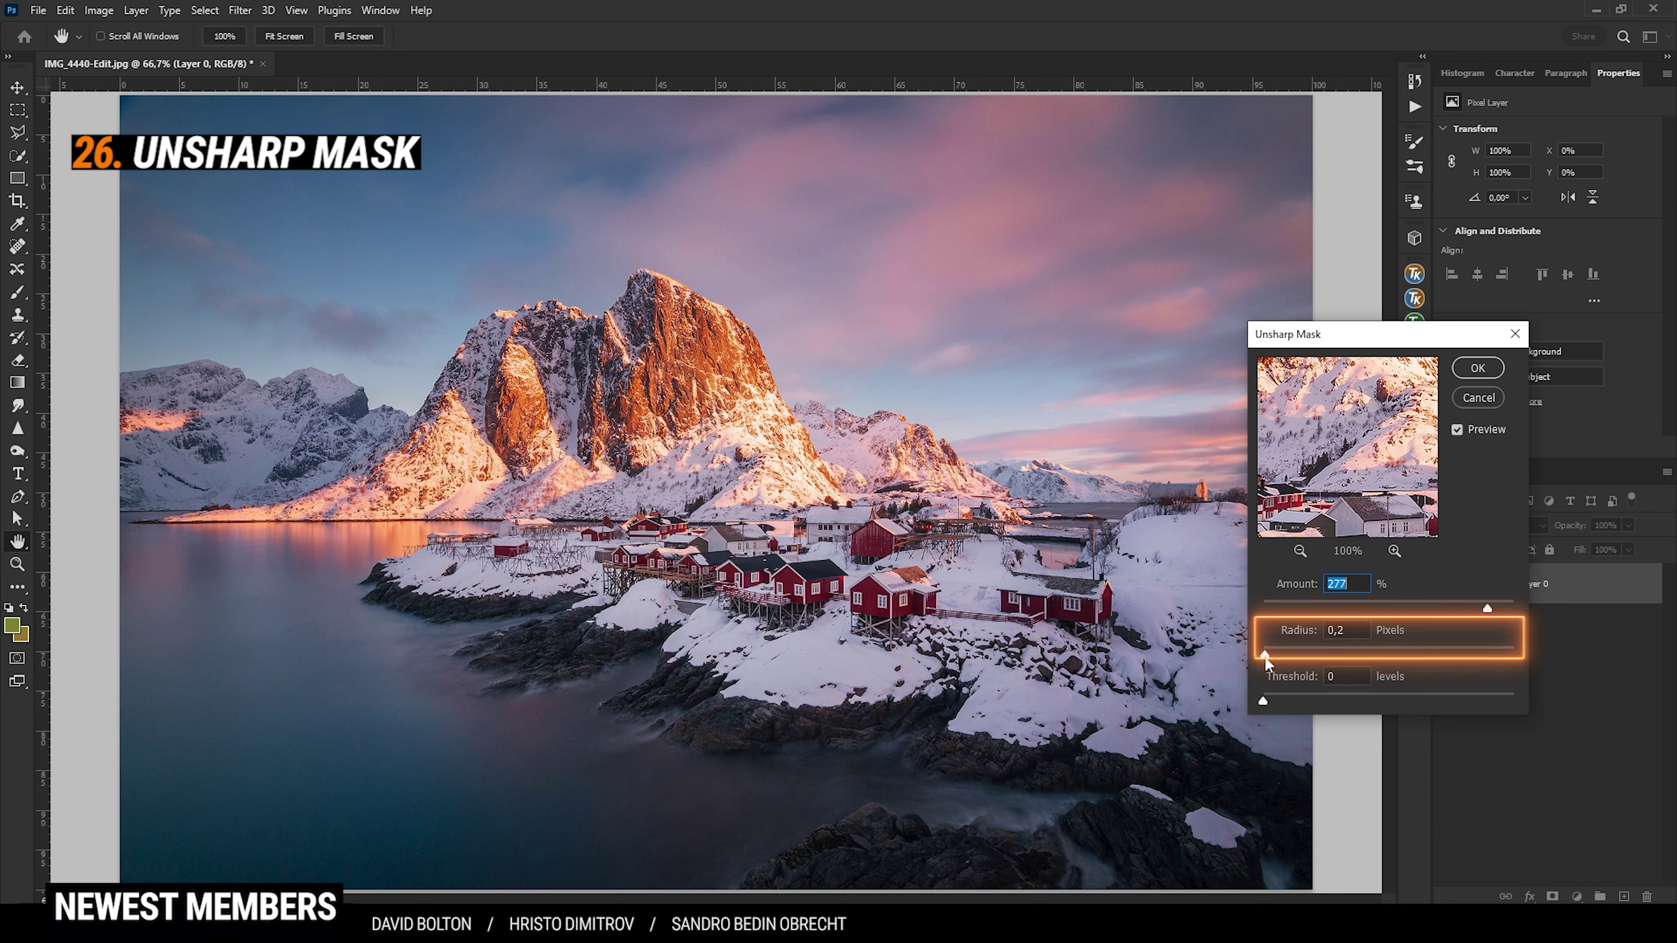
key(Tab)
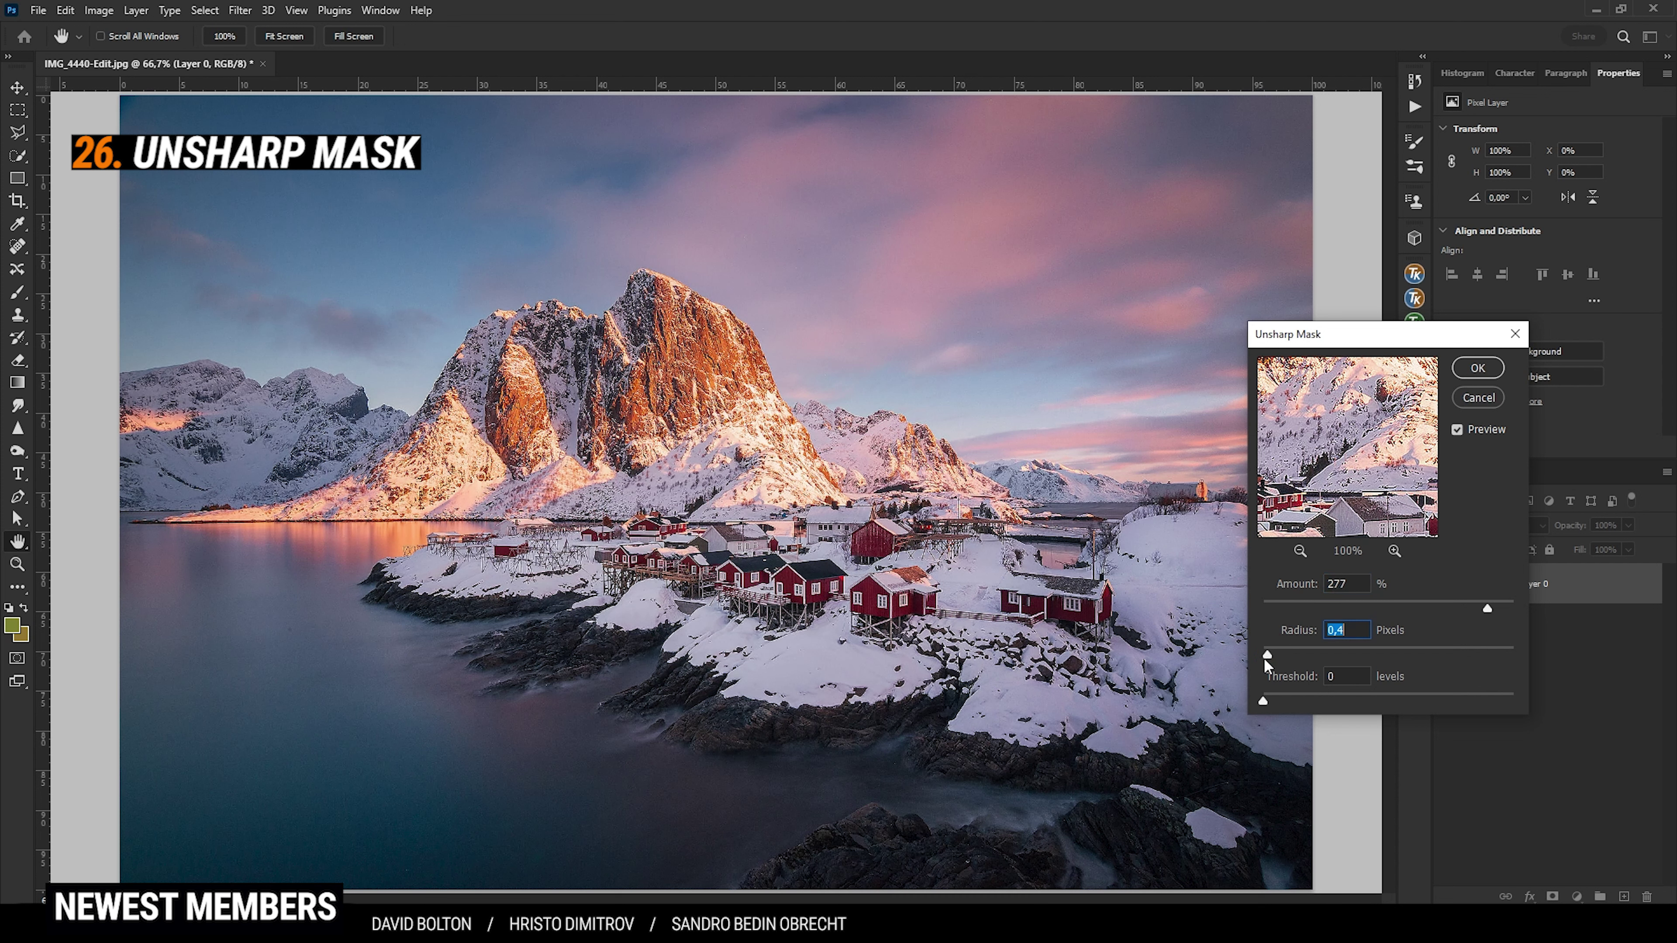
text(0,2)
click(1264, 654)
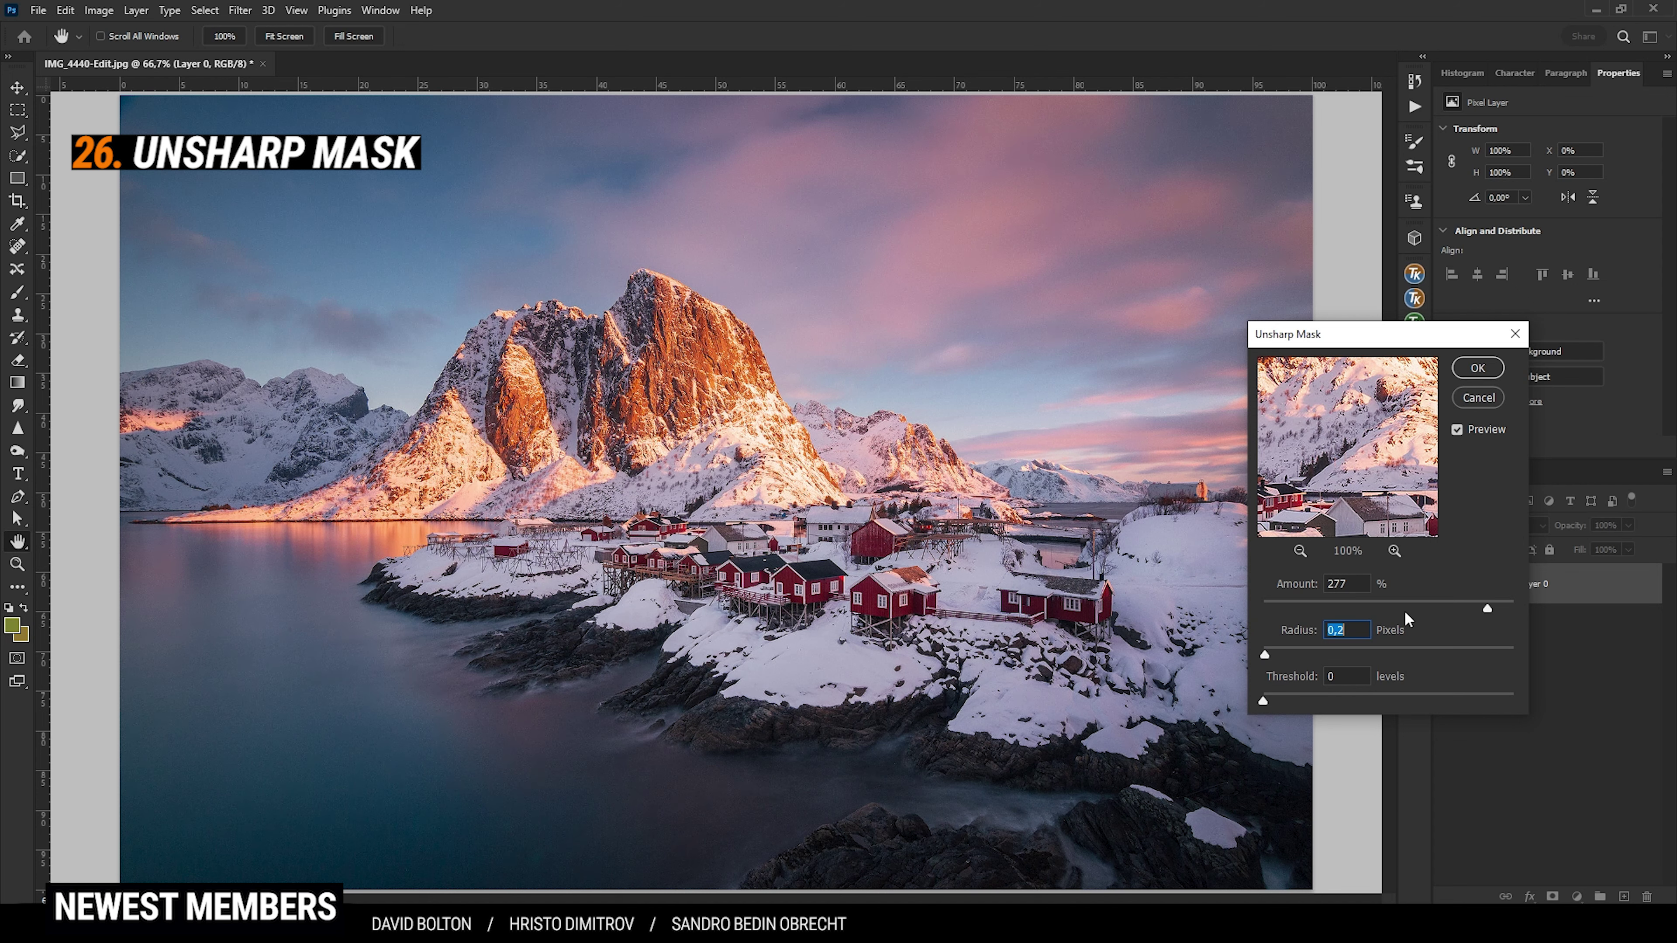
drag(1488, 606, 1479, 608)
click(1478, 367)
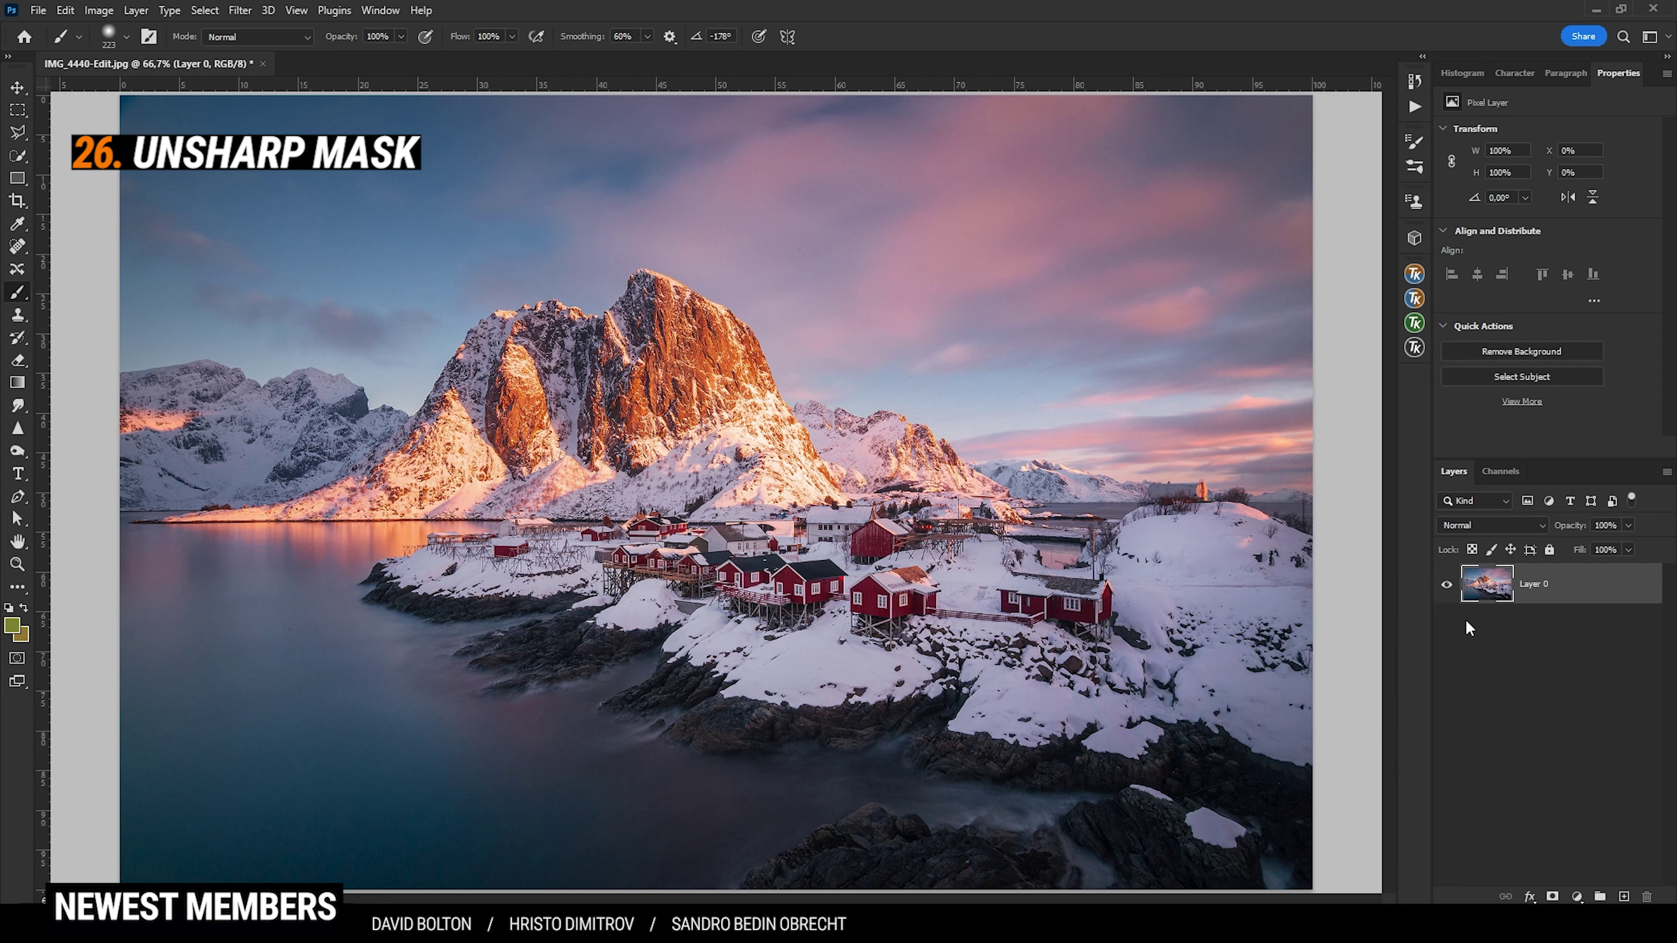
click(1536, 591)
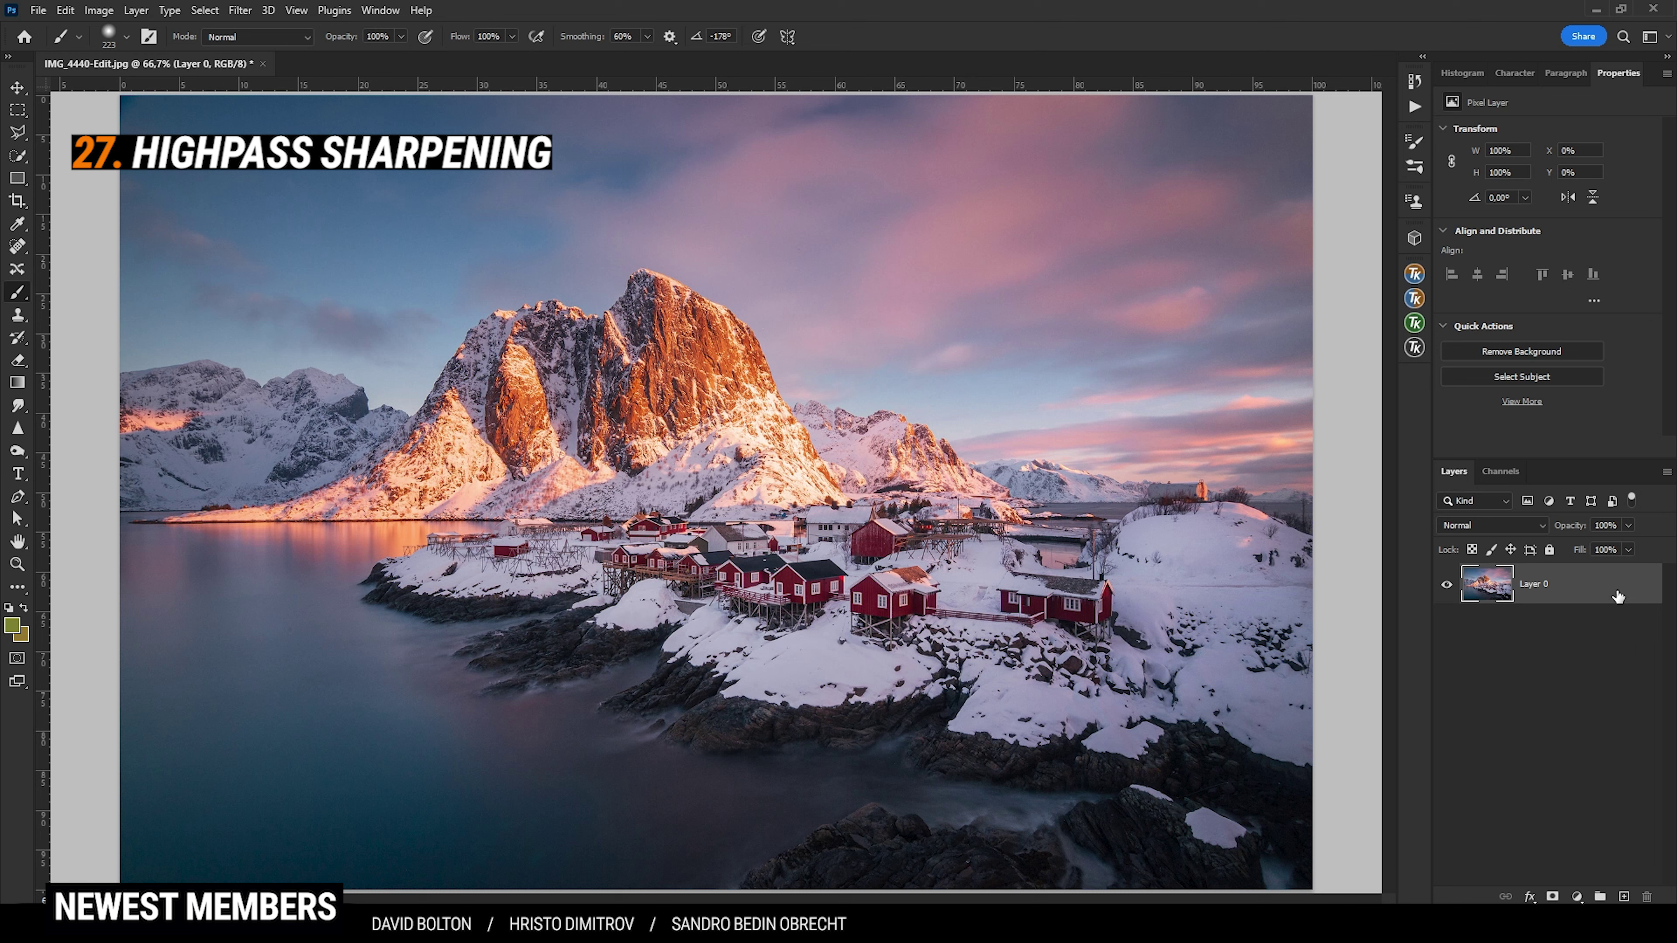
- Duplicate the photo layer and apply a 1.0 px High Pass filter to the copy
key(ctrl+j)
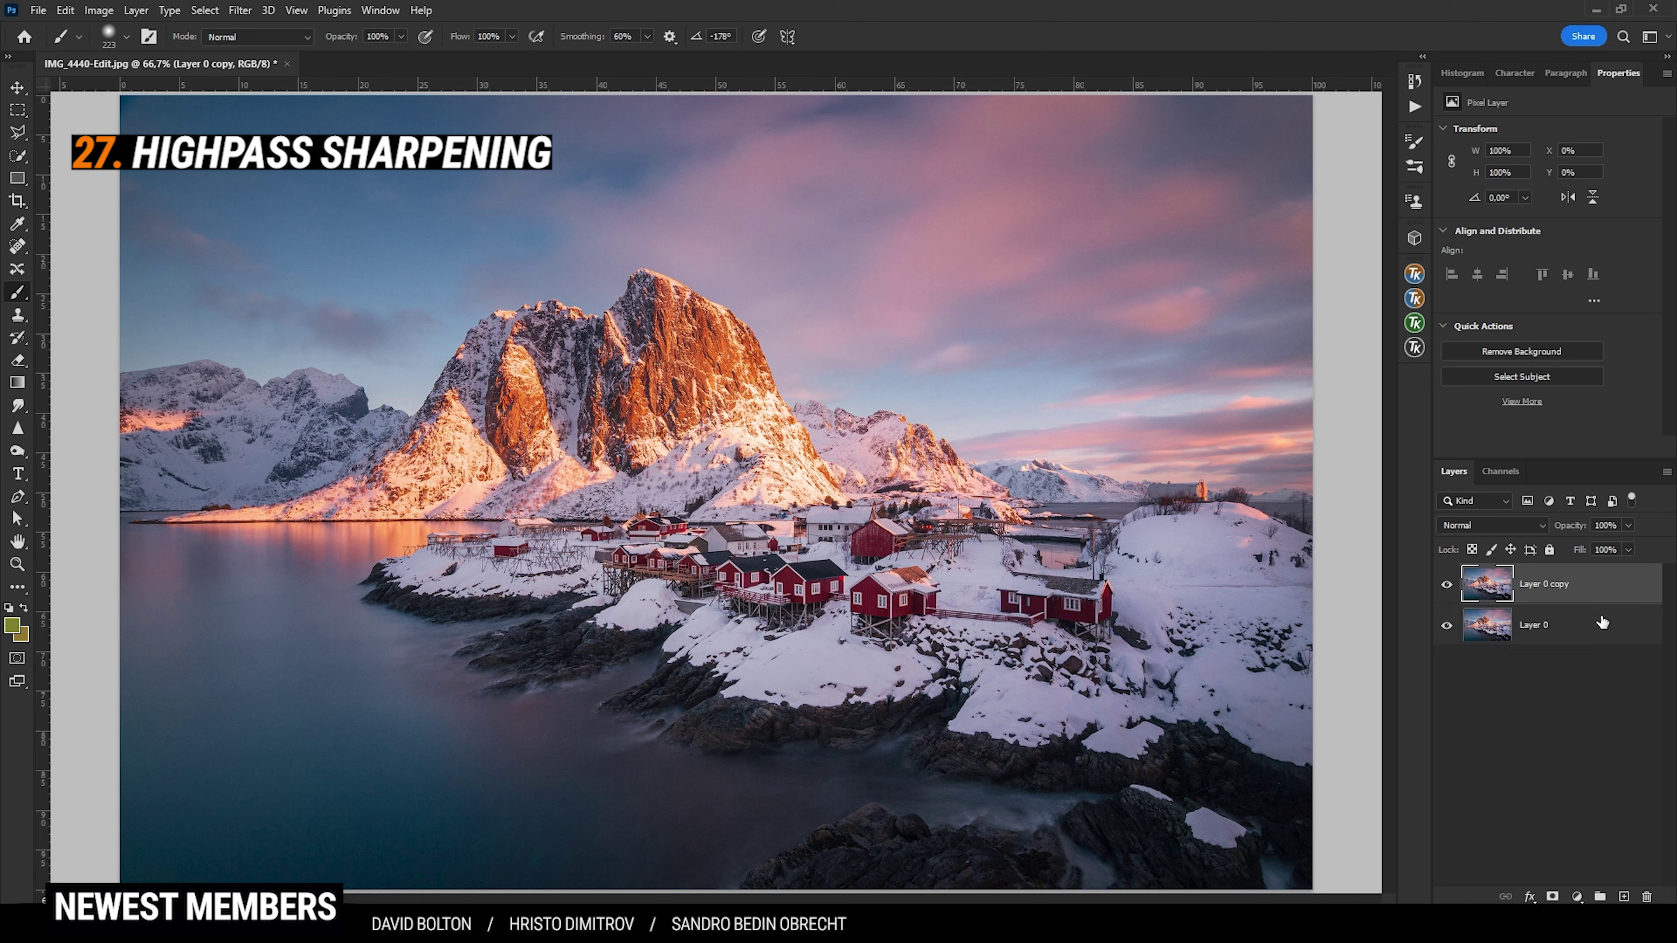
click(239, 10)
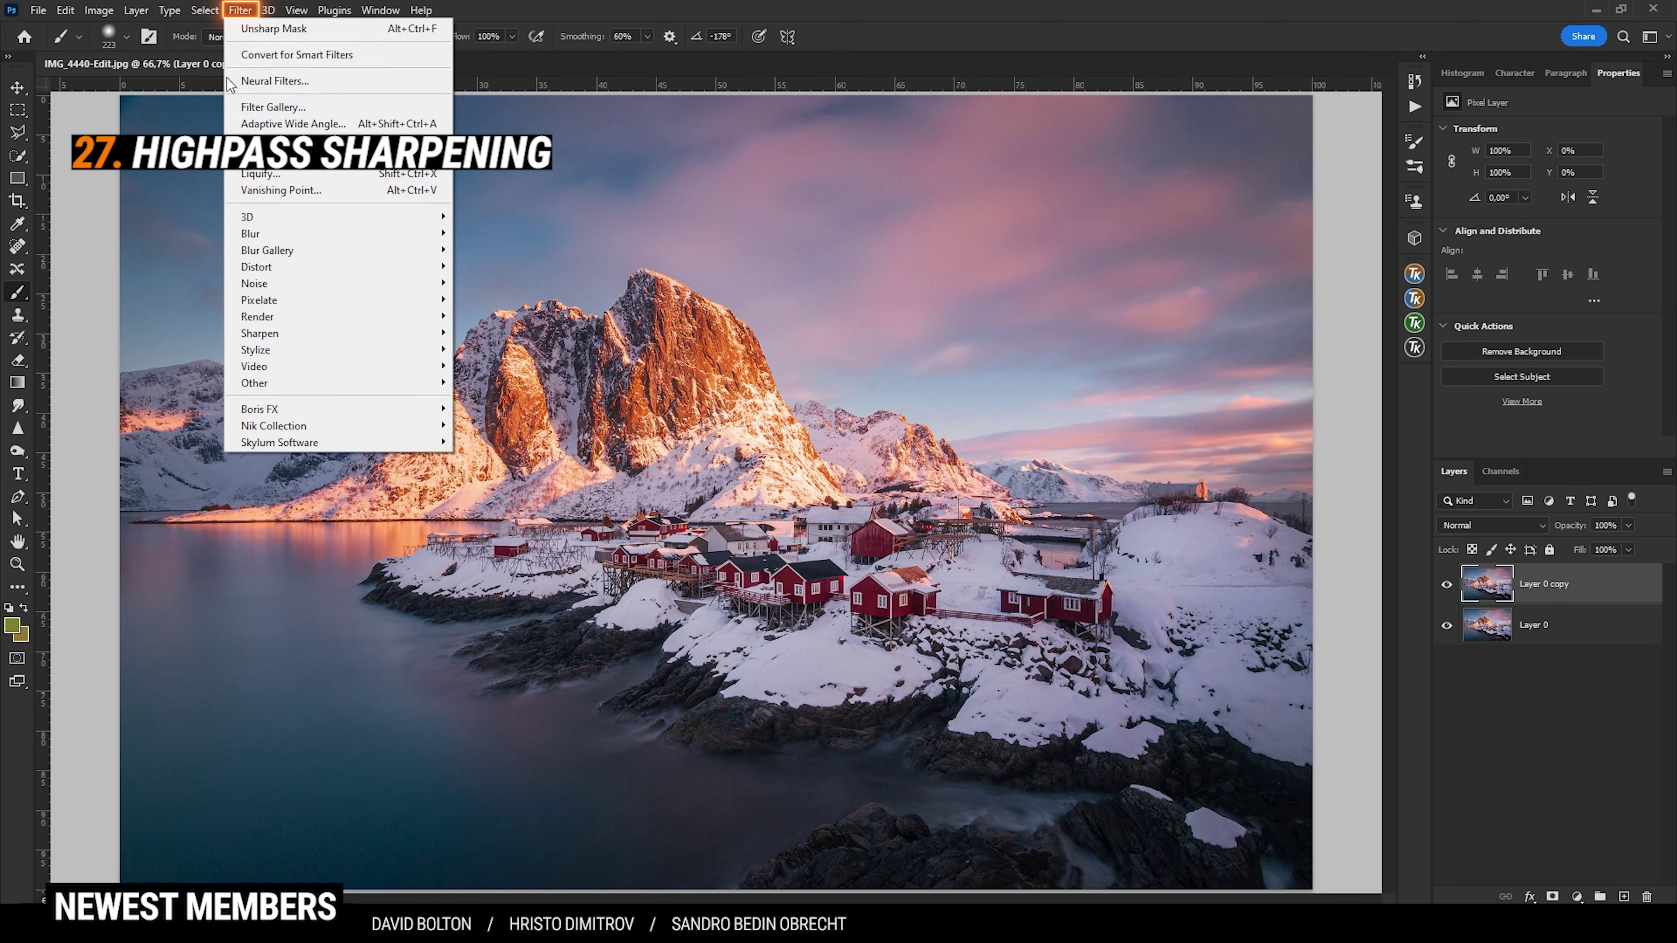
mouse_move(254, 382)
click(490, 398)
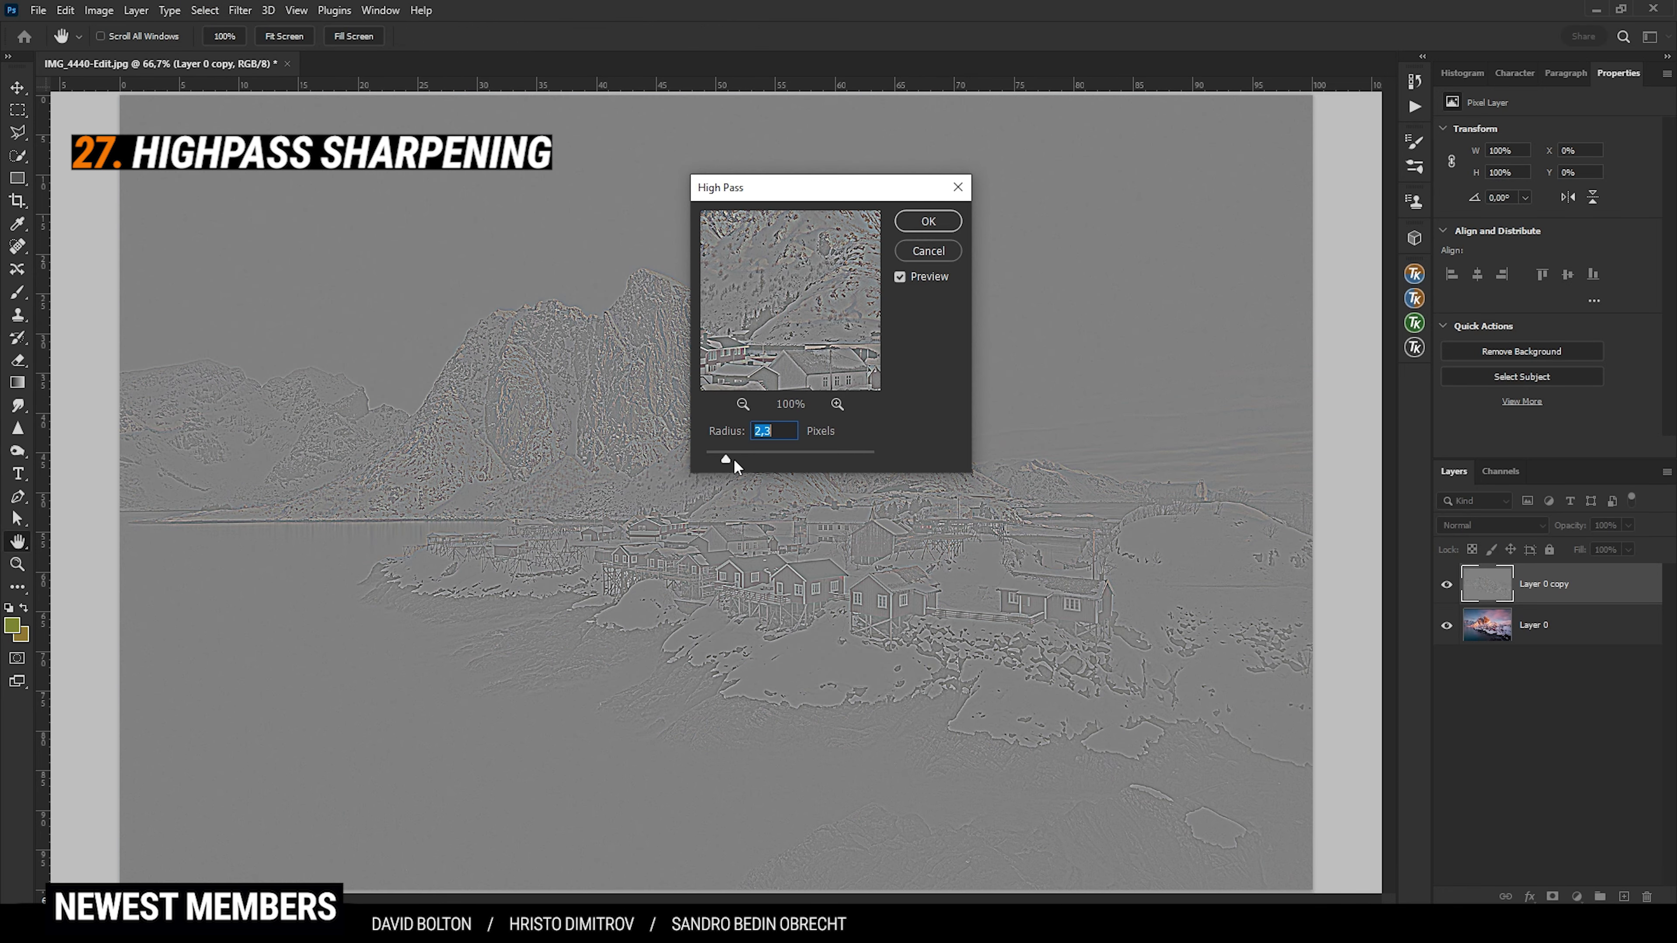
drag(719, 458, 720, 458)
drag(714, 455, 713, 457)
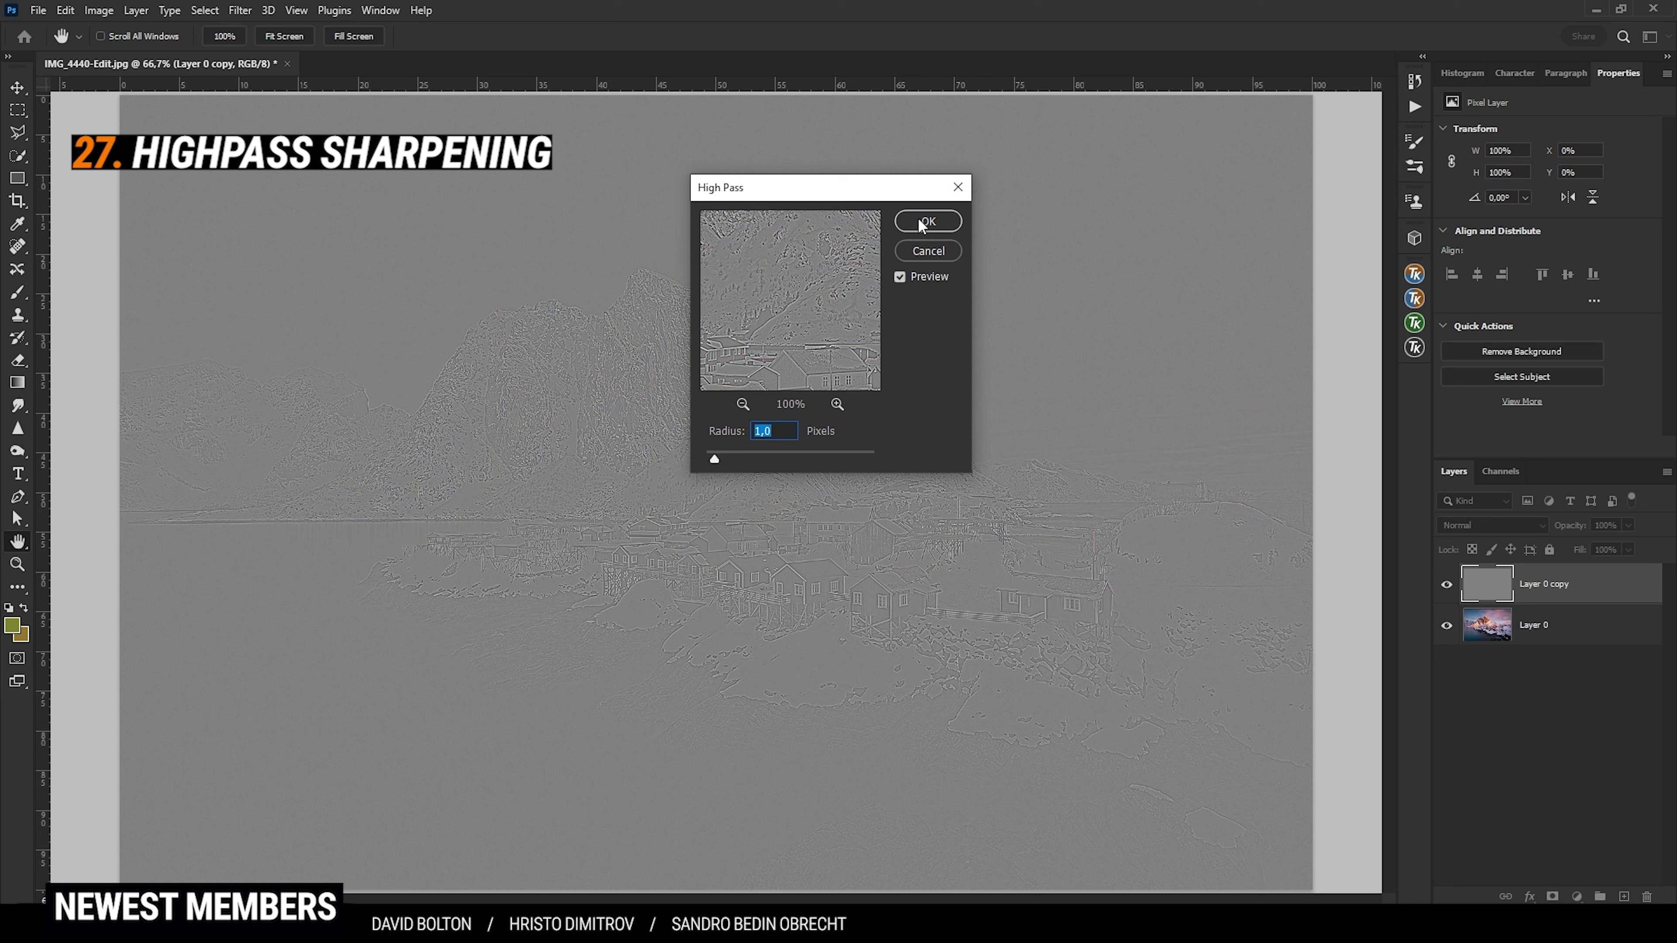
click(930, 229)
key(b)
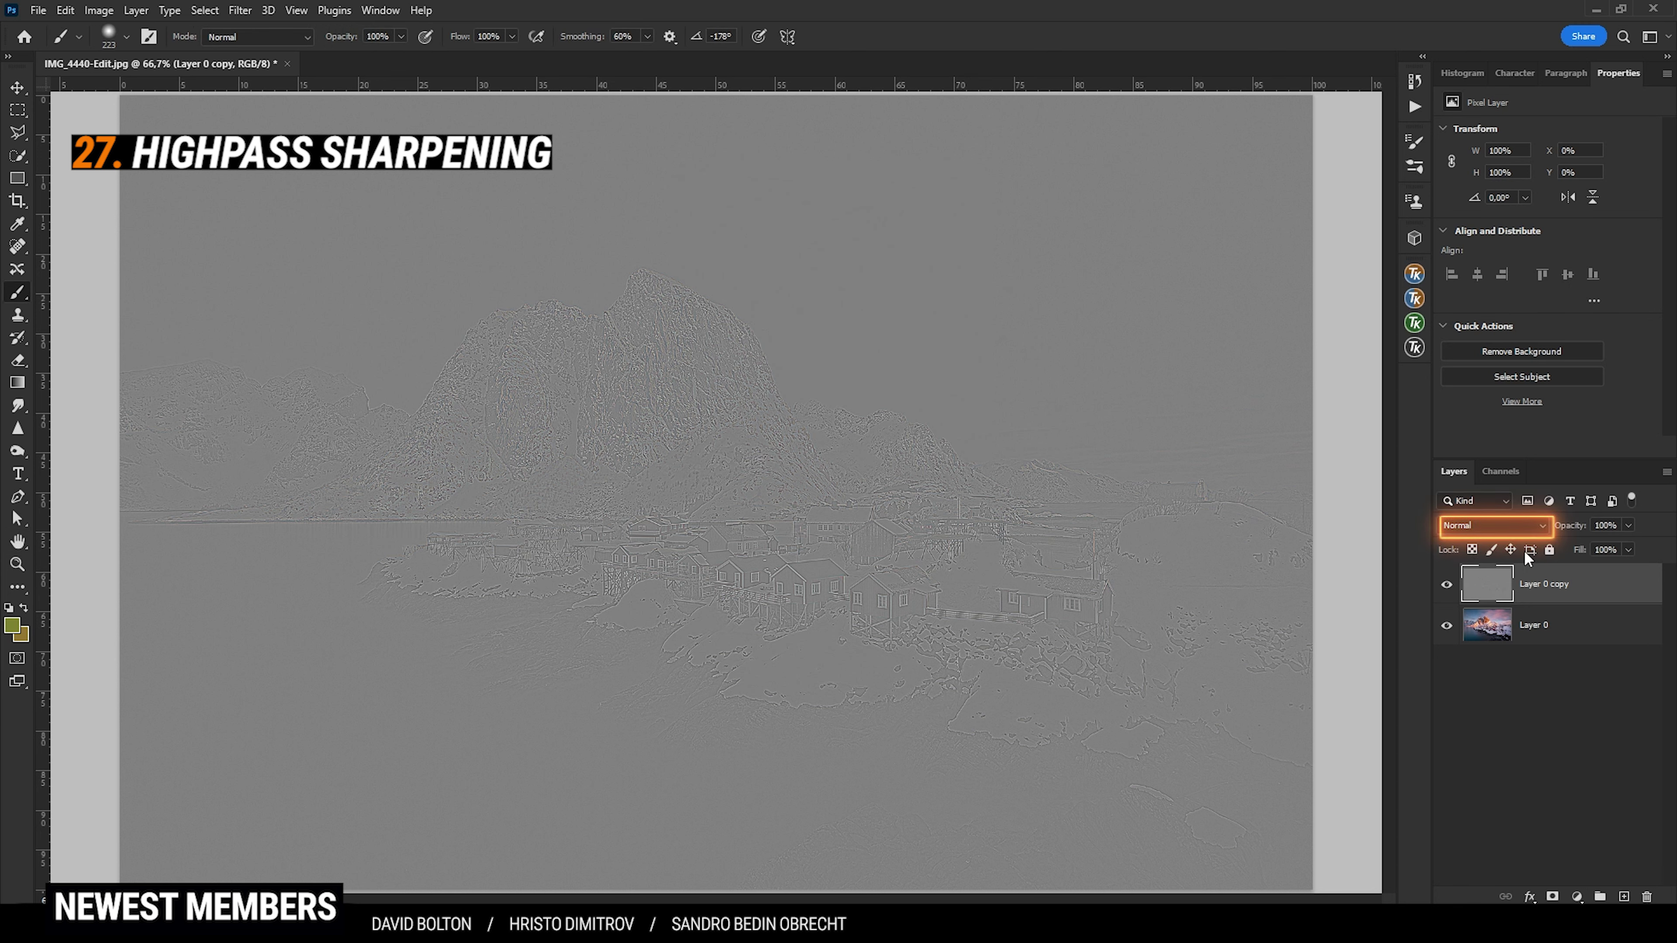
- Blend the High Pass copy as Overlay and toggle it to compare
click(1518, 523)
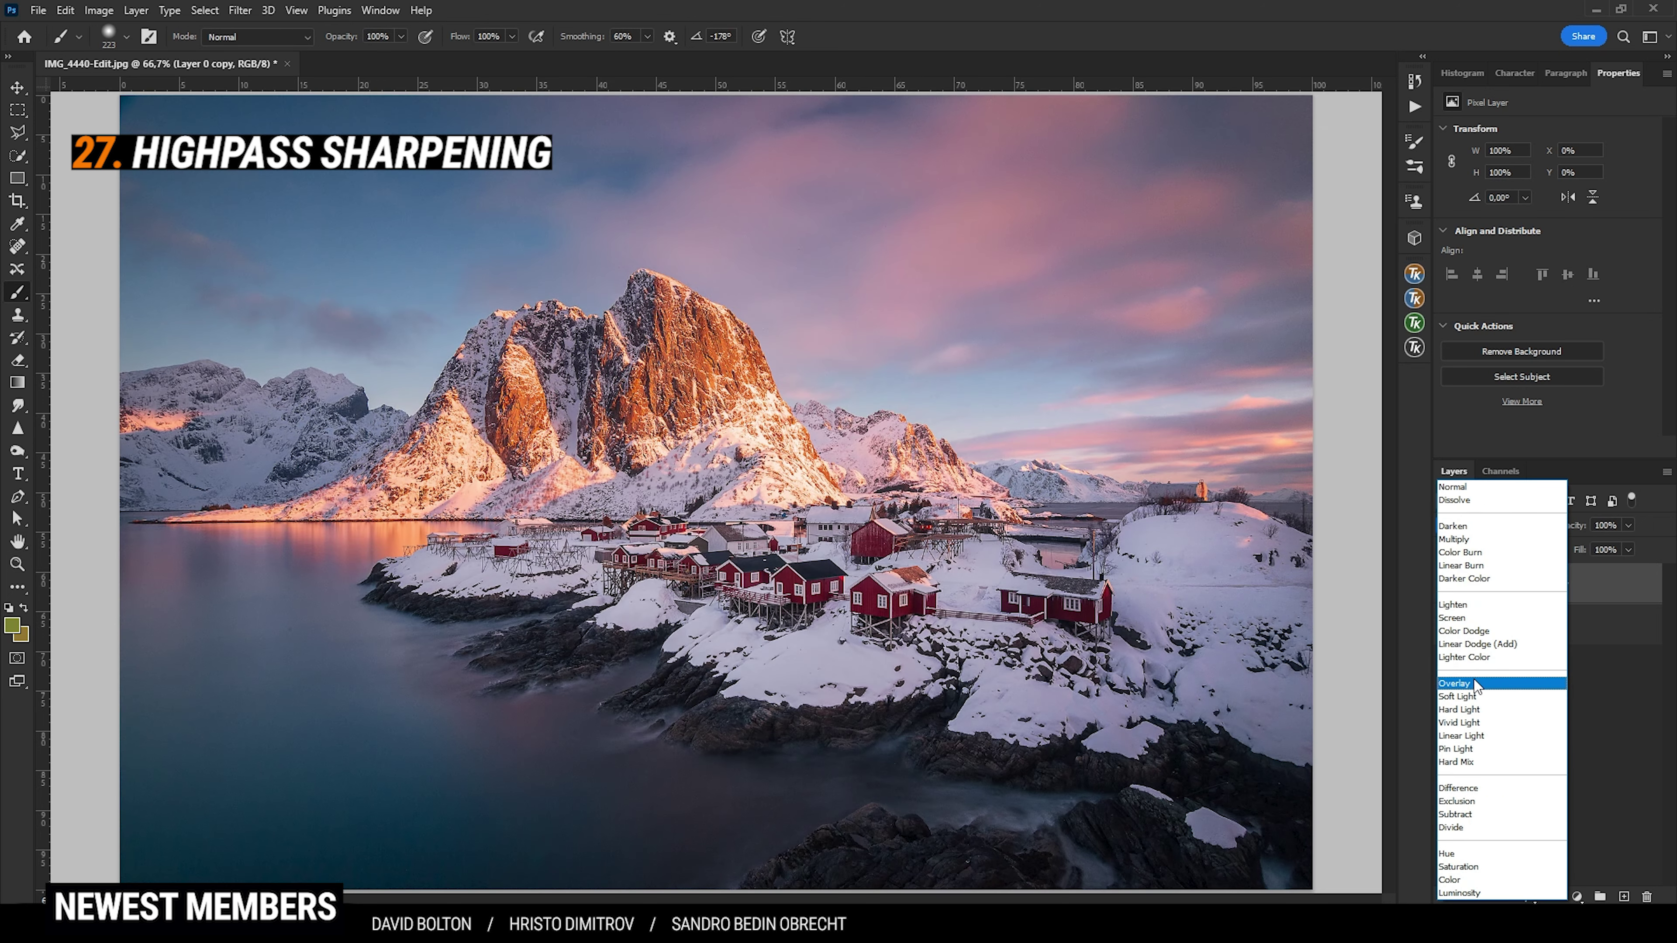
click(1473, 683)
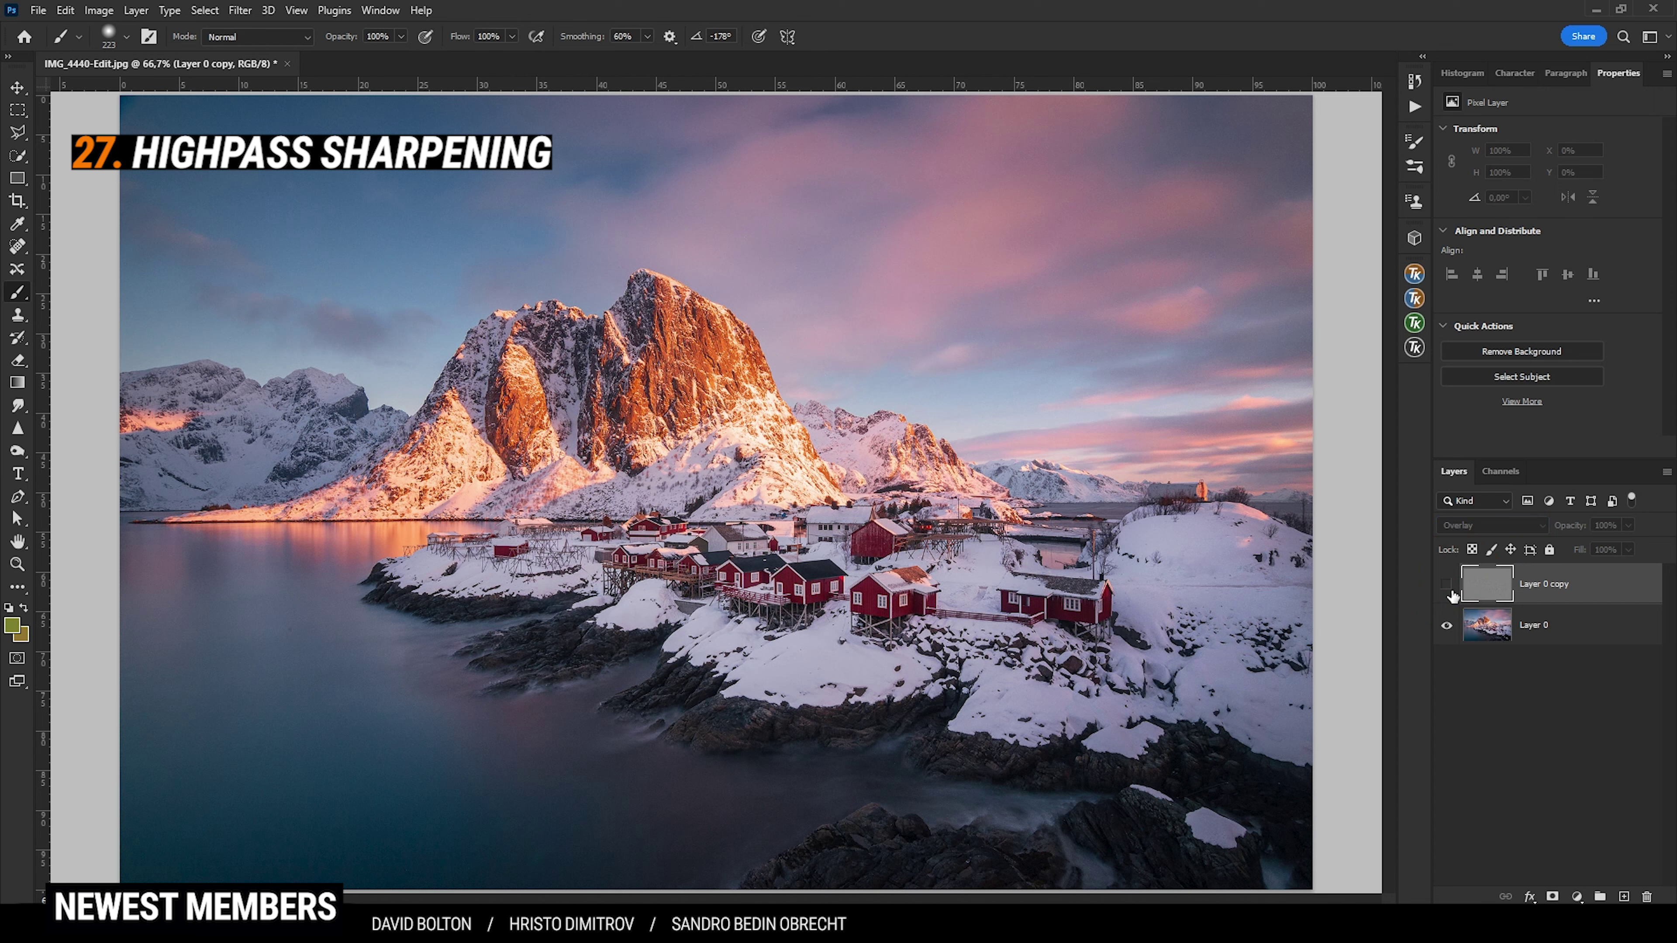
click(1447, 585)
click(1447, 585)
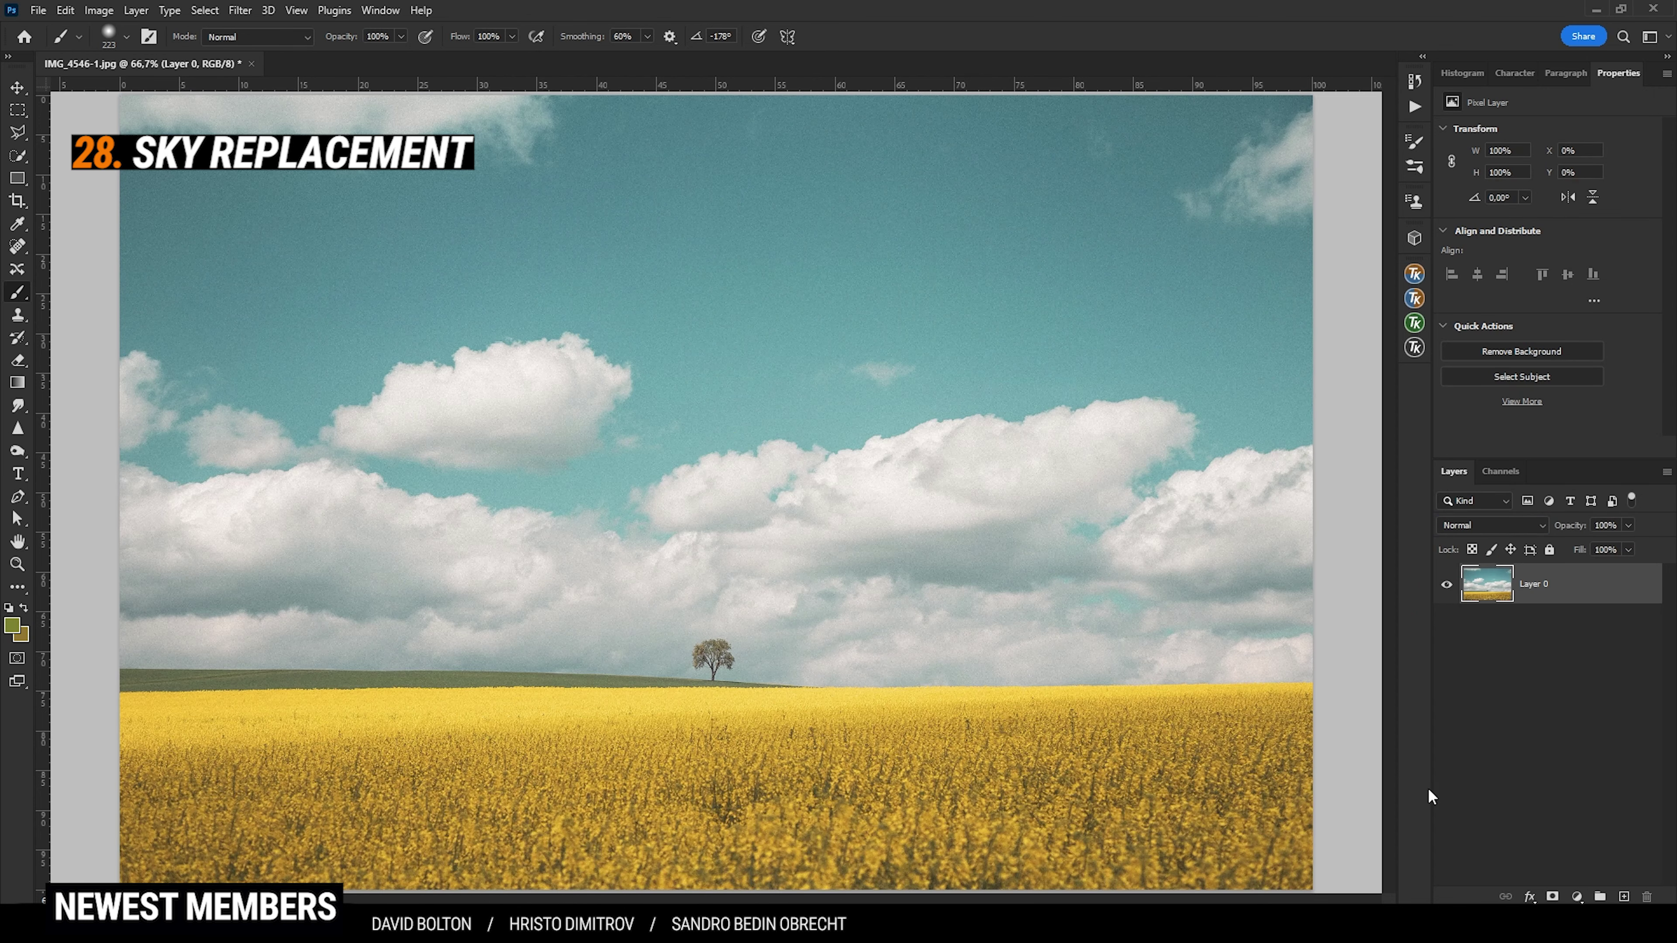
- Start a Sky Replacement and choose a cumulus sky preset
click(70, 10)
click(180, 457)
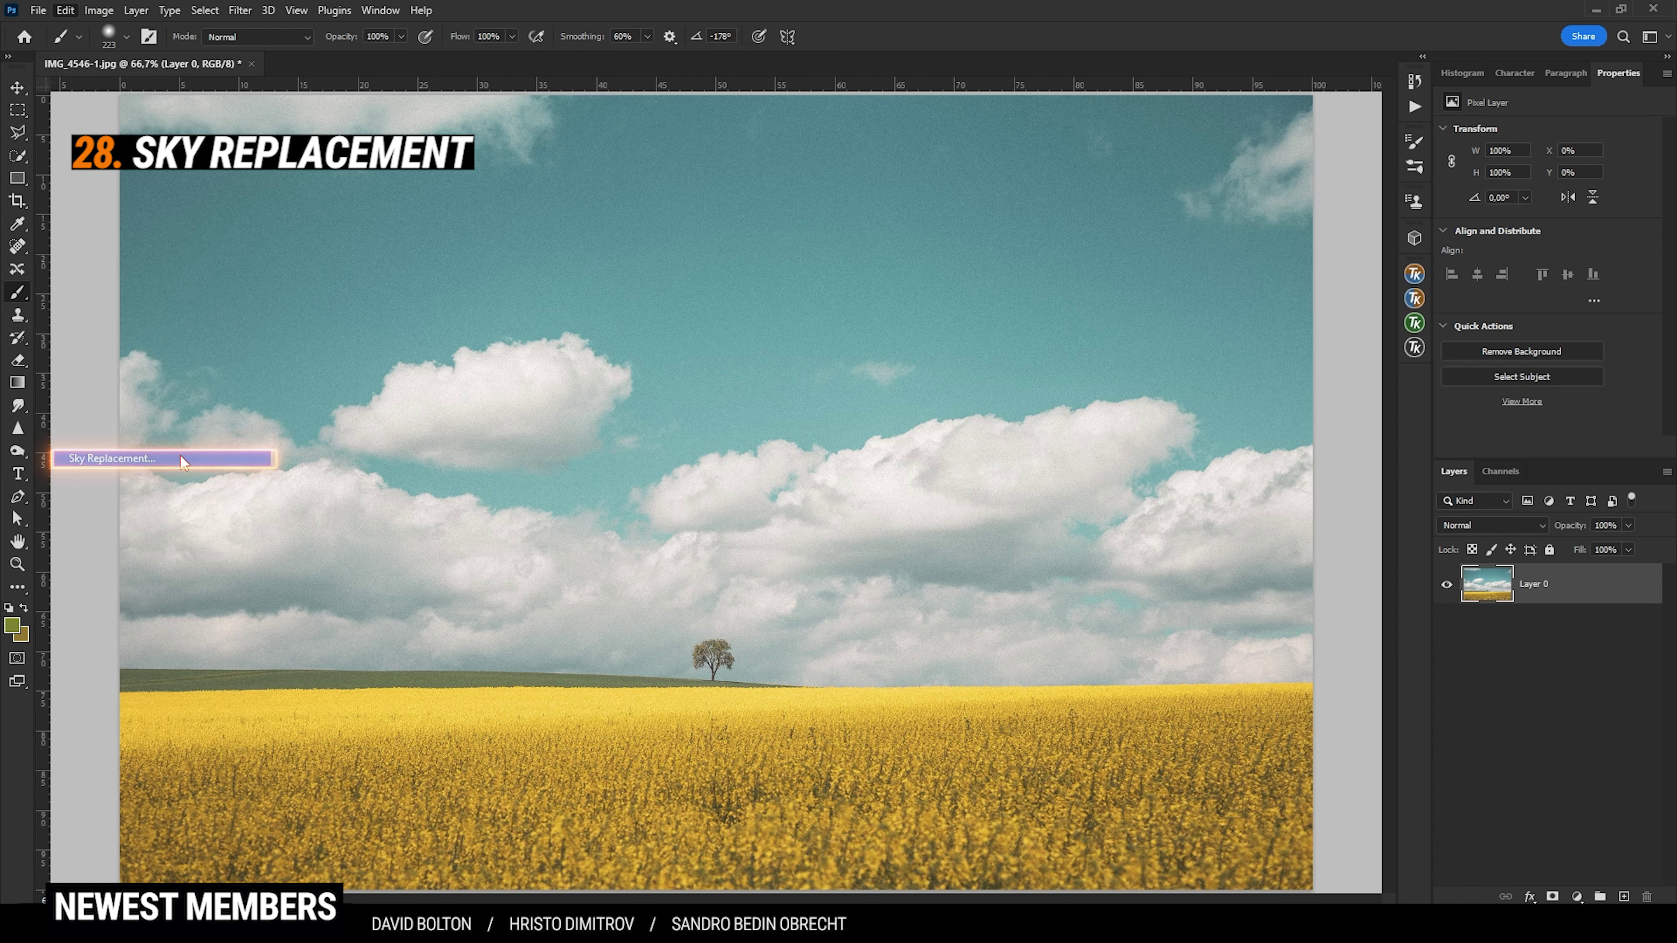
click(1429, 202)
mouse_move(1522, 327)
mouse_down()
mouse_move(1520, 395)
mouse_move(1530, 330)
mouse_up()
click(1486, 293)
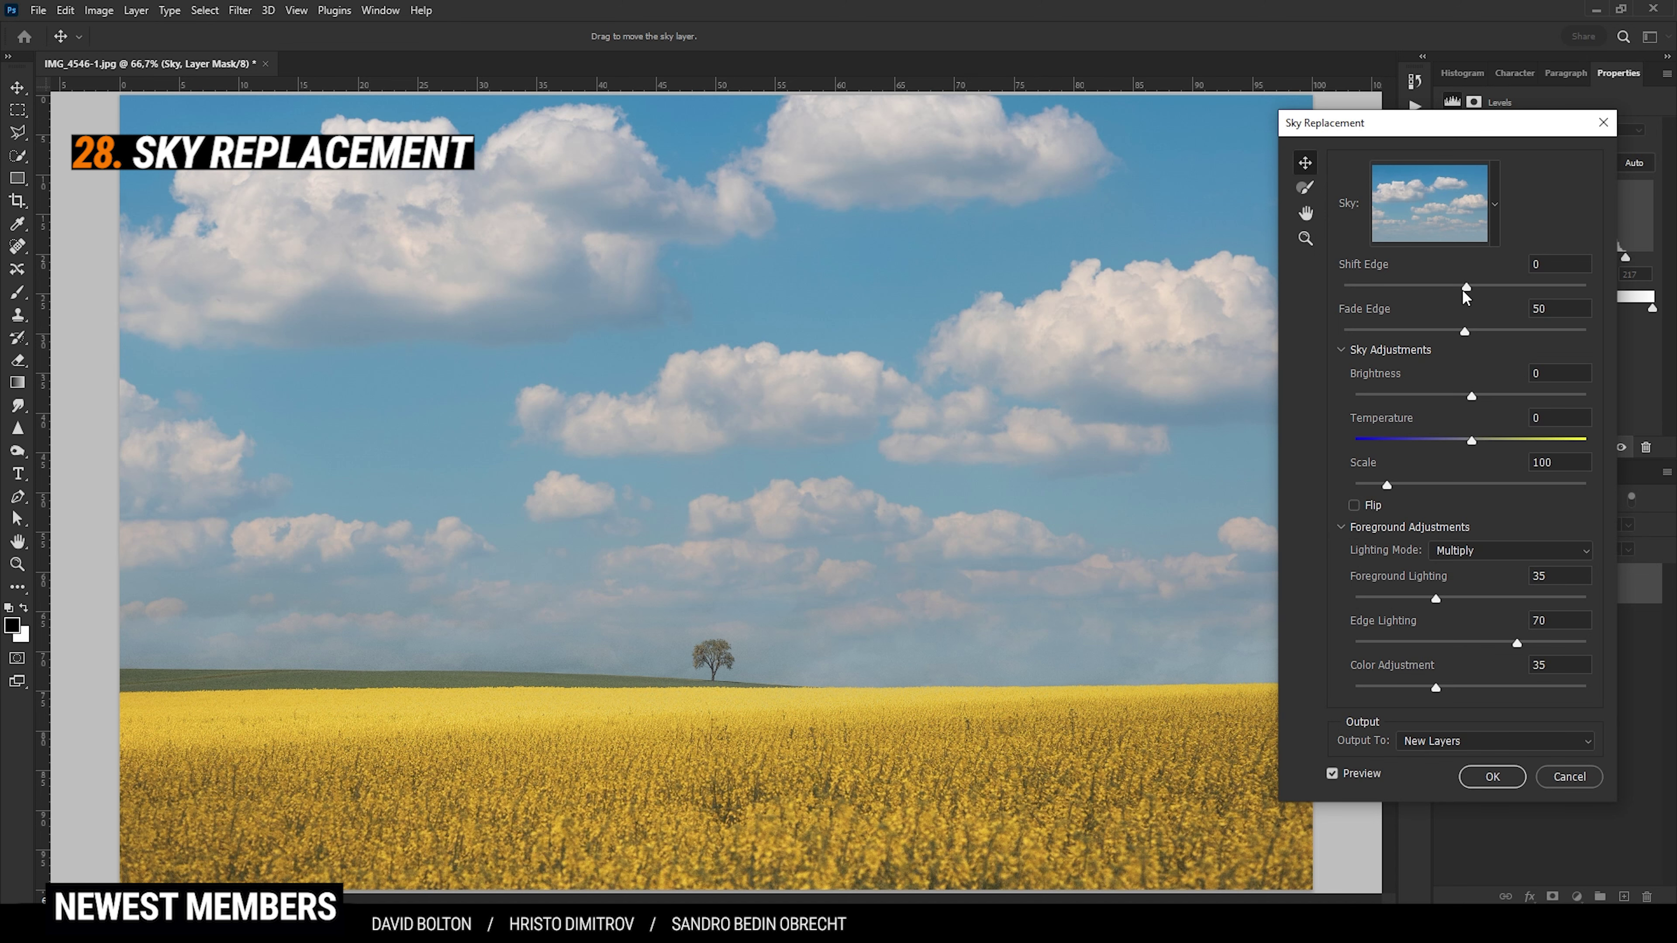
- Set Shift Edge to 19, brighten the new sky, apply it, and compare with the original
mouse_move(1465, 287)
mouse_down()
mouse_move(1511, 287)
mouse_move(1487, 286)
mouse_up()
drag(1470, 397, 1496, 397)
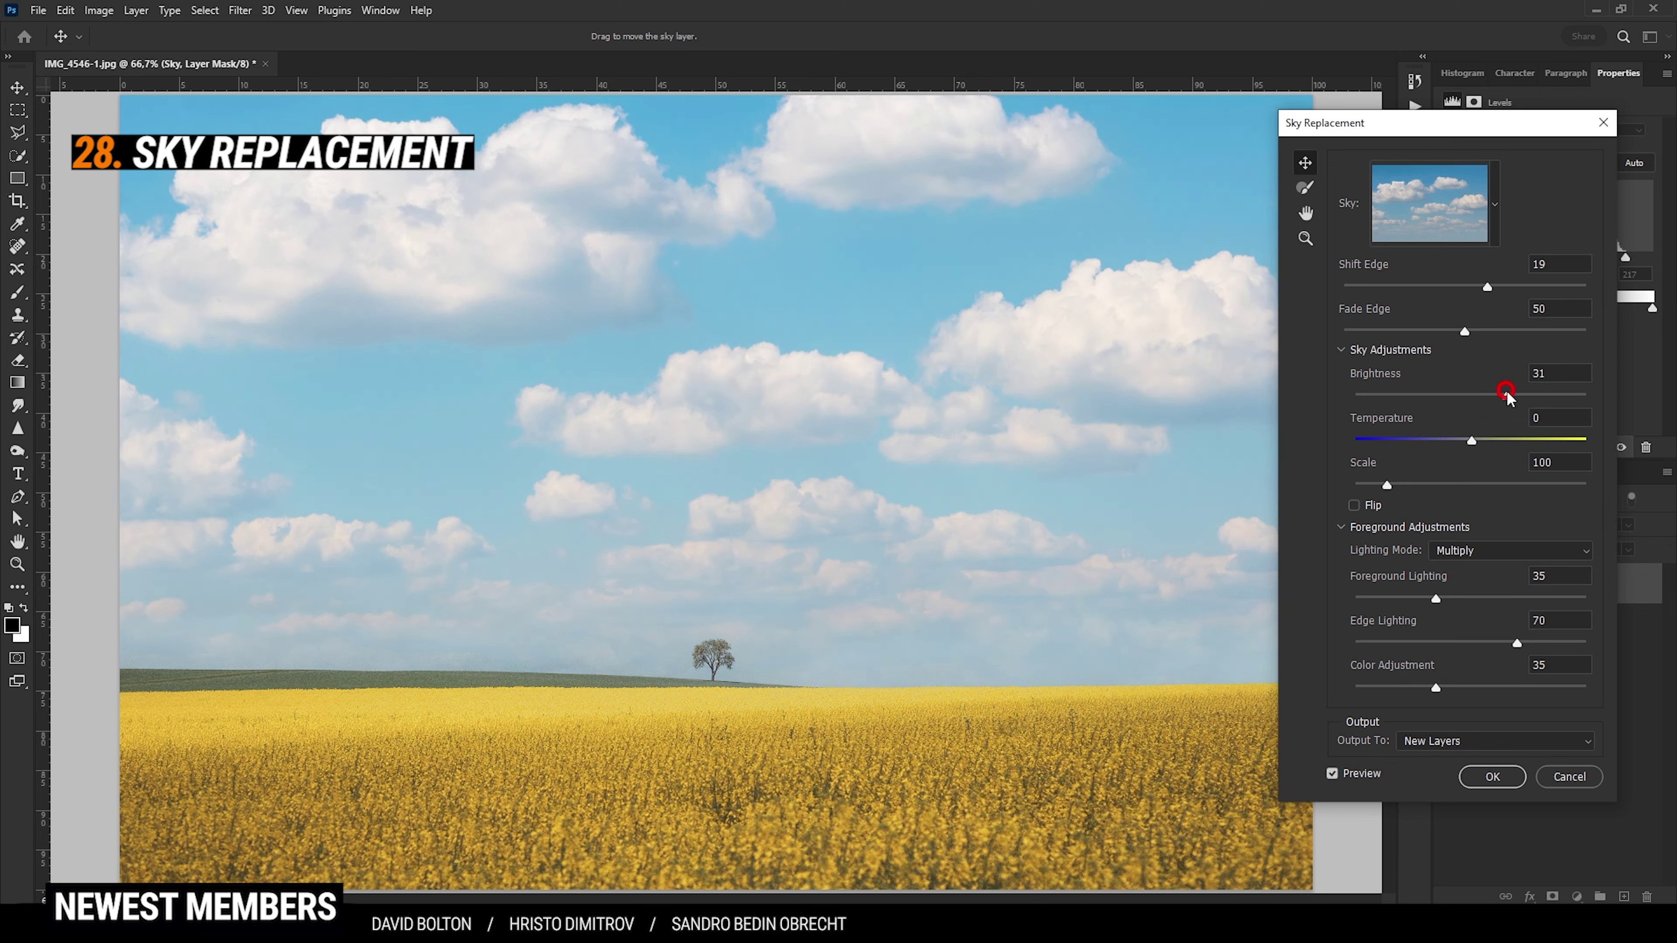
drag(1464, 331, 1536, 331)
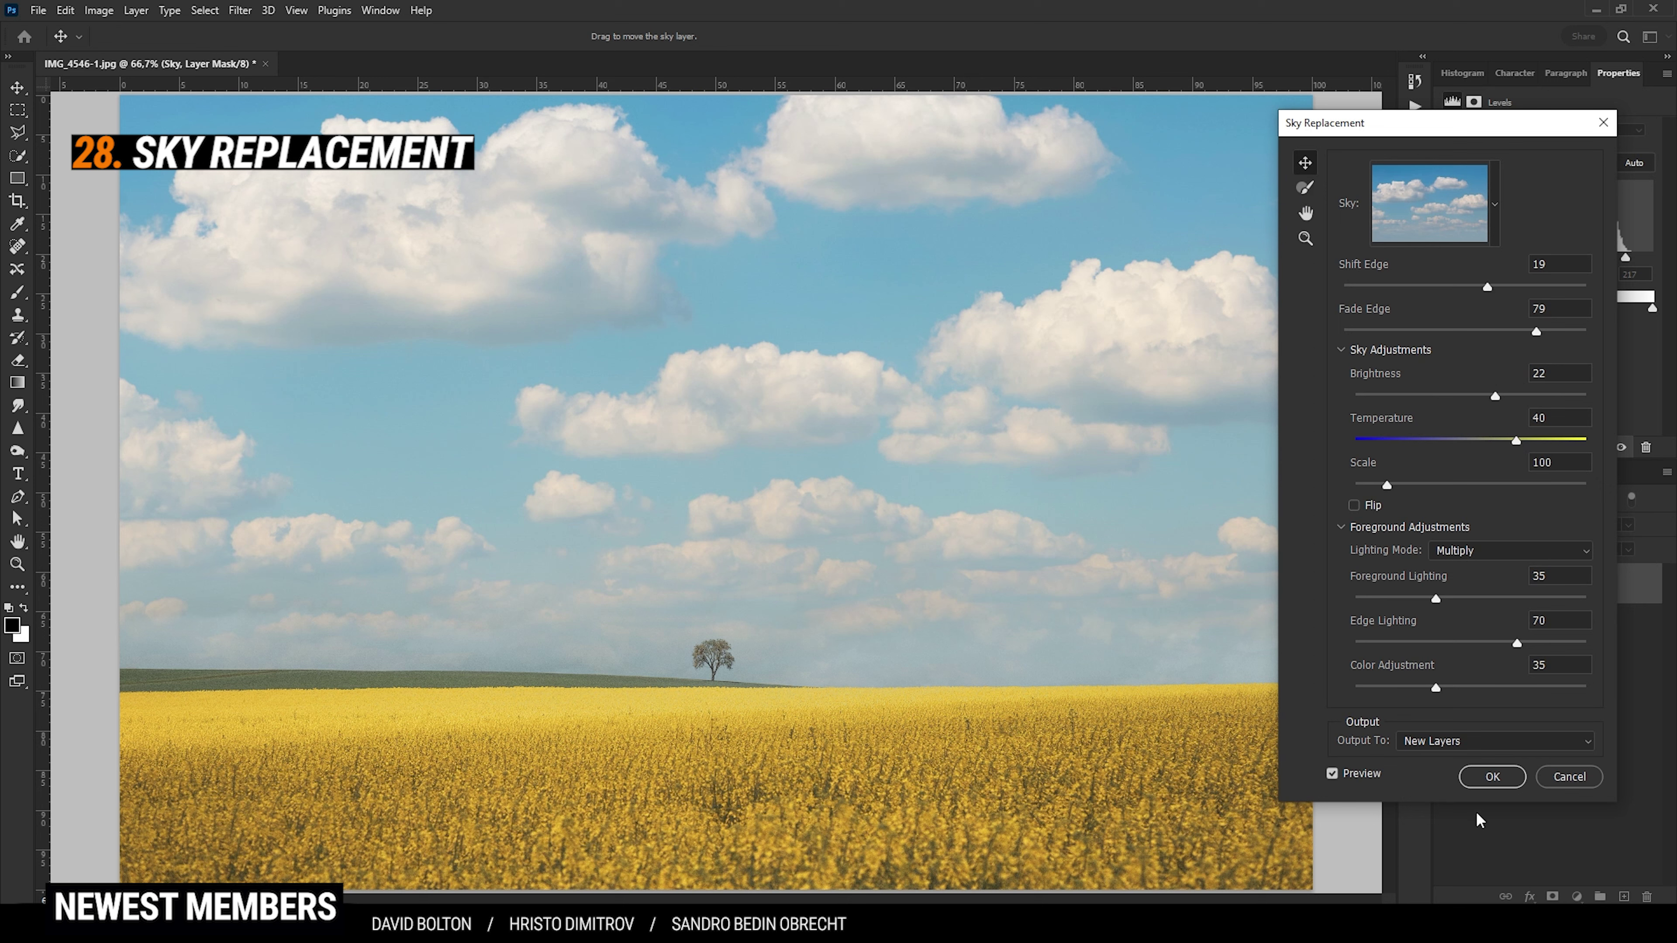
click(1492, 784)
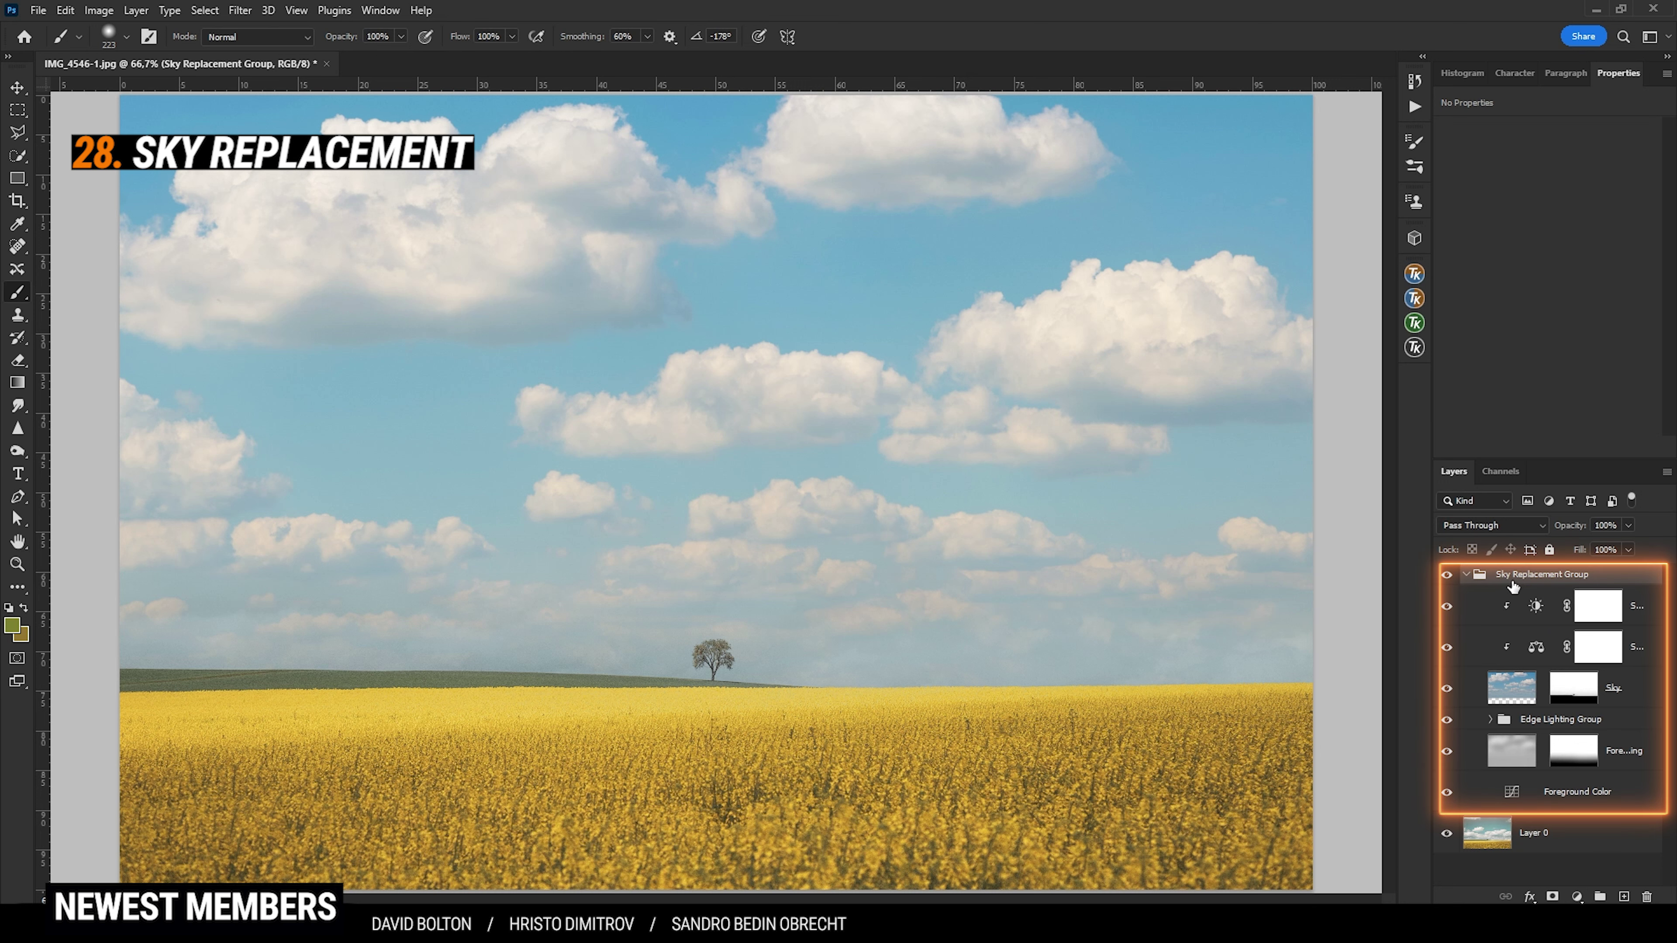
click(1449, 575)
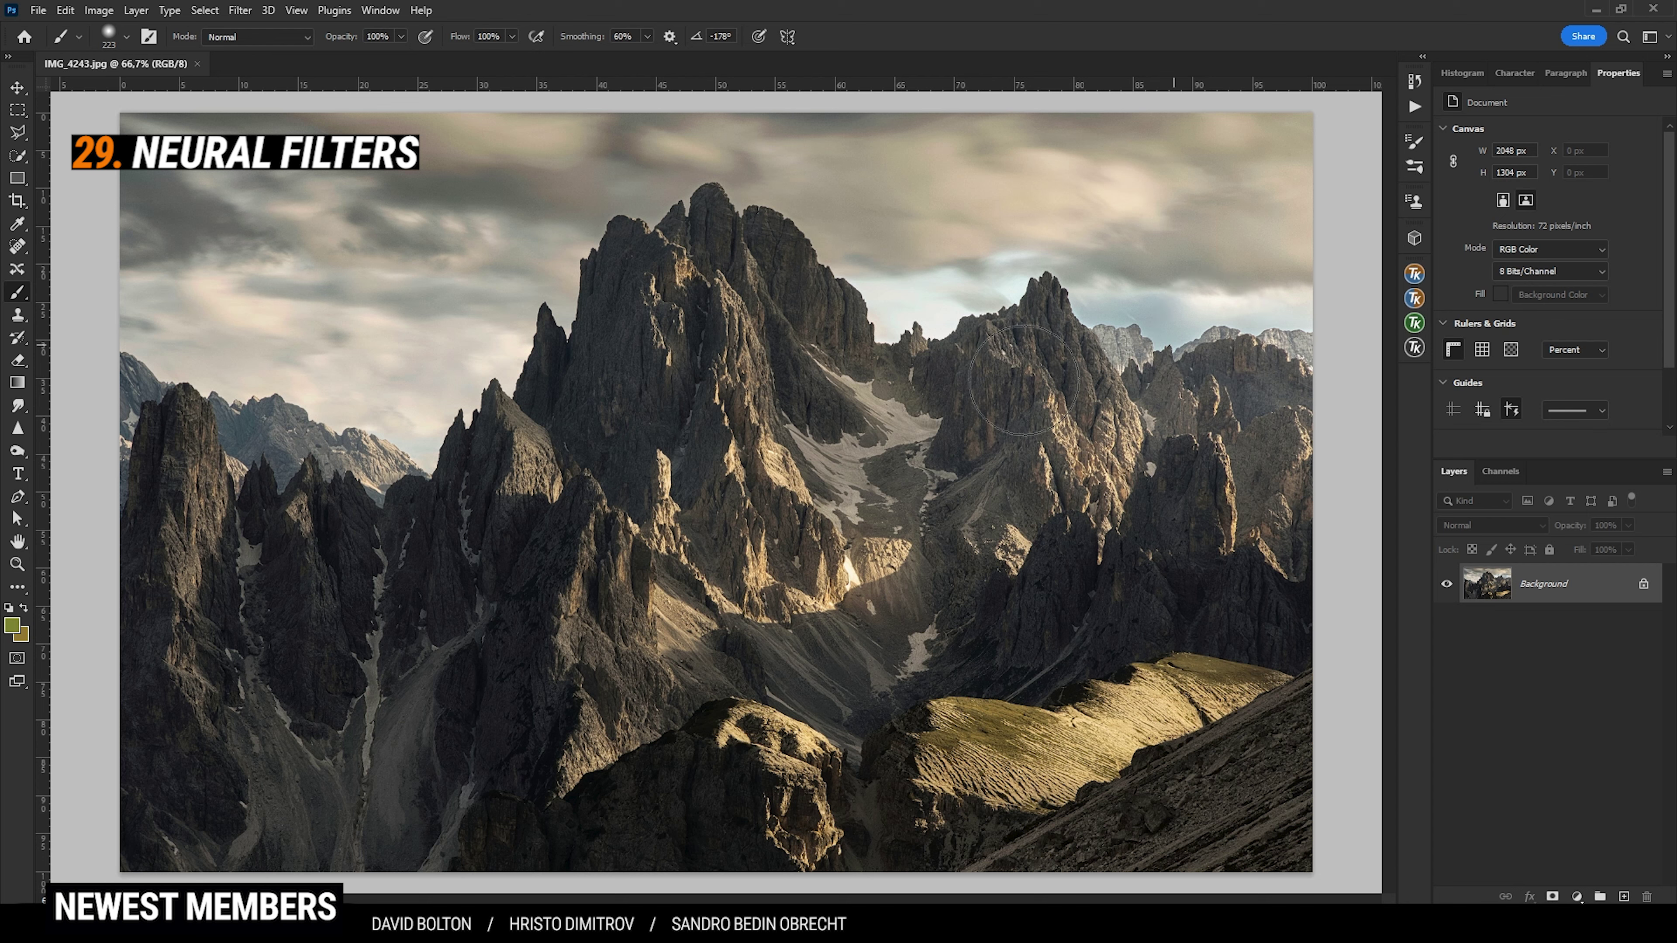
- Enable the Landscape Mixer neural filter with Winter set to 60 and apply it
click(240, 10)
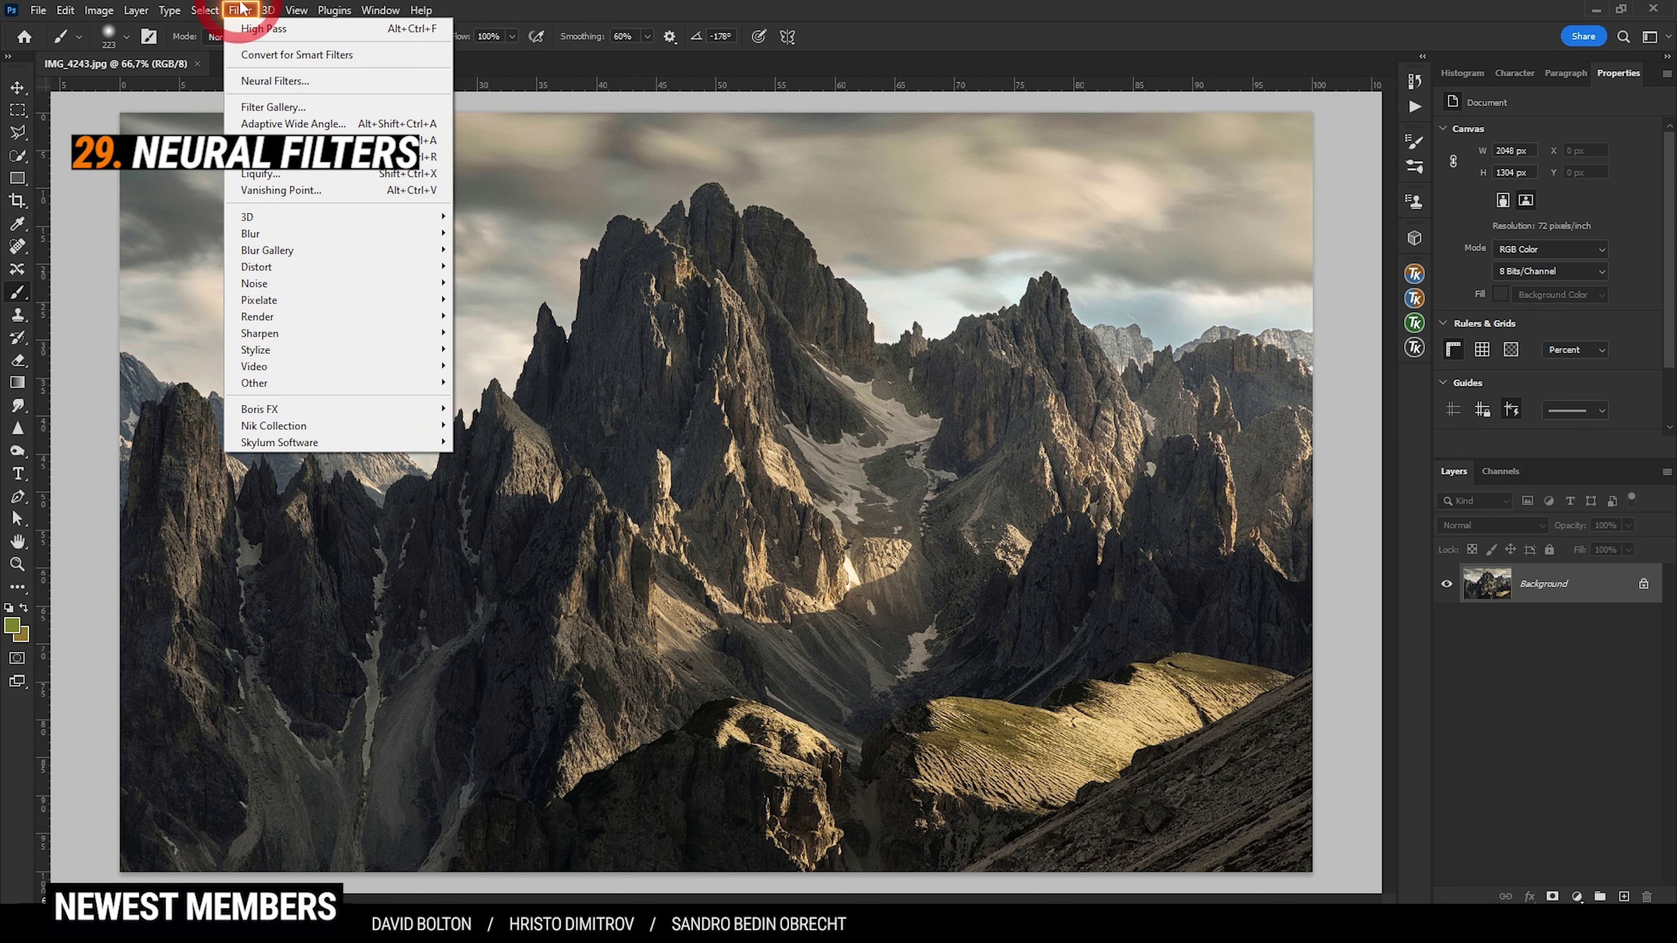
click(328, 81)
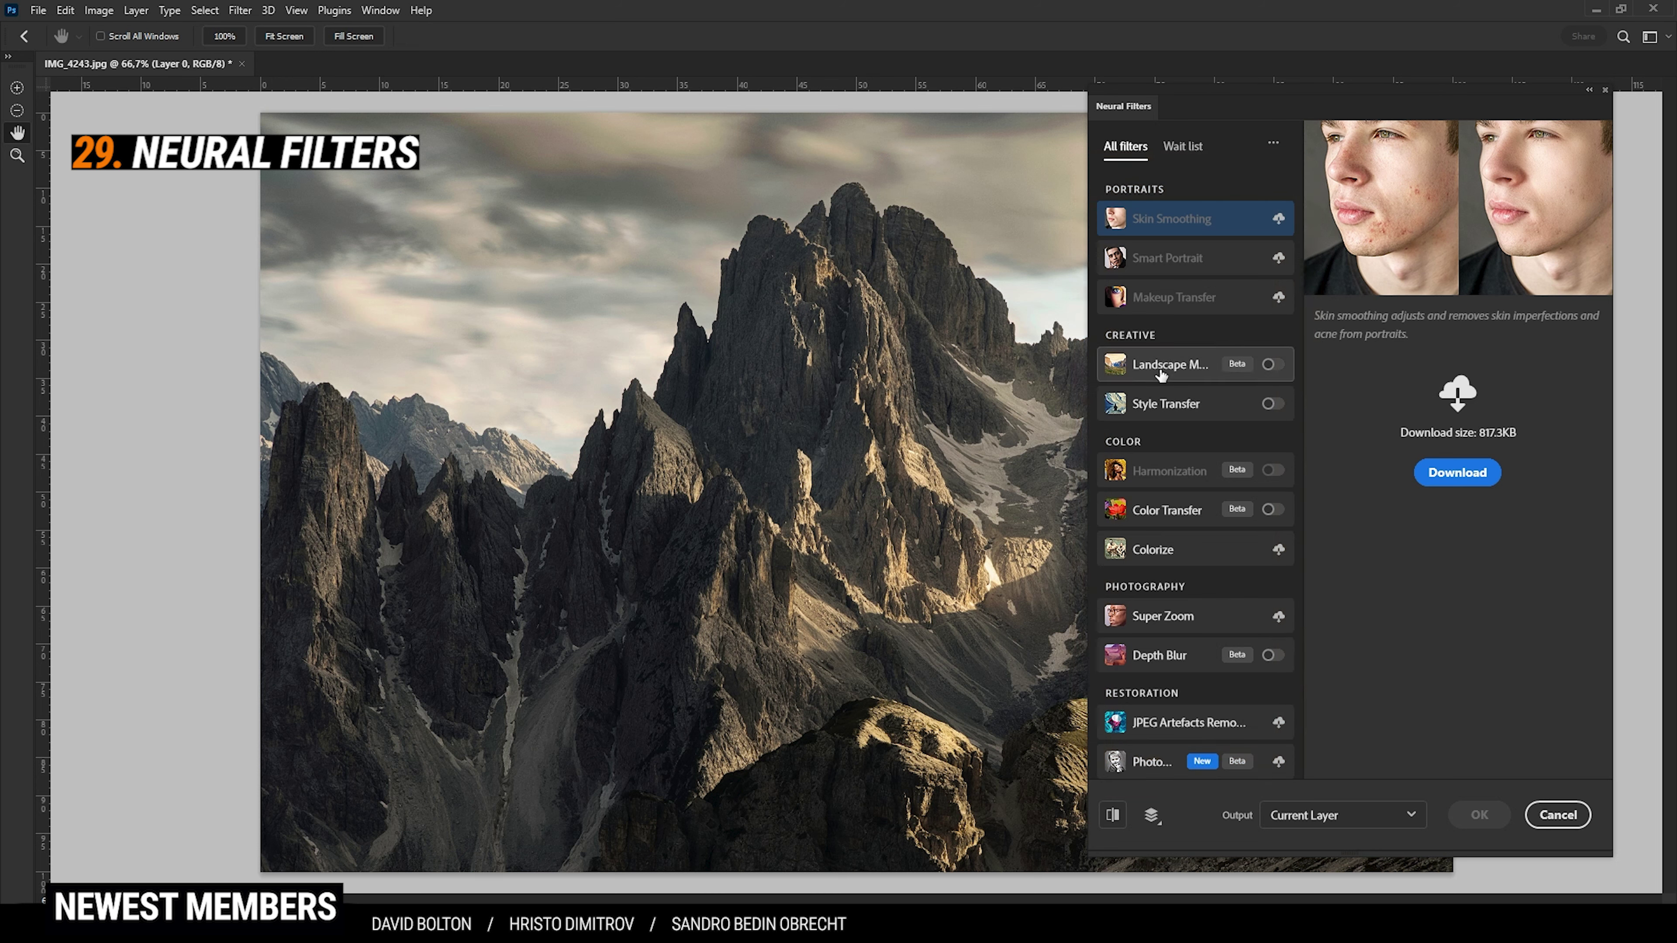
click(1184, 368)
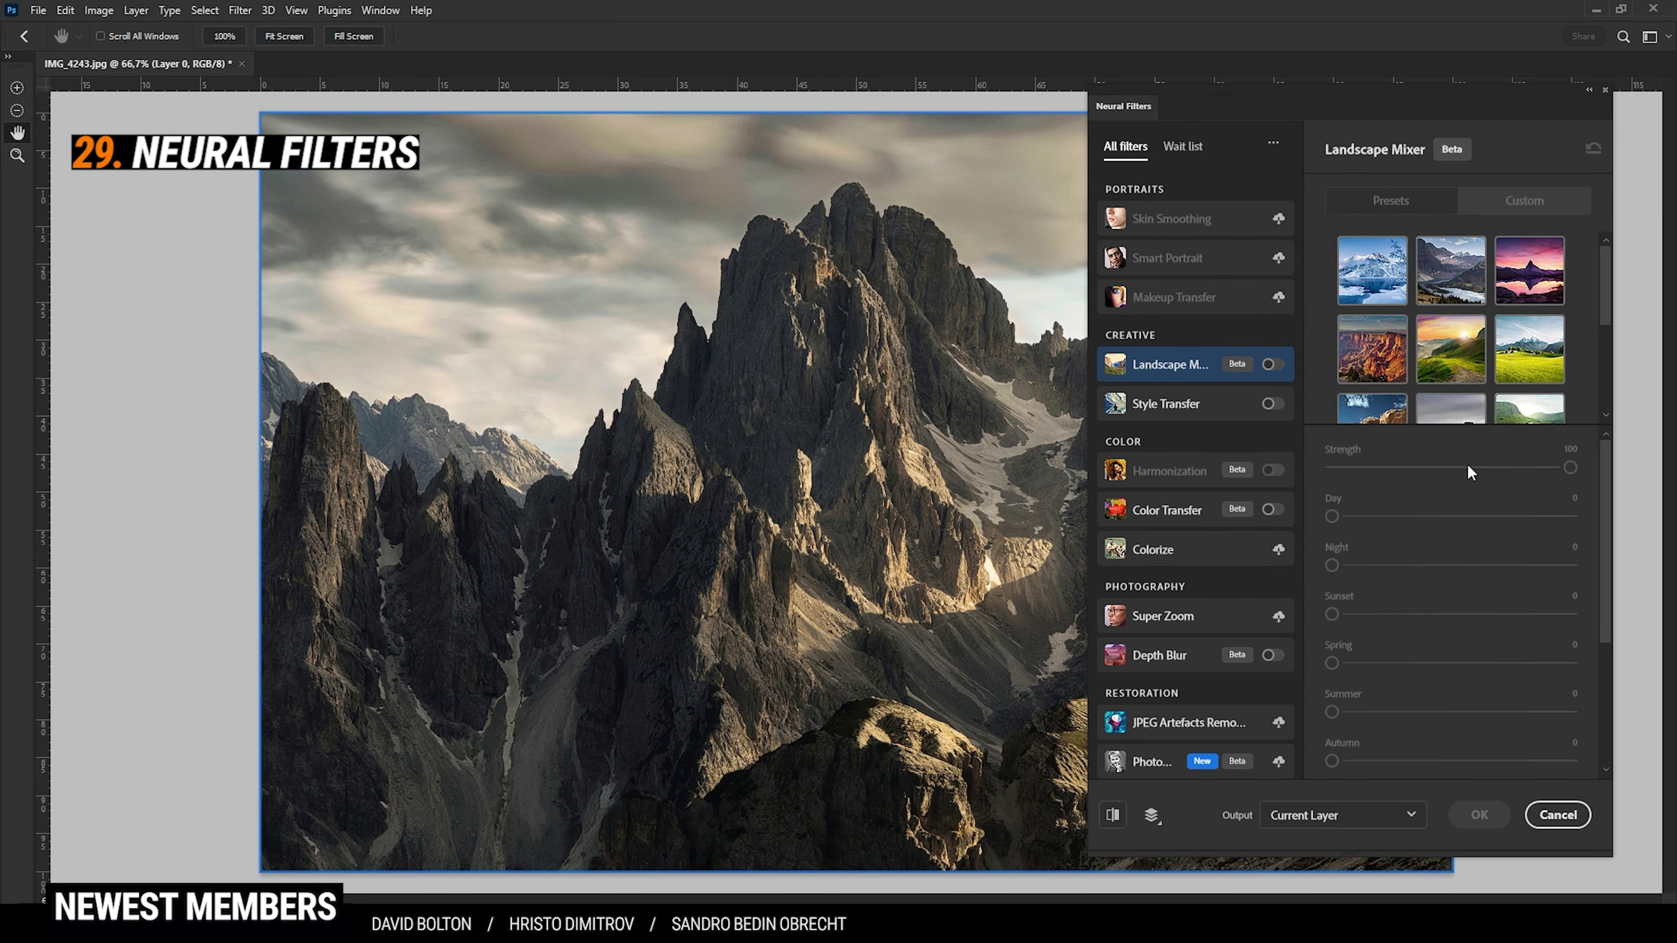
scroll(1471, 551, down, 2)
scroll(1469, 555, down, 1)
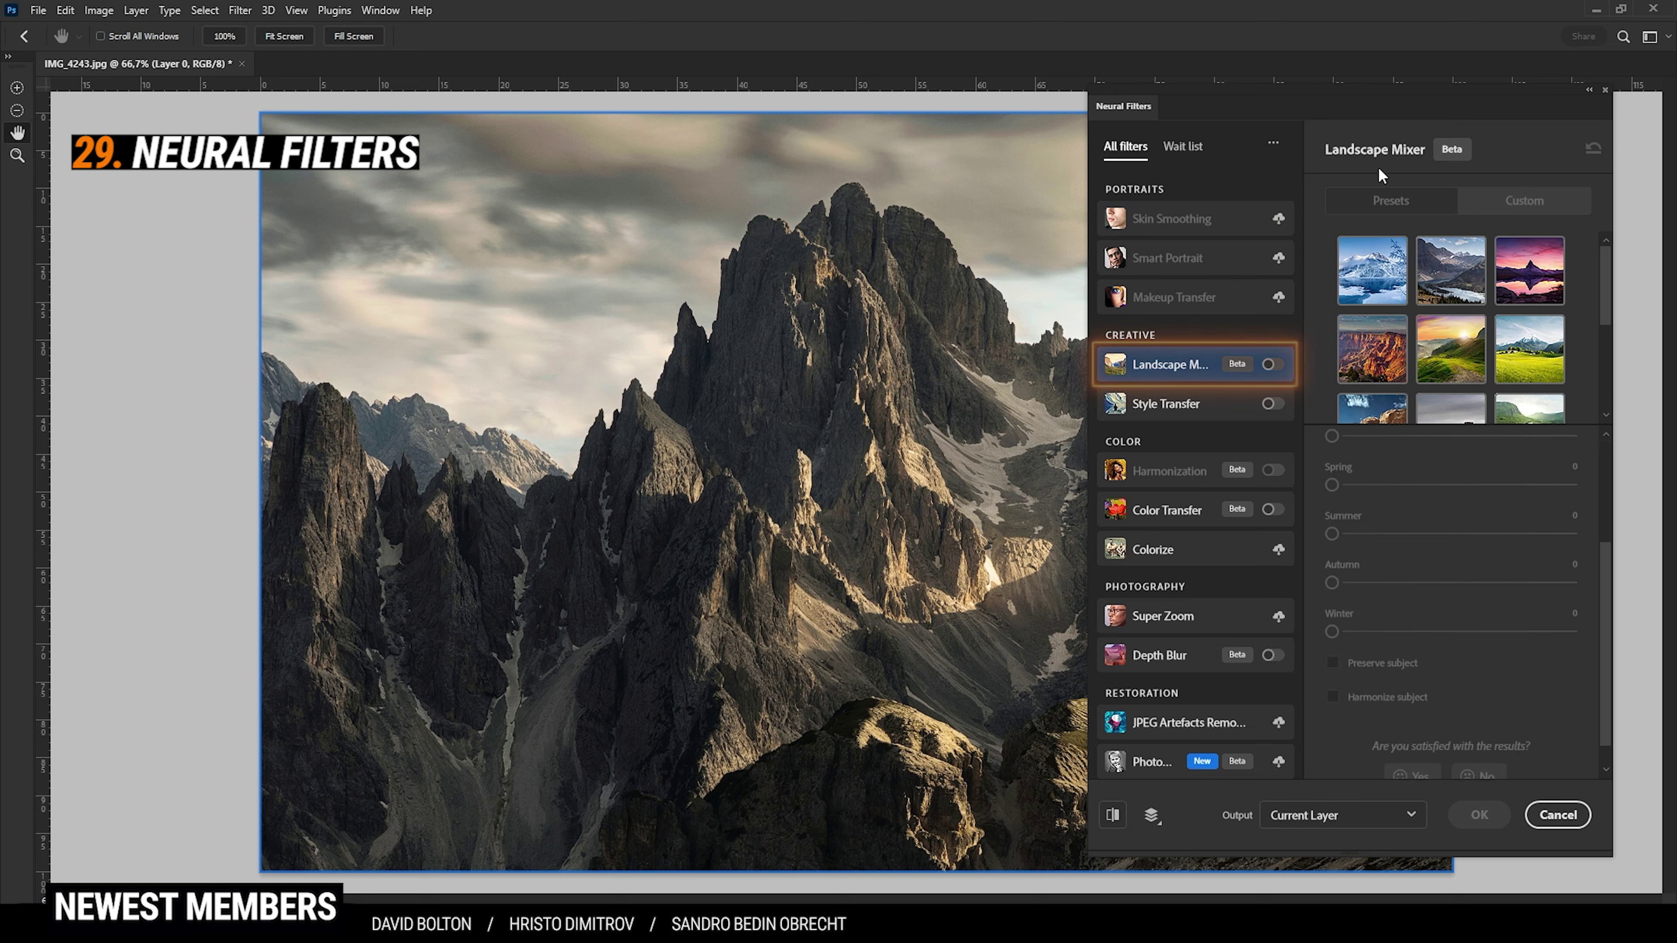
click(1268, 365)
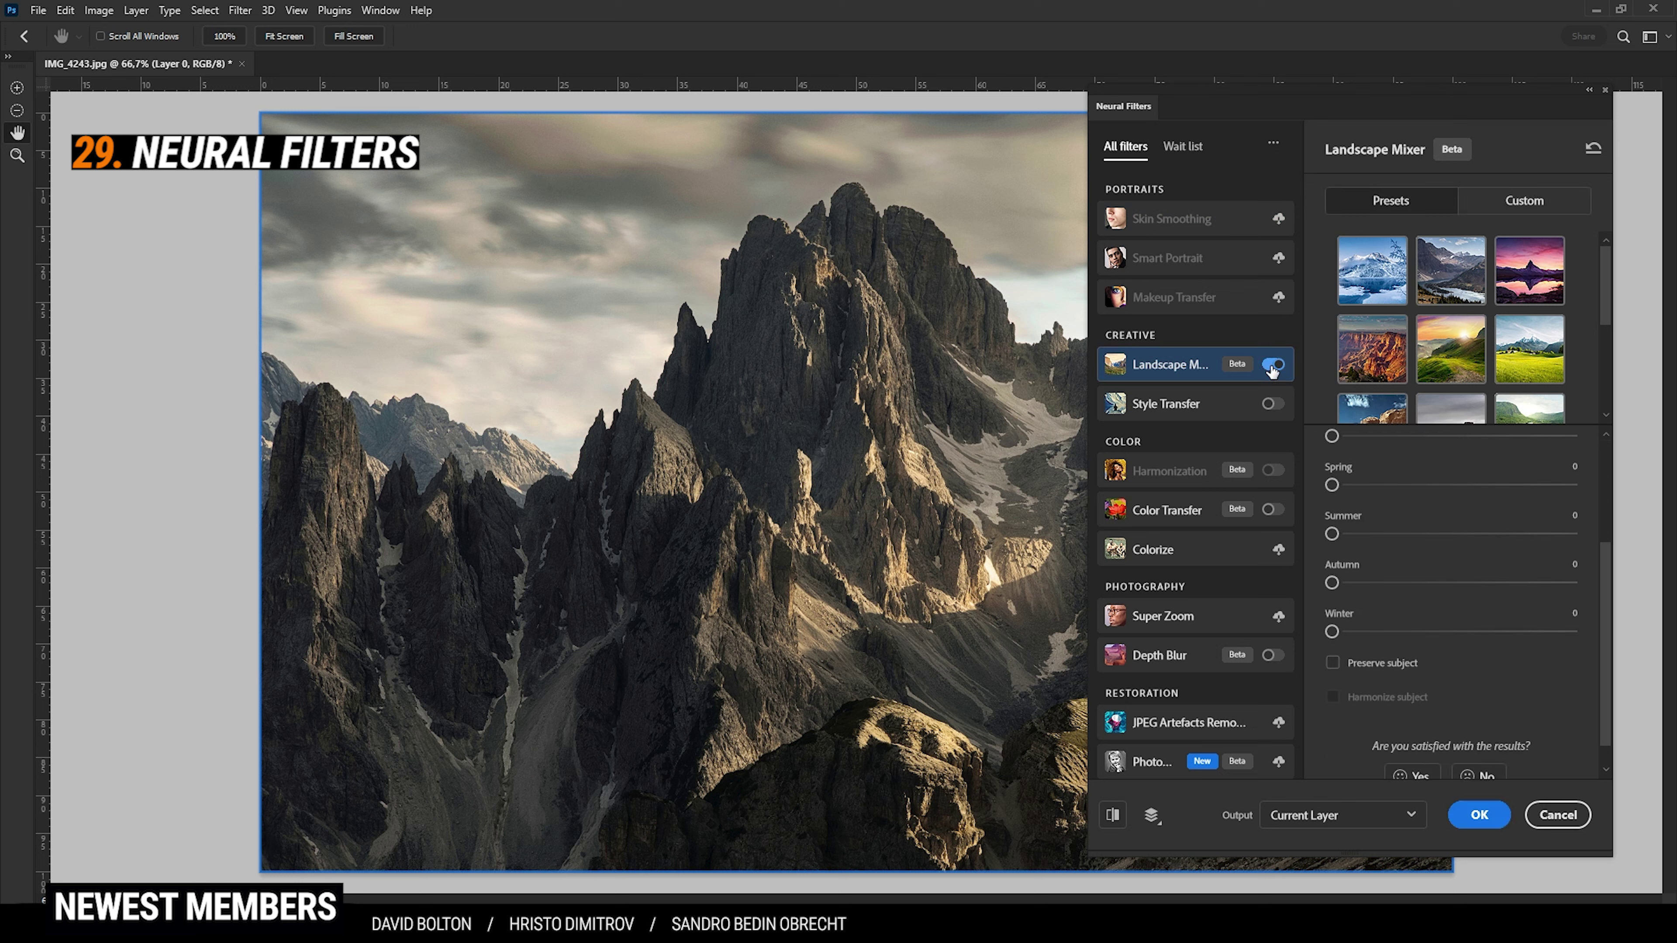
drag(1332, 632, 1487, 637)
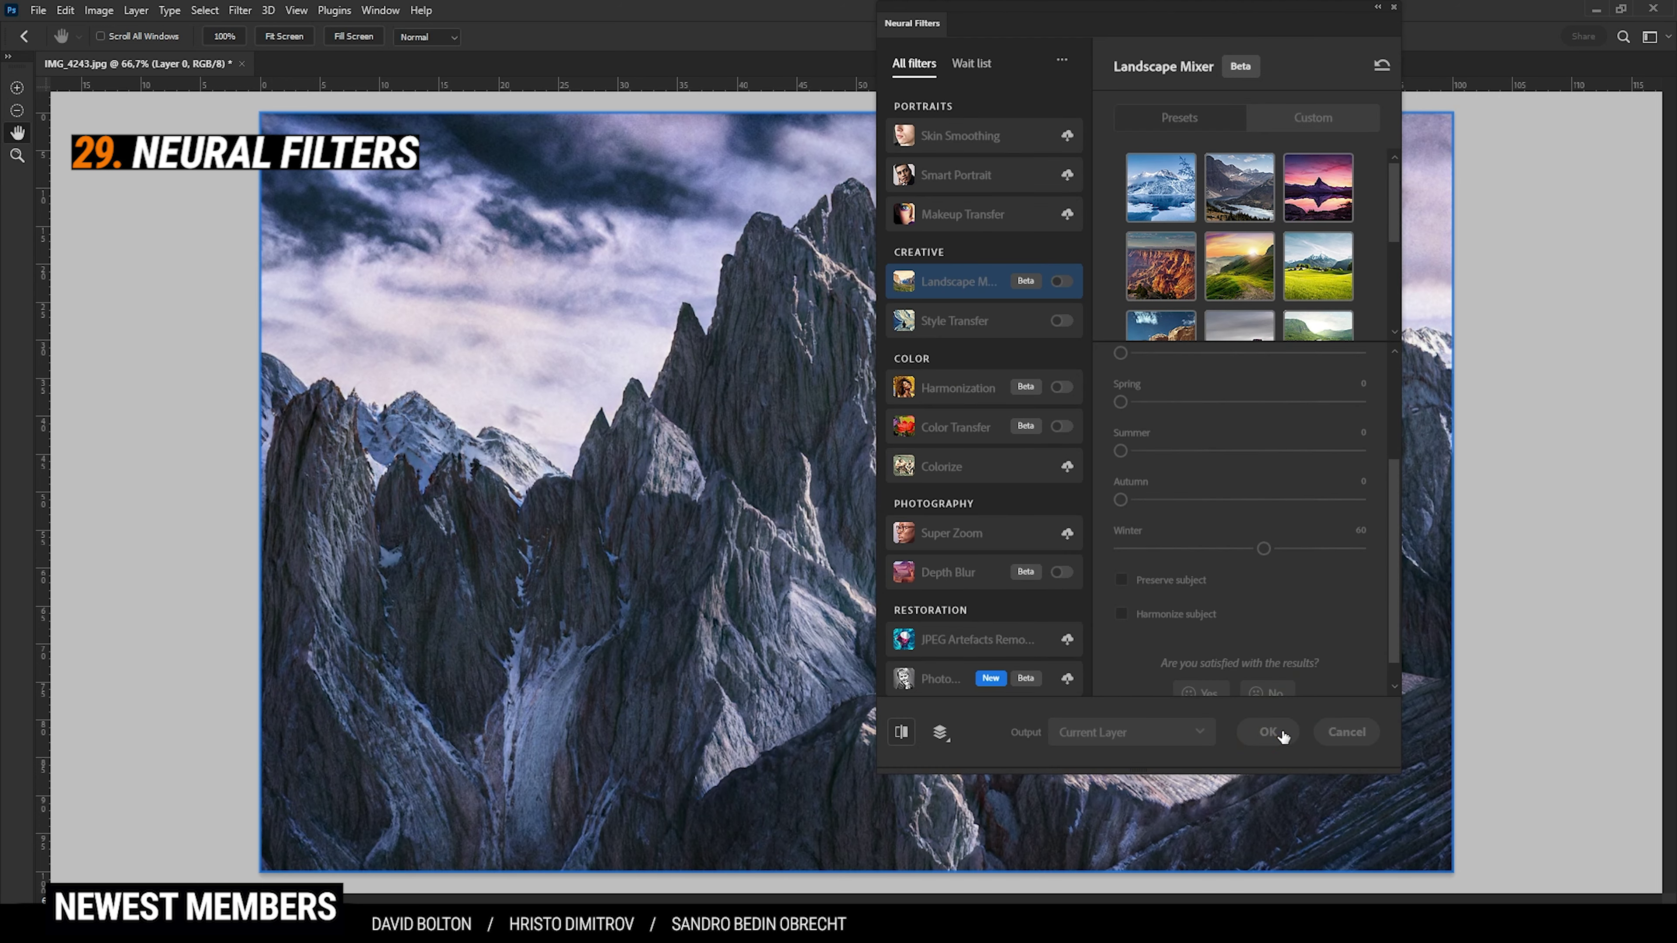
click(1268, 731)
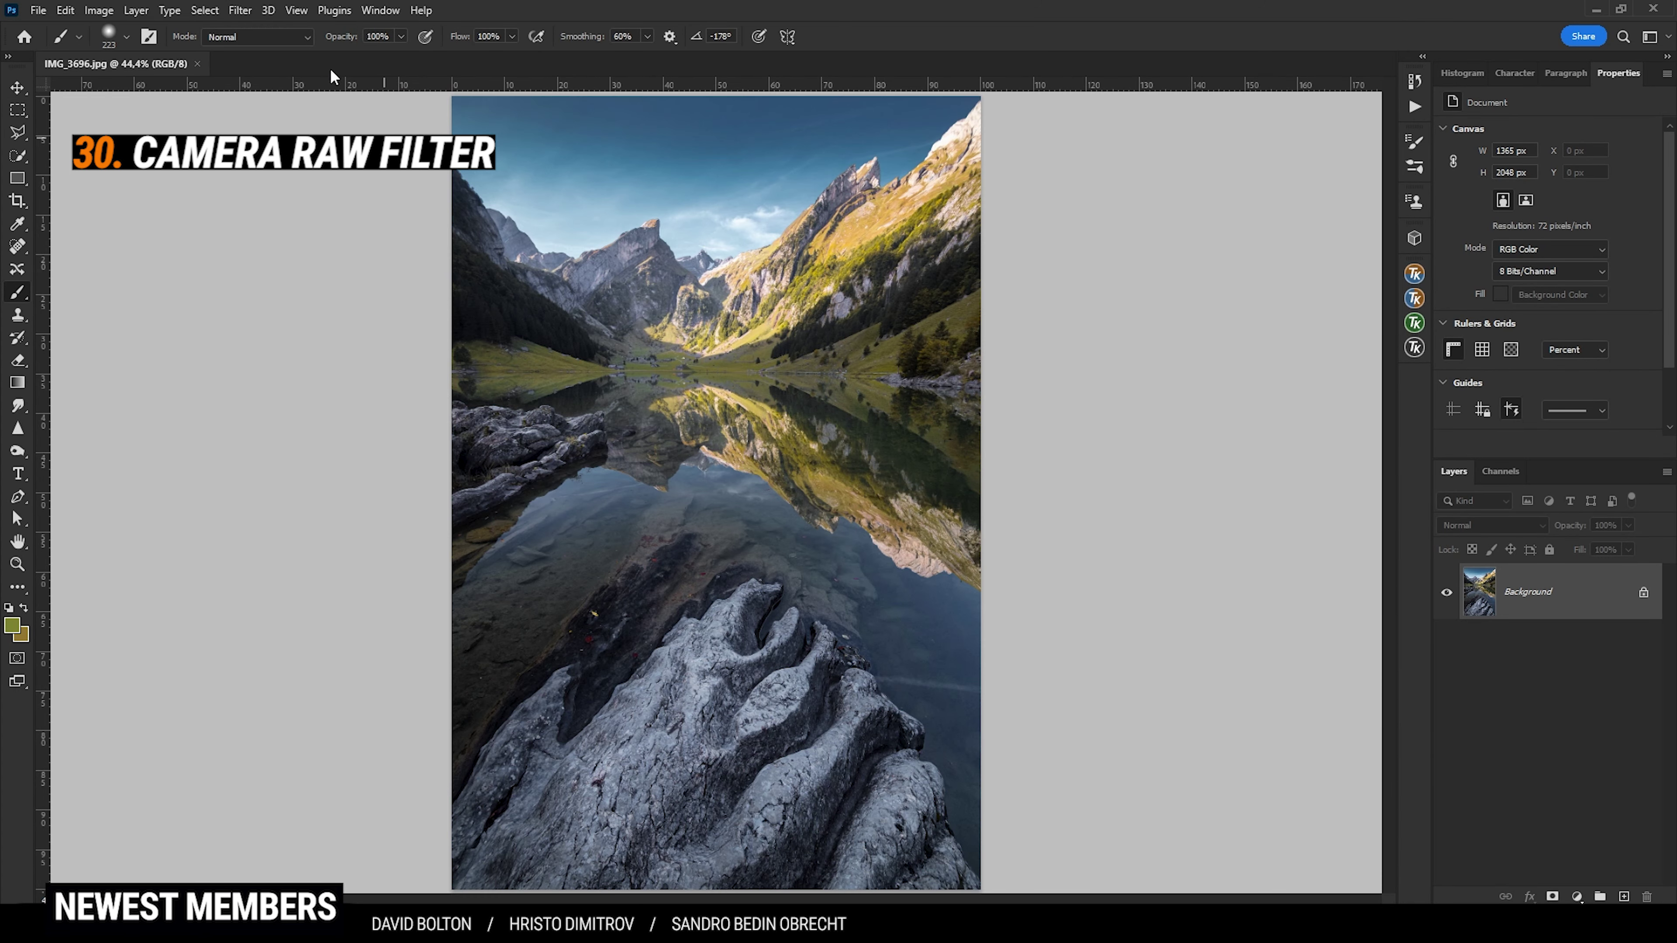
- Apply the Camera Raw Filter to the lake photo with Texture +10, Clarity +26 and Whites +32
click(242, 11)
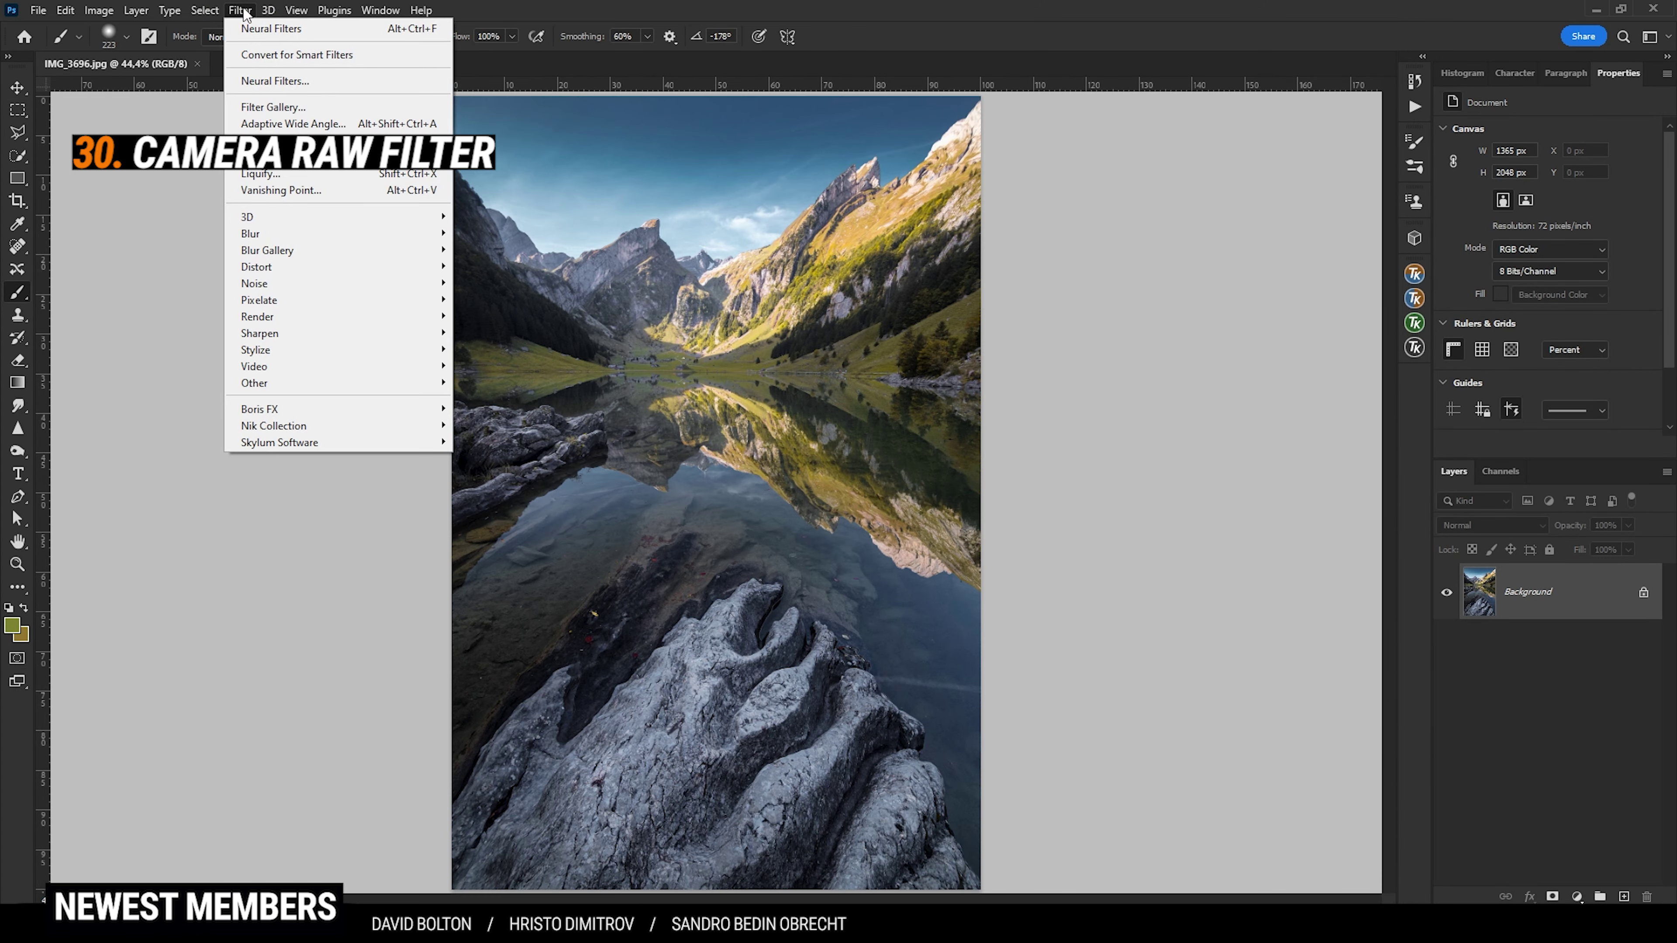
click(311, 139)
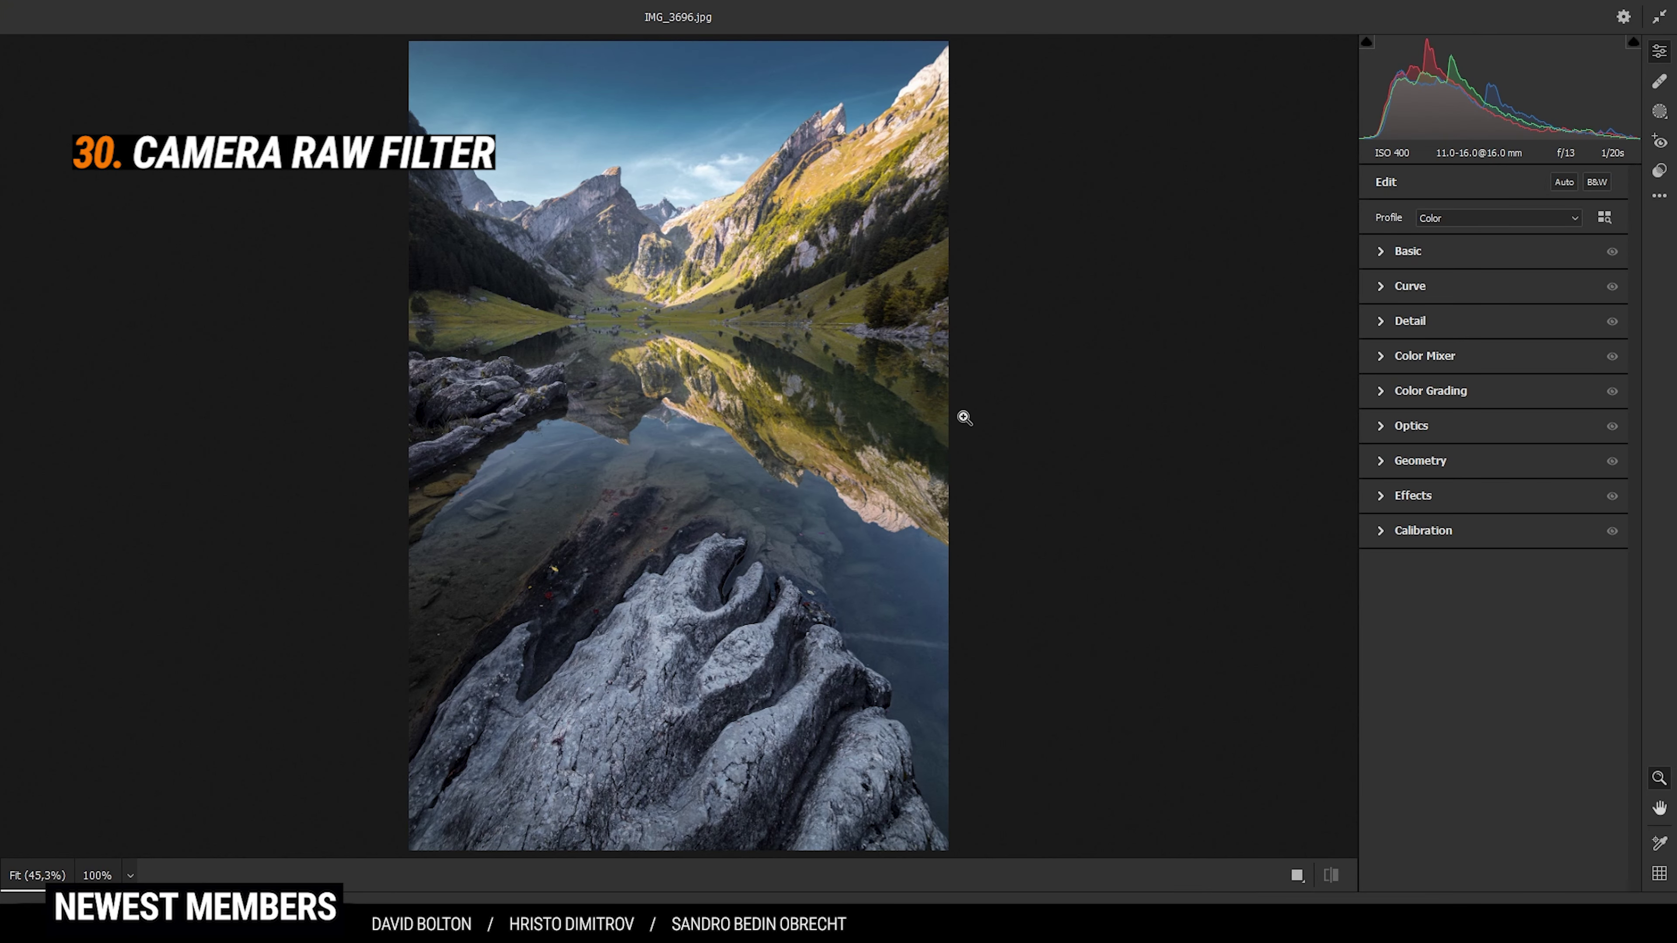
click(1382, 252)
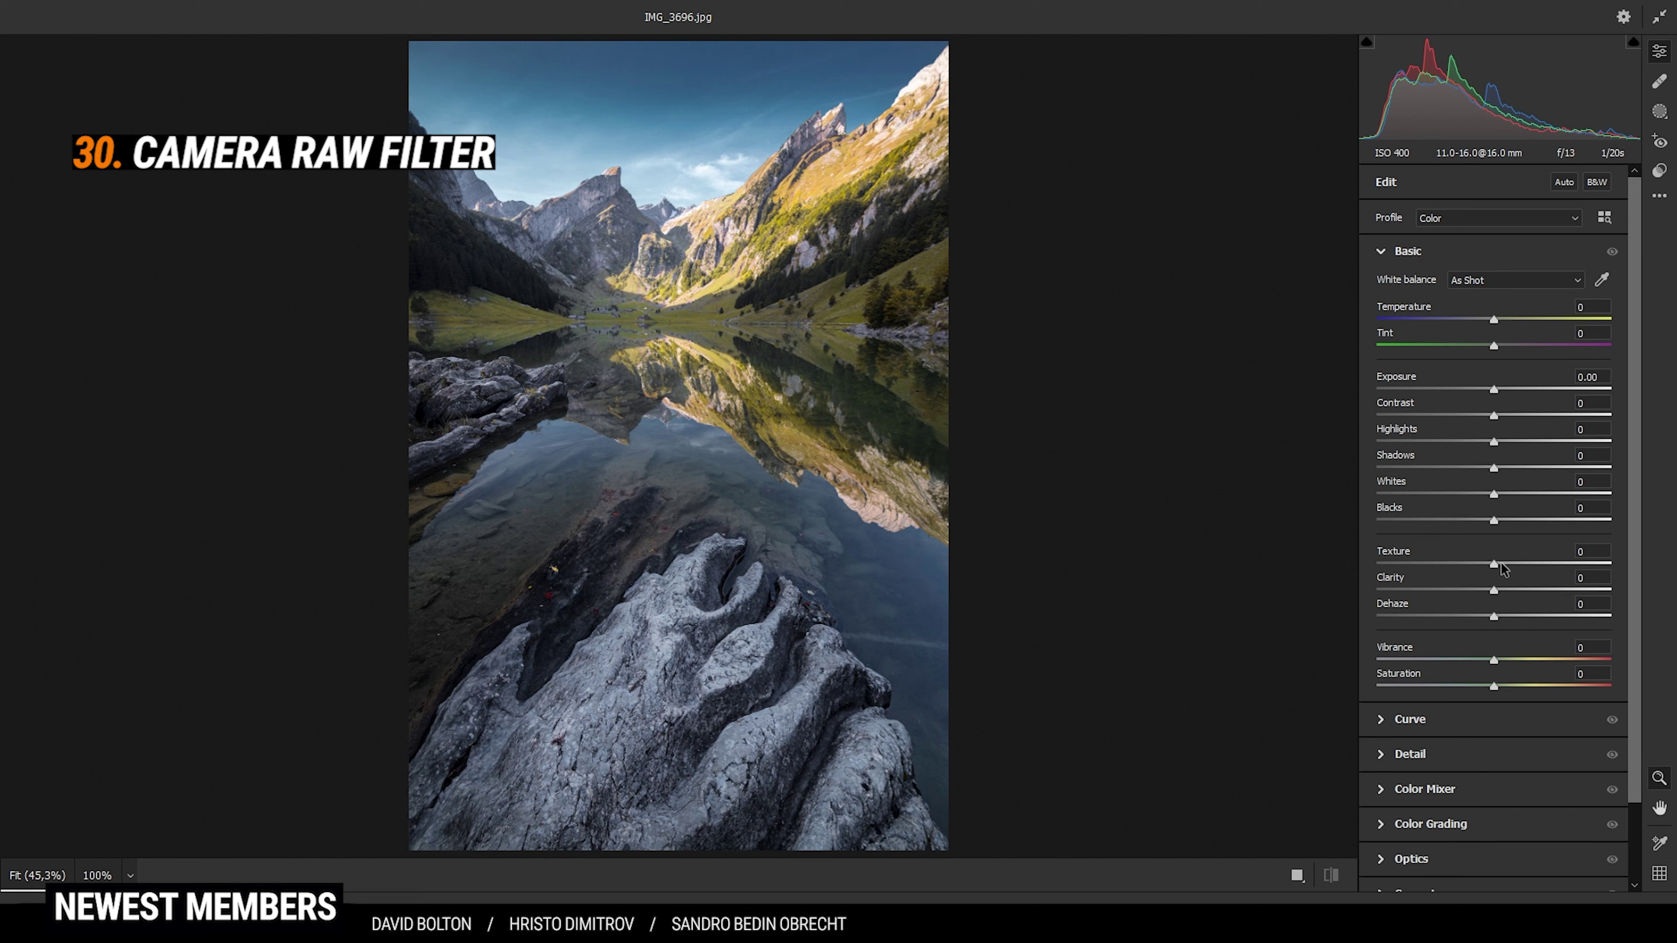
drag(1500, 562, 1532, 590)
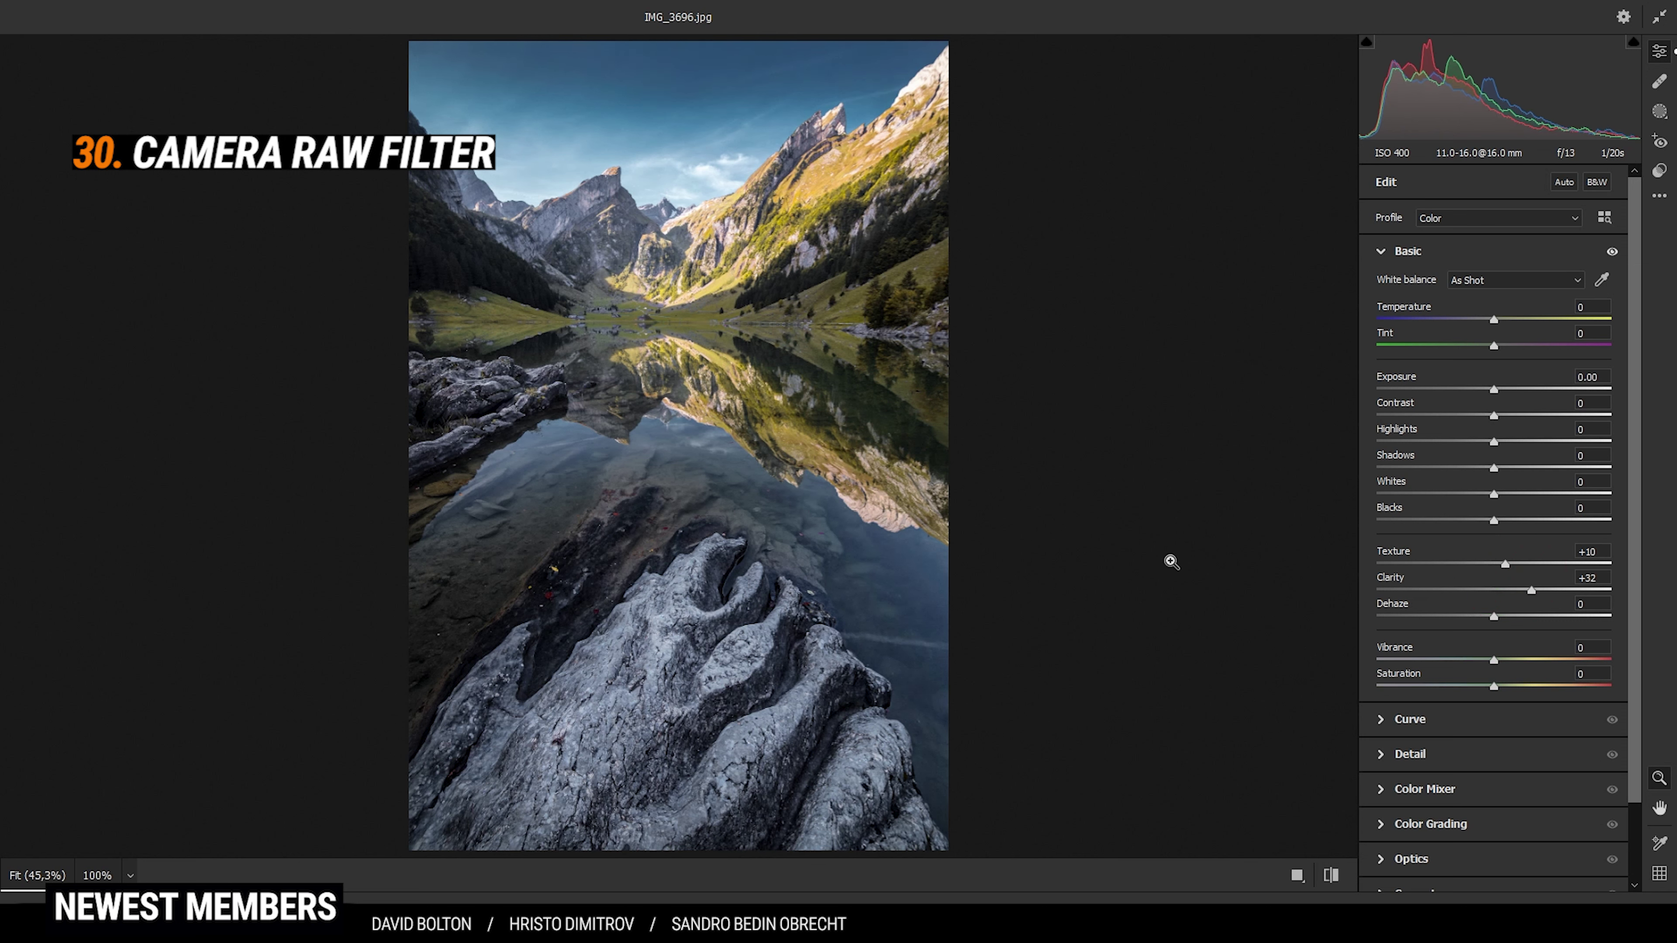
key(Down)
key(Down)
key(Down)
key(Down)
key(Down)
key(Down)
drag(1494, 496, 1532, 504)
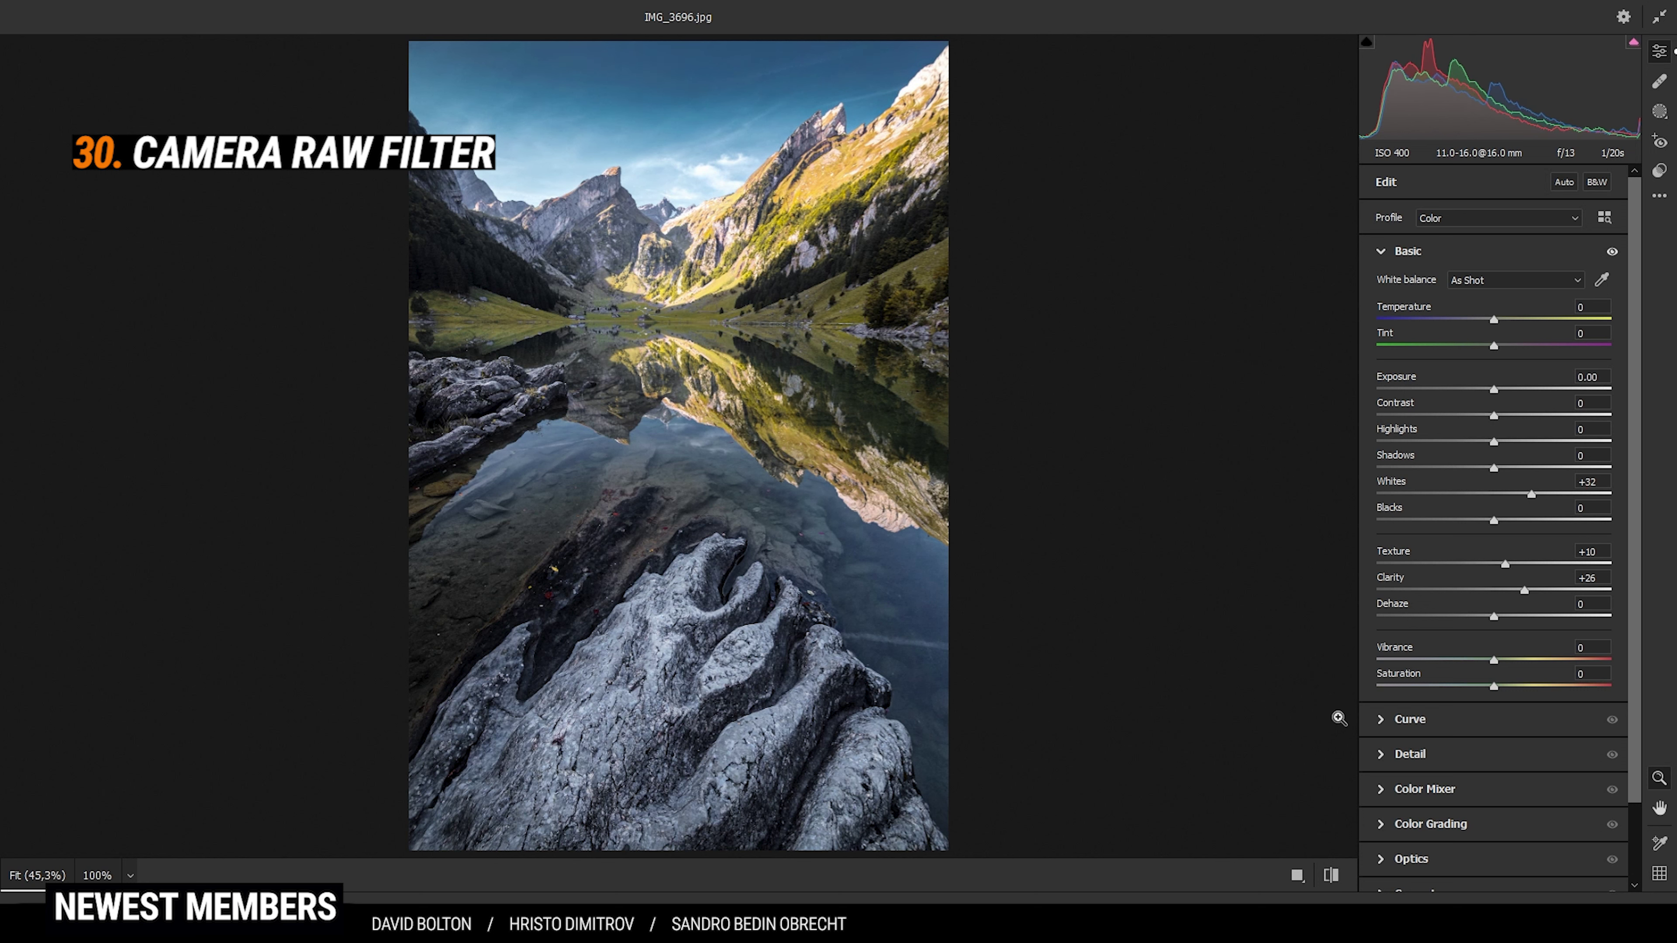
click(1604, 914)
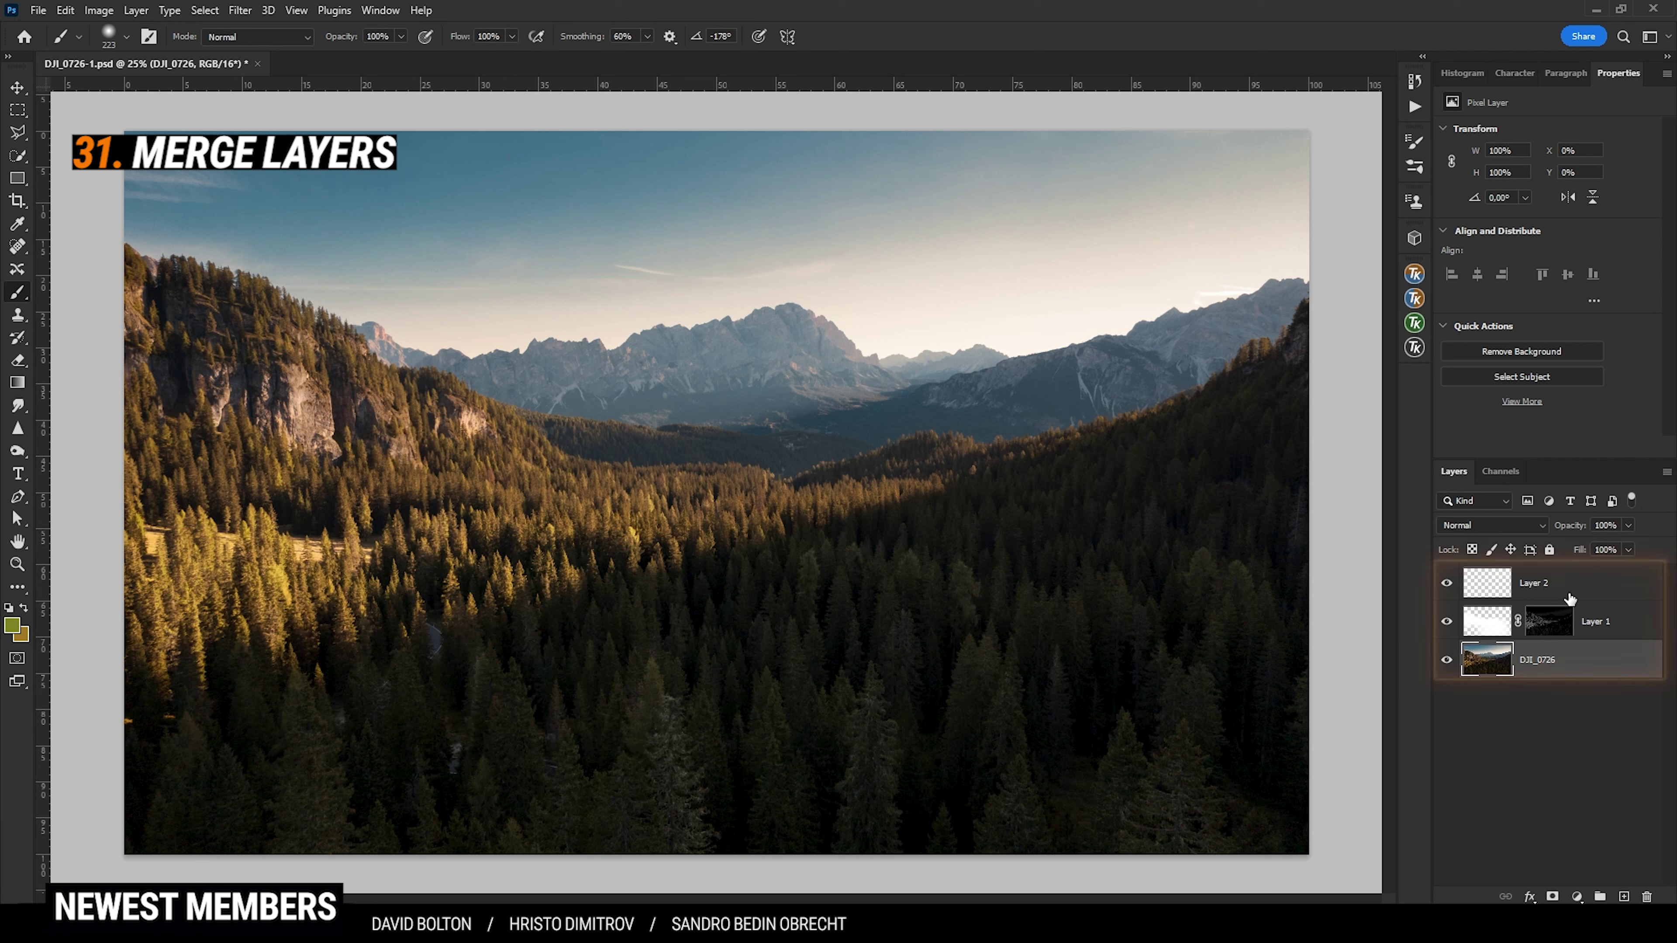
- Merge the three selected layers, stamp a merged Layer 3 on top, and duplicate it
shift+click(1568, 581)
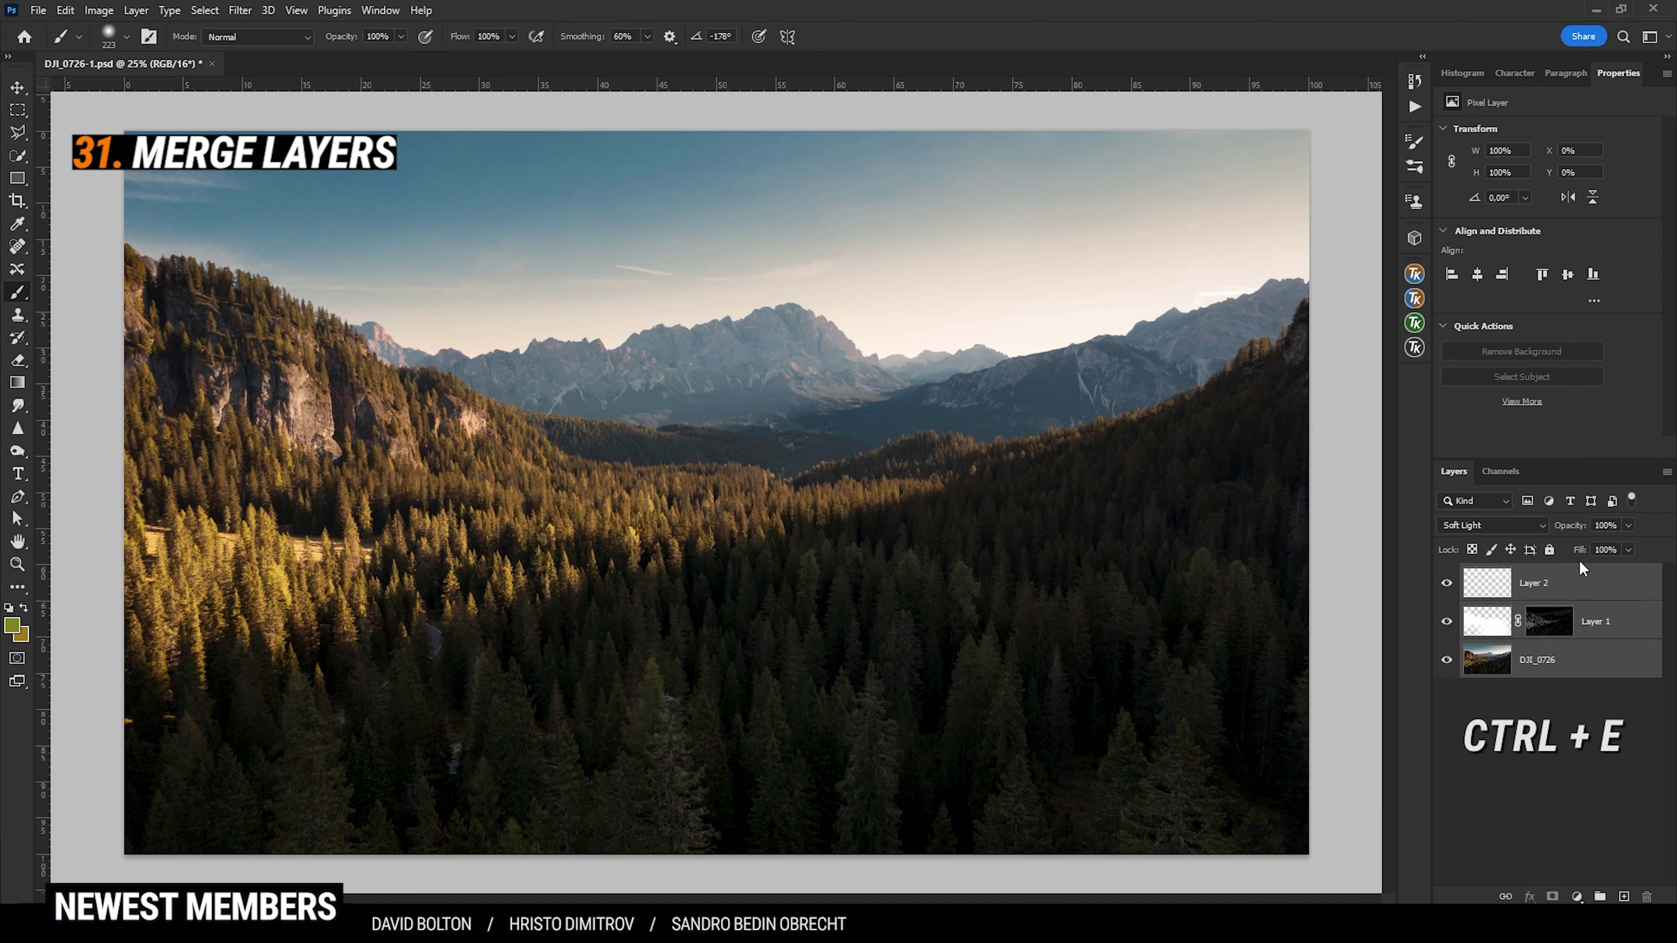
key(ctrl+e)
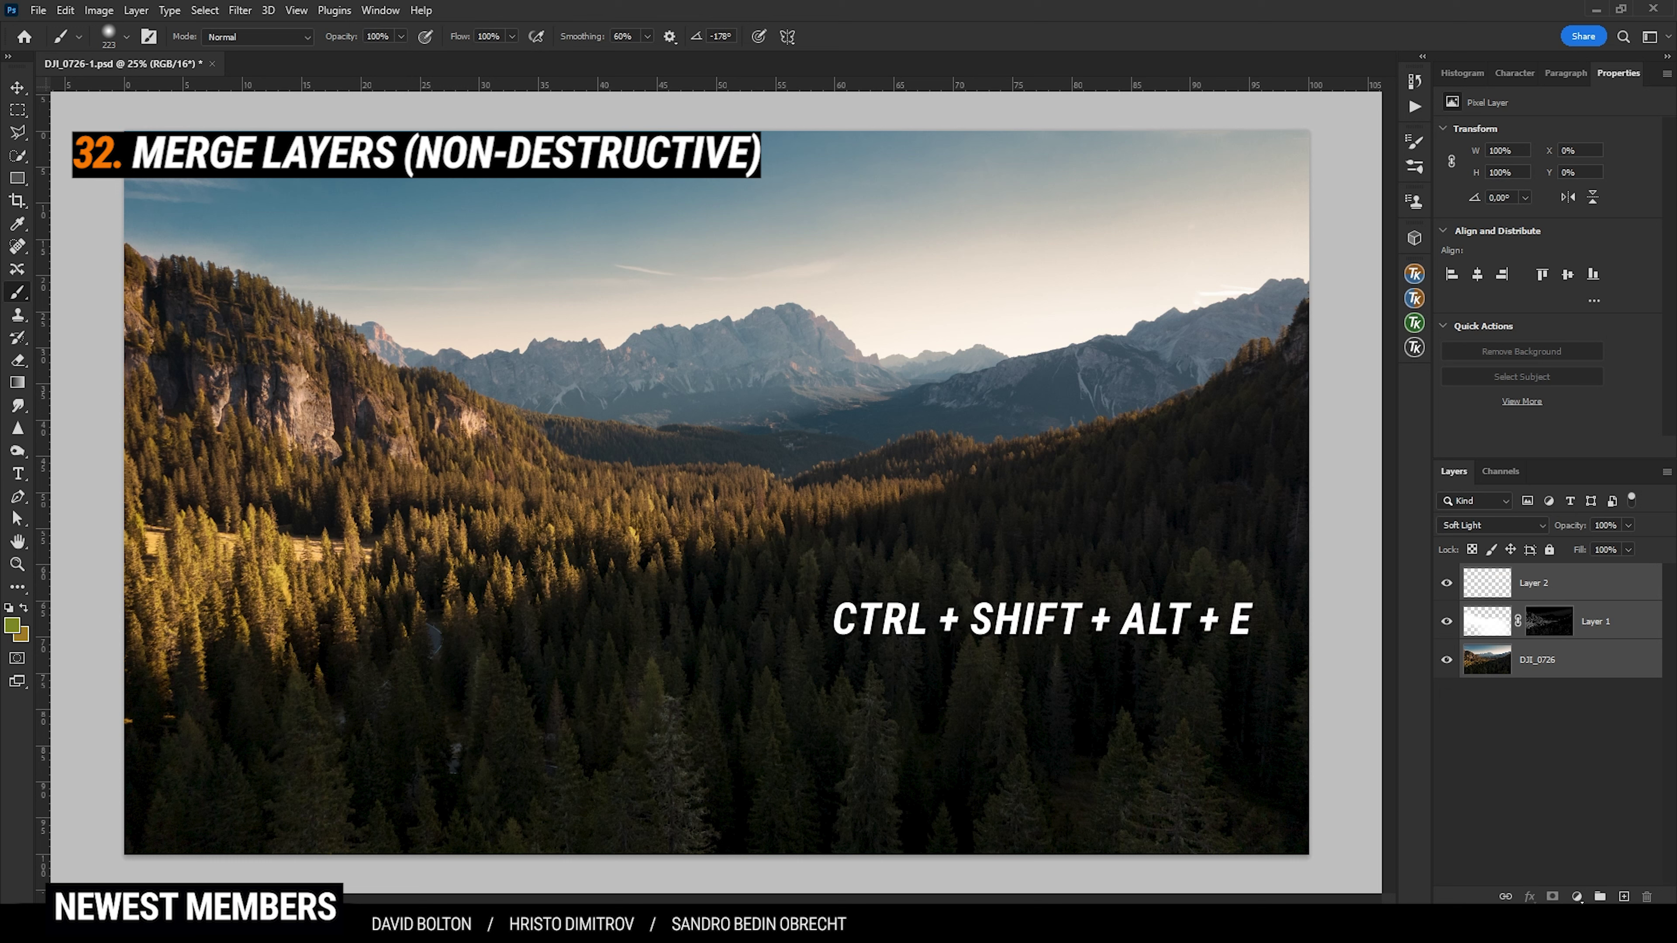
key(ctrl+shift+alt+e)
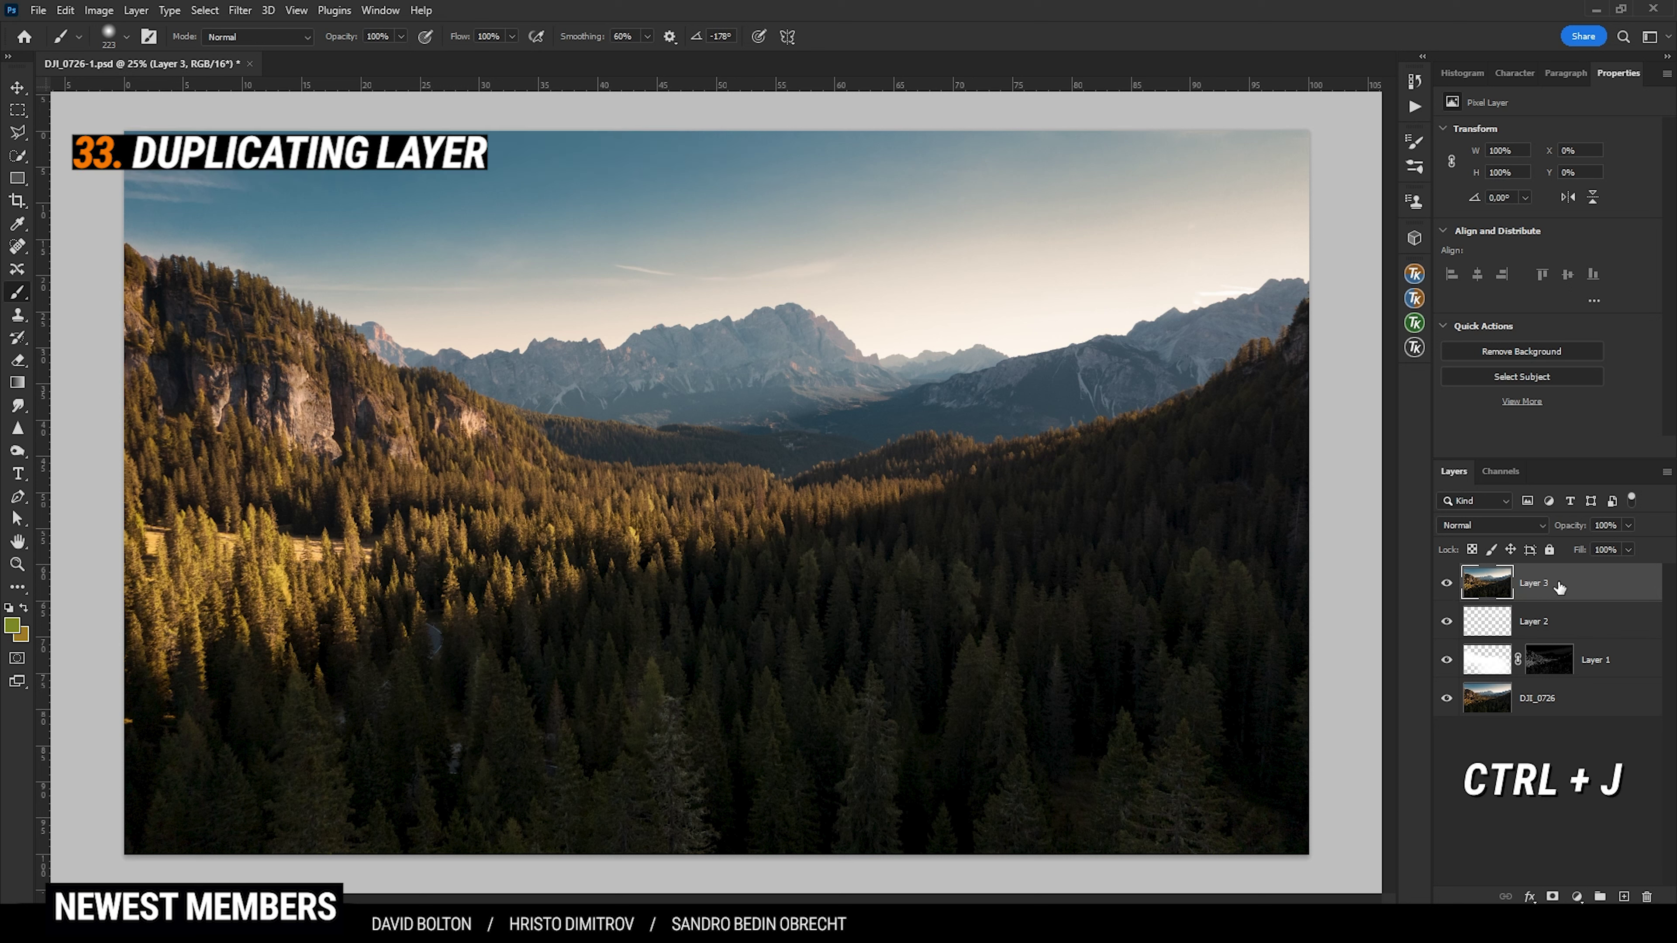
key(ctrl+j)
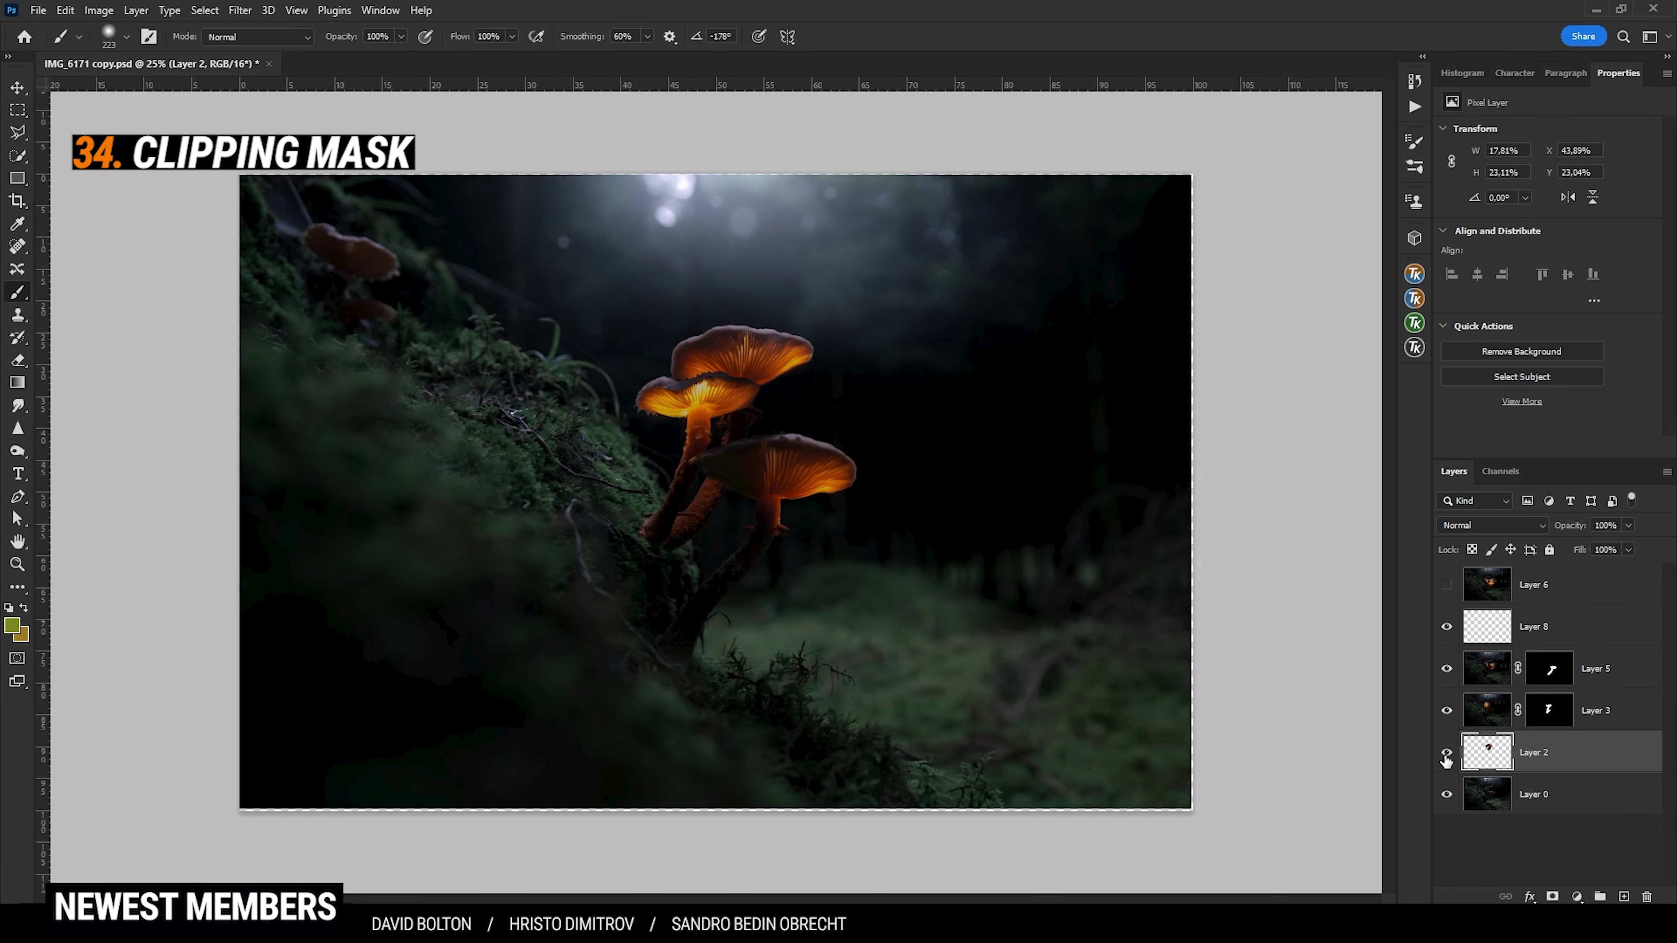
- Toggle Layer 2's visibility several times to compare the mushroom glow
click(1446, 753)
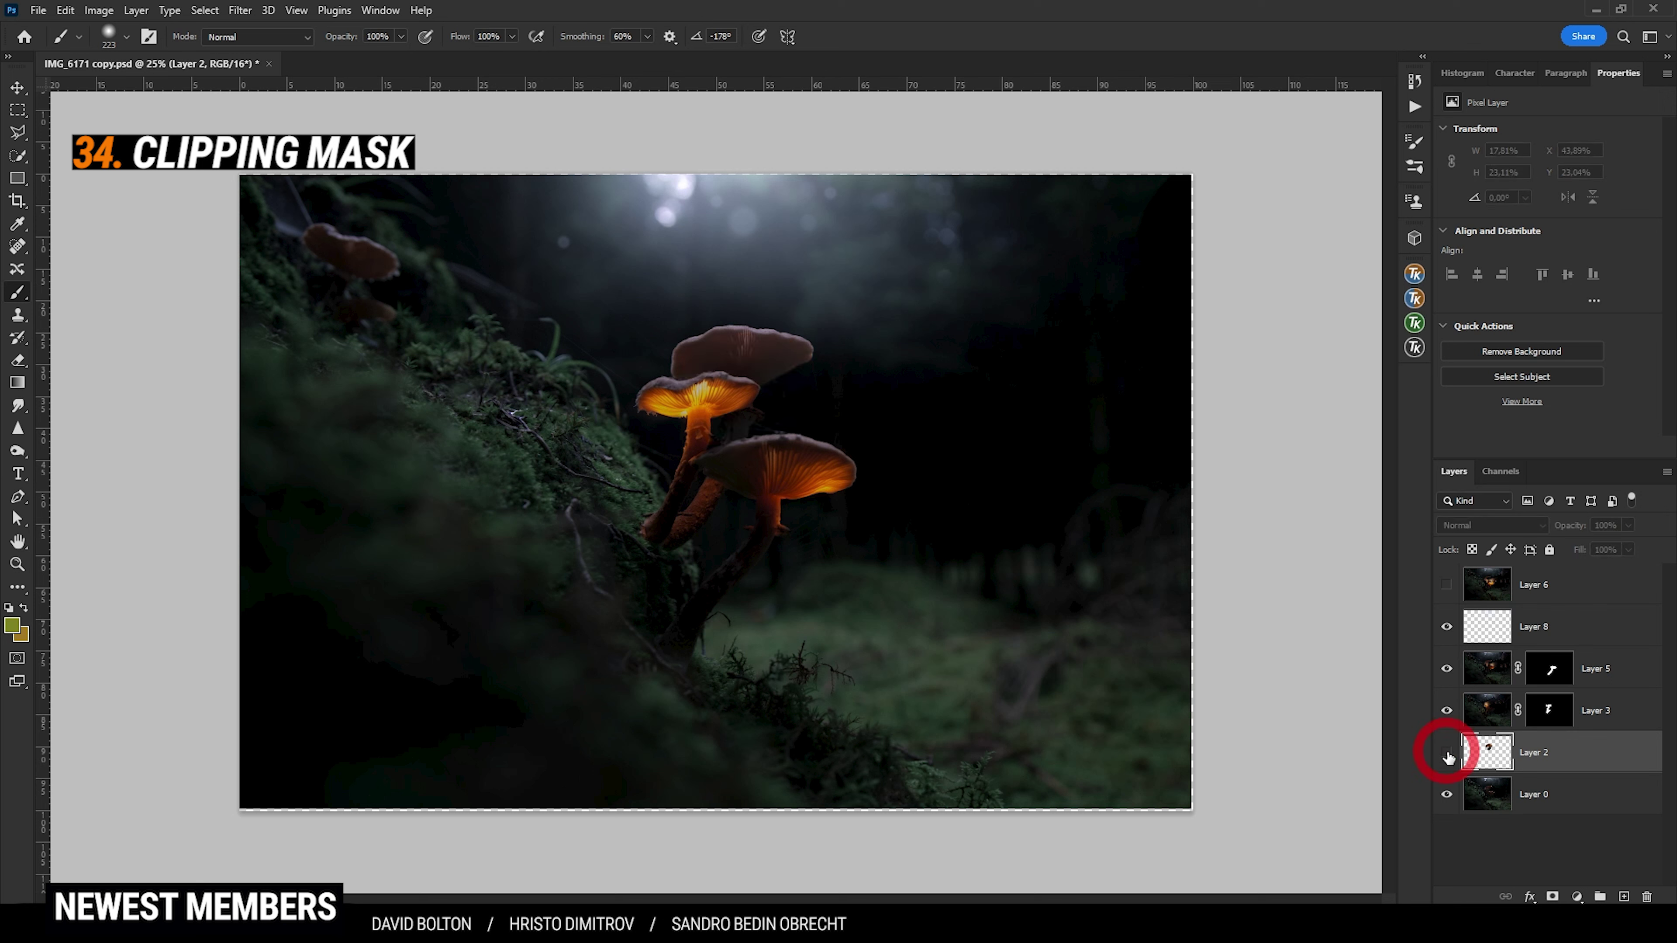
click(1446, 752)
click(1446, 753)
click(1446, 752)
click(1446, 753)
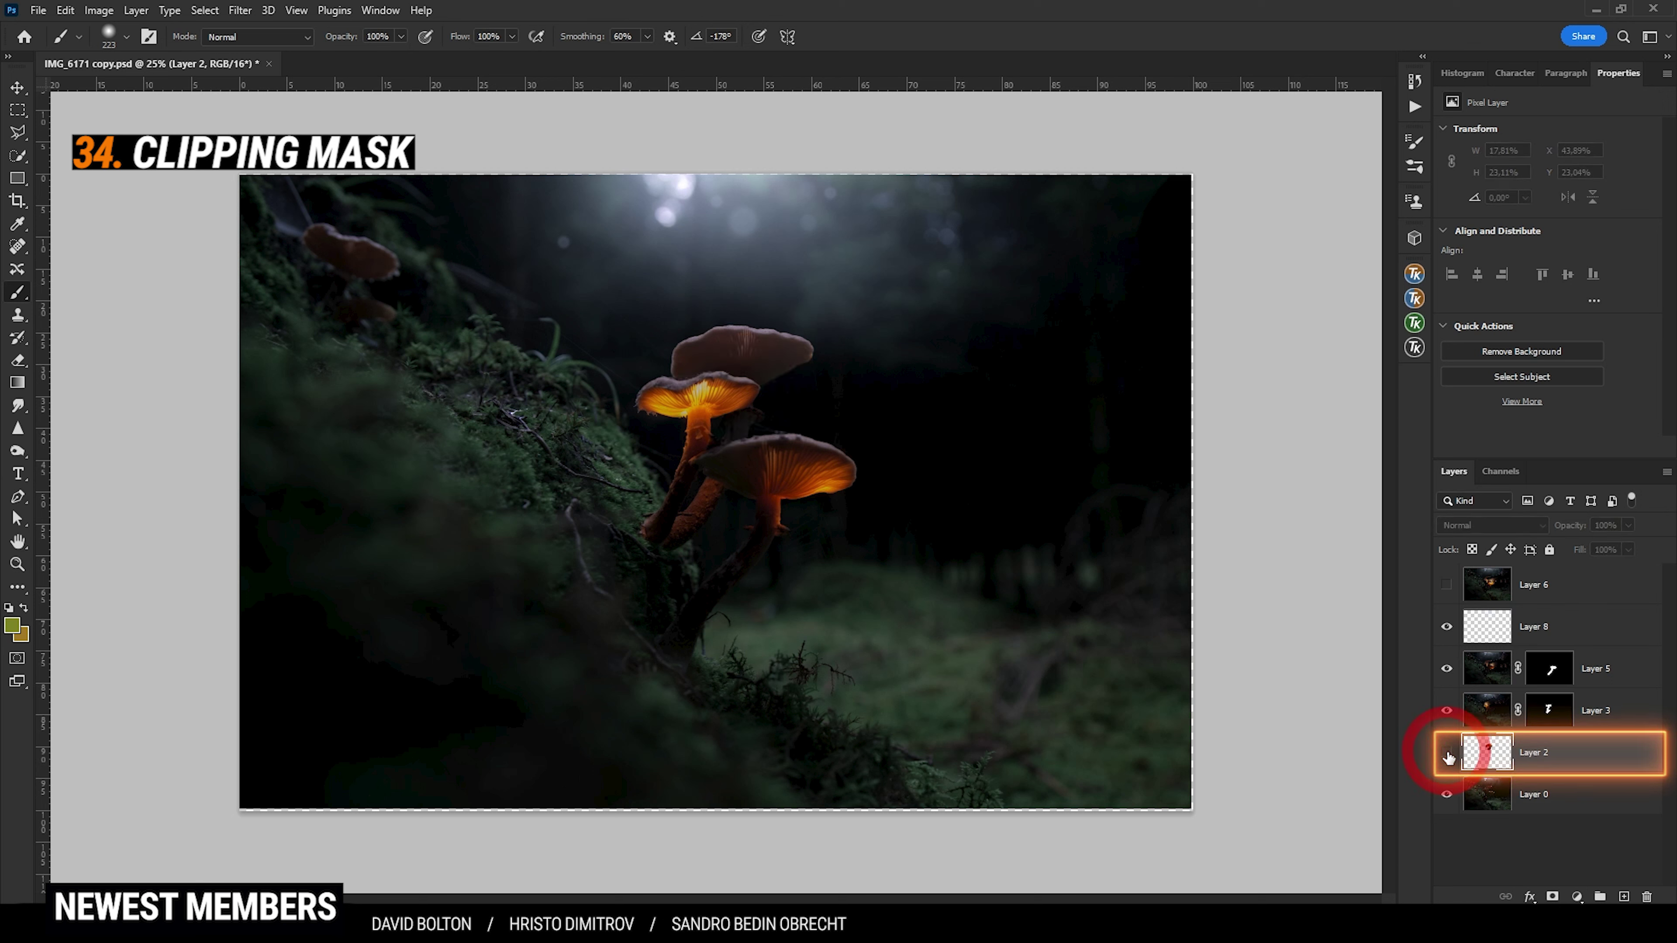
click(1446, 753)
- Add a Brightness/Contrast layer clipped to Layer 2 and raise its brightness to 58
click(1578, 896)
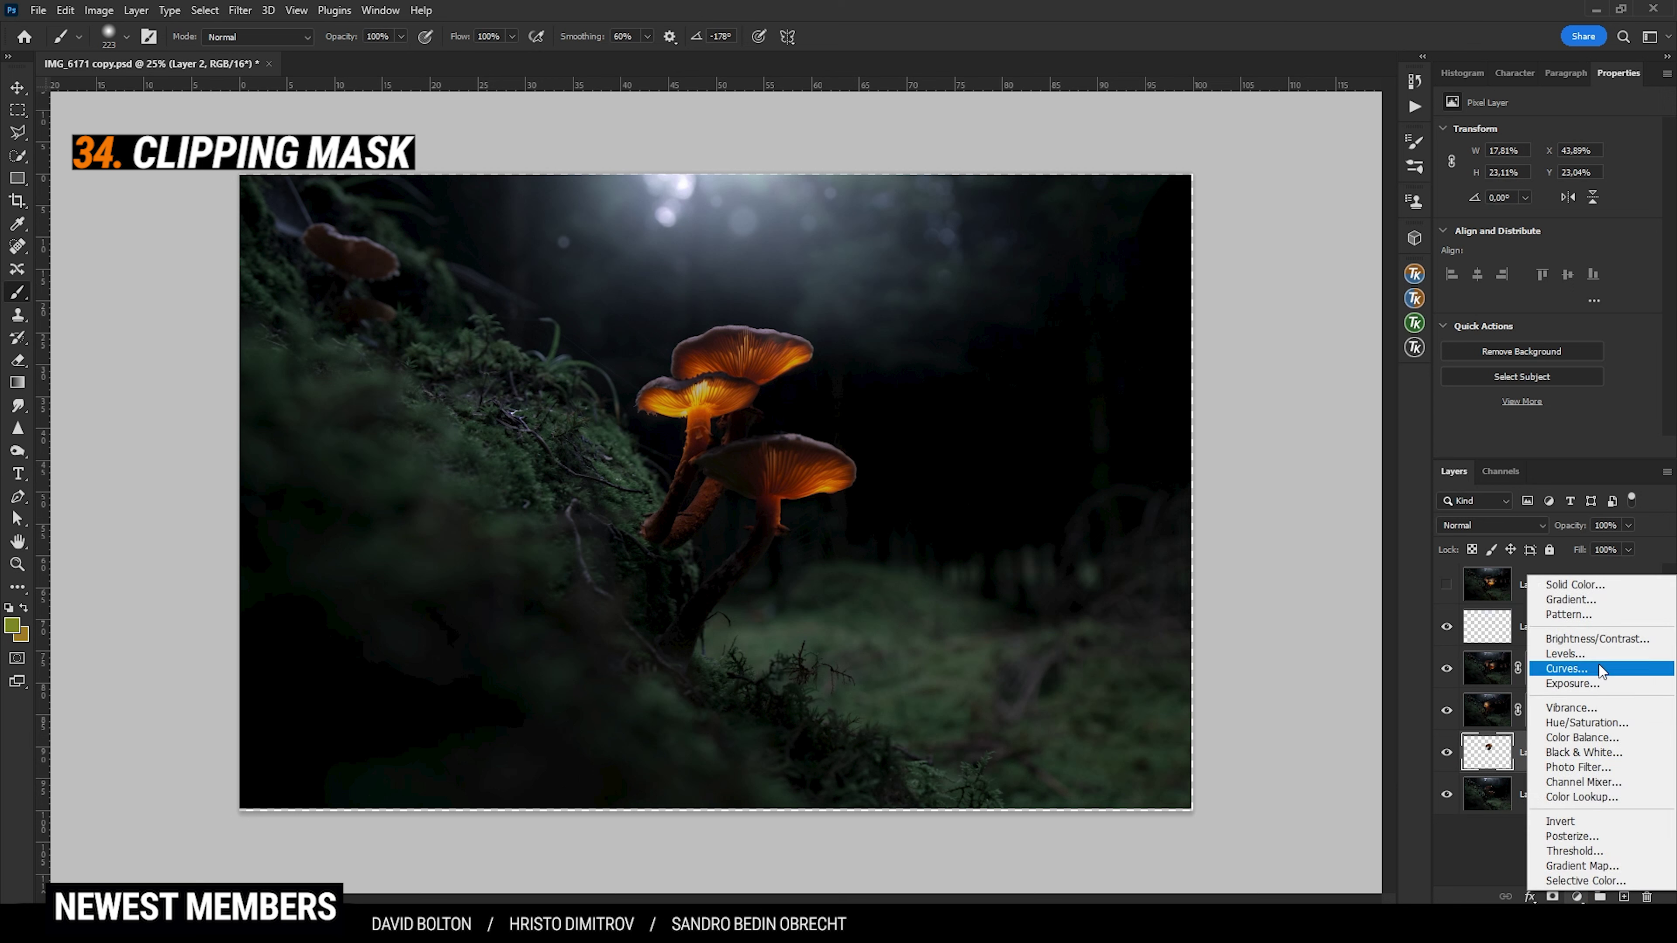
click(1615, 638)
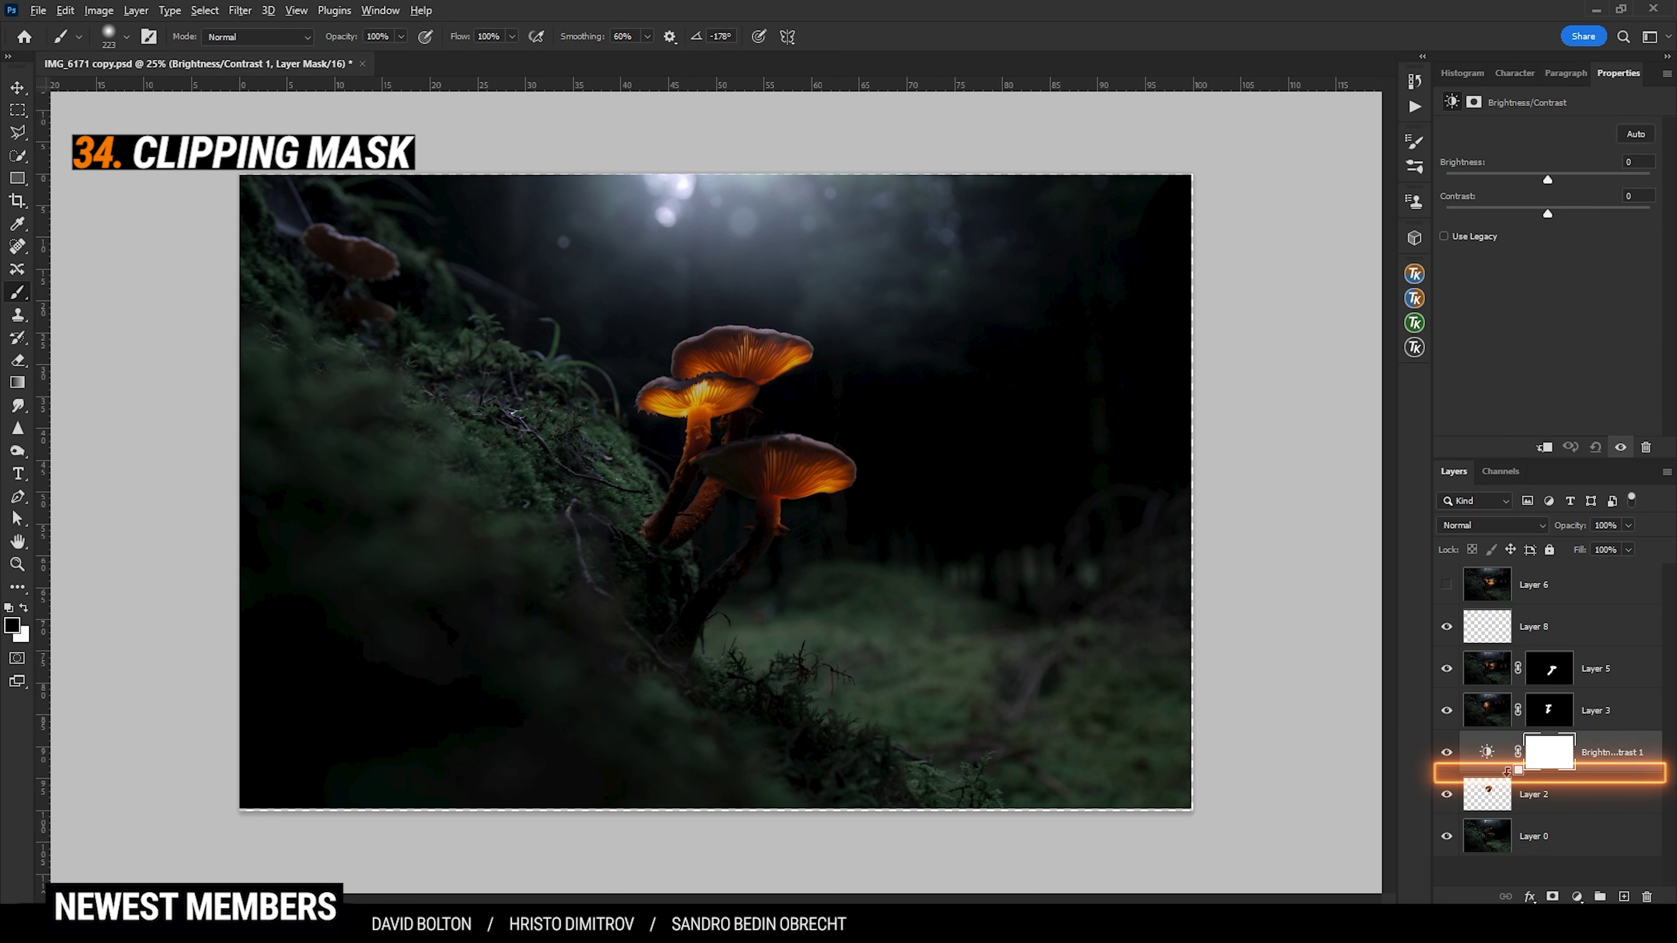
alt+click(1510, 769)
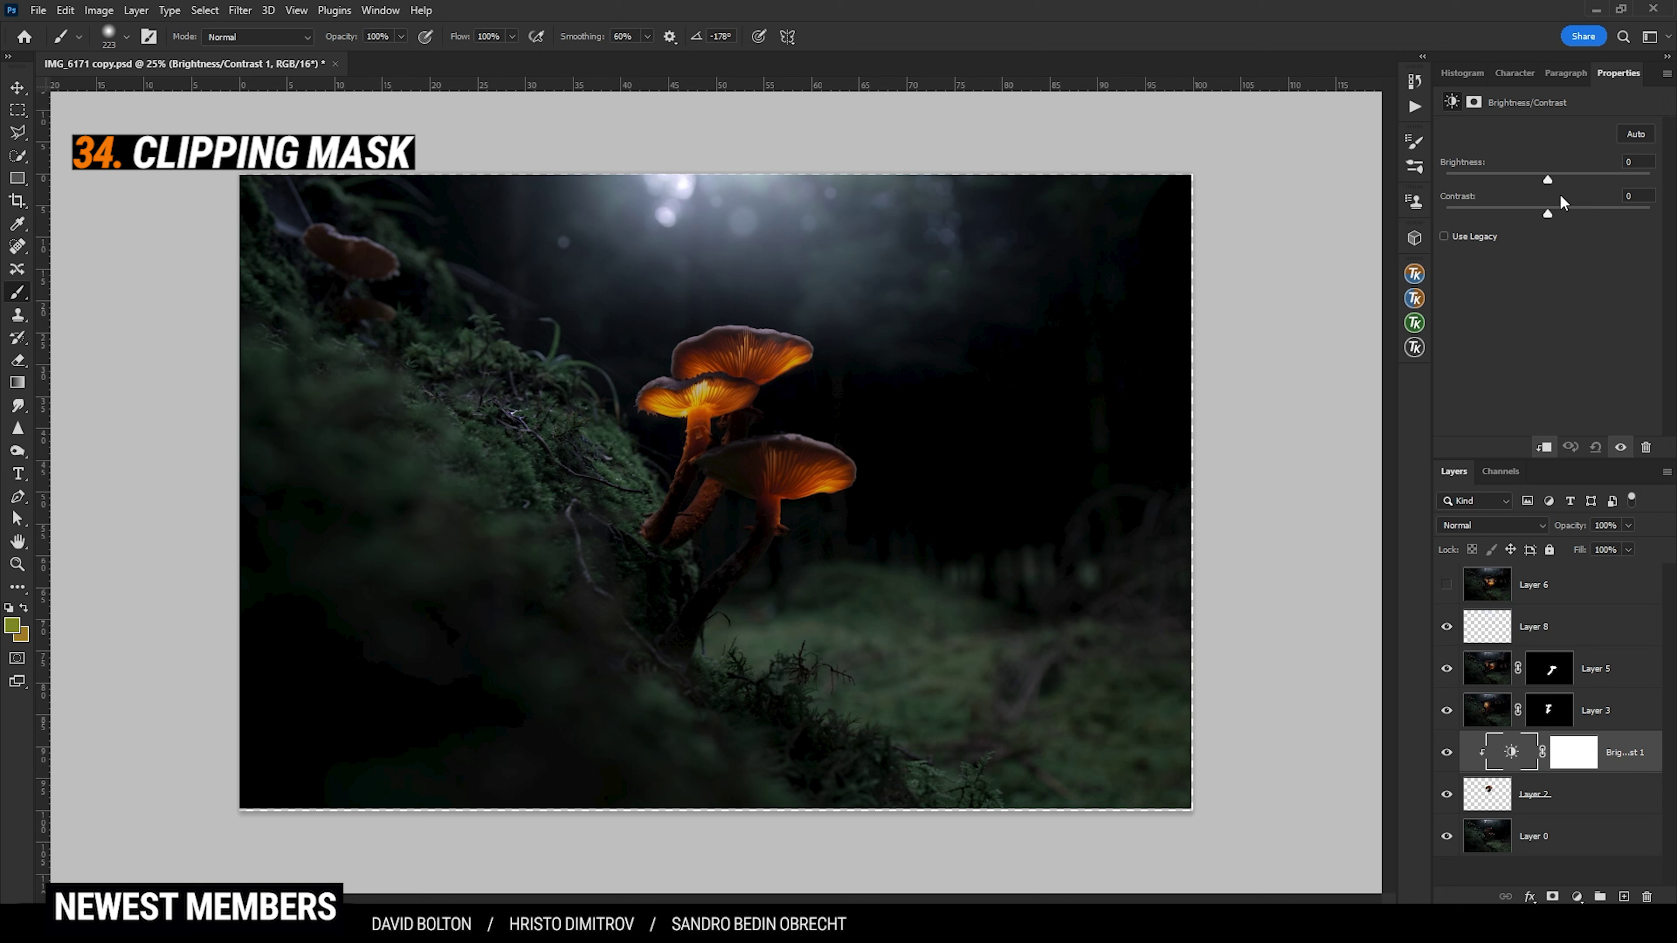
drag(1549, 179, 1570, 179)
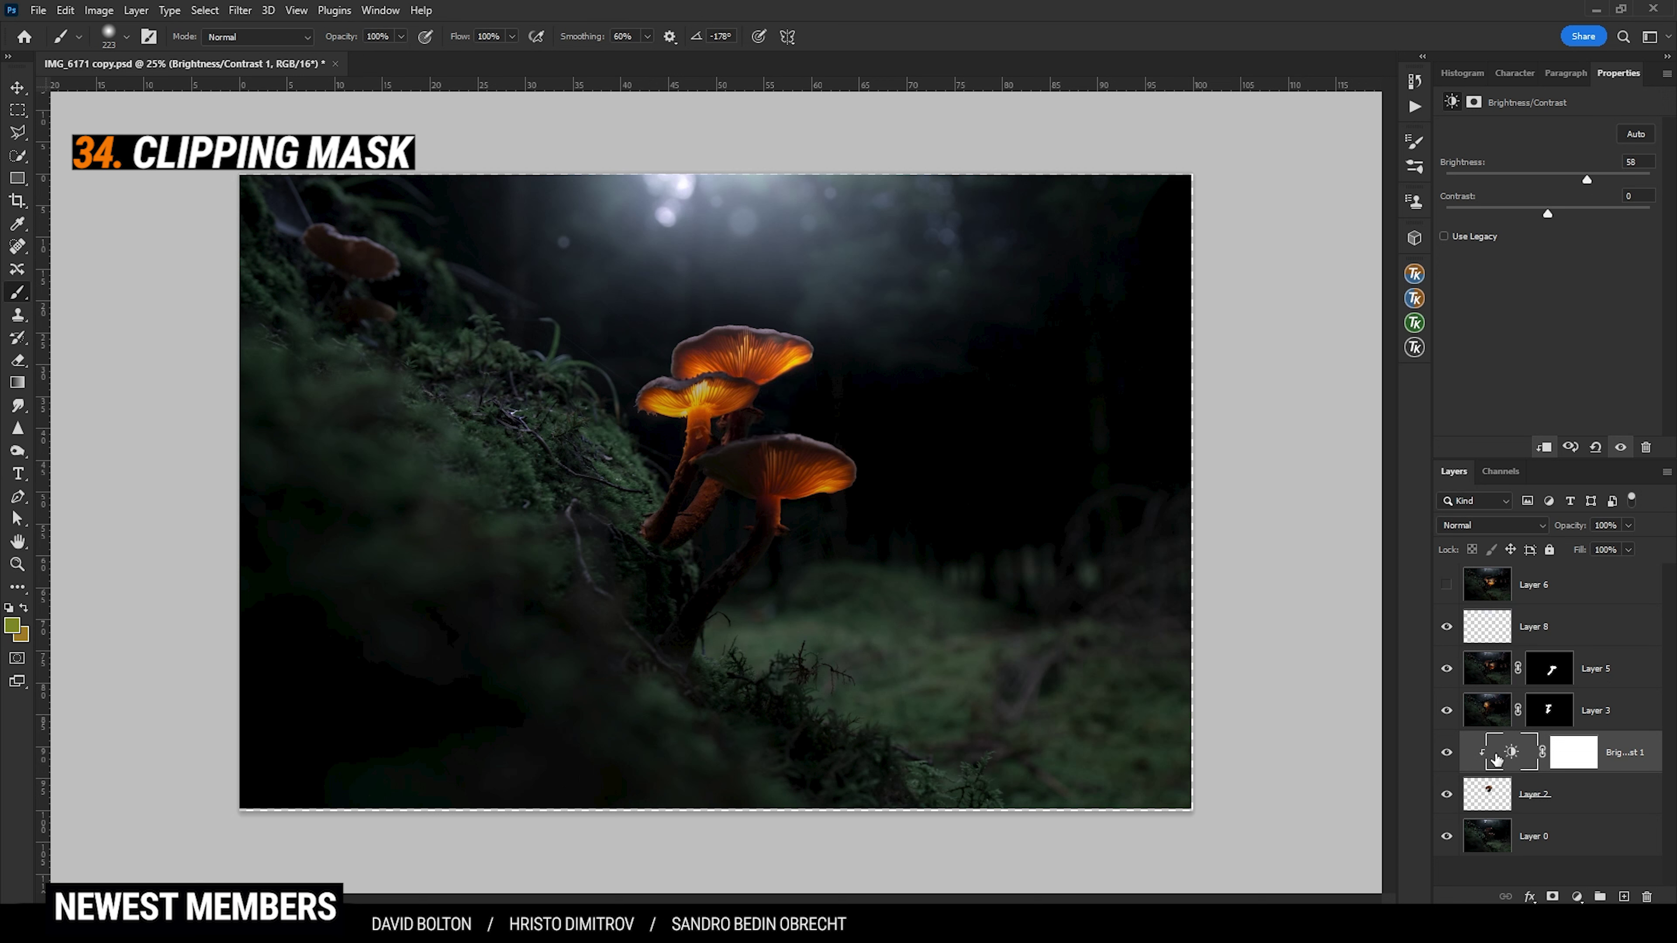
drag(1513, 783, 1518, 772)
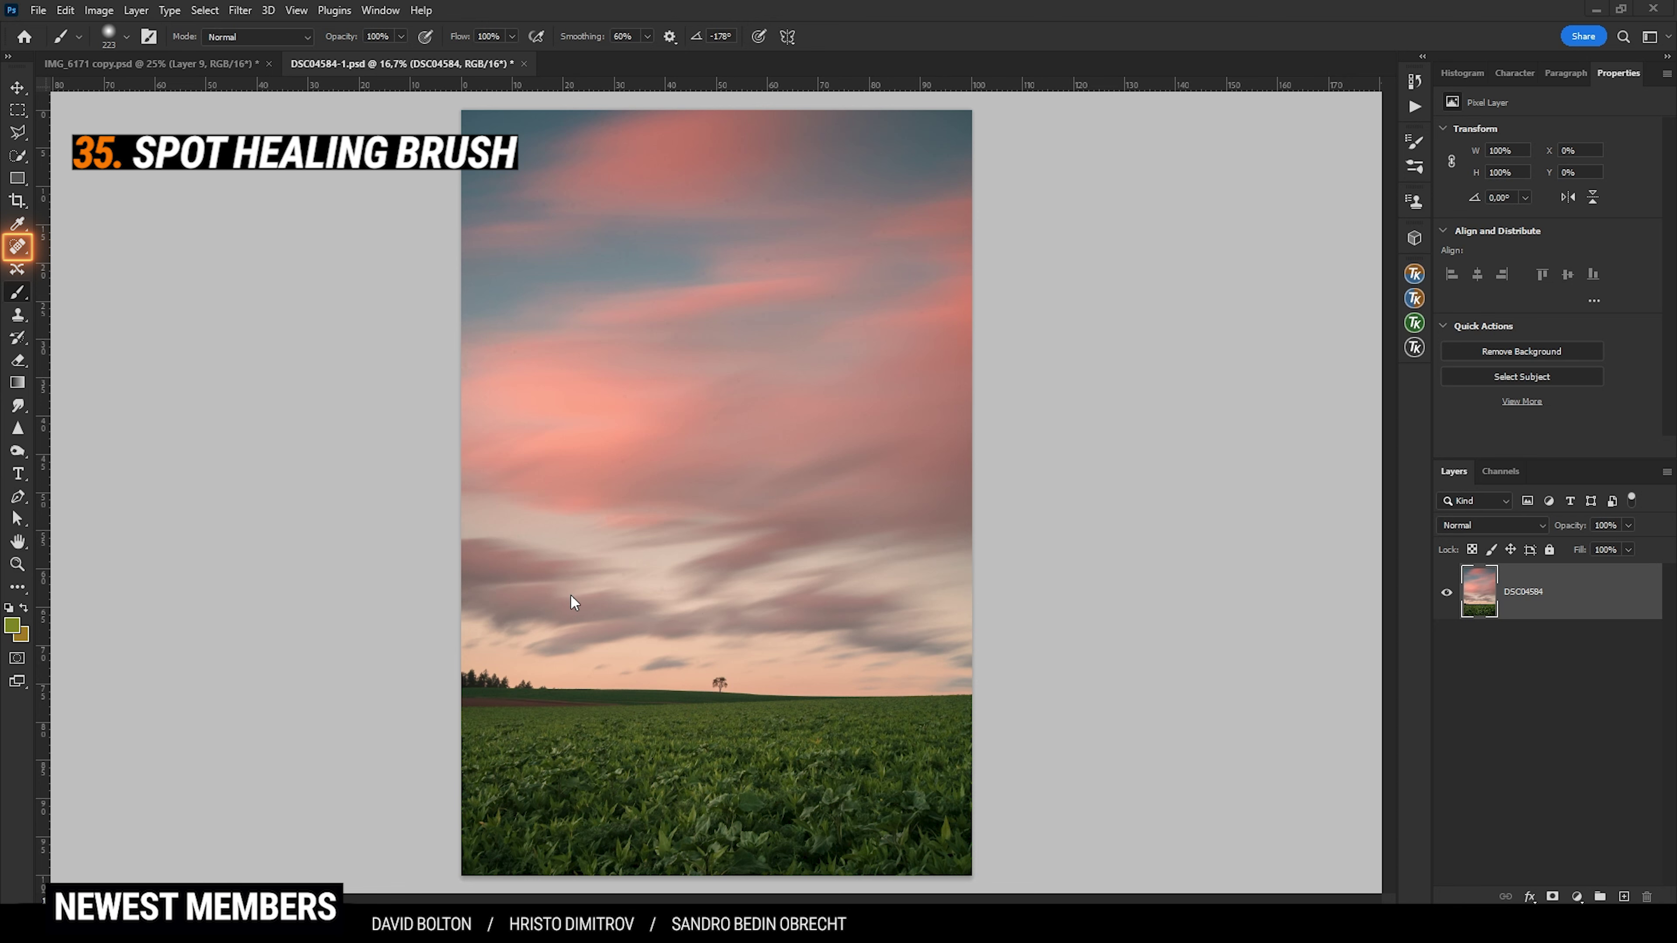
- Heal two dust spots in the sunset sky with a Spot Healing Brush of about 68
scroll(503, 396, up, 4)
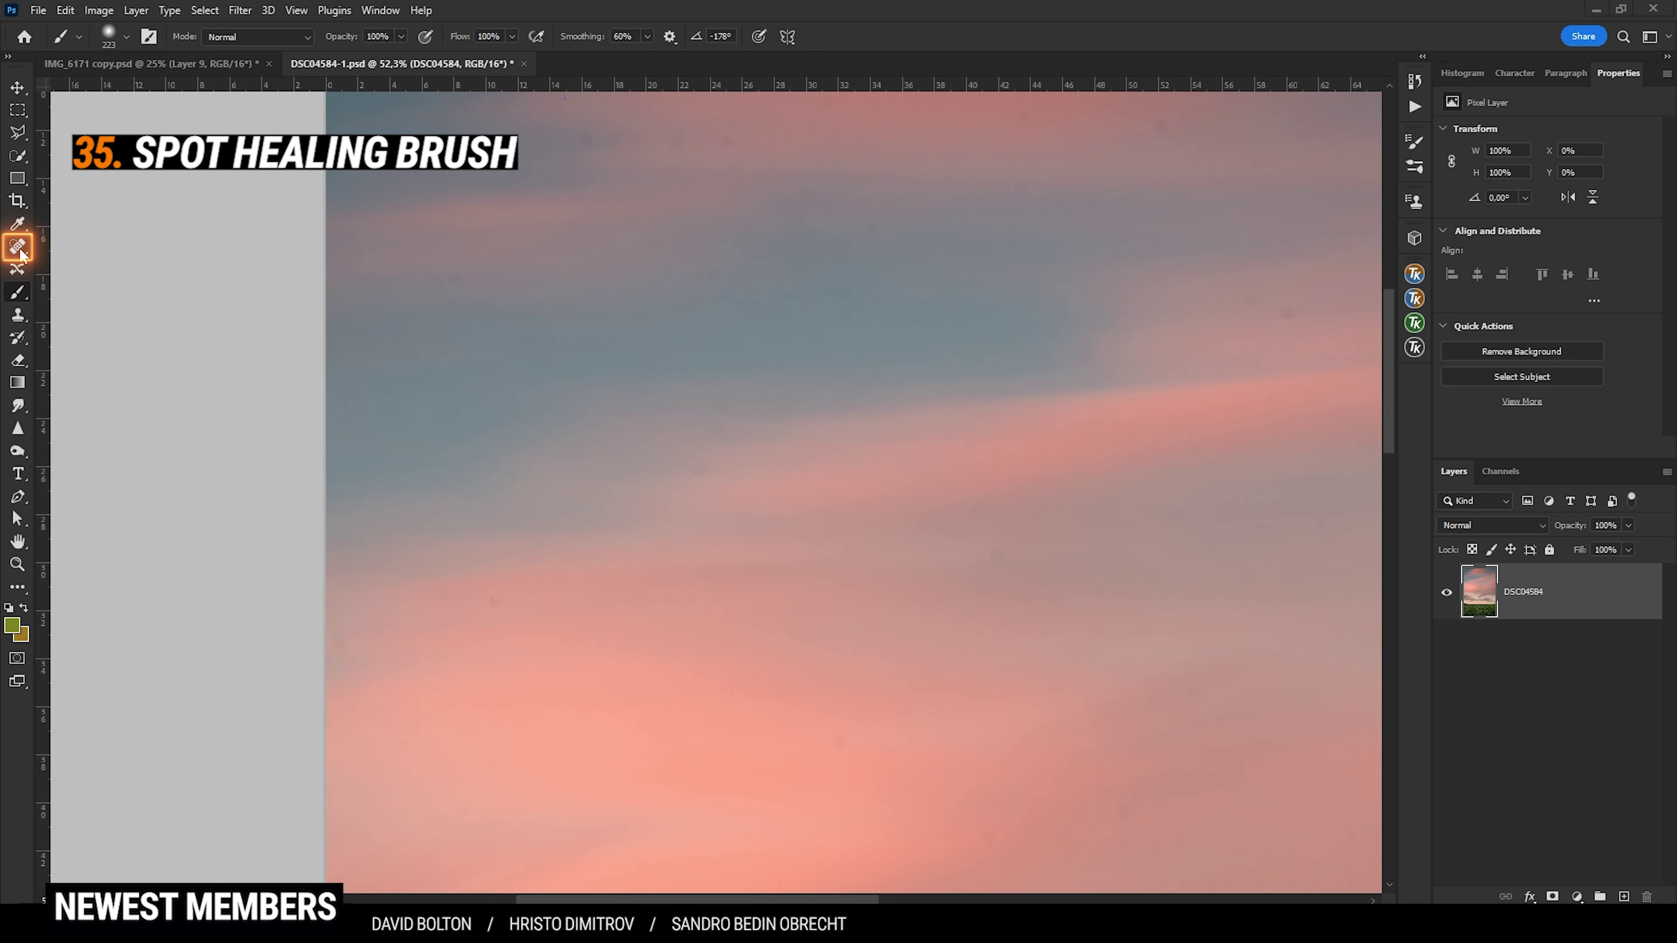
click(19, 249)
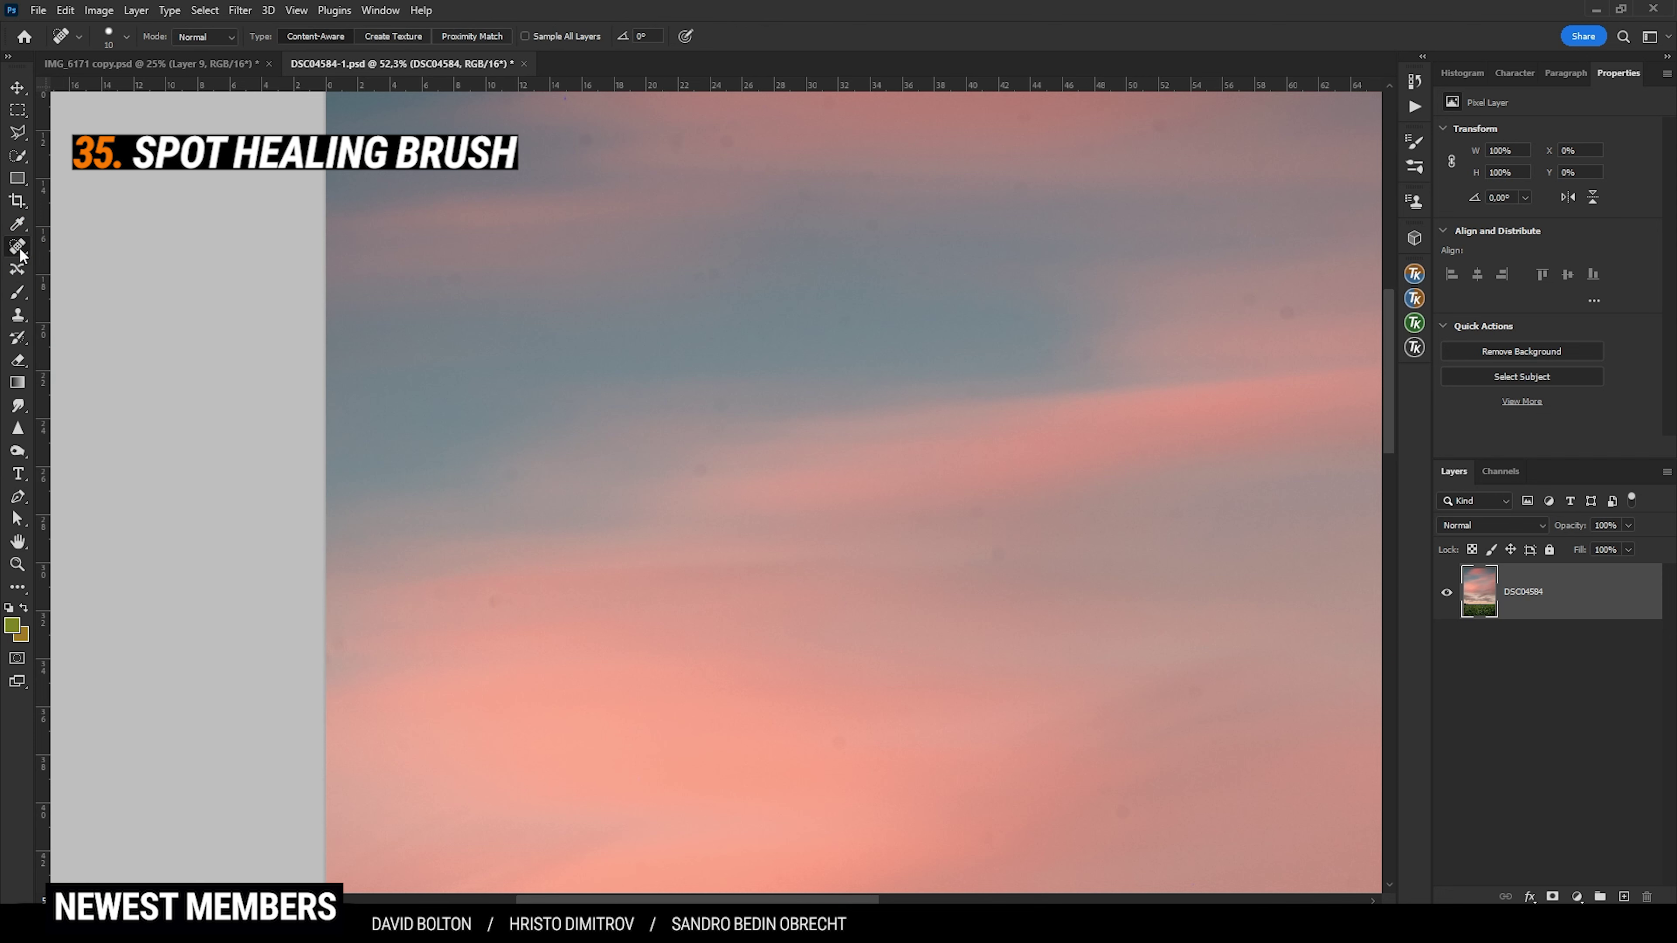
scroll(580, 381, up, 3)
drag(584, 330, 509, 298)
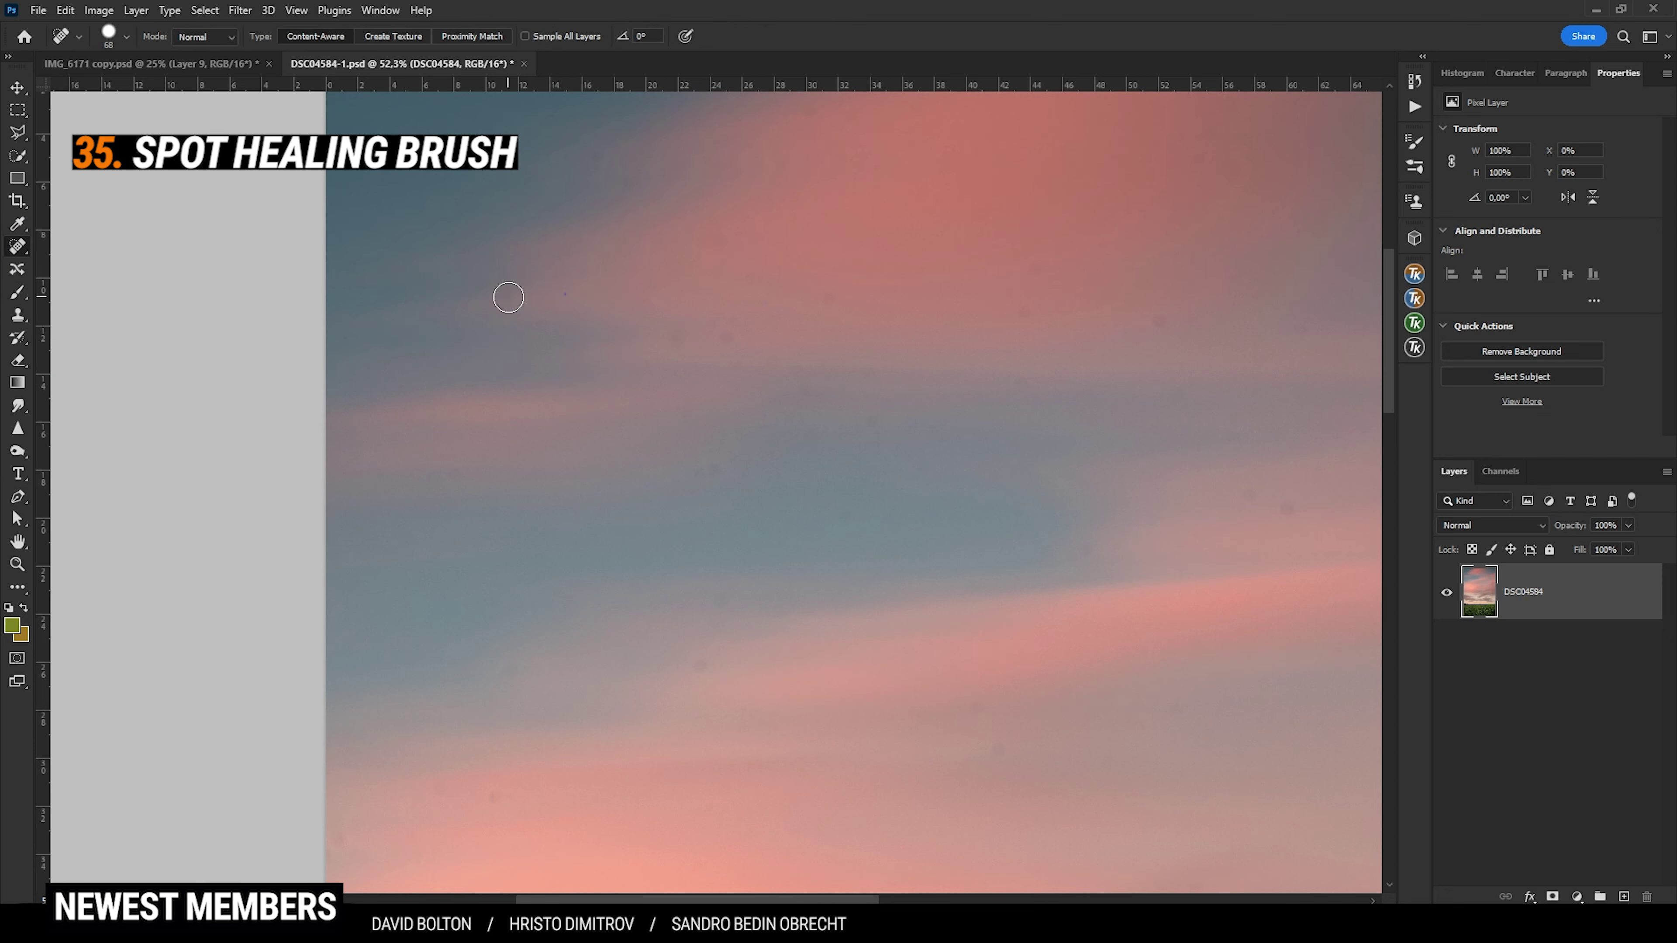
click(829, 298)
scroll(1049, 365, up, 1)
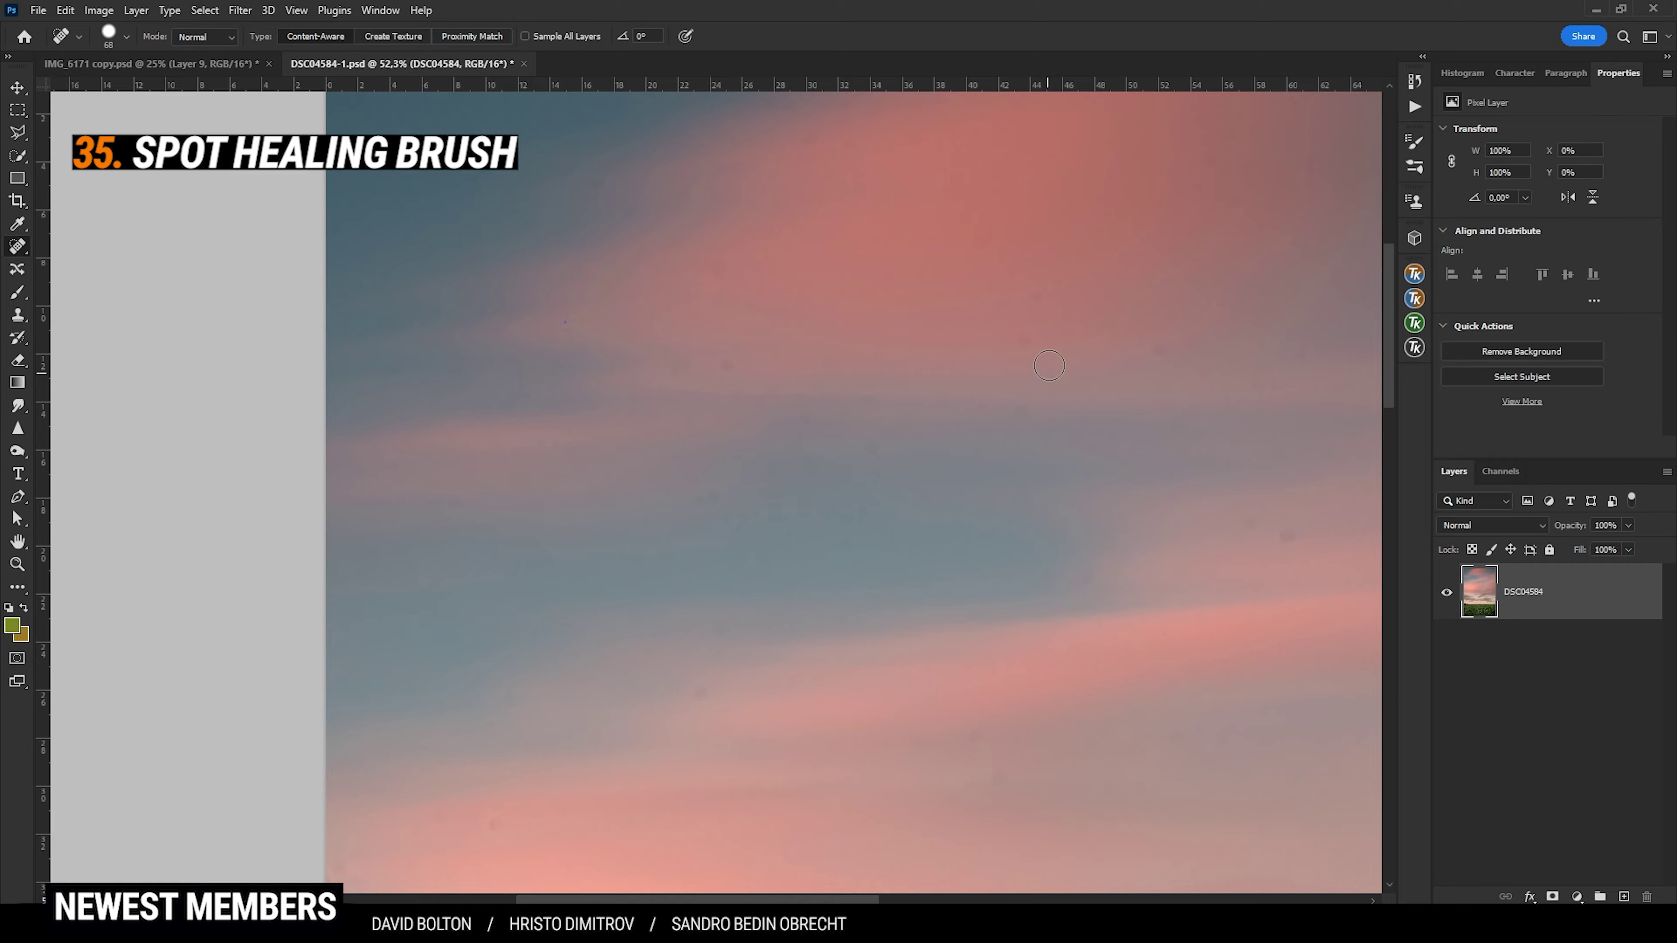
click(1021, 415)
- With a smaller brush, paint out the small tree clump on the treeline
drag(687, 200, 660, 200)
scroll(693, 644, up, 5)
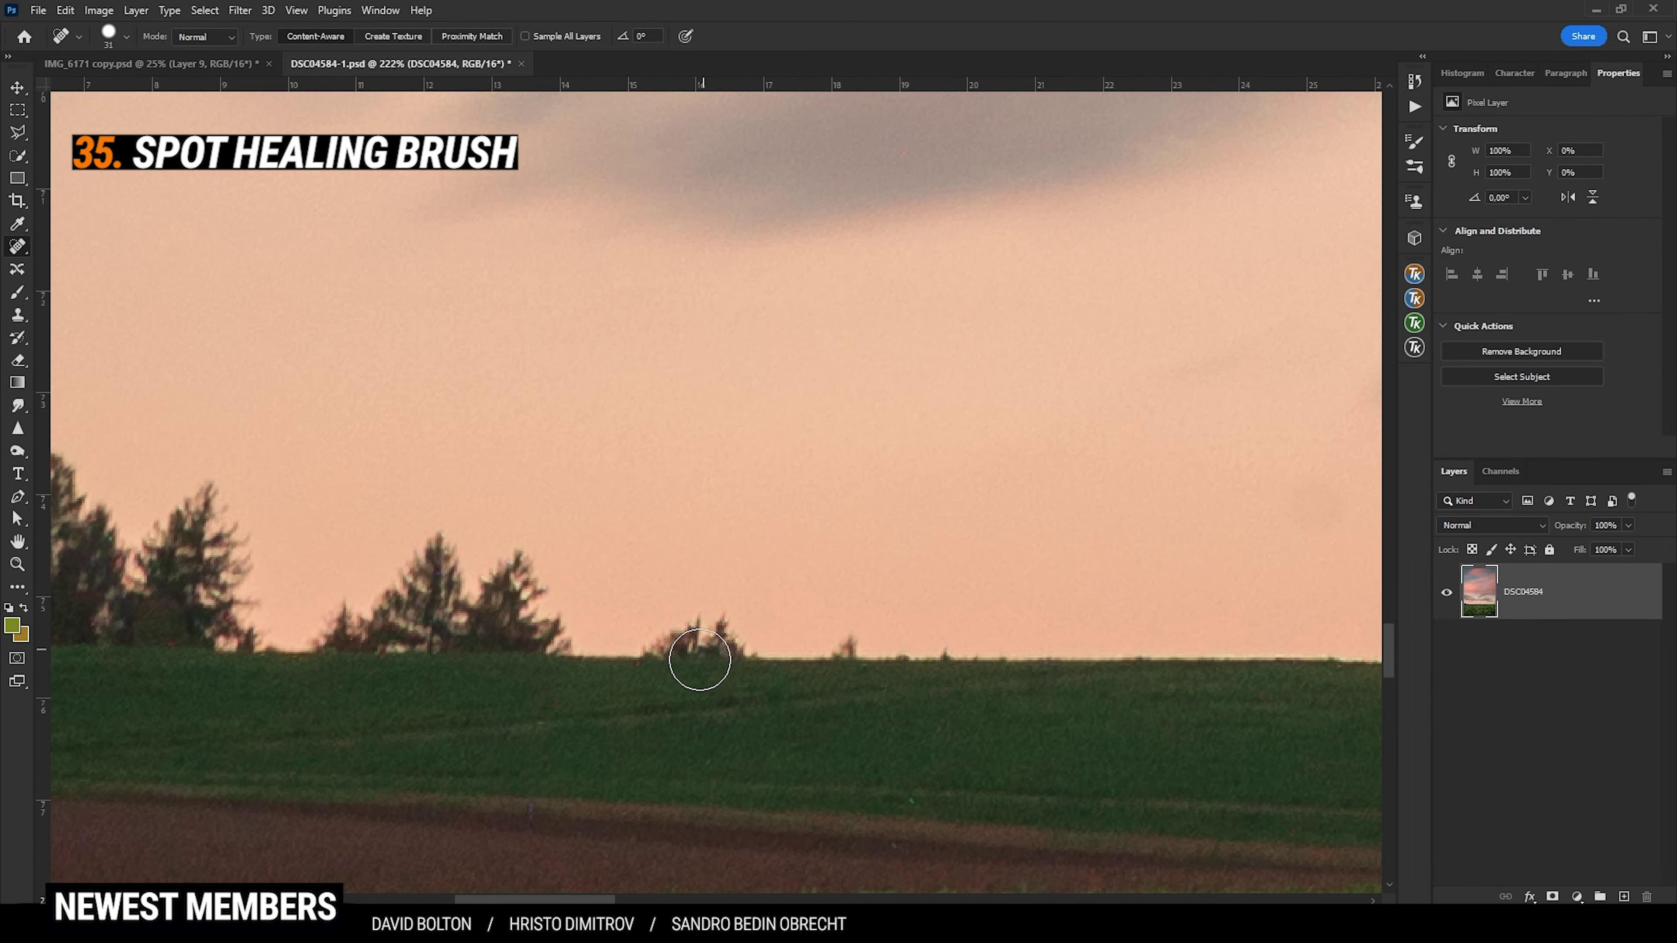
mouse_move(700, 659)
mouse_down()
mouse_move(679, 664)
mouse_move(716, 624)
mouse_move(756, 654)
mouse_up()
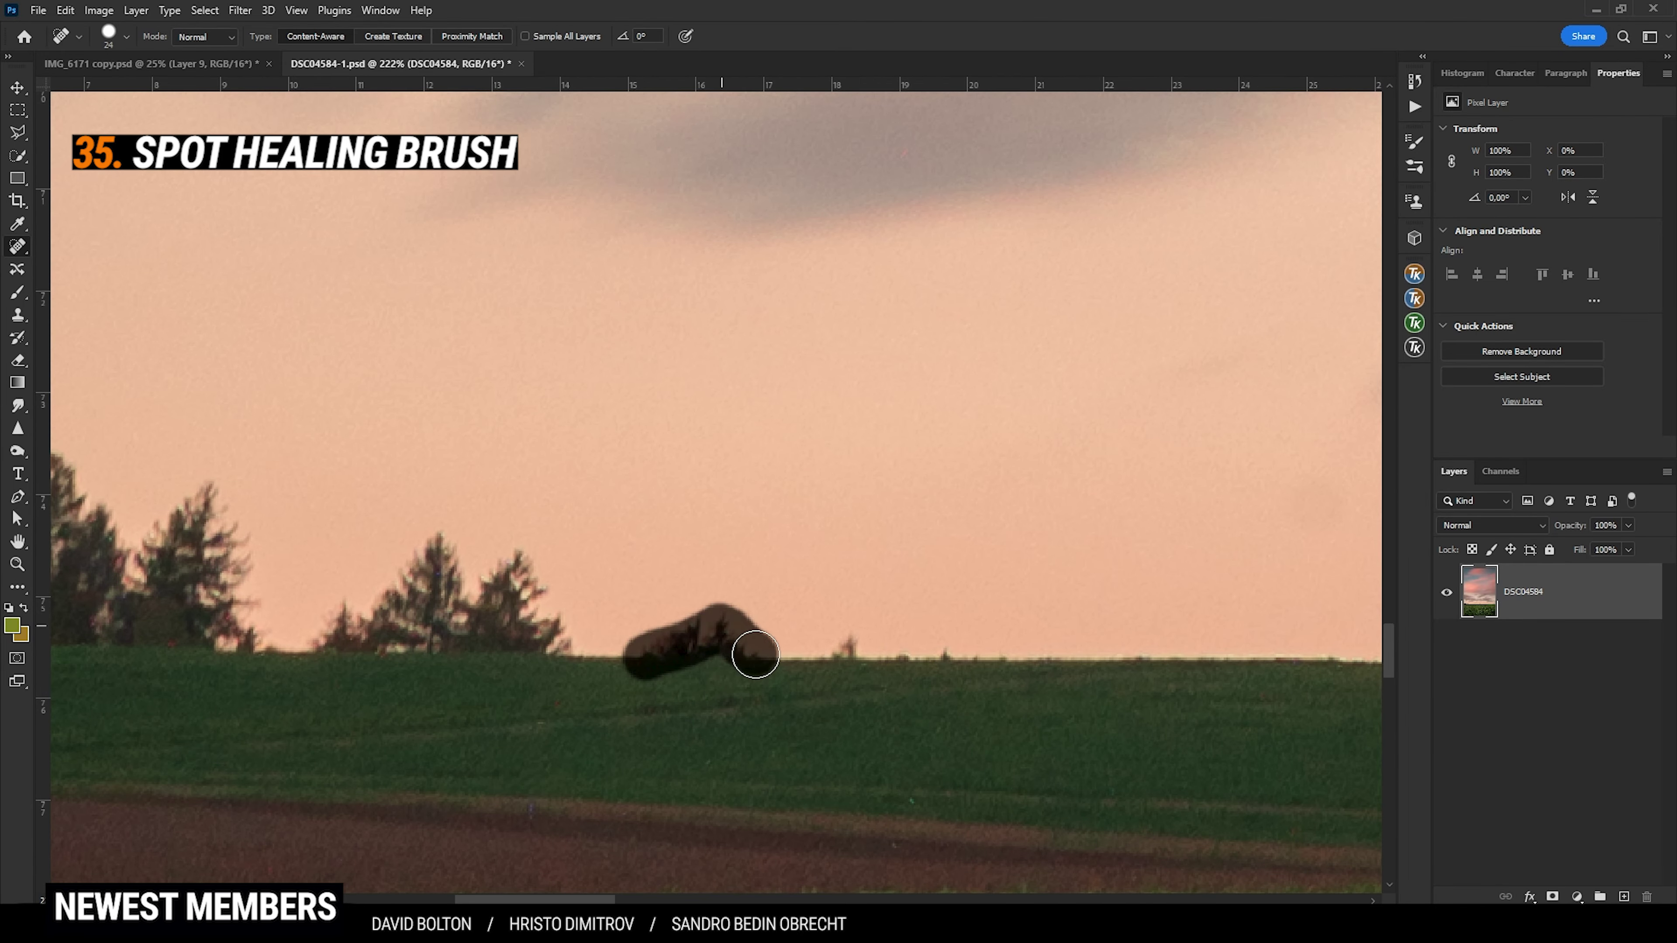
click(746, 656)
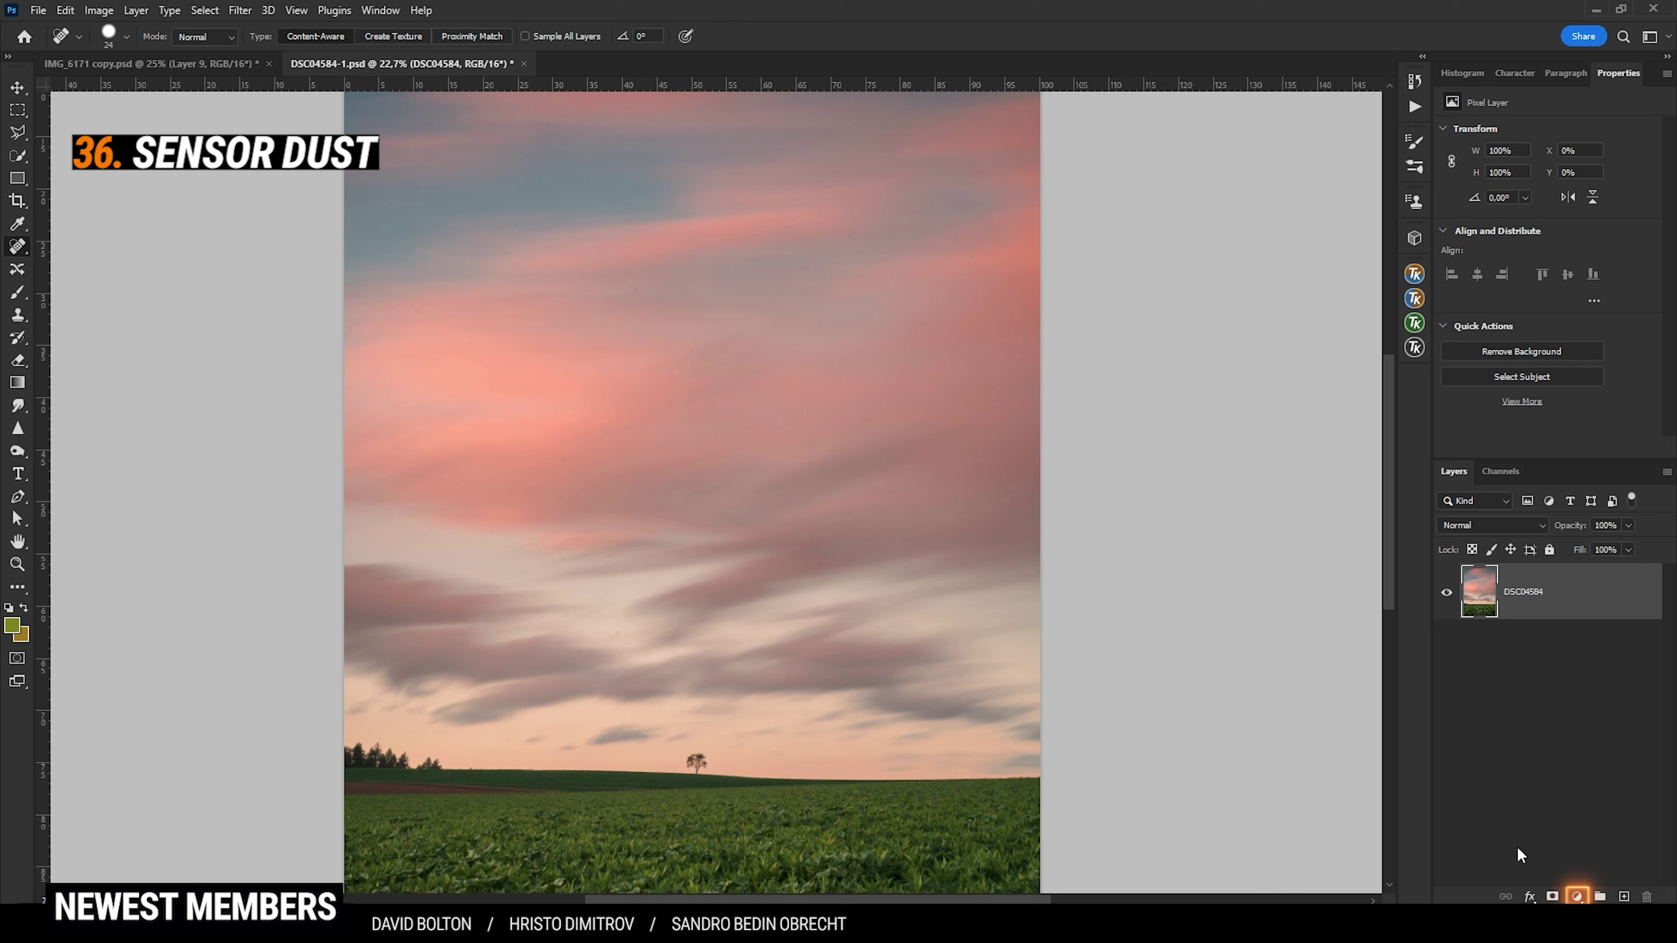
- Add a Curves adjustment layer with a steep curve that exaggerates hidden dust spots
click(1576, 896)
click(1604, 675)
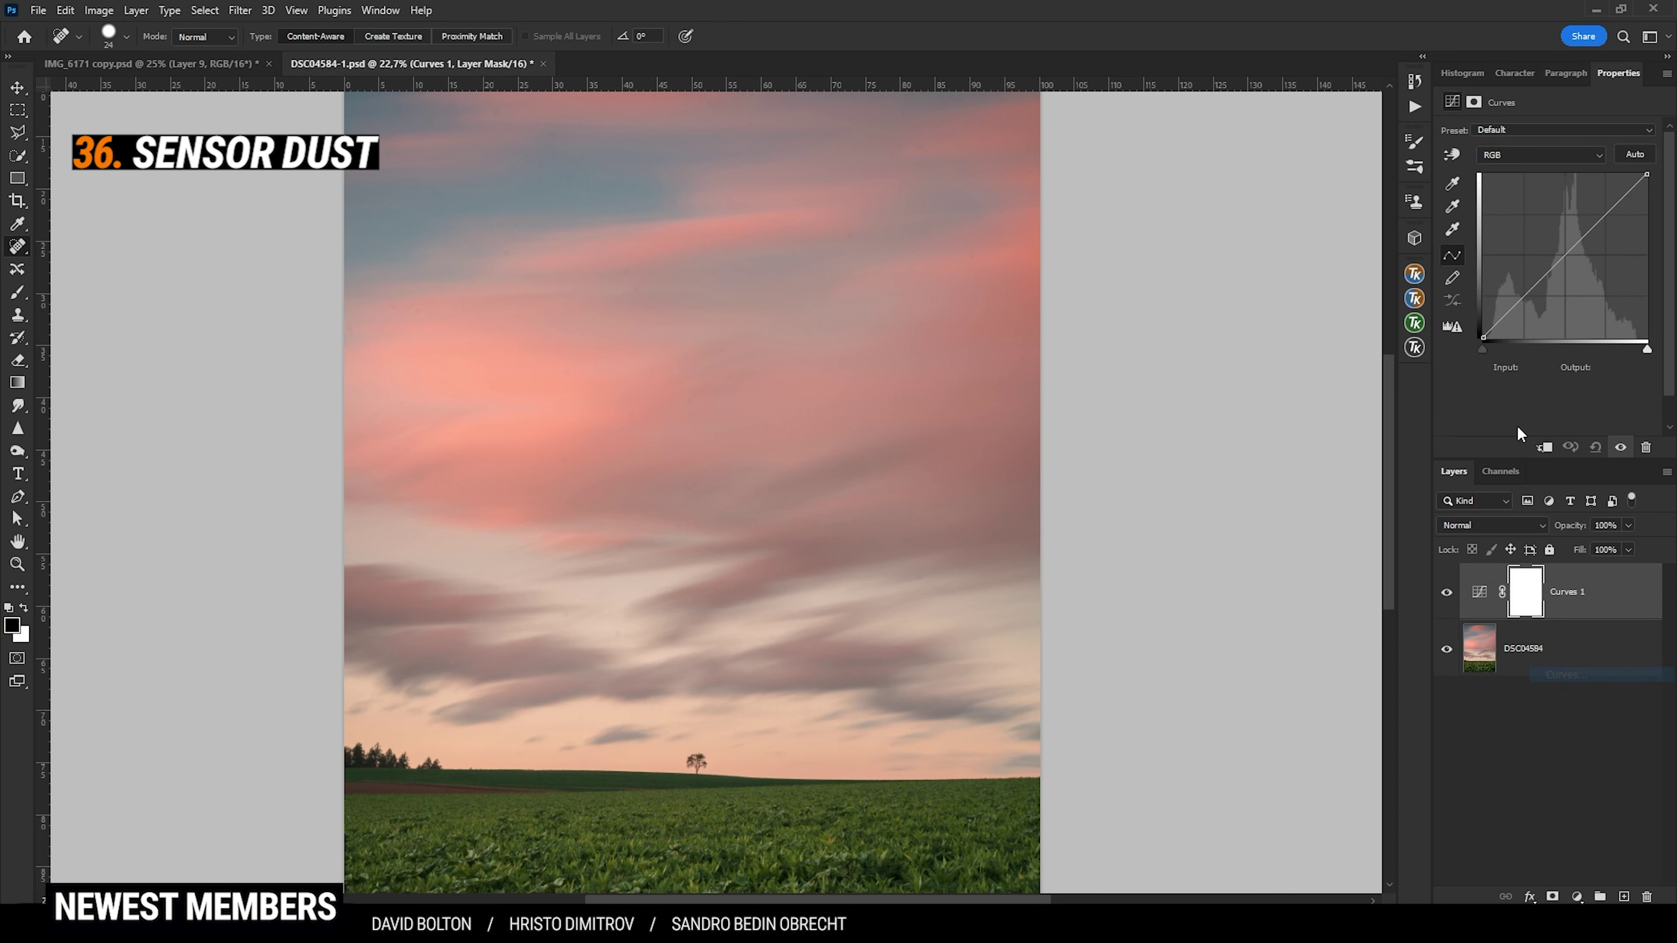
drag(1523, 292, 1602, 337)
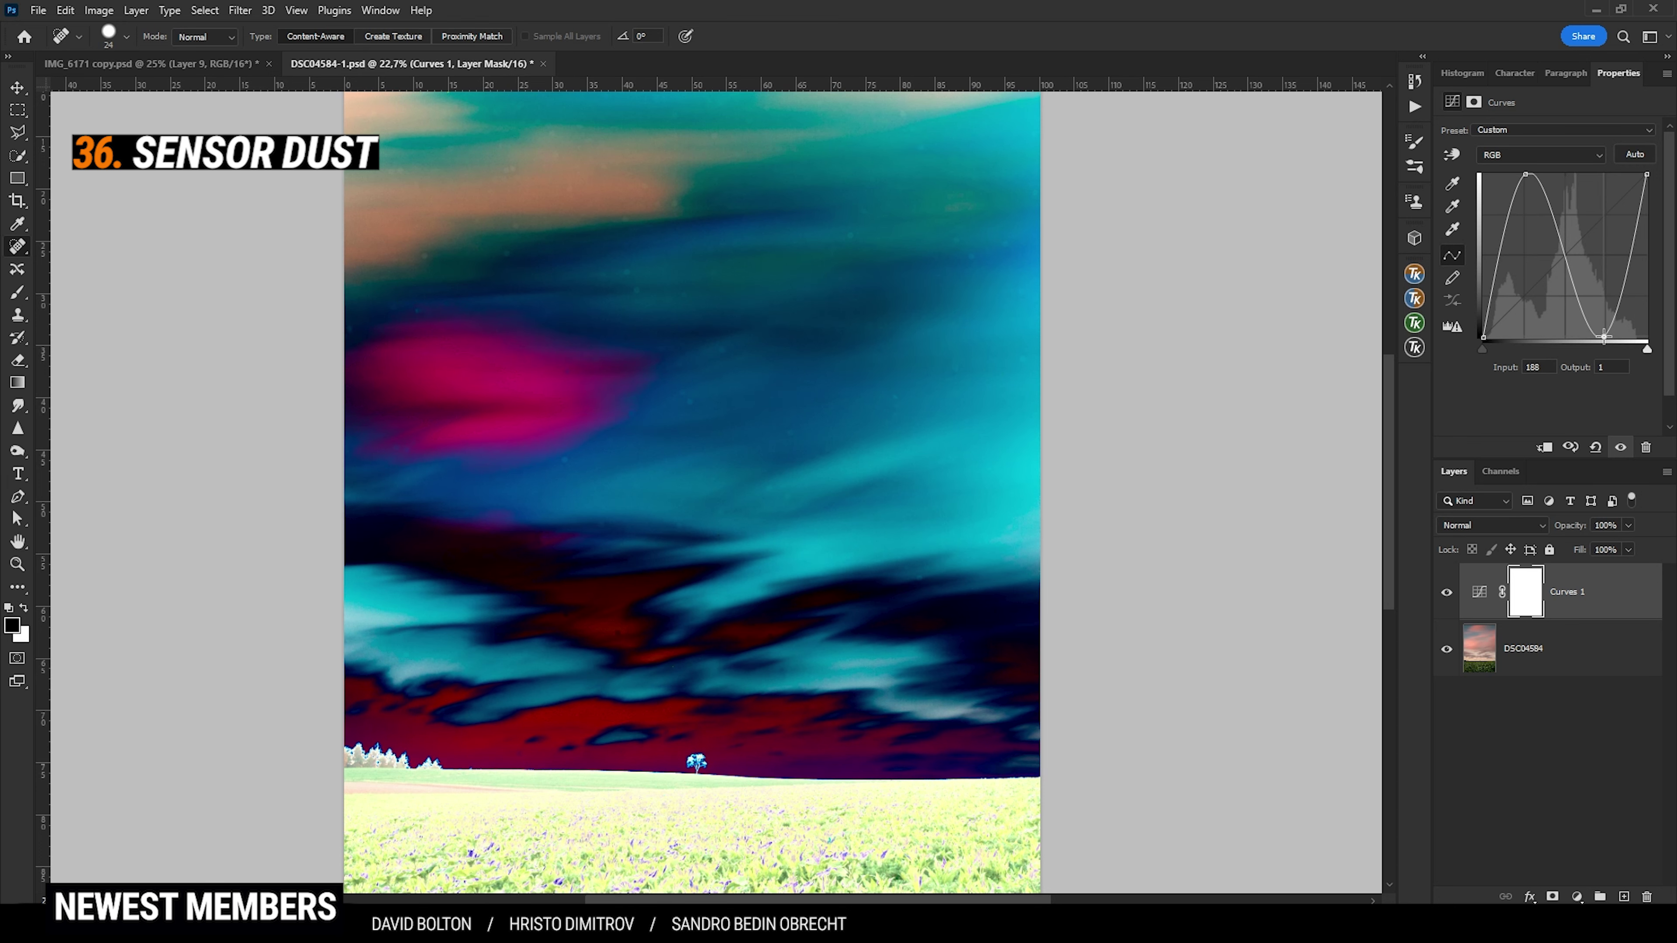
- On the DSC04584 photo layer, heal the six revealed dust spots with a brush of about 72
click(1491, 663)
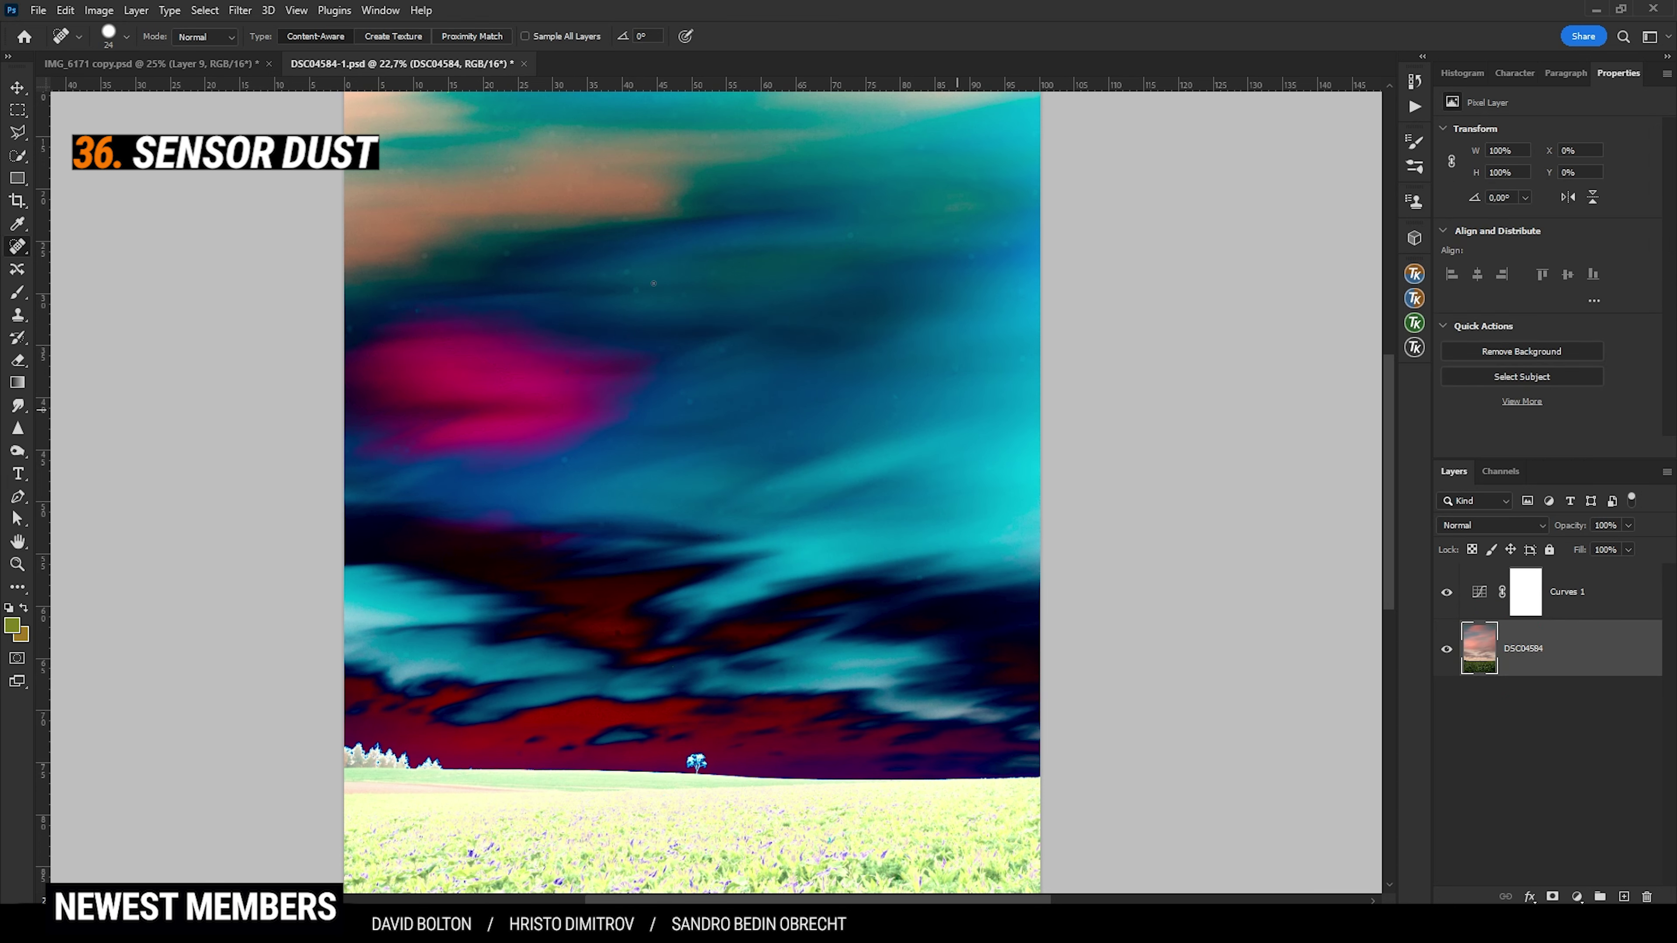
scroll(533, 206, up, 4)
scroll(806, 305, up, 2)
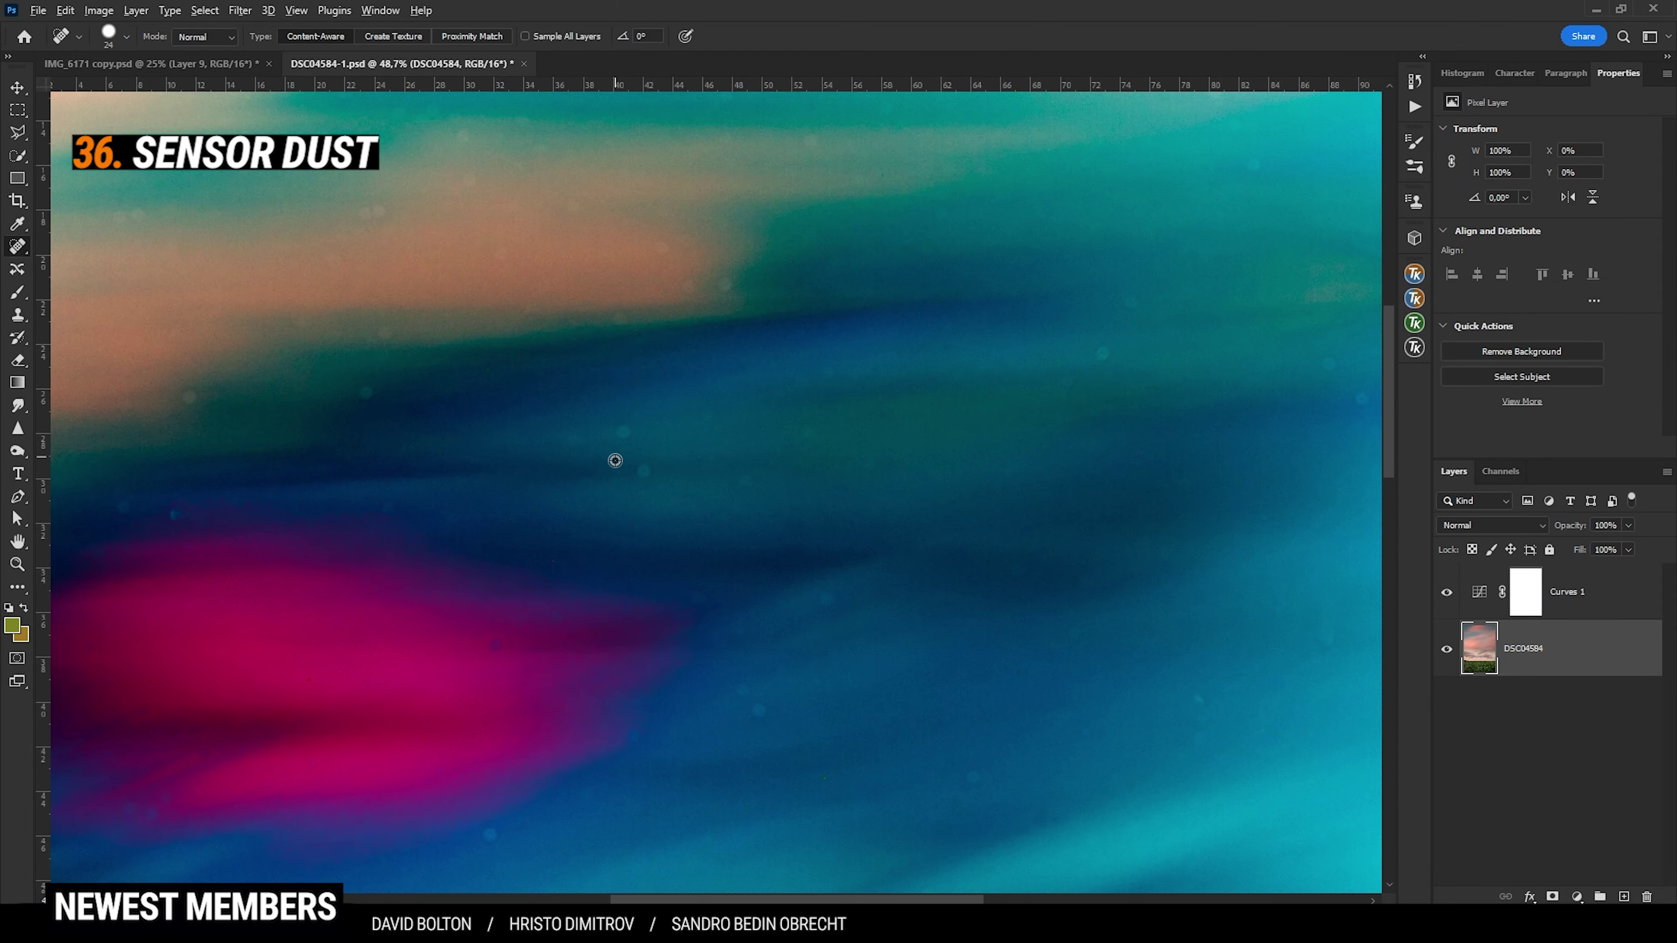
key(bracketright)
key(bracketright)
key(bracketright)
key(bracketright)
key(bracketright)
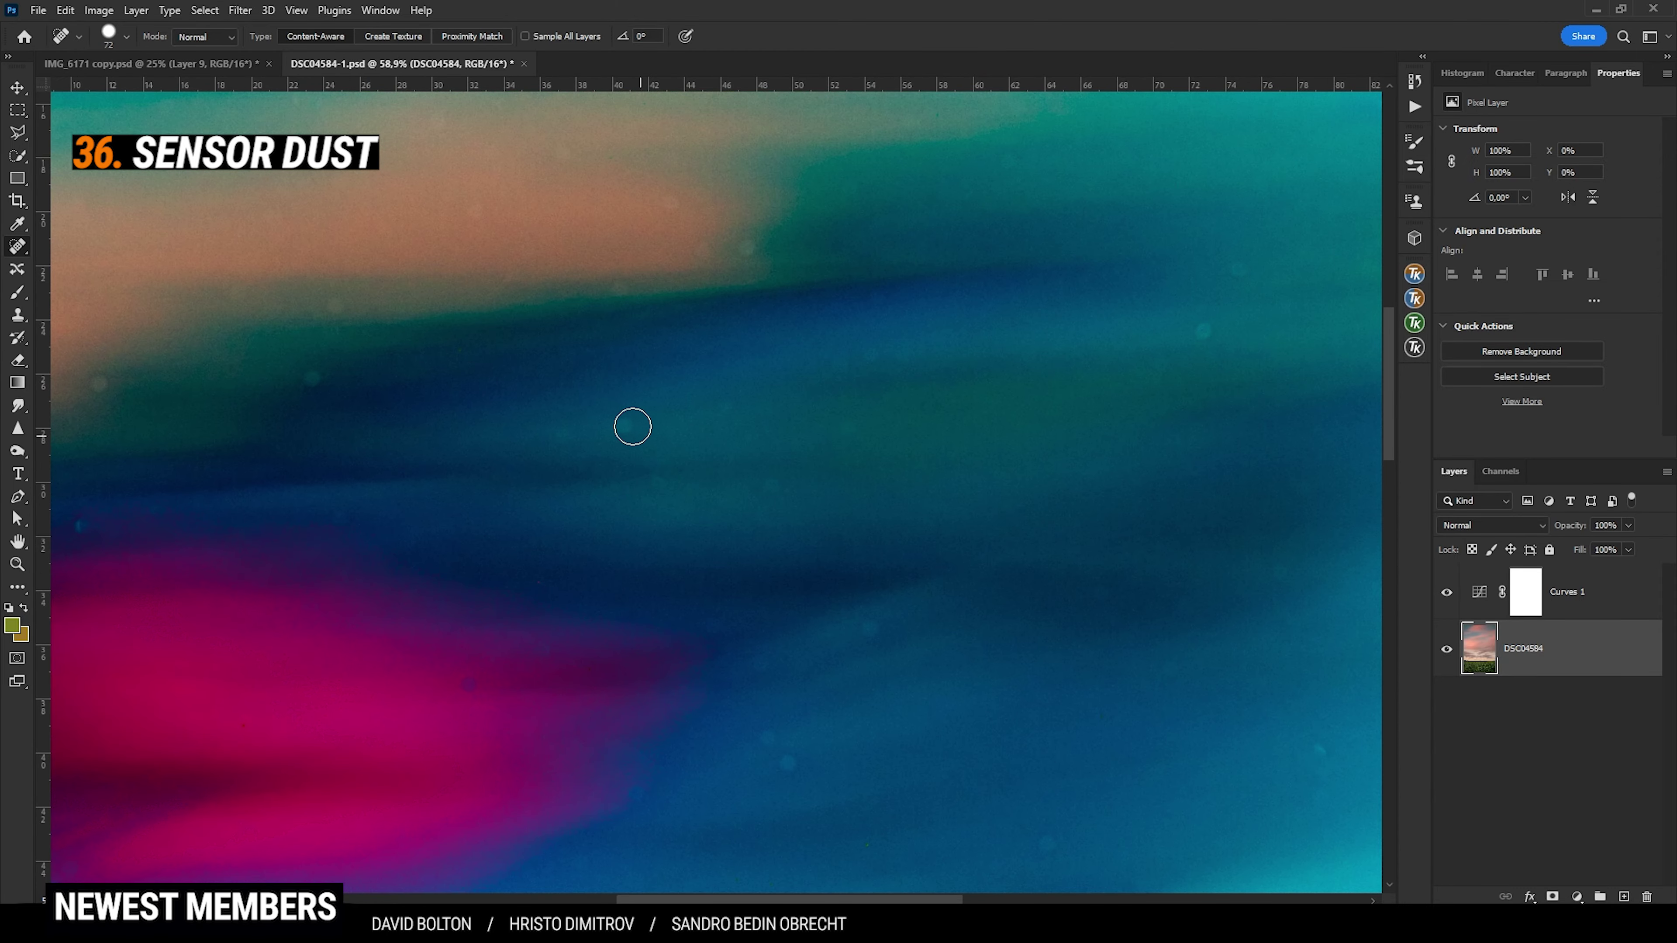
click(629, 421)
click(837, 429)
click(858, 623)
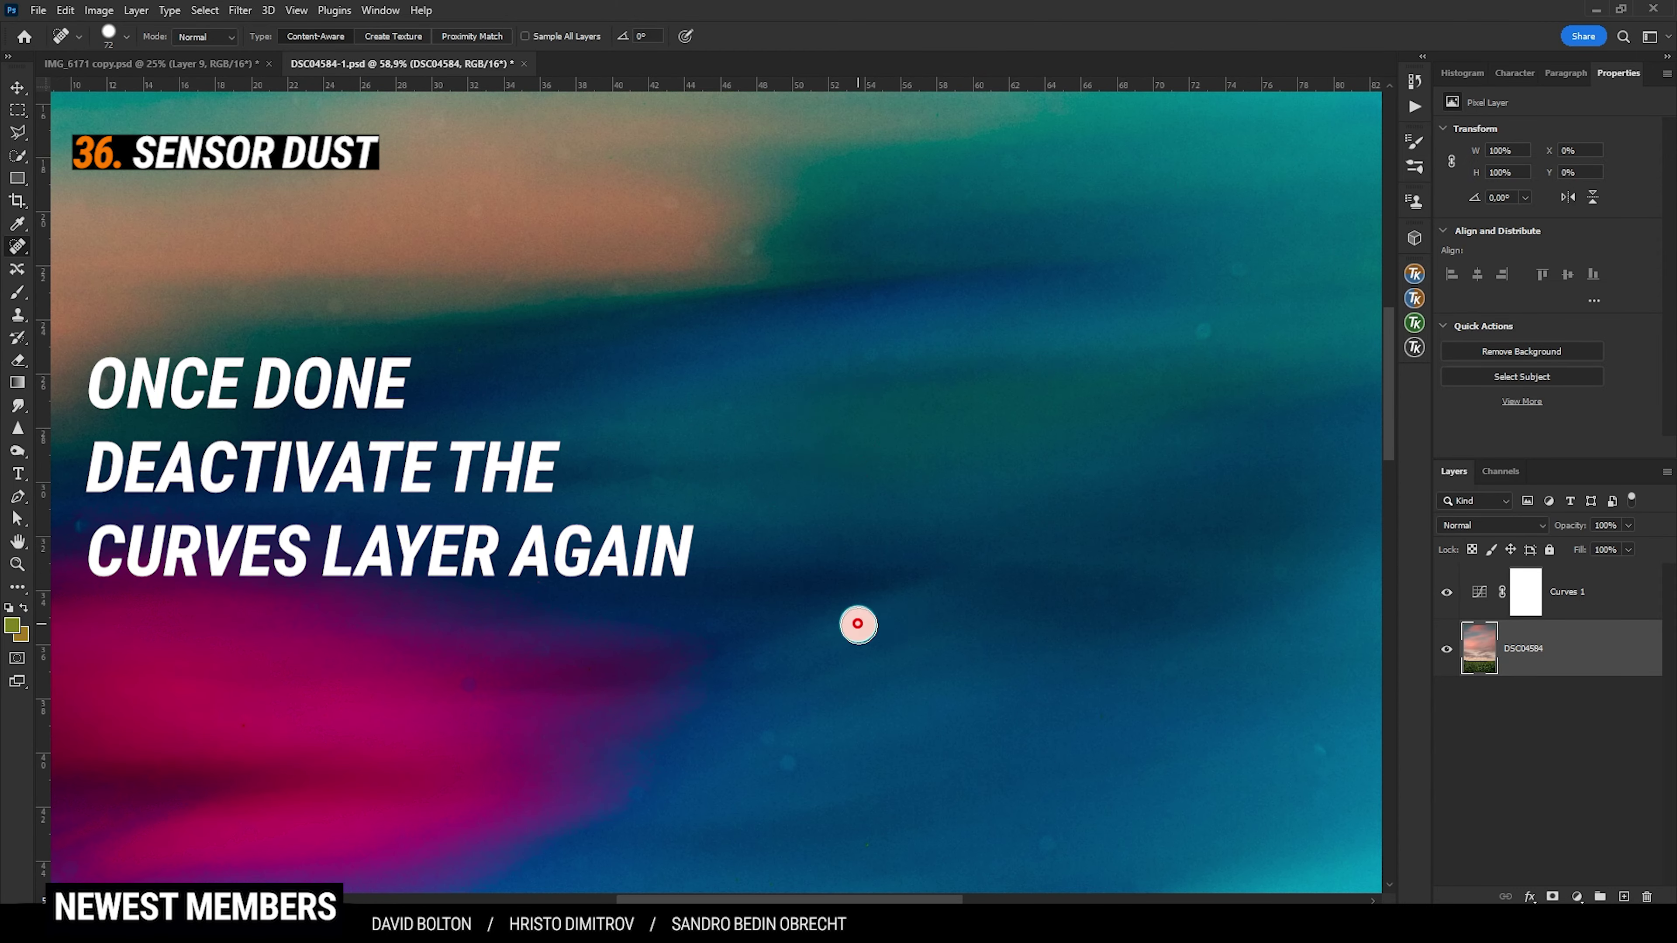
click(798, 775)
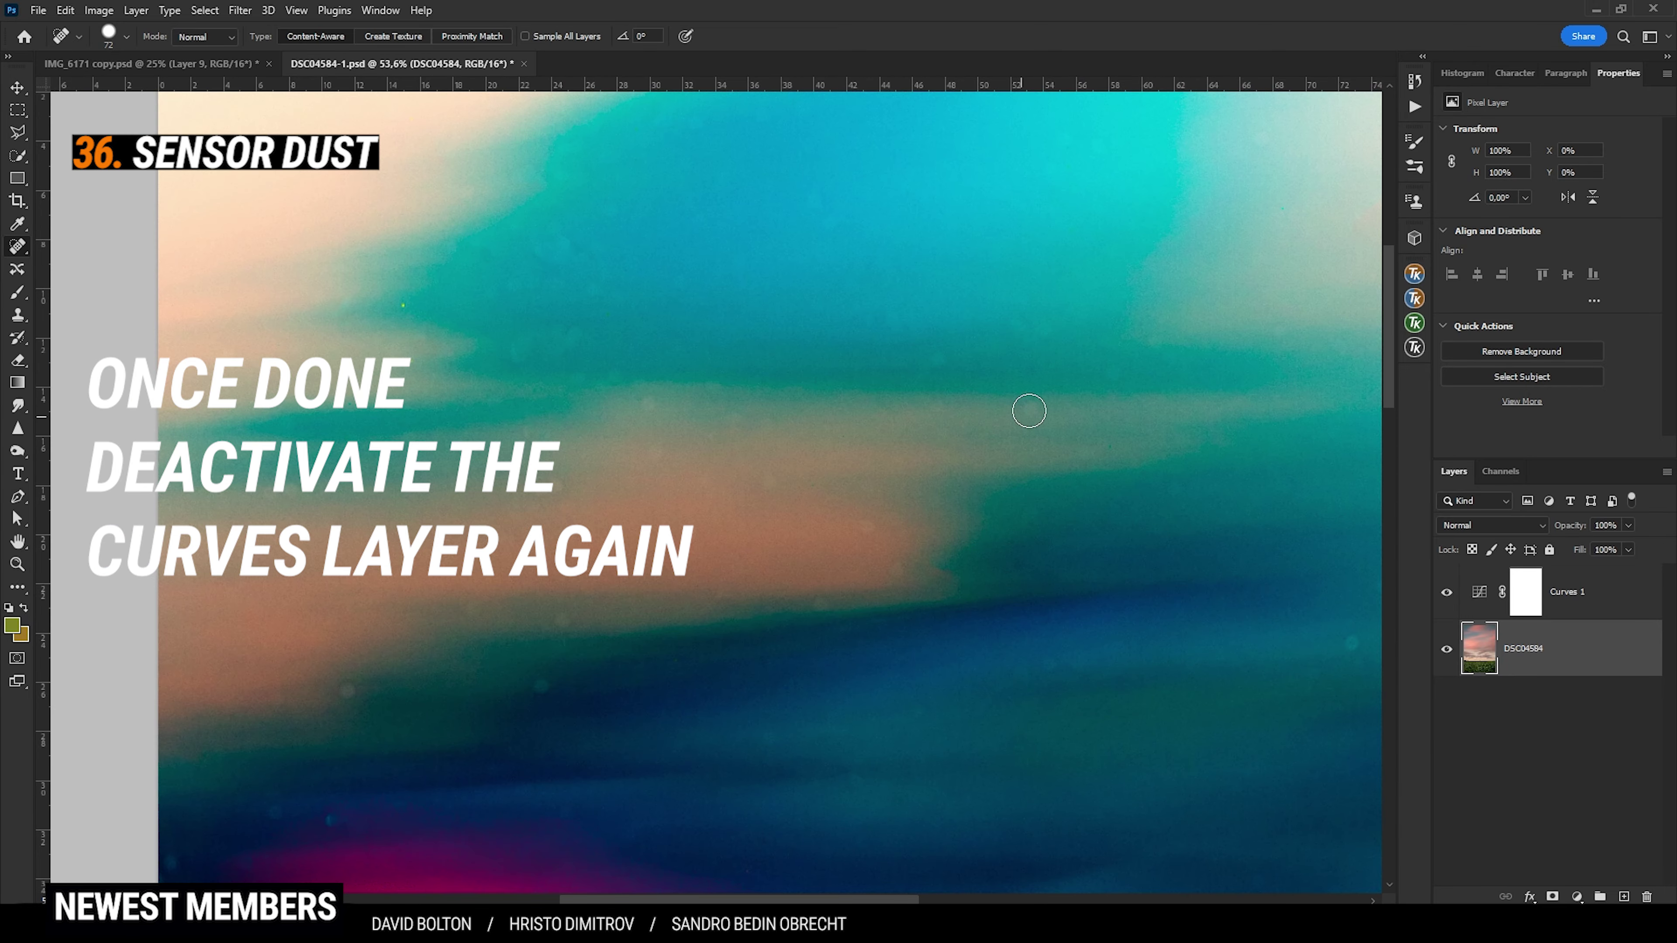
click(937, 357)
click(1023, 319)
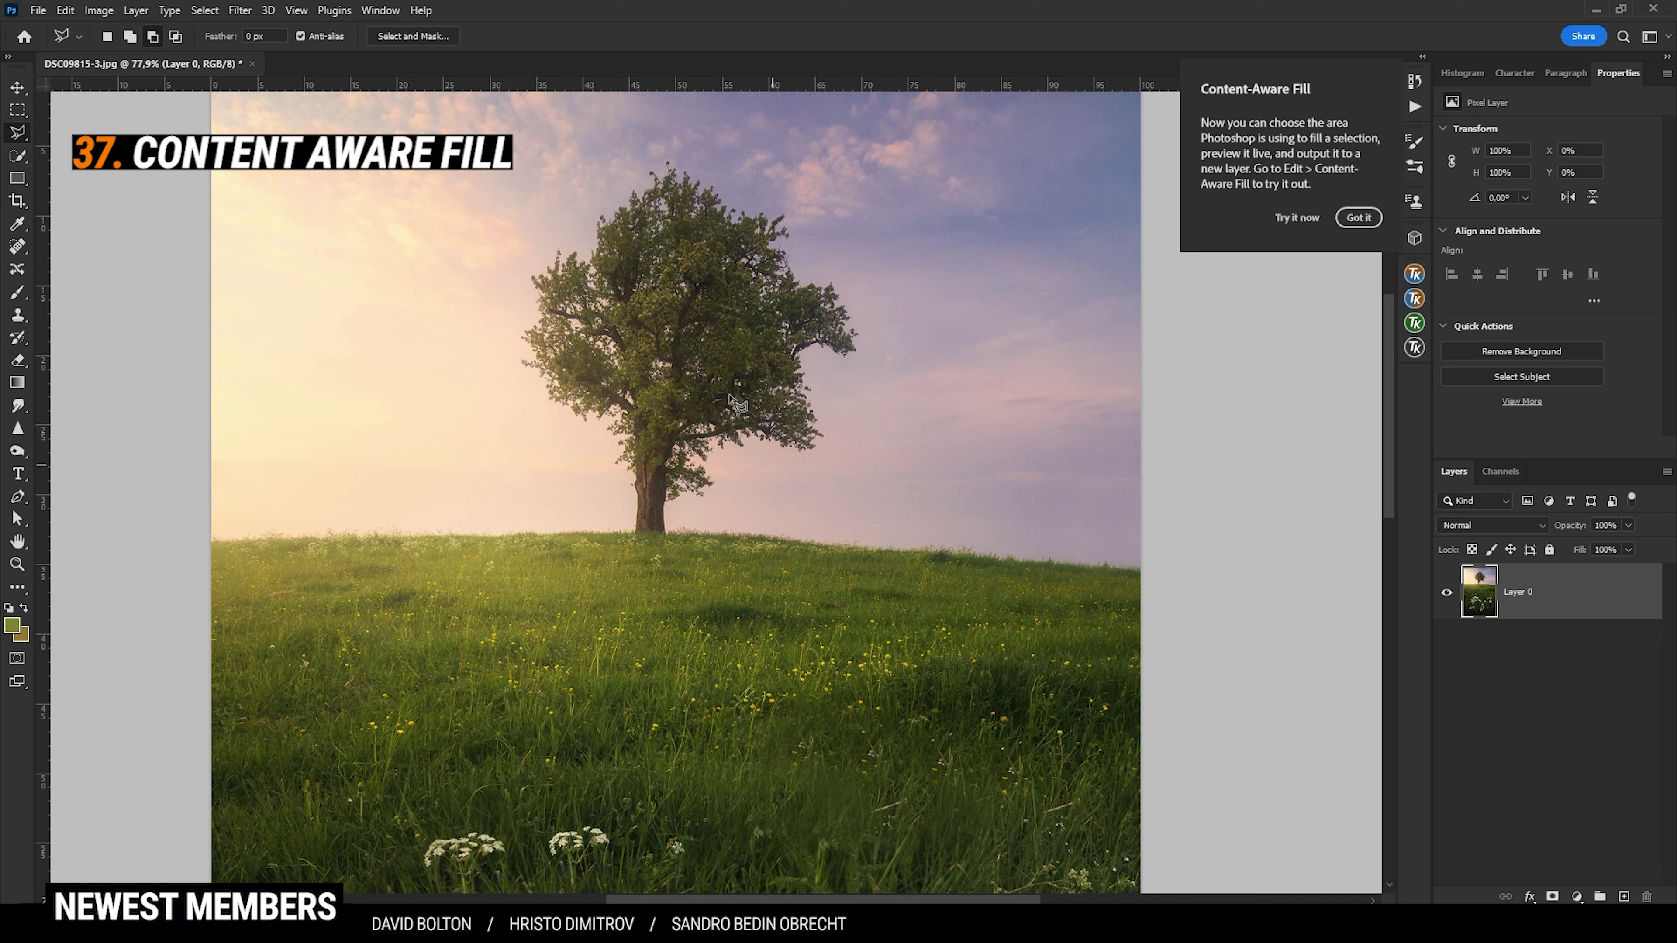
- Lasso-select the area around the lone hilltop tree
key(v)
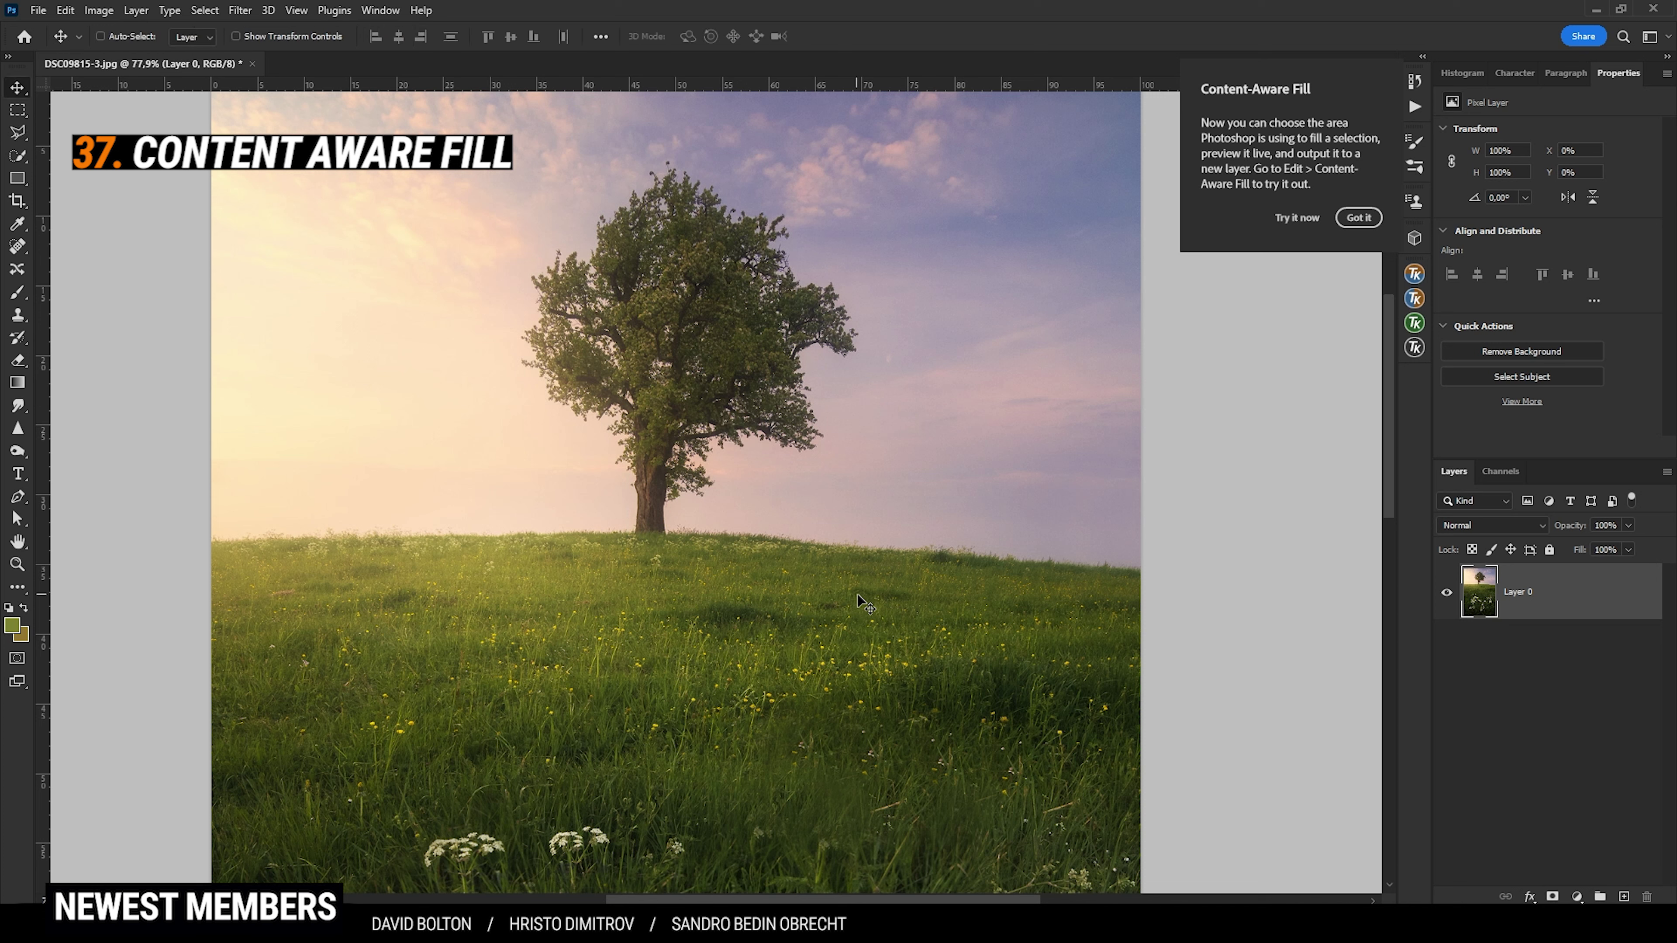
key(l)
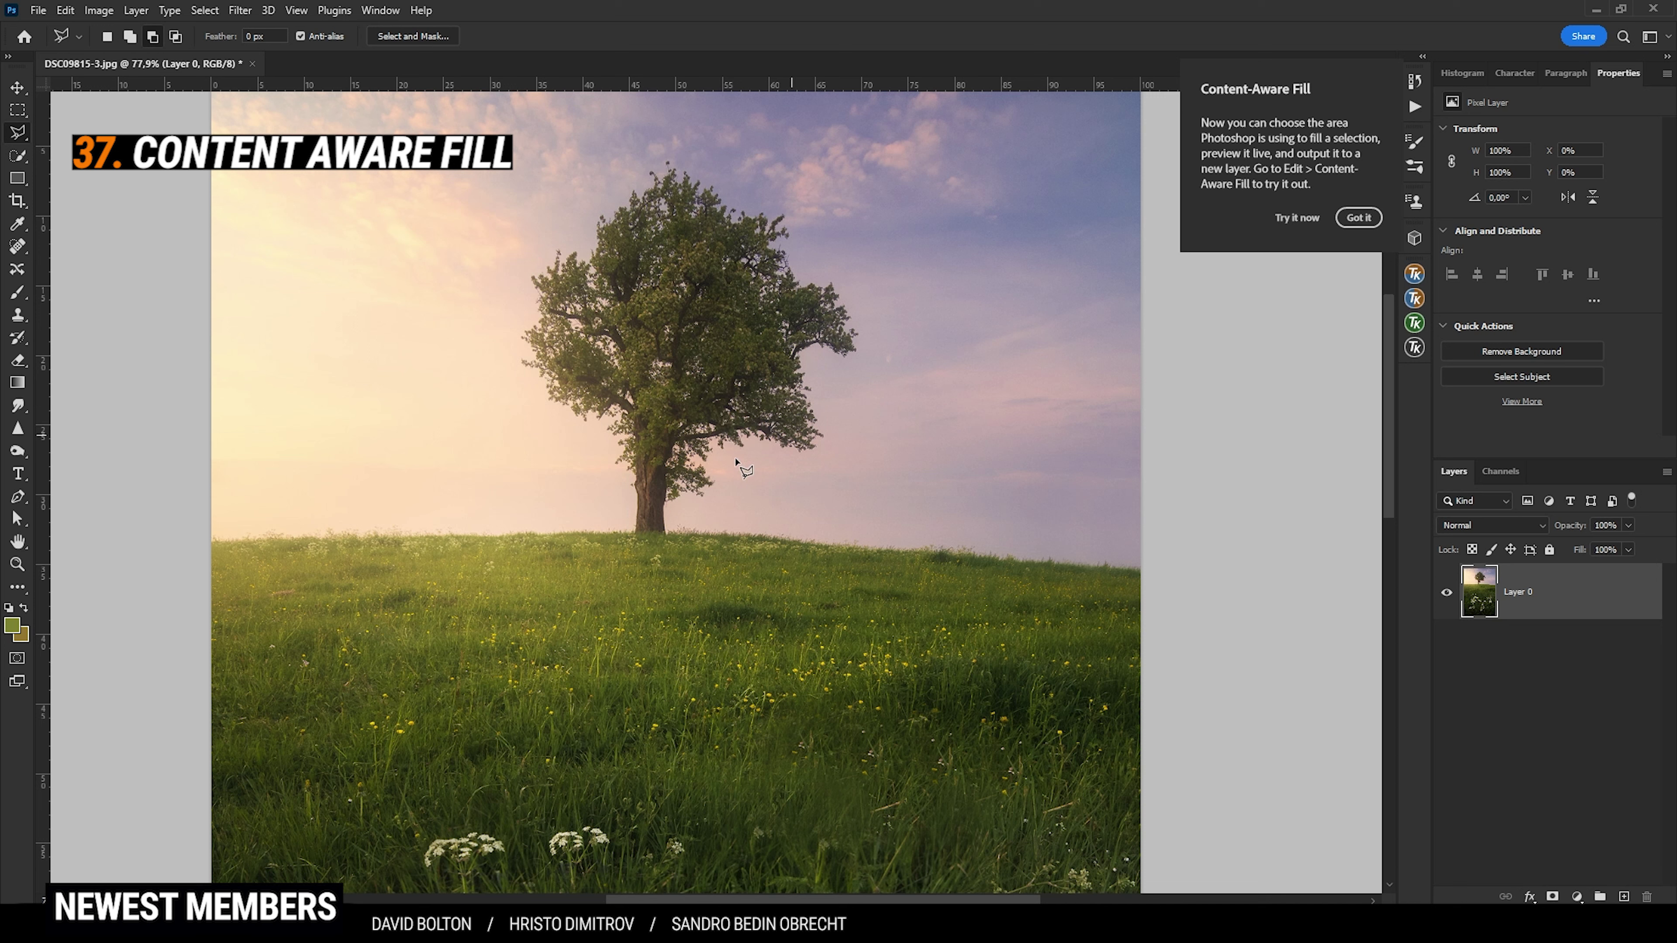
mouse_move(631, 531)
mouse_down()
mouse_move(535, 386)
mouse_move(533, 302)
mouse_move(598, 221)
mouse_move(743, 197)
mouse_move(784, 261)
mouse_move(814, 368)
mouse_move(630, 532)
mouse_up()
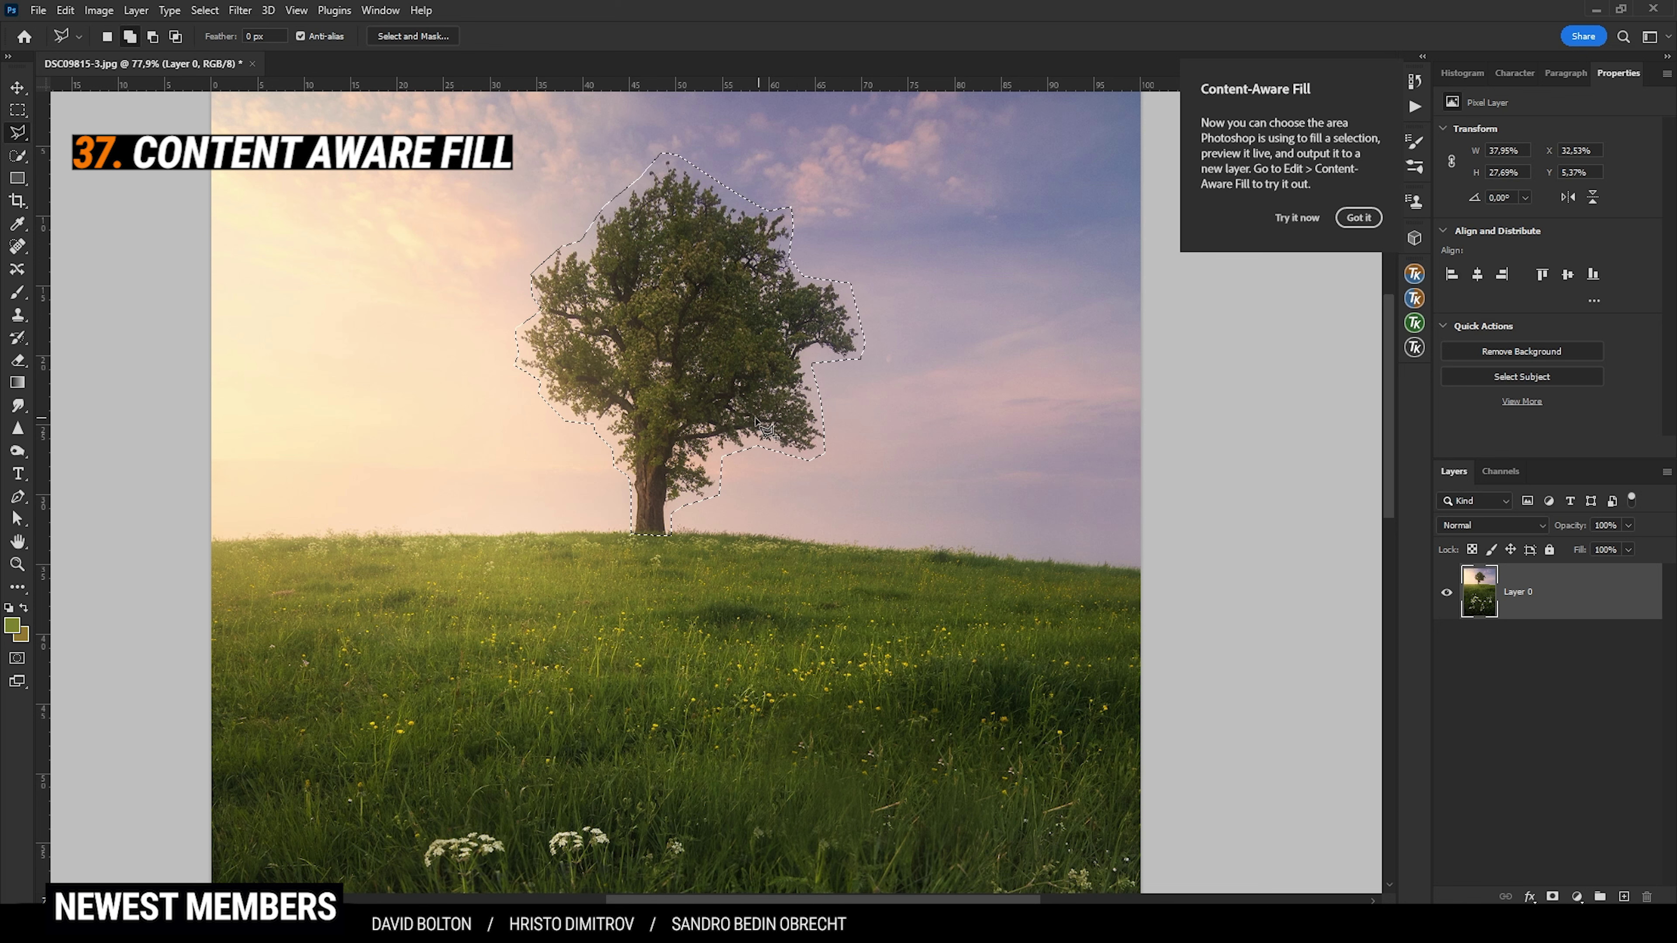
- Fill the selection with Content-Aware to erase the tree
key(shift+BackSpace)
click(975, 290)
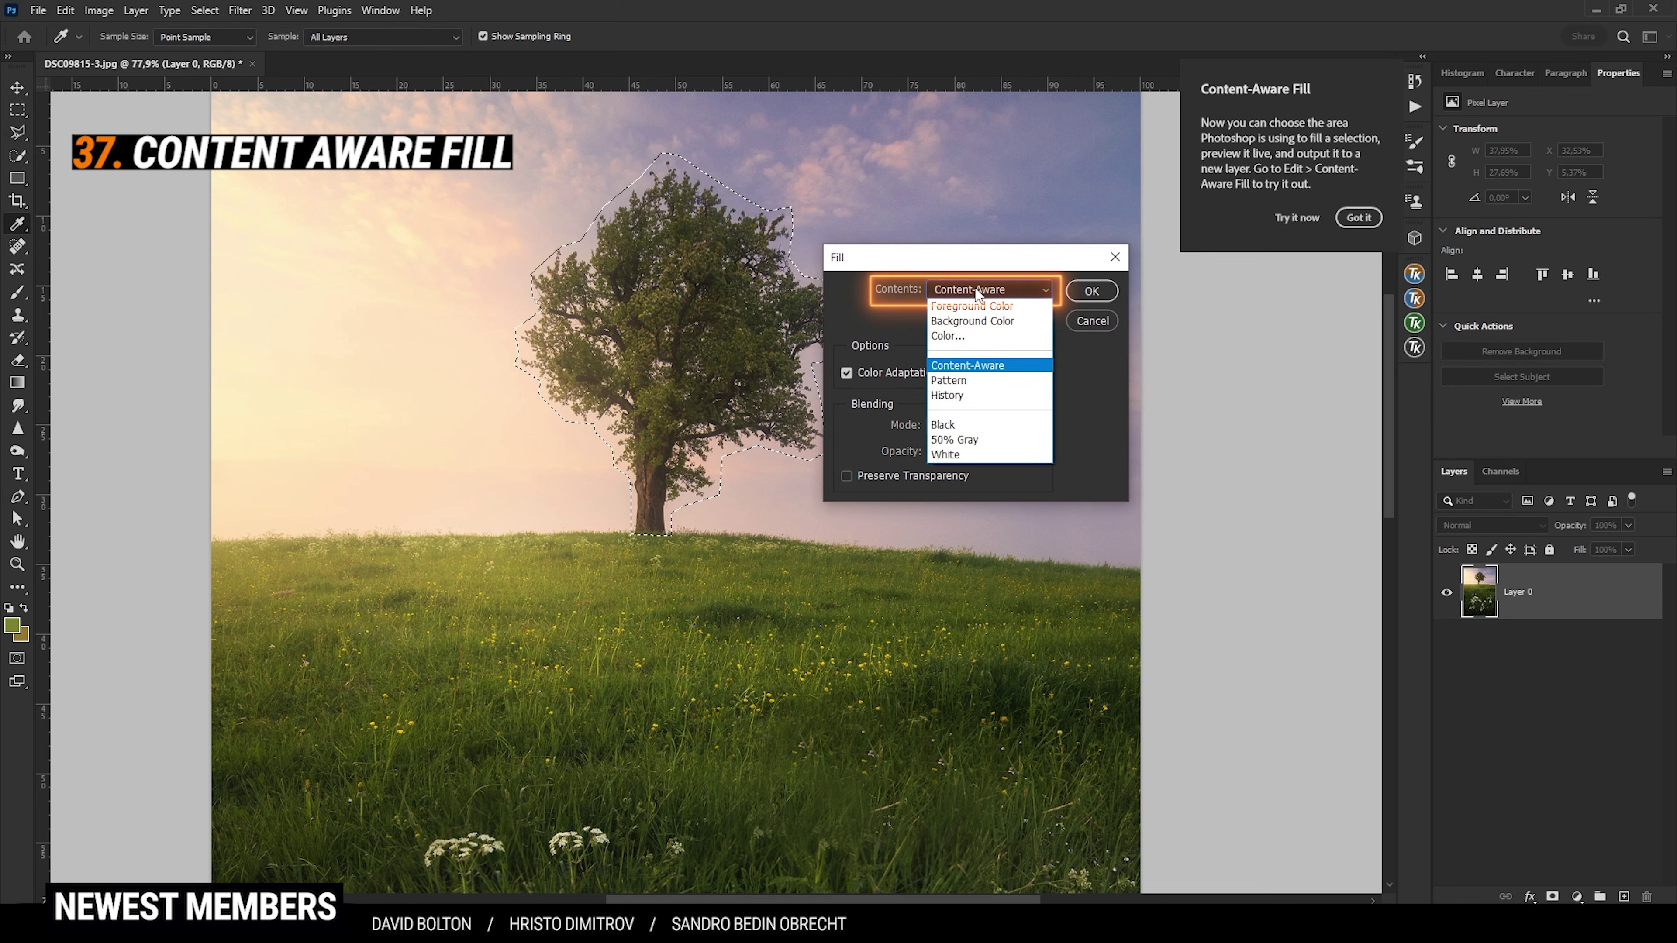
click(967, 365)
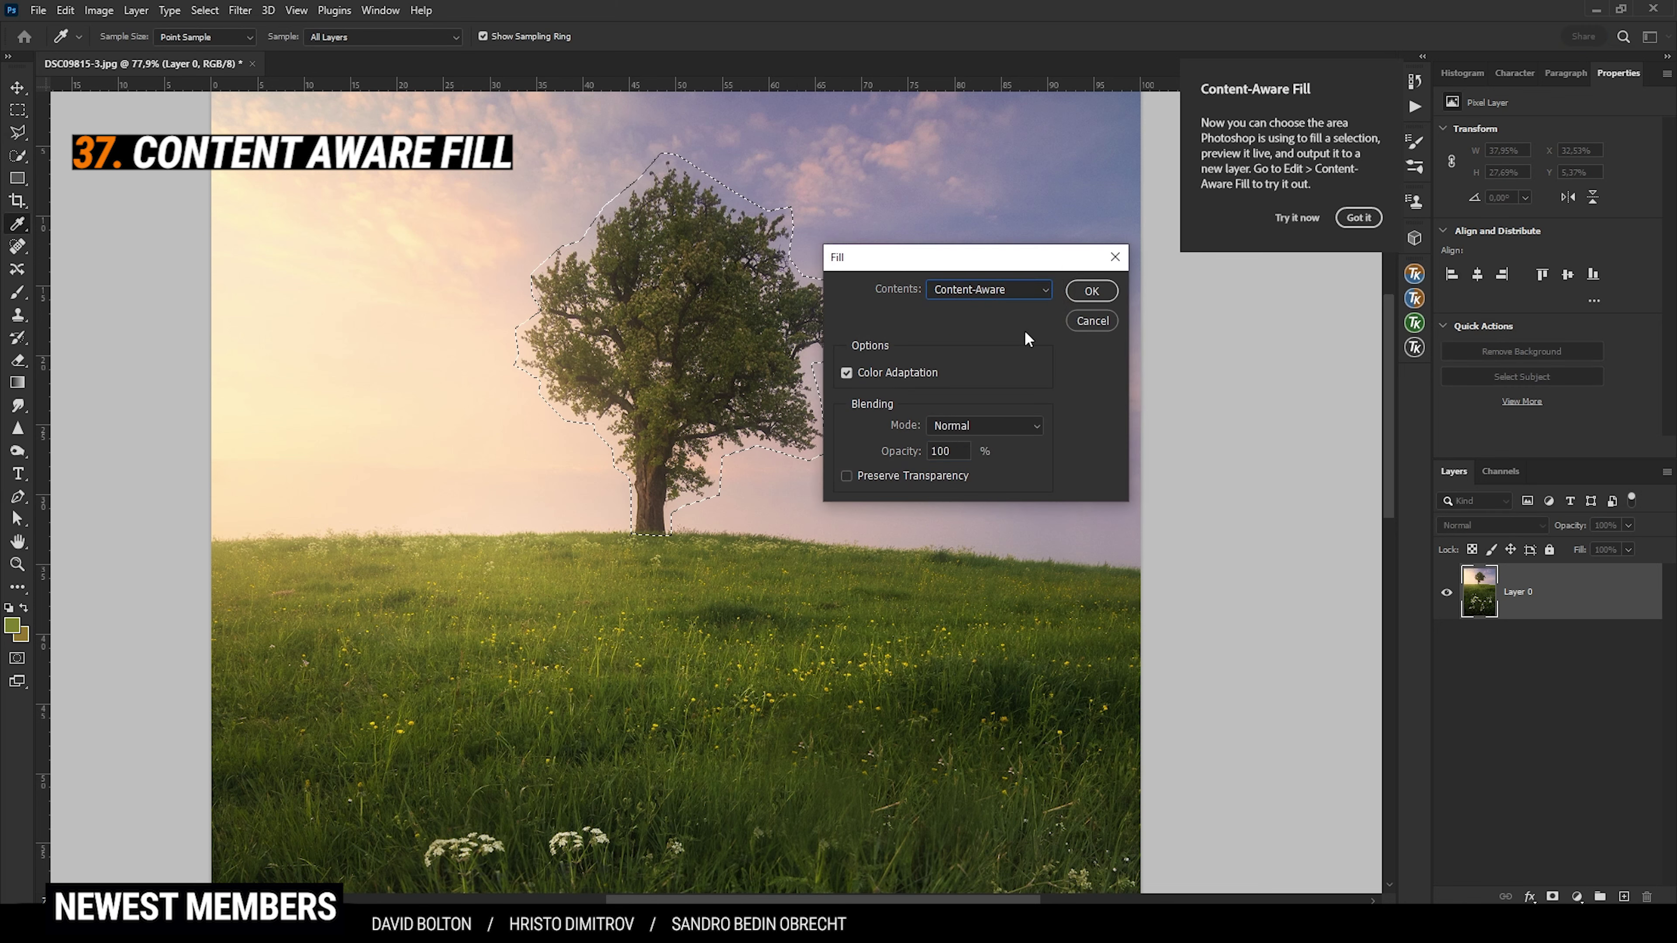
click(1096, 291)
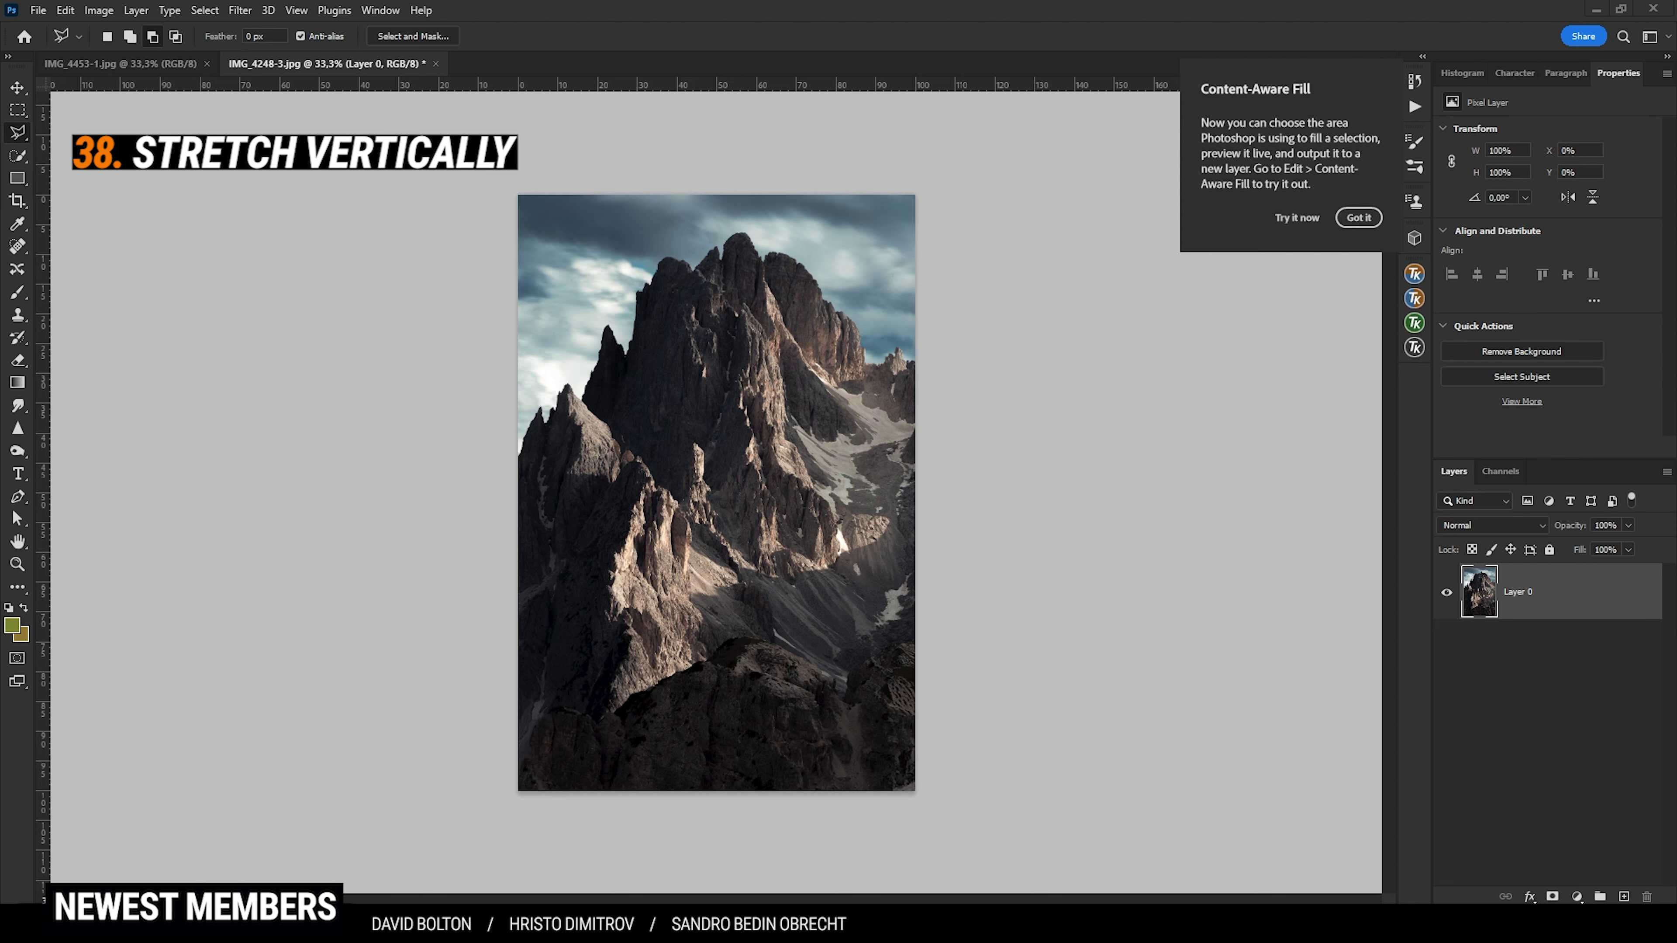
- Stretch the mountain photo vertically to 105.42% height, then unlock the snowy photo's Background layer
click(1364, 422)
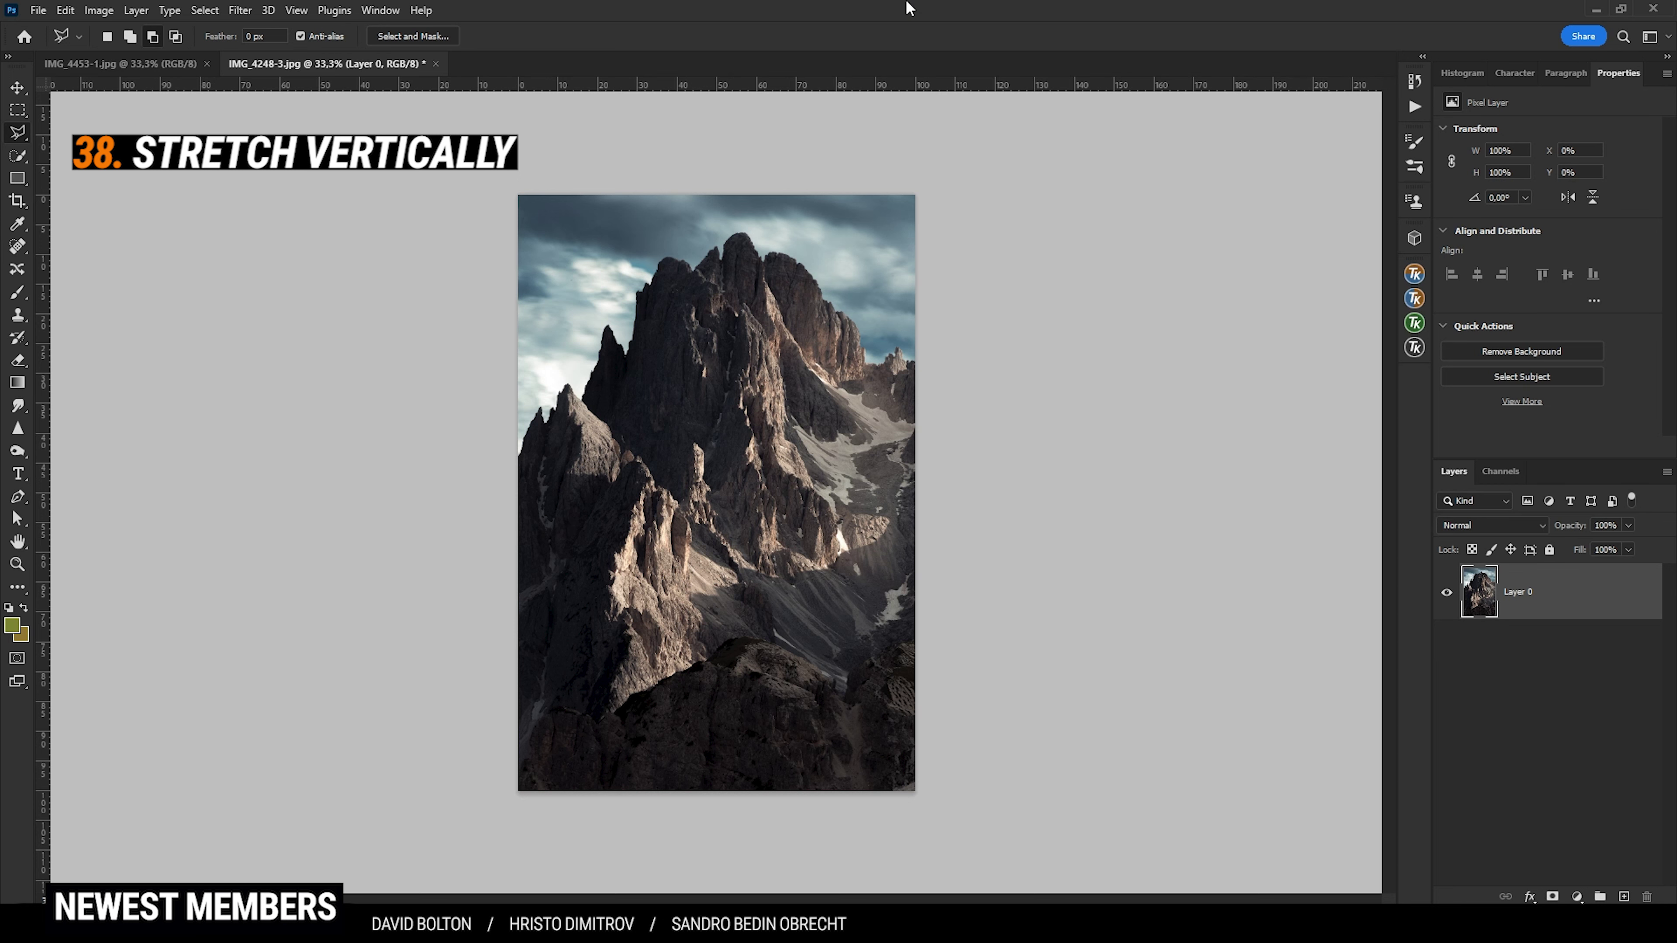
key(ctrl+t)
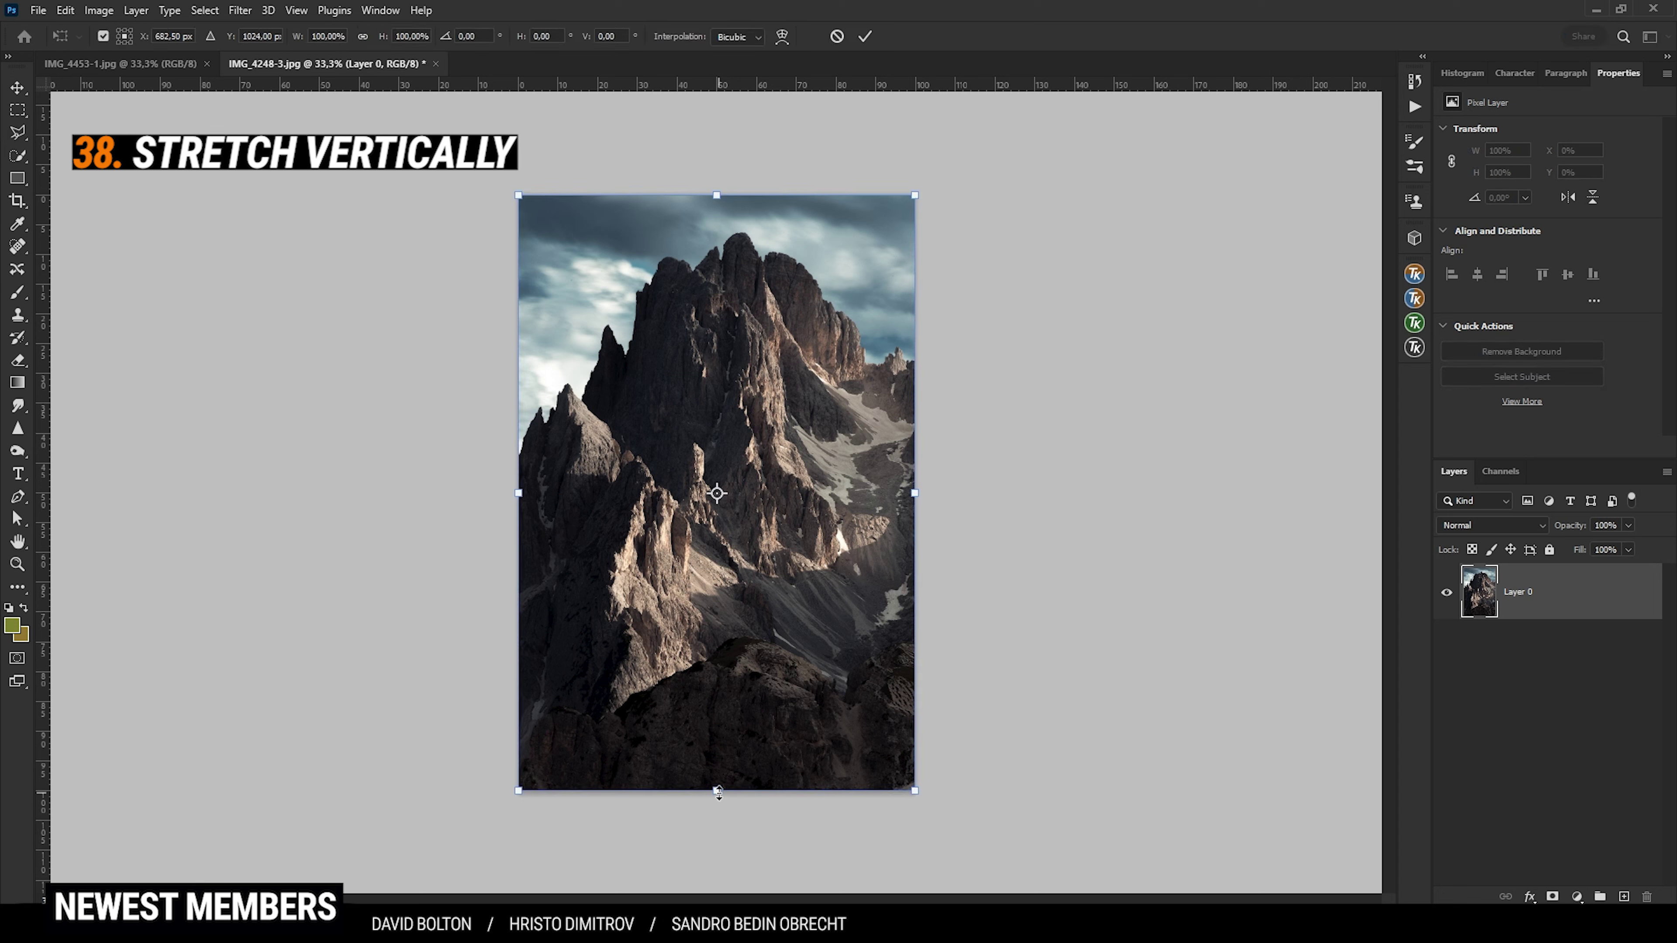
drag(714, 792, 727, 819)
drag(720, 185, 720, 180)
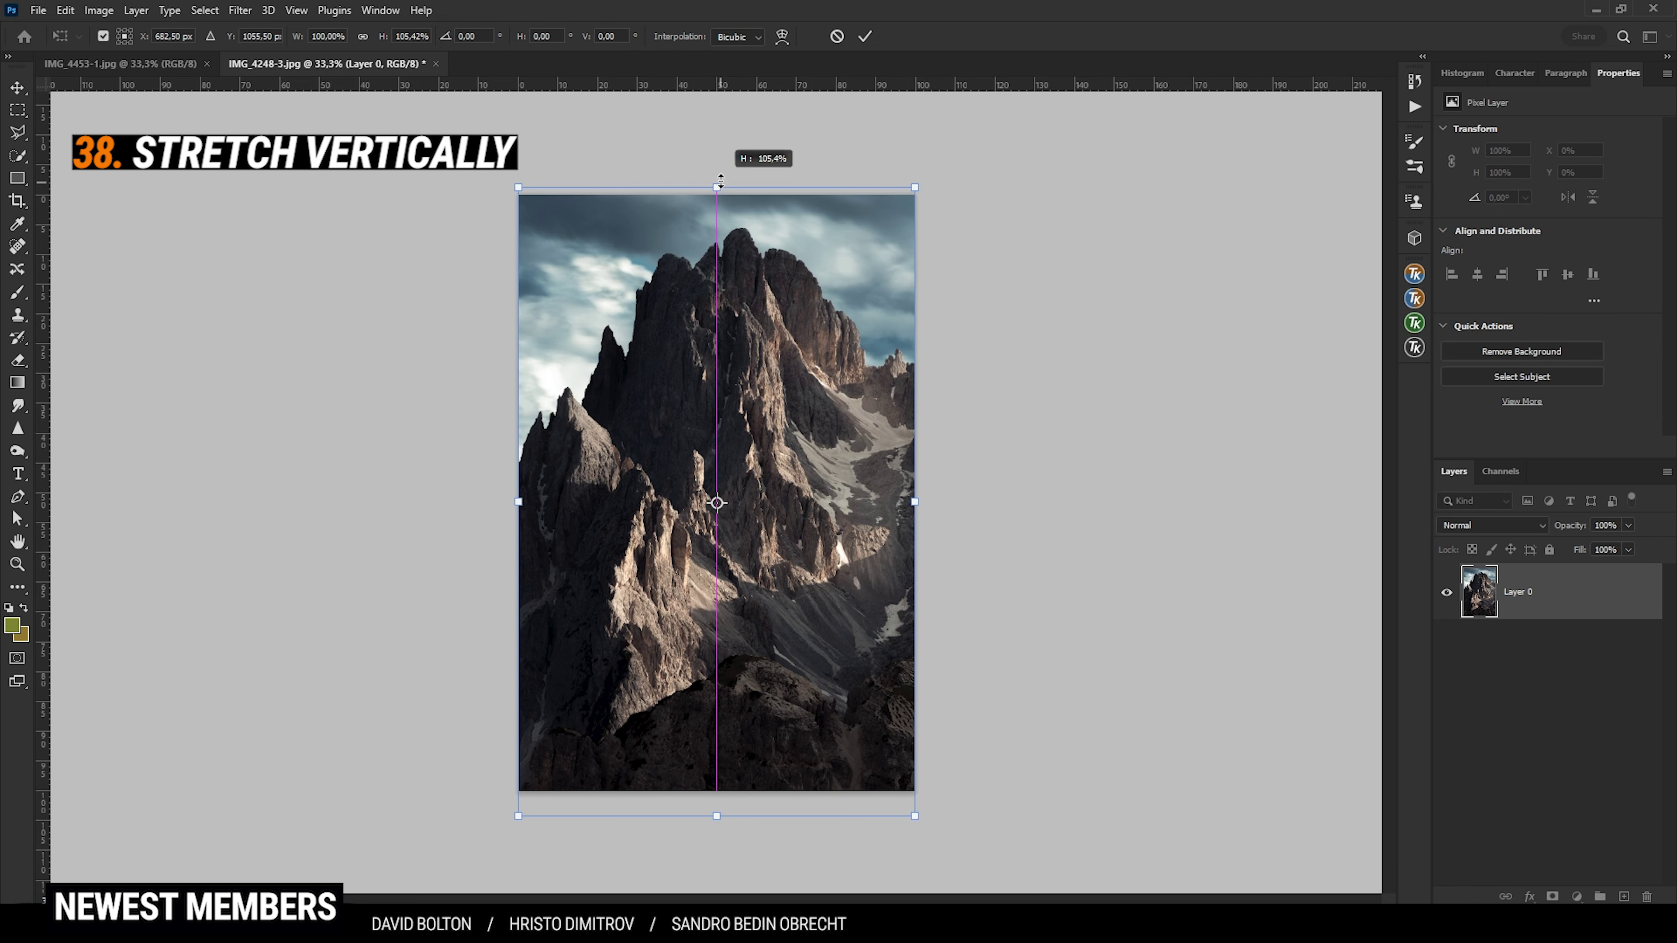
click(865, 36)
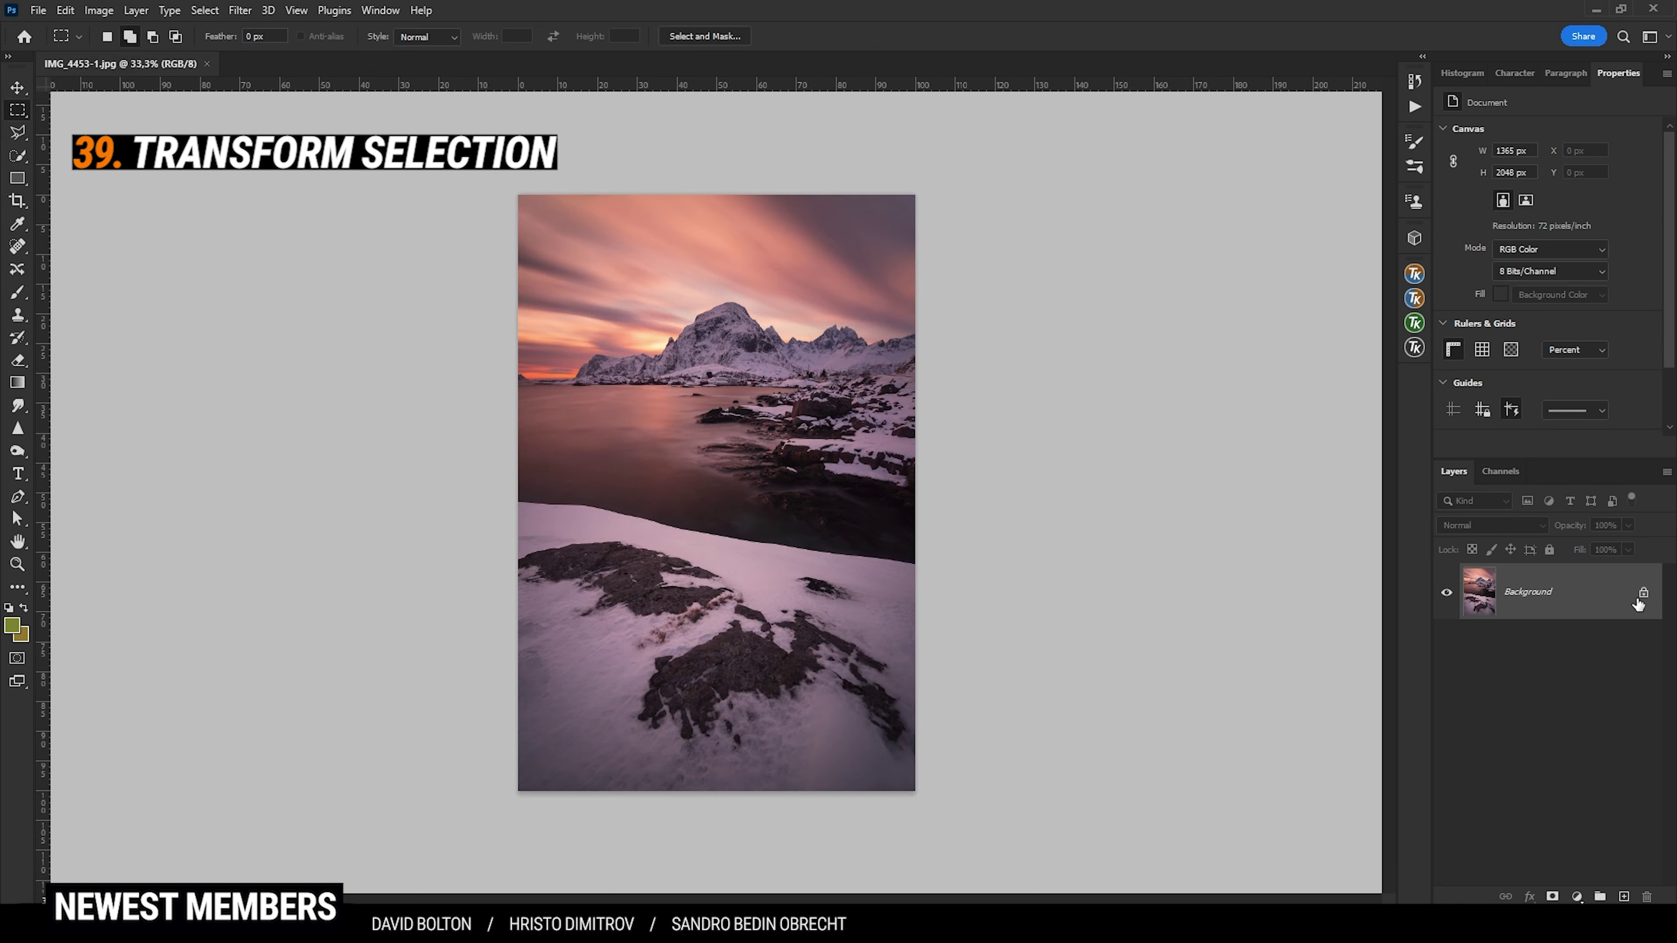
click(1639, 597)
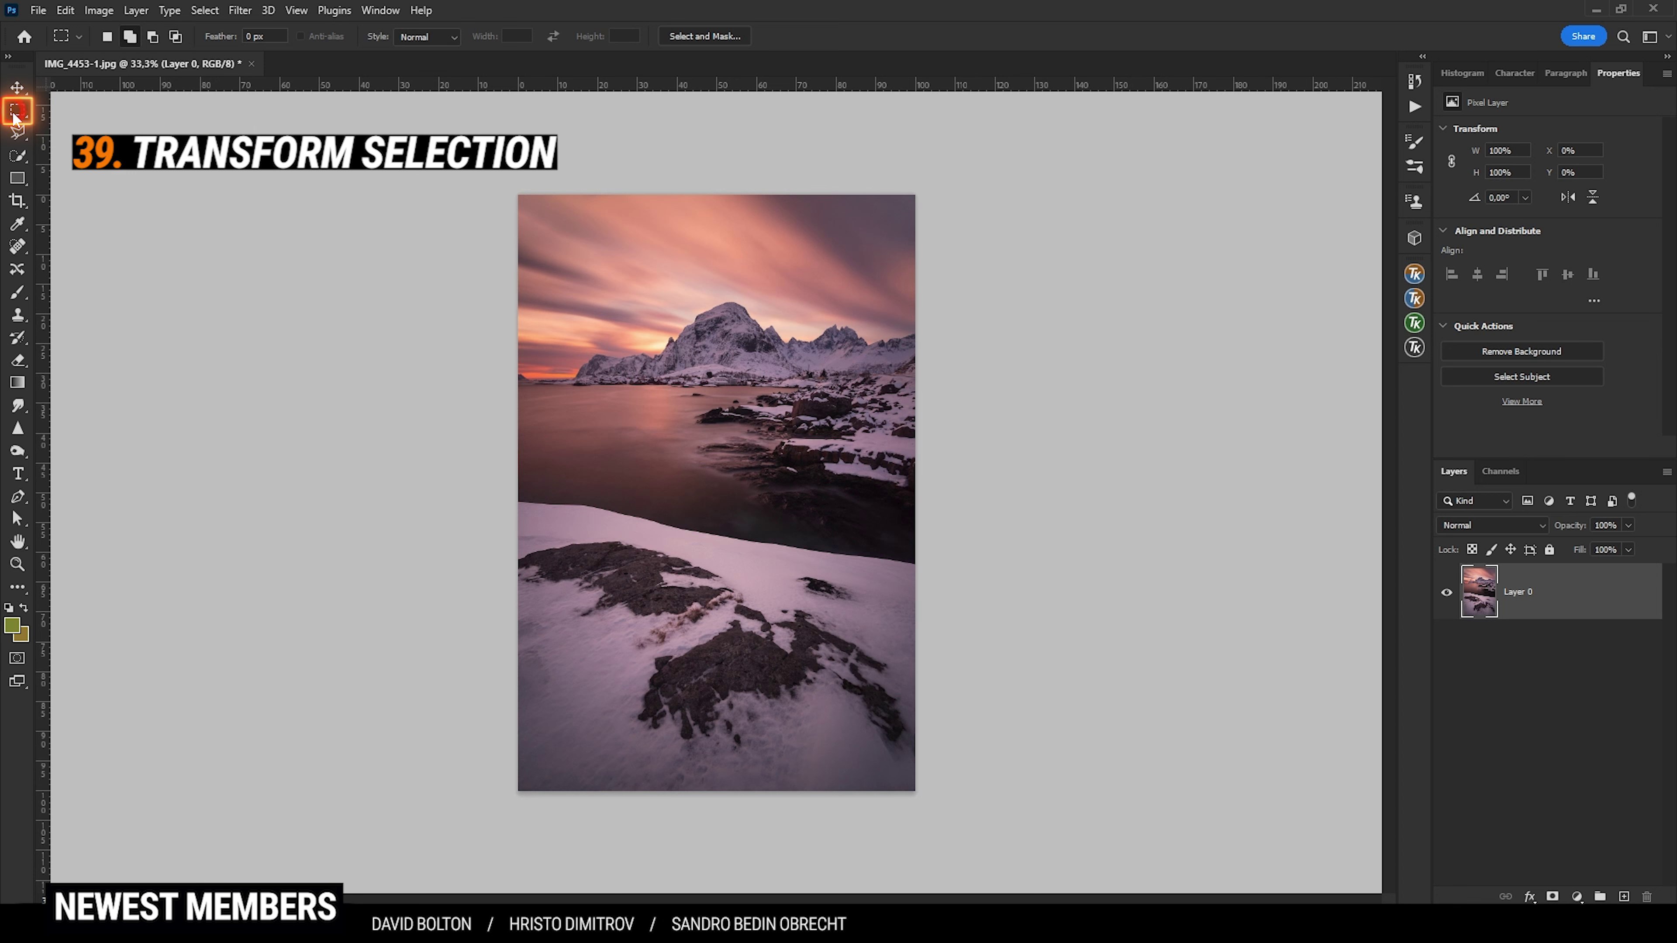
- Select the sky strip above the horizon and stretch it upward to 121% height
drag(518, 196, 928, 385)
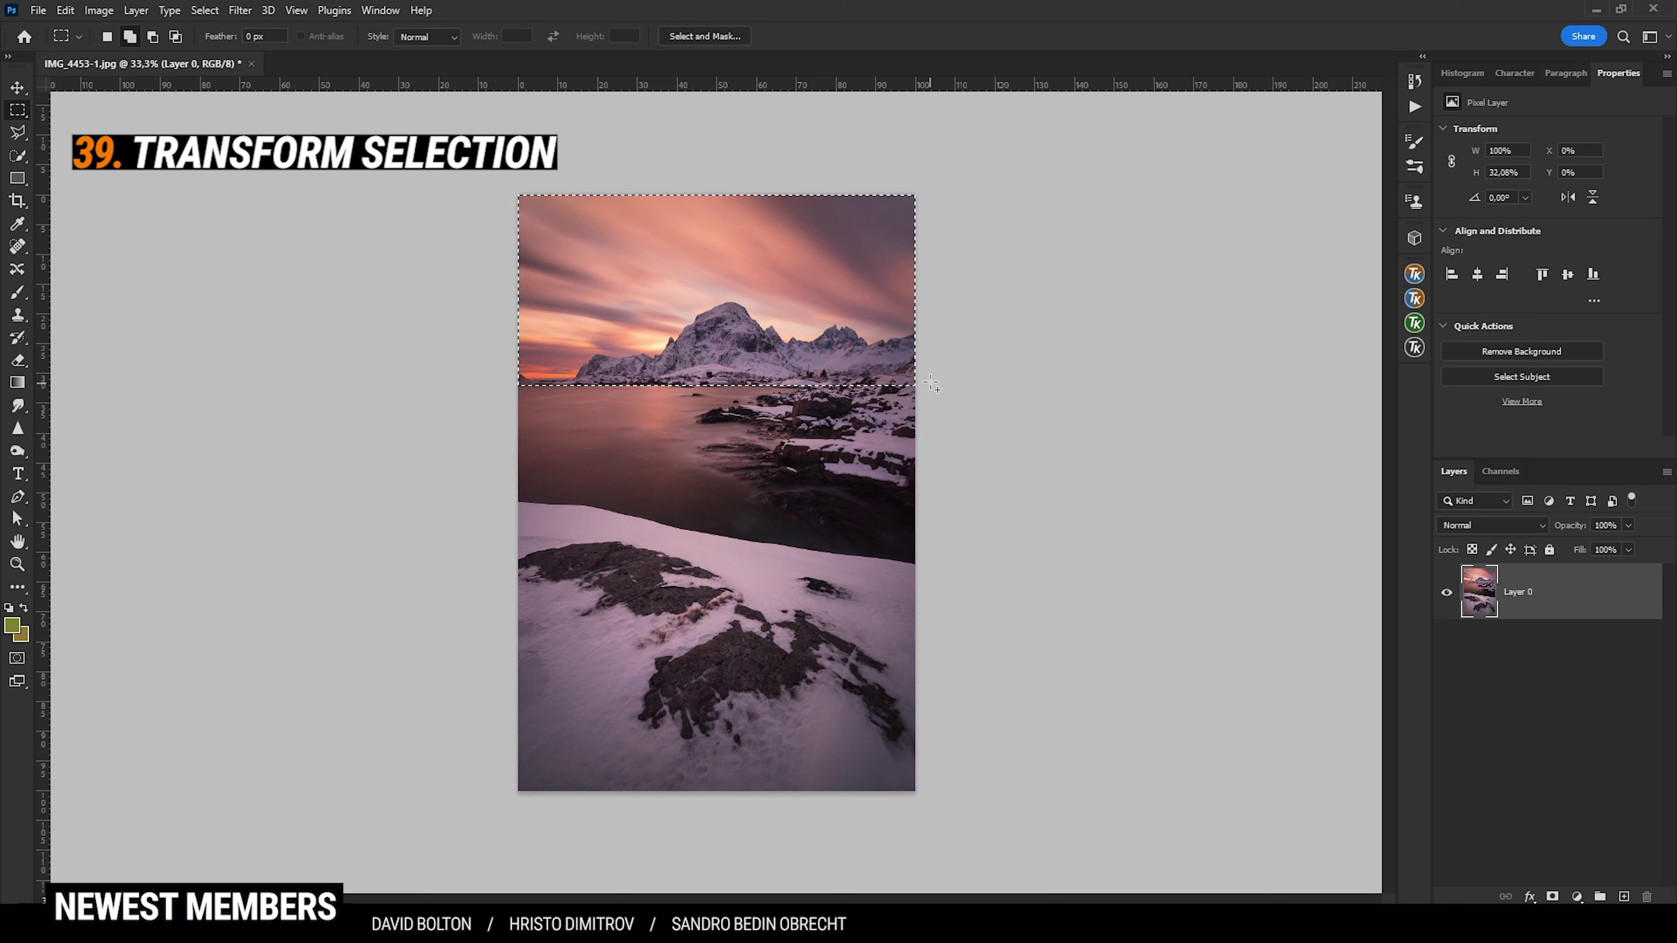
key(ctrl+t)
key(ctrl+t)
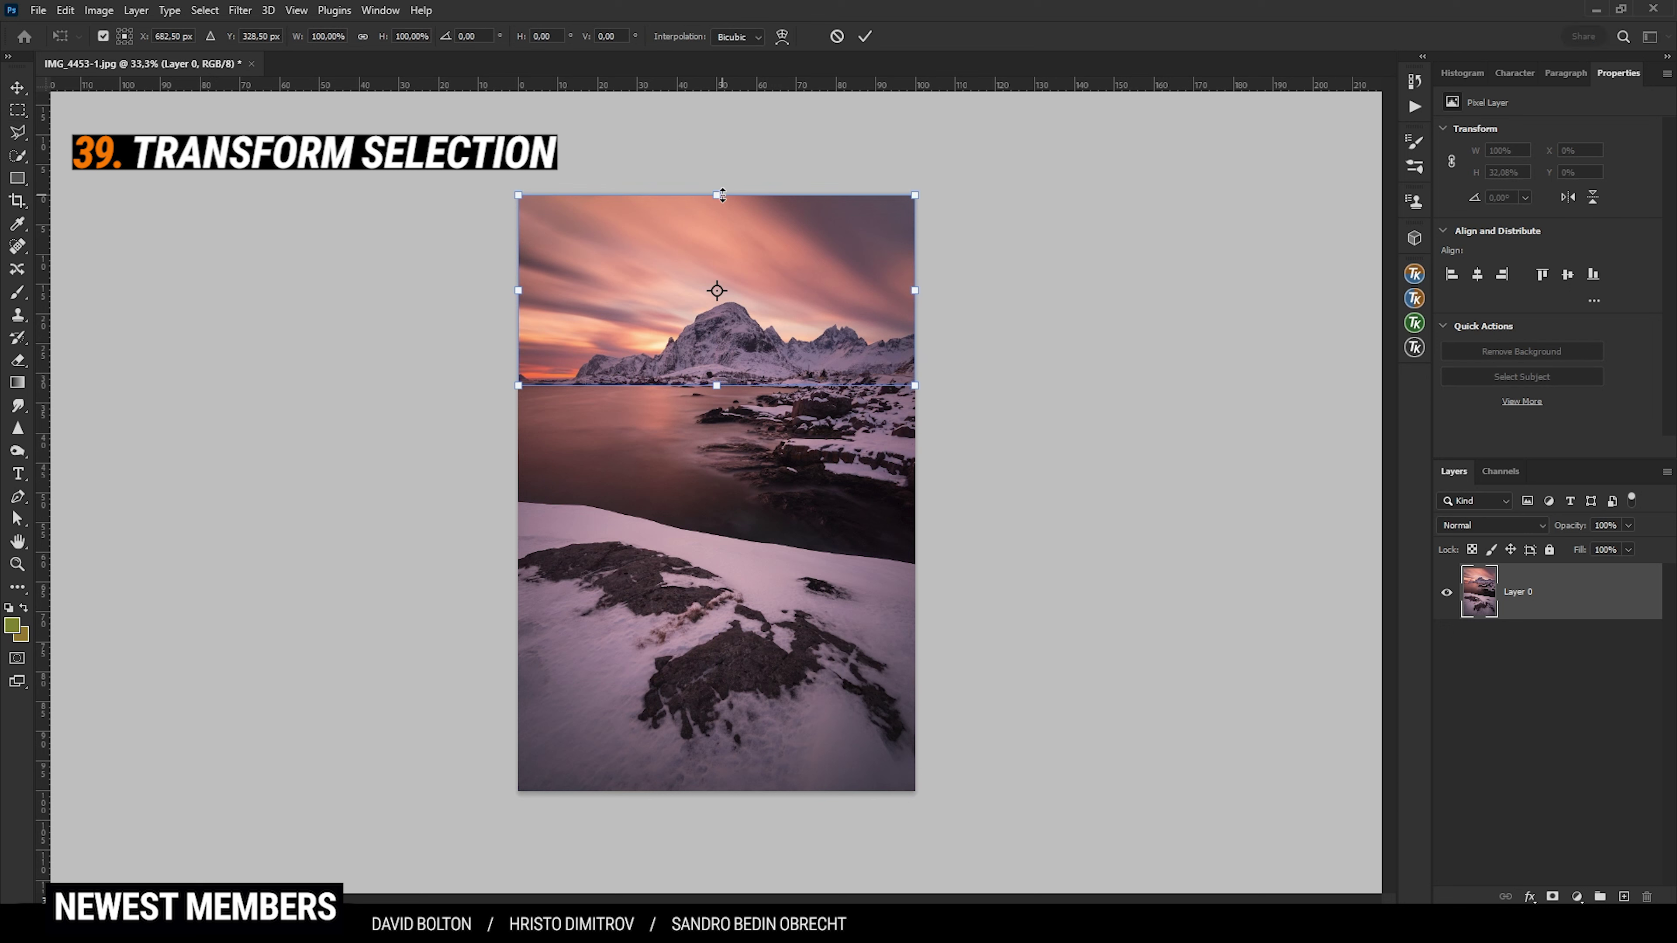
drag(717, 194, 722, 153)
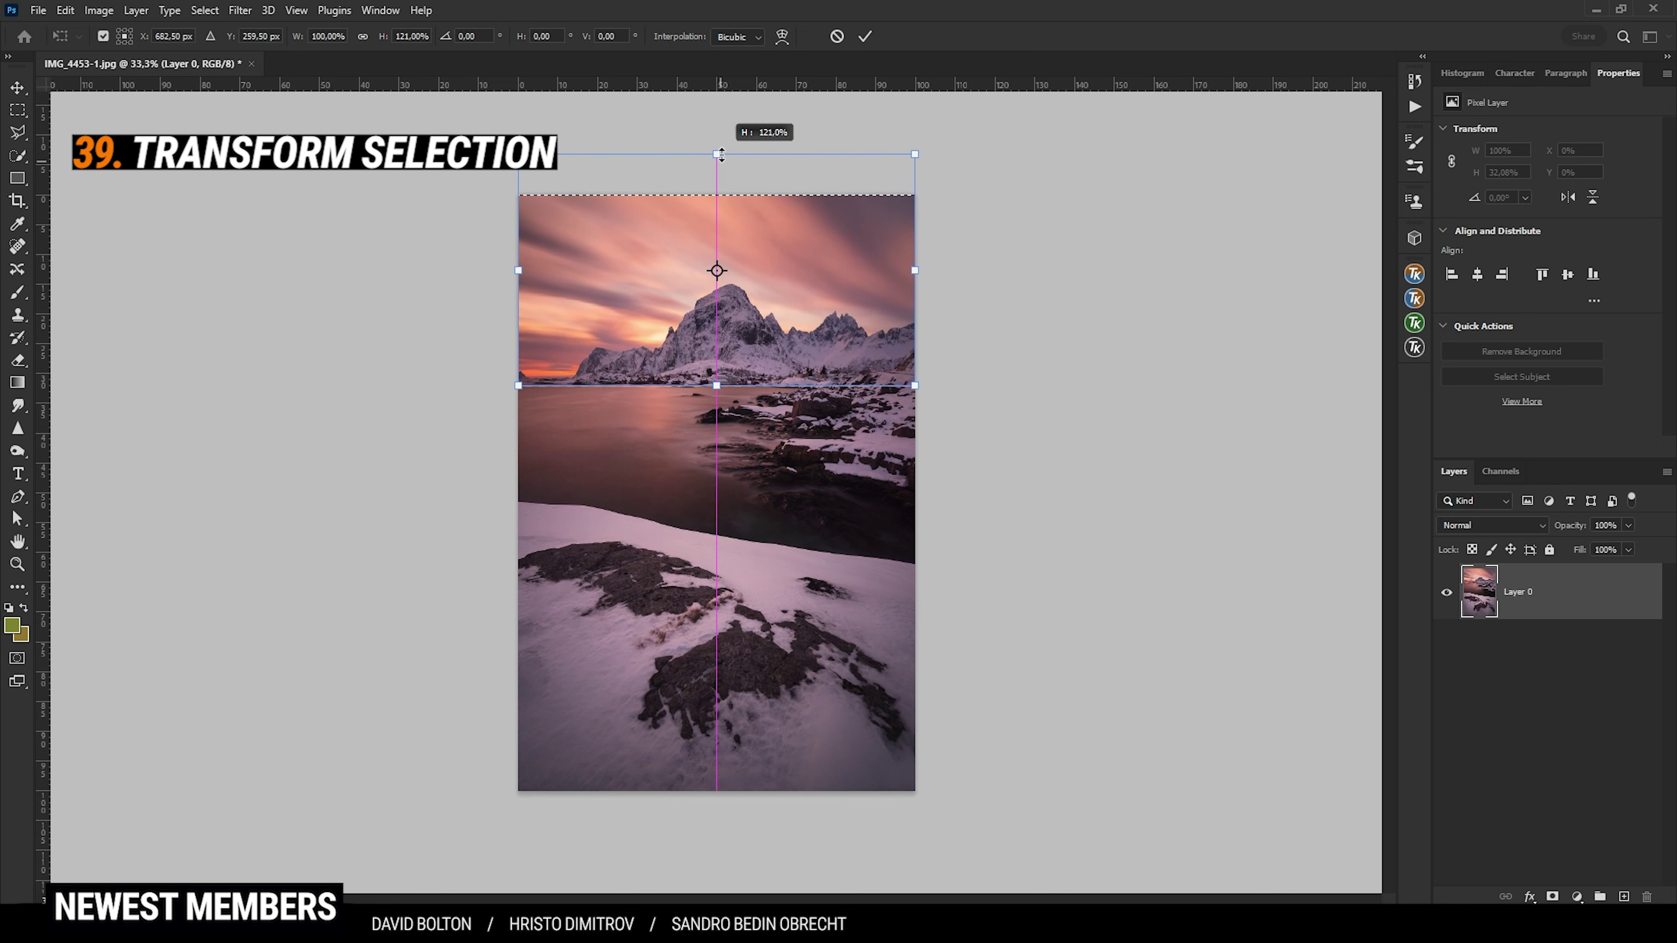
click(865, 37)
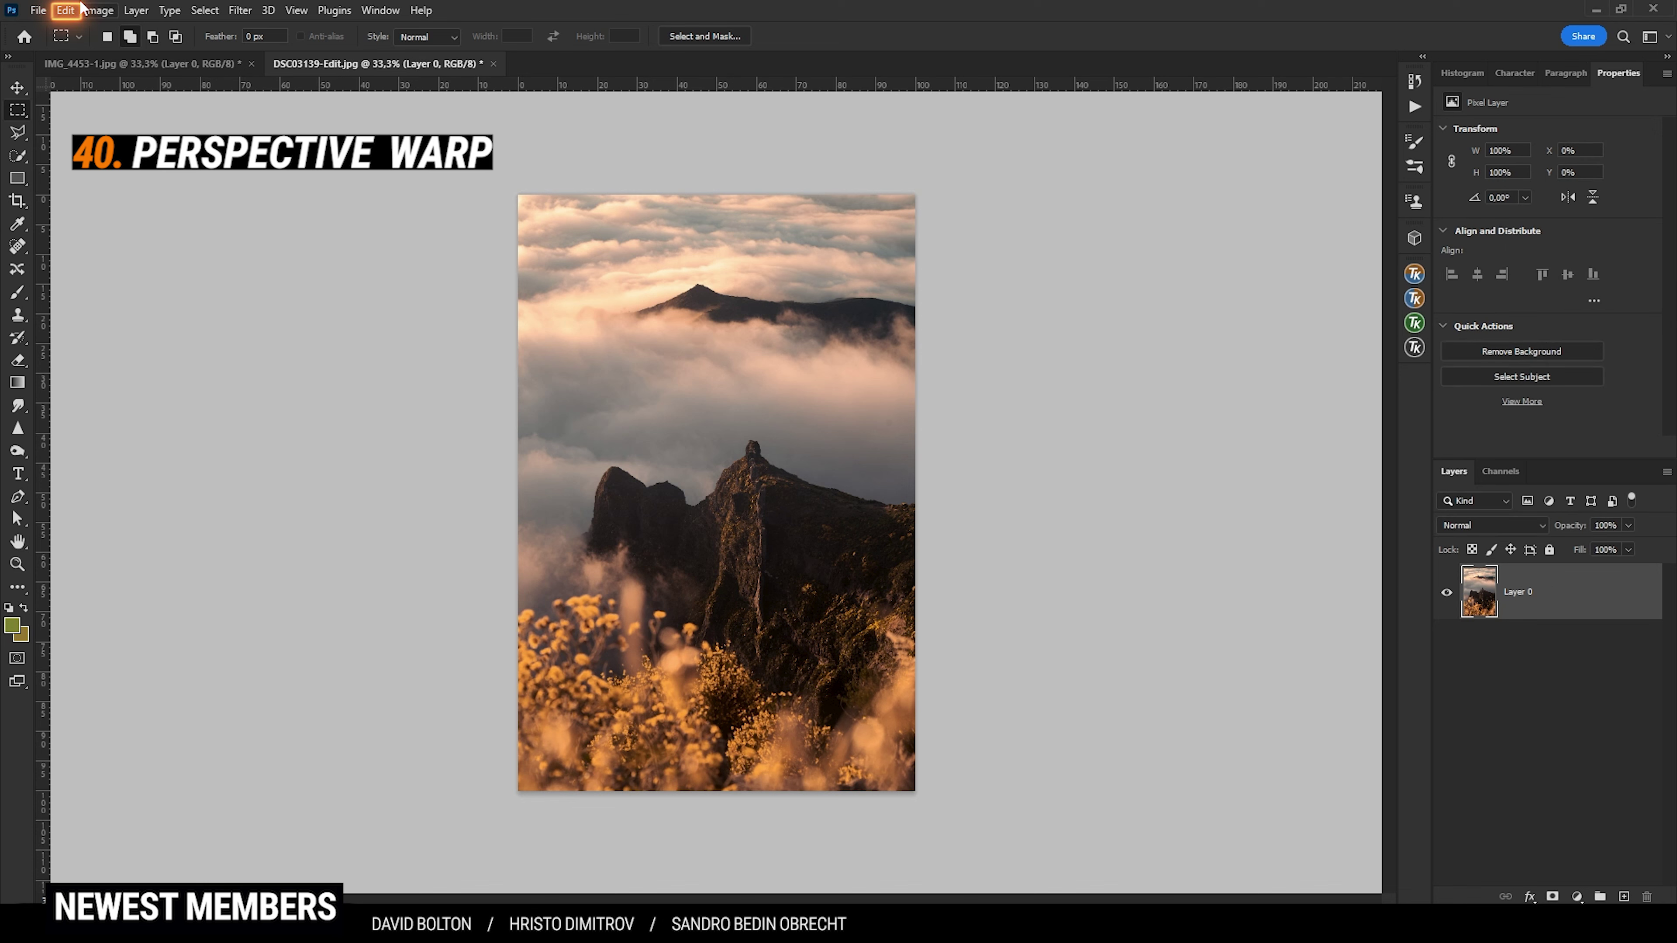
- Start Perspective Warp and draw stacked planes over the top clouds, mountain ridge and flowers
click(66, 10)
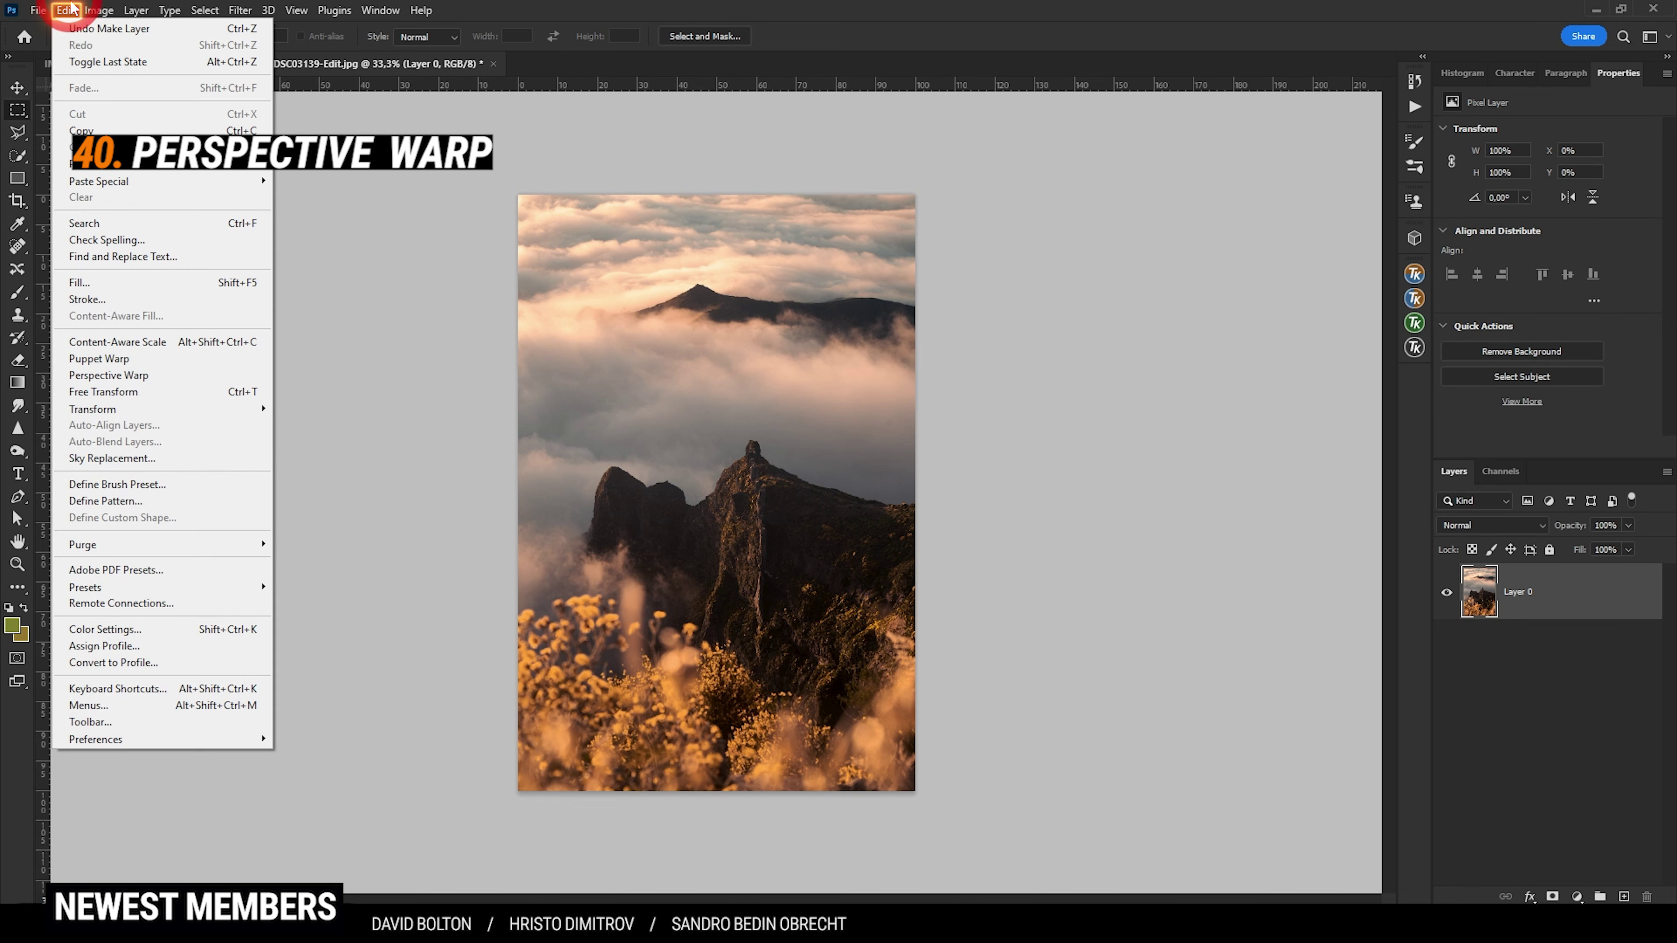
click(212, 375)
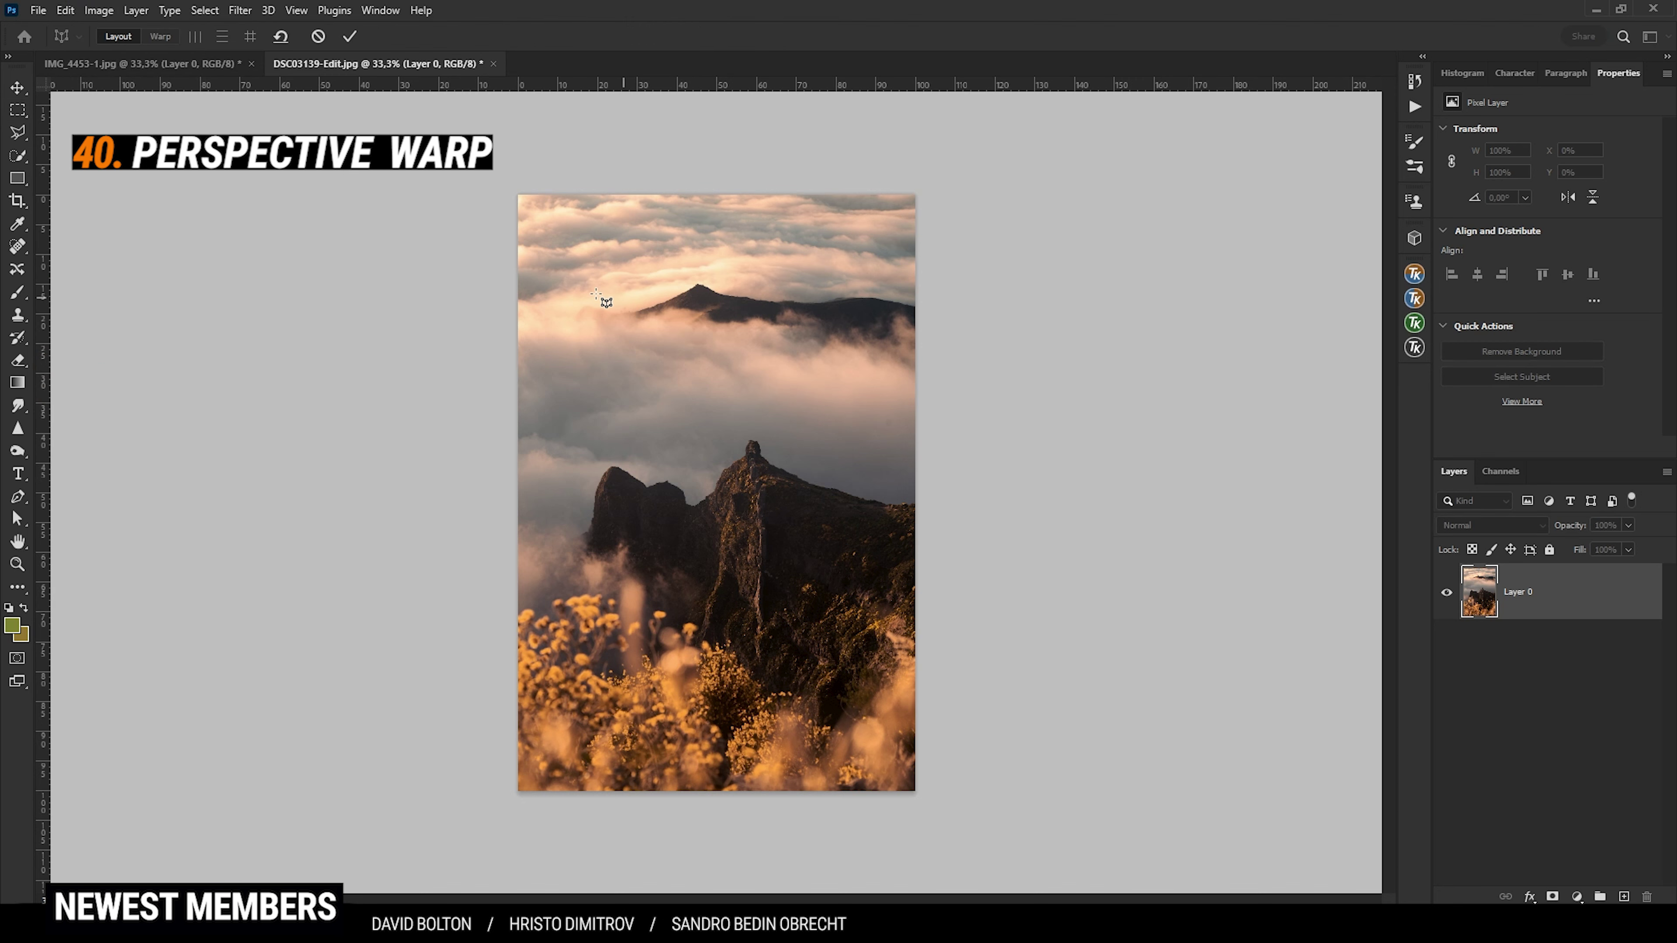
drag(514, 270, 917, 365)
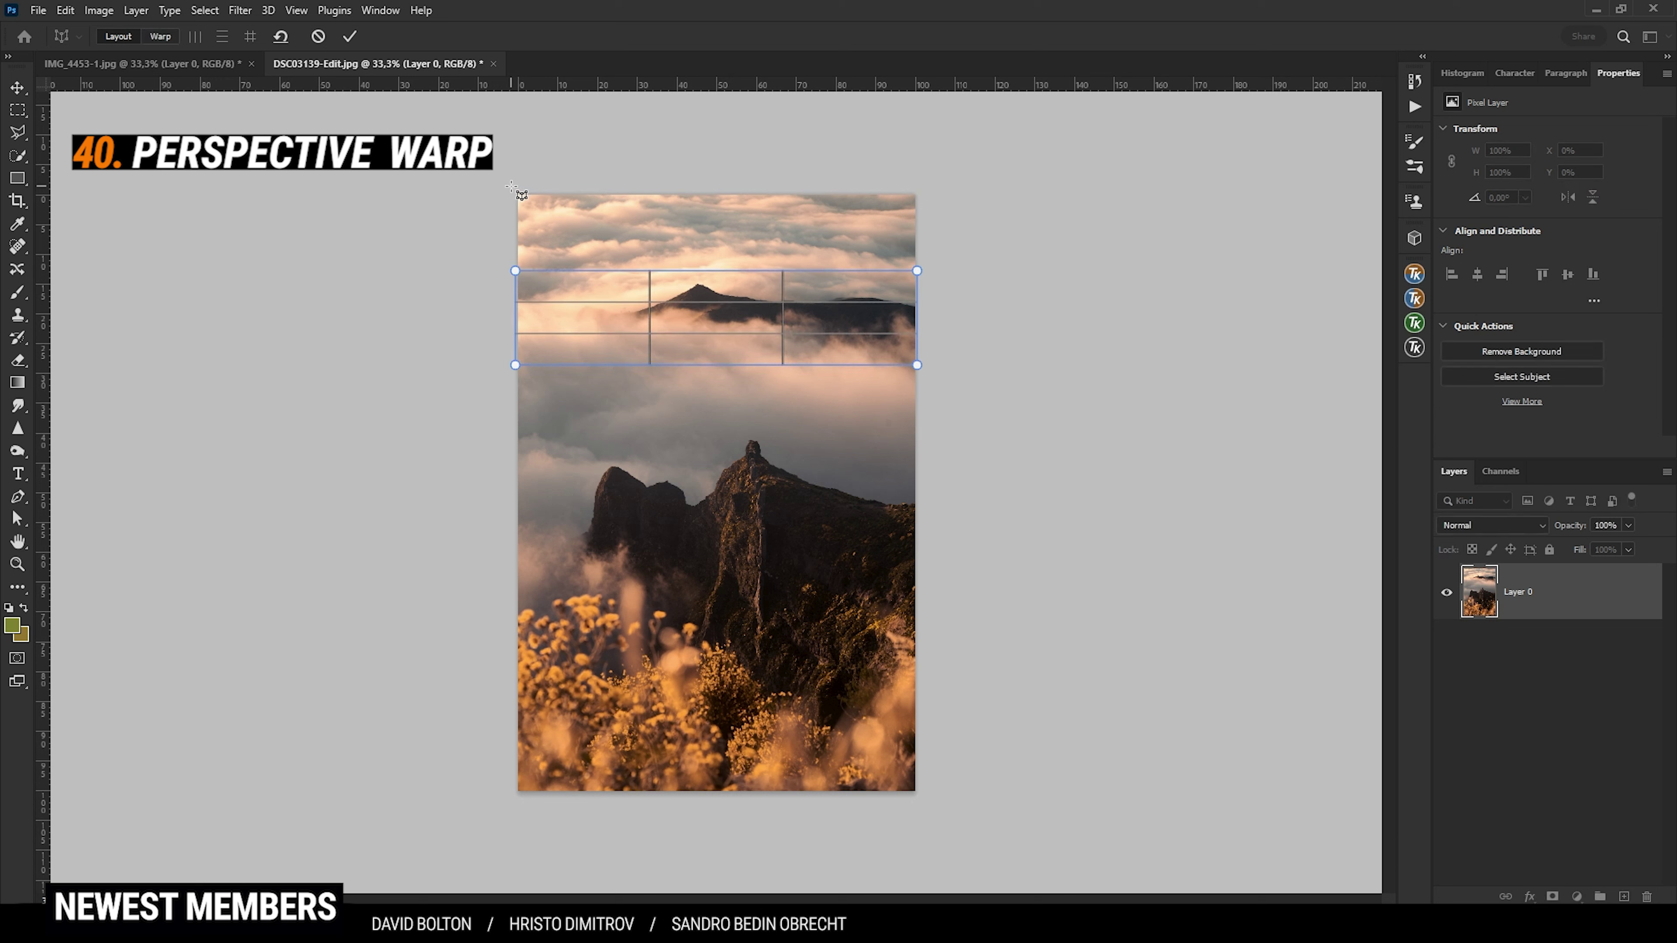
drag(512, 187, 917, 269)
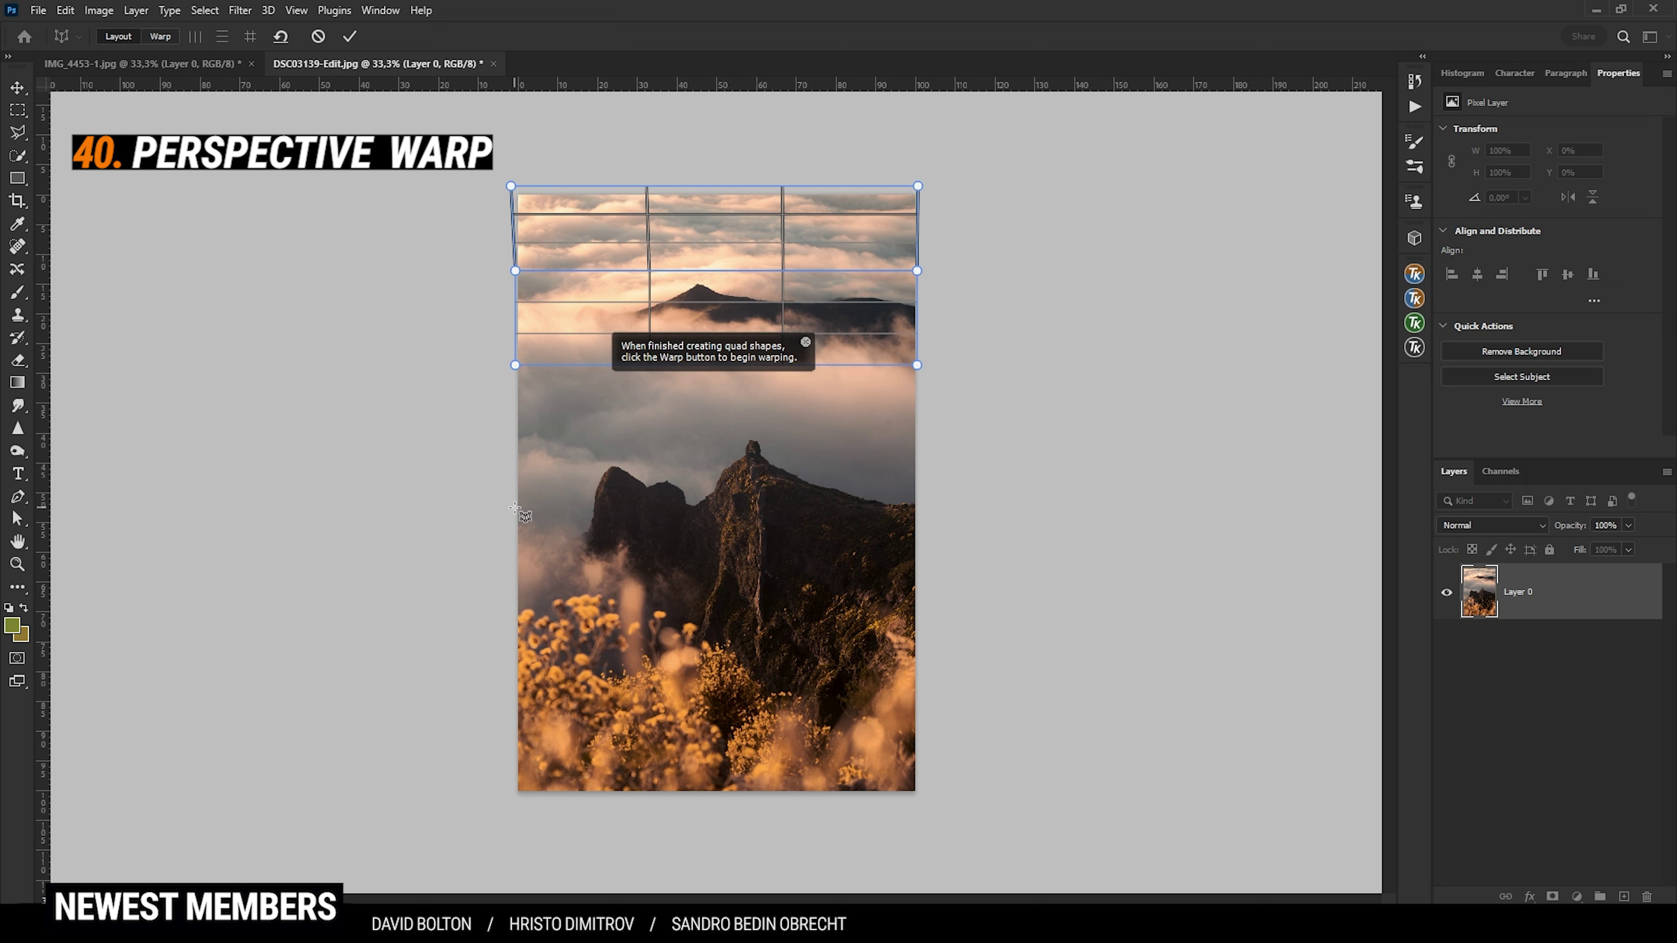
drag(508, 612, 917, 374)
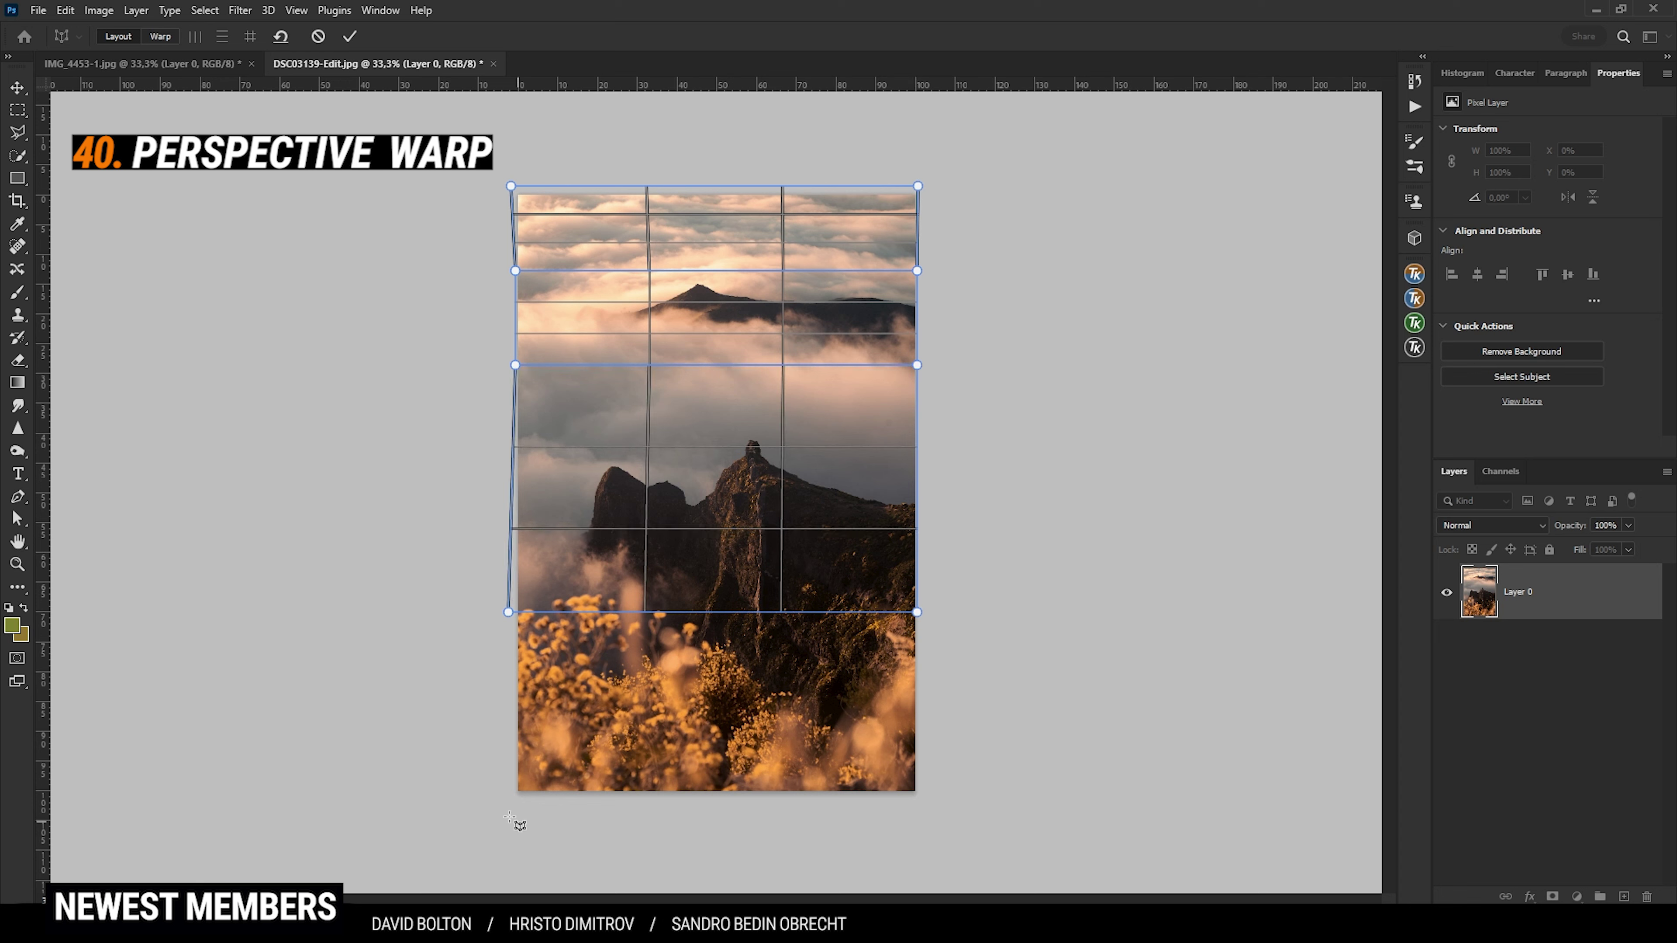
drag(495, 808, 915, 622)
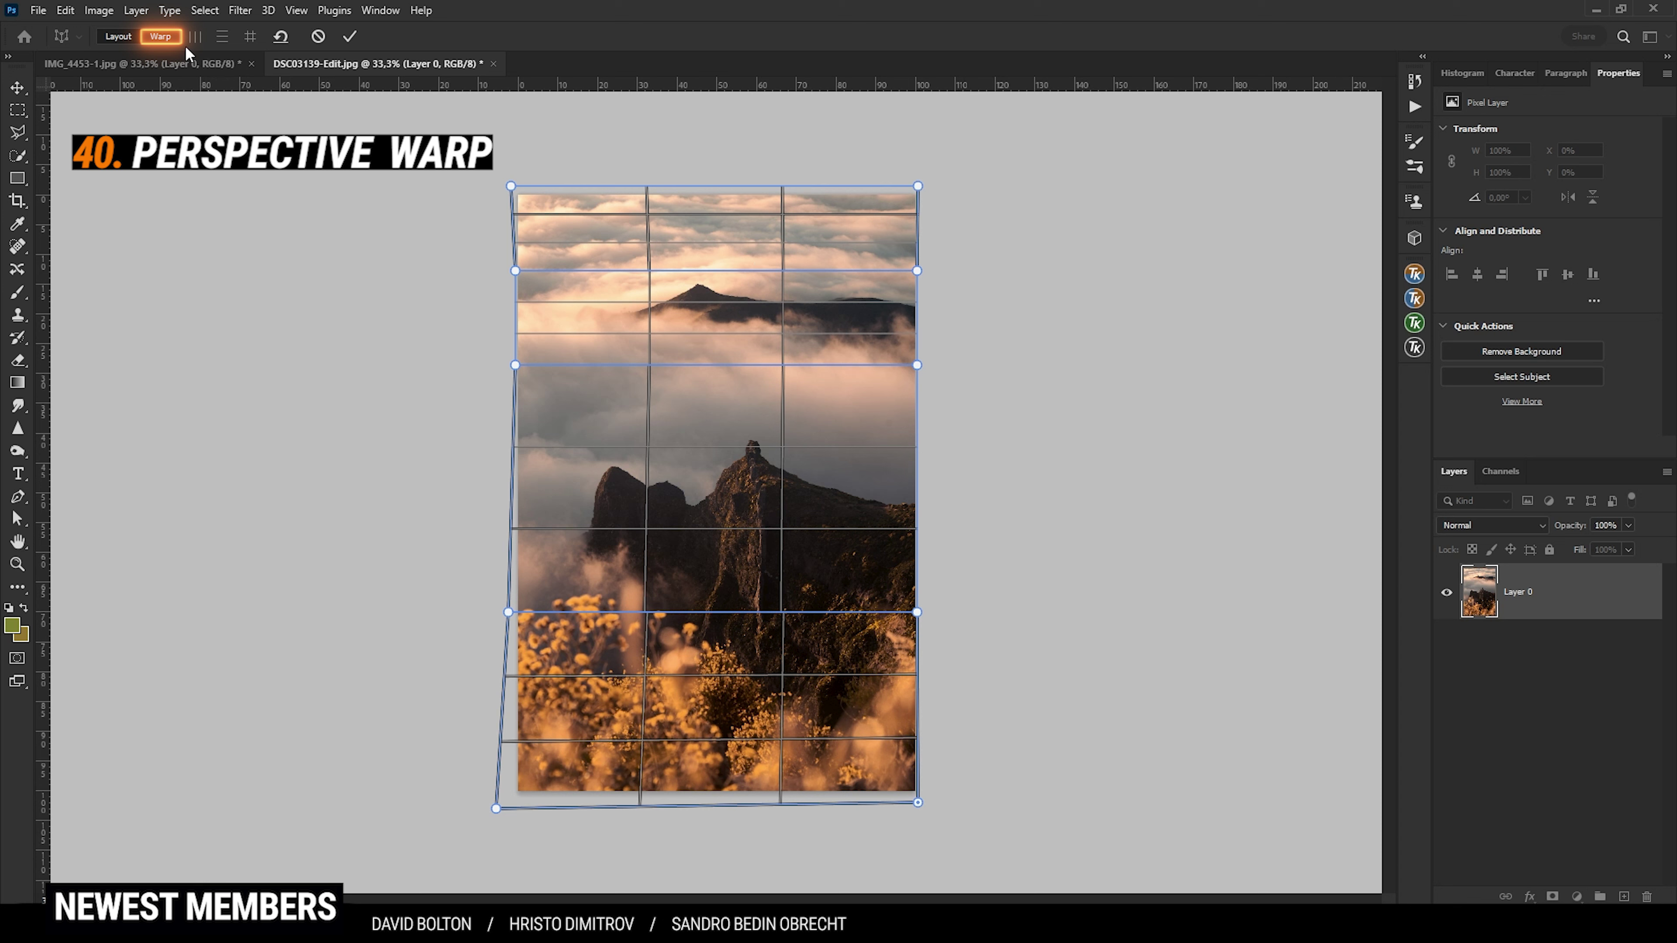
- Warp the planes to lift the distant peak and lower the near ridge, then commit
click(161, 36)
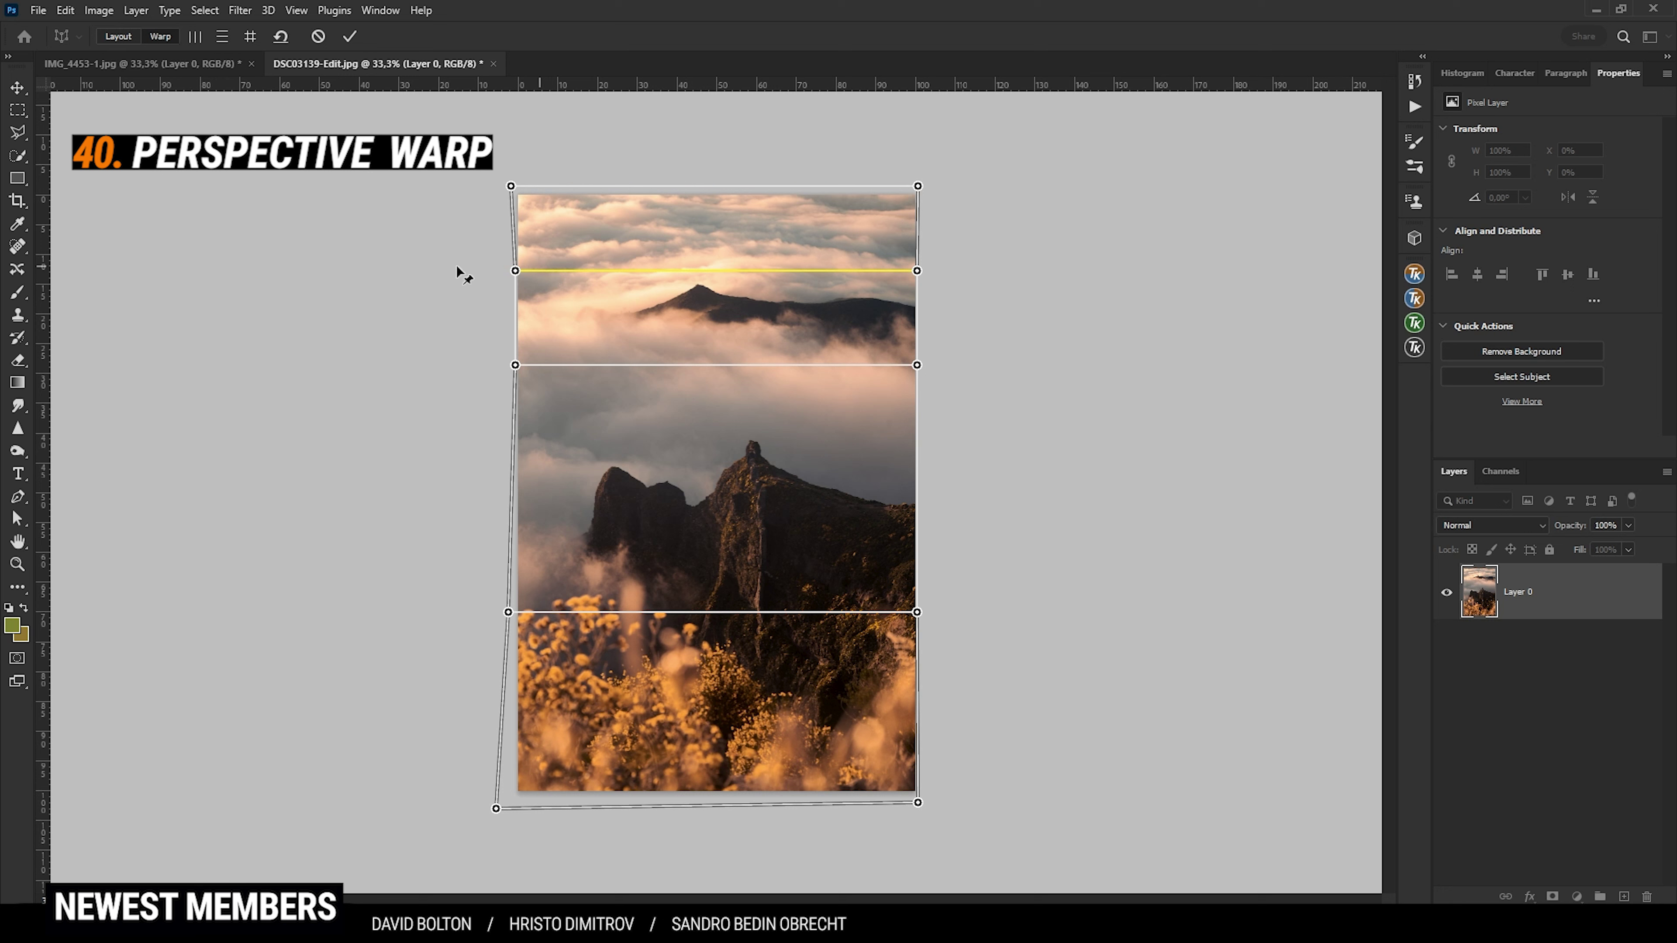
drag(515, 271, 515, 252)
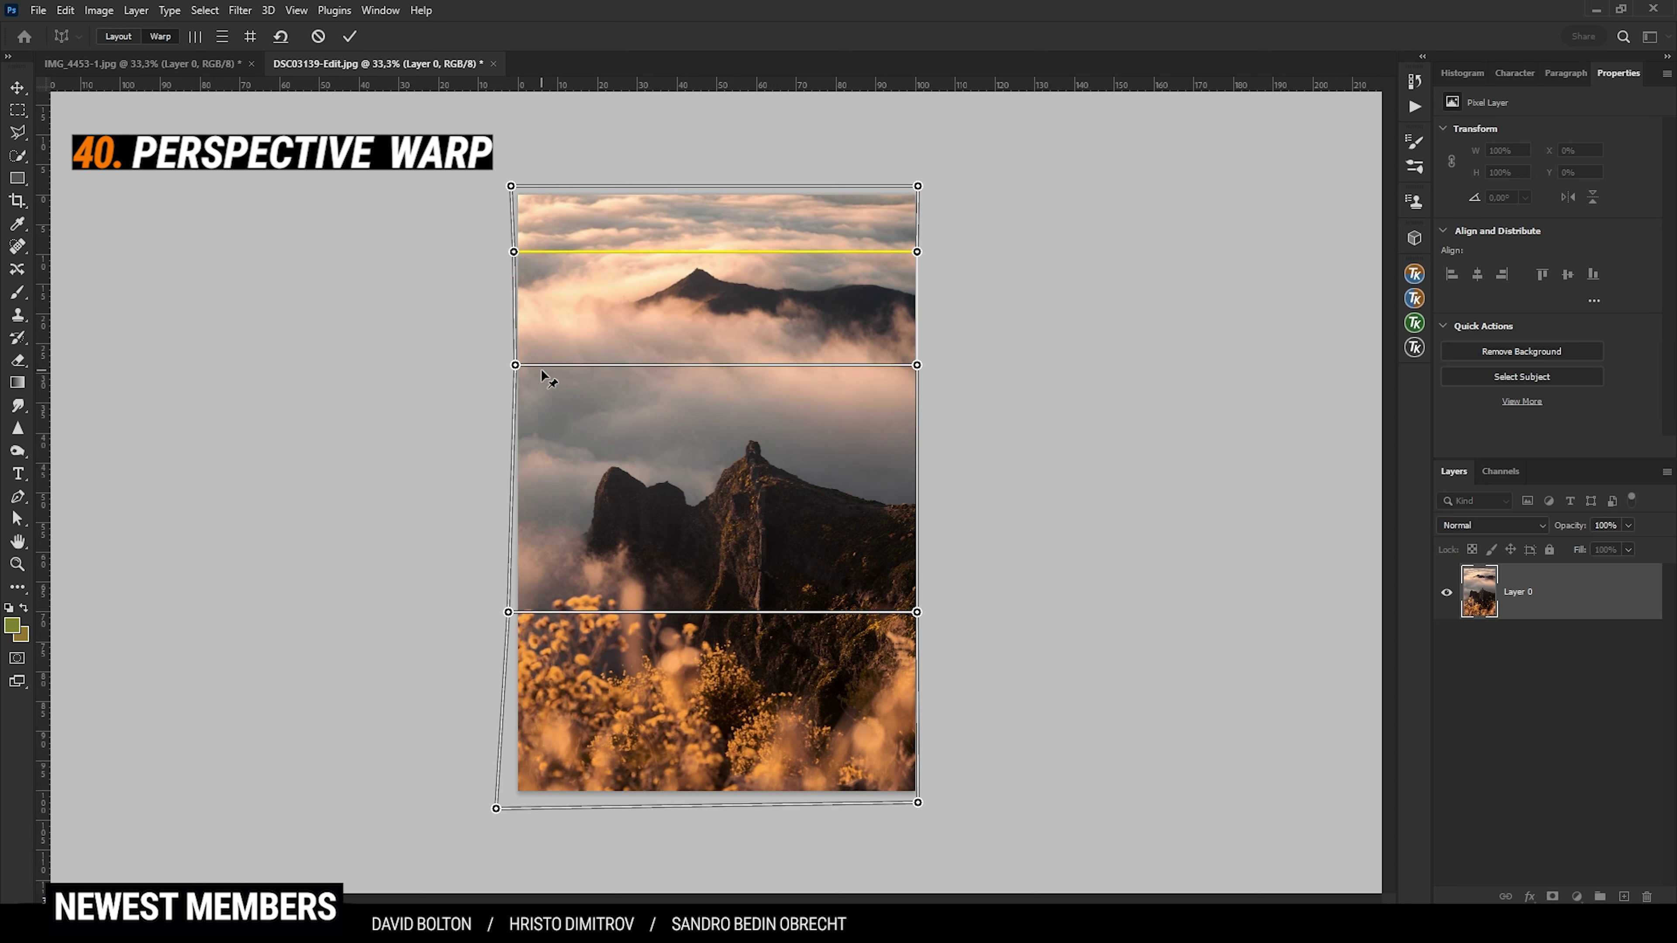
shift+click(580, 364)
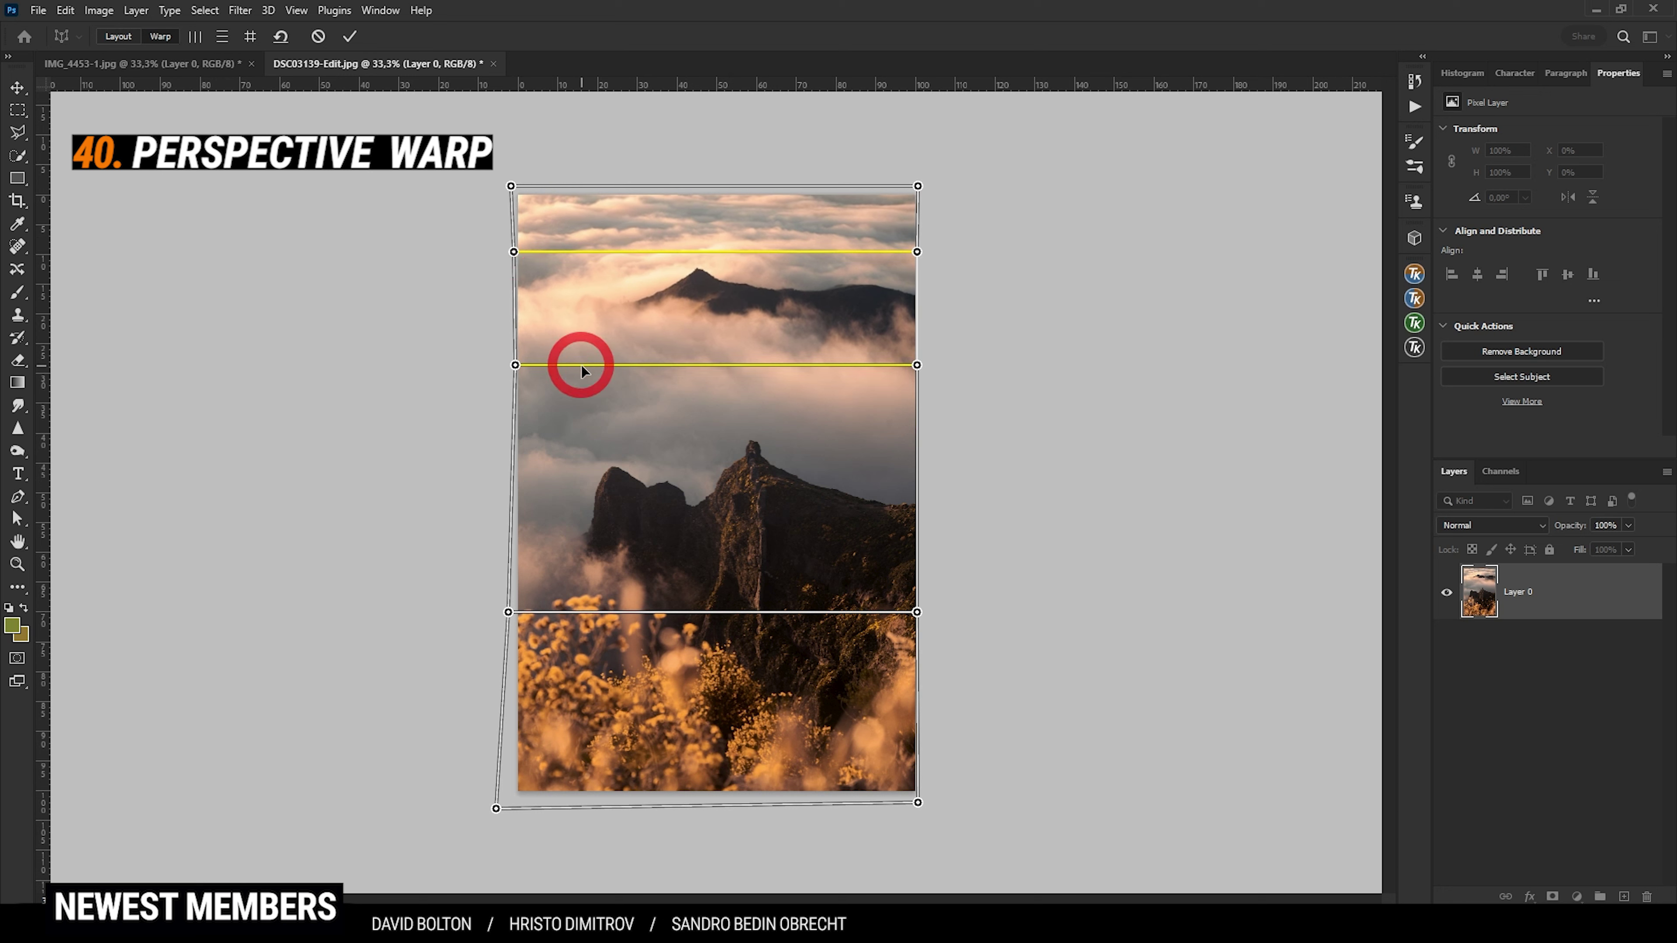
drag(515, 365, 517, 387)
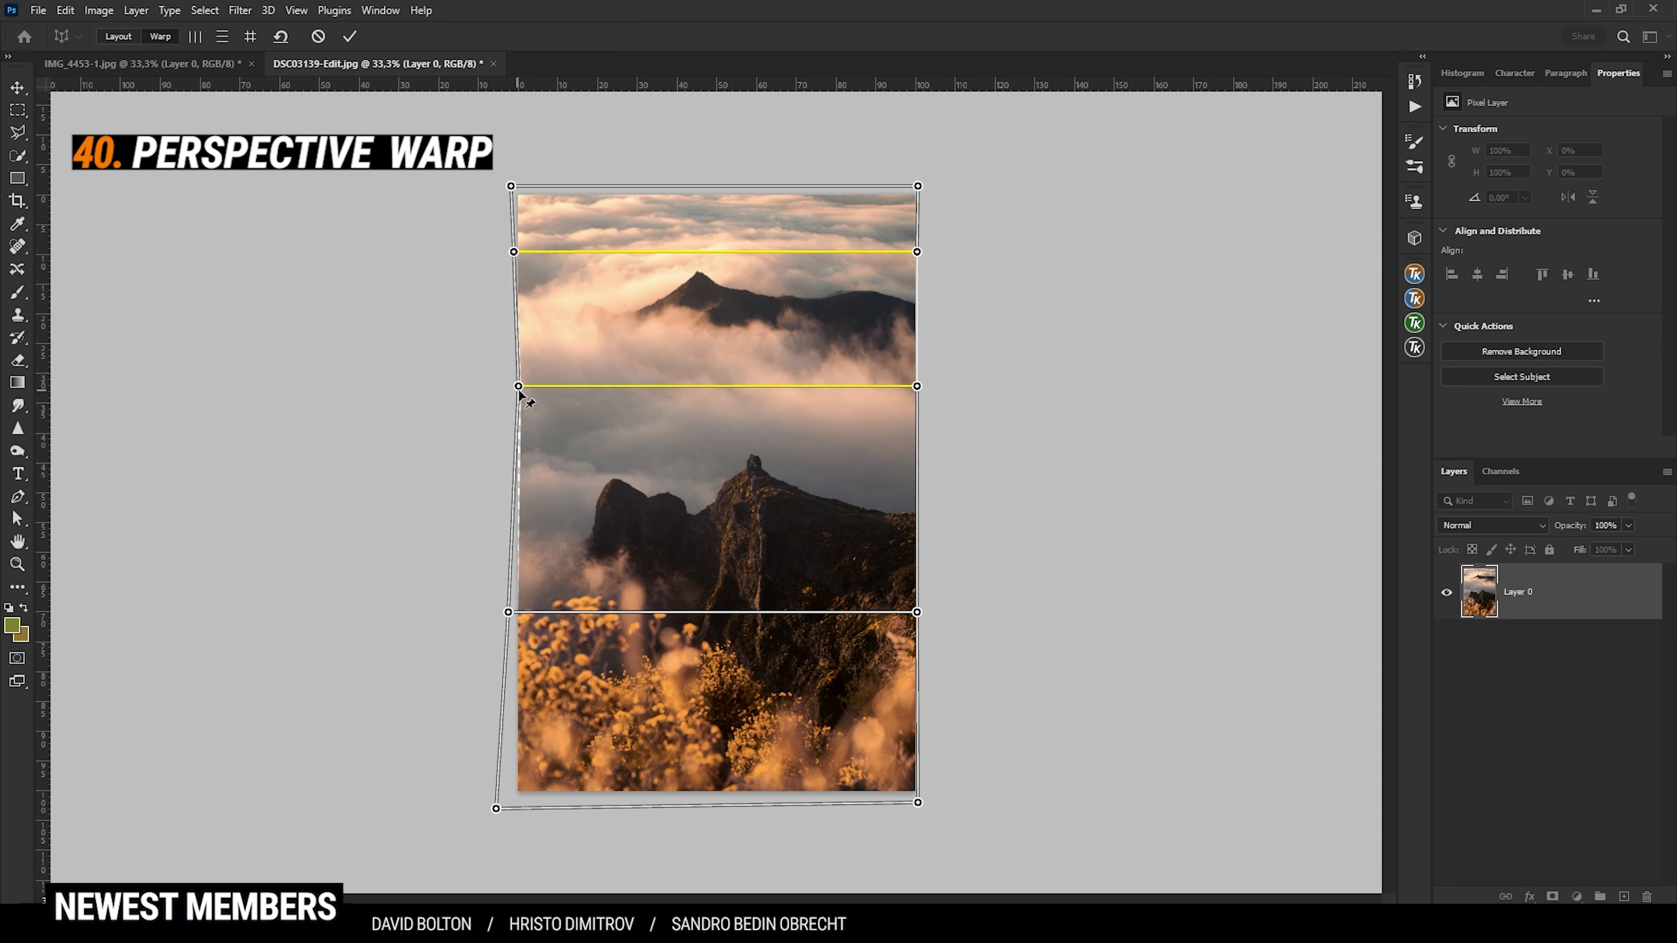
click(516, 386)
click(358, 36)
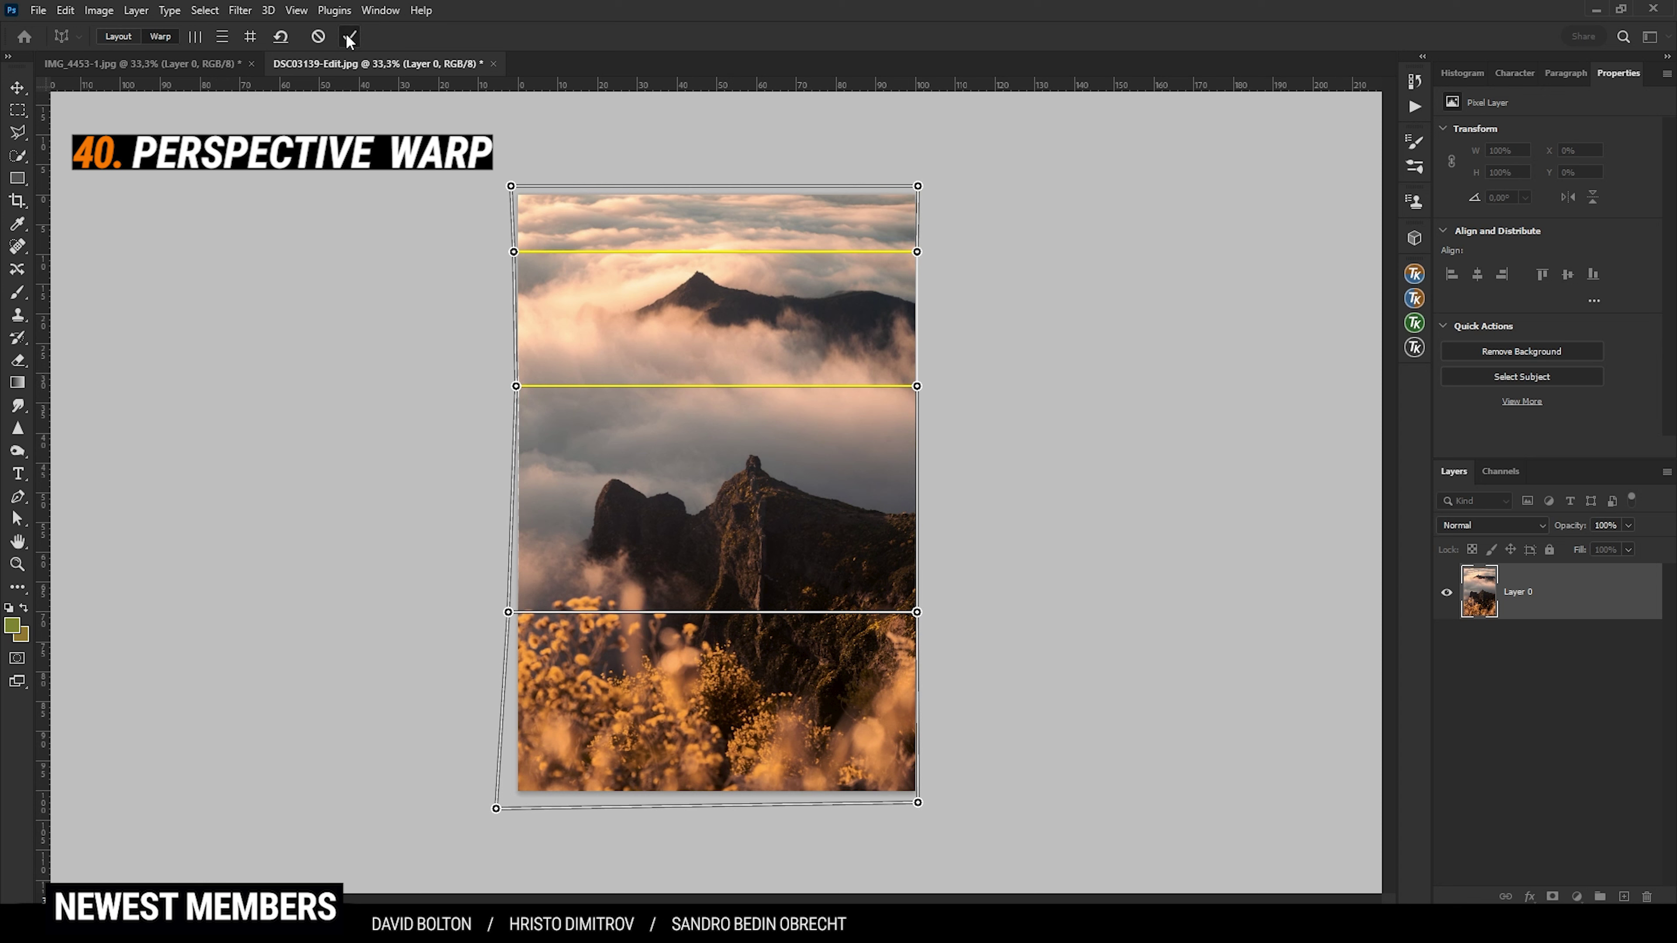
click(350, 38)
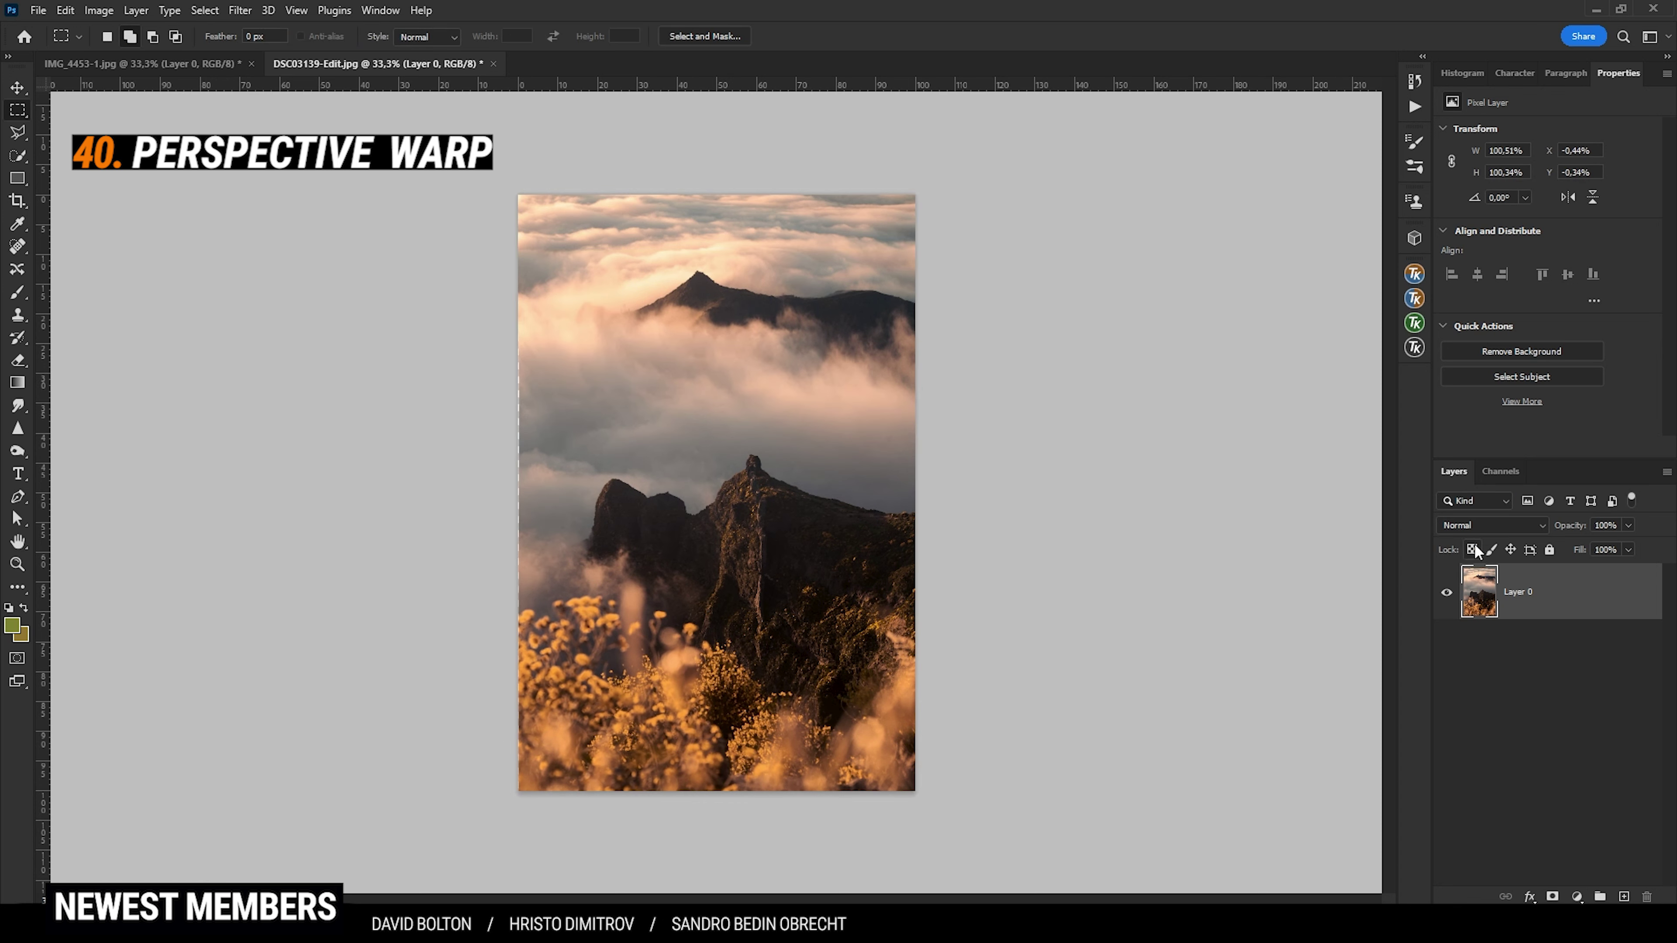
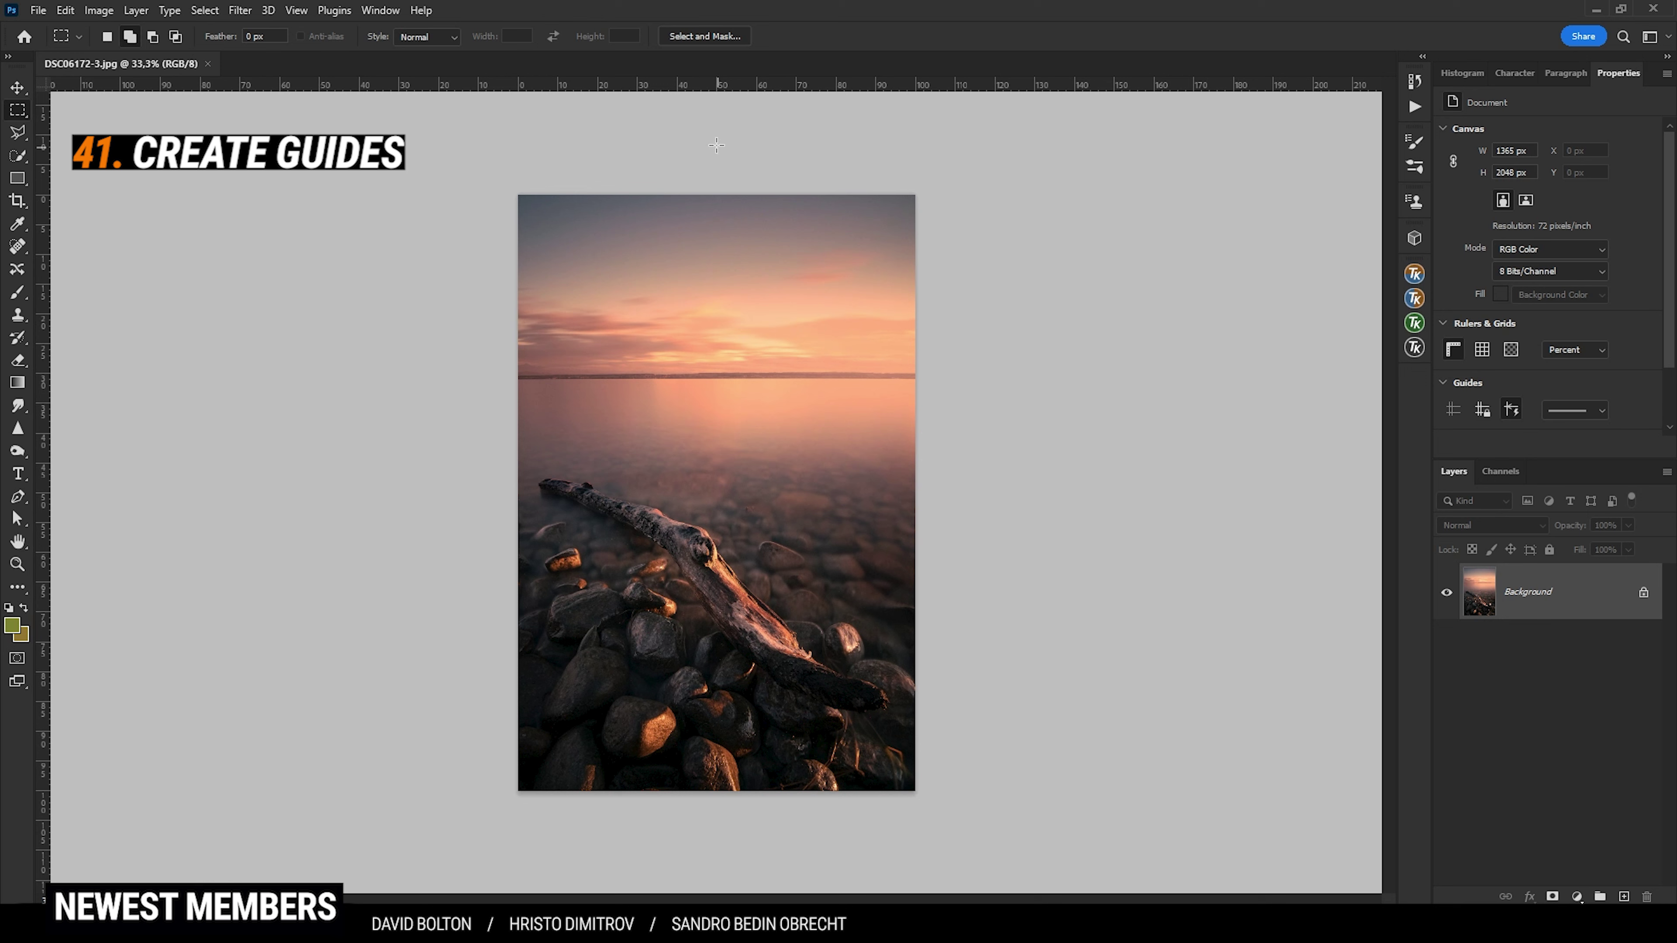
- Drag a horizontal guide down to the lake photo's horizon line
drag(720, 86, 783, 378)
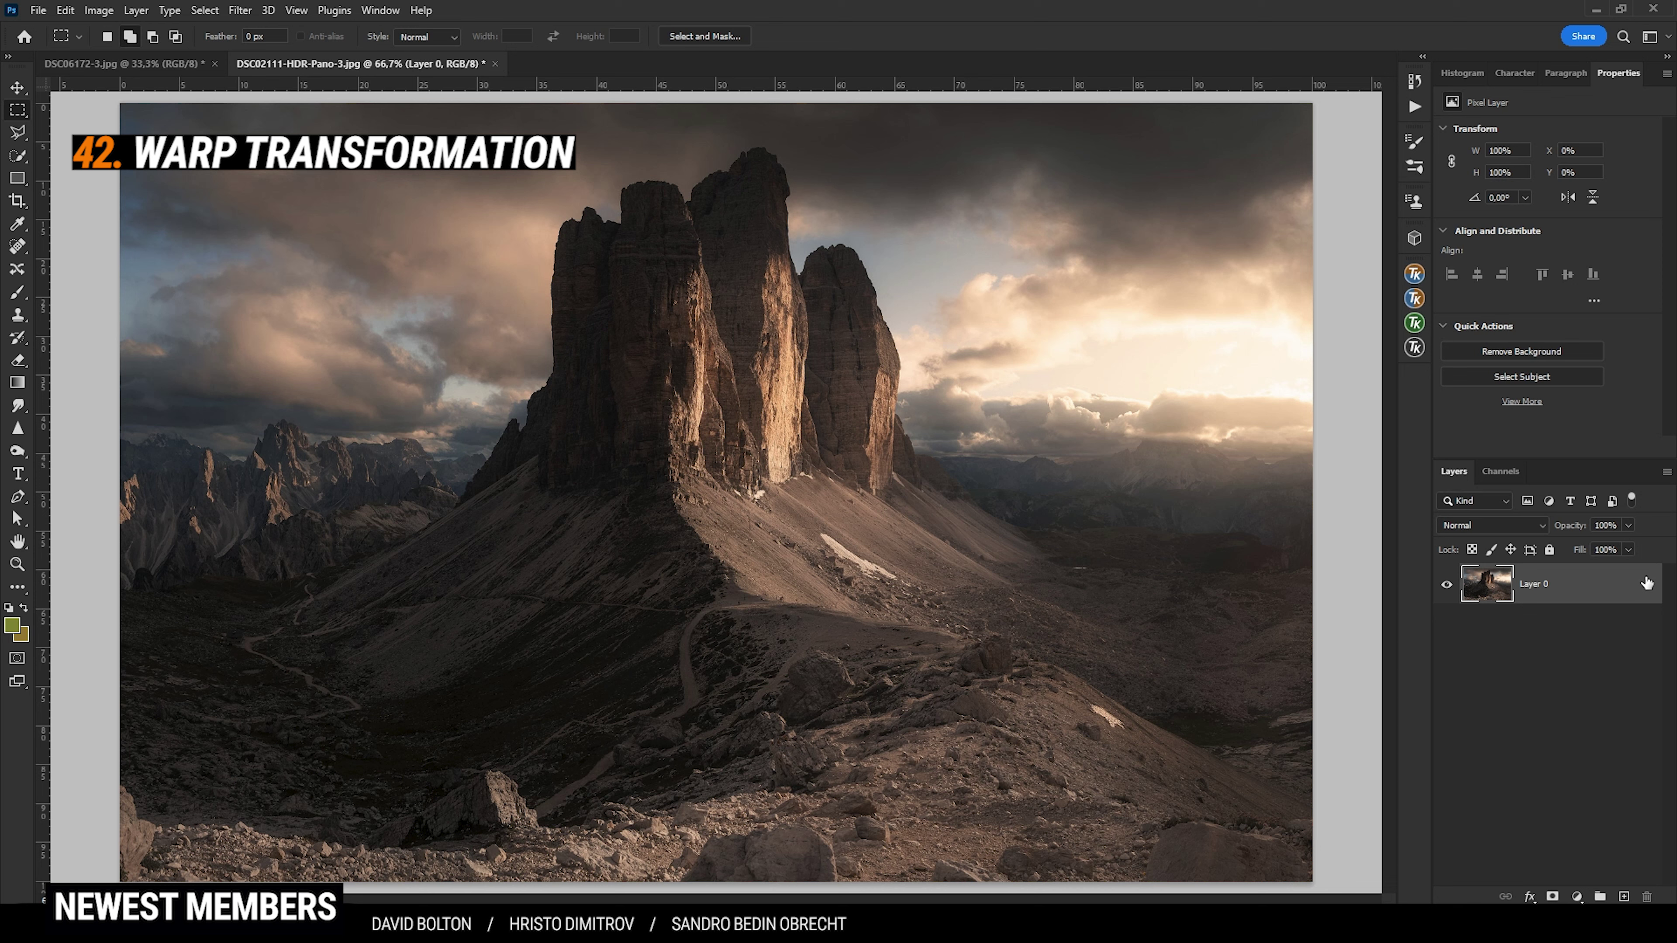
- Add a guide at the panorama's middle, then Warp the image to bend the left side upward around the rocks
drag(585, 84, 612, 487)
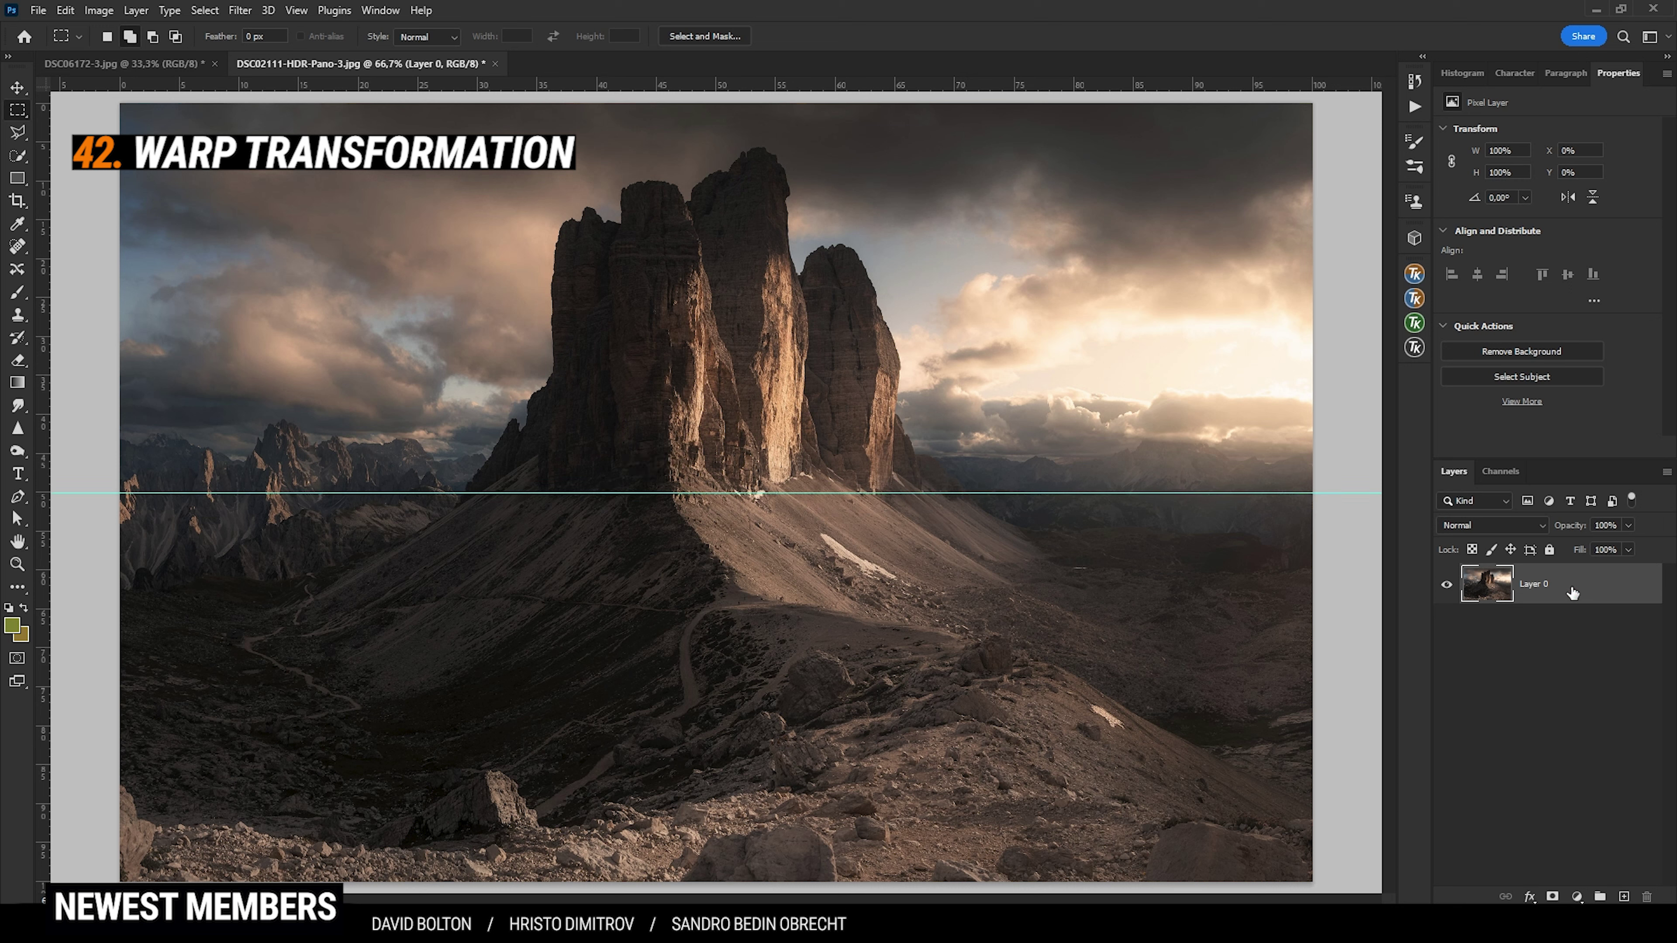
key(ctrl+t)
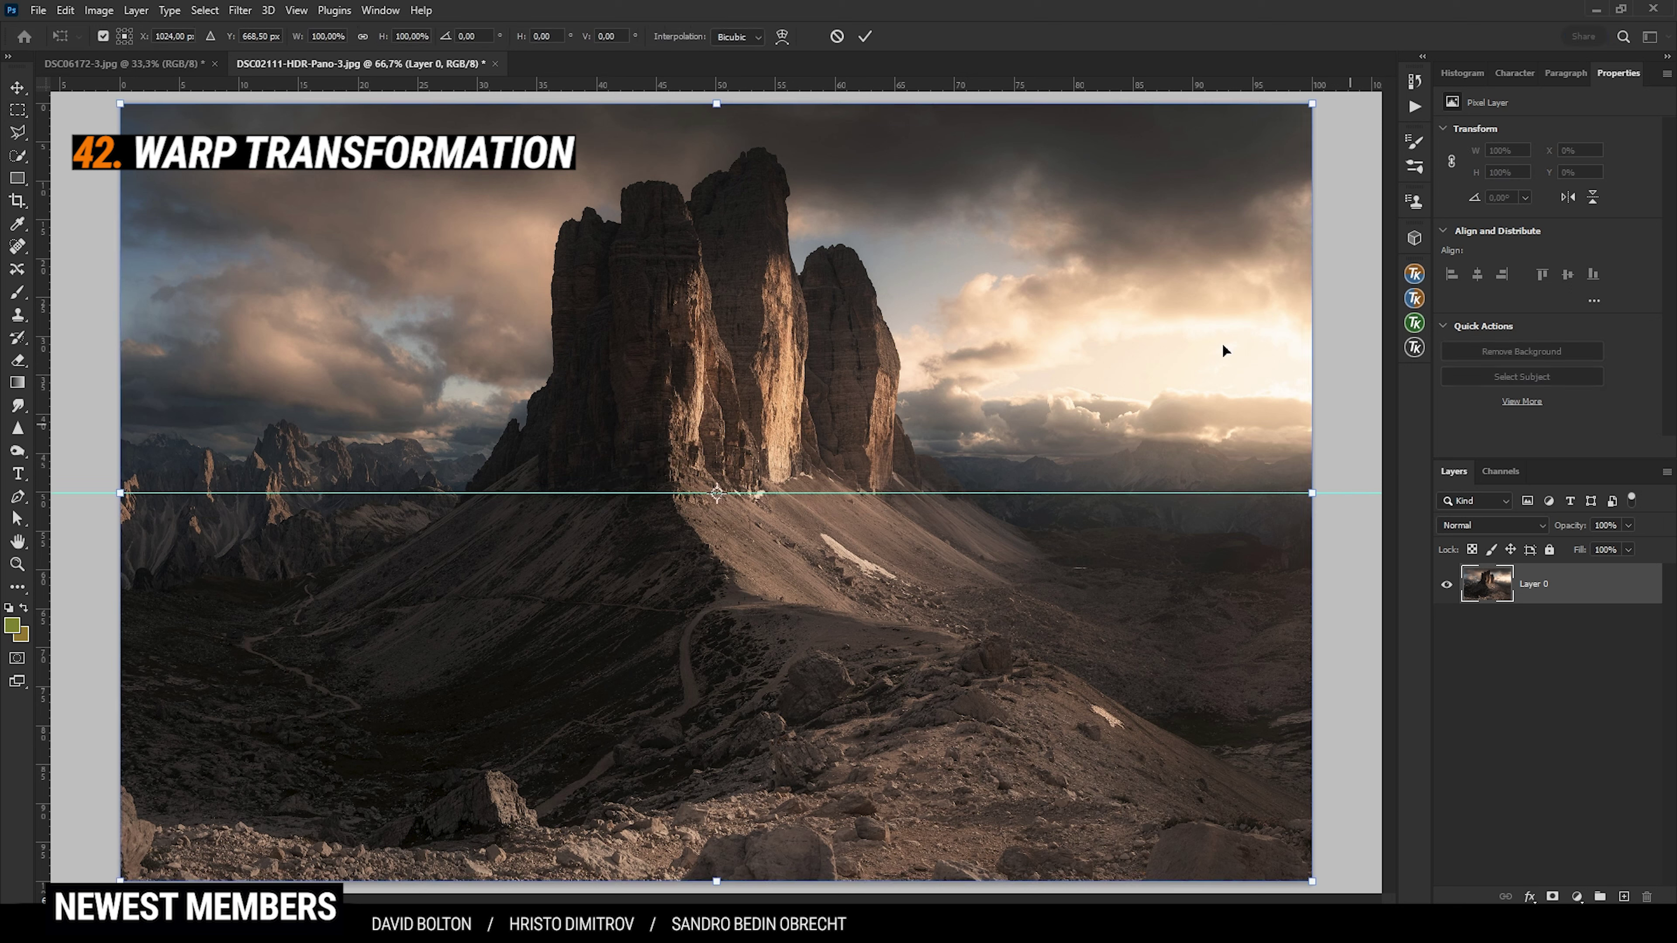
right_click(632, 197)
click(702, 309)
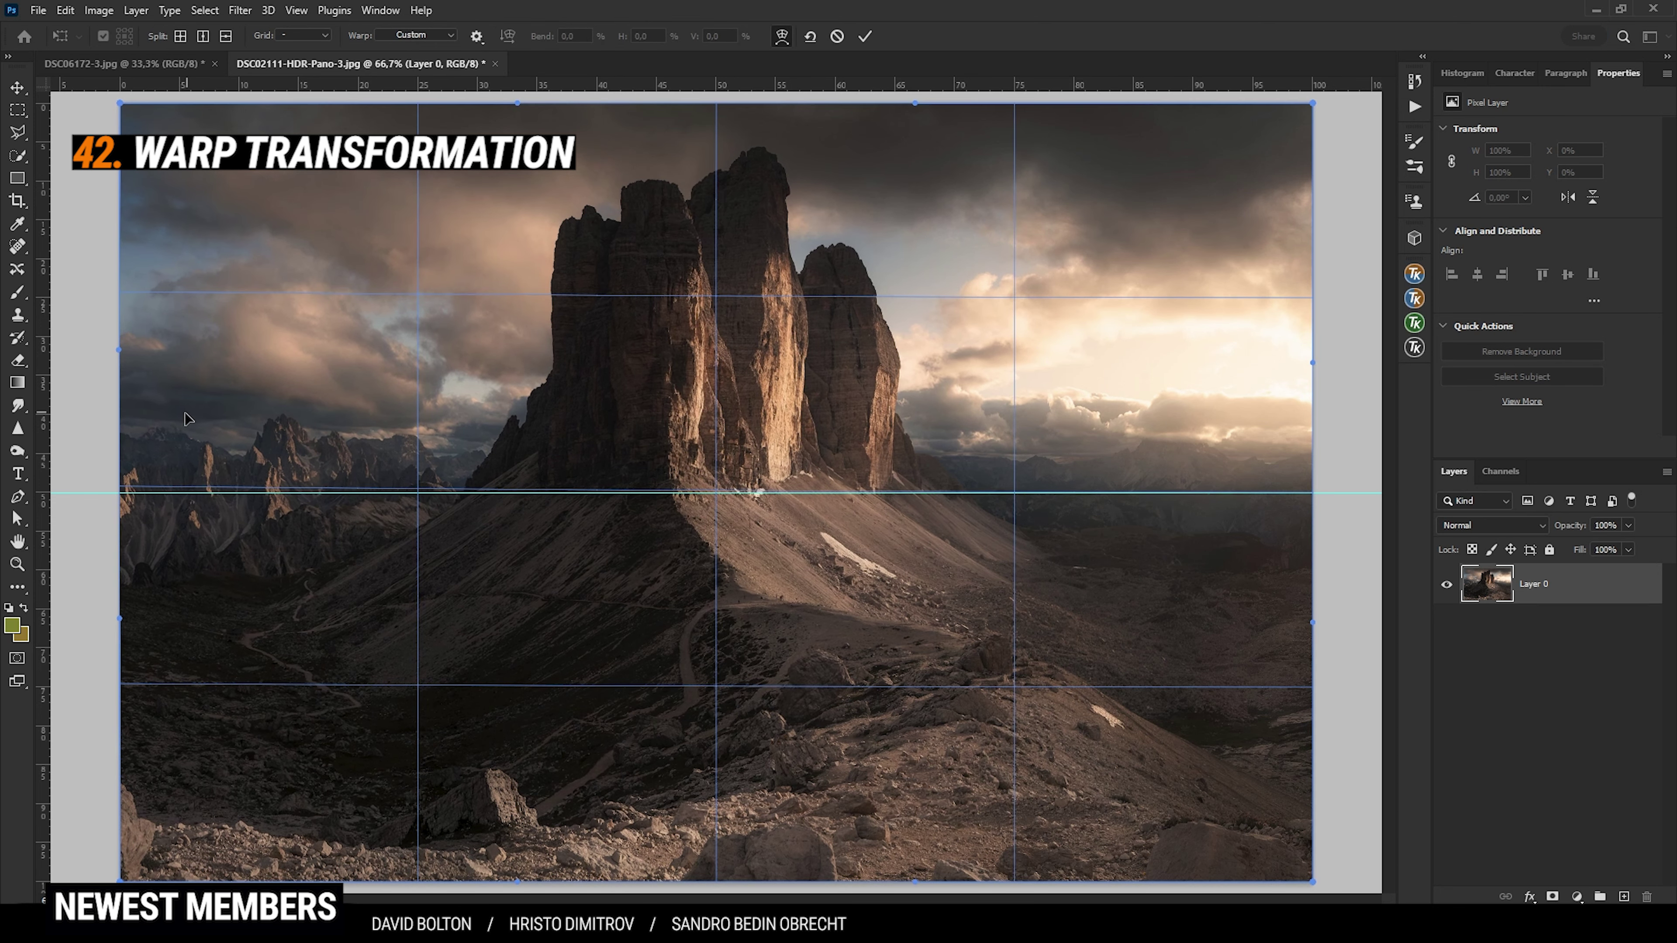
drag(185, 418, 187, 412)
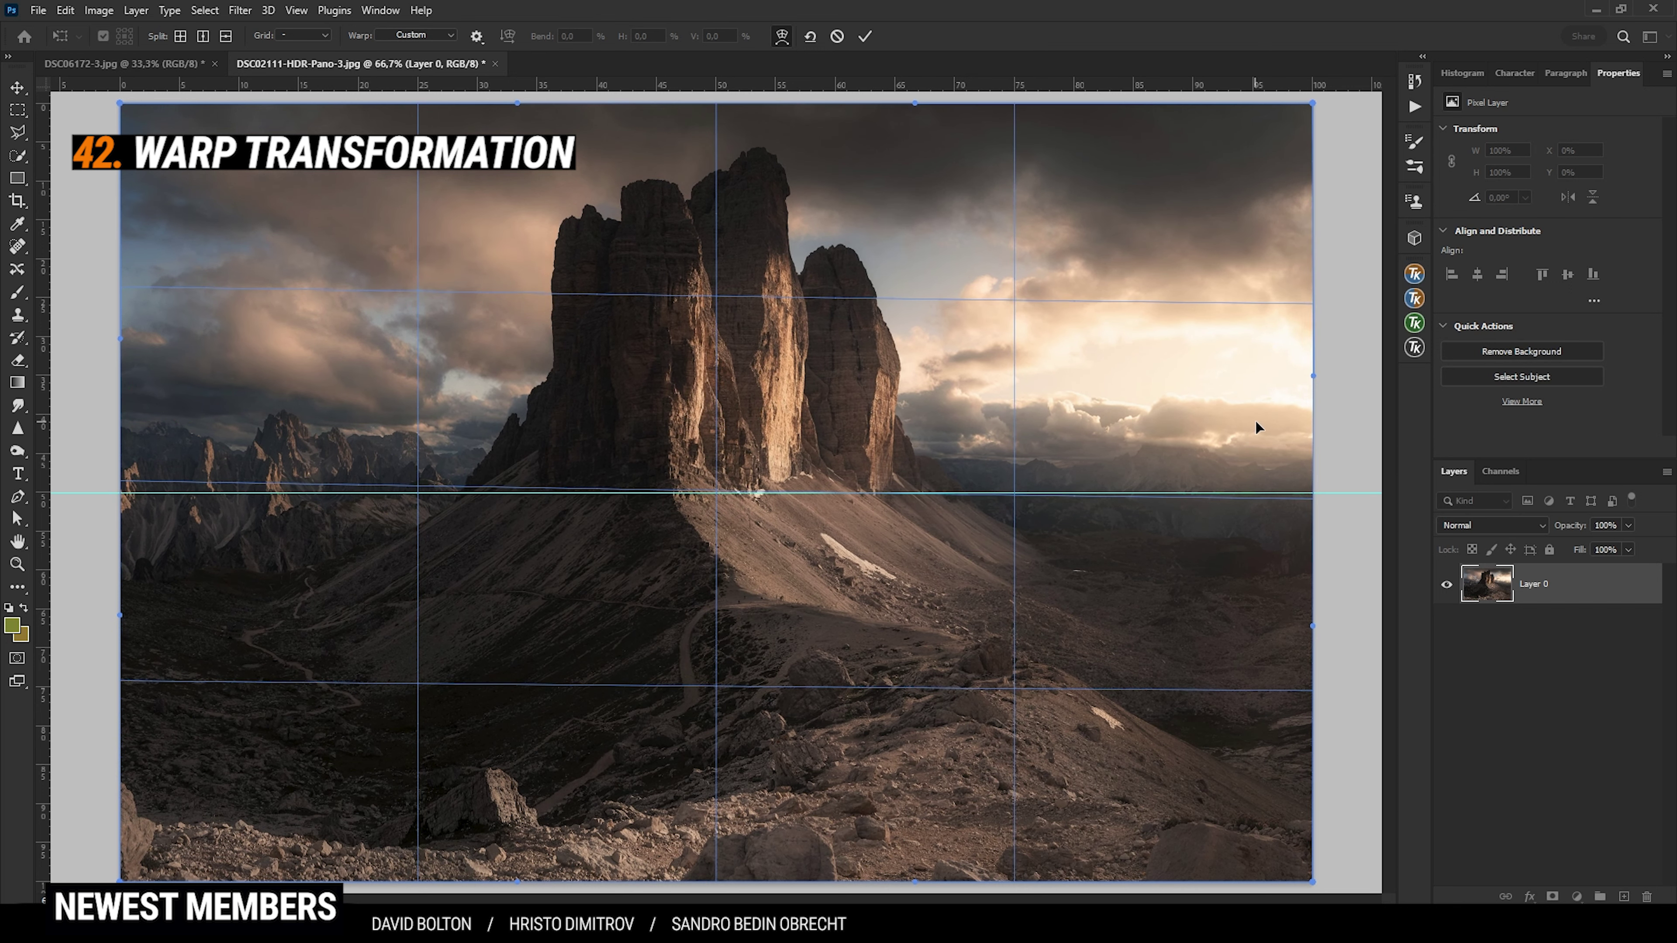
drag(669, 304, 670, 306)
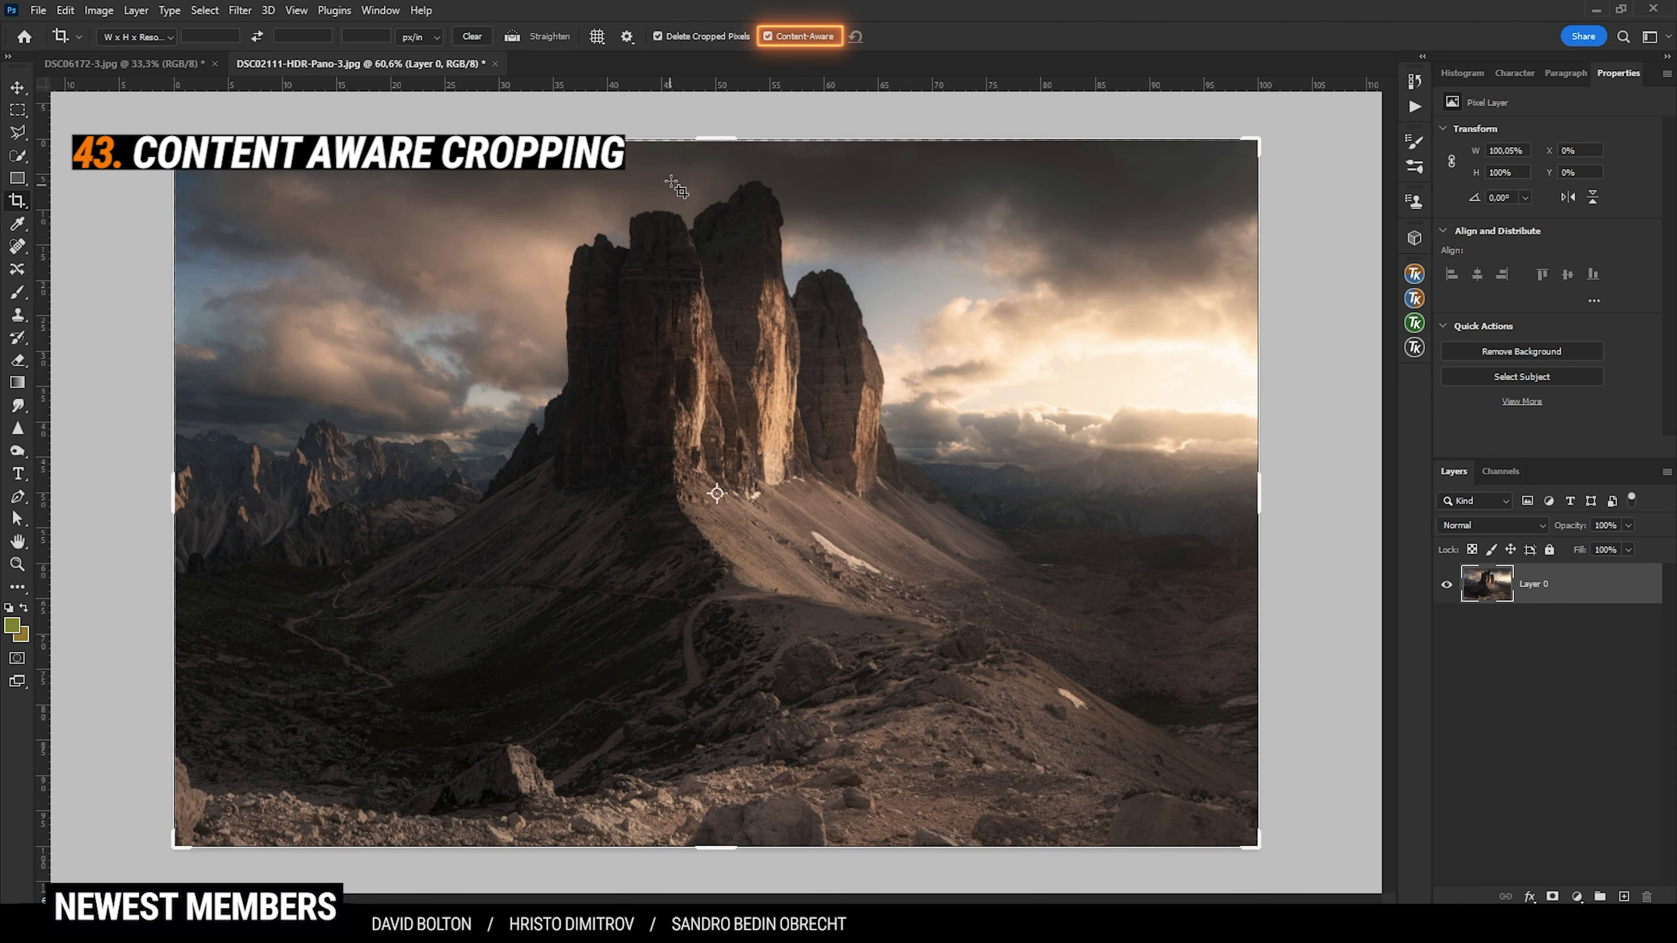
- Extend the mountain panorama's top with a Content-Aware crop that fills in new sky
drag(716, 139, 705, 121)
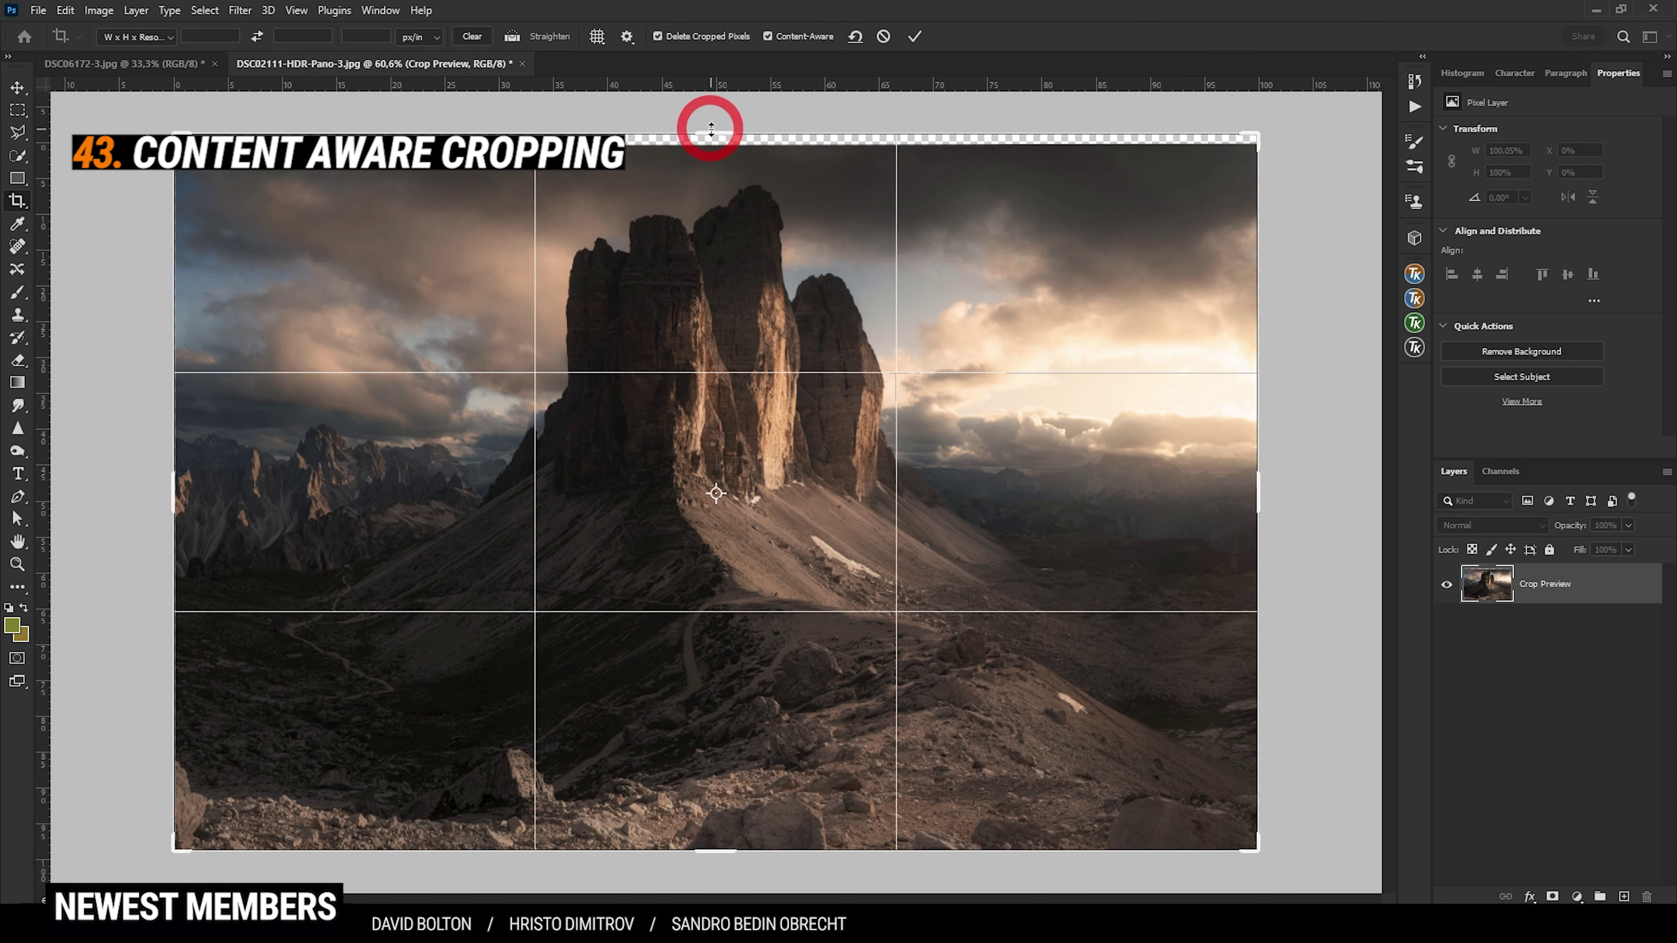
click(914, 36)
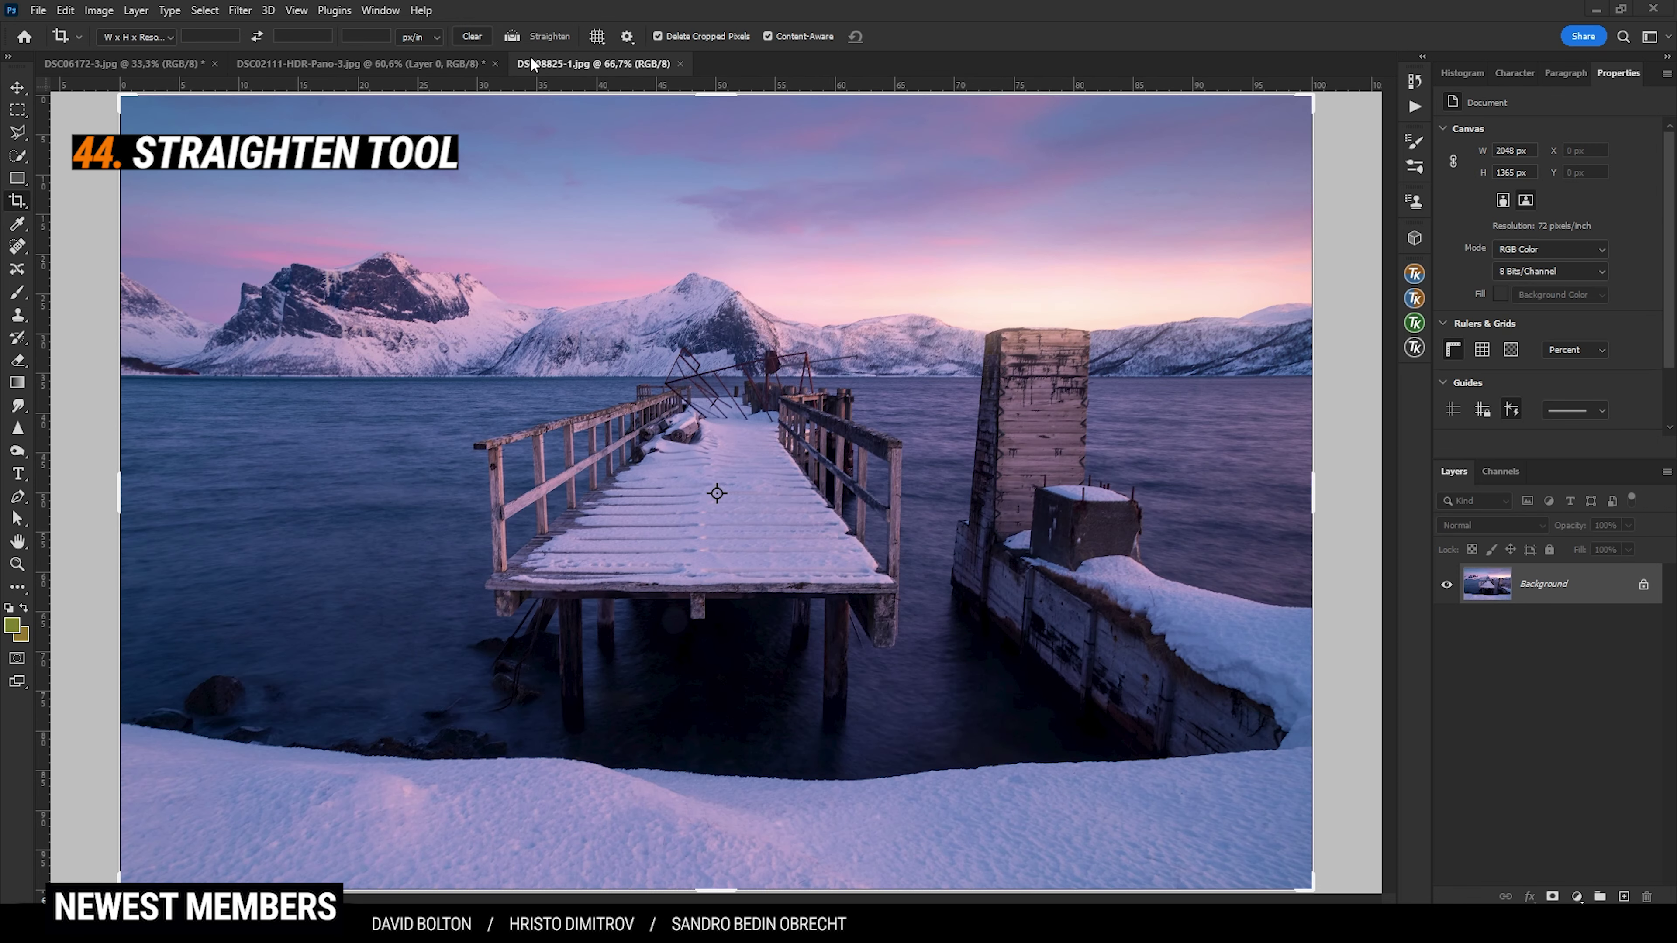
click(512, 38)
- Level the pier photo by tracing the shoreline with the Straighten tool
drag(179, 375, 1252, 374)
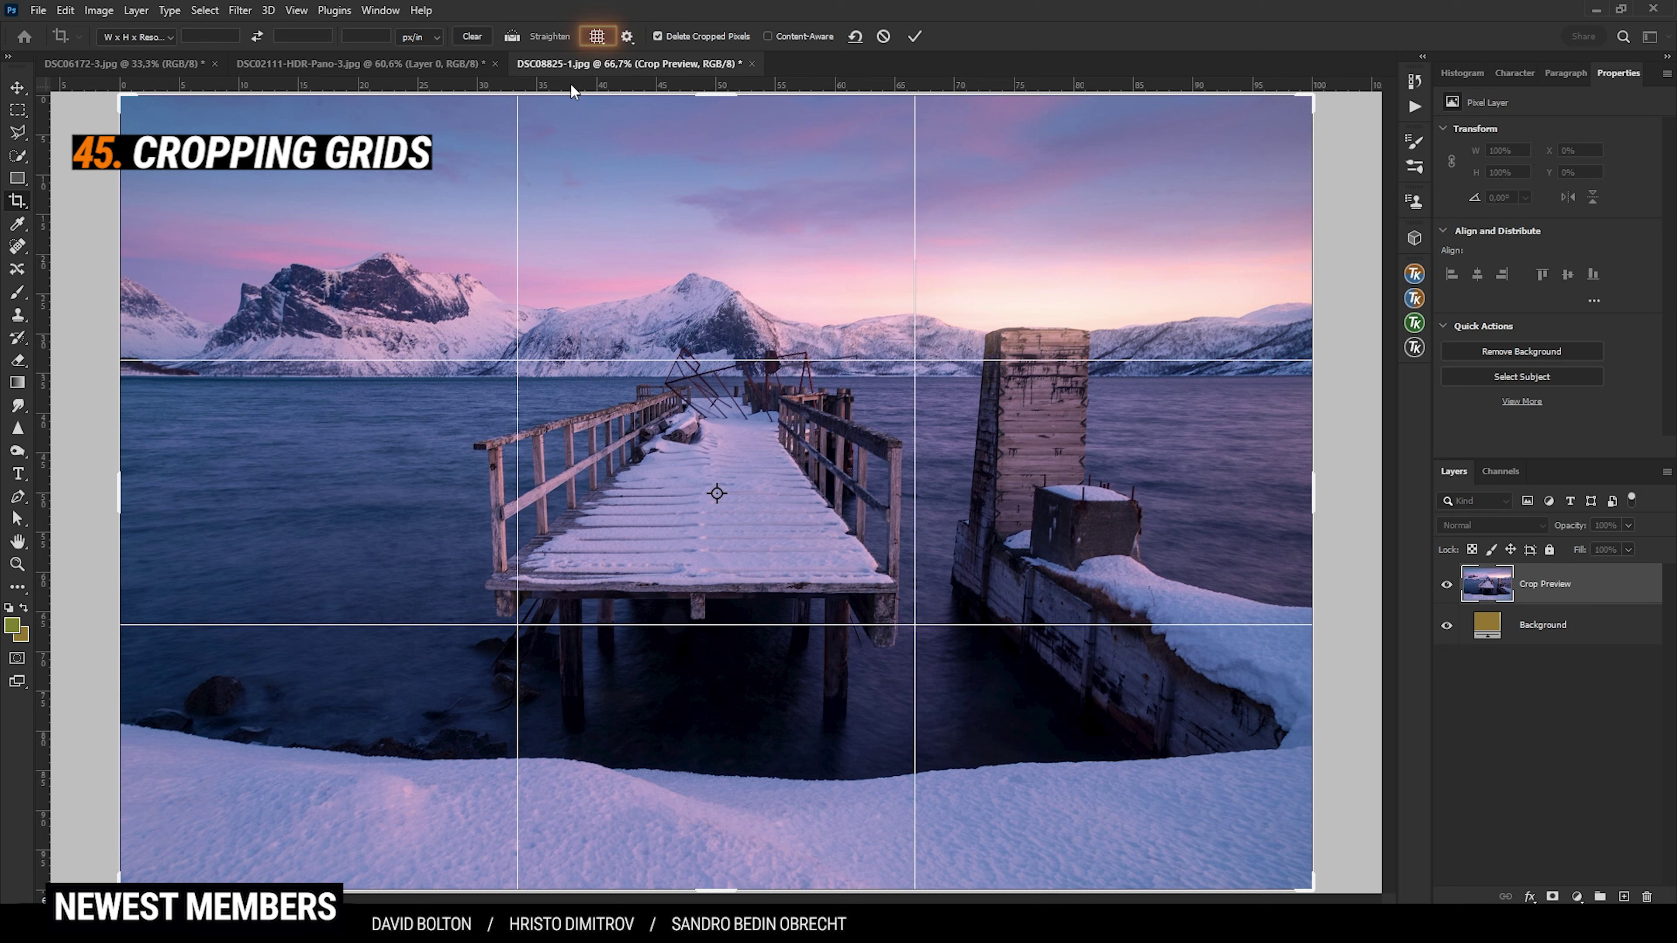
- Preview Grid, Diagonal, Triangle, Golden Ratio and Golden Spiral crop overlays on the pier photo, then finish cropping
click(598, 37)
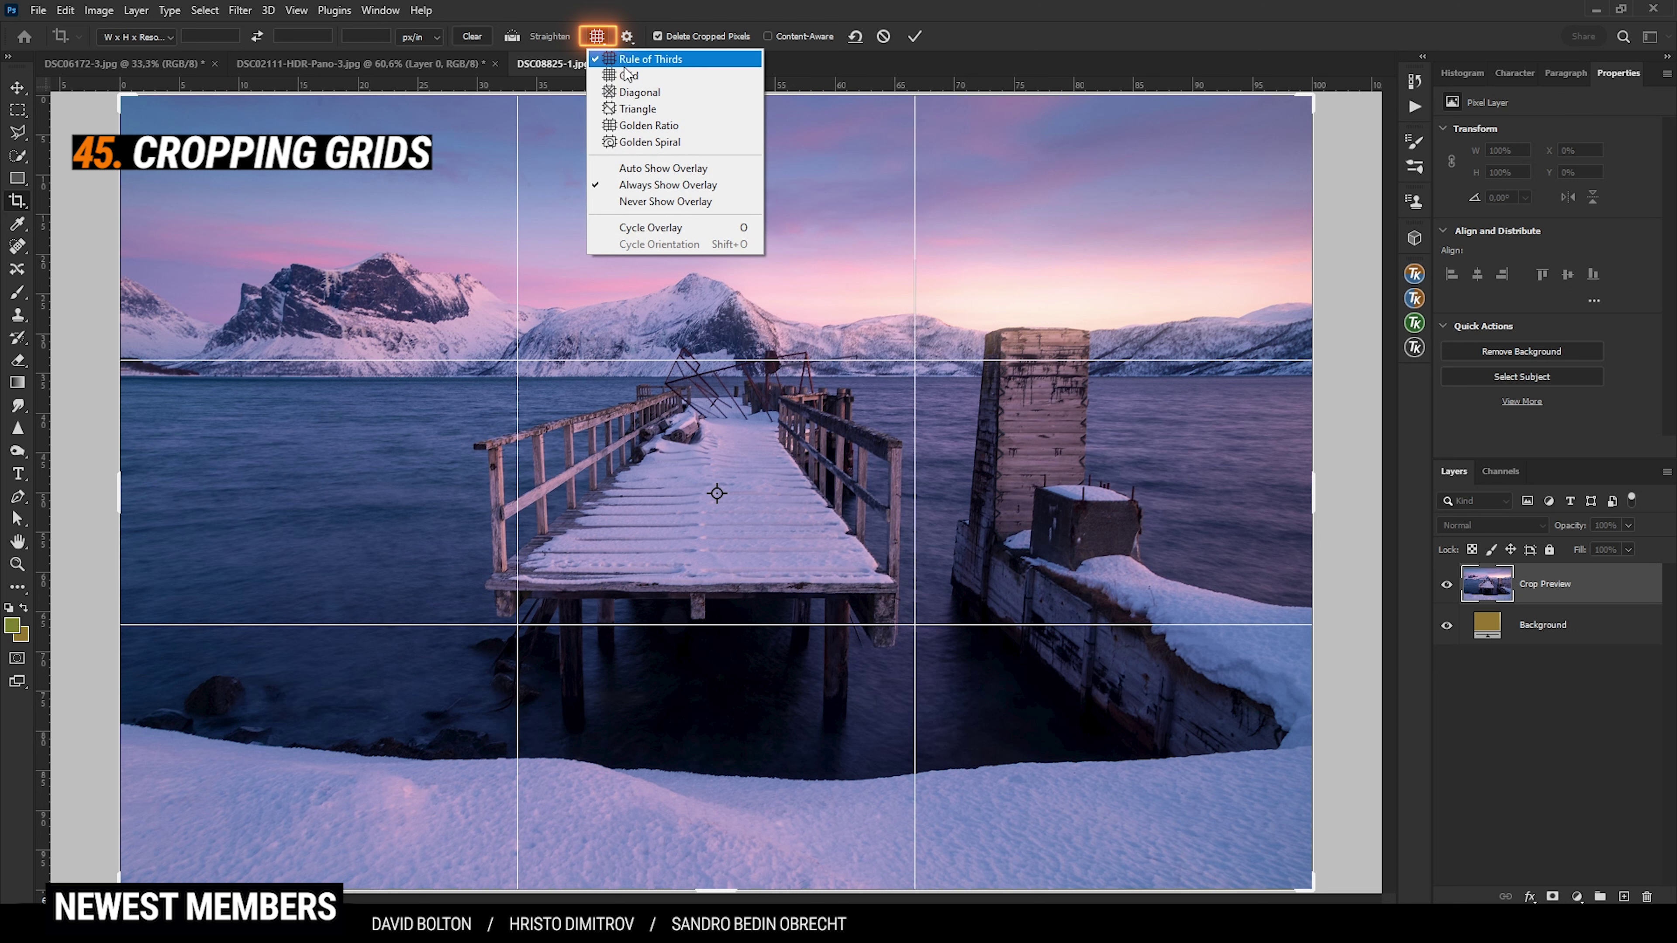
click(627, 76)
click(597, 37)
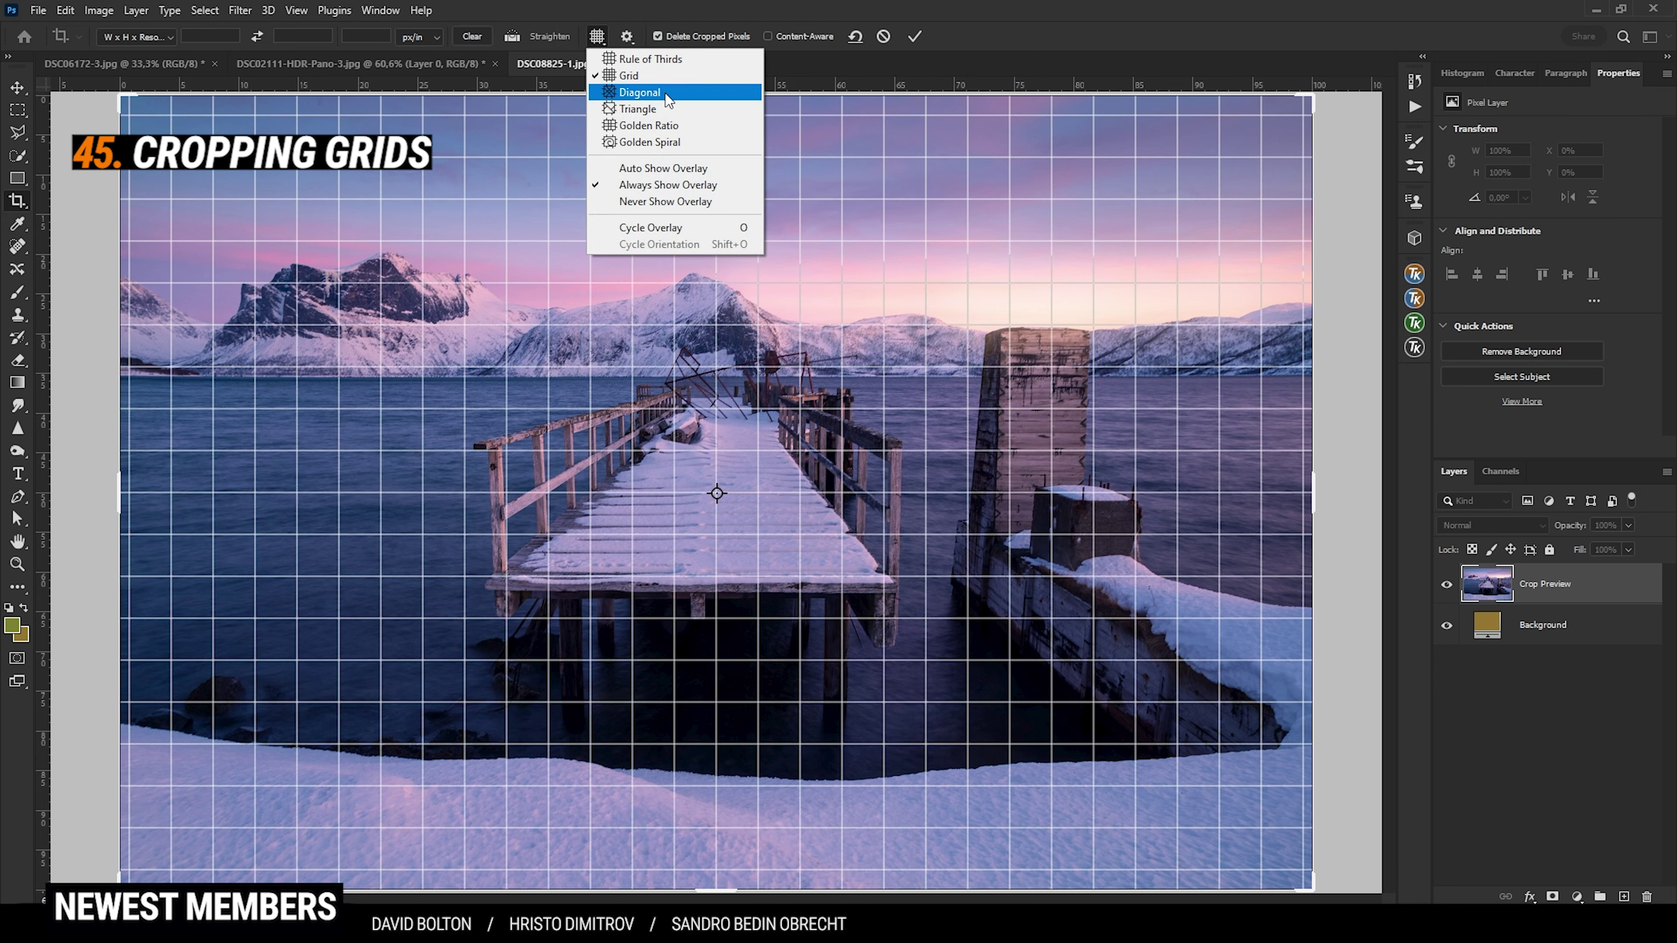
click(639, 91)
click(597, 37)
click(637, 109)
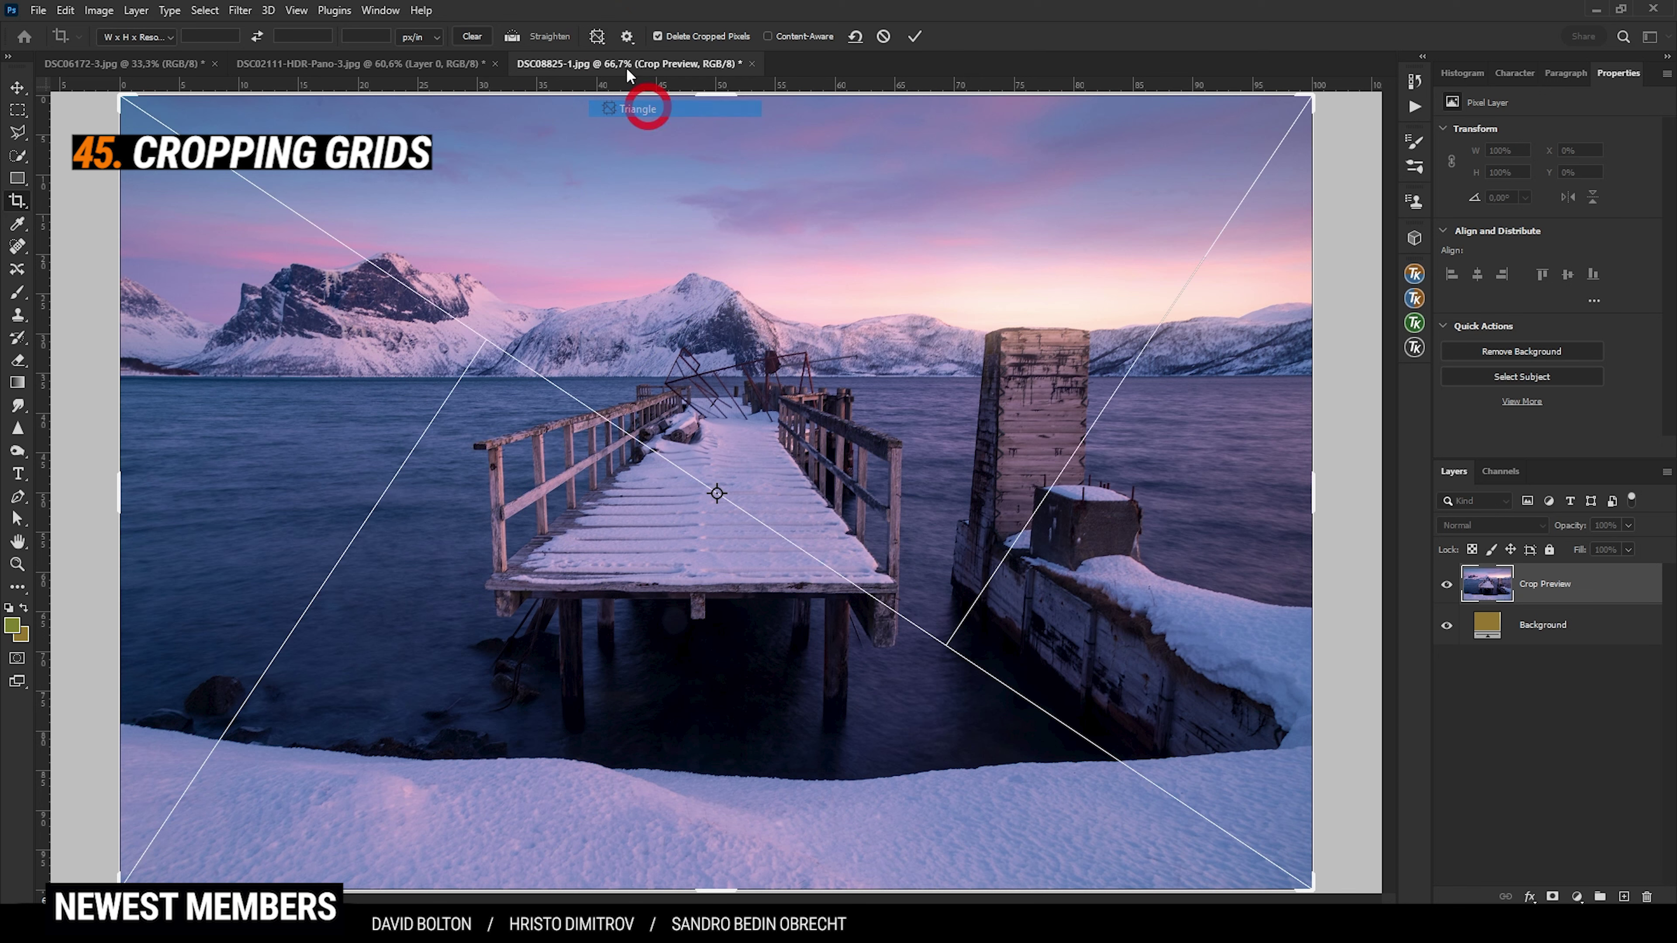
click(598, 37)
click(648, 125)
click(598, 37)
click(667, 143)
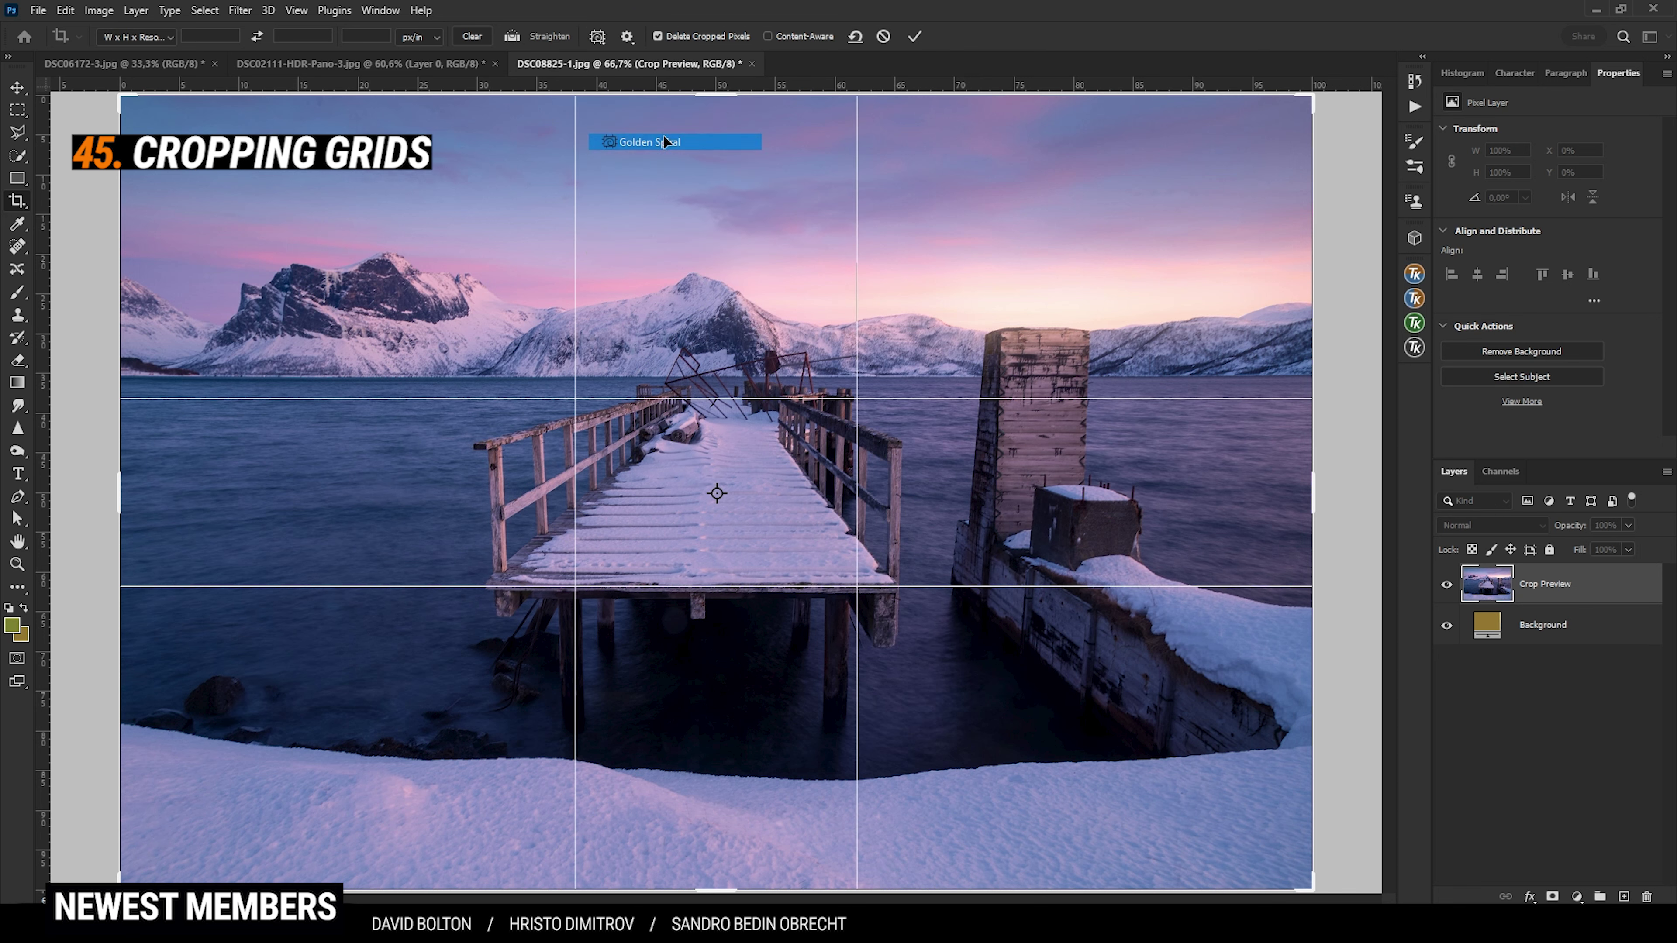
key(Escape)
key(b)
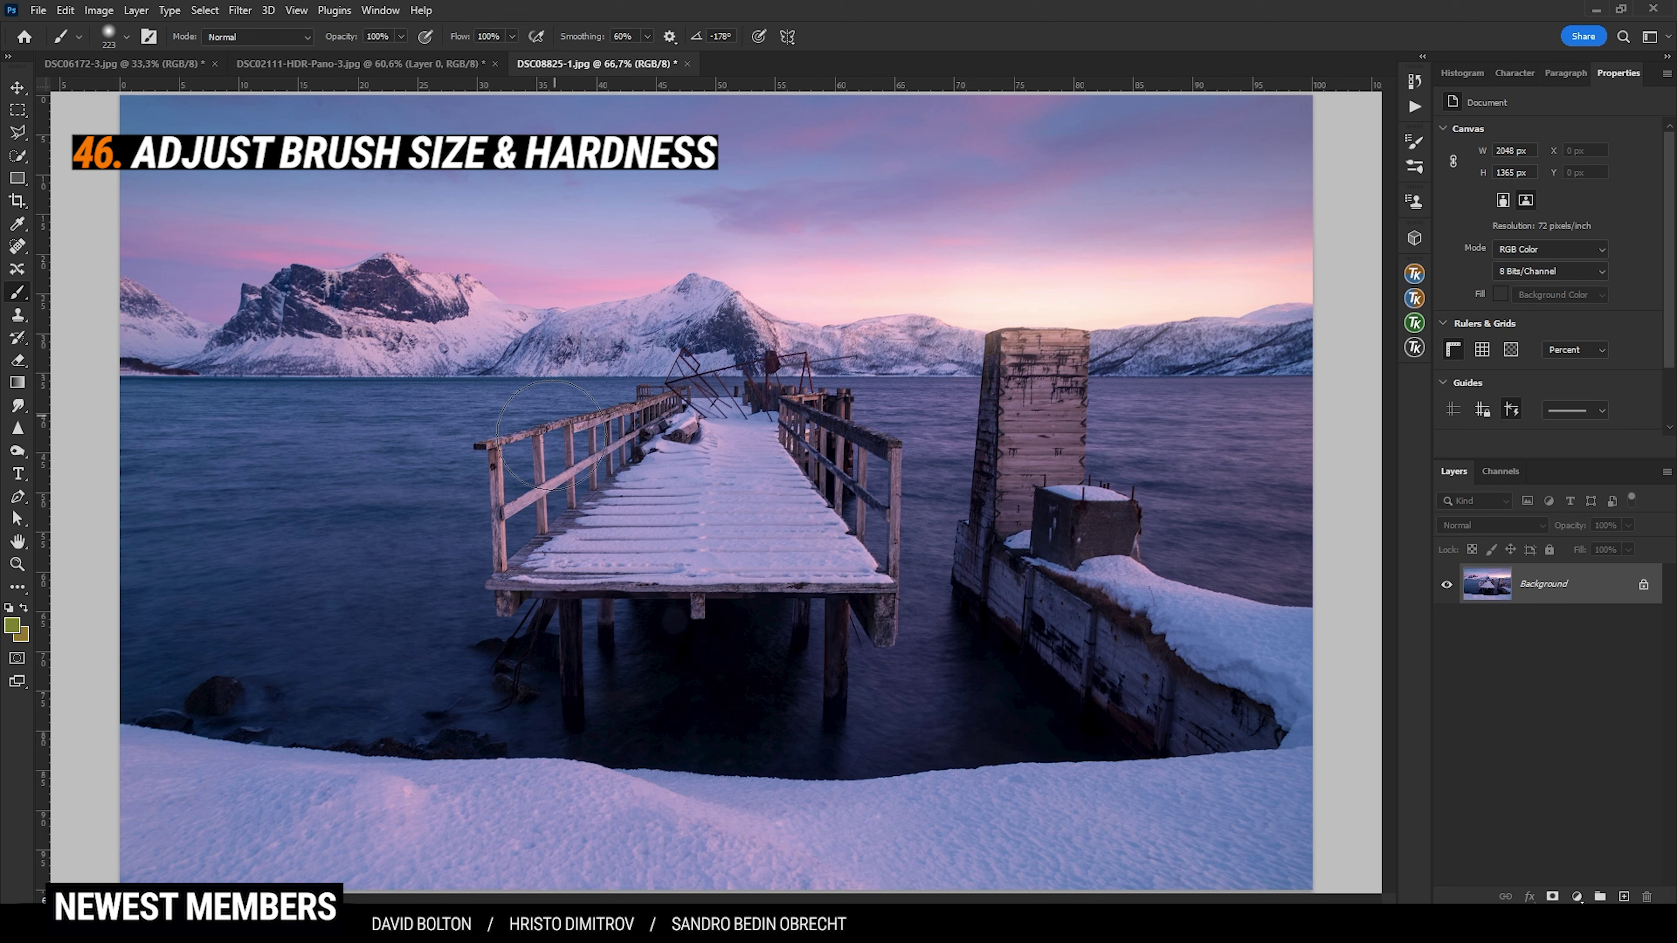
- Set the brush to 280 px diameter and 31% hardness
mouse_move(509, 351)
mouse_down()
mouse_move(466, 352)
mouse_move(608, 358)
mouse_move(466, 348)
mouse_move(524, 357)
mouse_move(459, 366)
mouse_move(476, 361)
mouse_move(459, 202)
mouse_move(459, 463)
mouse_move(477, 255)
mouse_up()
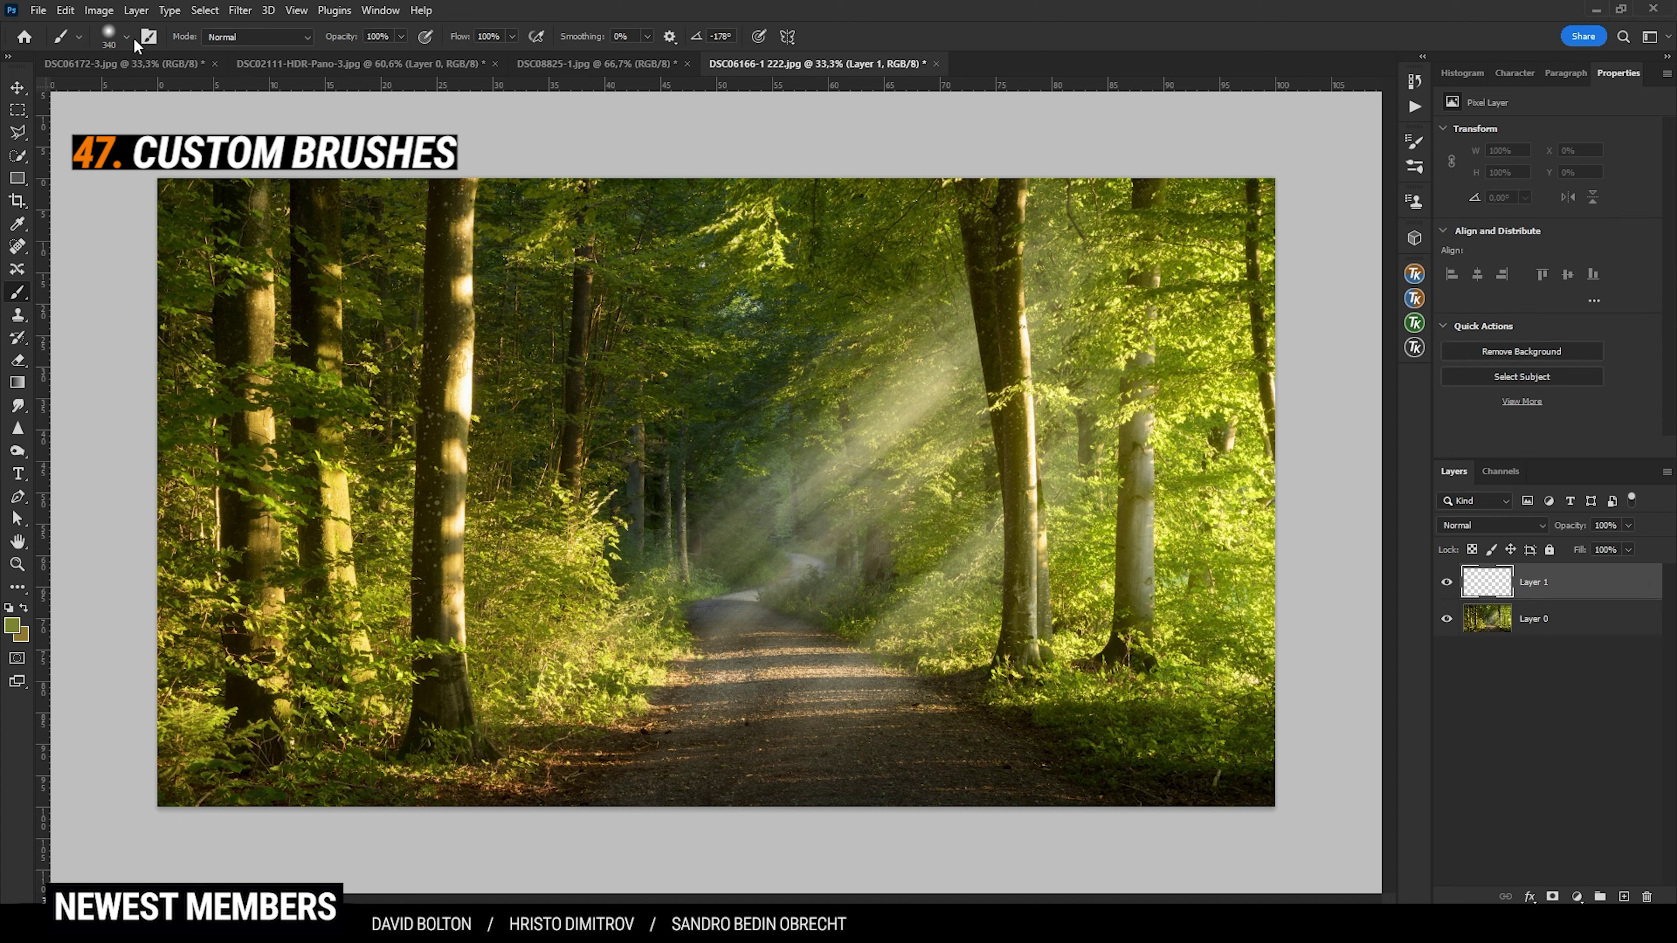
- Choose the third Rays of Light brush preset and shift the light rays over the forest path
click(128, 37)
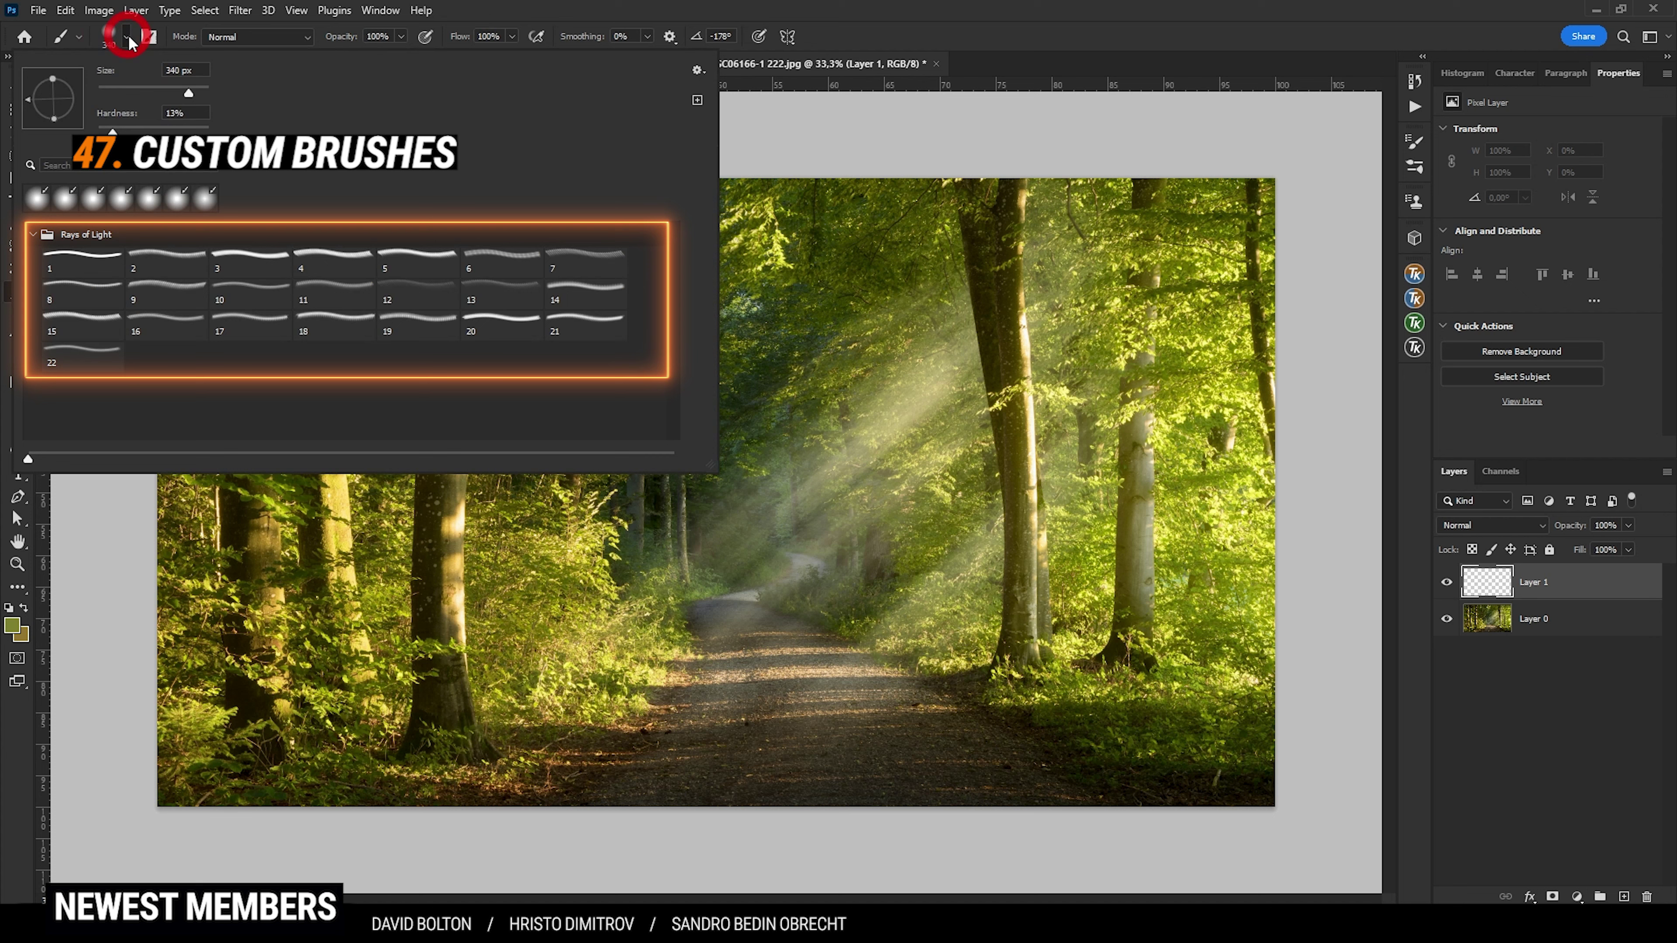
click(74, 277)
click(236, 268)
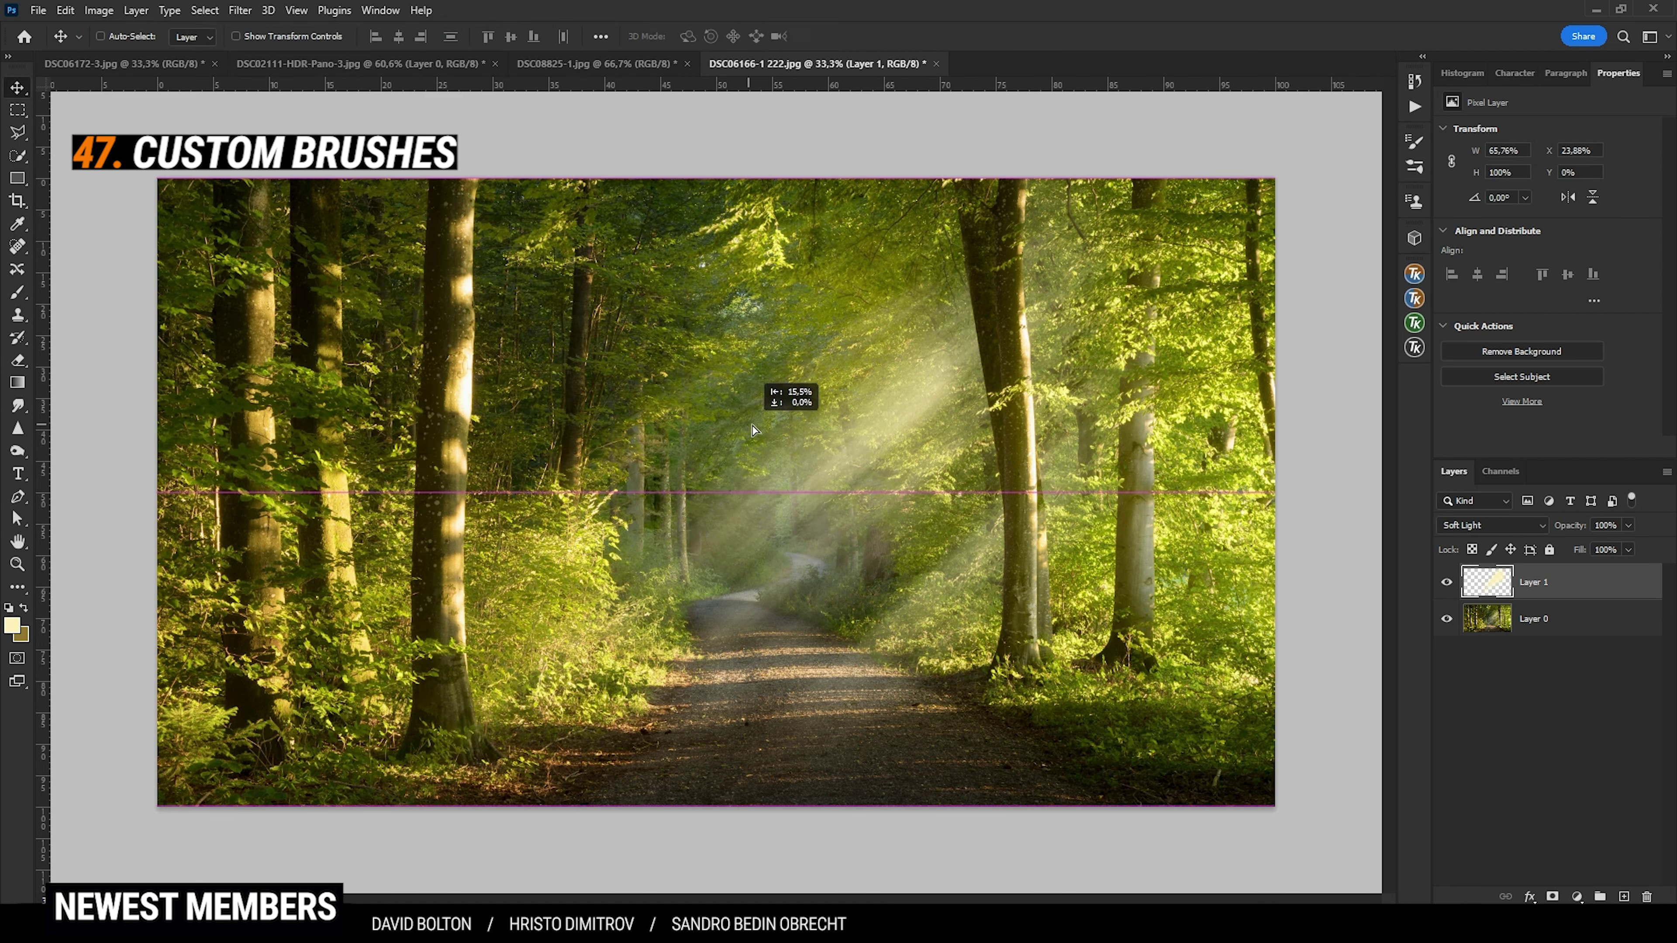
drag(754, 430, 782, 465)
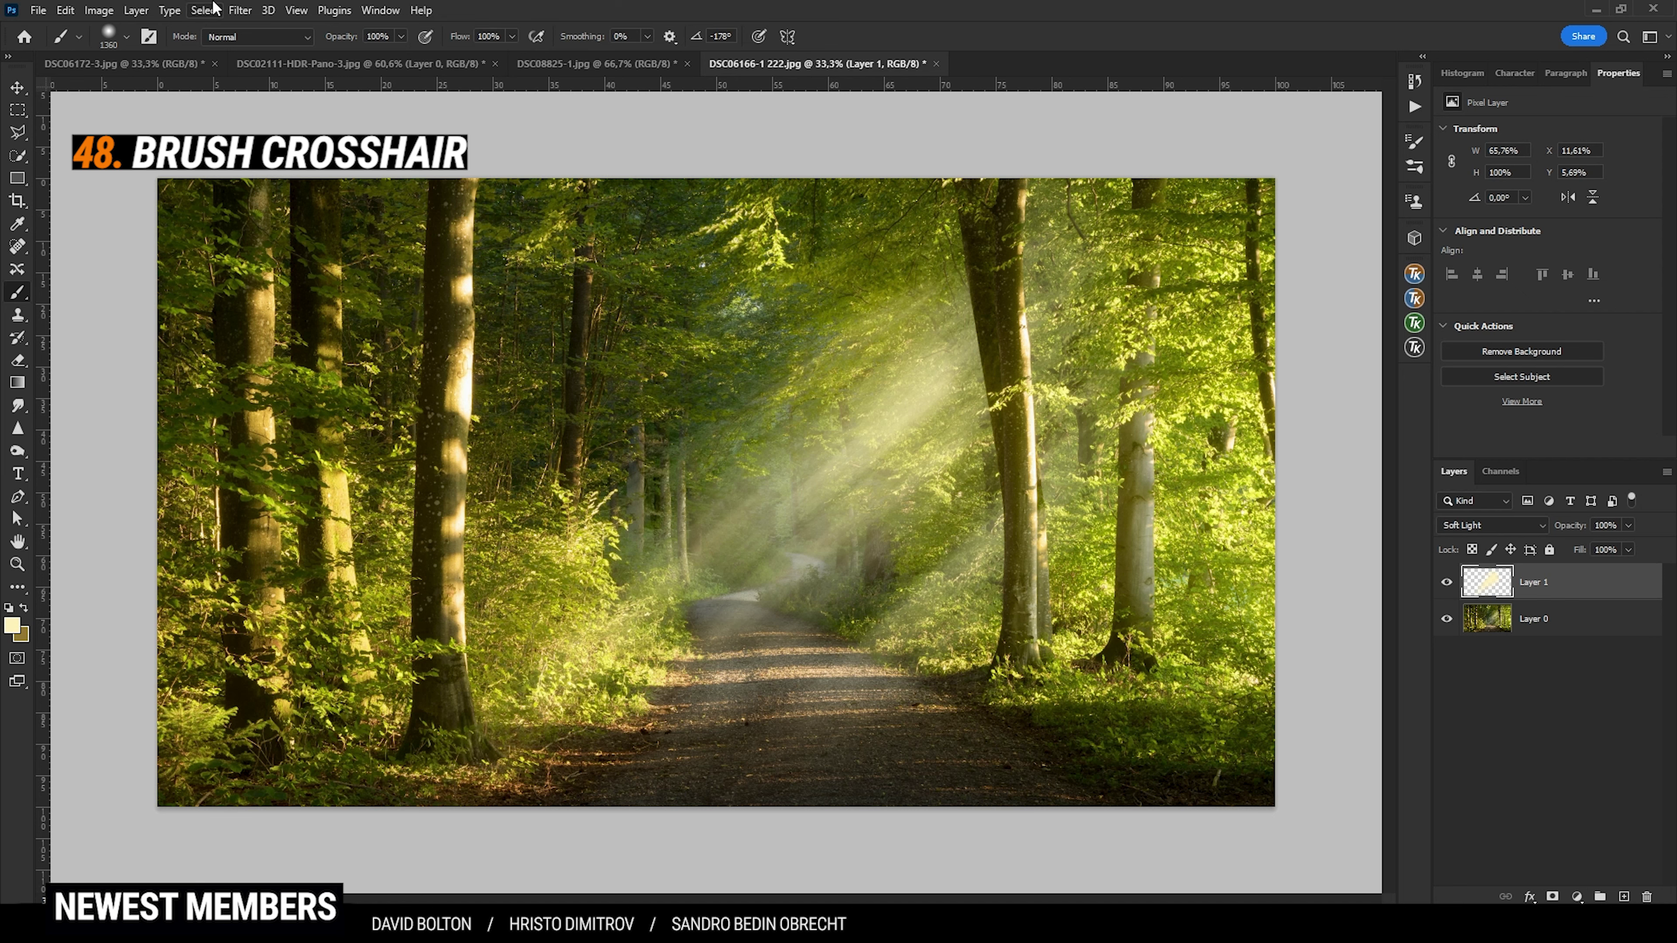
- Enable Show Crosshair in Brush Tip in Cursors preferences, then resize the brush tip
click(66, 11)
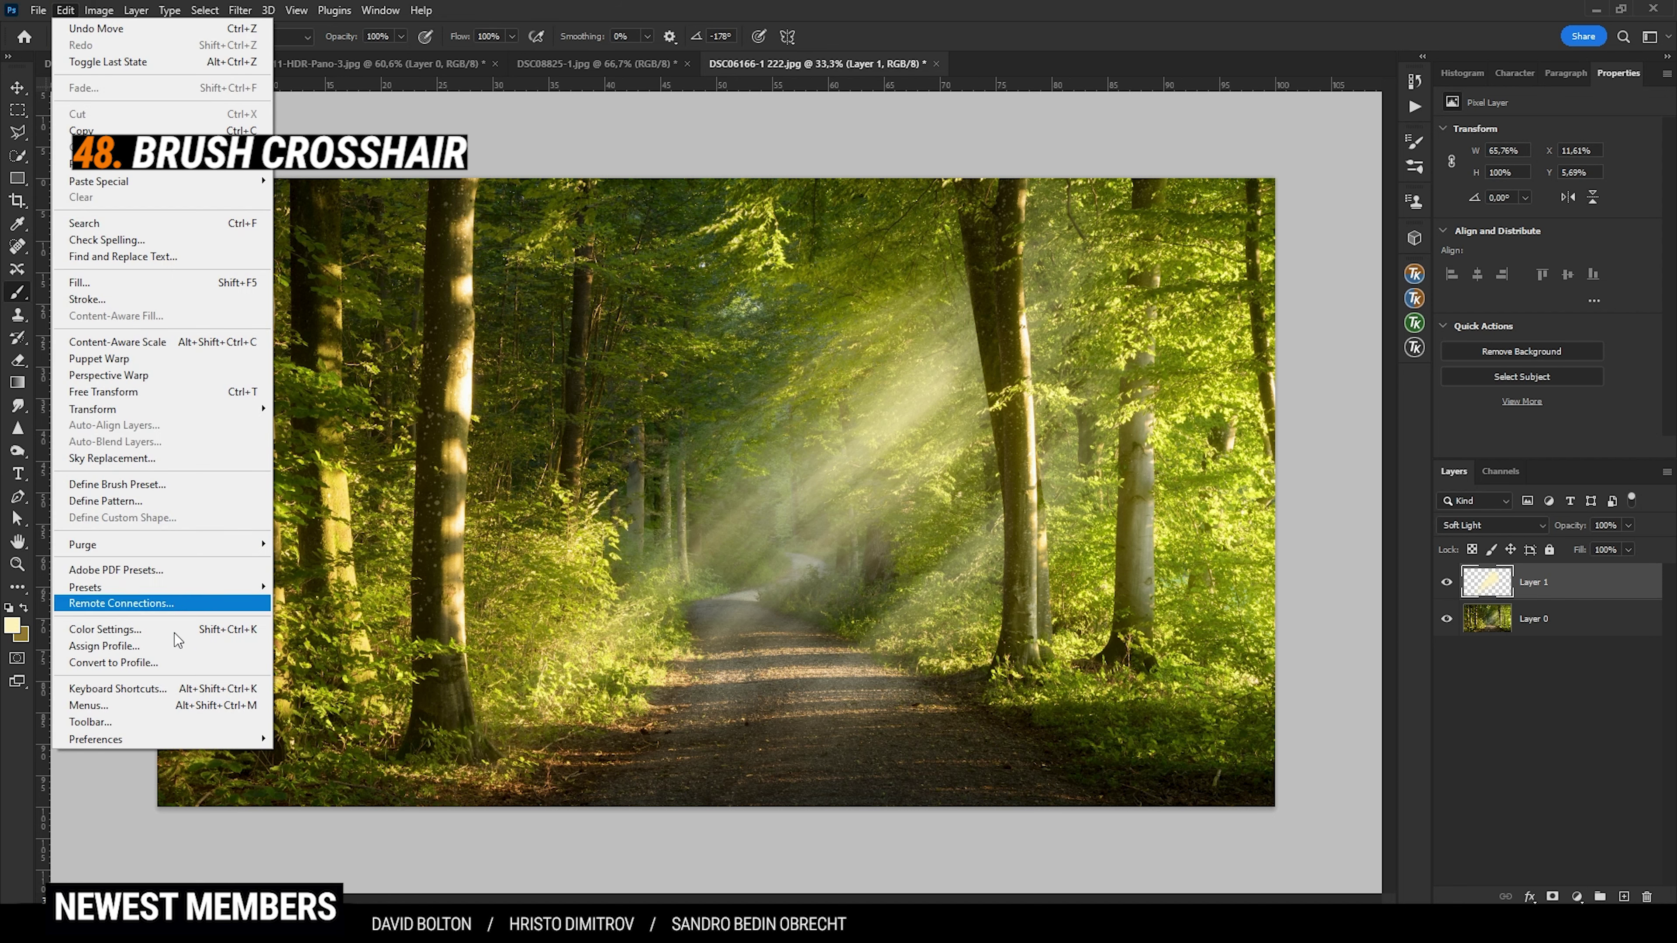
mouse_move(187, 741)
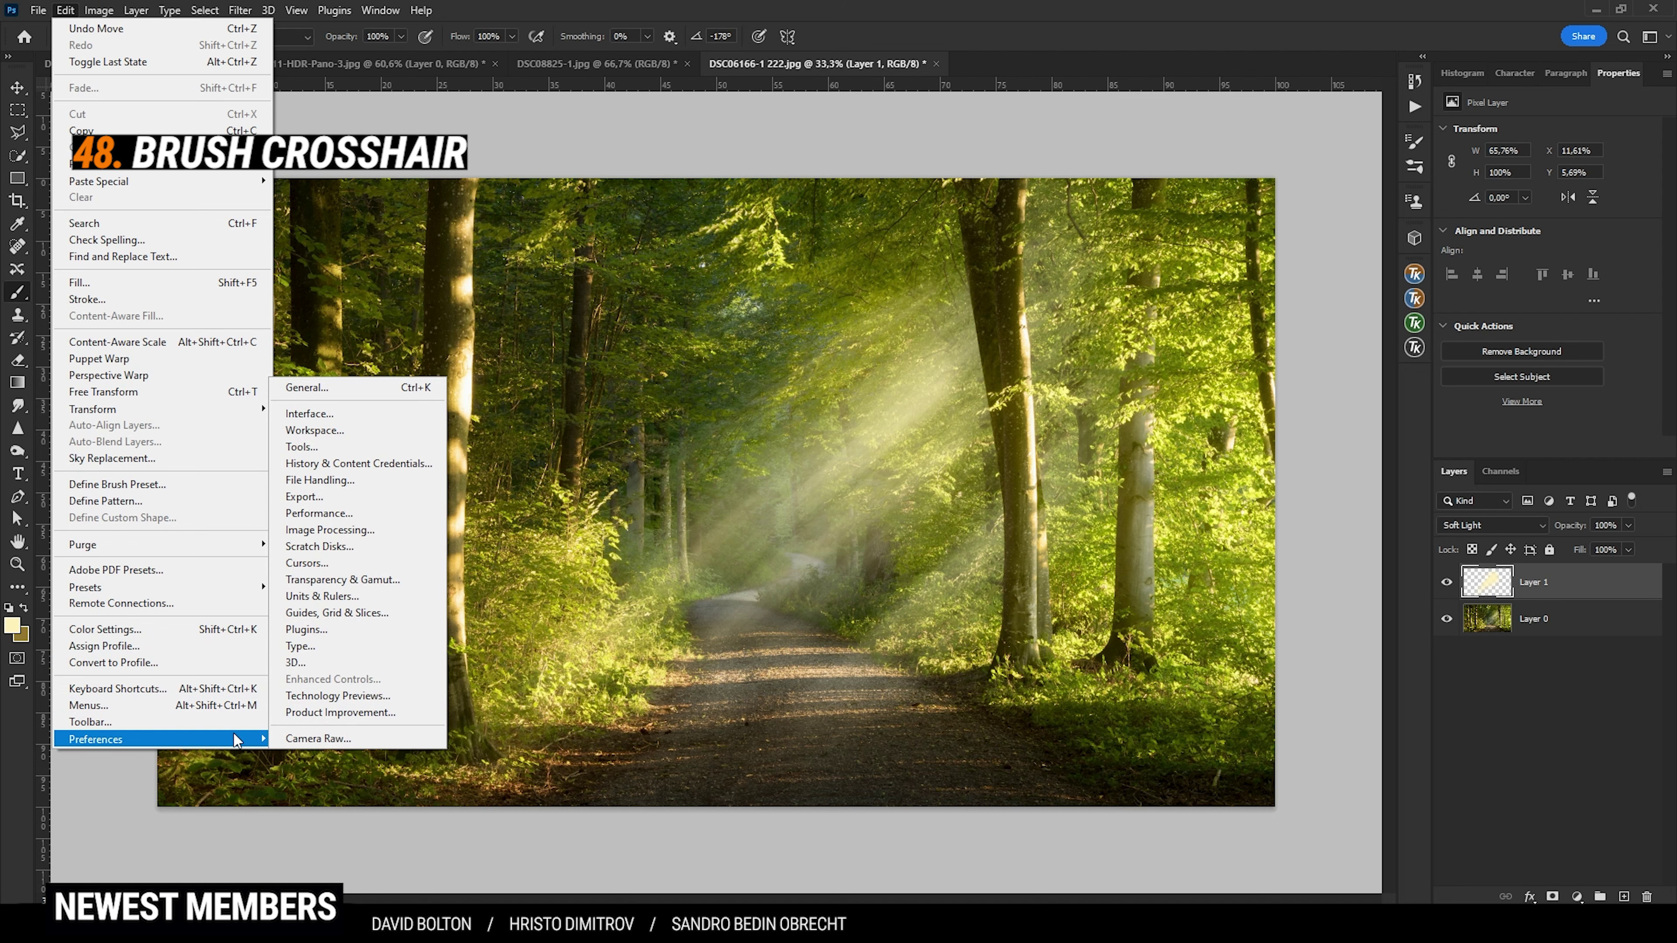
click(320, 565)
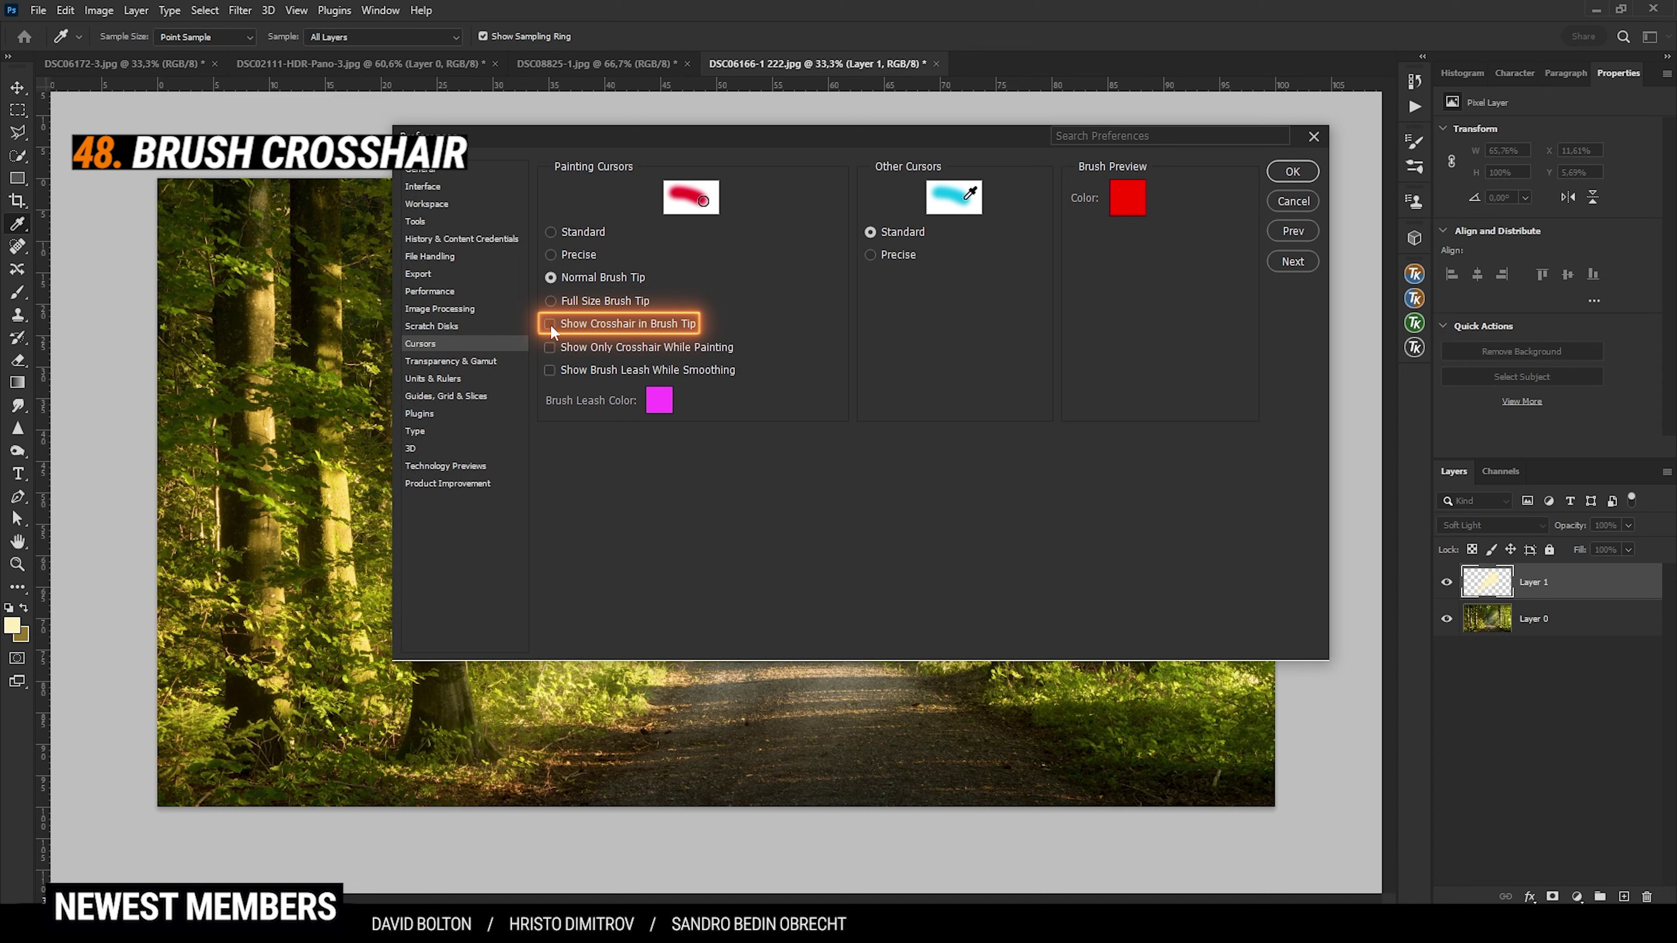
click(550, 324)
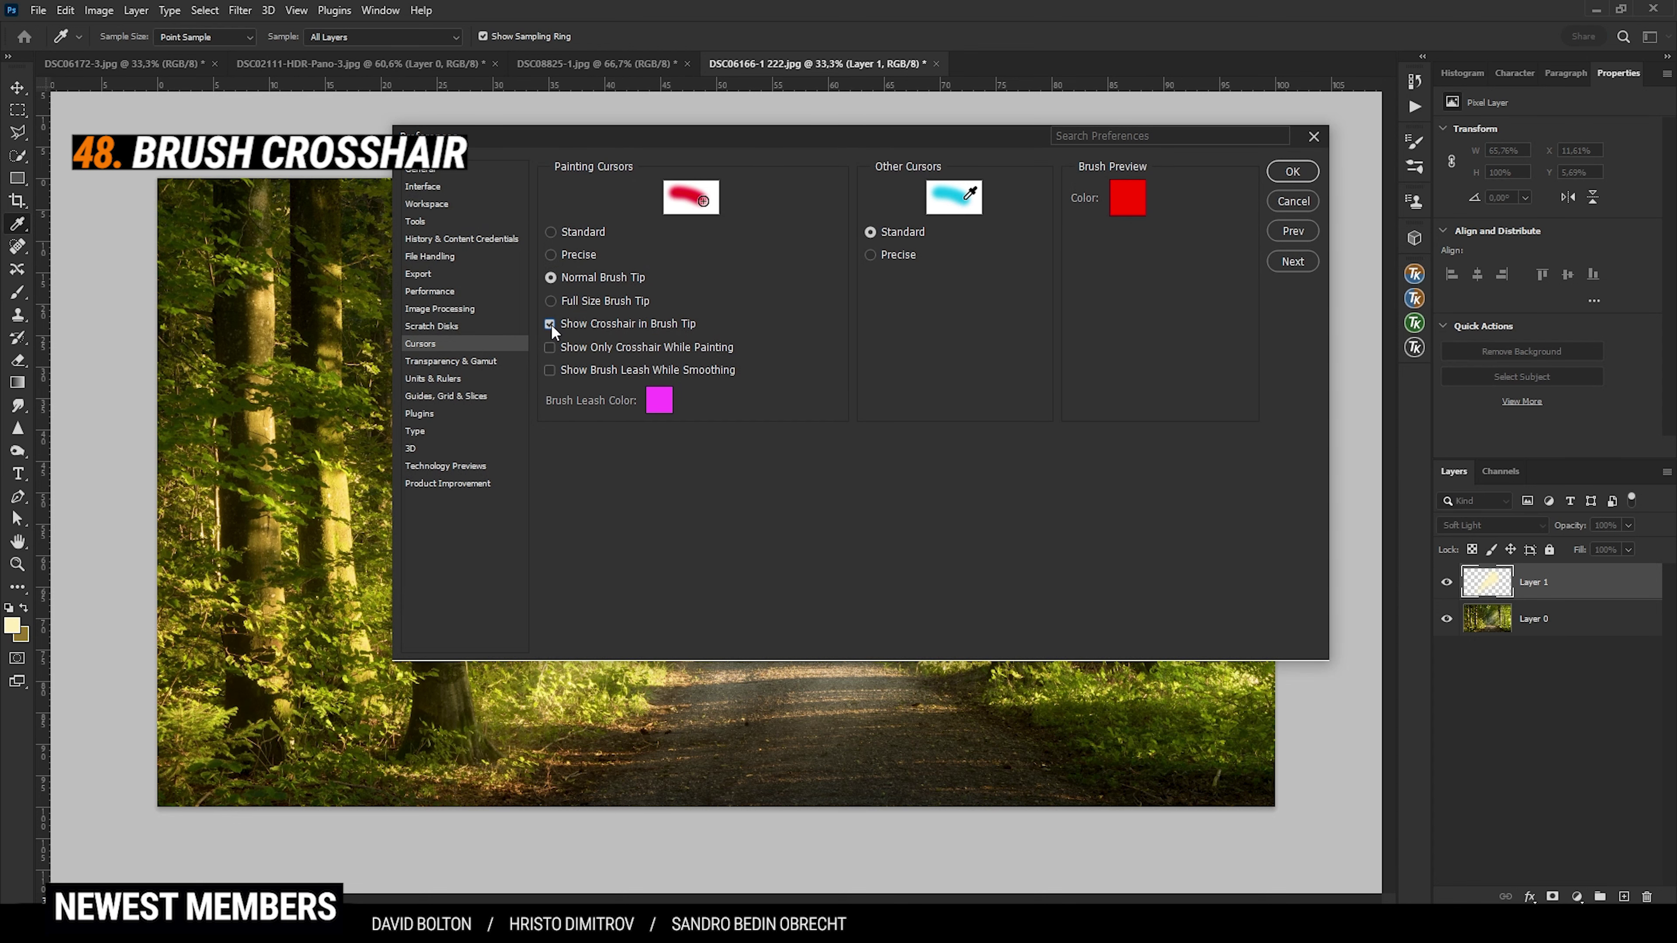
click(1293, 172)
key(b)
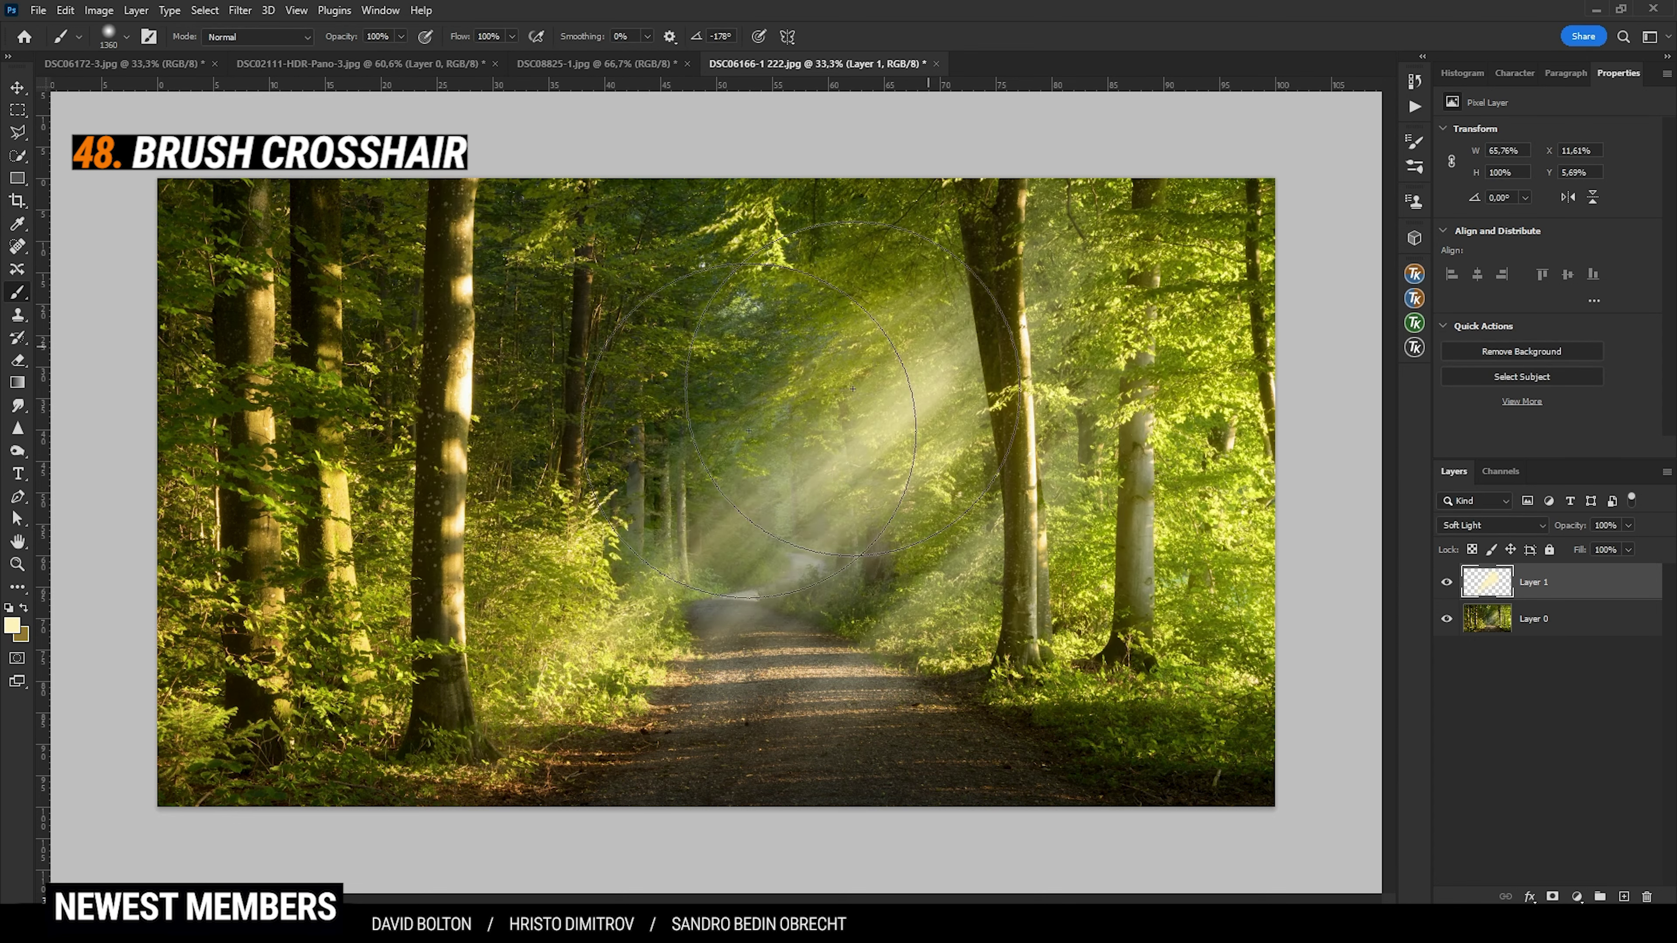
drag(693, 433, 638, 443)
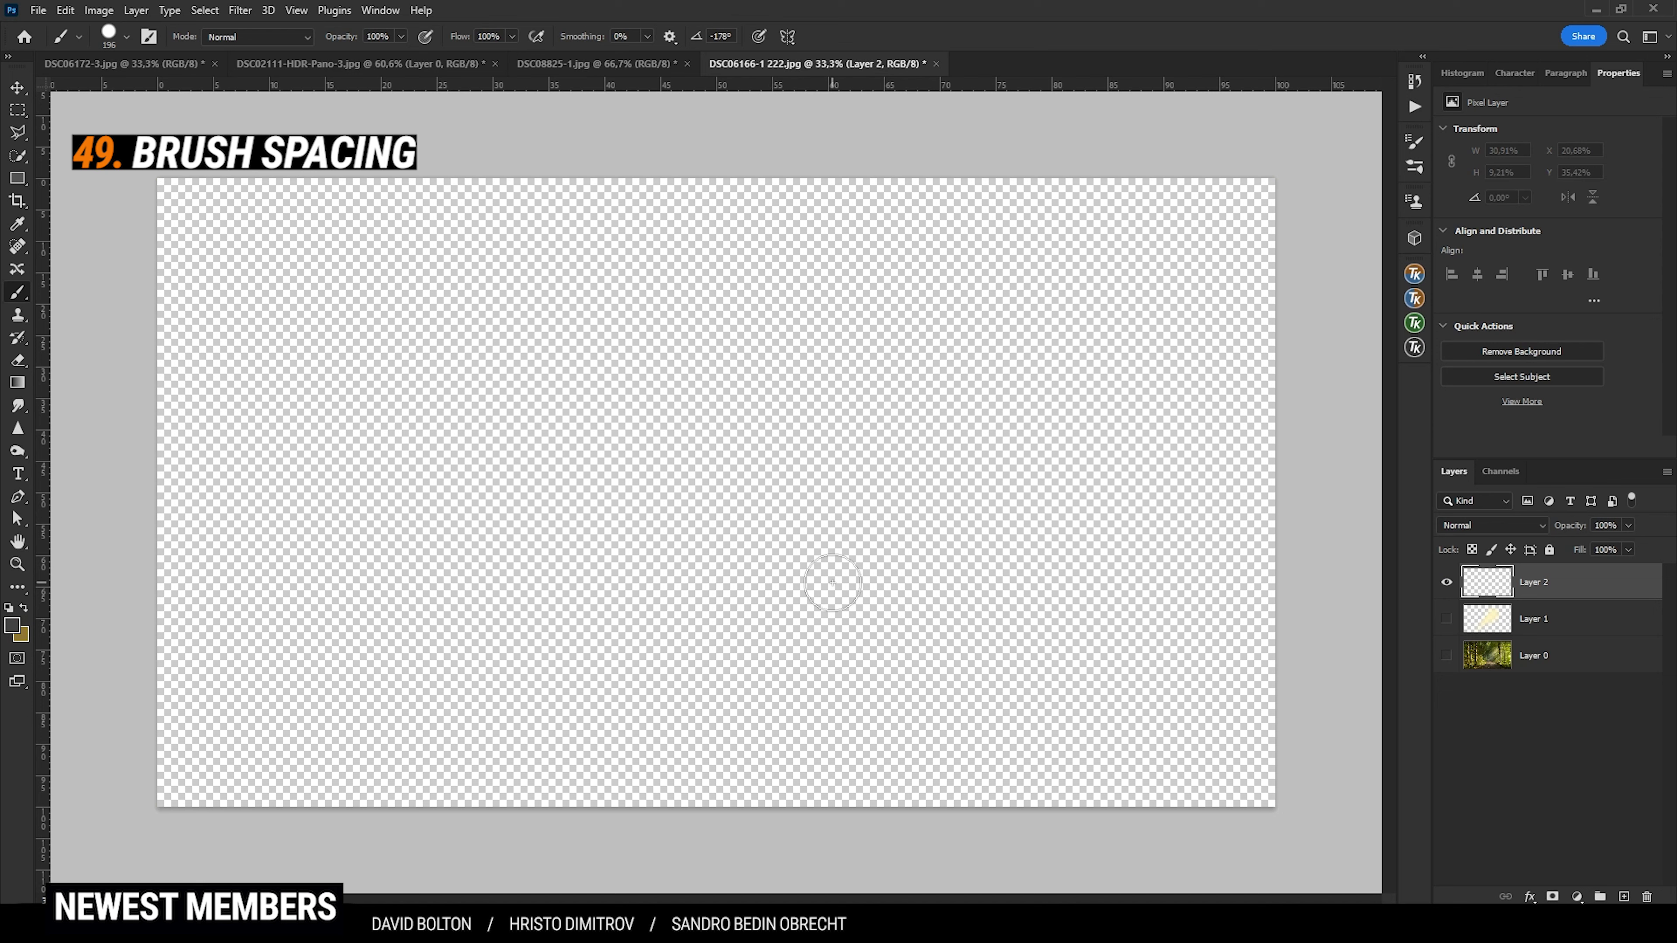
- Paint a test stroke, increase brush Spacing in Brush Settings, and paint a second stroke to compare
drag(434, 447, 1002, 446)
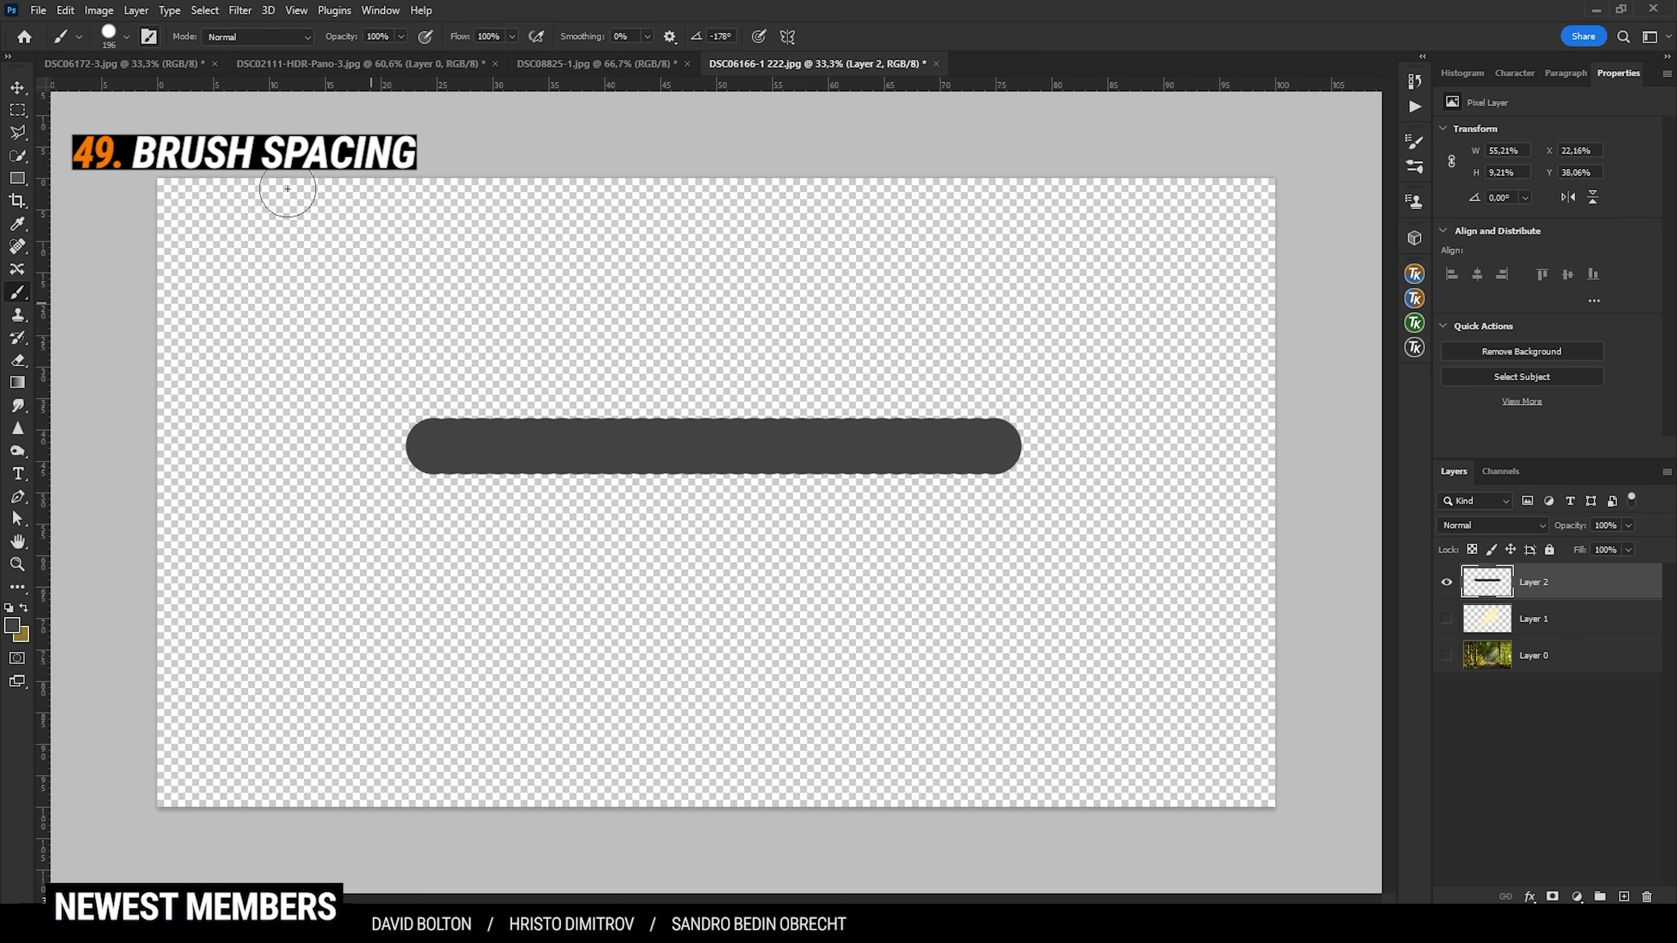
click(149, 37)
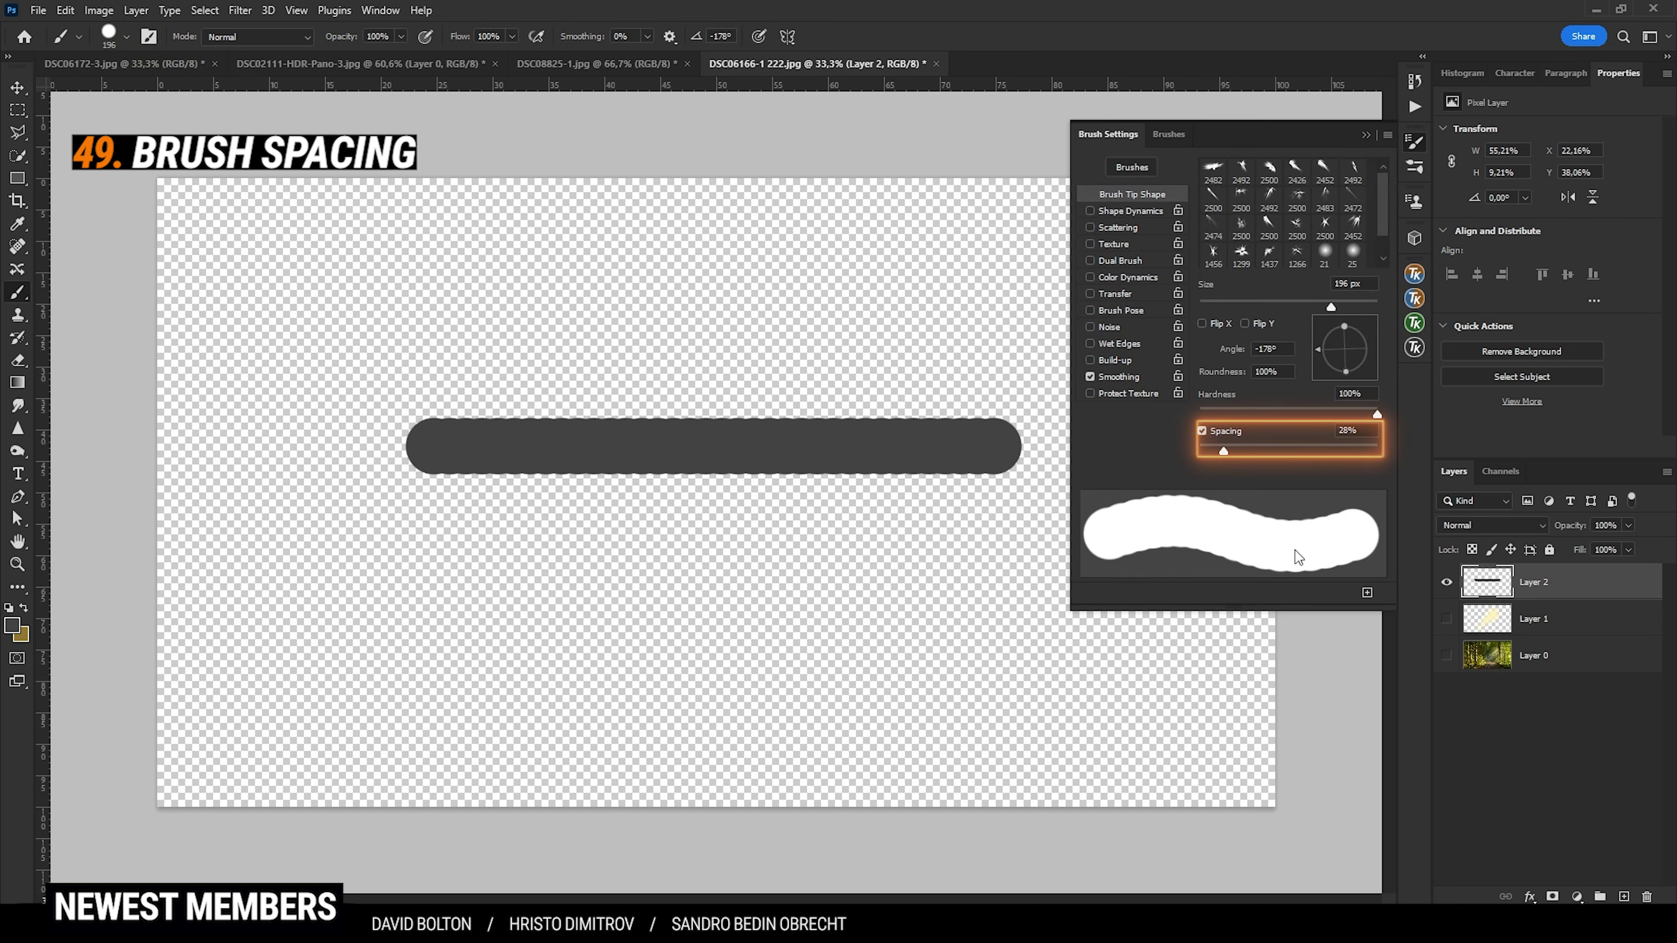
drag(1201, 451, 1193, 452)
click(1366, 136)
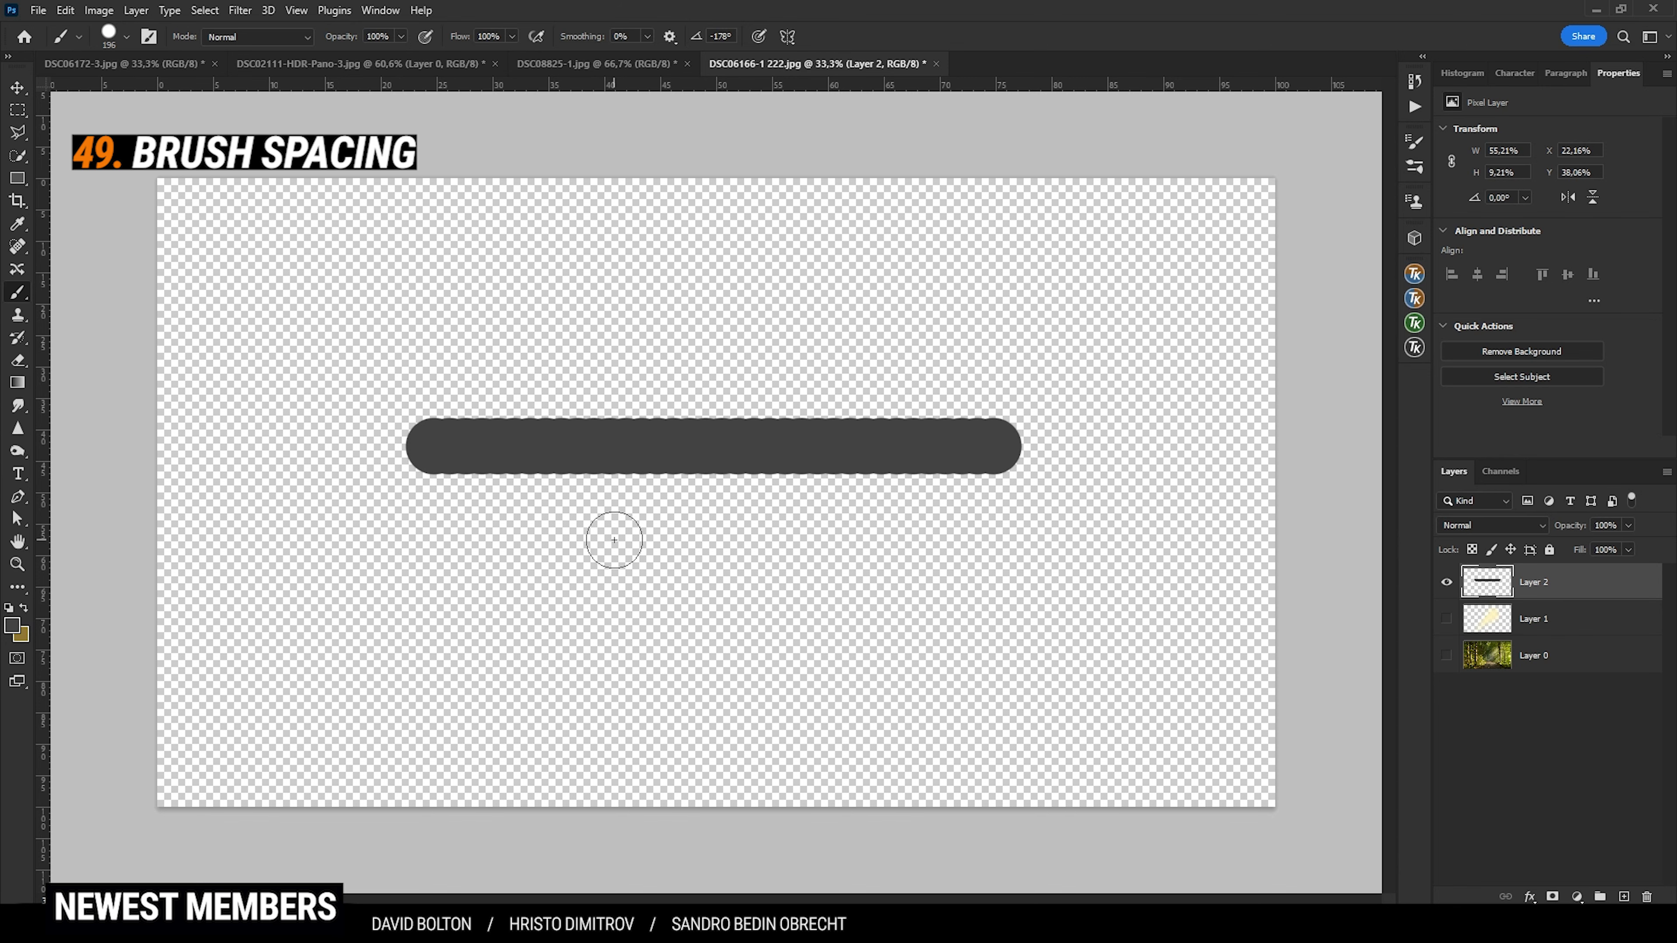
drag(427, 574, 1005, 580)
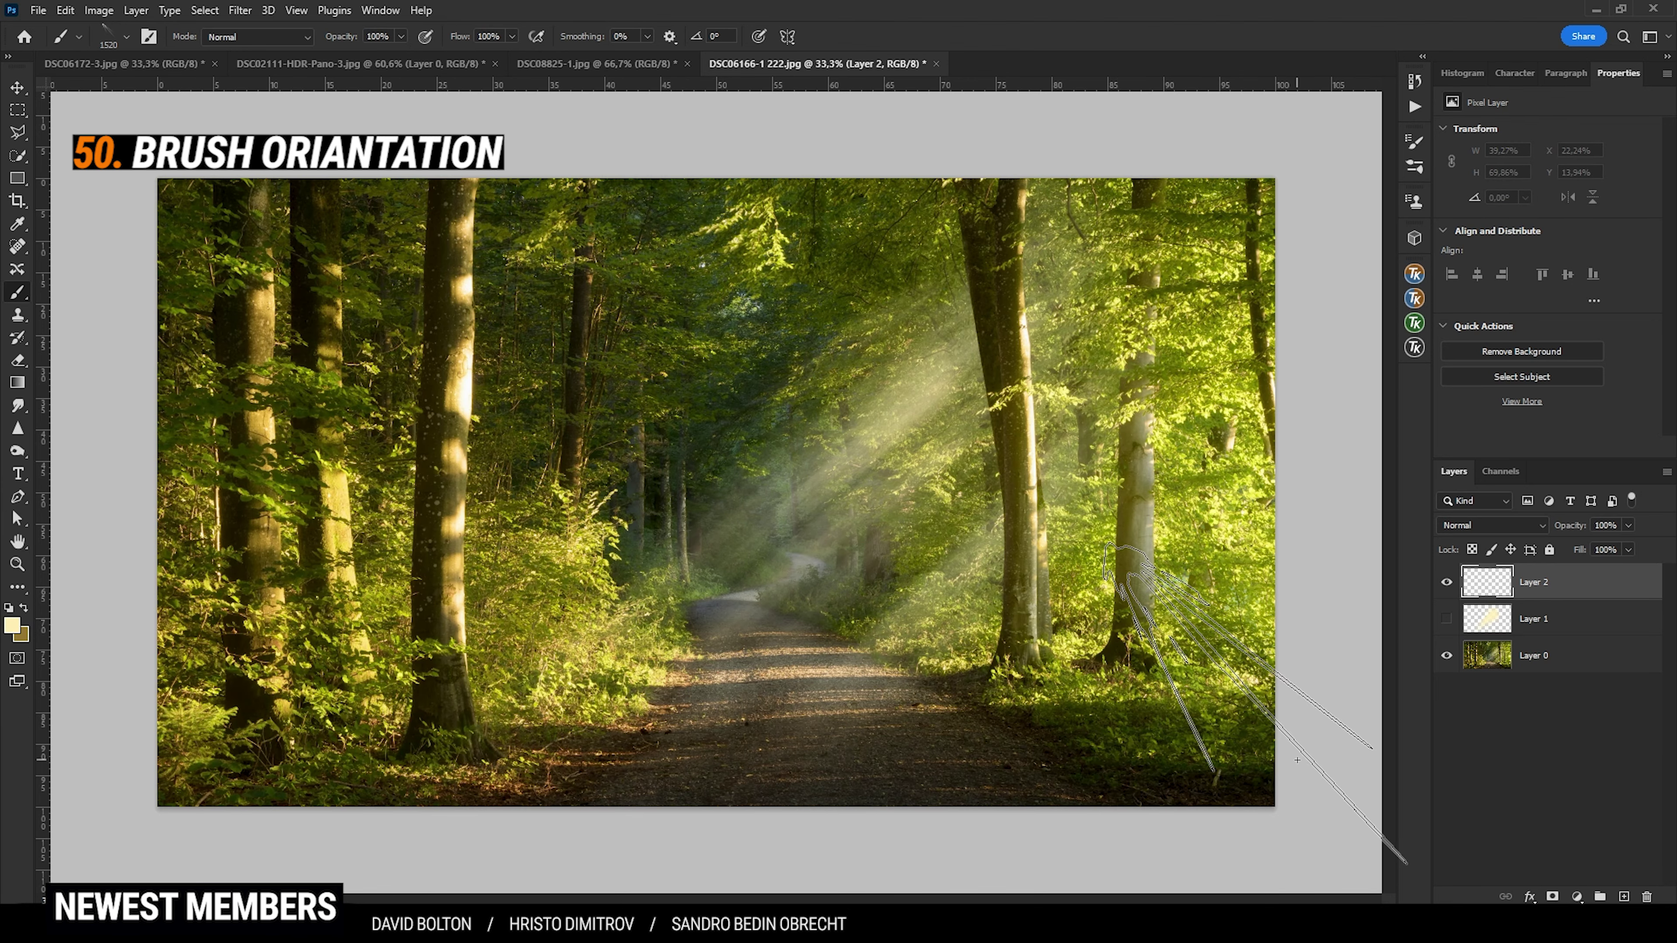
- Enlarge the brush to 2018 px, rotate its tip to -90°, and stamp rays from the right-hand tree
drag(805, 535, 838, 535)
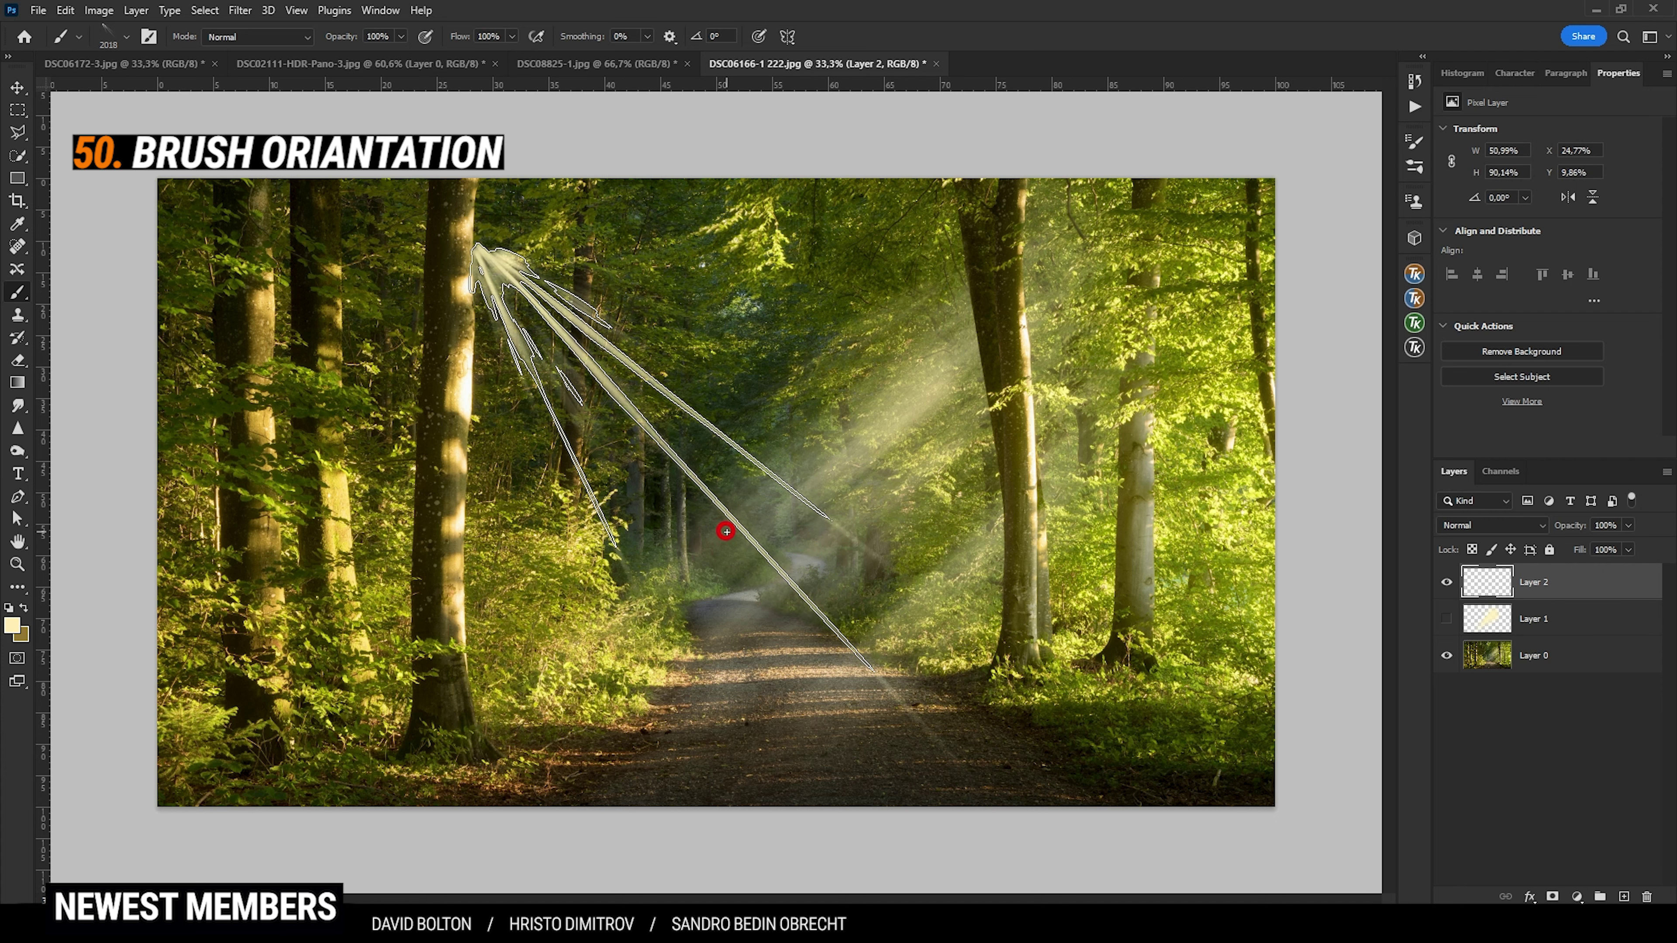
click(725, 531)
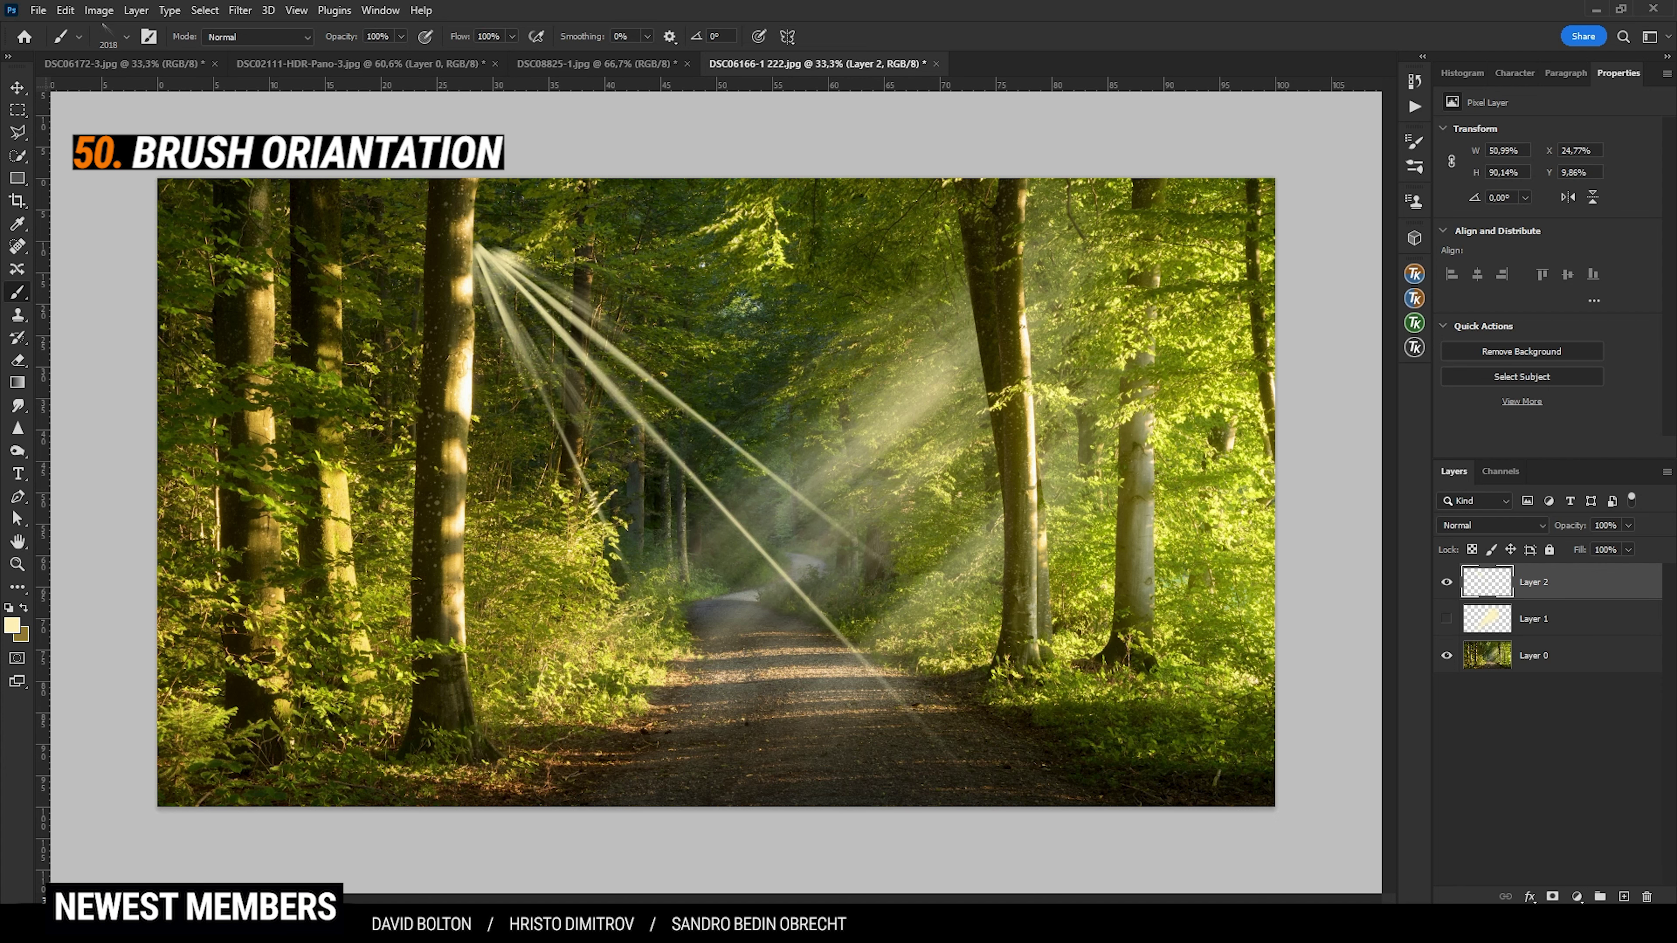
key(ctrl+z)
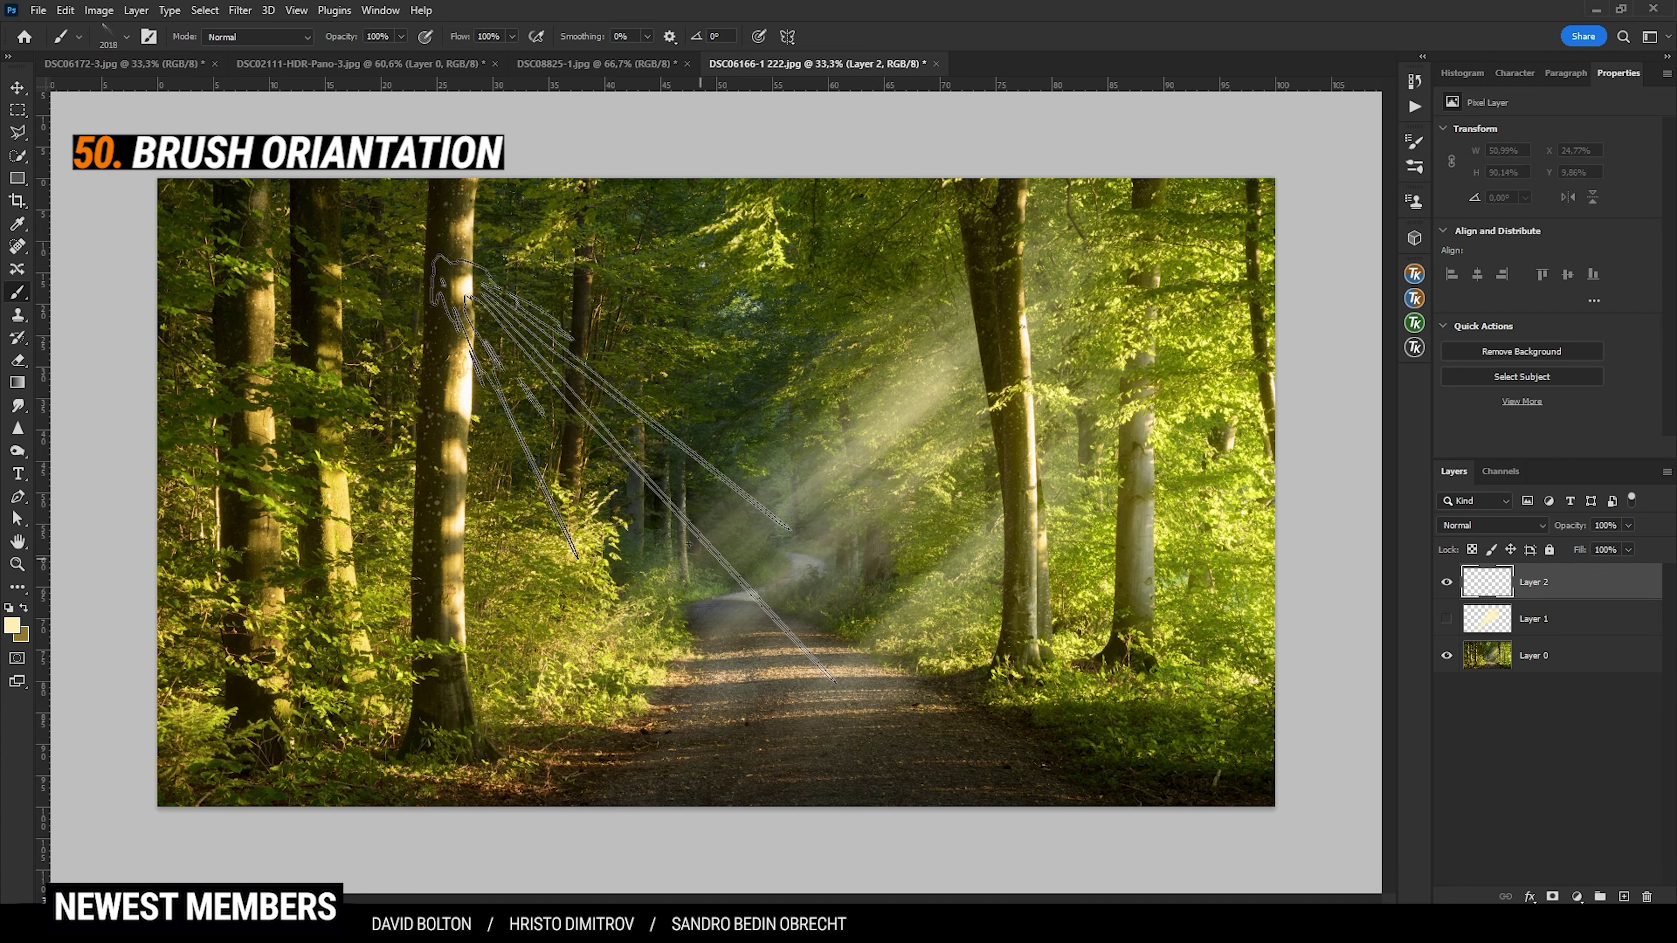
click(130, 39)
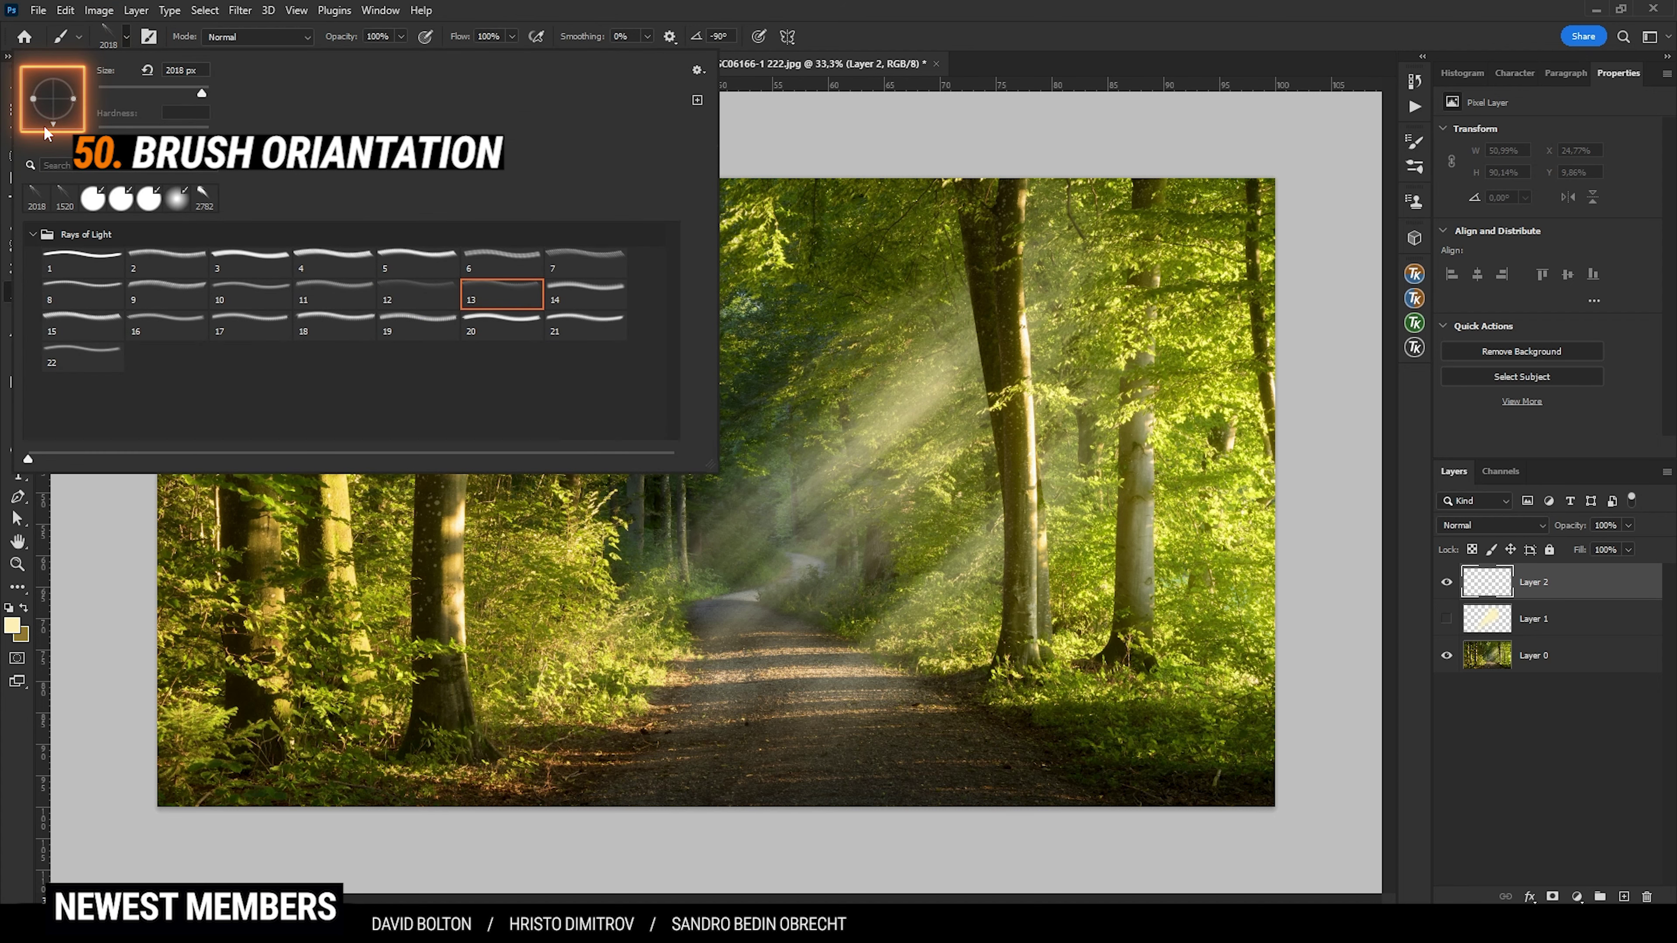
click(922, 8)
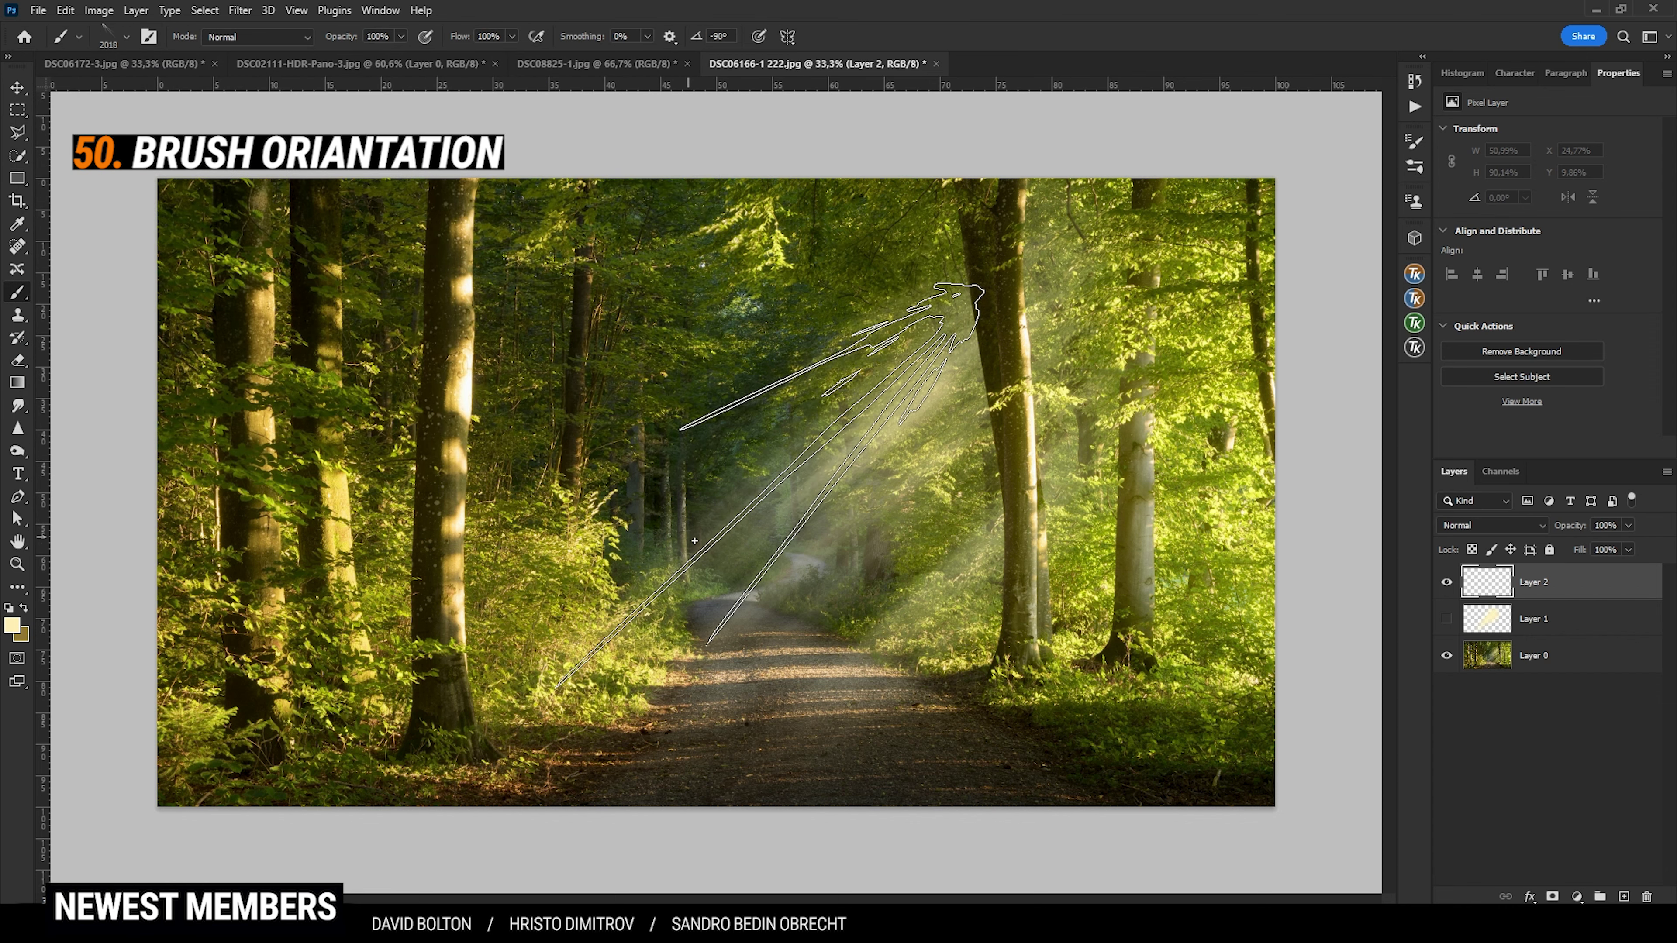
click(688, 545)
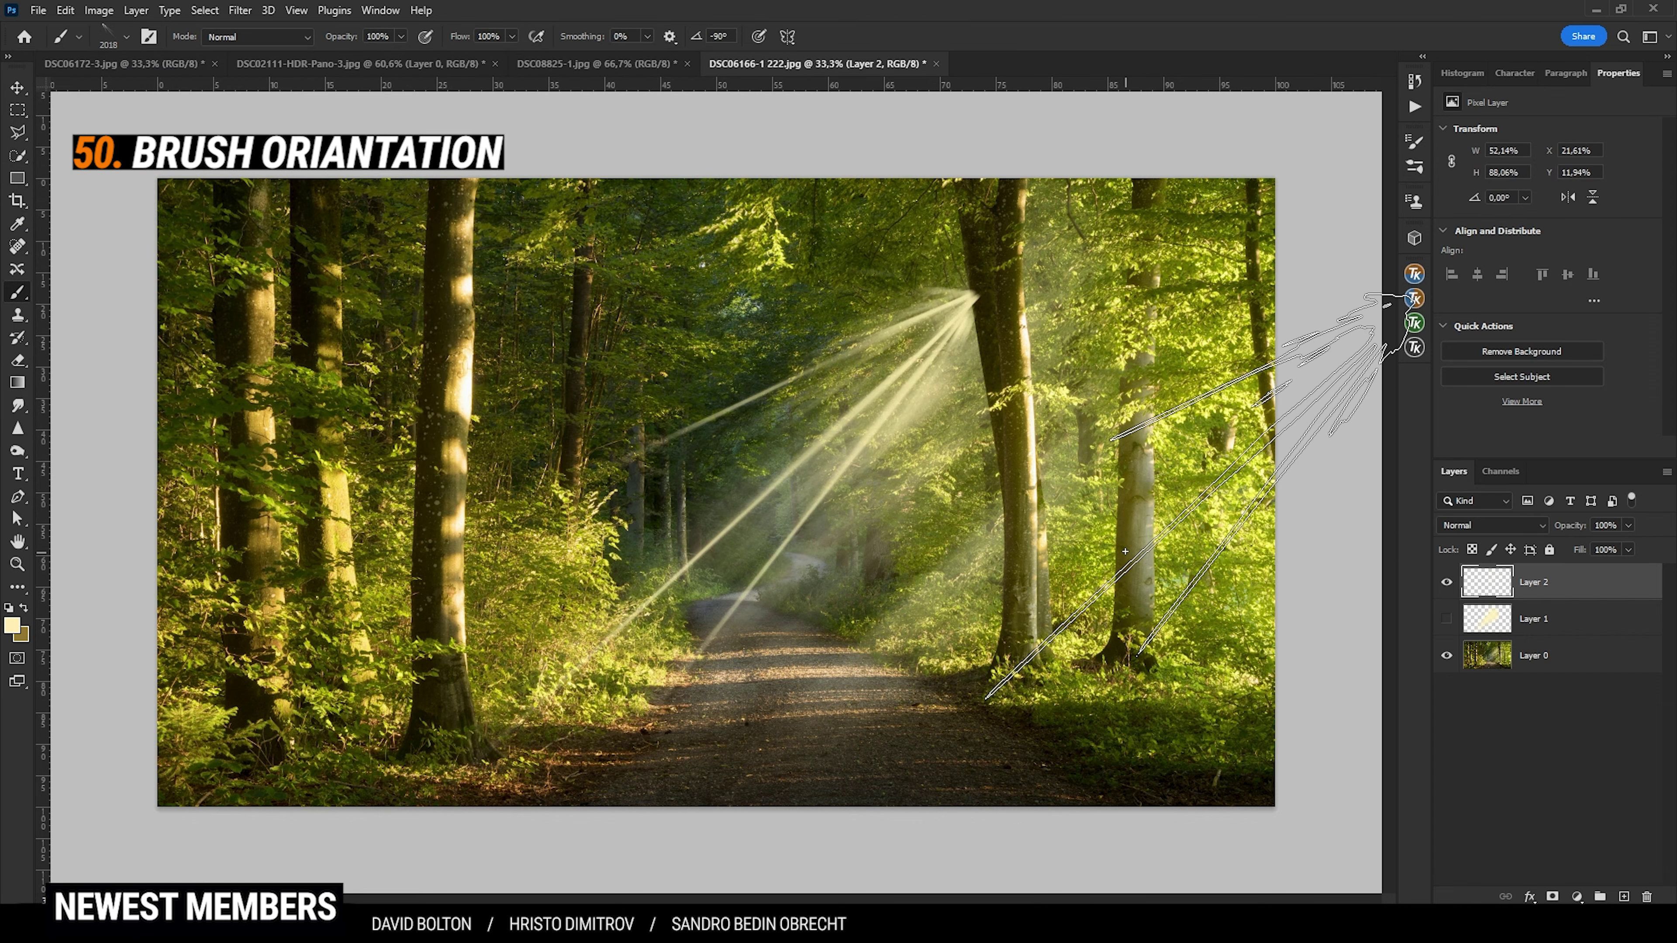